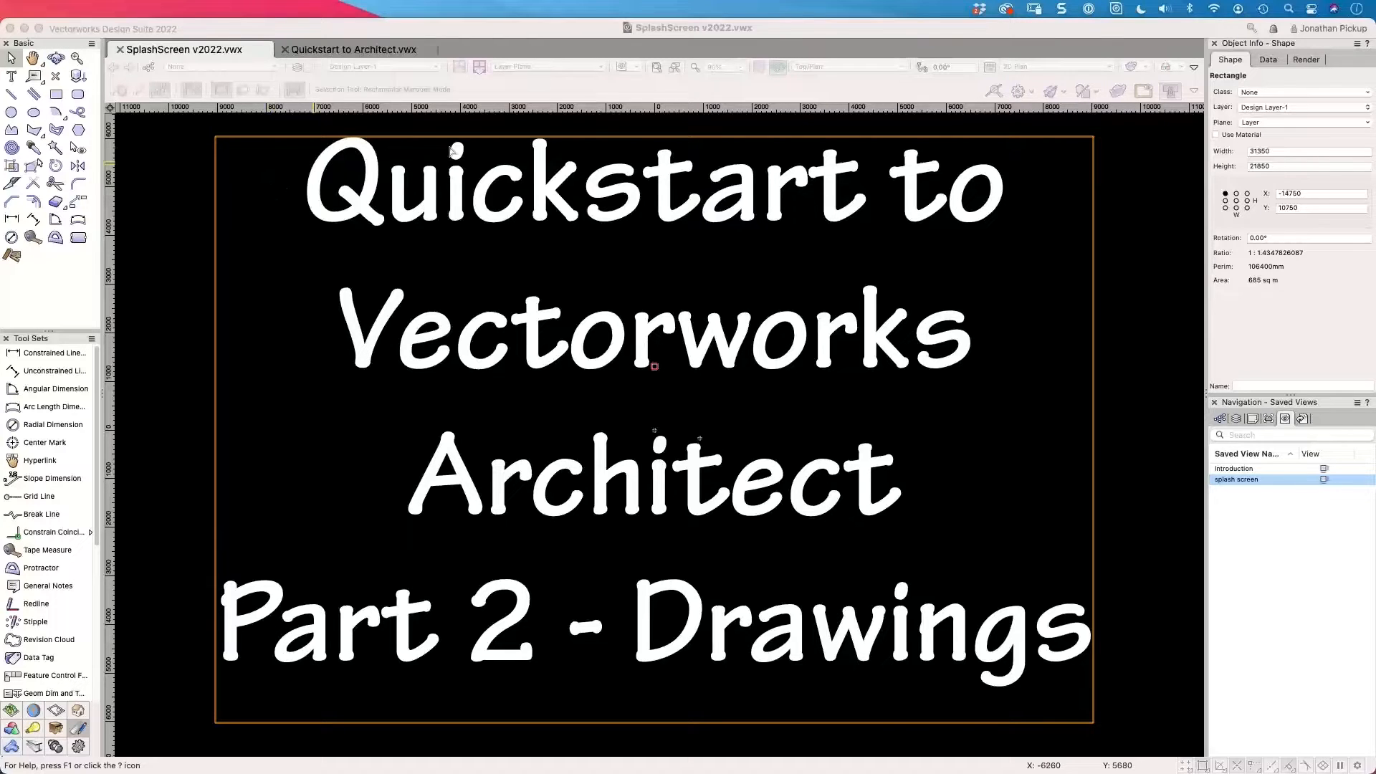
Display the Introduction saved view listing the topics covered.
{"action": "left_click", "coordinate": [1237, 473]}
{"action": "double_click", "coordinate": [1234, 470]}
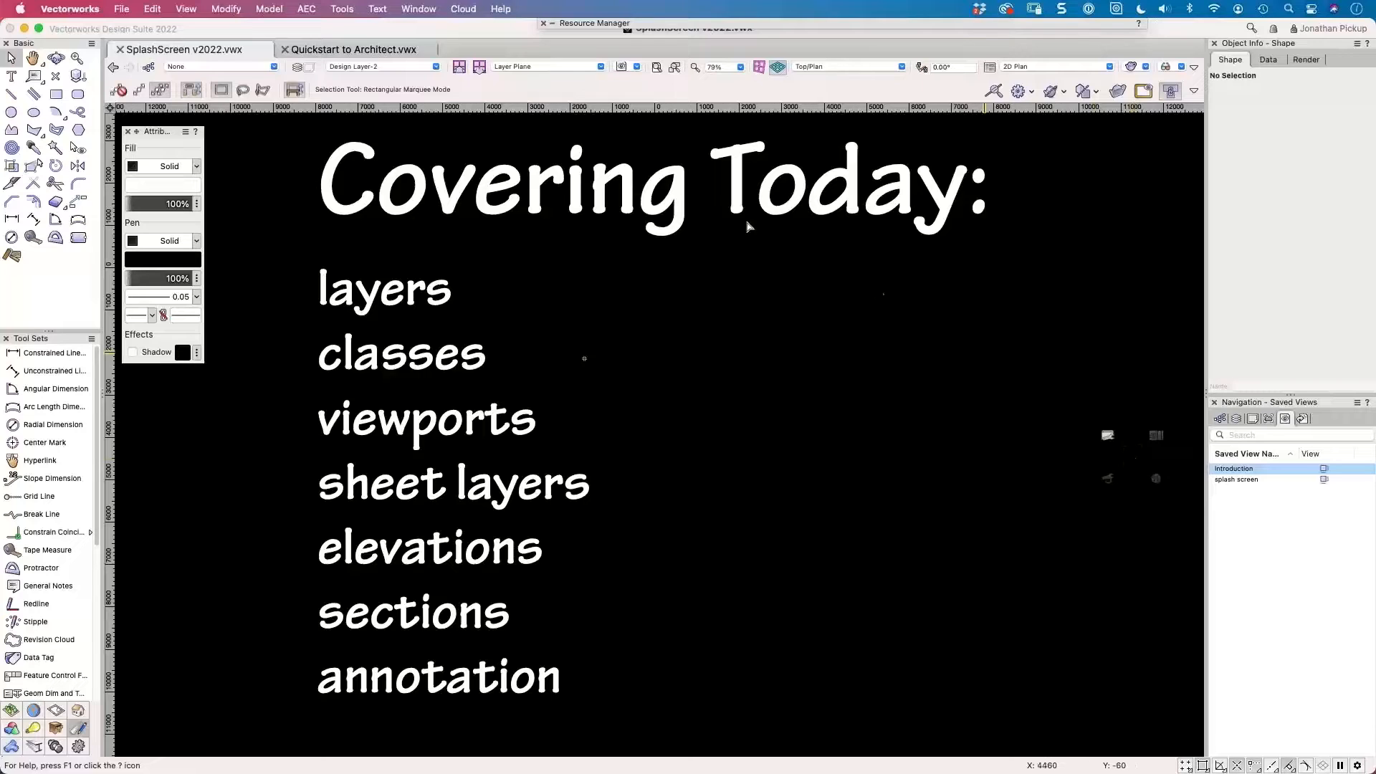
{"action": "left_click", "coordinate": [707, 206]}
Switch to the Quickstart to Architect.vwx document and orbit around the shed to see its other side.
{"action": "left_click", "coordinate": [377, 50]}
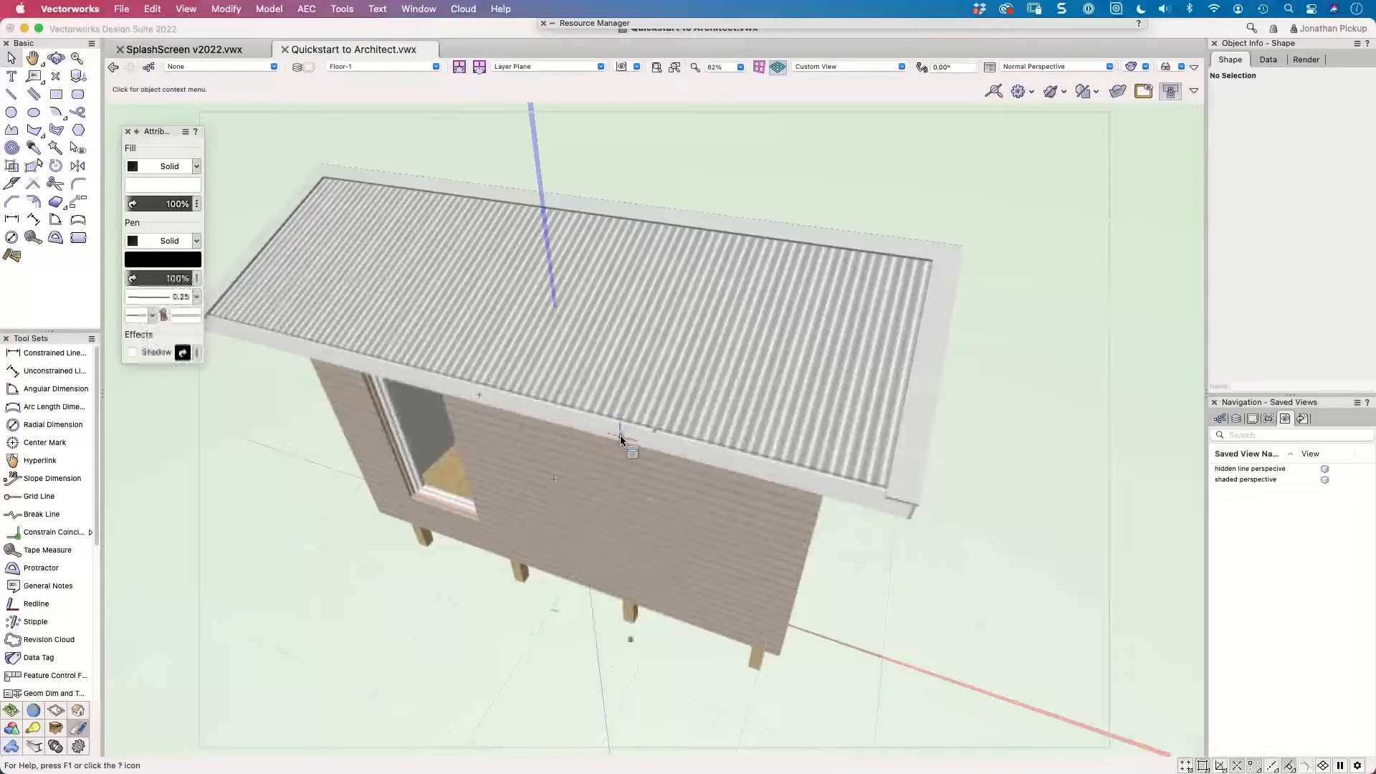
{"action": "middle_click_drag", "start_coordinate": [621, 436], "coordinate": [545, 380], "text": "super"}
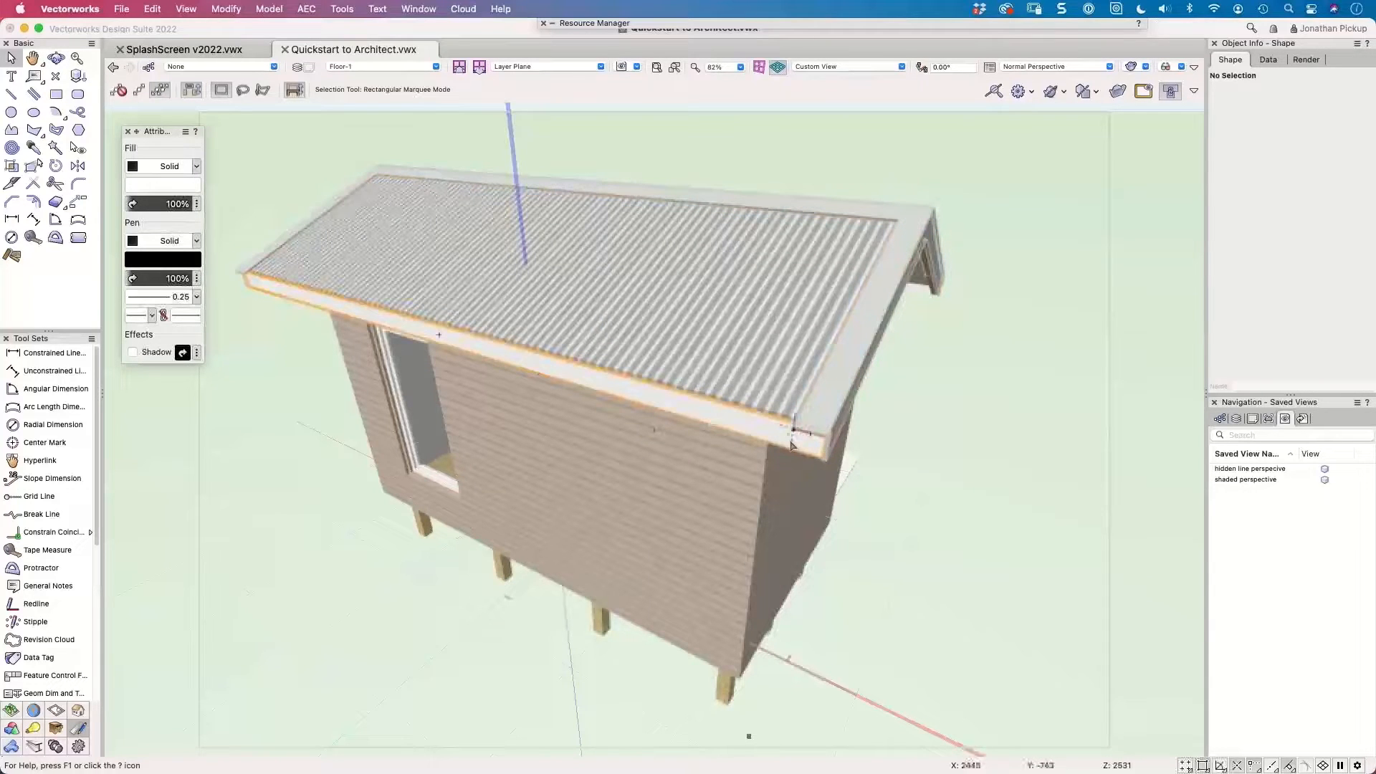
{"action": "middle_click_drag", "start_coordinate": [792, 445], "coordinate": [1149, 364], "text": "super"}
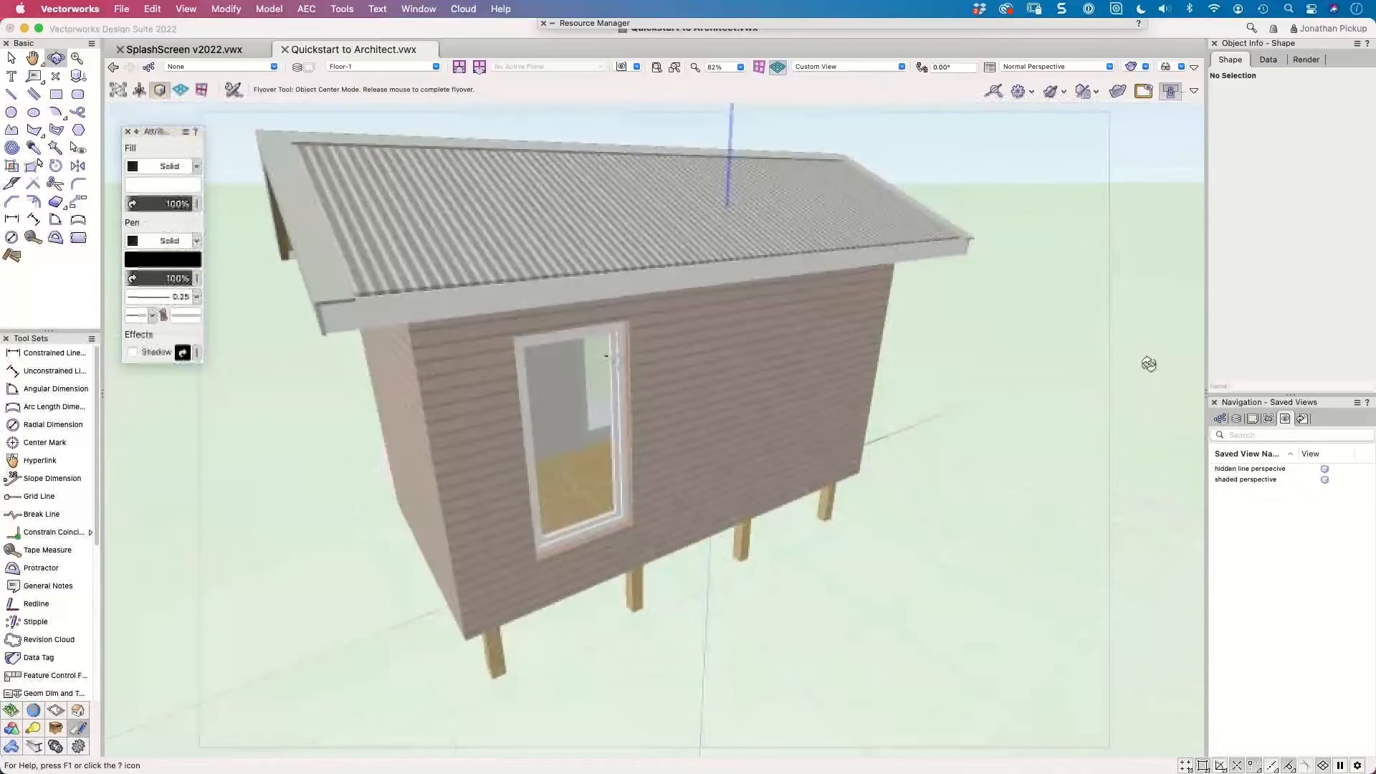
Recall the saved hidden line perspective of the shed, followed by the shaded perspective.
{"action": "left_click", "coordinate": [637, 67]}
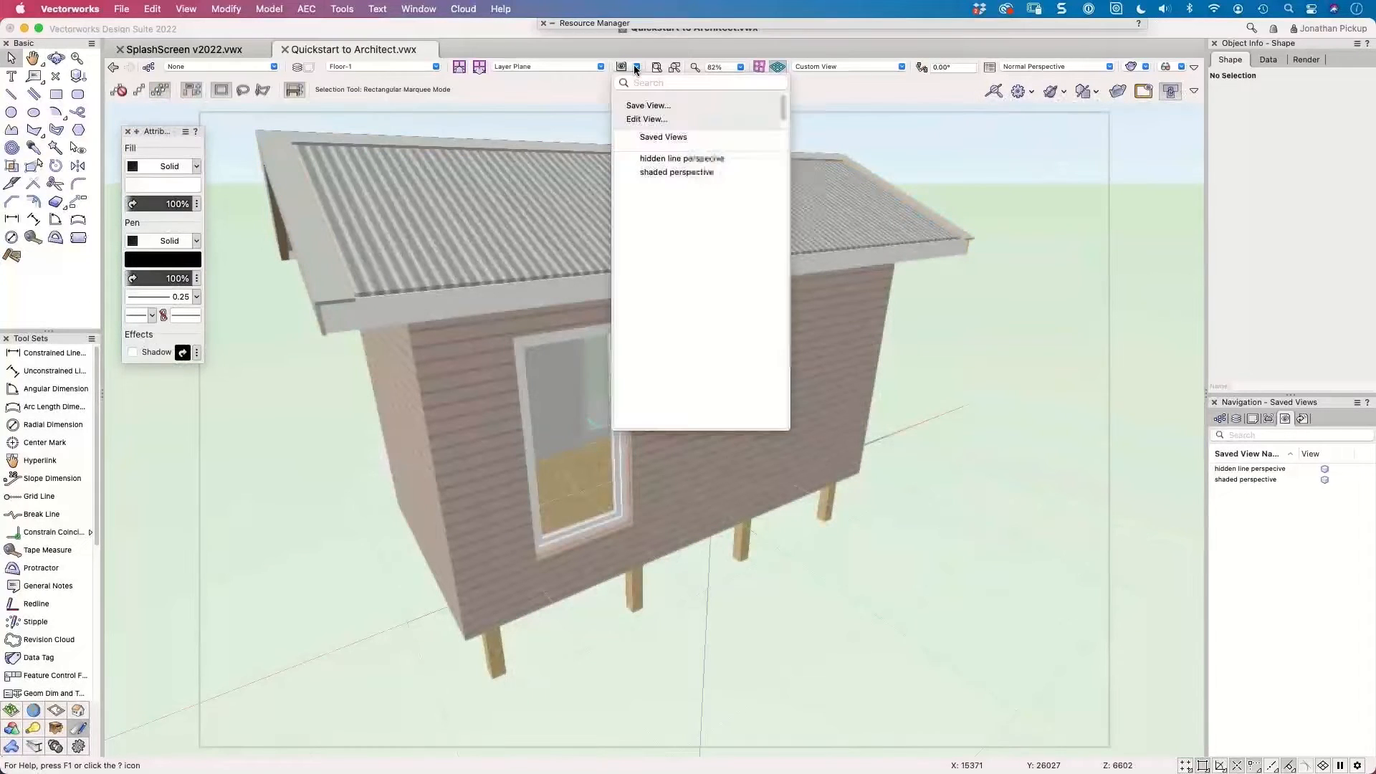
{"action": "left_click", "coordinate": [635, 158]}
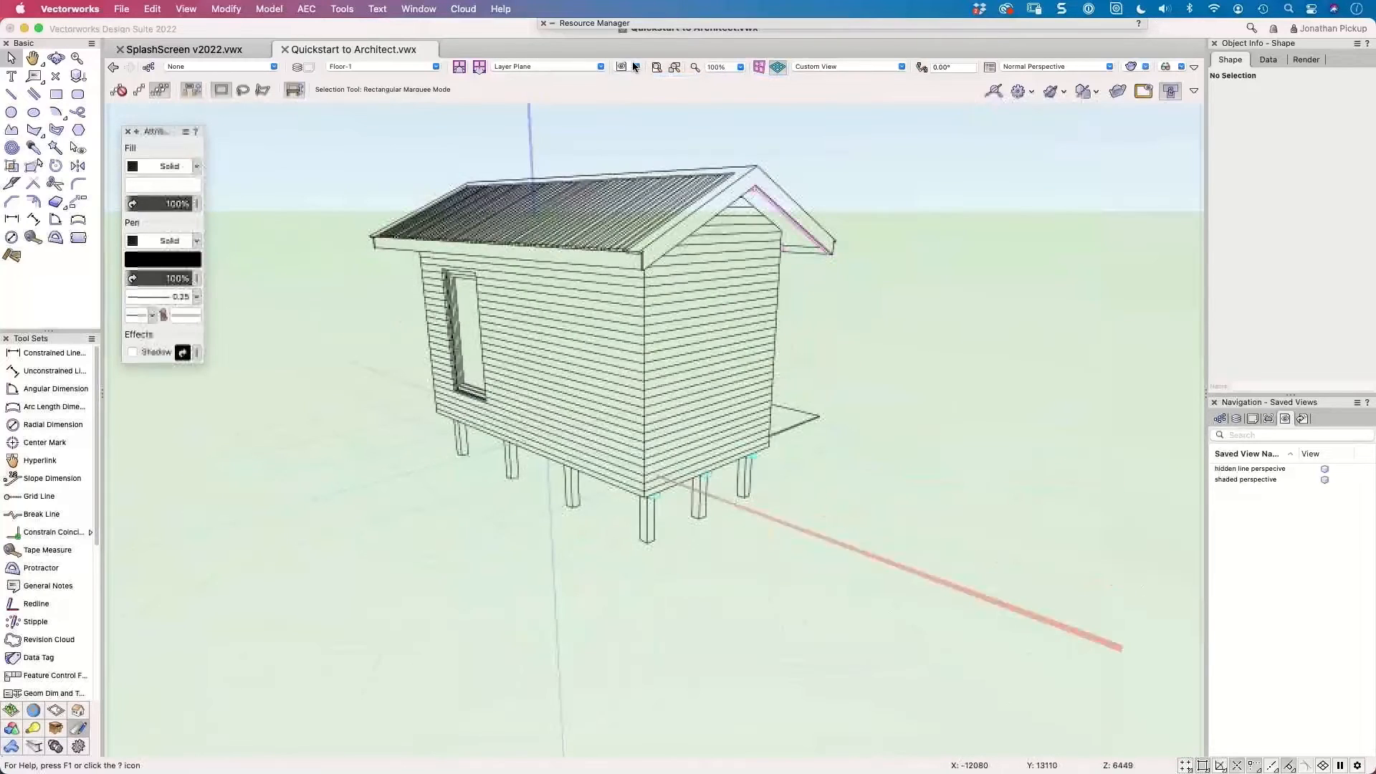
{"action": "left_click", "coordinate": [637, 67]}
{"action": "left_click", "coordinate": [630, 172]}
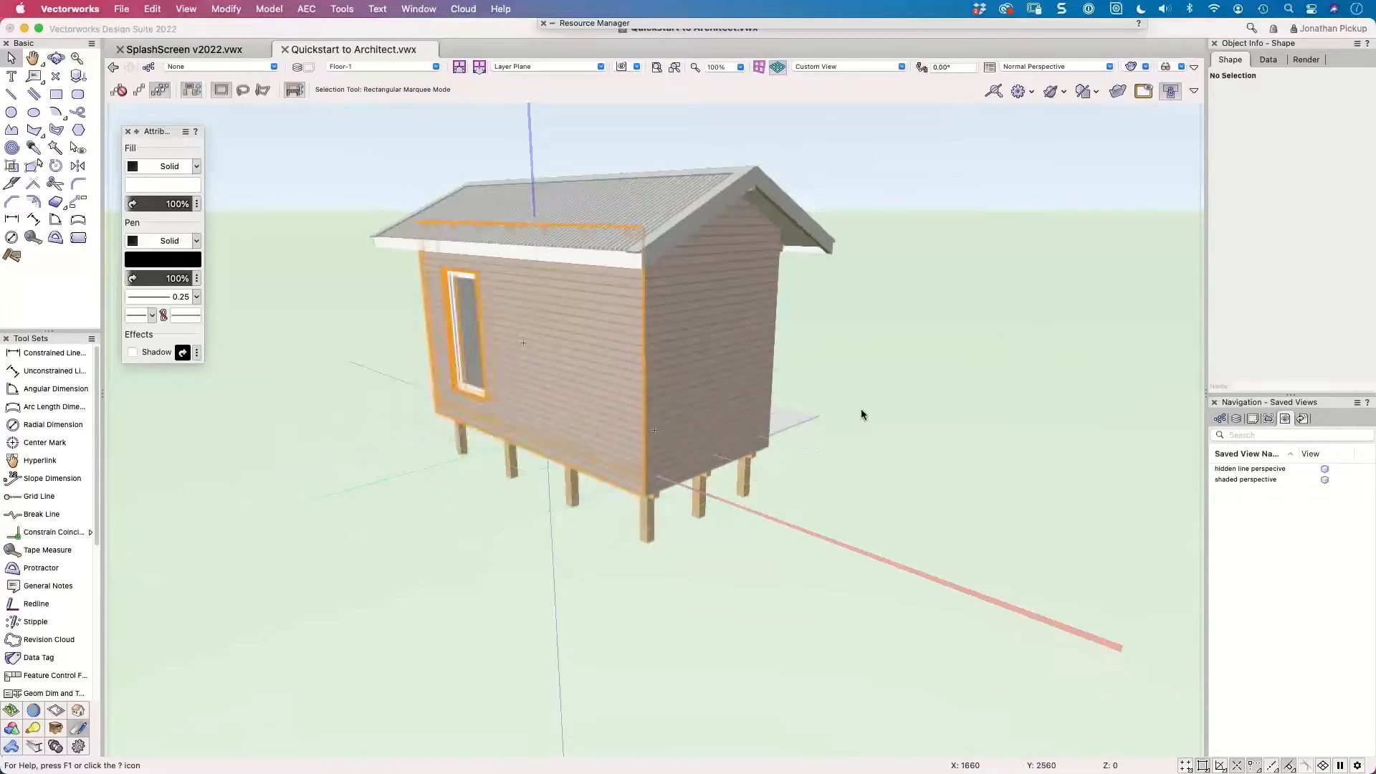
List the design layers for navigation and view the shed from the top and right, ending in Top/Plan.
{"action": "left_click", "coordinate": [1236, 419]}
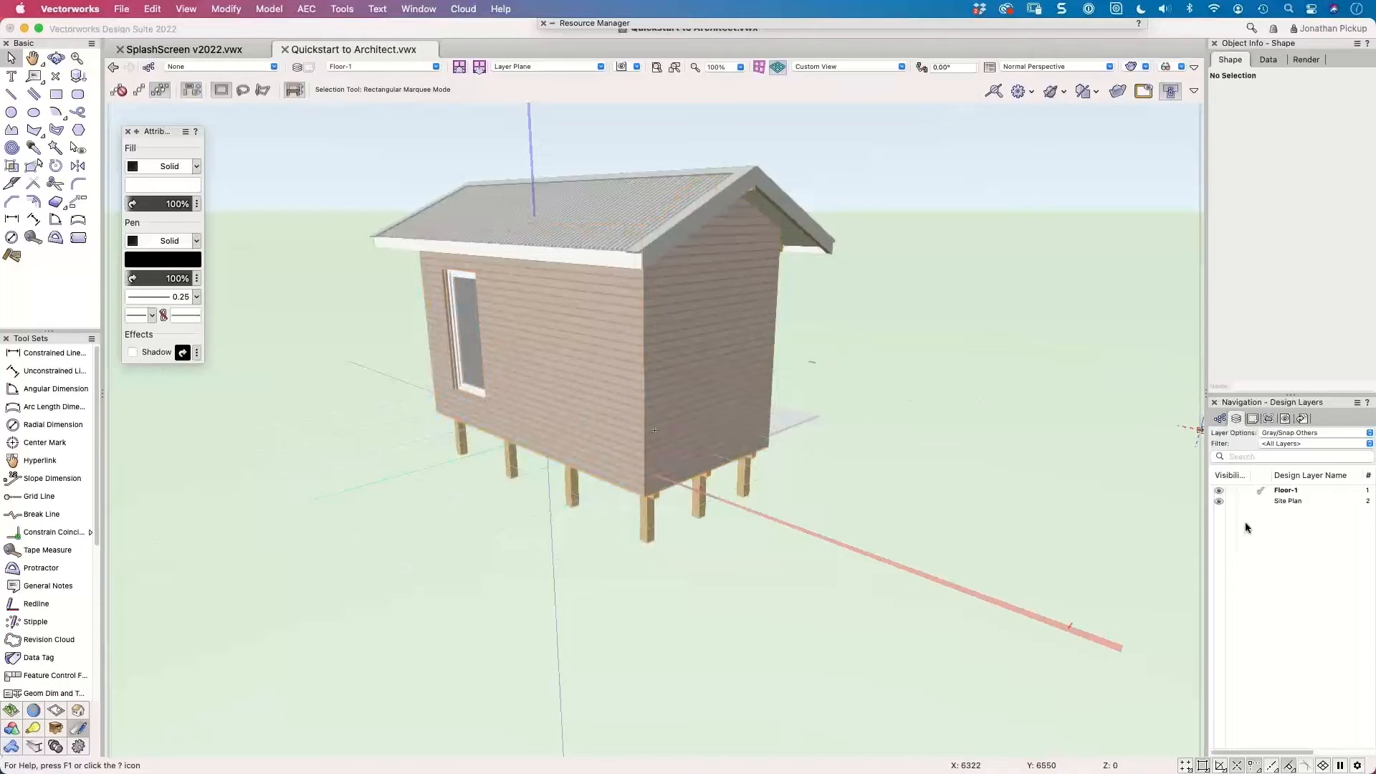
{"action": "key", "text": "F5"}
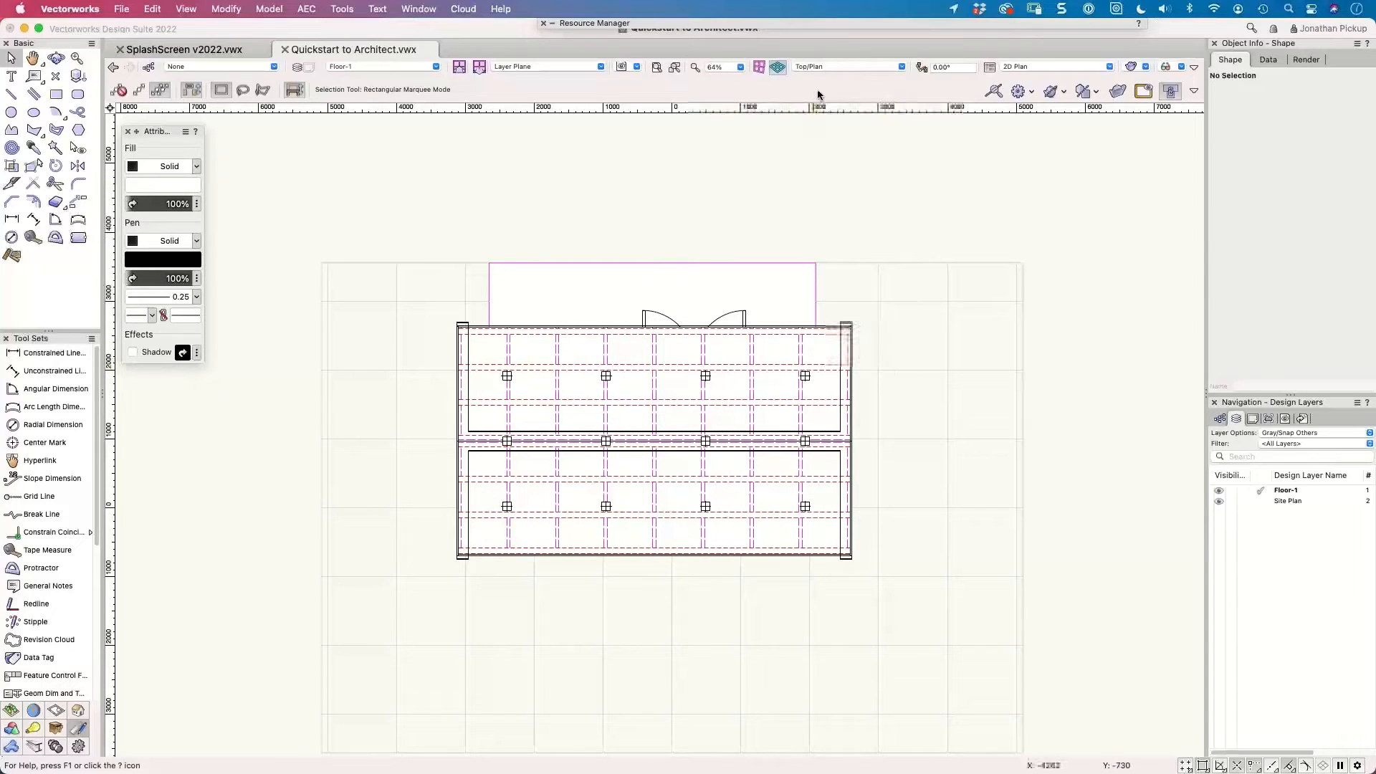
{"action": "left_click", "coordinate": [826, 66]}
{"action": "key", "text": "5"}
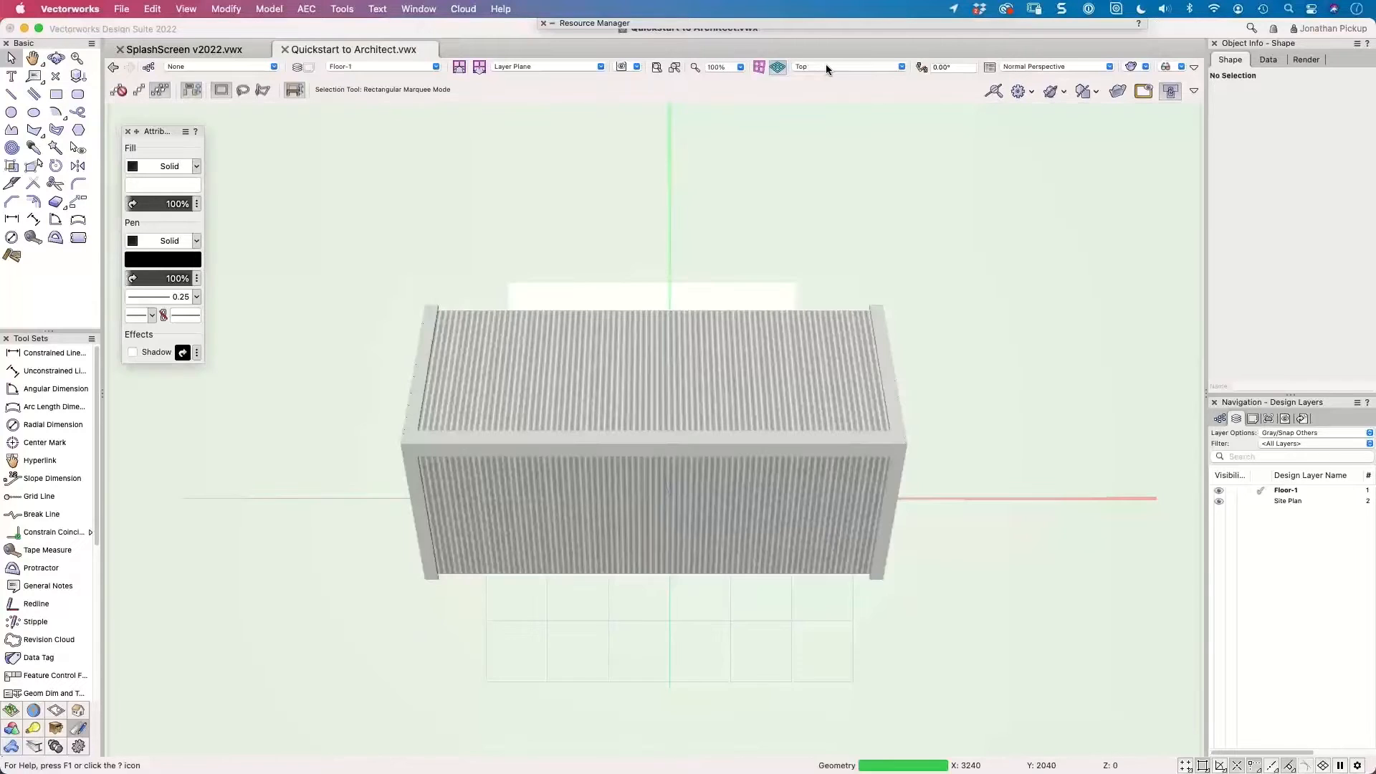
{"action": "key", "text": "0"}
{"action": "key", "text": "6"}
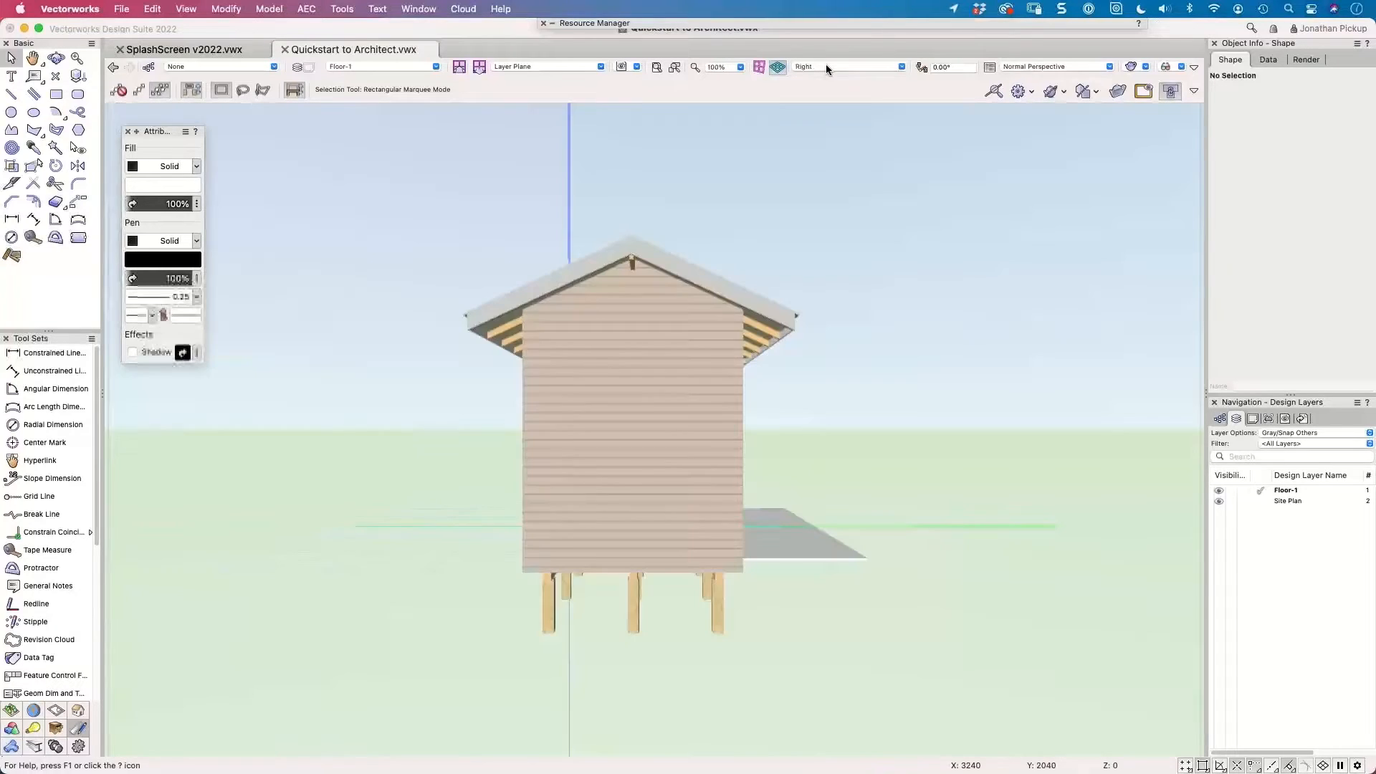
{"action": "key", "text": "0"}
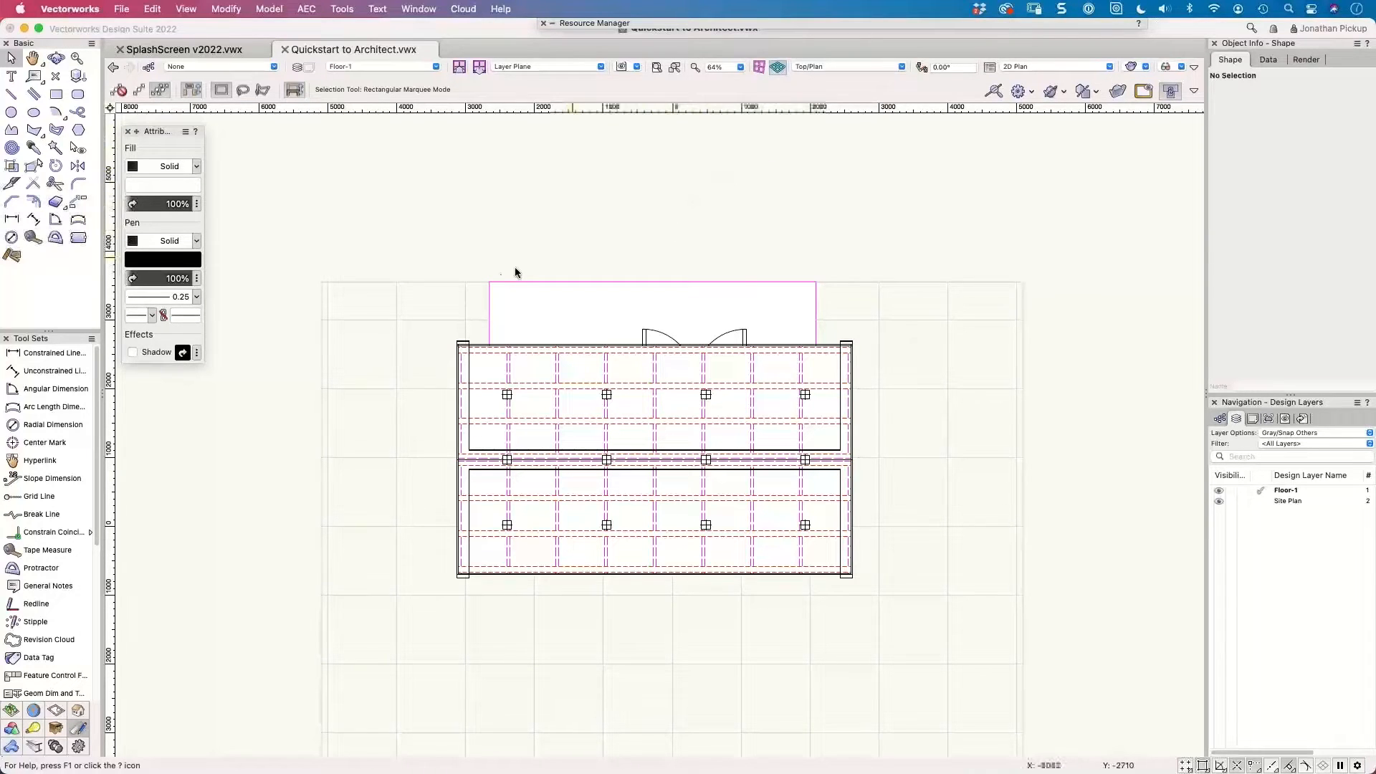
Use the Visibility tool to hide the roof, purlin, rafter and Wall-Exterior classes, leaving only the foundation framing and piles.
{"action": "left_click", "coordinate": [467, 371]}
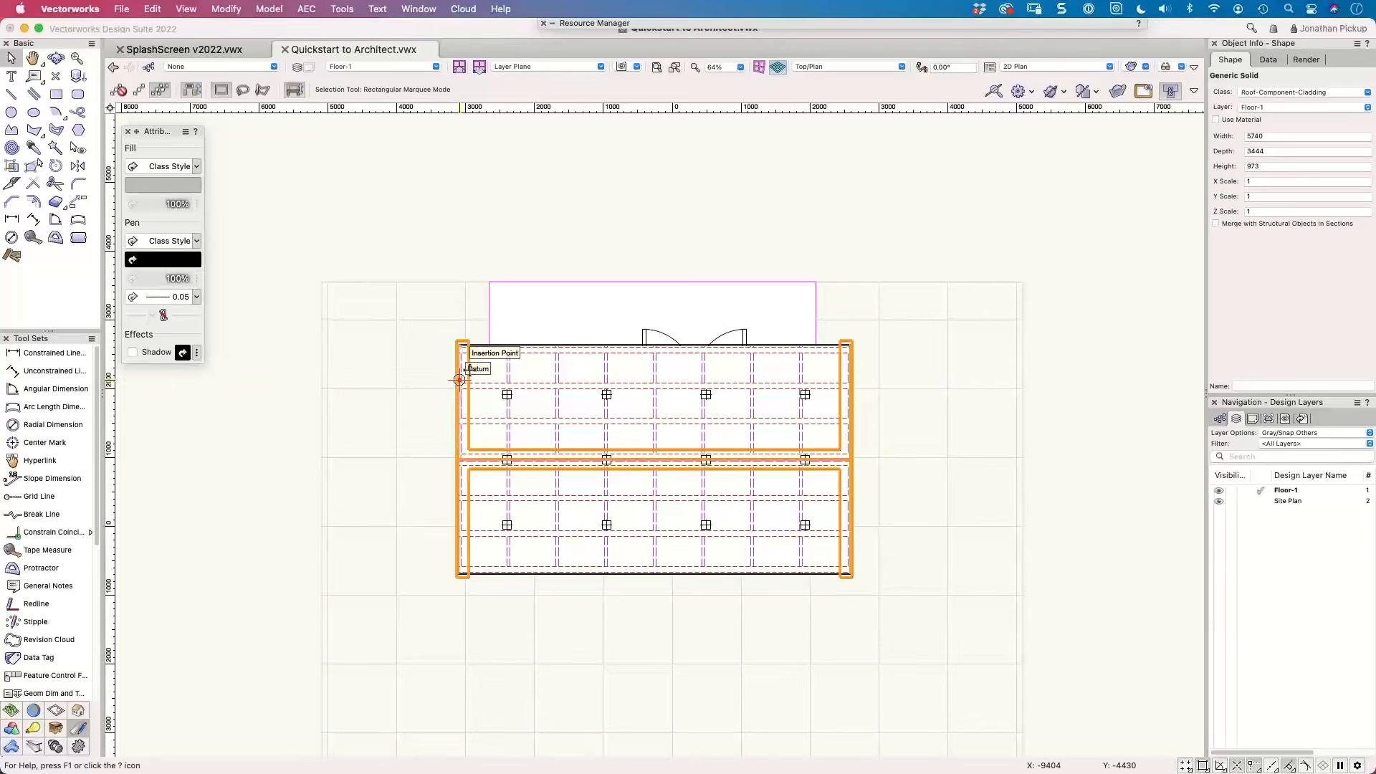
{"action": "left_click", "coordinate": [76, 148]}
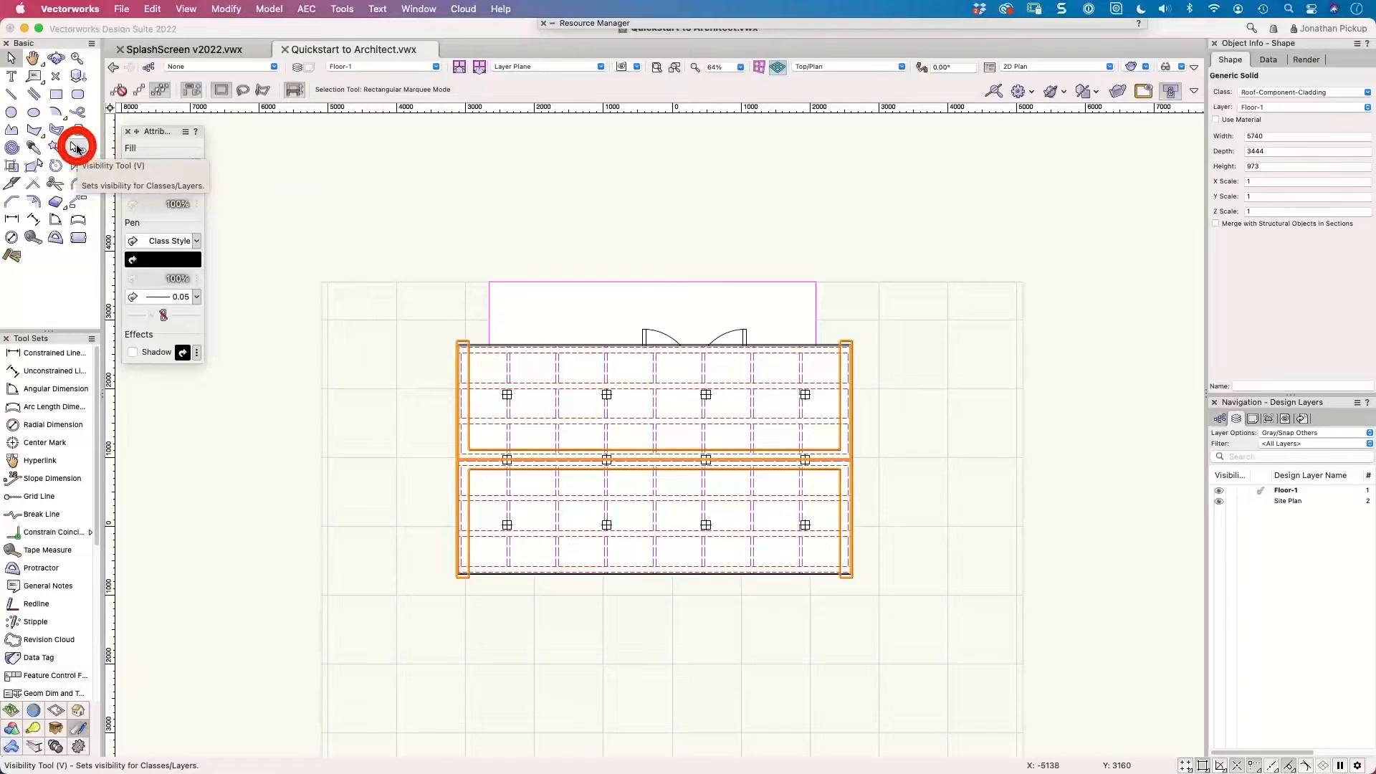
{"action": "left_click", "coordinate": [471, 363]}
{"action": "left_click", "coordinate": [473, 364]}
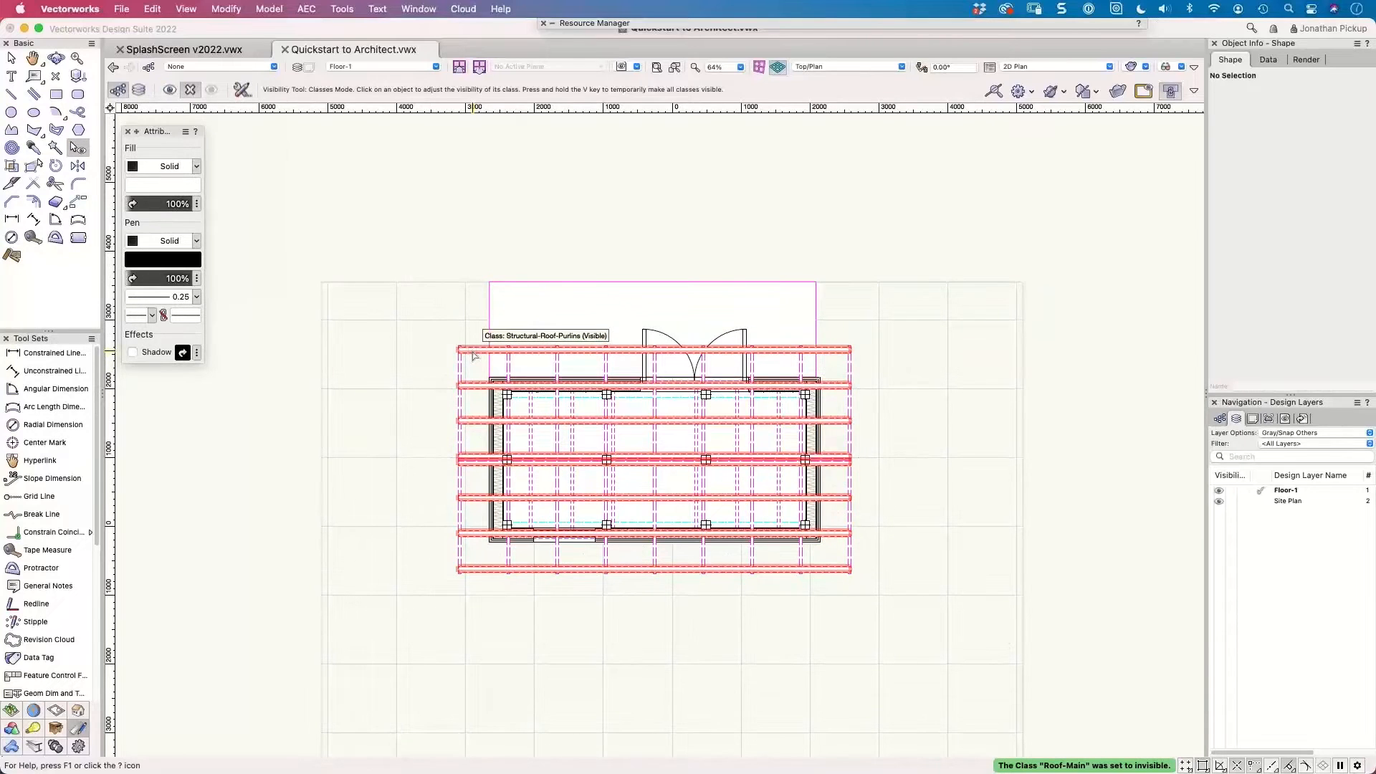
{"action": "left_click", "coordinate": [470, 357]}
{"action": "left_click", "coordinate": [466, 360]}
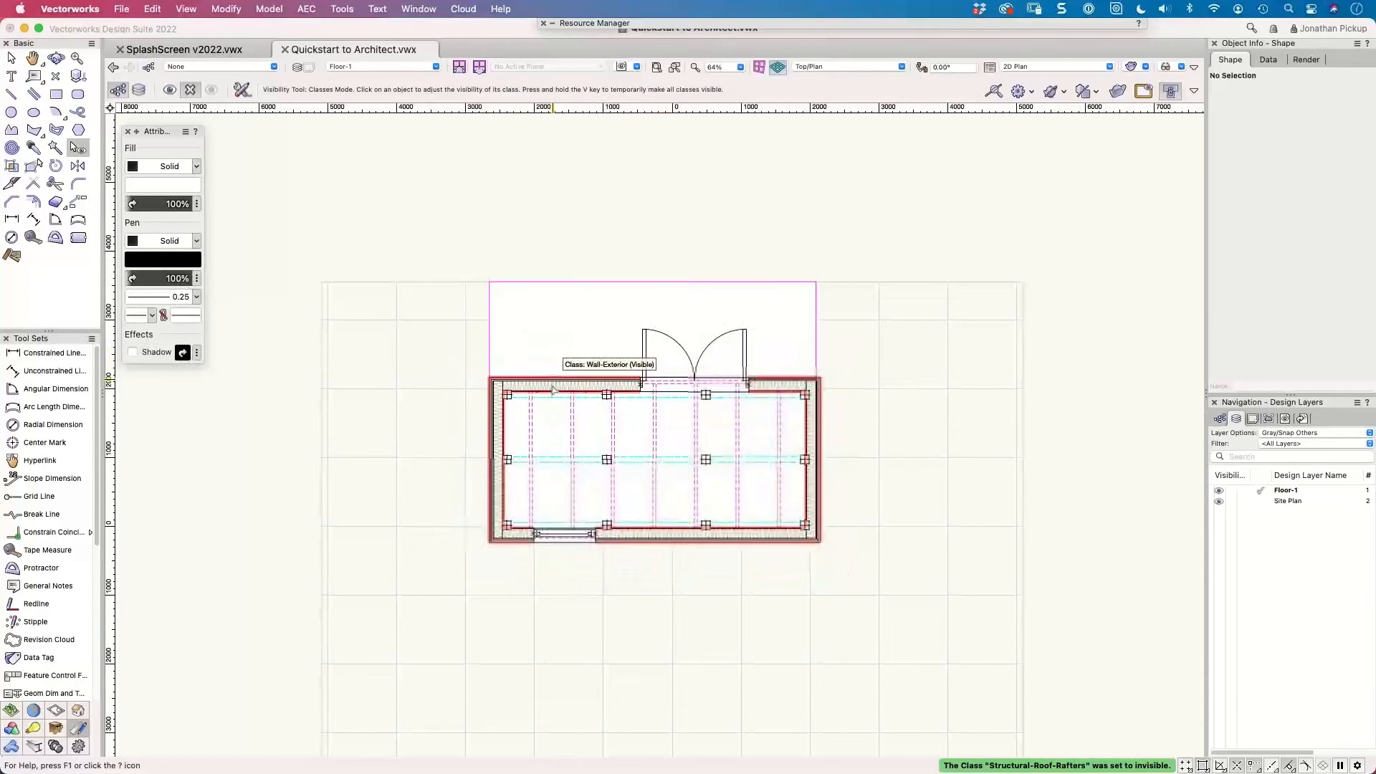
{"action": "left_click", "coordinate": [553, 389]}
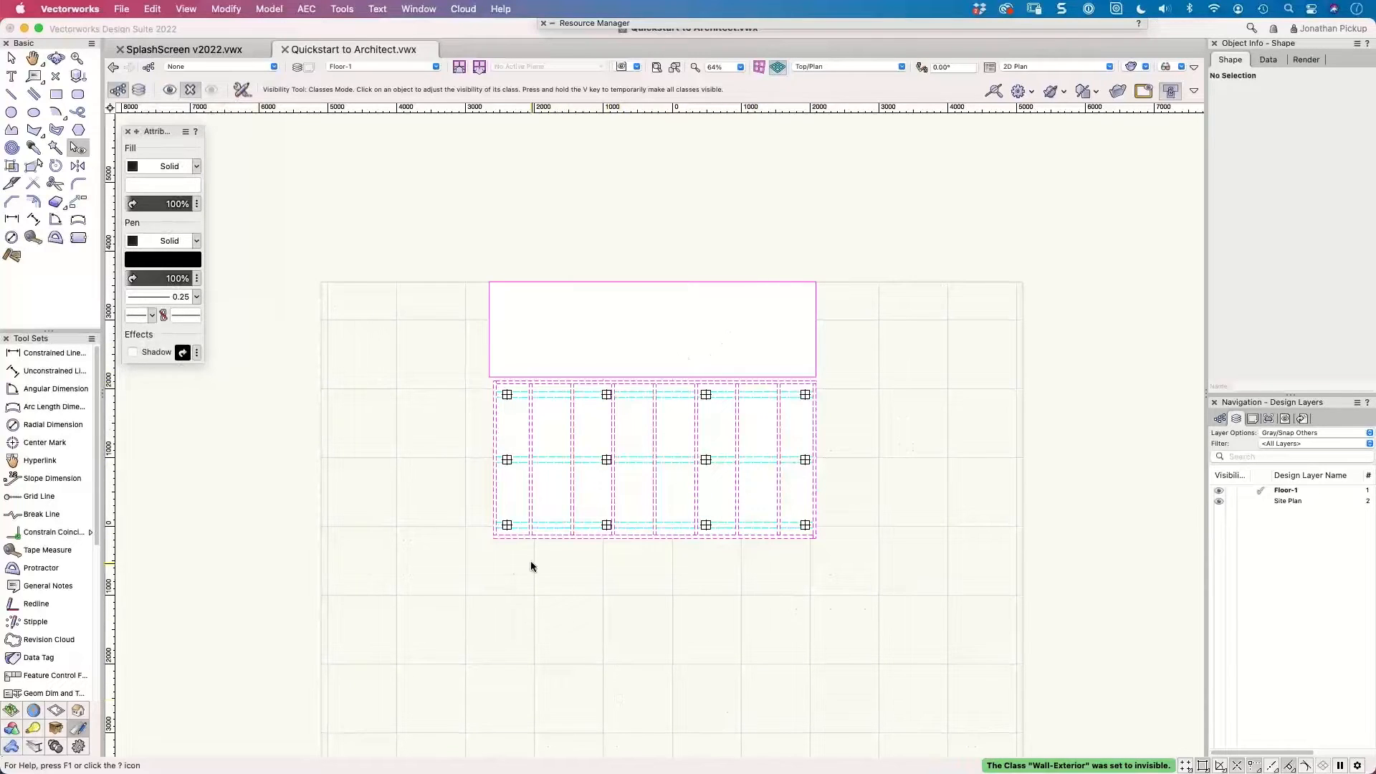
Delete the rectangular floor slab in front of the double doors.
{"action": "key", "text": "x"}
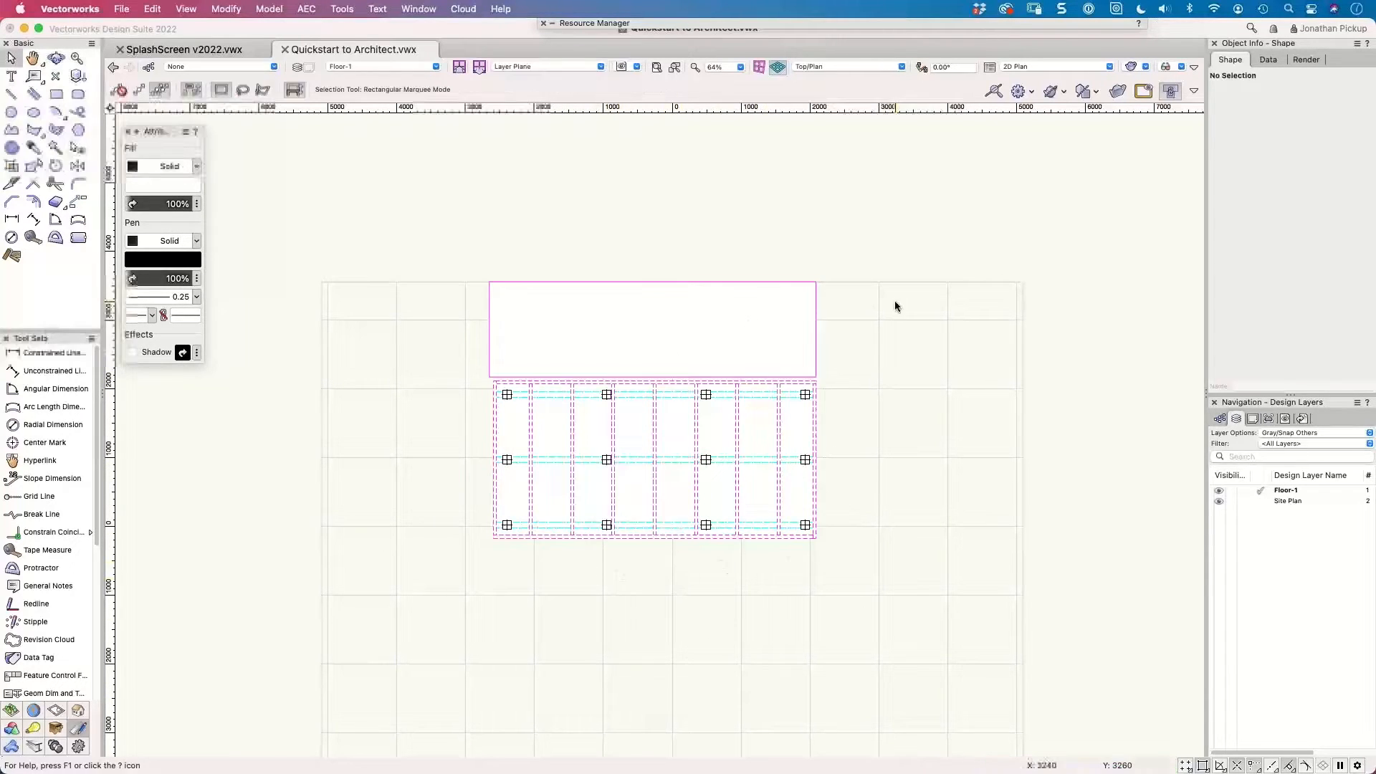
{"action": "left_click", "coordinate": [785, 312]}
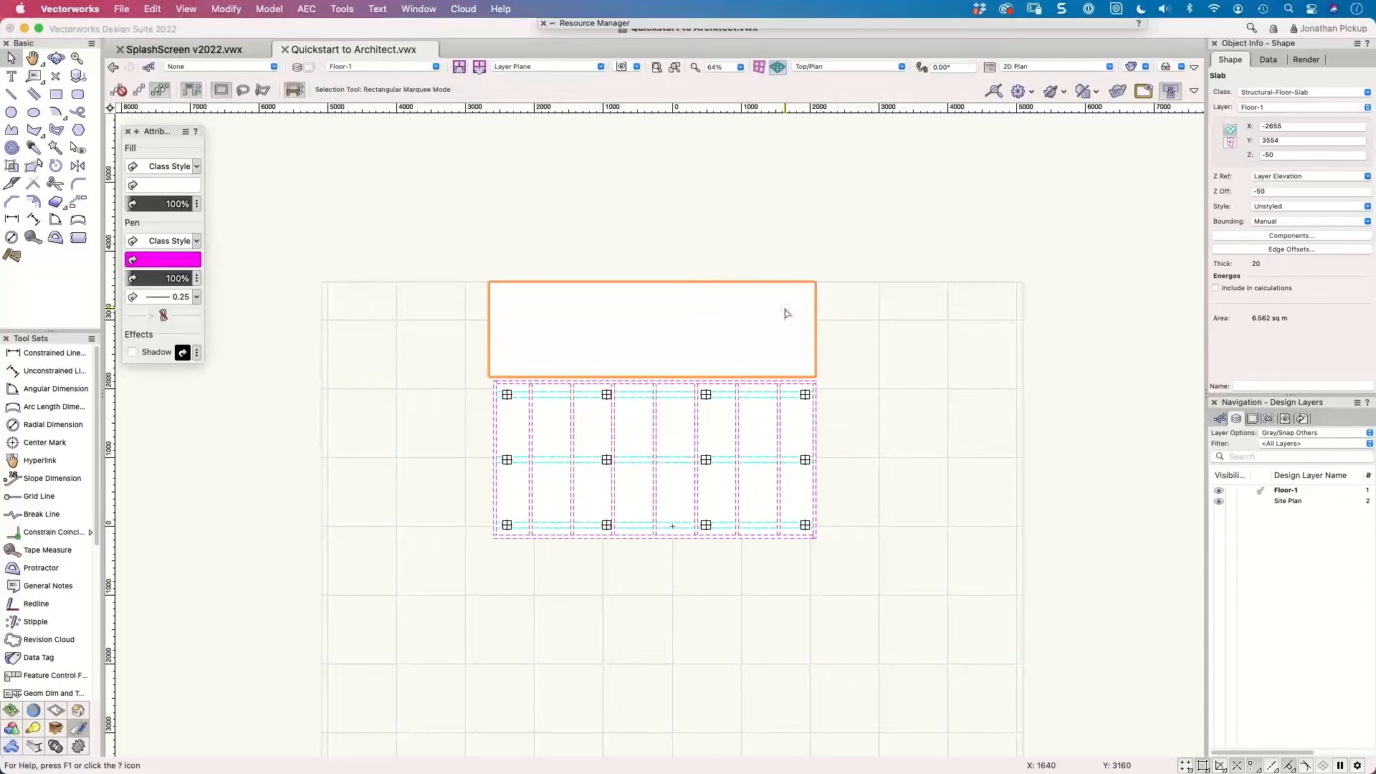
{"action": "key", "text": "Delete"}
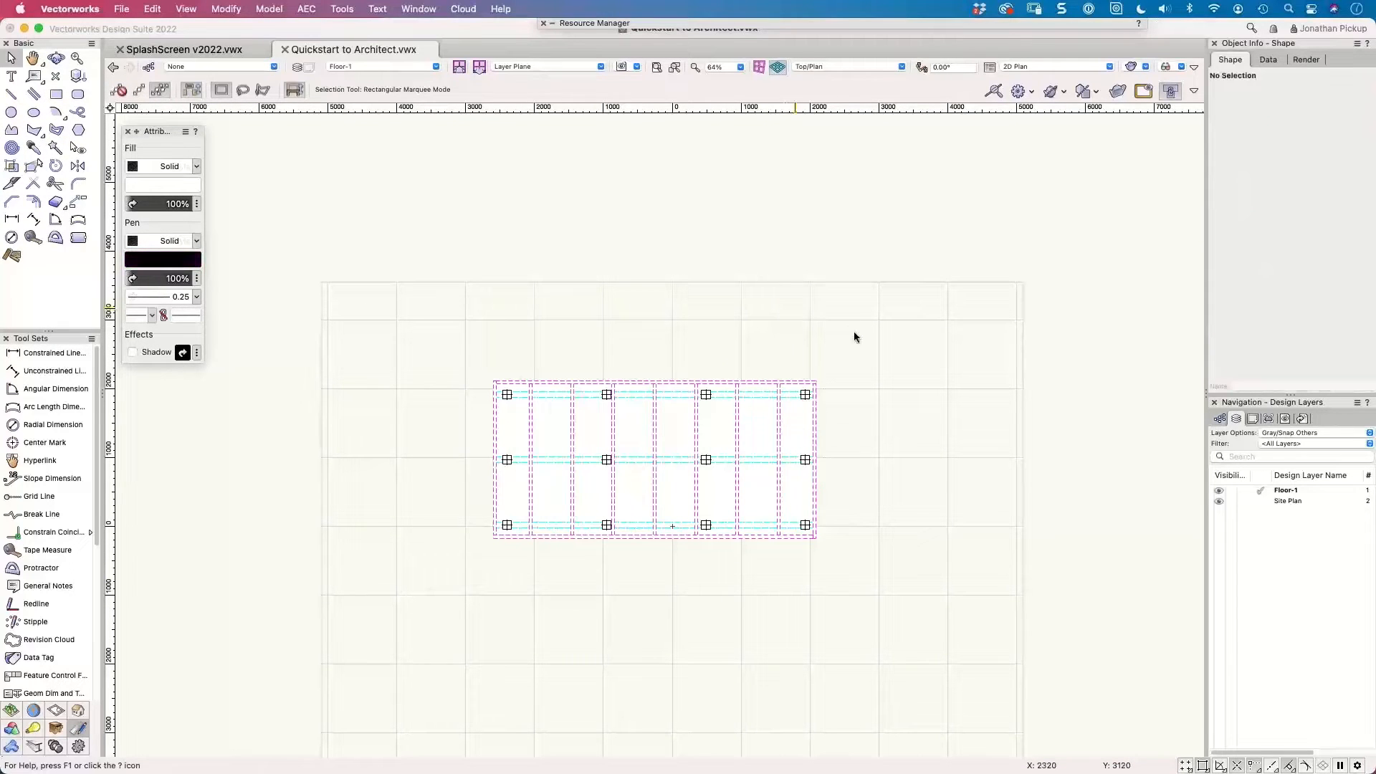
Save the foundation plan as a view named Foundation View, with layer options set to Active Only.
{"action": "scroll", "coordinate": [679, 471], "scroll_direction": "up", "scroll_amount": 1}
{"action": "middle_click_drag", "start_coordinate": [679, 466], "coordinate": [661, 381]}
{"action": "scroll", "coordinate": [667, 369], "scroll_direction": "up", "scroll_amount": 4}
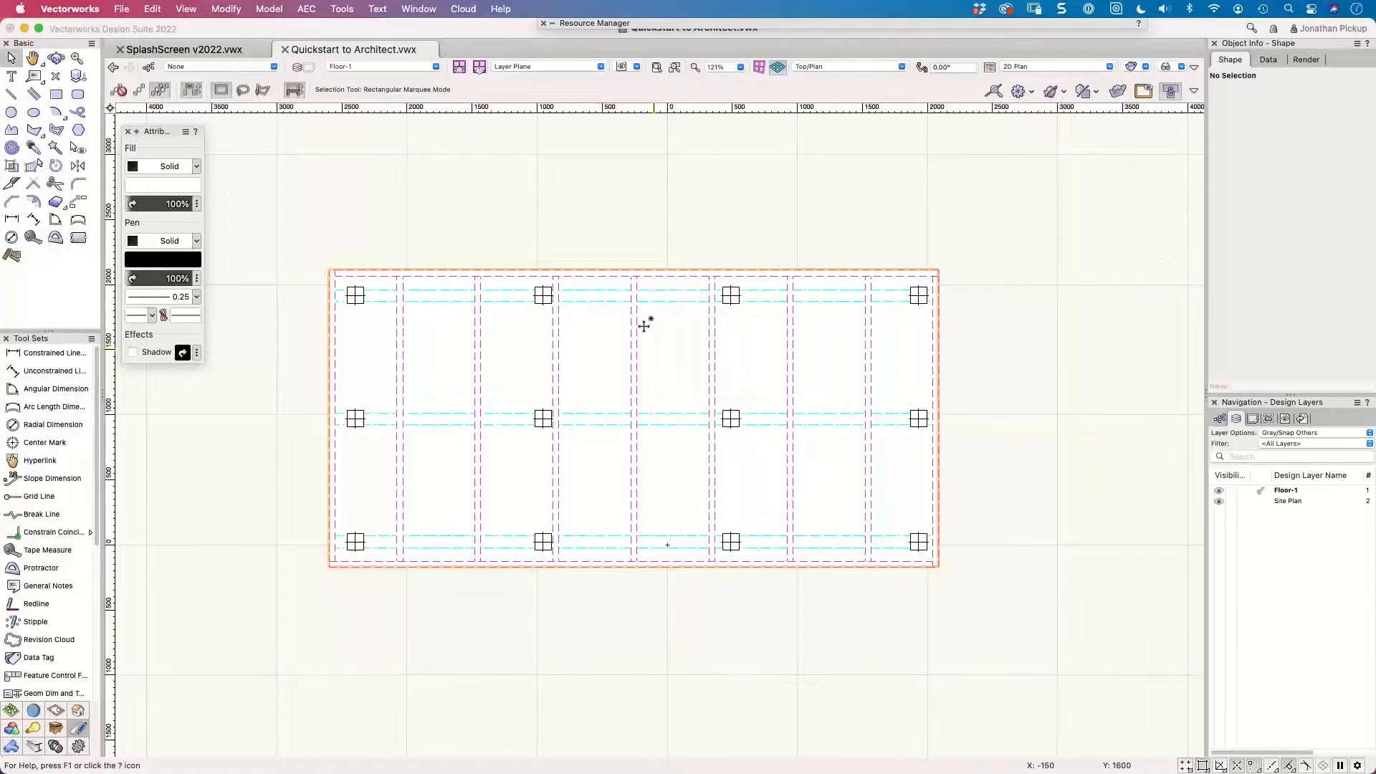
{"action": "left_click", "coordinate": [636, 66]}
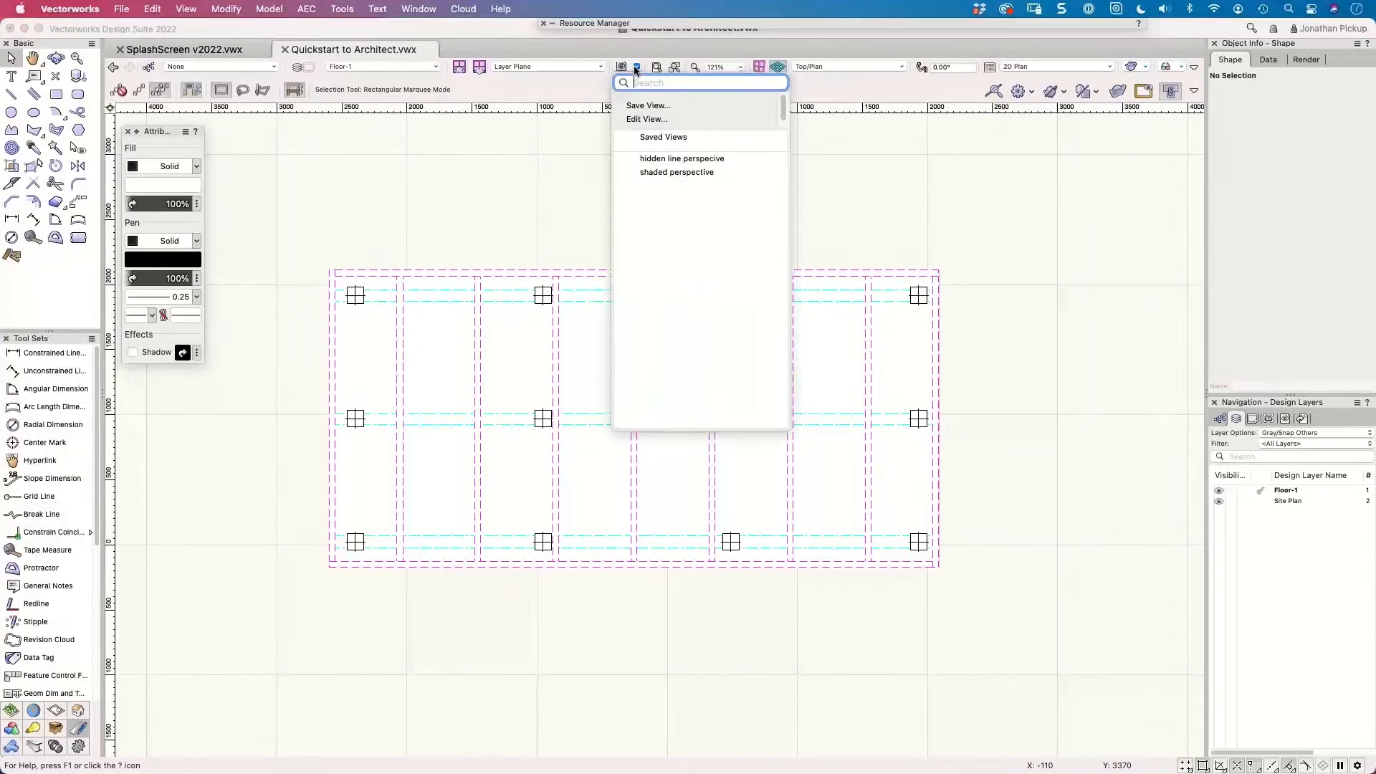
{"action": "left_click", "coordinate": [642, 105]}
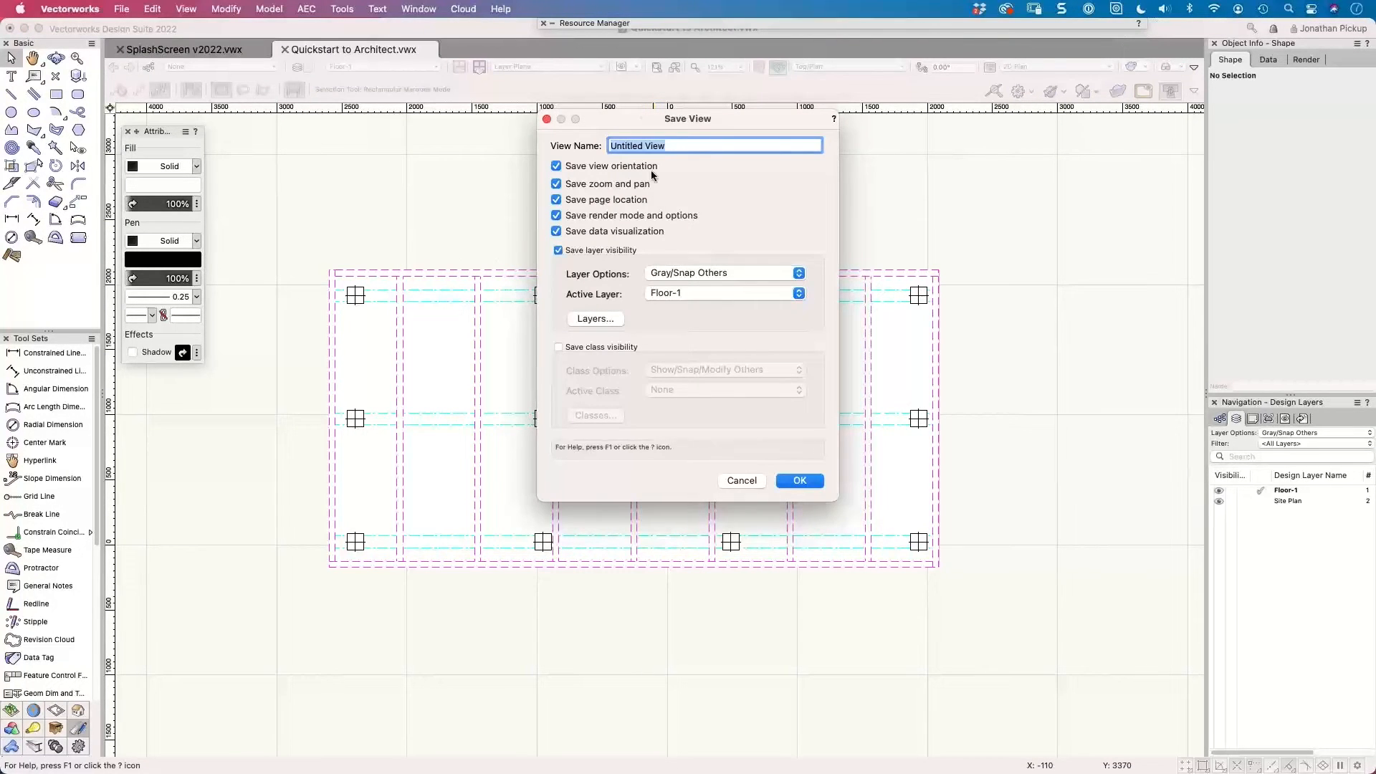
{"action": "left_click", "coordinate": [700, 274]}
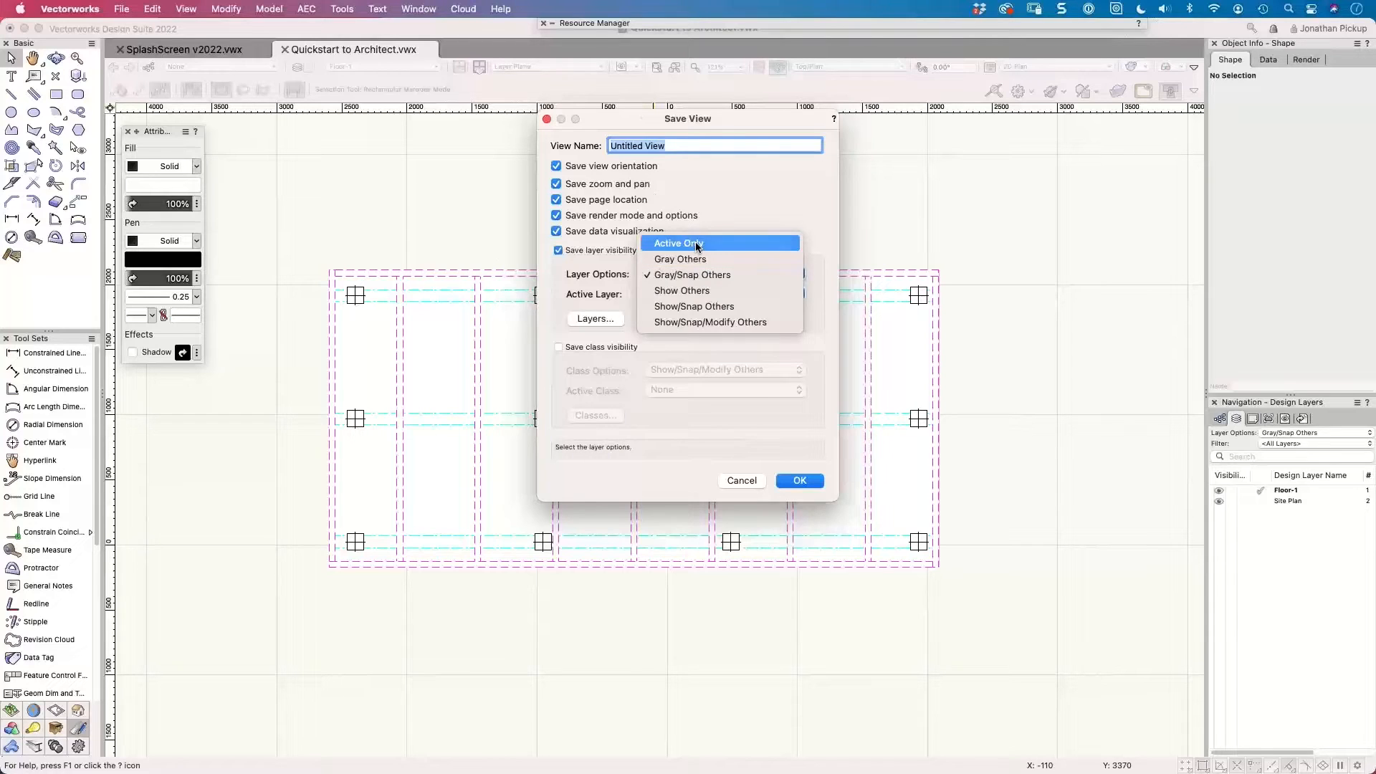
{"action": "left_click", "coordinate": [696, 245]}
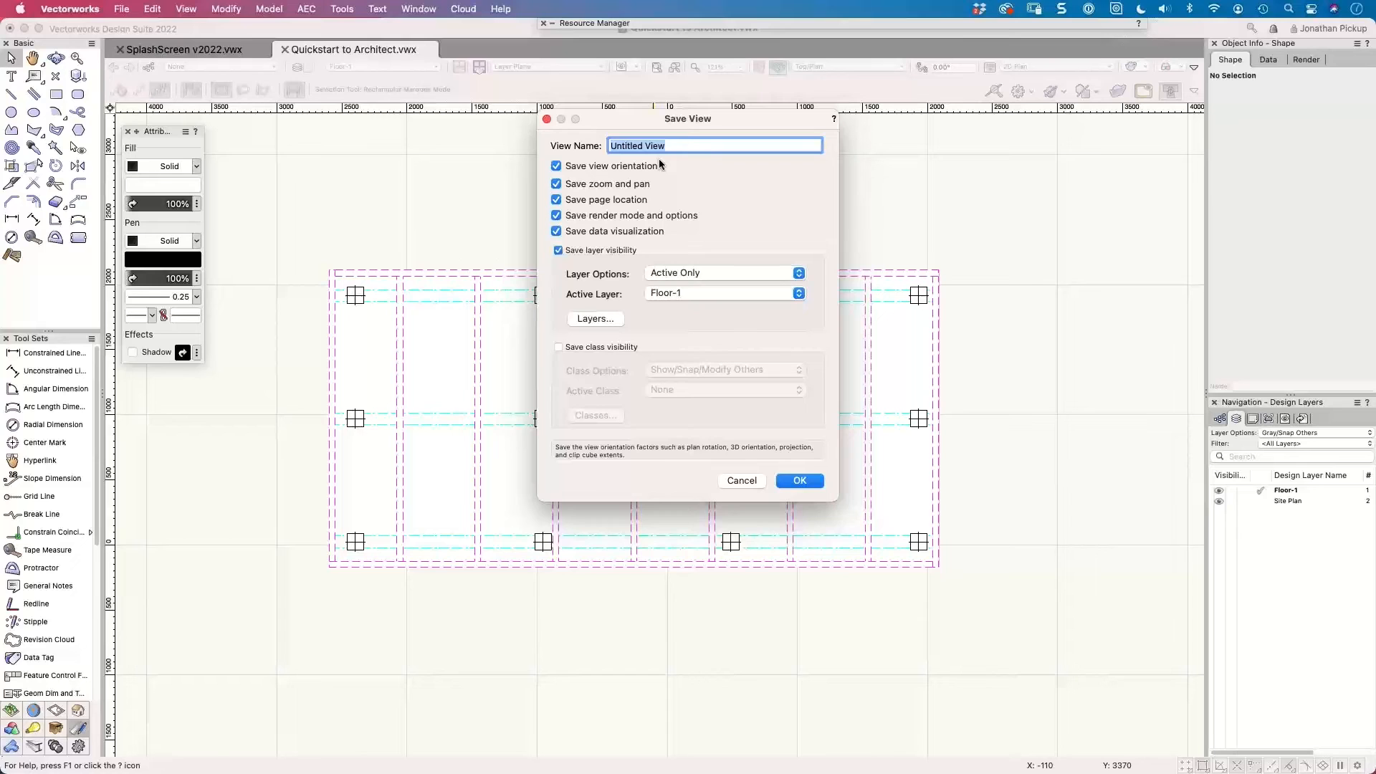
{"action": "type", "text": "Fr"}
{"action": "key", "text": "Return"}
Clear the notes search from the class list and make all classes invisible, then all visible.
{"action": "left_click", "coordinate": [1221, 419]}
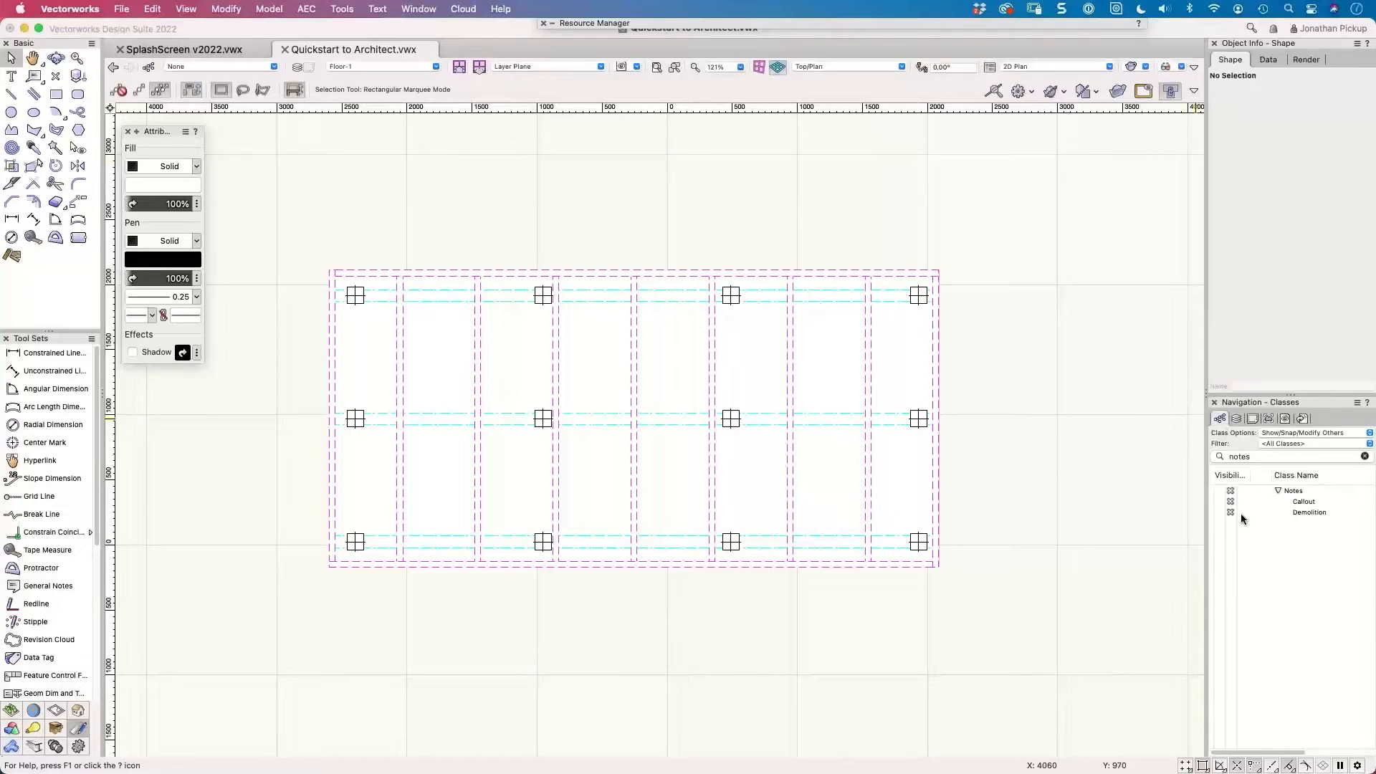
{"action": "left_click", "coordinate": [1365, 457]}
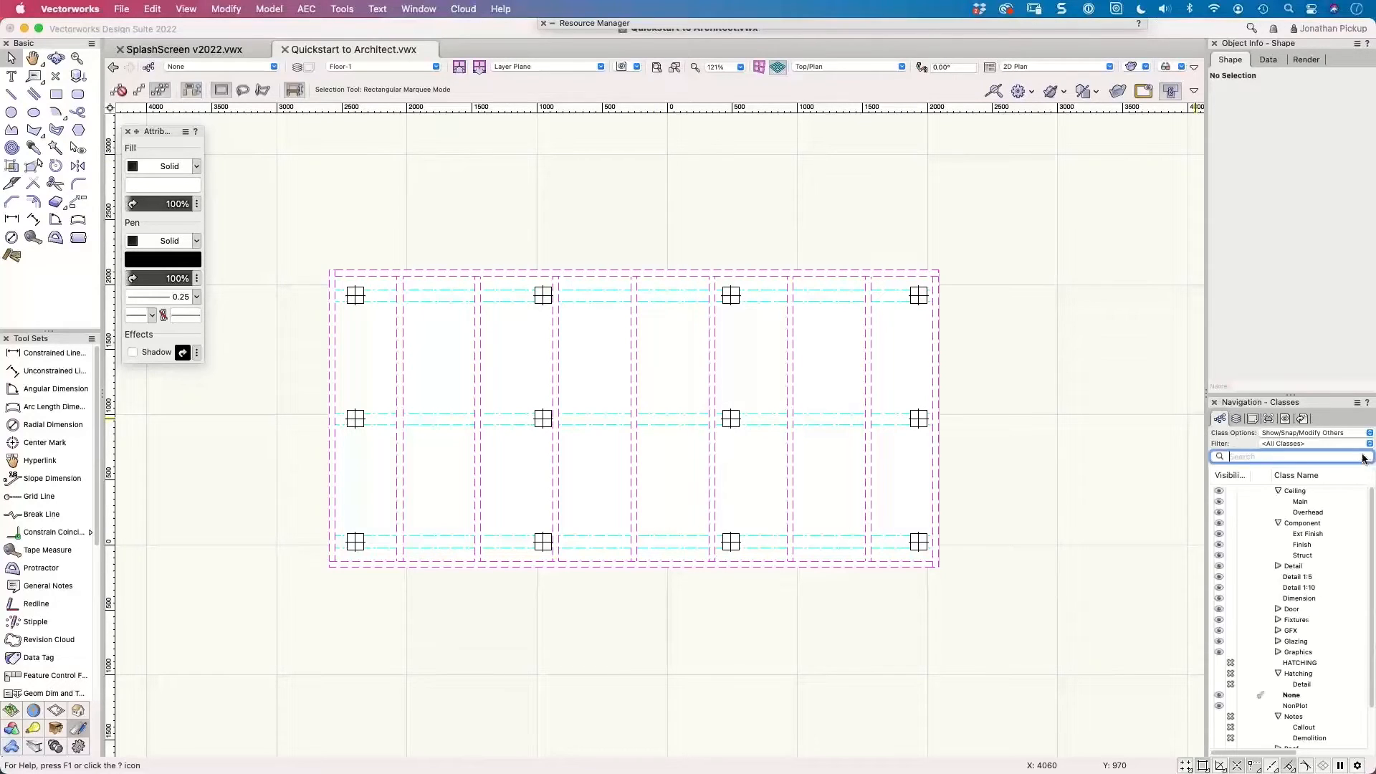
{"action": "left_click", "coordinate": [1223, 663], "text": "alt"}
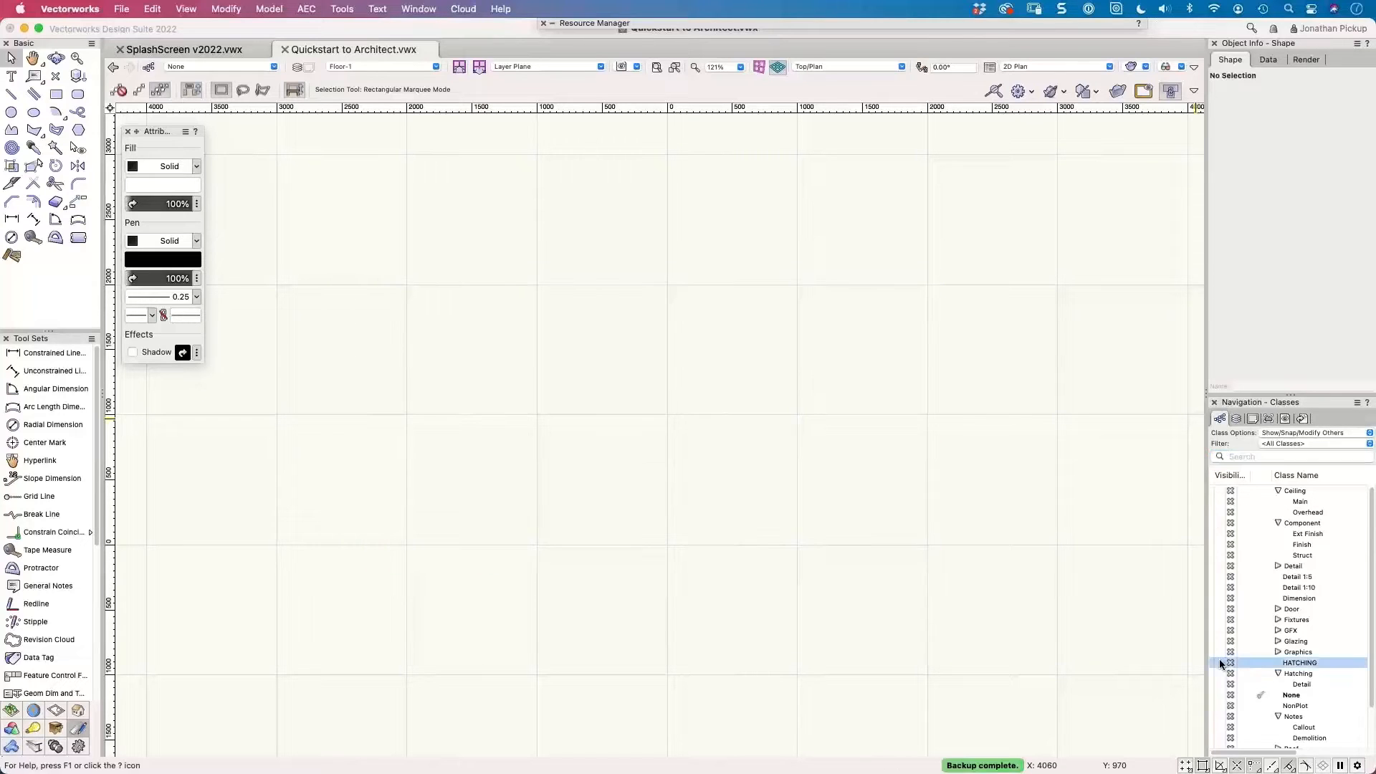
{"action": "left_click", "coordinate": [1221, 663], "text": "alt"}
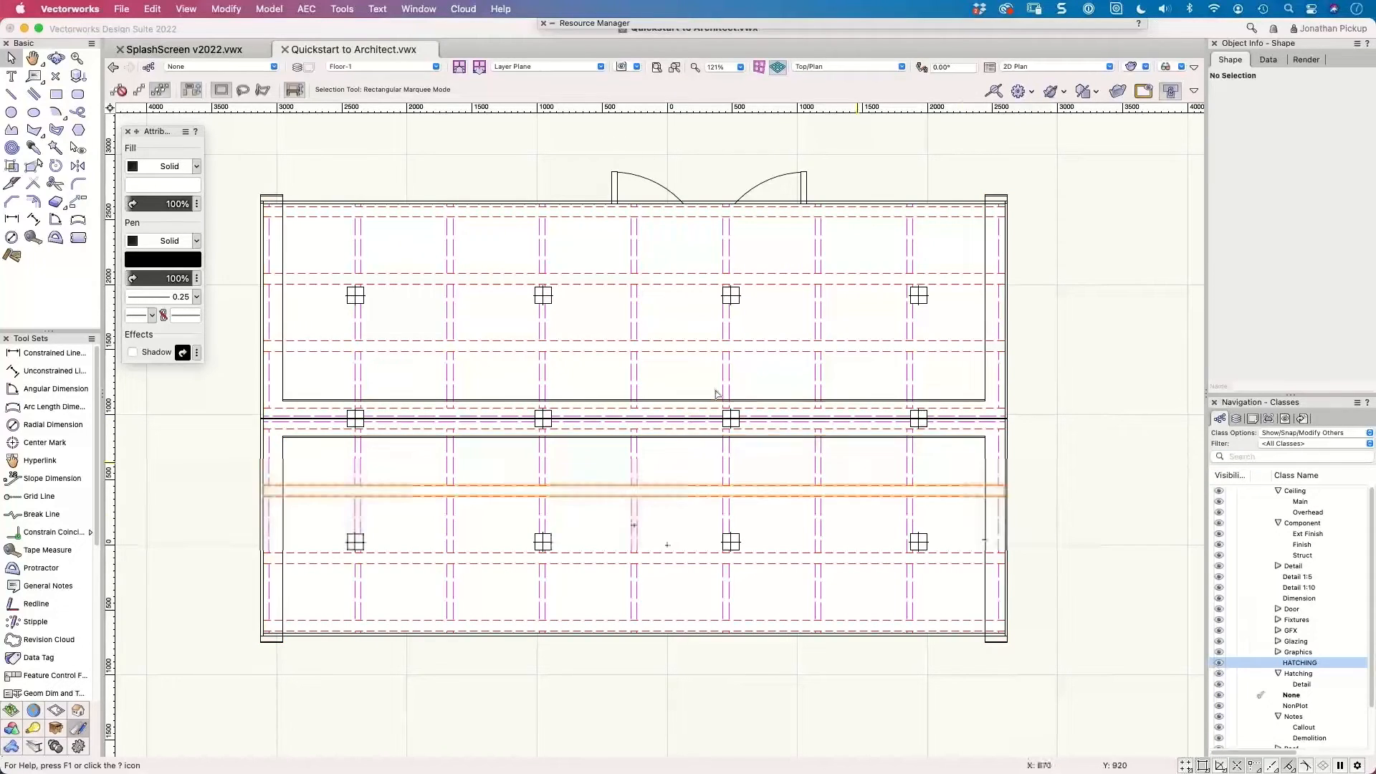
Recall Foundation View, then open its saved view settings for review and accept them.
{"action": "left_click", "coordinate": [637, 66]}
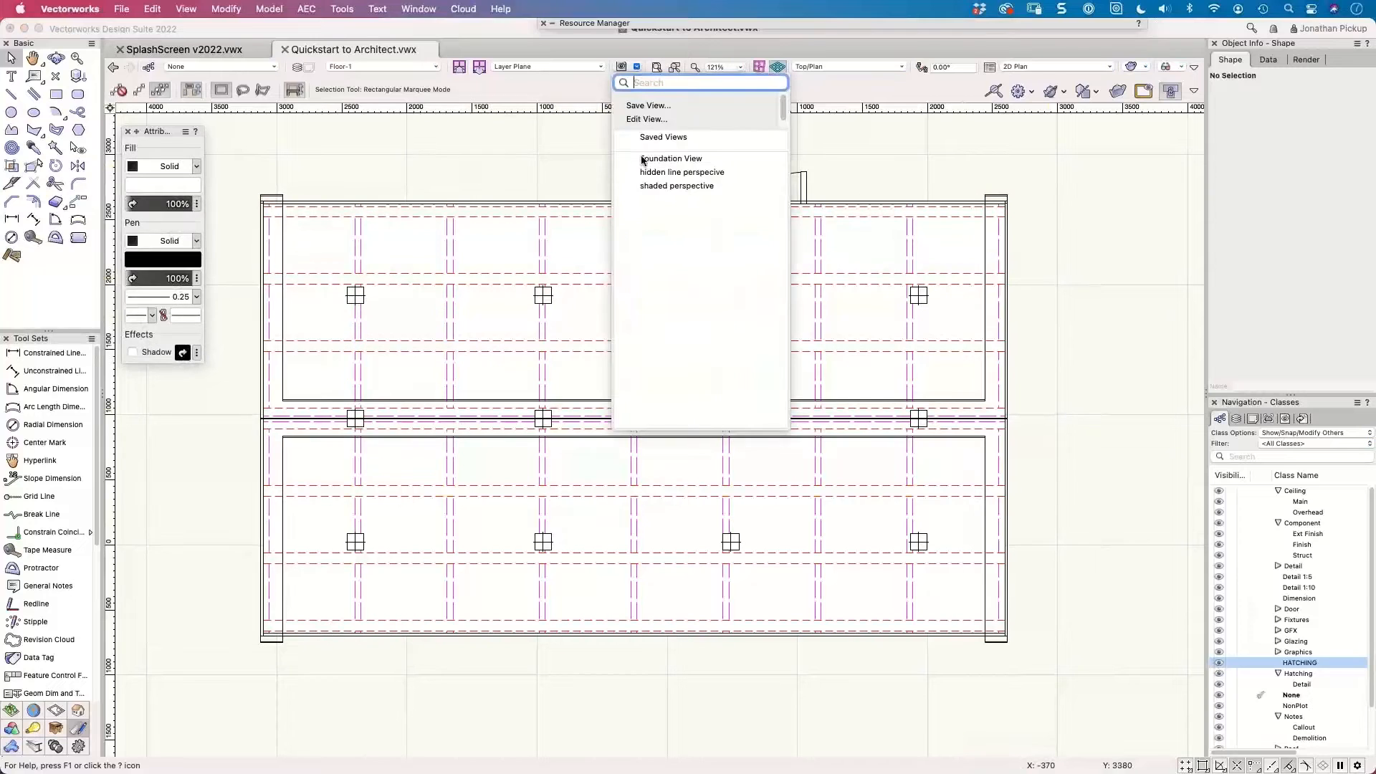
{"action": "left_click", "coordinate": [646, 159]}
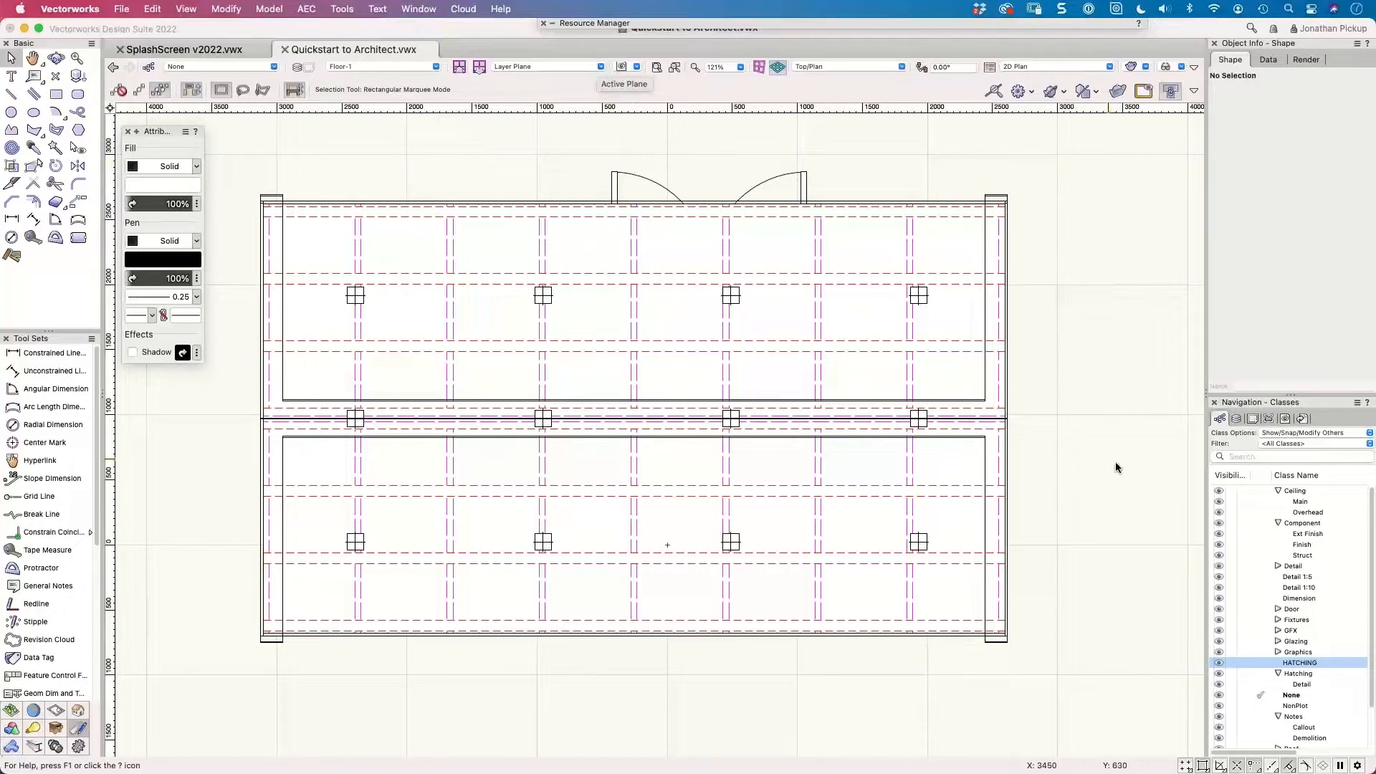
{"action": "left_click", "coordinate": [1285, 419]}
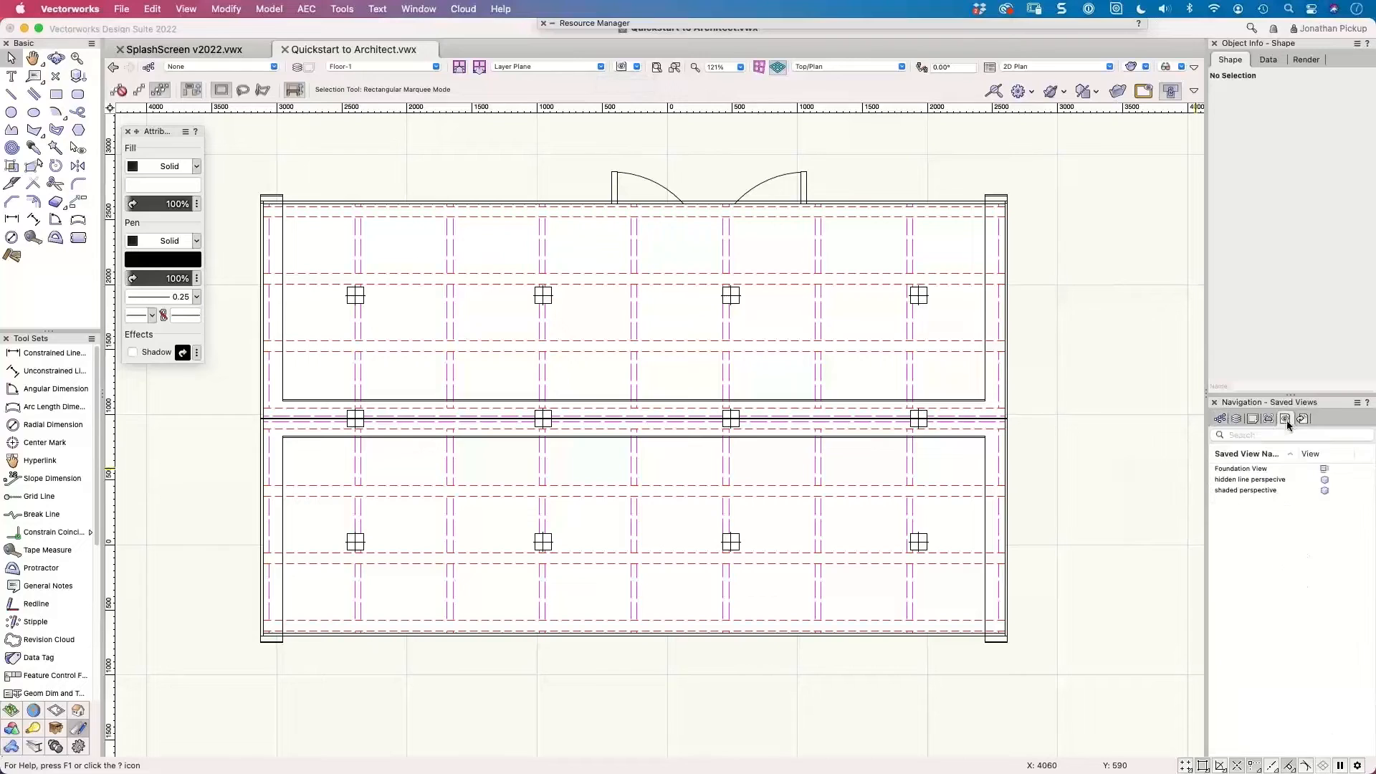
{"action": "right_click", "coordinate": [1250, 475]}
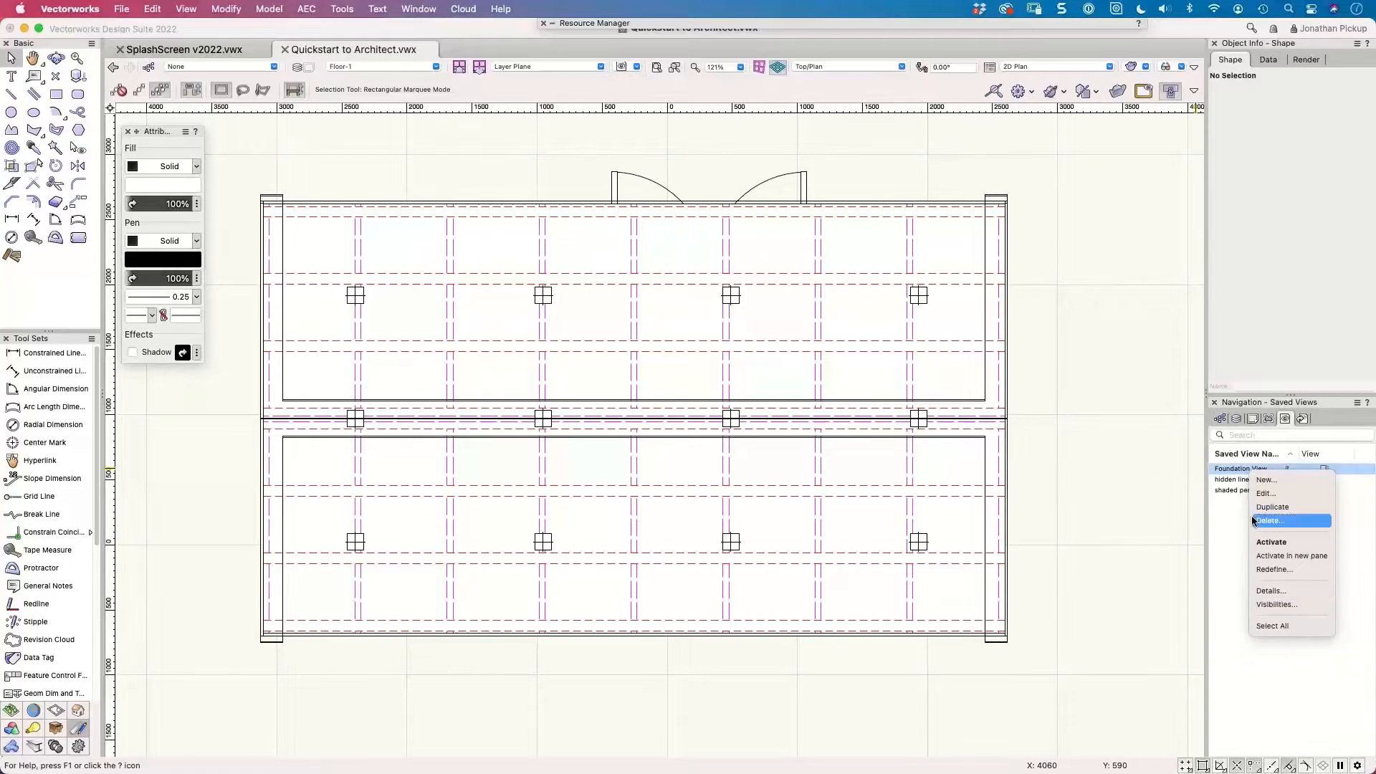
{"action": "left_click", "coordinate": [1255, 495]}
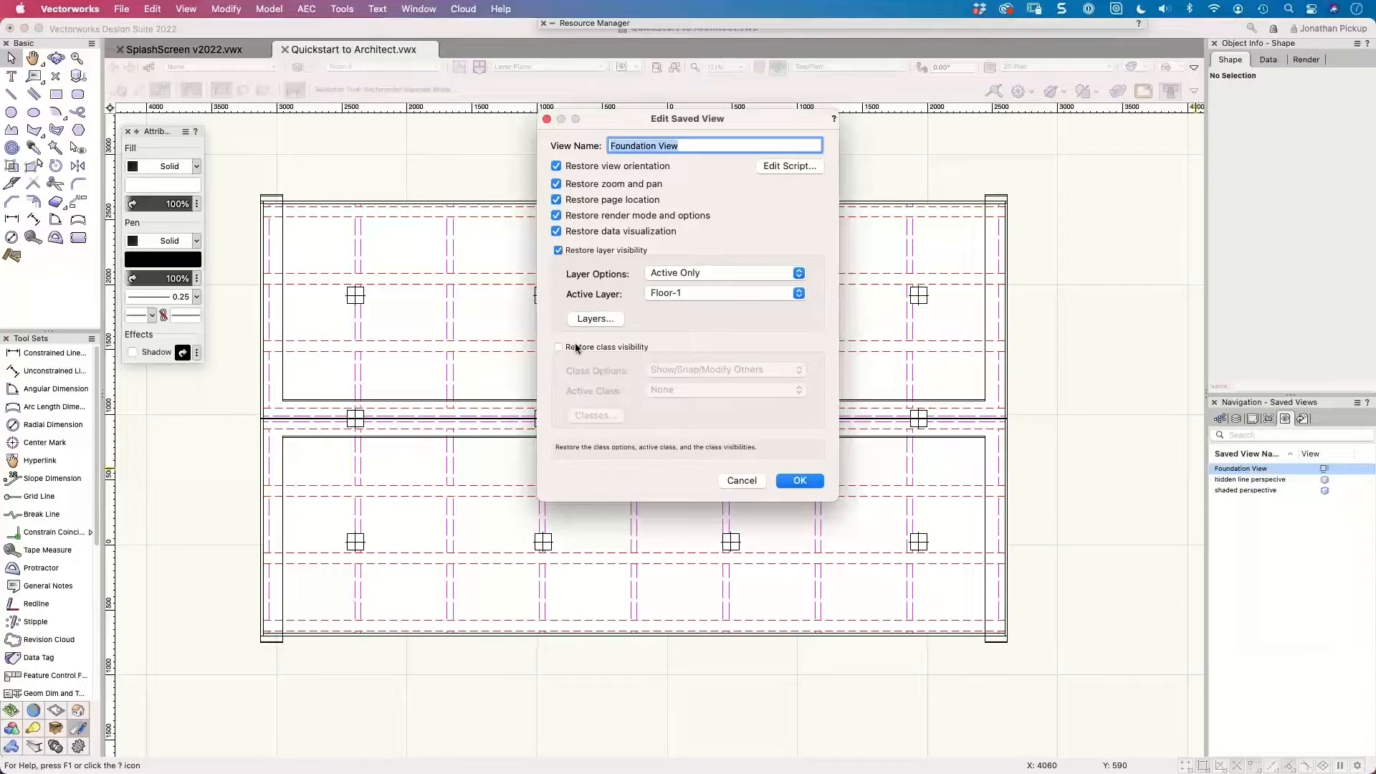
{"action": "left_click", "coordinate": [800, 482]}
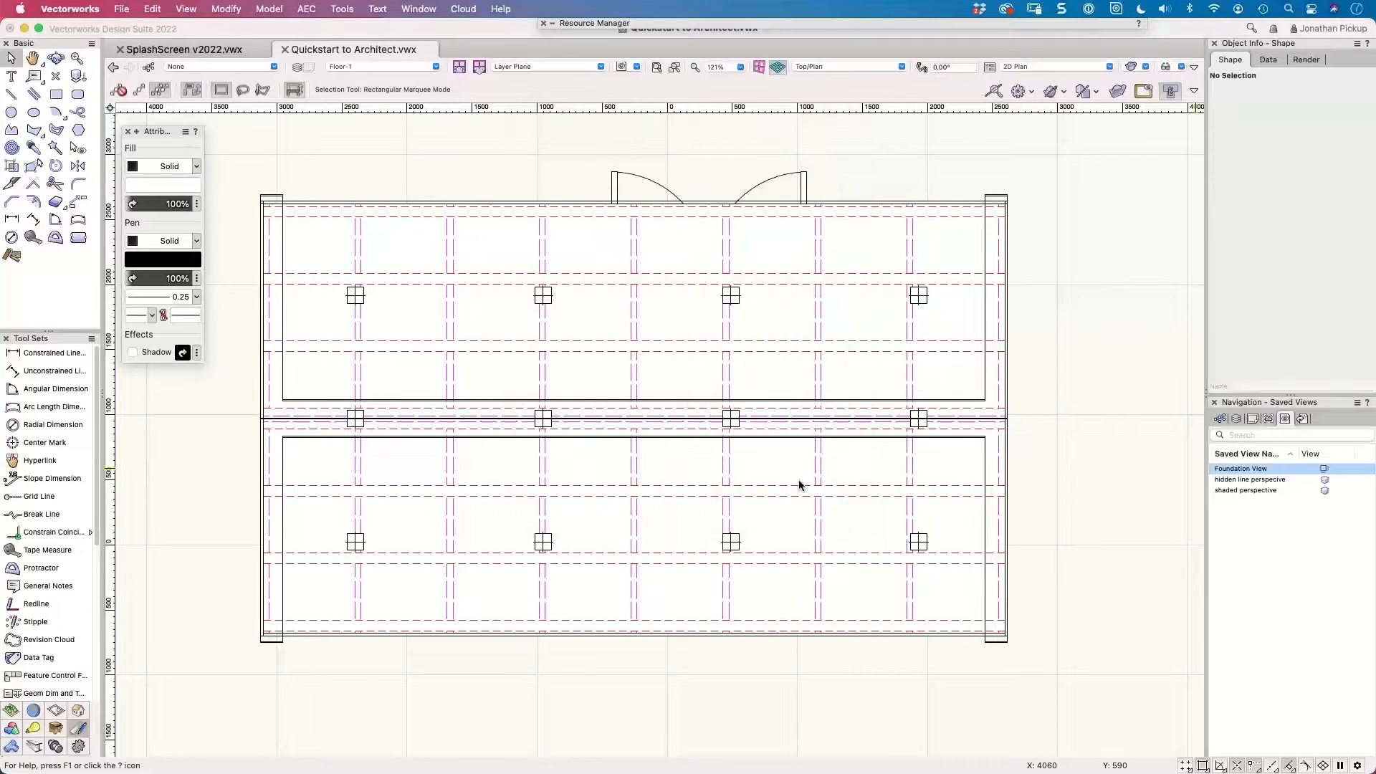
Recall Foundation View, then make all classes visible again.
{"action": "double_click", "coordinate": [1232, 470]}
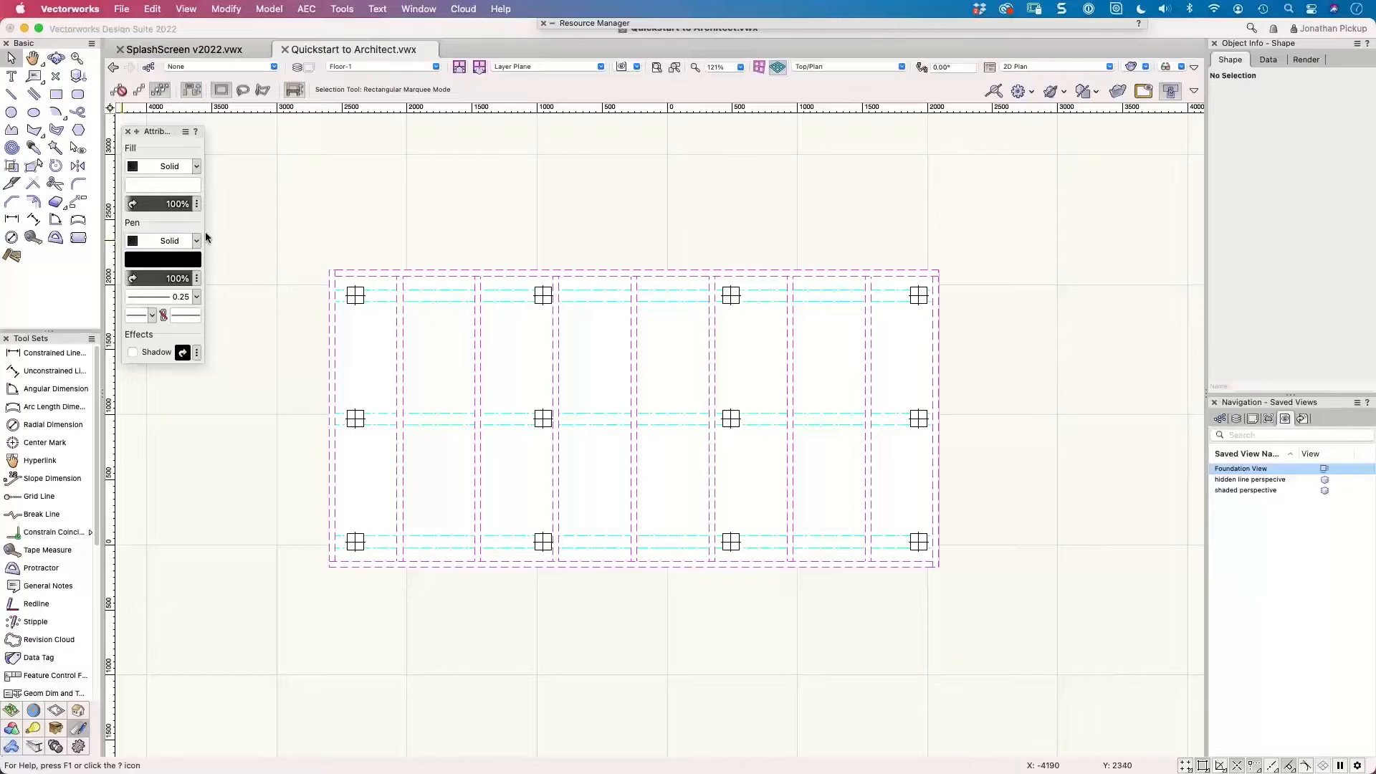
{"action": "left_click", "coordinate": [1221, 420]}
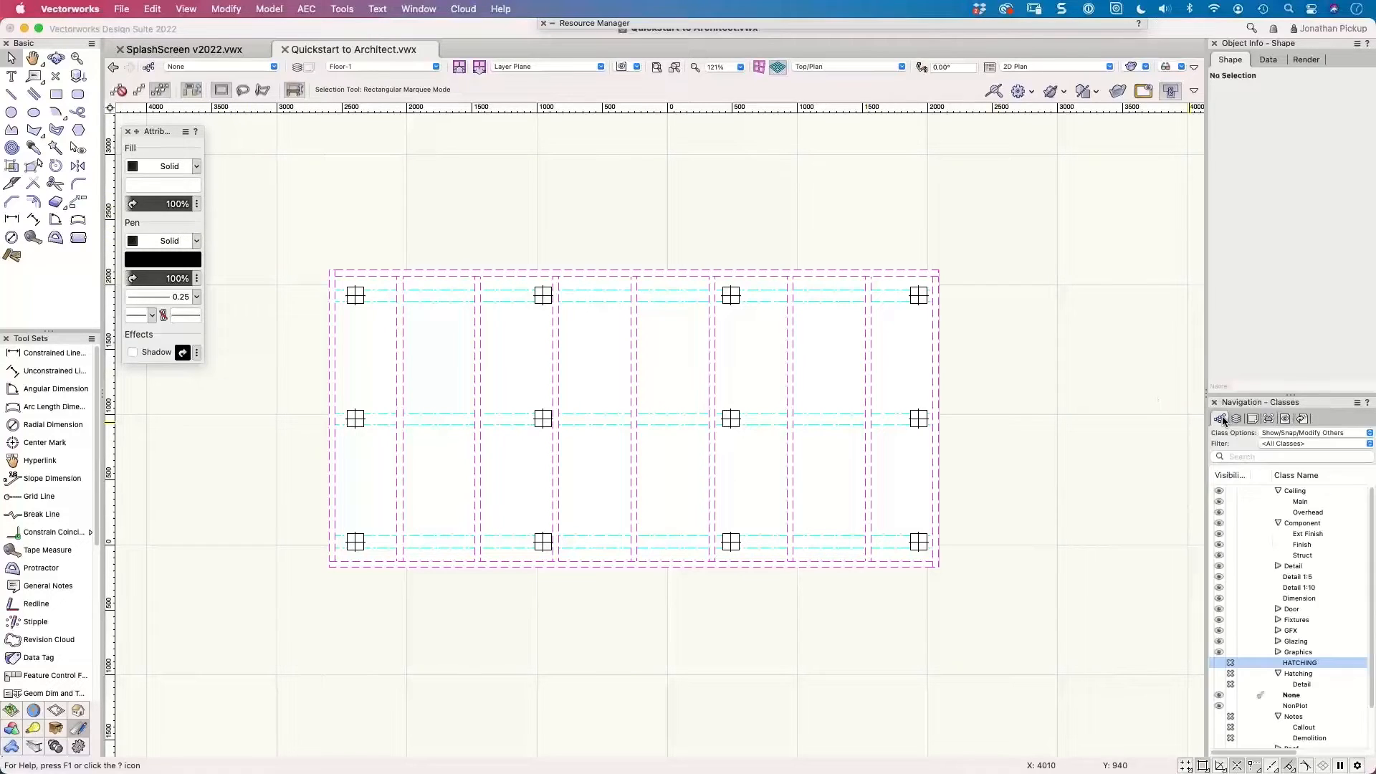
{"action": "left_click", "coordinate": [1218, 663], "text": "alt"}
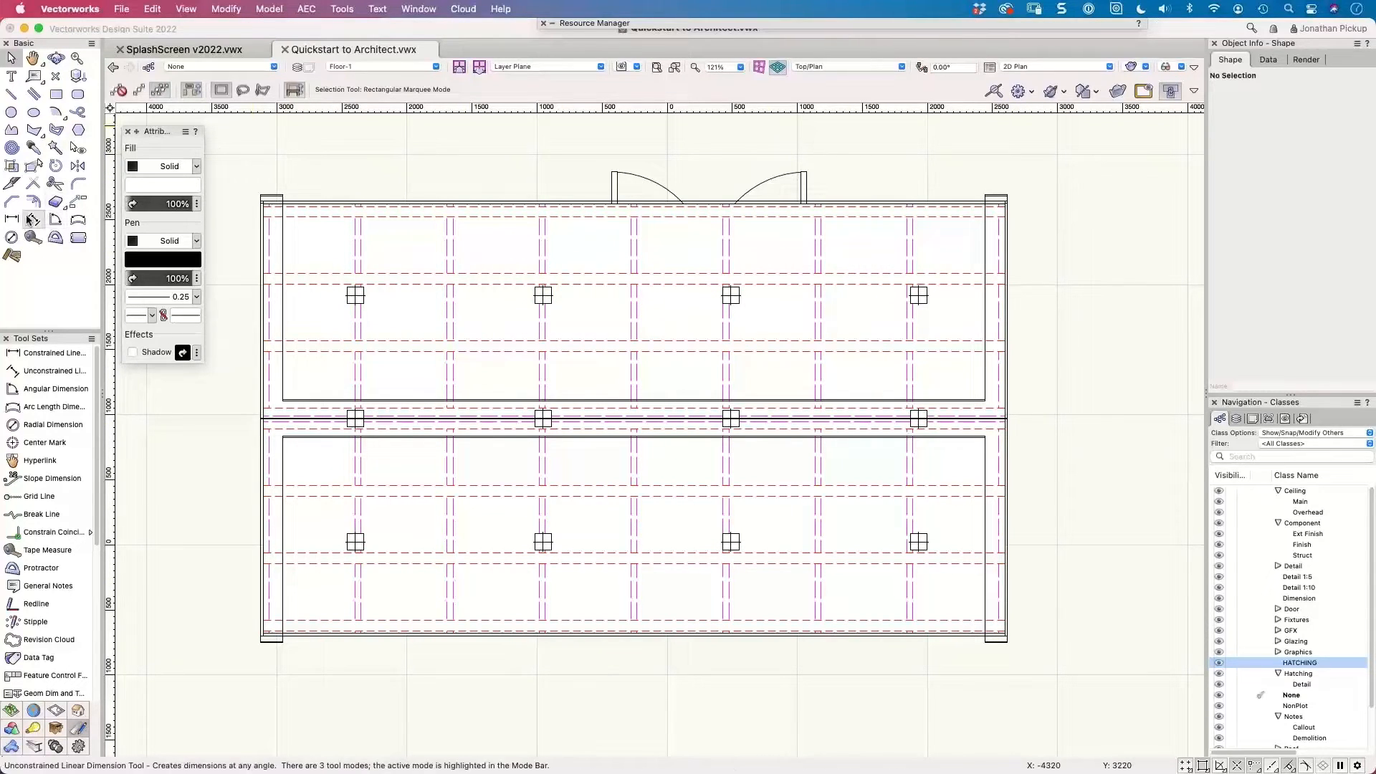
Use the Visibility tool on the plan to hide the roof classes, including Structural-Roof-Purlins, Structural-Roof-Rafters and Roof-Main.
{"action": "left_click", "coordinate": [78, 148]}
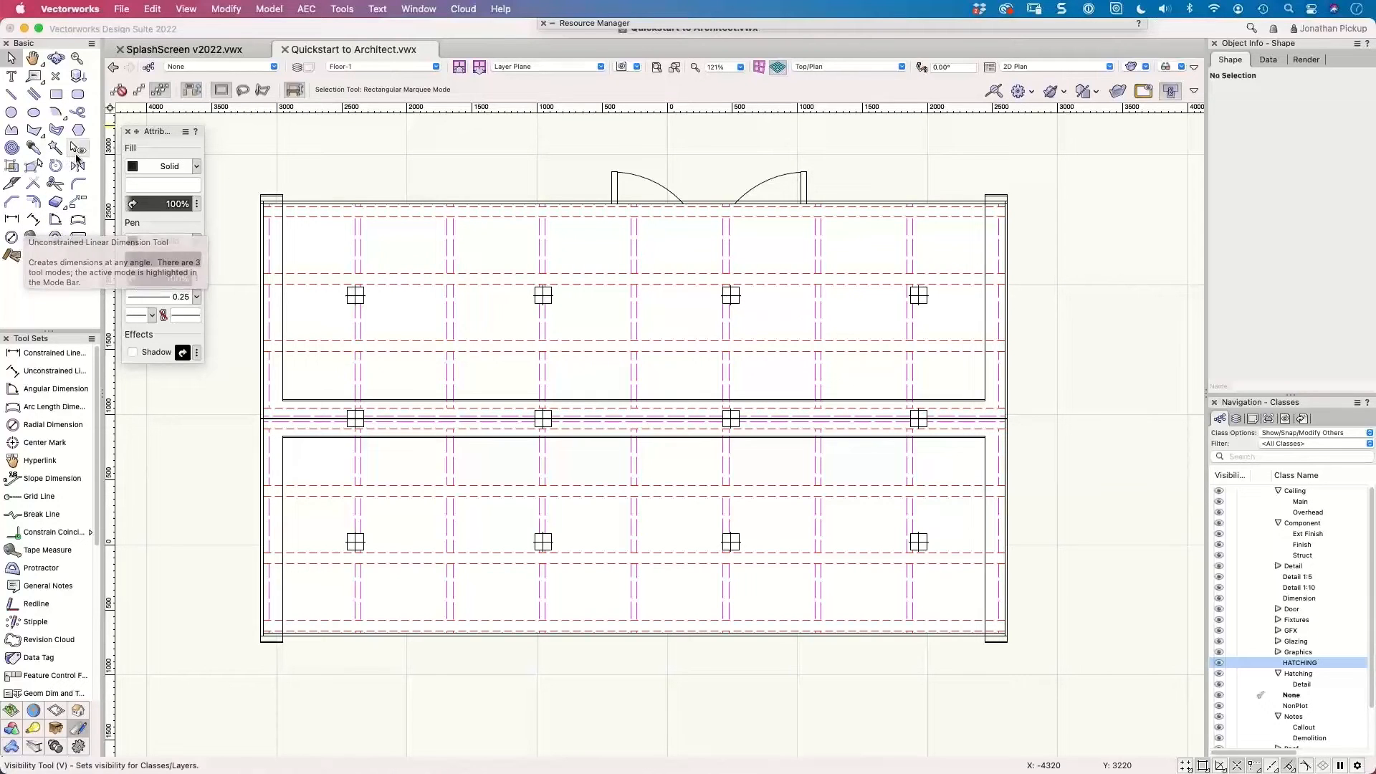
{"action": "left_click", "coordinate": [294, 226]}
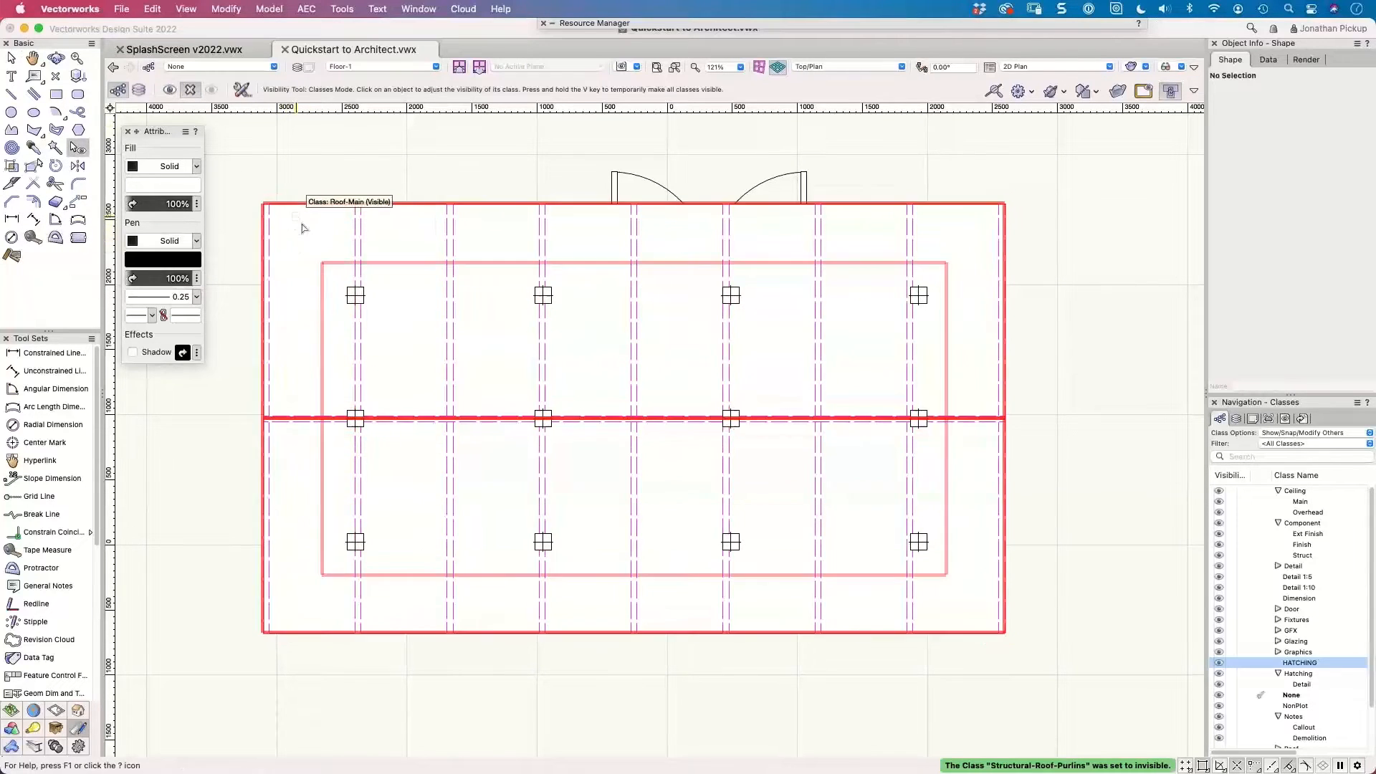
{"action": "left_click", "coordinate": [283, 239]}
{"action": "left_click", "coordinate": [283, 239]}
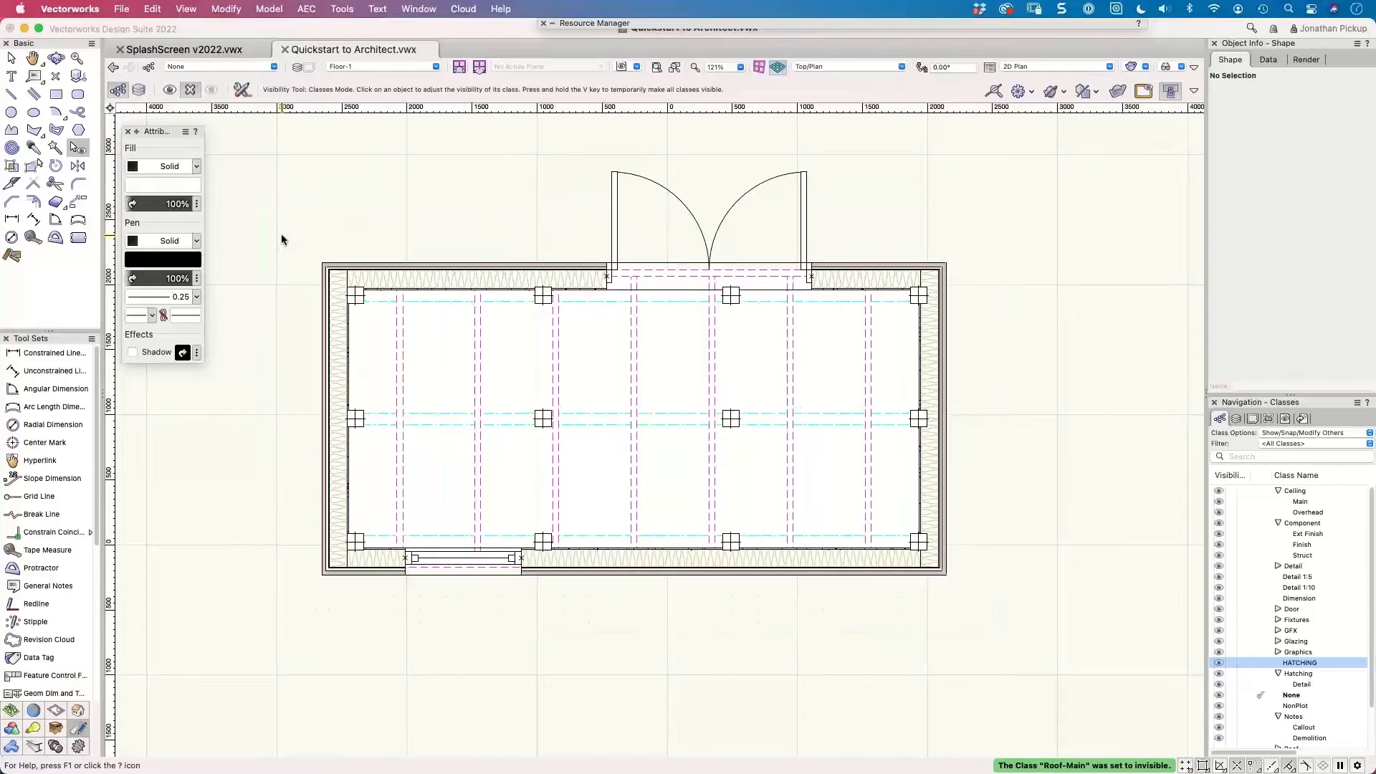
Hide the Structural-Floor-Joist, Structural-Floor-Bearers and Structural-Floor-Footings classes on the plan, then return to the Selection tool.
{"action": "left_click", "coordinate": [482, 361]}
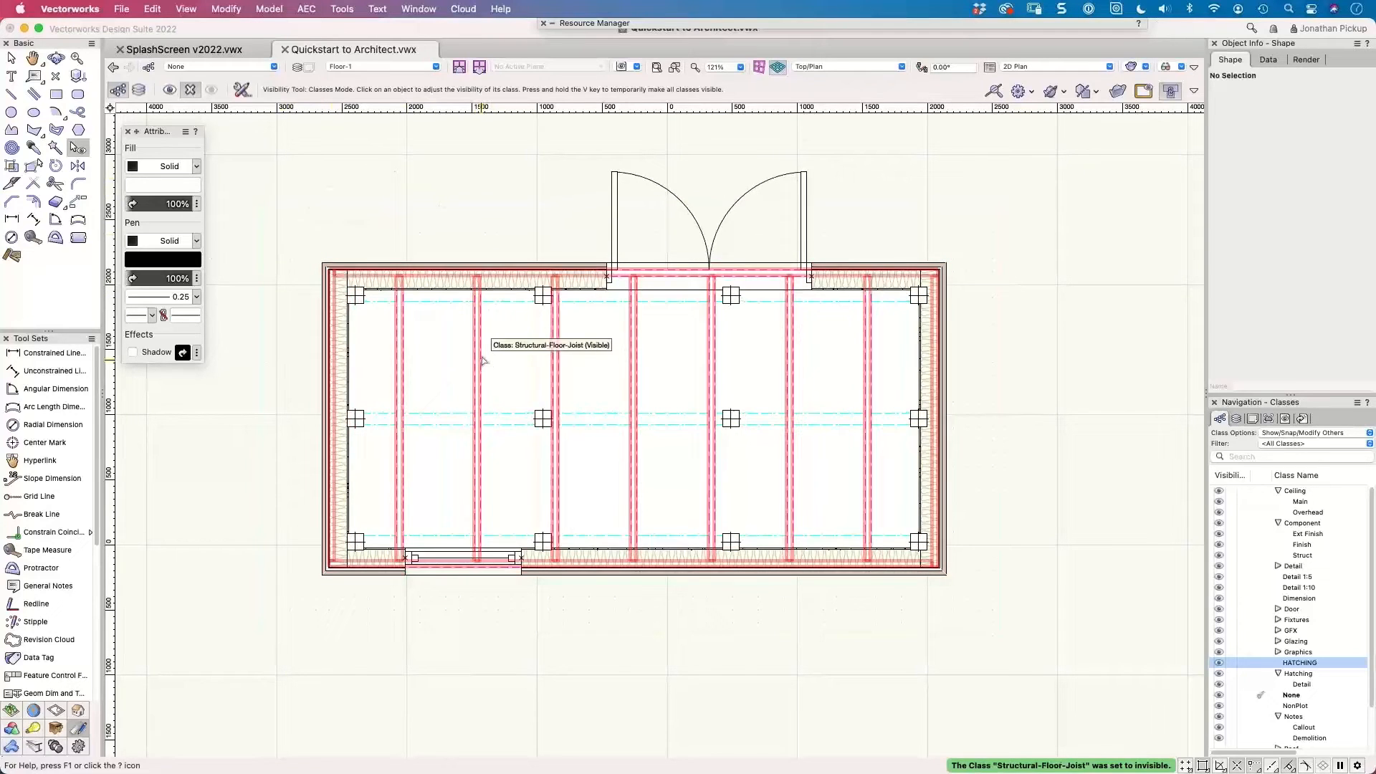
{"action": "left_click", "coordinate": [530, 301]}
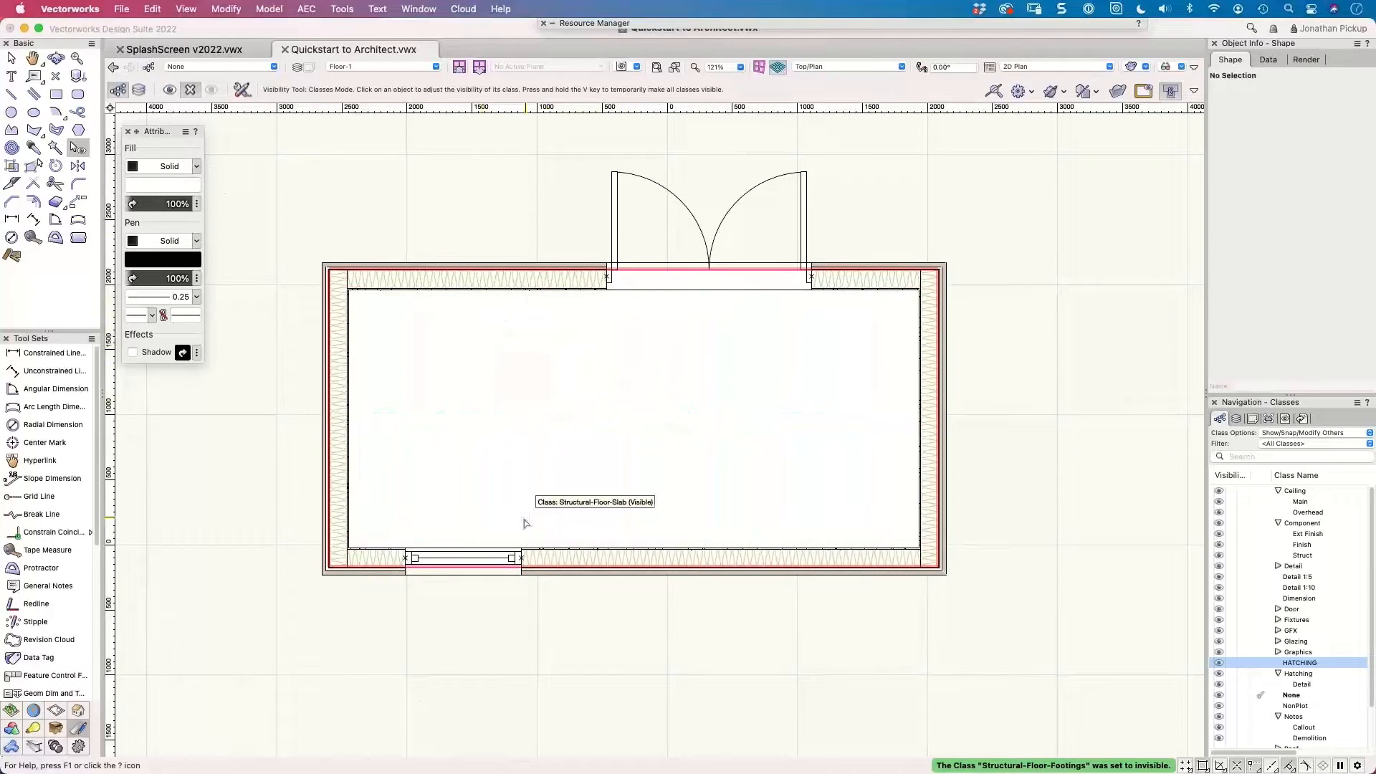
{"action": "left_click", "coordinate": [525, 524]}
{"action": "key", "text": "x"}
{"action": "scroll", "coordinate": [379, 230], "scroll_direction": "up", "scroll_amount": 1}
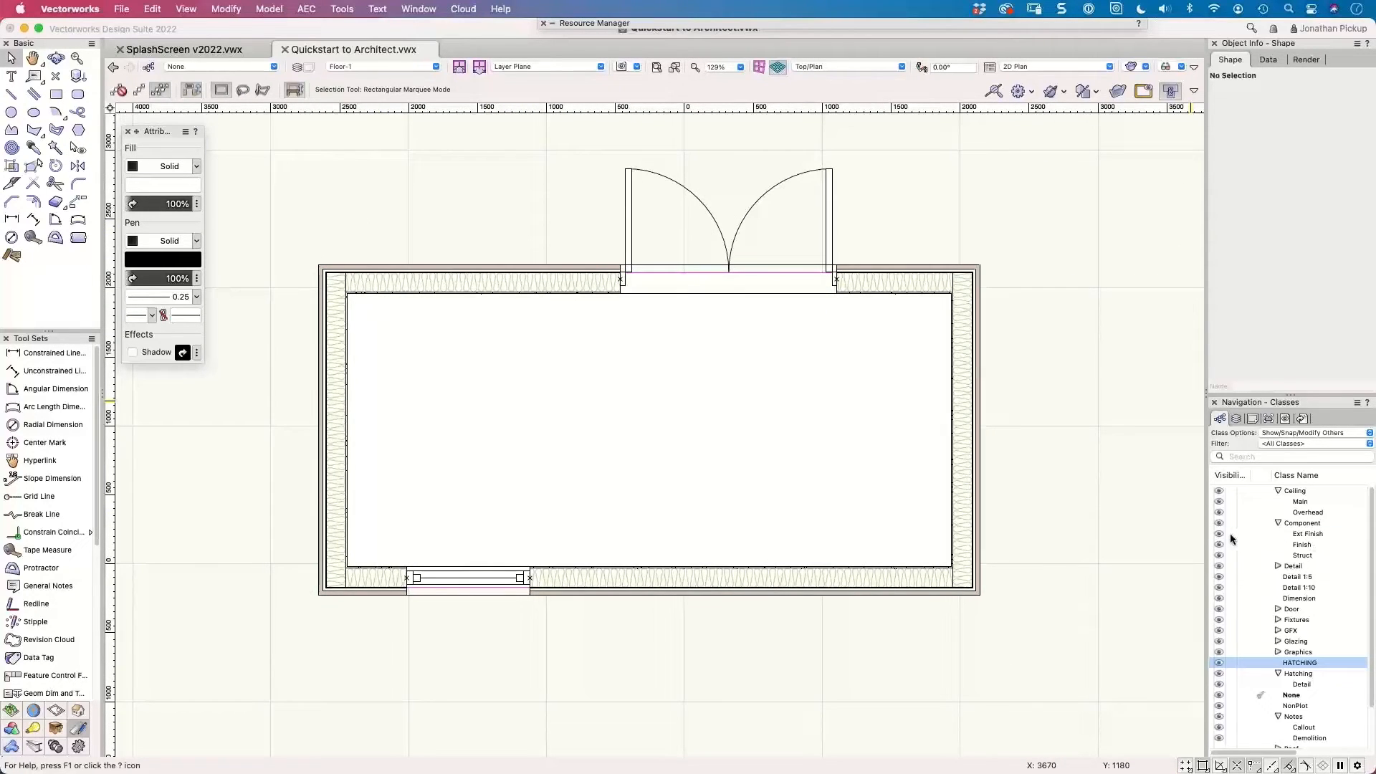
Make the Component-Ext Finish and Component-Finish classes invisible so the walls show only their framing.
{"action": "left_click", "coordinate": [1230, 534]}
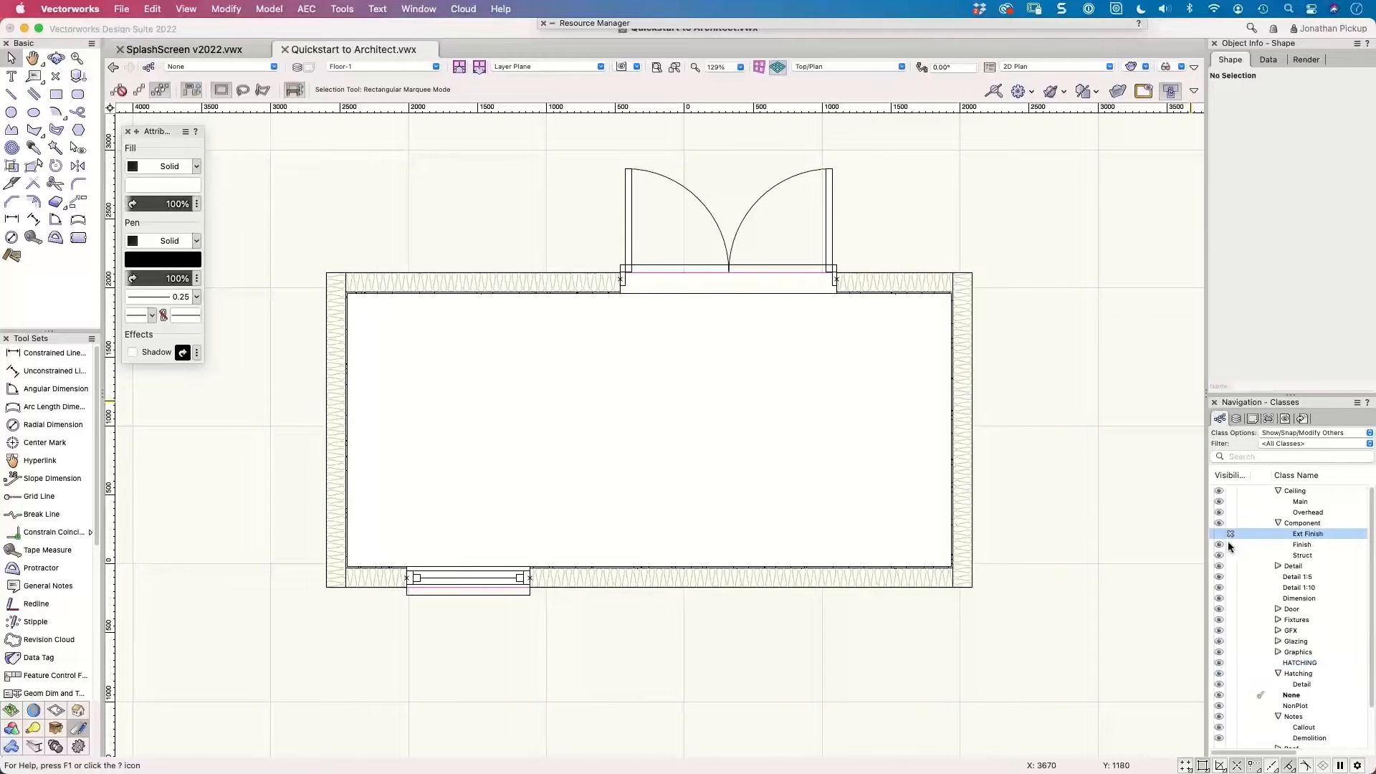
{"action": "left_click", "coordinate": [1230, 545]}
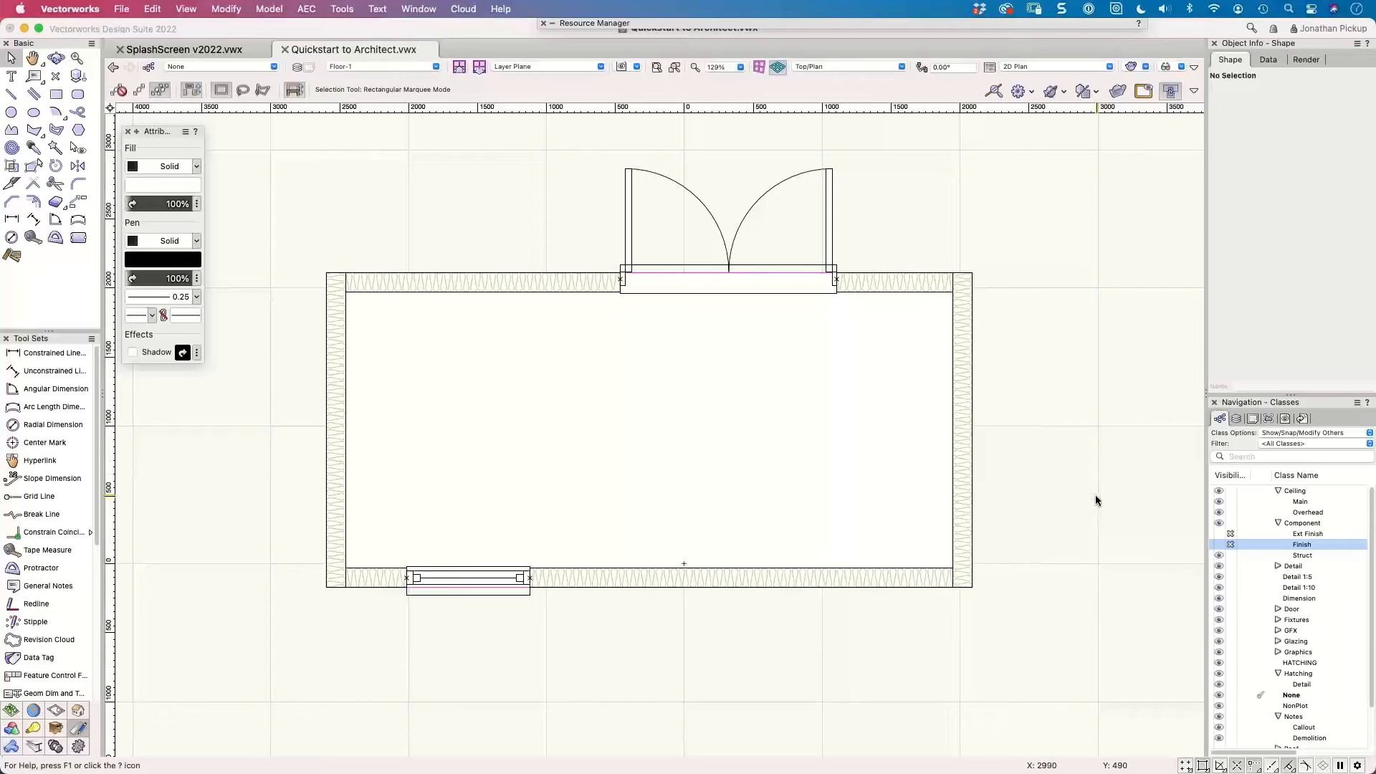
{"action": "scroll", "coordinate": [1094, 496], "scroll_direction": "down", "scroll_amount": 1}
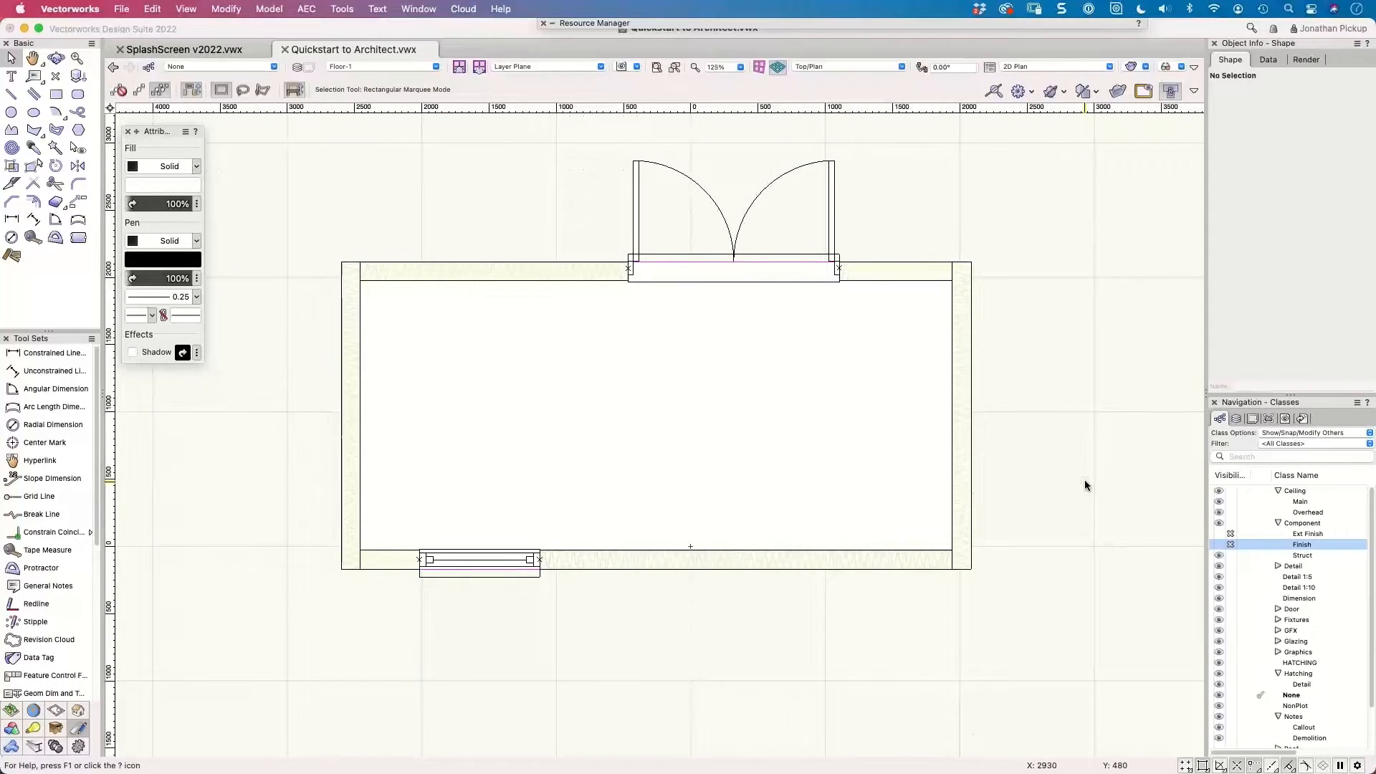
{"action": "scroll", "coordinate": [1085, 480], "scroll_direction": "down", "scroll_amount": 1}
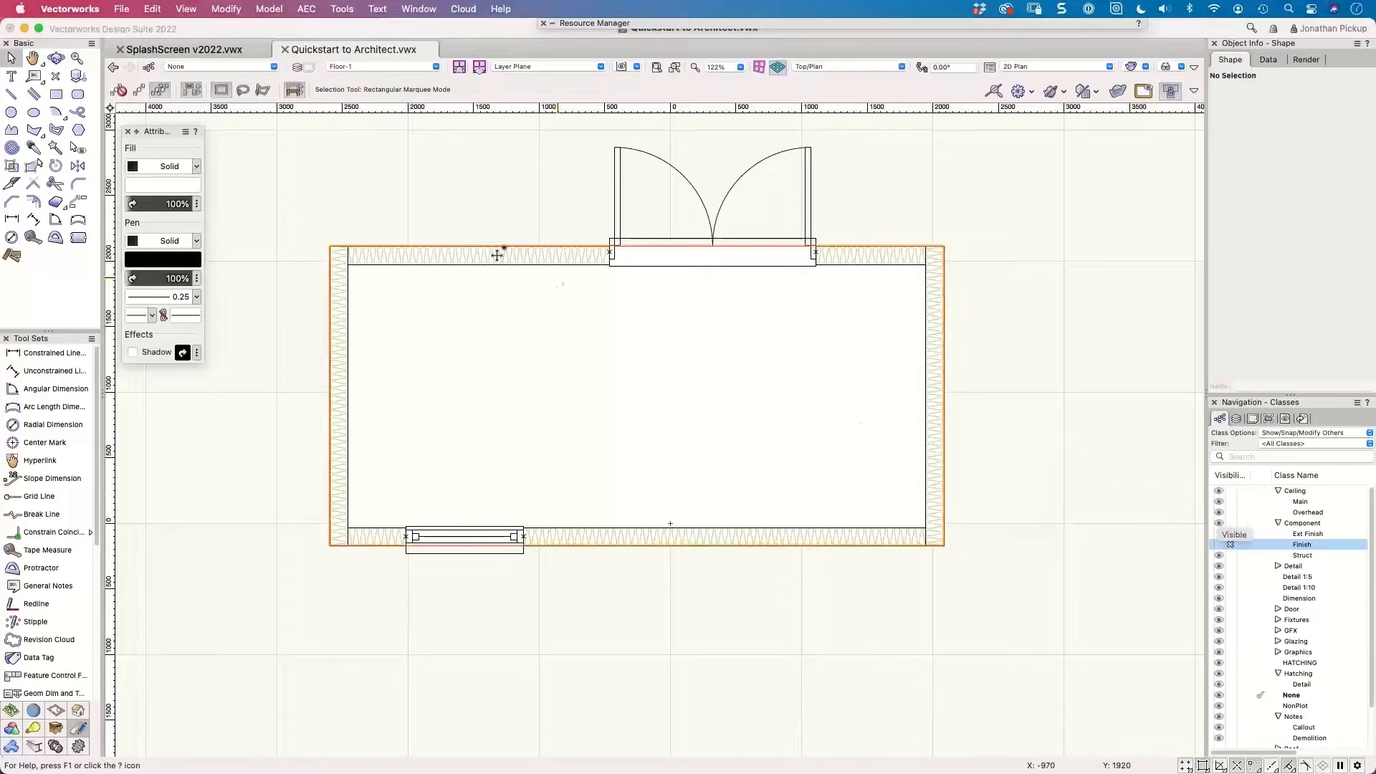
Save the current wall framing plan as a view named Framing View.
{"action": "left_click", "coordinate": [629, 66]}
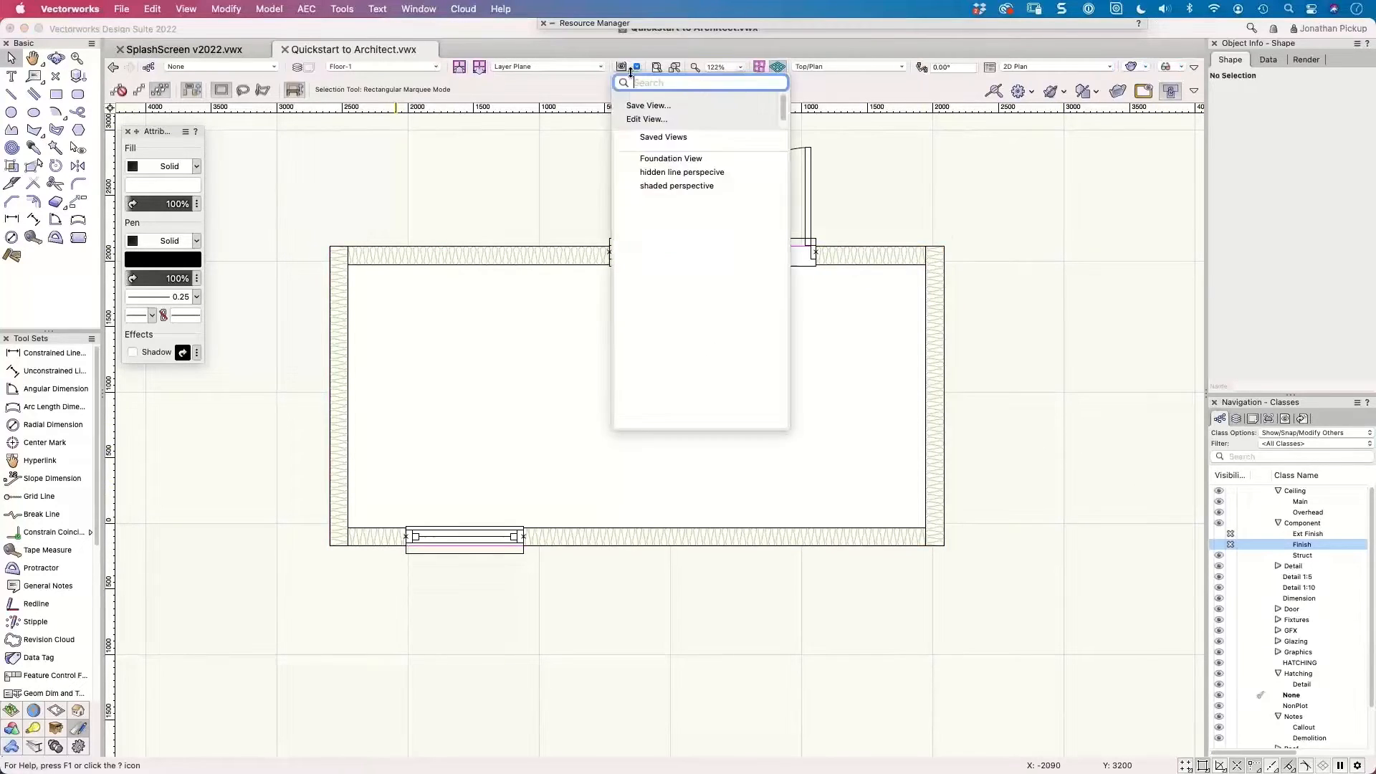
{"action": "left_click", "coordinate": [631, 107]}
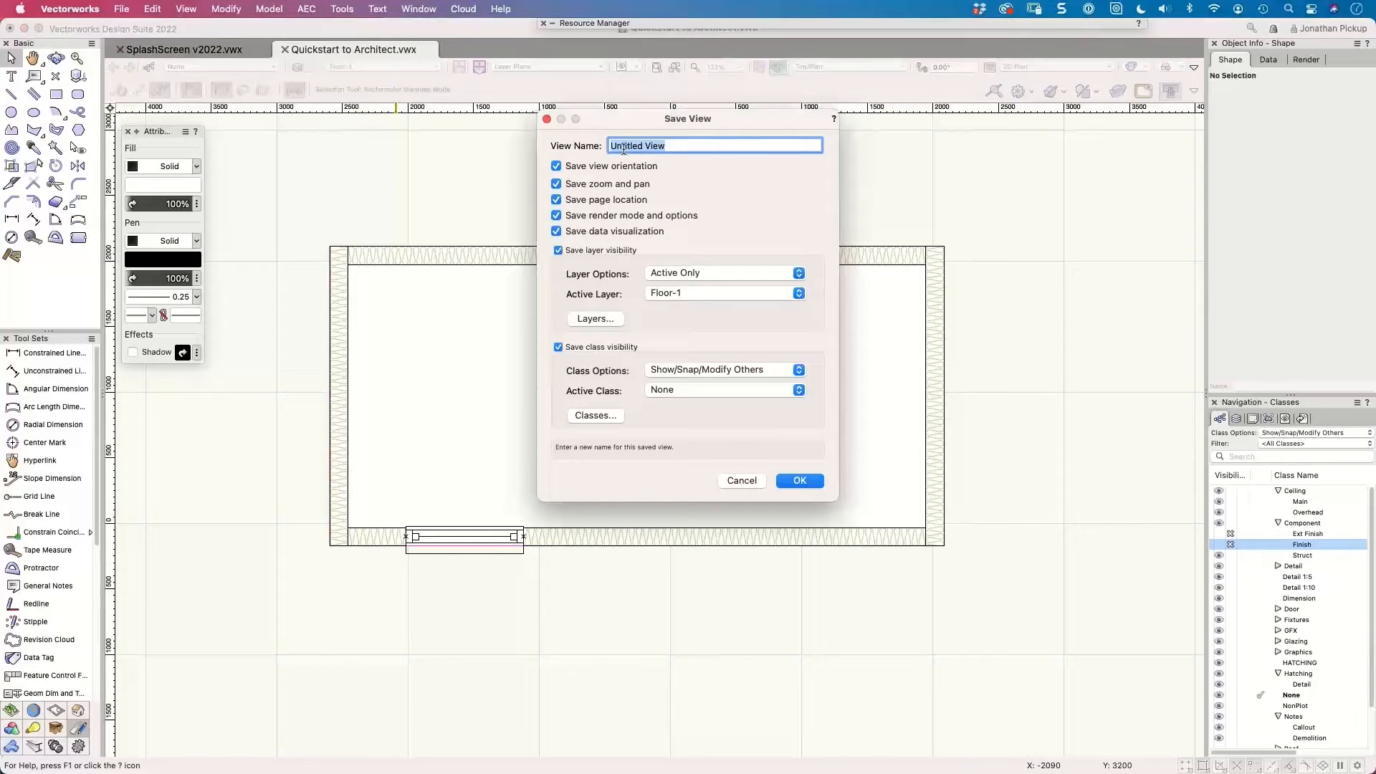
{"action": "type", "text": "Framing"}
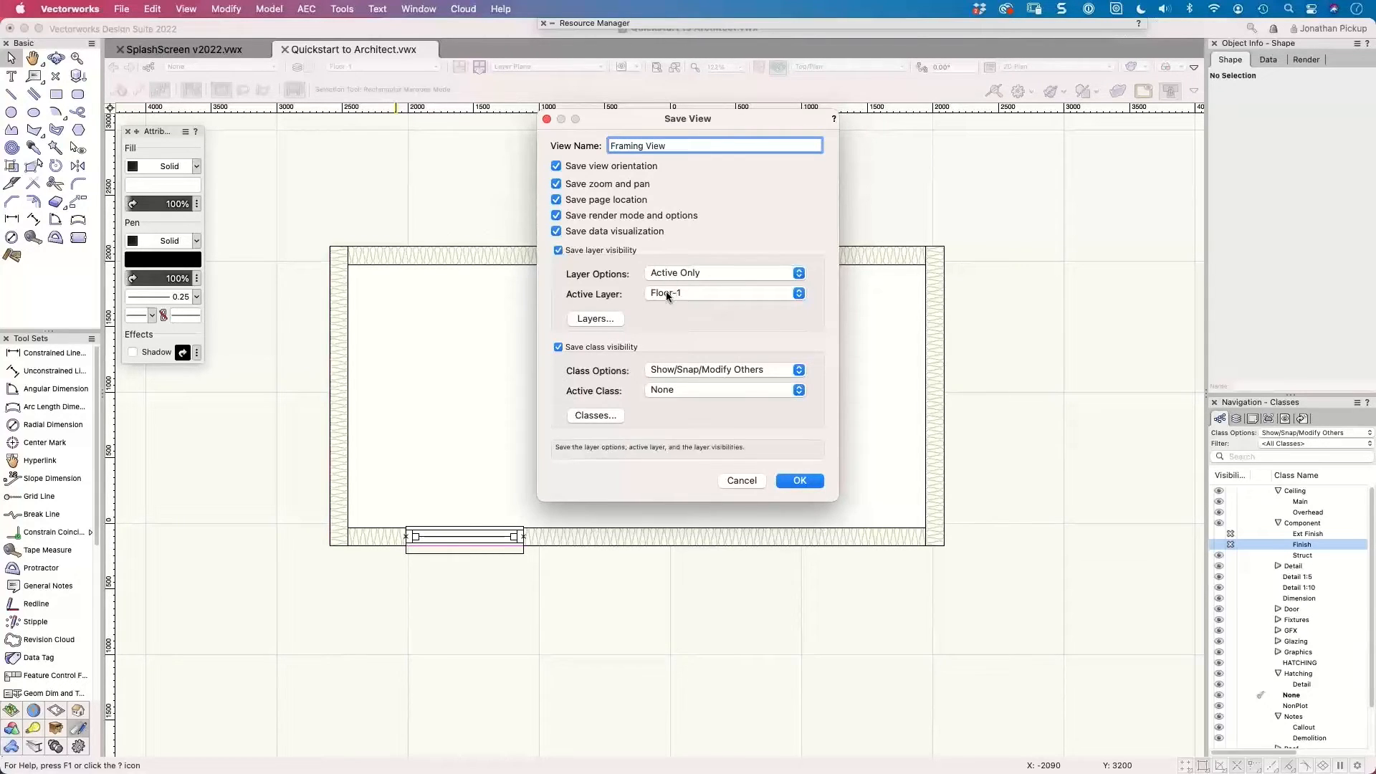
{"action": "left_click", "coordinate": [795, 482]}
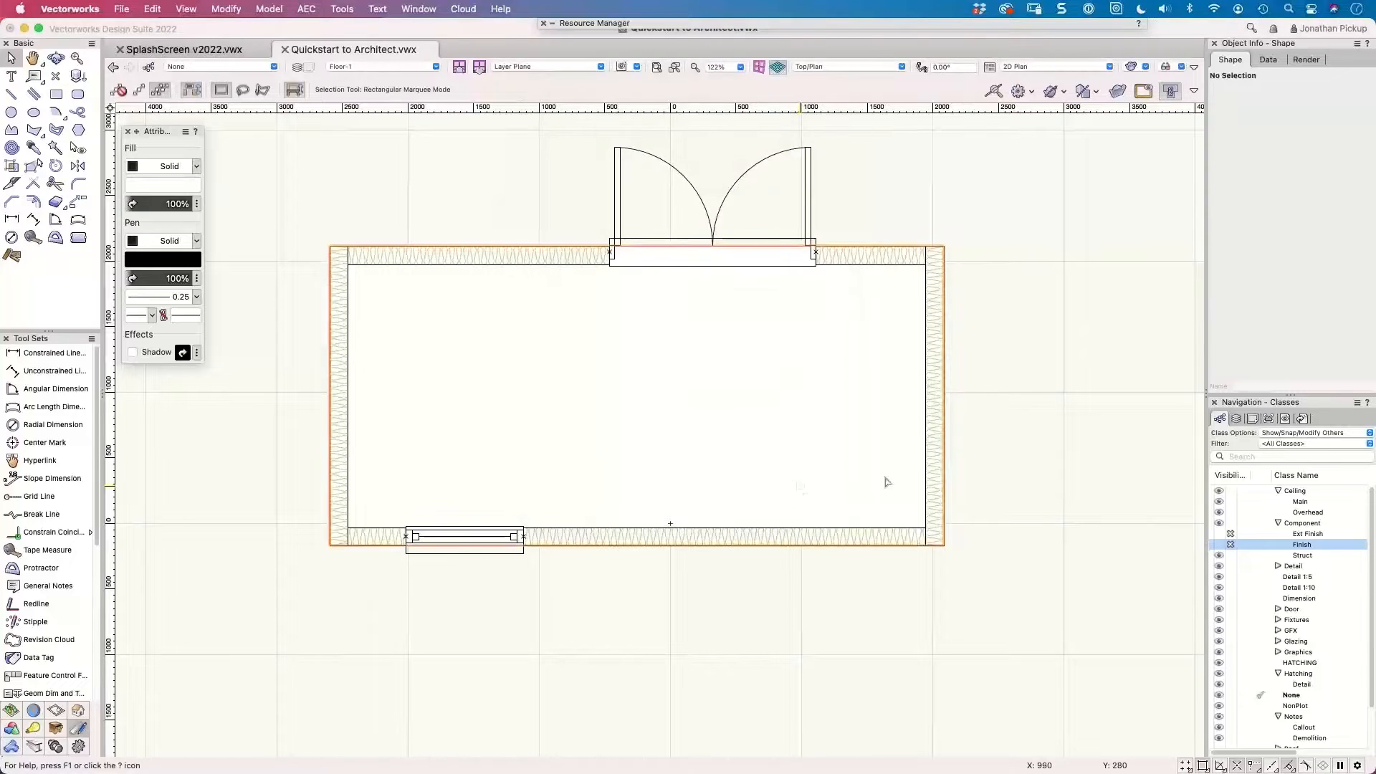
Recall Foundation View and then Framing View to compare the two saved views.
{"action": "left_click", "coordinate": [638, 68]}
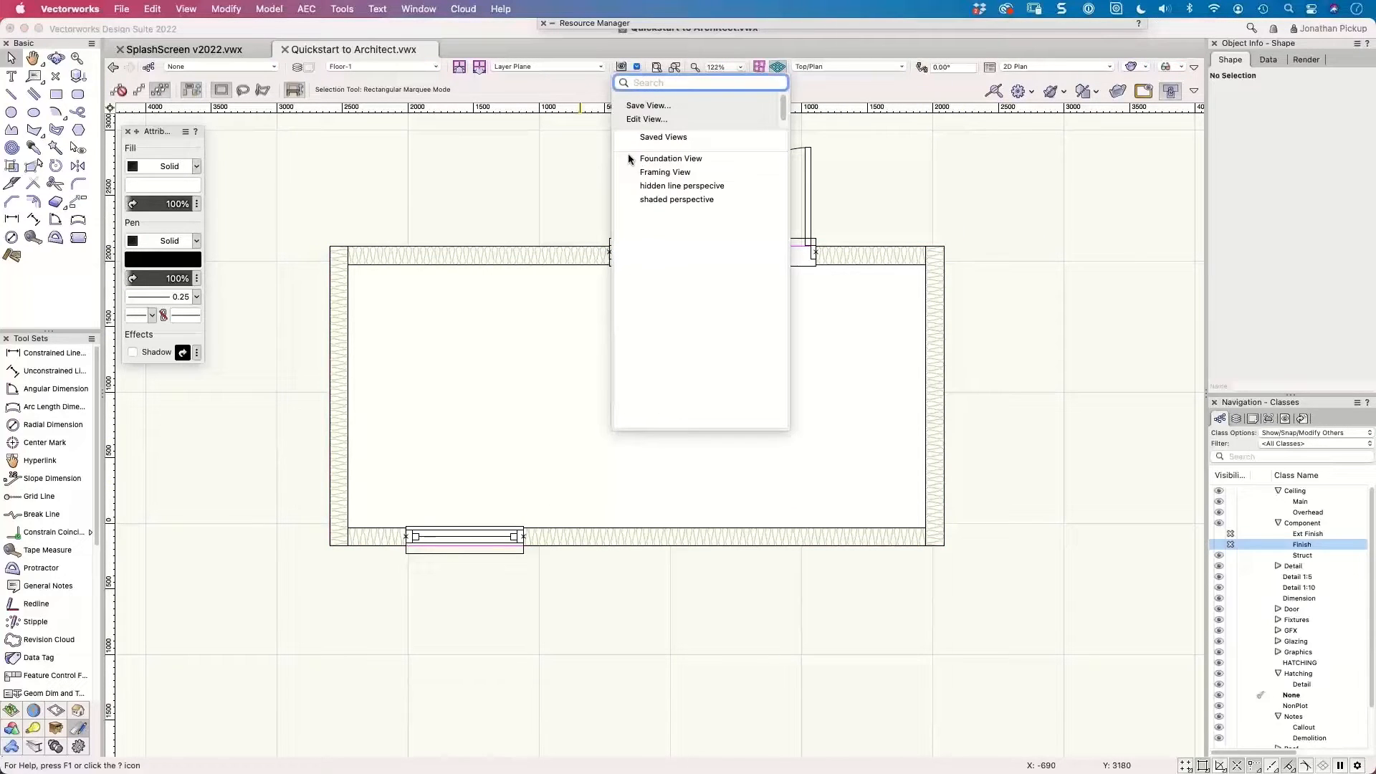
{"action": "left_click", "coordinate": [628, 155]}
{"action": "left_click", "coordinate": [623, 67]}
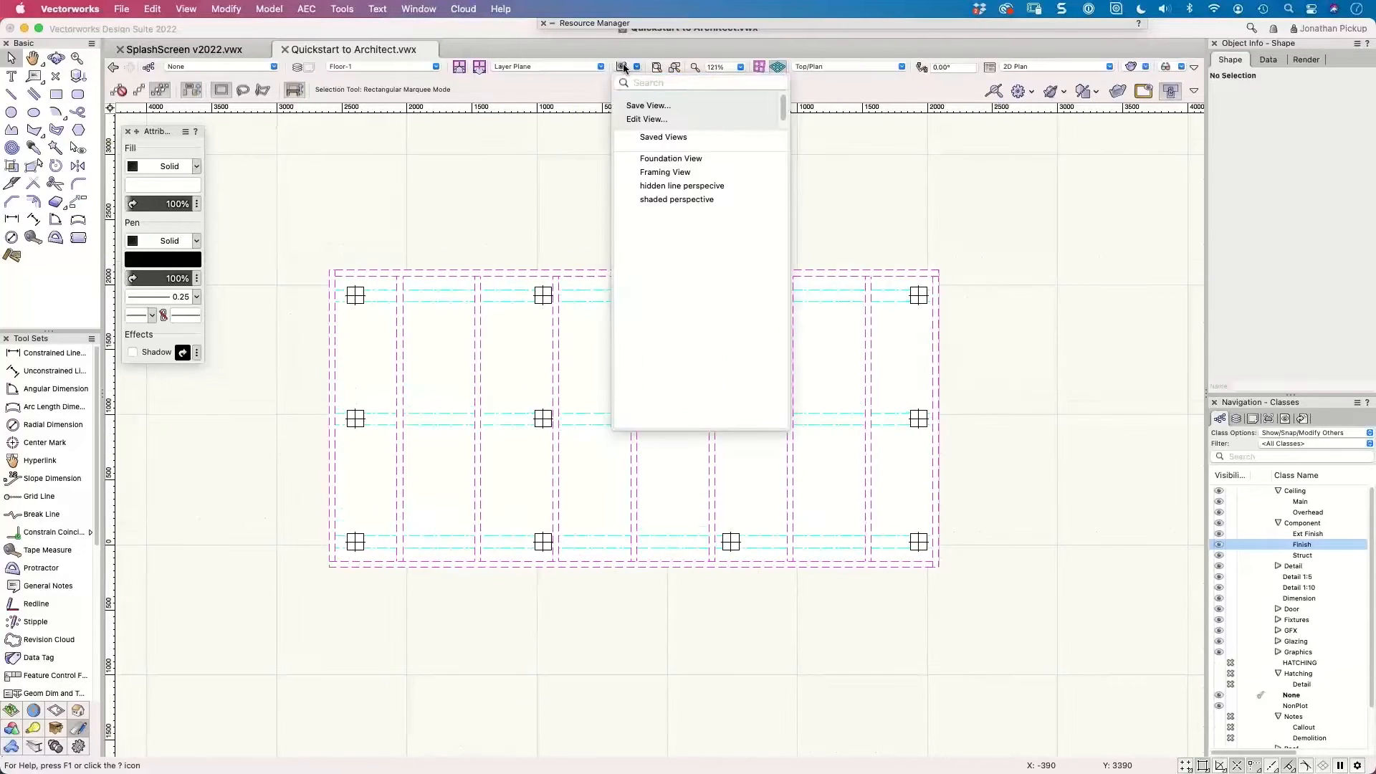
{"action": "left_click", "coordinate": [626, 172]}
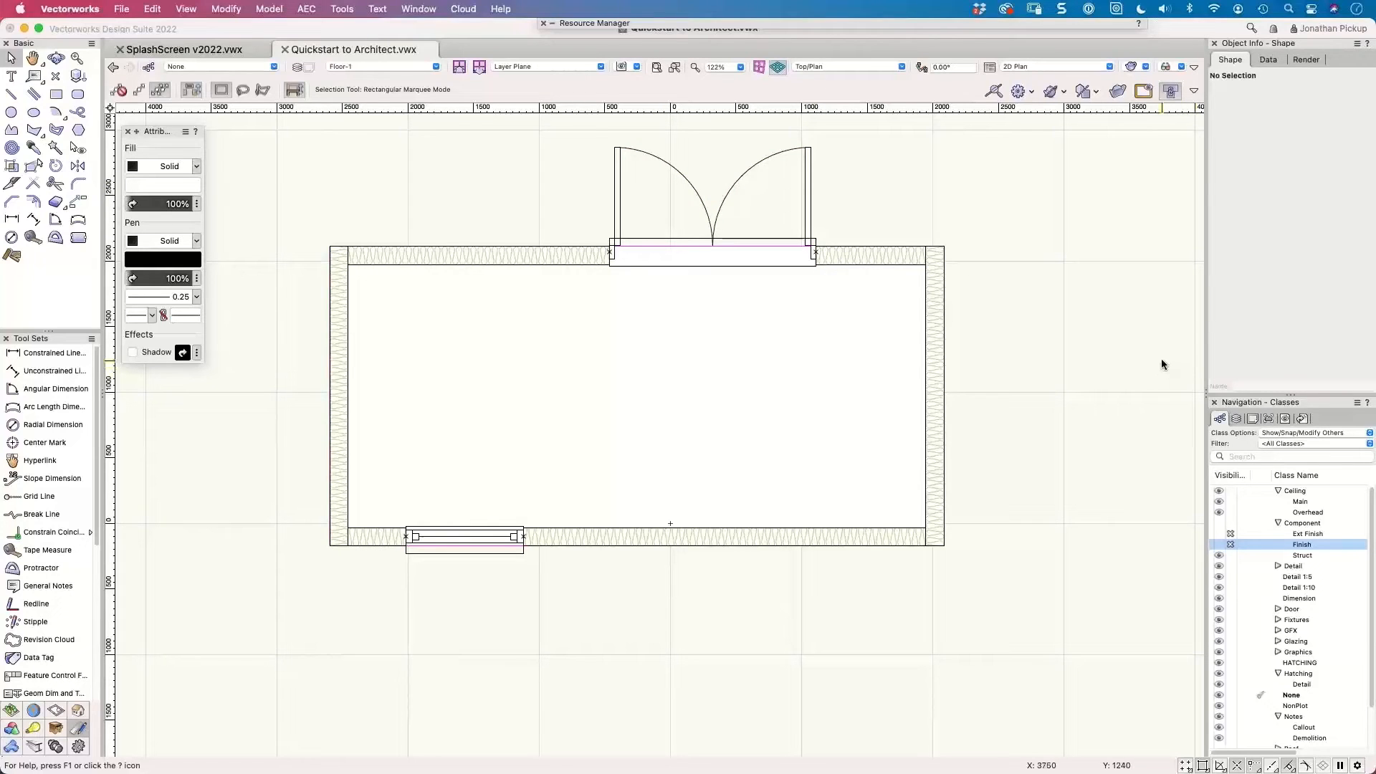
Duplicate the Framing View saved view and rename the copy Roof View.
{"action": "left_click", "coordinate": [1286, 418]}
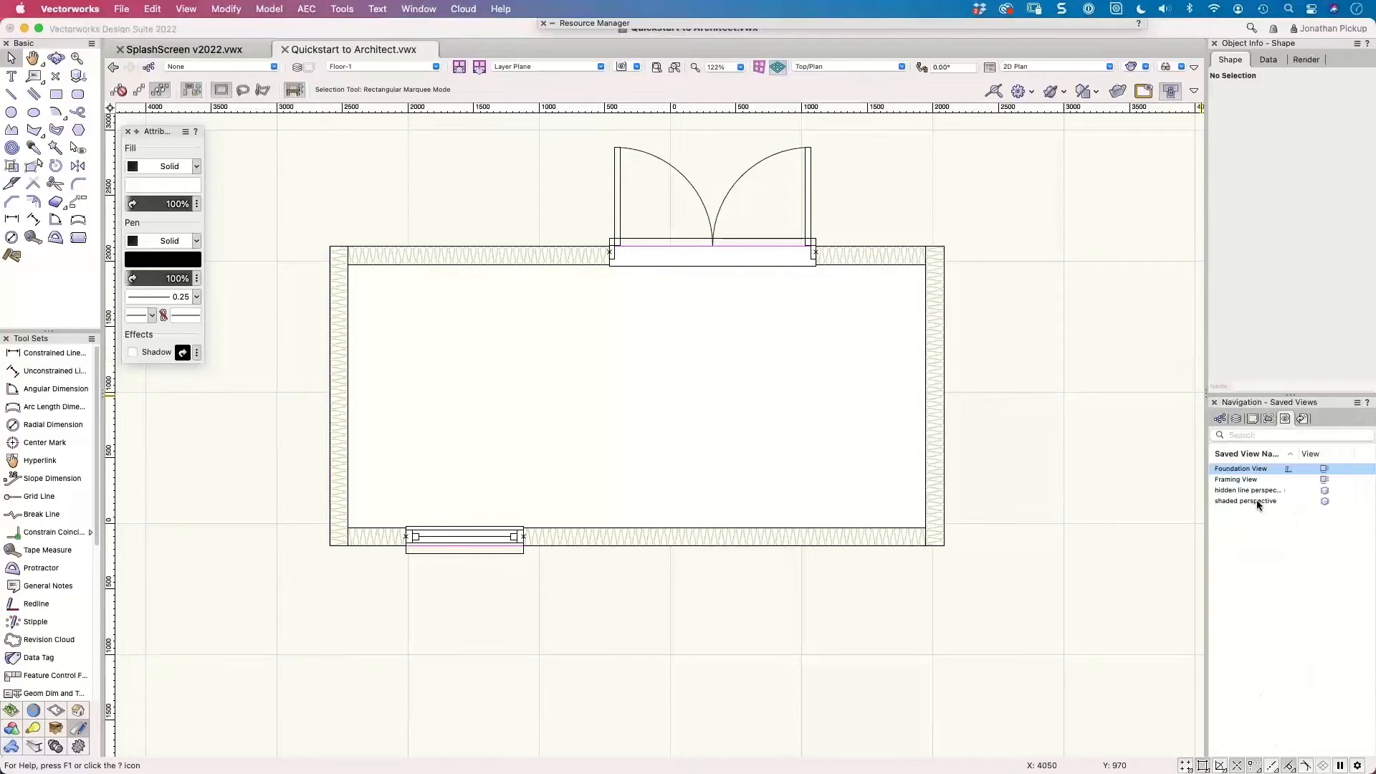
{"action": "right_click", "coordinate": [1228, 480]}
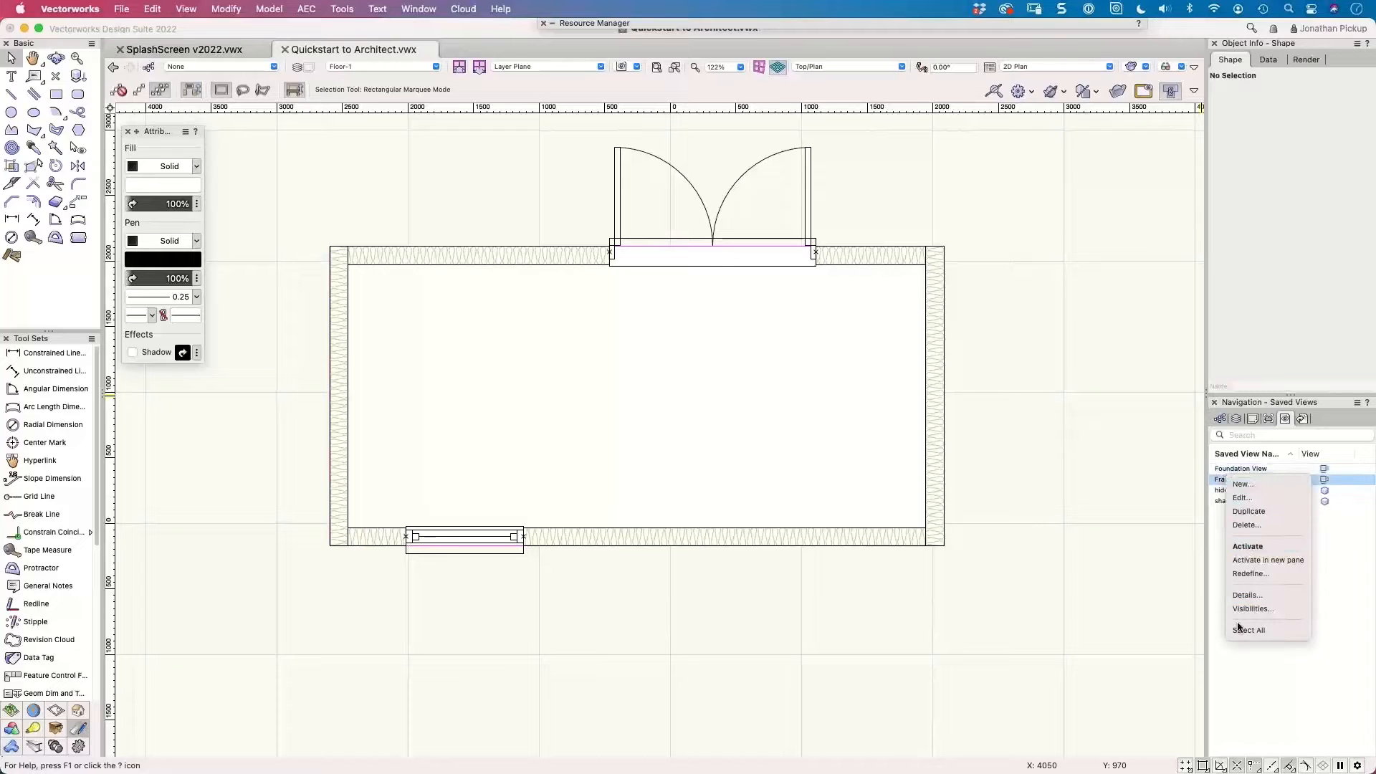
{"action": "left_click", "coordinate": [1249, 511]}
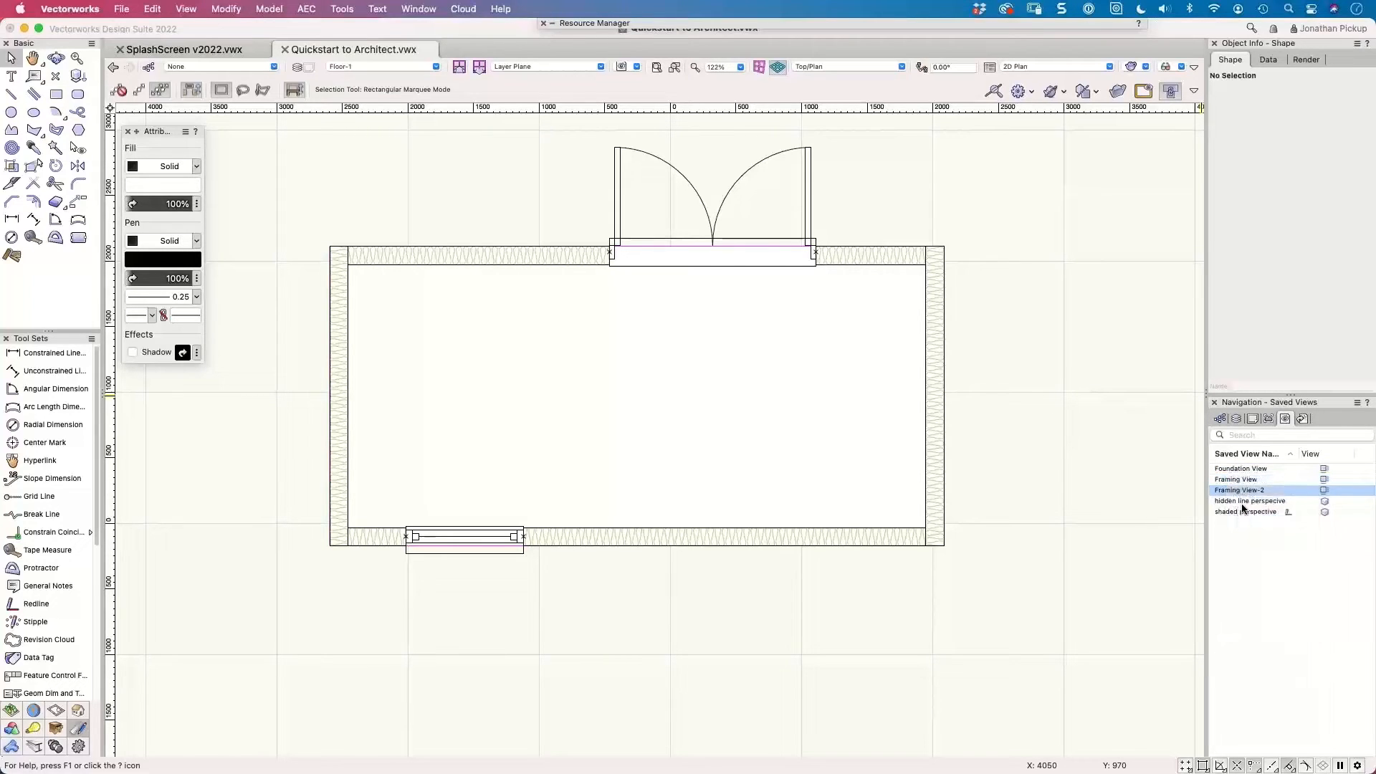
{"action": "double_click", "coordinate": [1253, 491]}
{"action": "key", "text": "shift+Left"}
{"action": "key", "text": "shift+Left"}
{"action": "key", "text": "shift+Left"}
{"action": "type", "text": "Roof"}
{"action": "key", "text": "Return"}
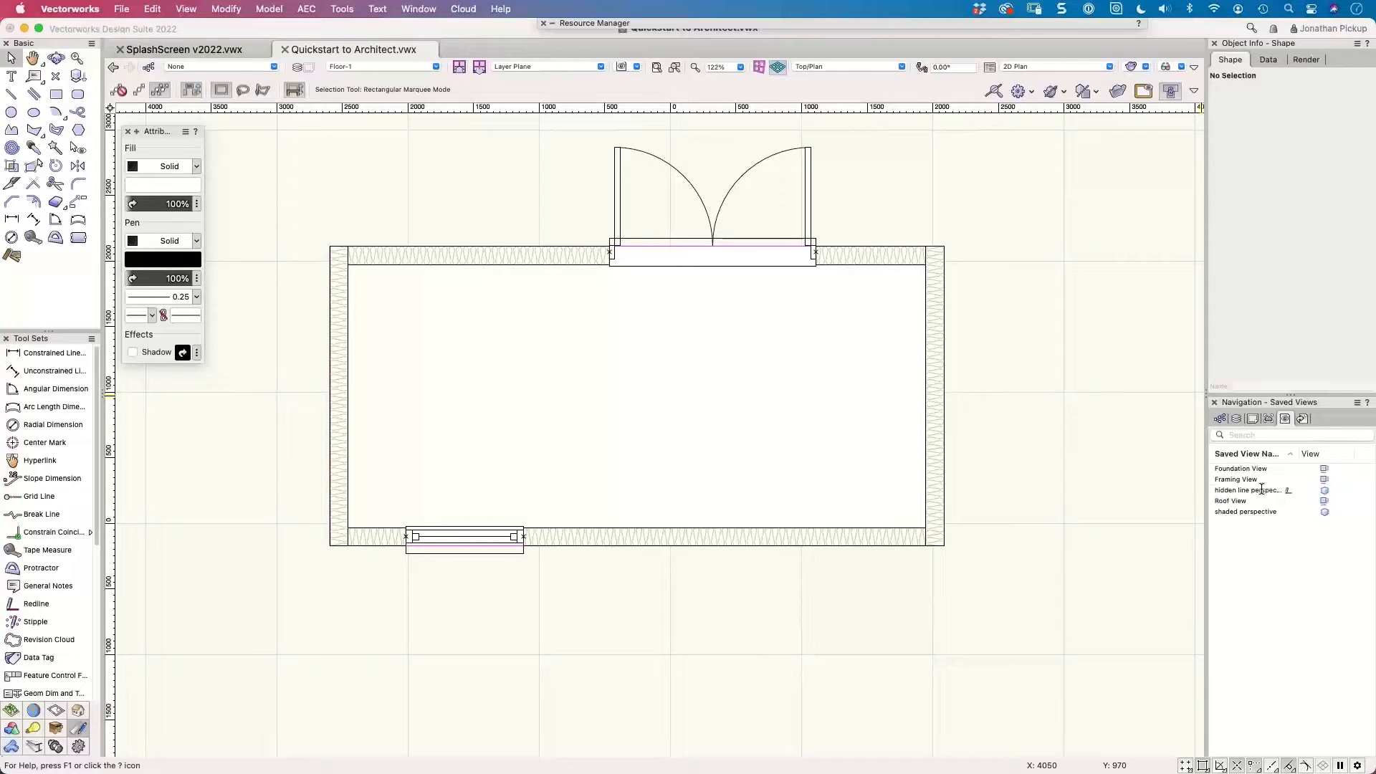
Open the class visibility settings of the Roof View saved view for editing.
{"action": "right_click", "coordinate": [1231, 504]}
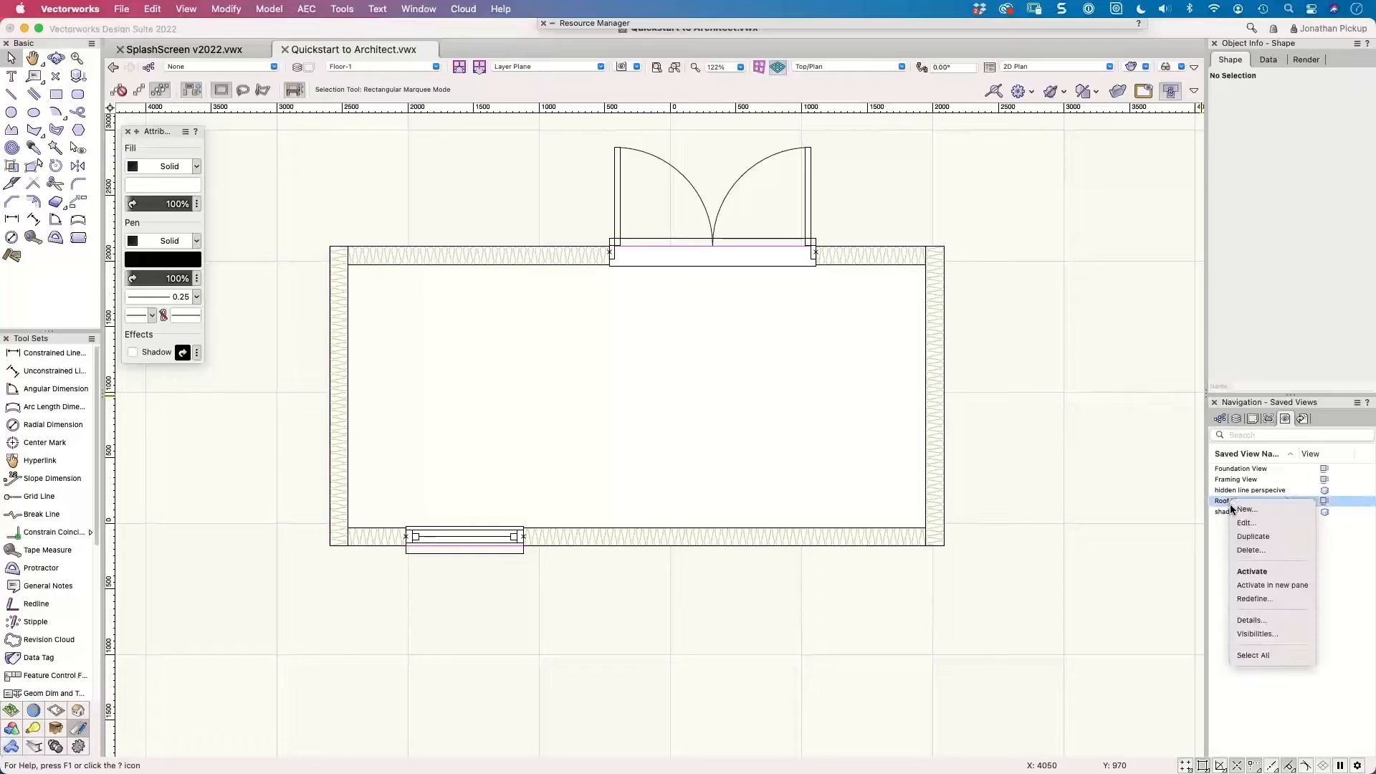
{"action": "left_click", "coordinate": [1246, 522]}
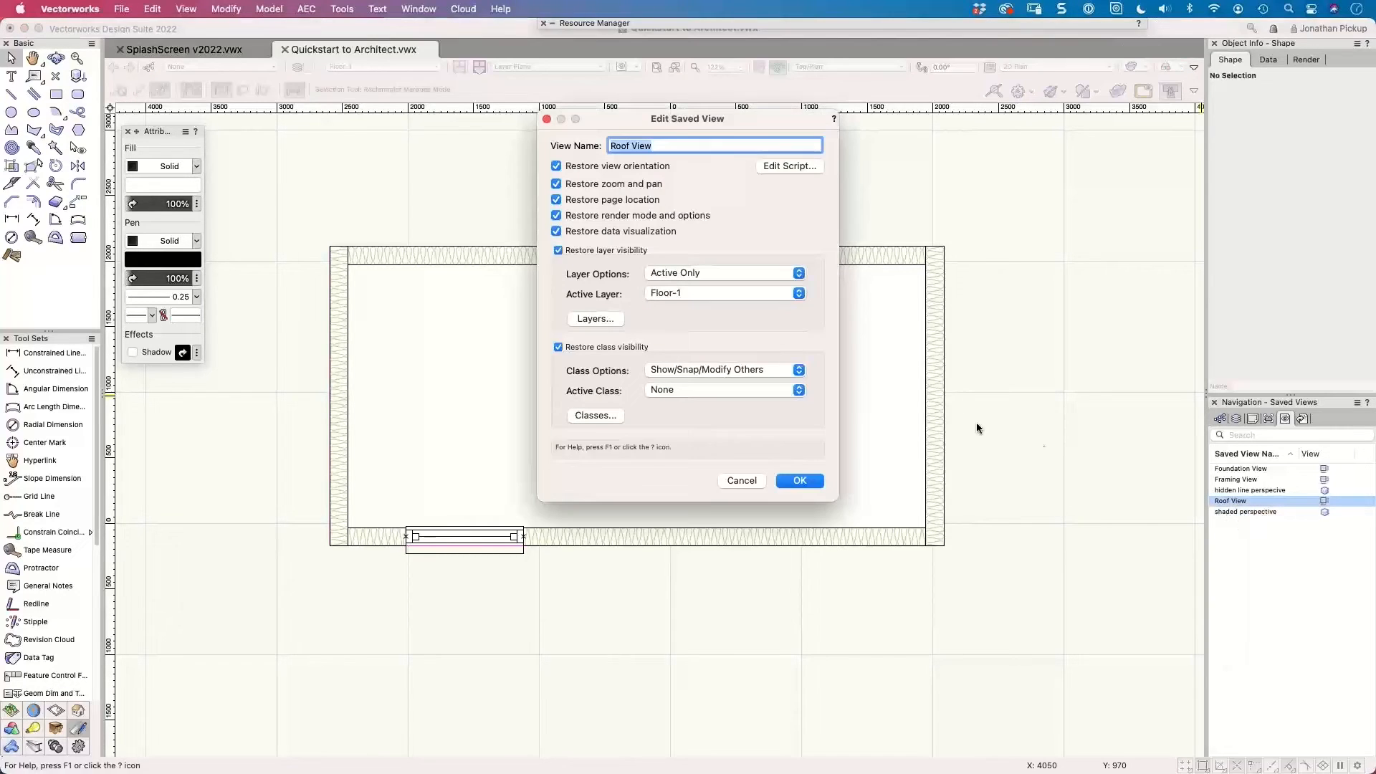
{"action": "left_click", "coordinate": [595, 416]}
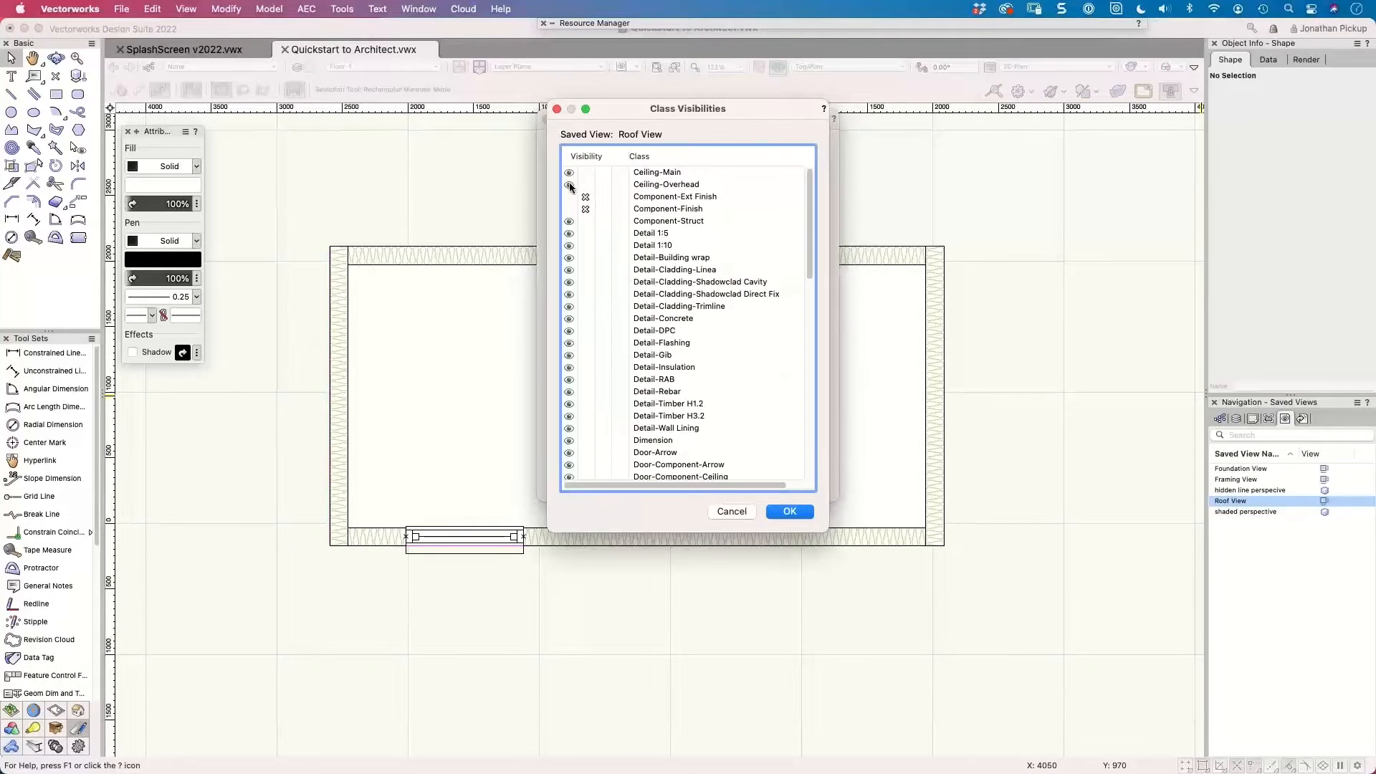
{"action": "left_click", "coordinate": [569, 197]}
{"action": "left_click", "coordinate": [570, 209]}
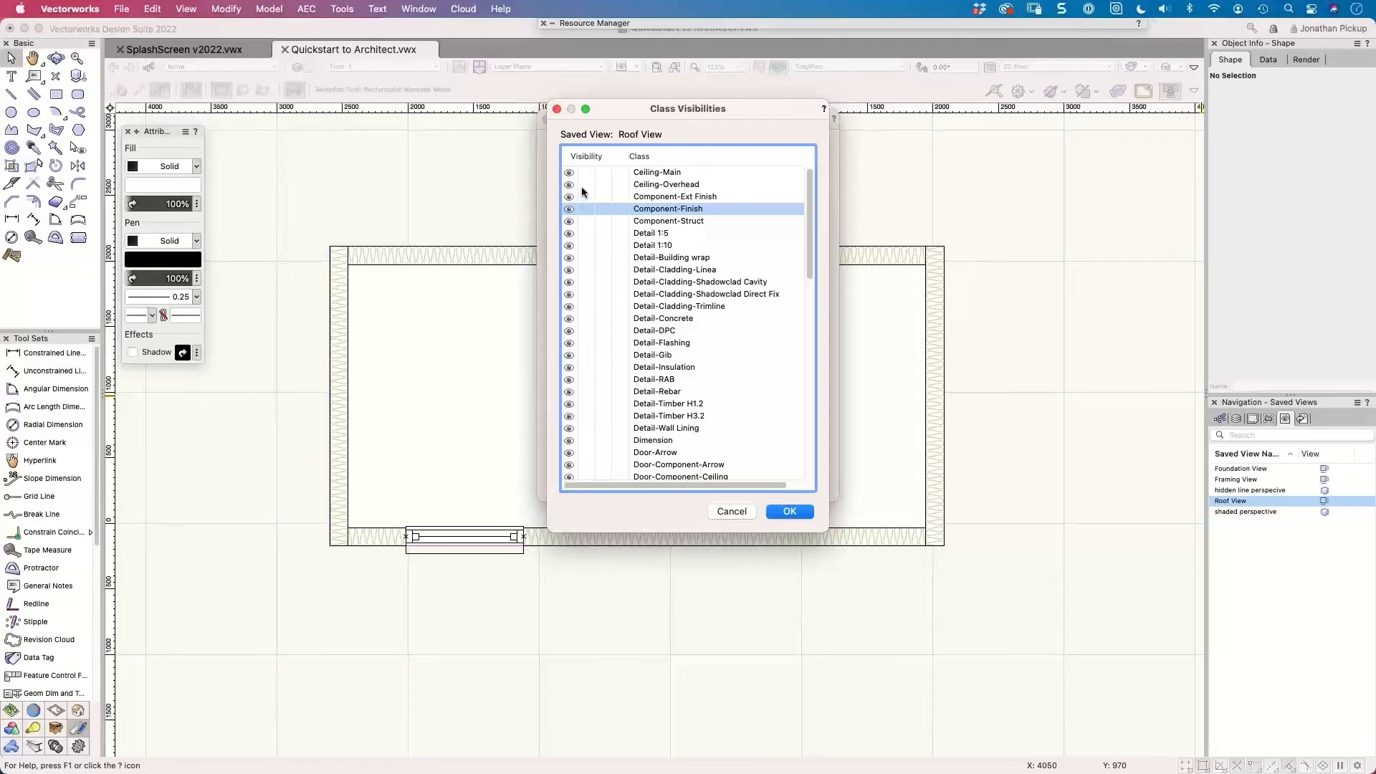
{"action": "left_click", "coordinate": [582, 197]}
{"action": "left_click", "coordinate": [583, 208]}
Make Roof-Component-Cladding, Roof-Main, Structural-Roof-Rafters and Structural-Roof-Purlins visible in Roof View, accept the settings and recall the view.
{"action": "scroll", "coordinate": [592, 277], "scroll_direction": "down", "scroll_amount": 3}
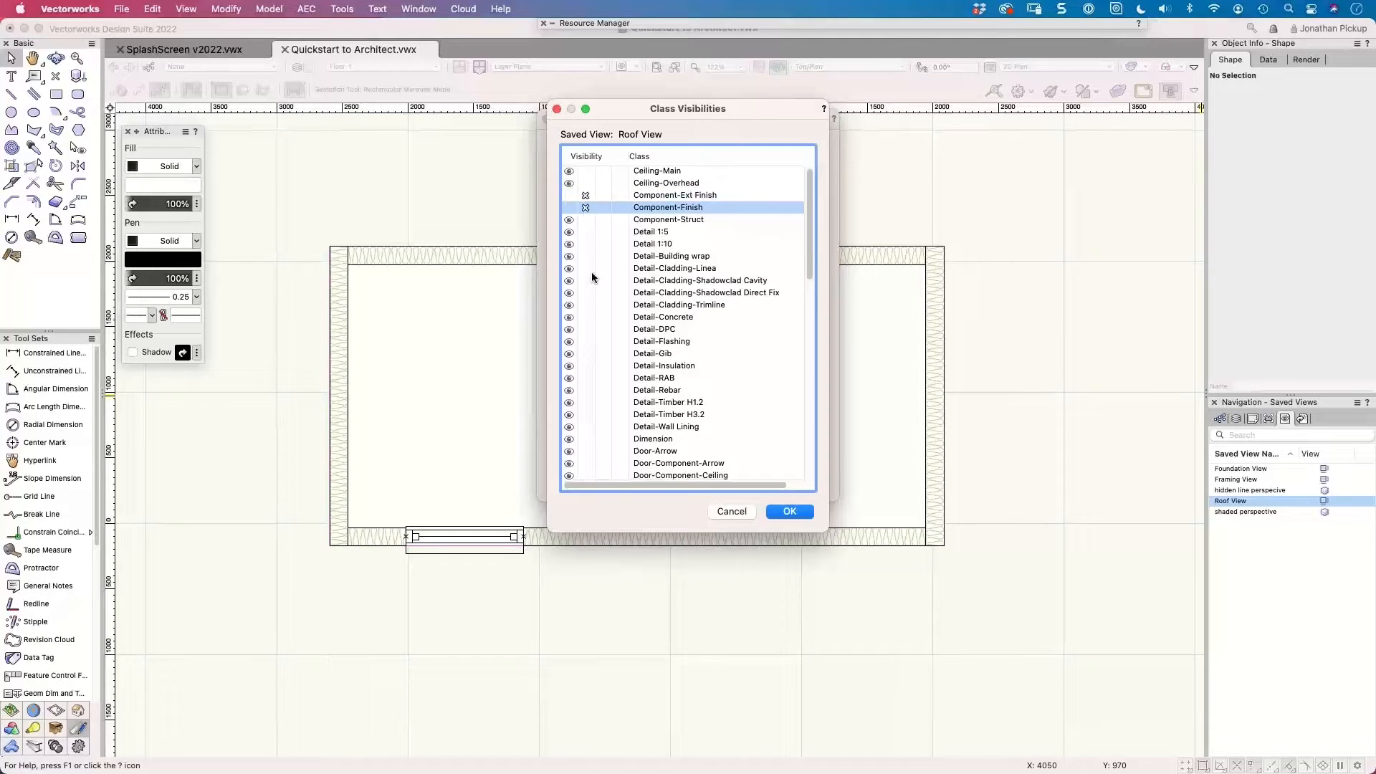
{"action": "scroll", "coordinate": [590, 279], "scroll_direction": "down", "scroll_amount": 10}
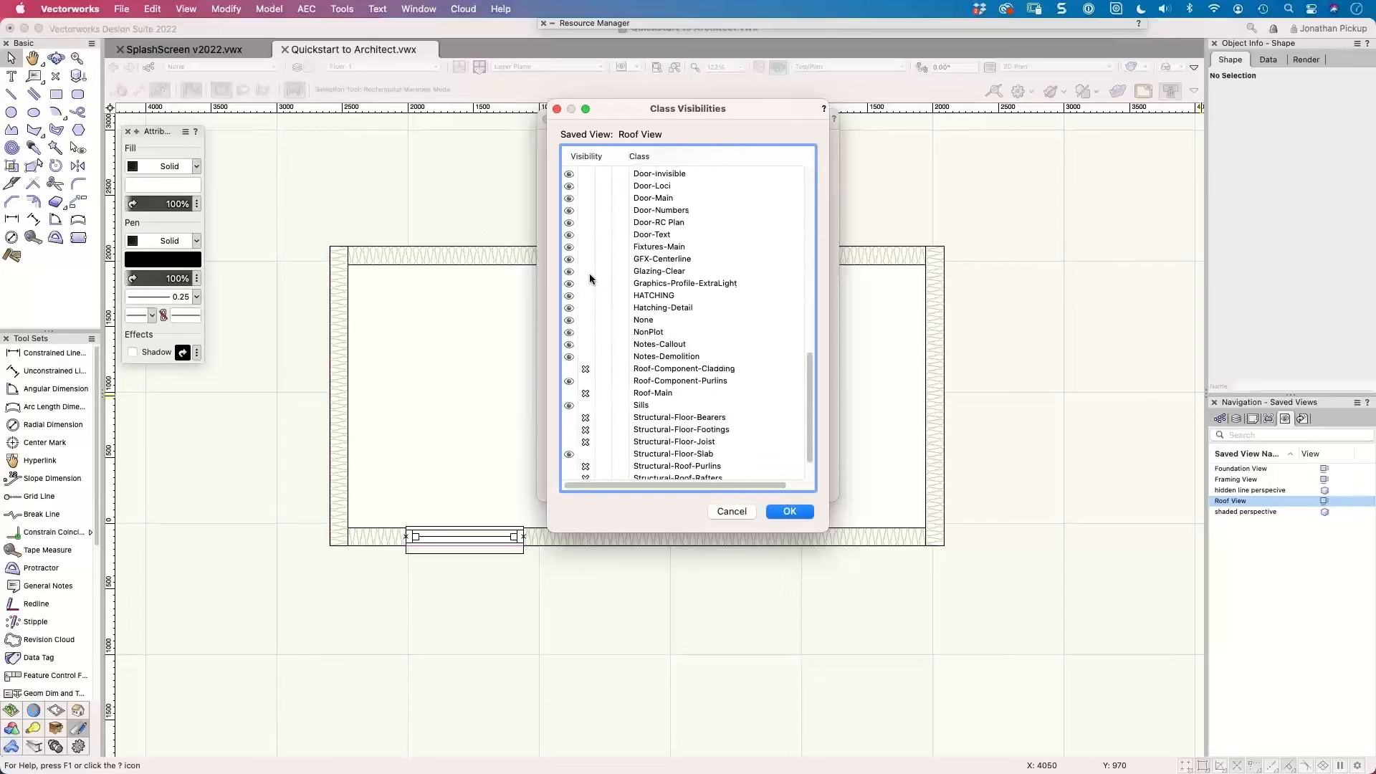
{"action": "left_click", "coordinate": [570, 328]}
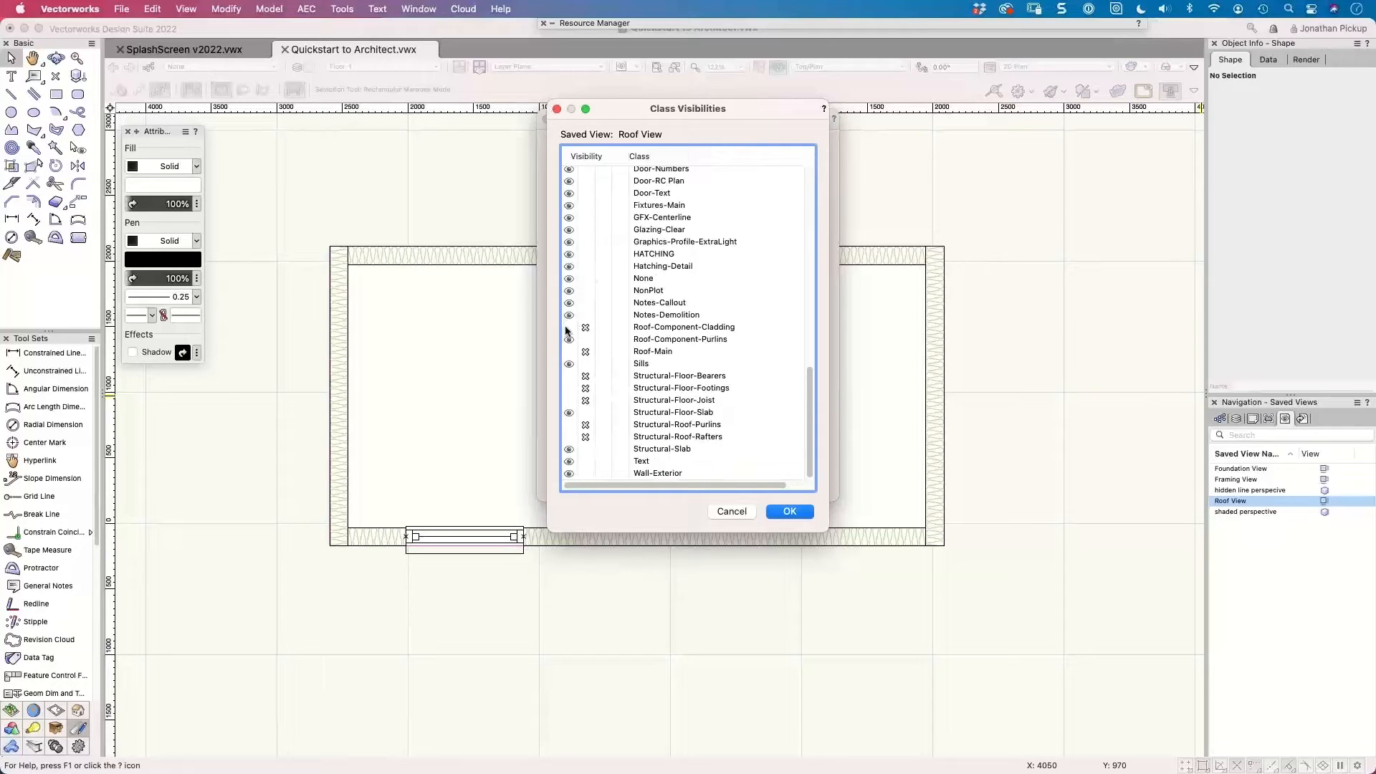
{"action": "left_click", "coordinate": [570, 351]}
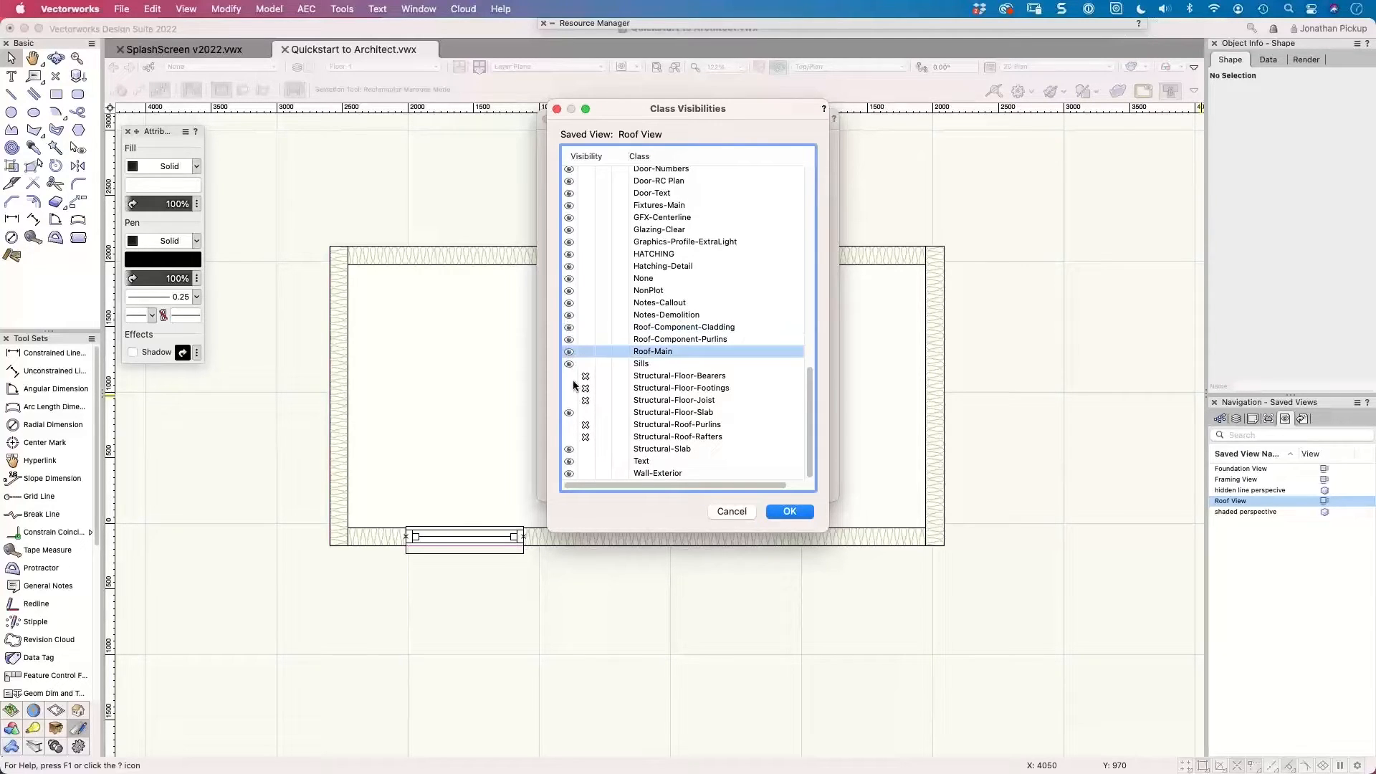
{"action": "left_click", "coordinate": [570, 437]}
{"action": "left_click", "coordinate": [570, 425]}
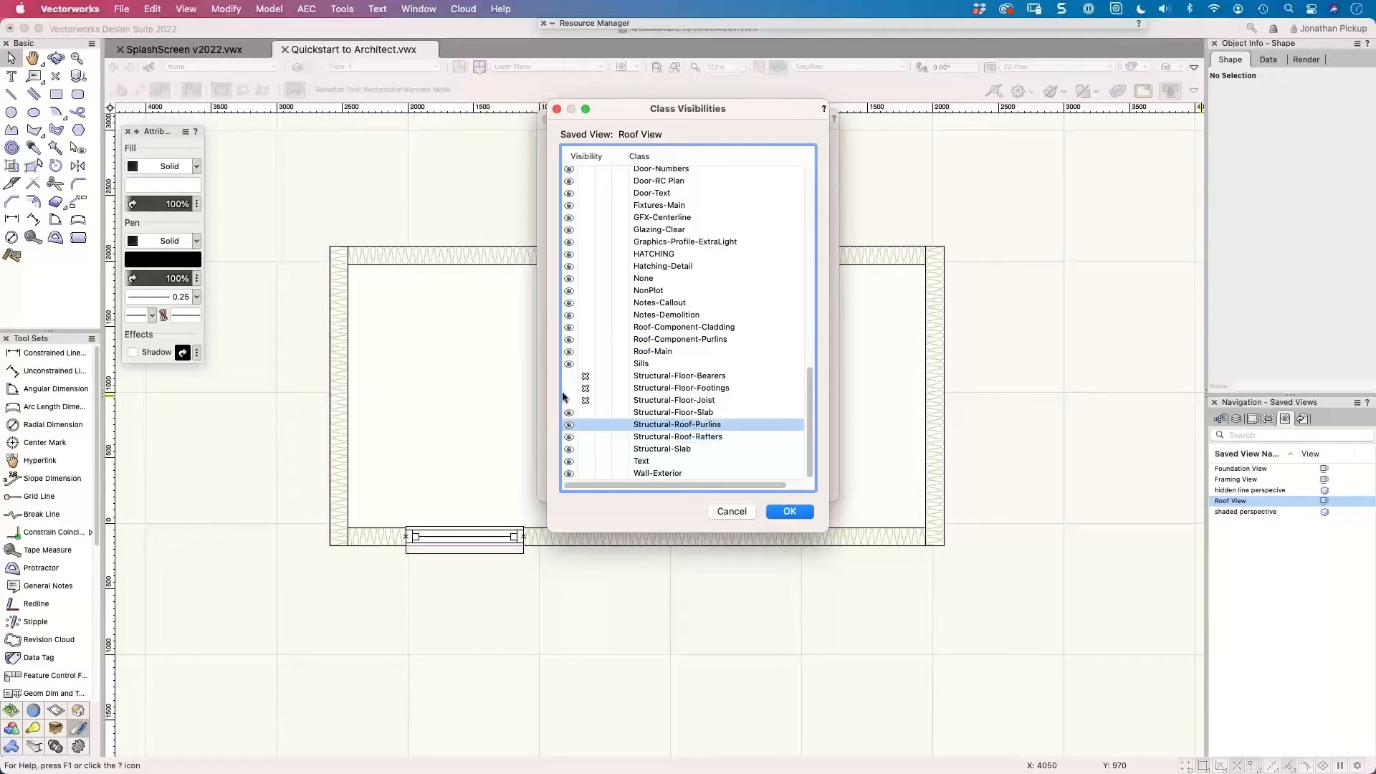
{"action": "left_click", "coordinate": [789, 511]}
{"action": "left_click", "coordinate": [799, 482]}
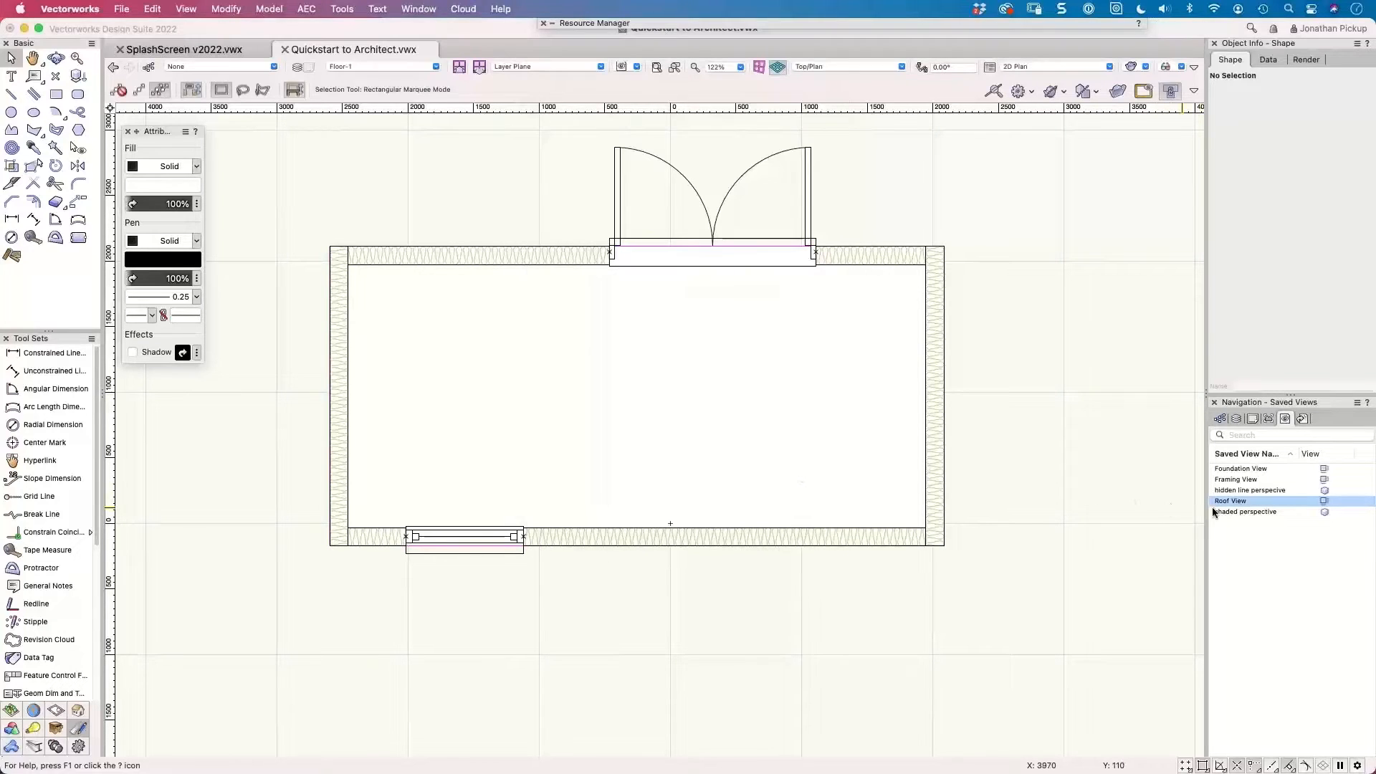
{"action": "double_click", "coordinate": [1223, 500]}
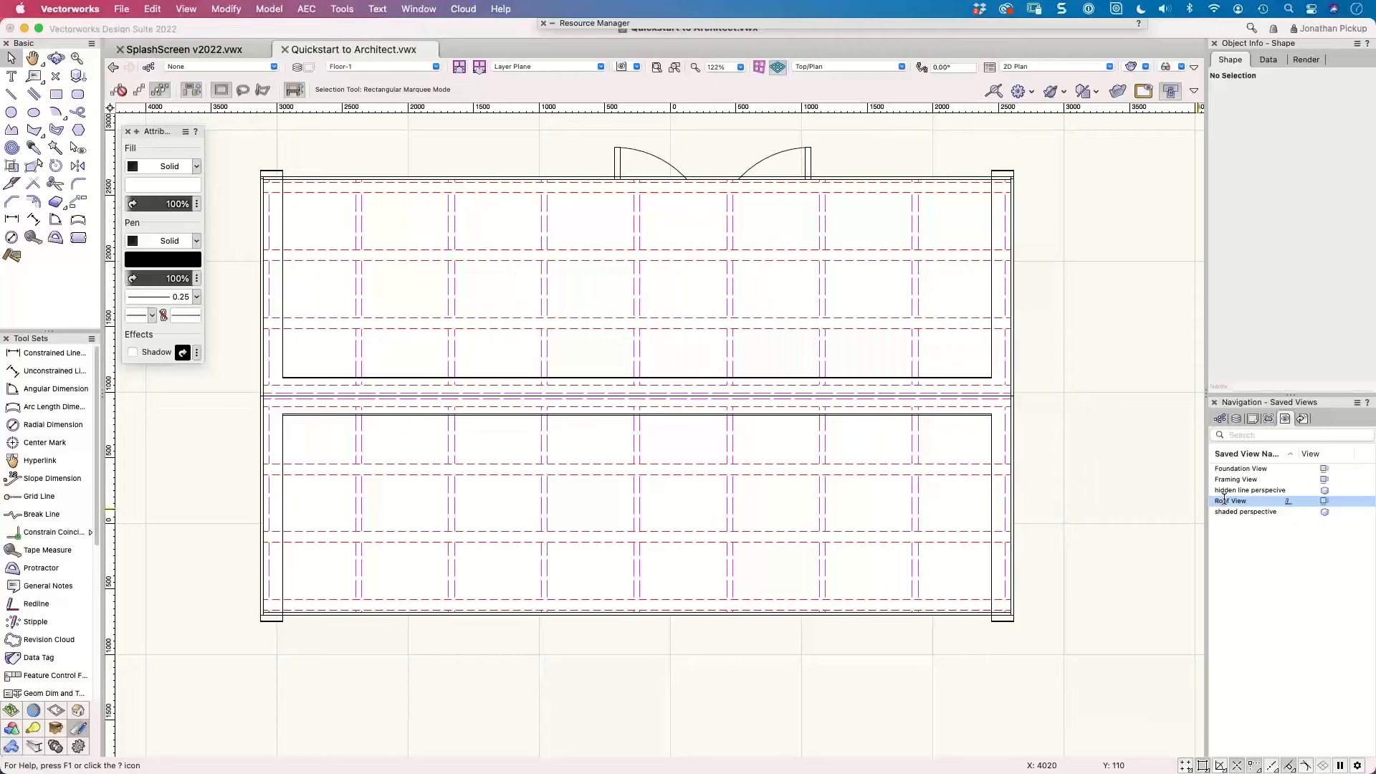
Edit the Roof View saved view to make the Door-Main class invisible and save the view changes.
{"action": "right_click", "coordinate": [1226, 500]}
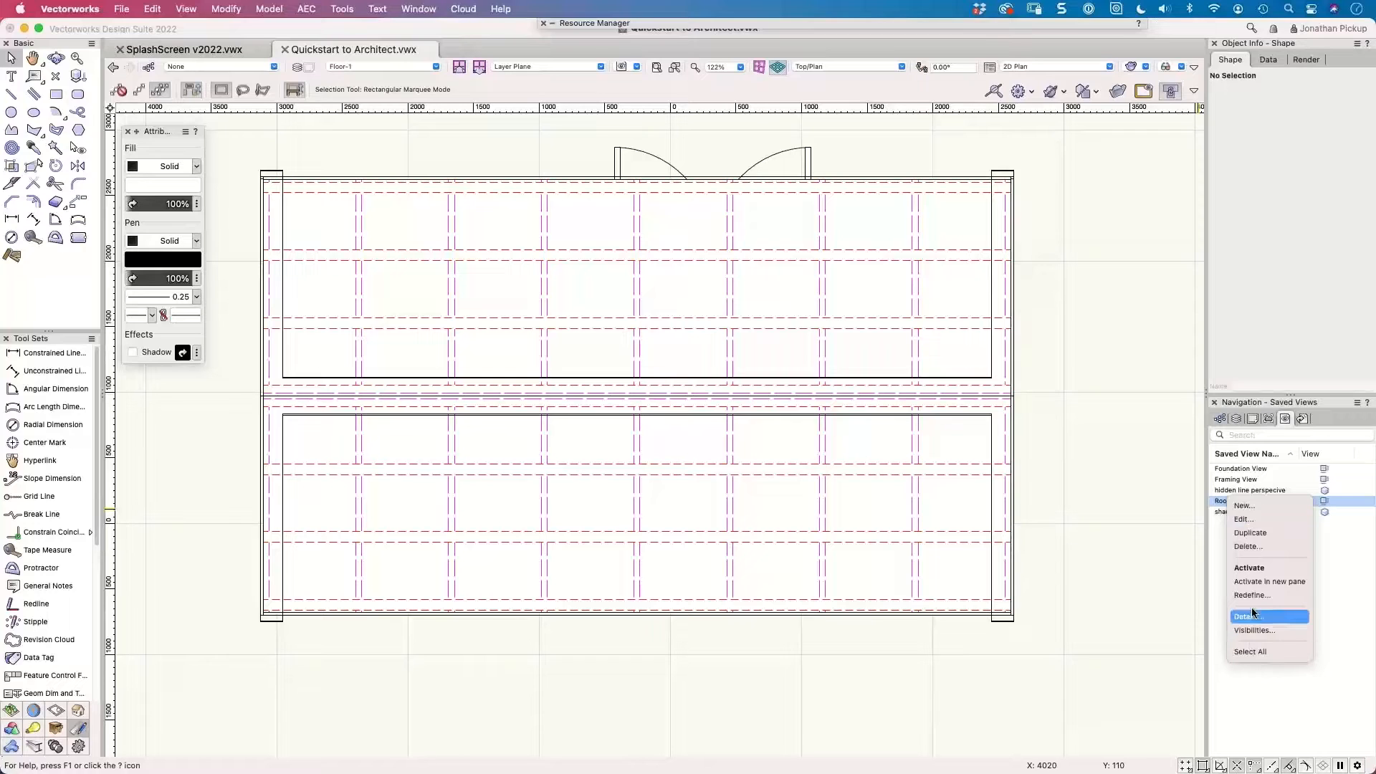
{"action": "left_click", "coordinate": [1246, 522]}
{"action": "left_click", "coordinate": [596, 415]}
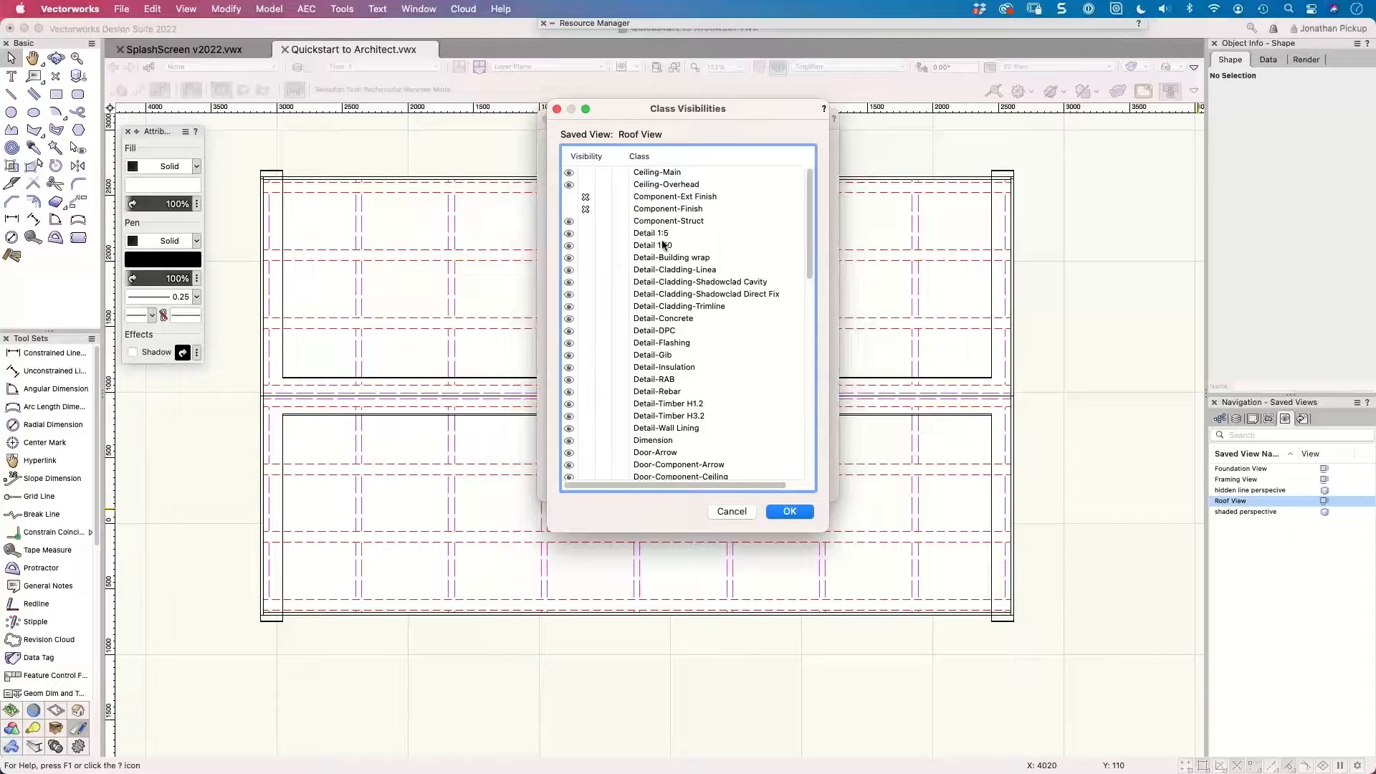
{"action": "scroll", "coordinate": [656, 423], "scroll_direction": "down", "scroll_amount": 1}
{"action": "scroll", "coordinate": [667, 439], "scroll_direction": "down", "scroll_amount": 3}
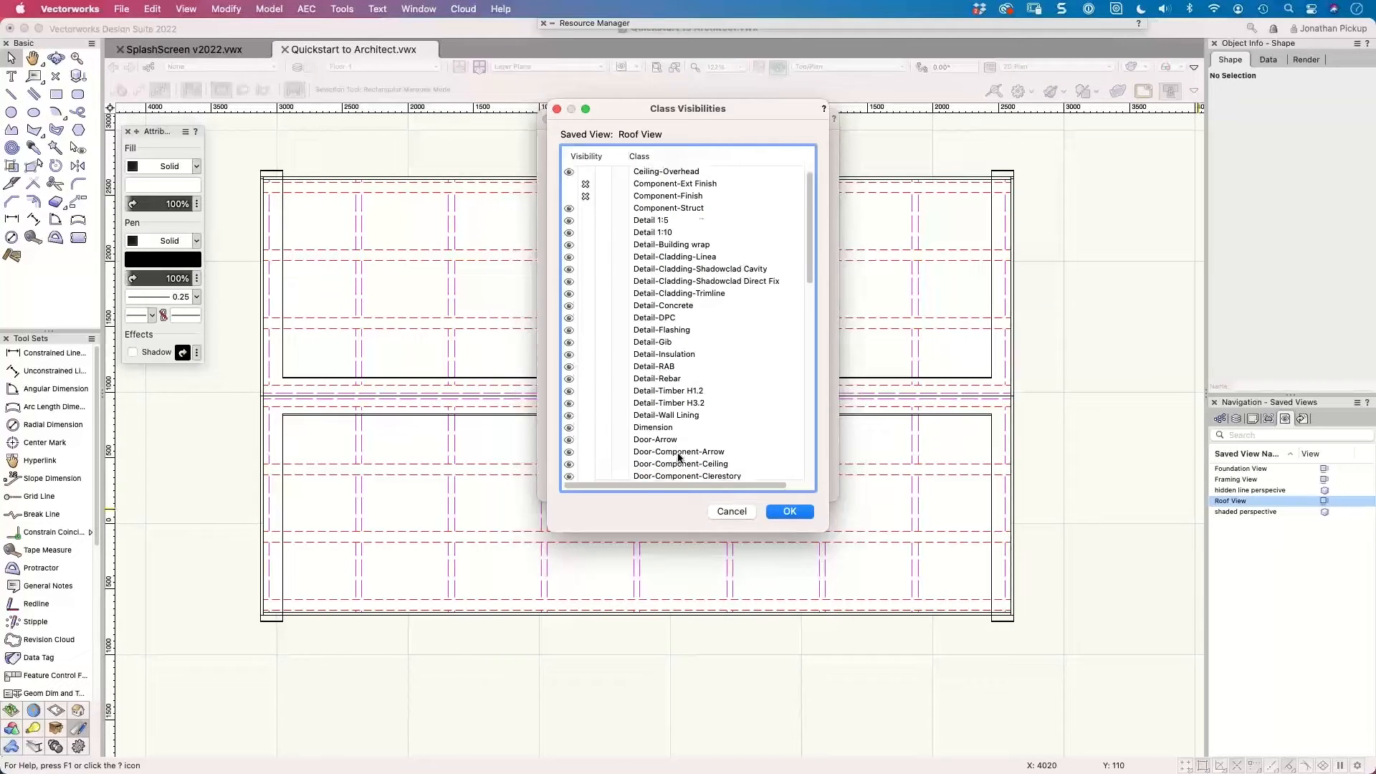
{"action": "scroll", "coordinate": [677, 455], "scroll_direction": "down", "scroll_amount": 10}
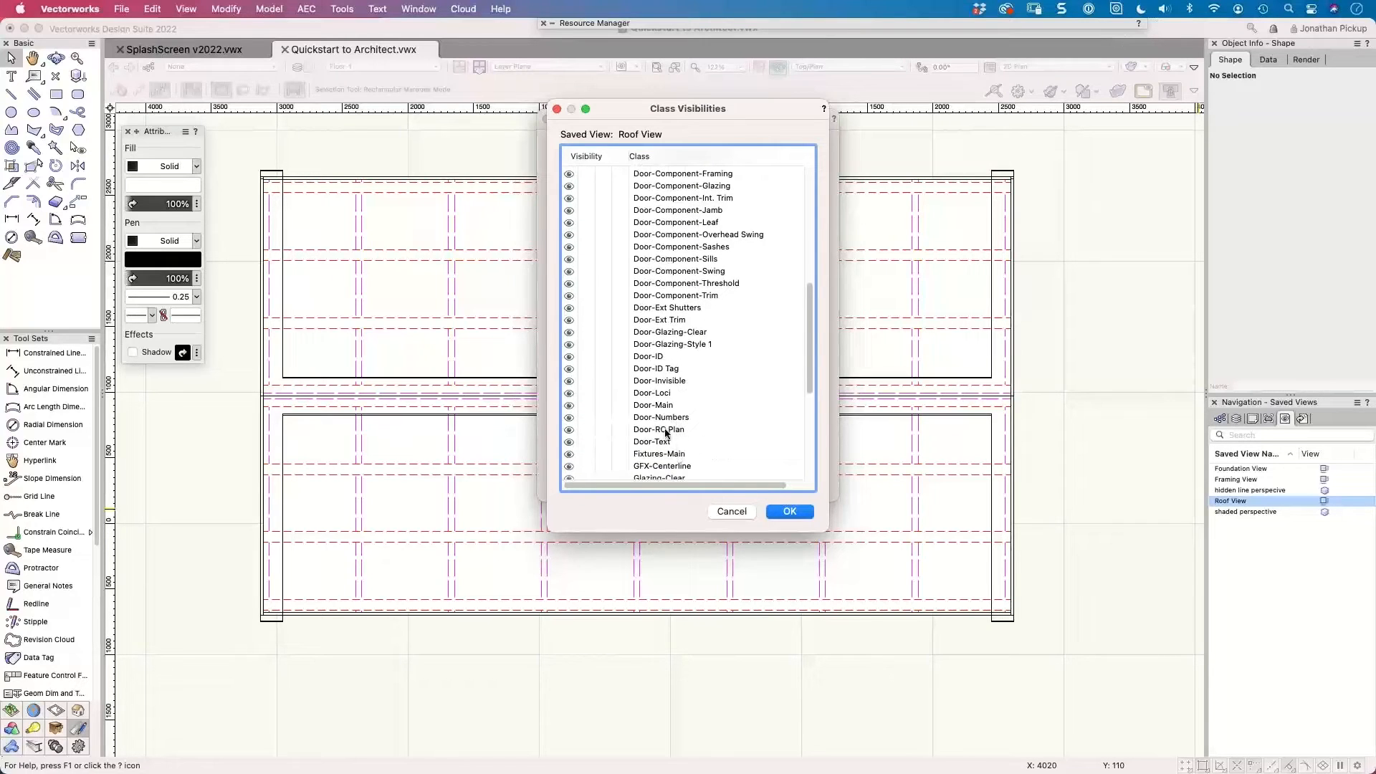
{"action": "left_click", "coordinate": [582, 405]}
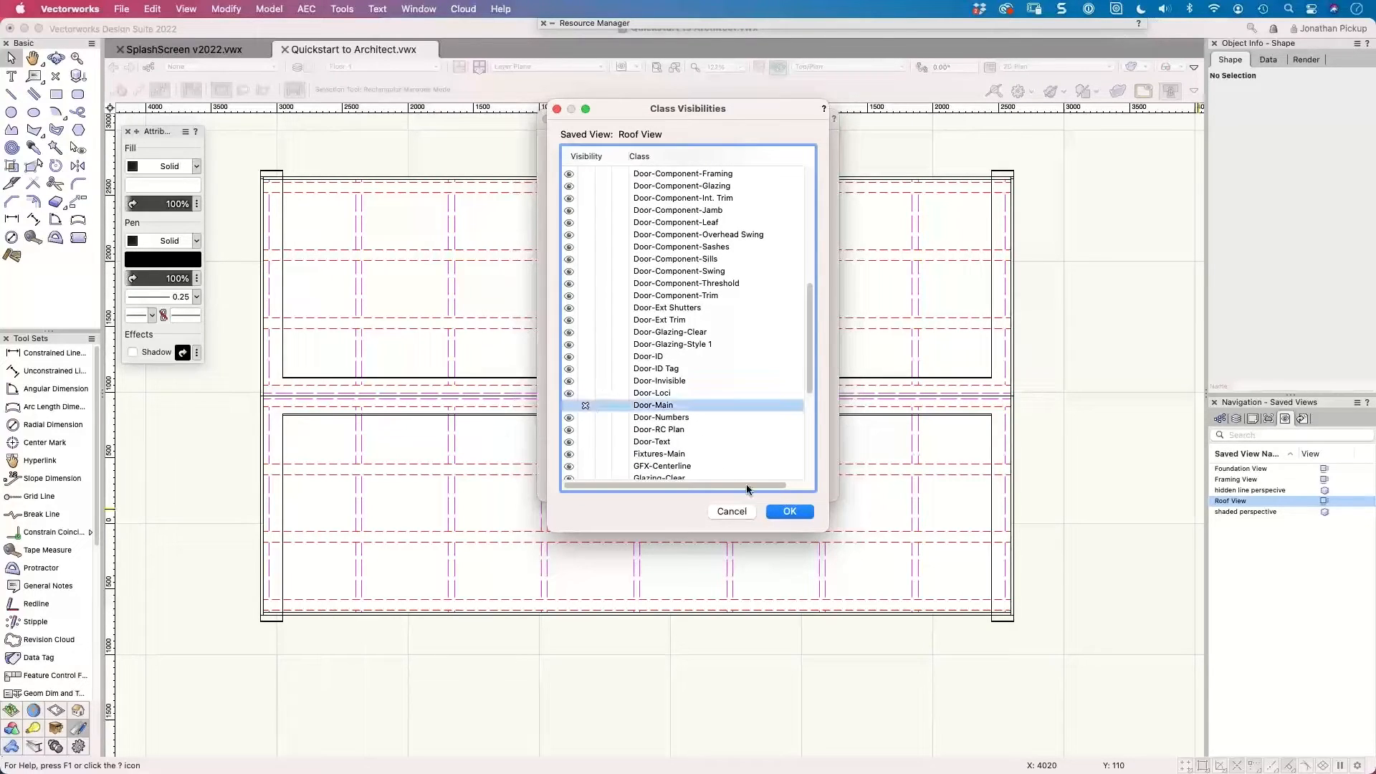
{"action": "left_click", "coordinate": [780, 509]}
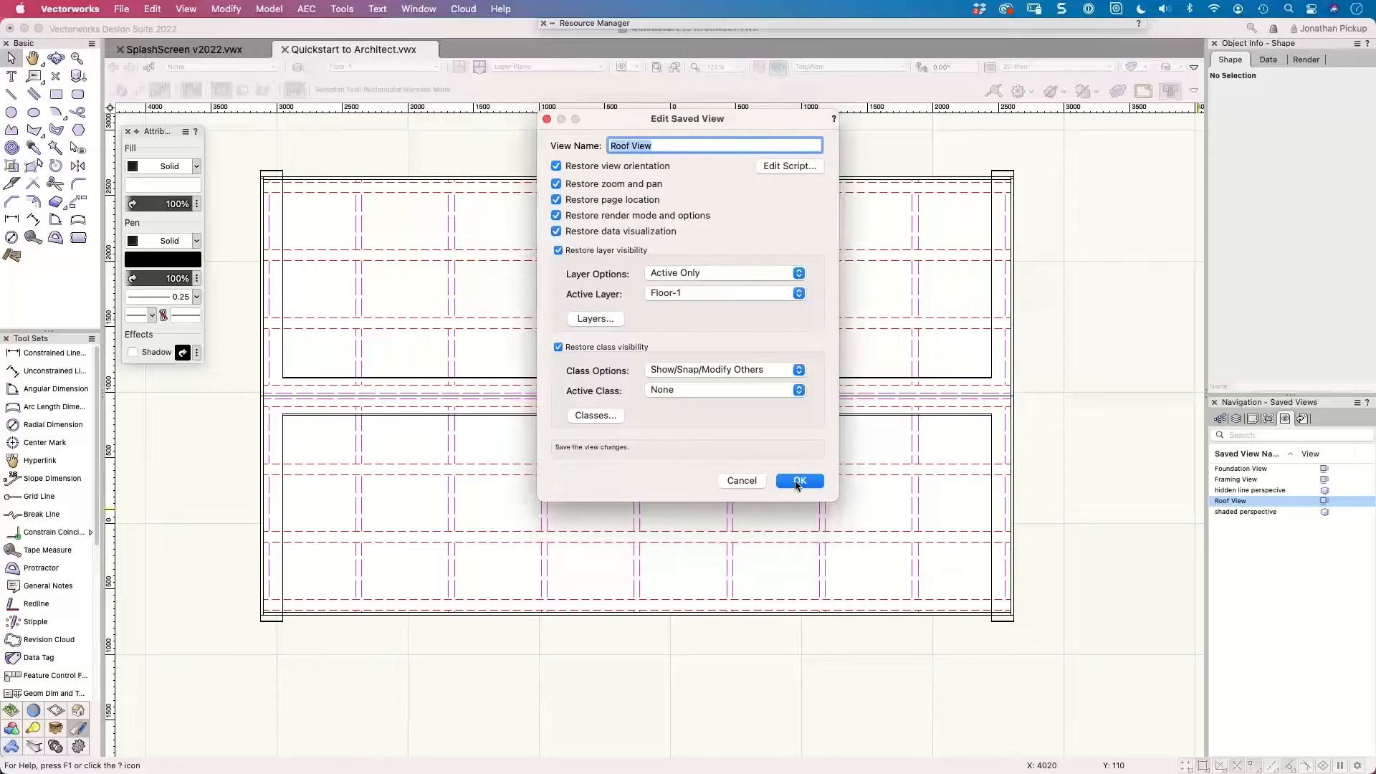
{"action": "left_click", "coordinate": [799, 482]}
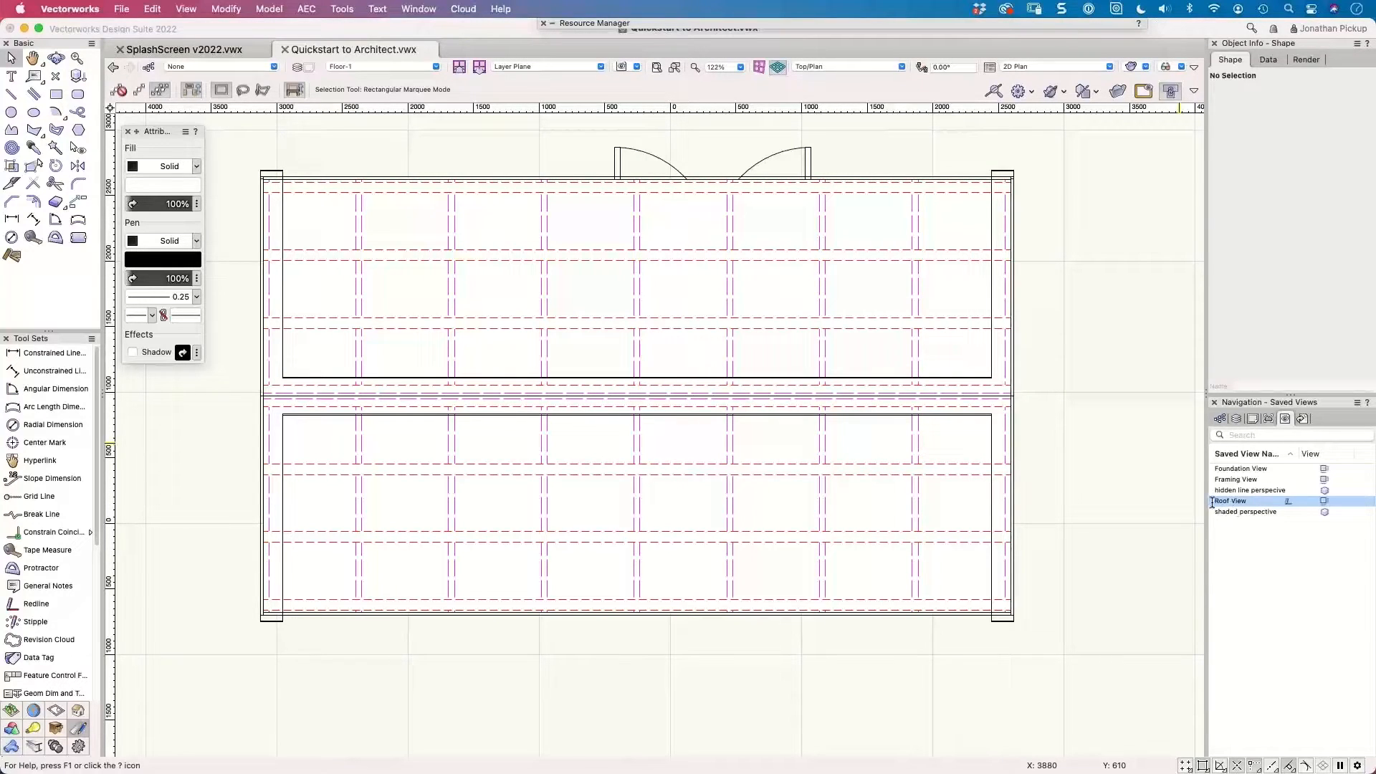
Assign the double door in the upper wall to the Door-Main class and clear the selection.
{"action": "left_click", "coordinate": [814, 158]}
{"action": "left_click", "coordinate": [1297, 91]}
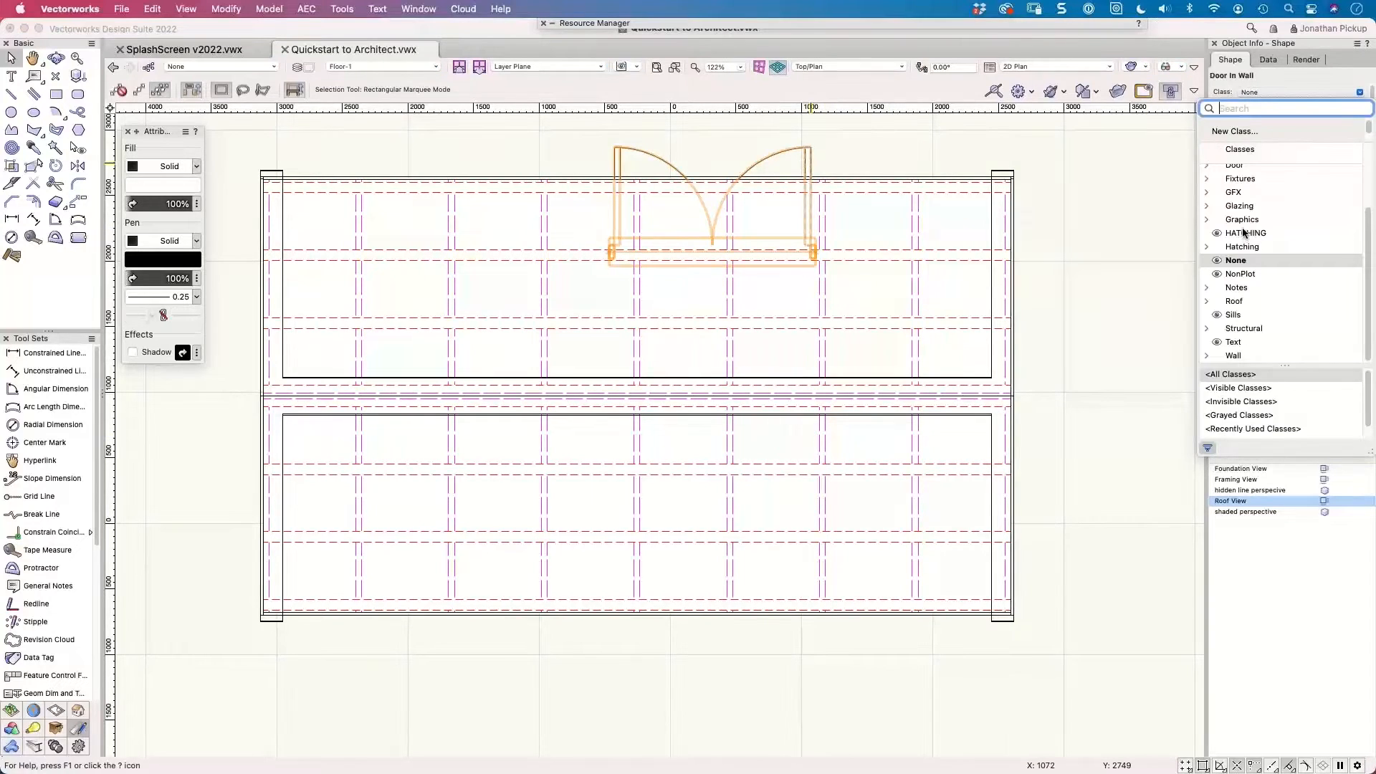
{"action": "left_click", "coordinate": [1207, 178]}
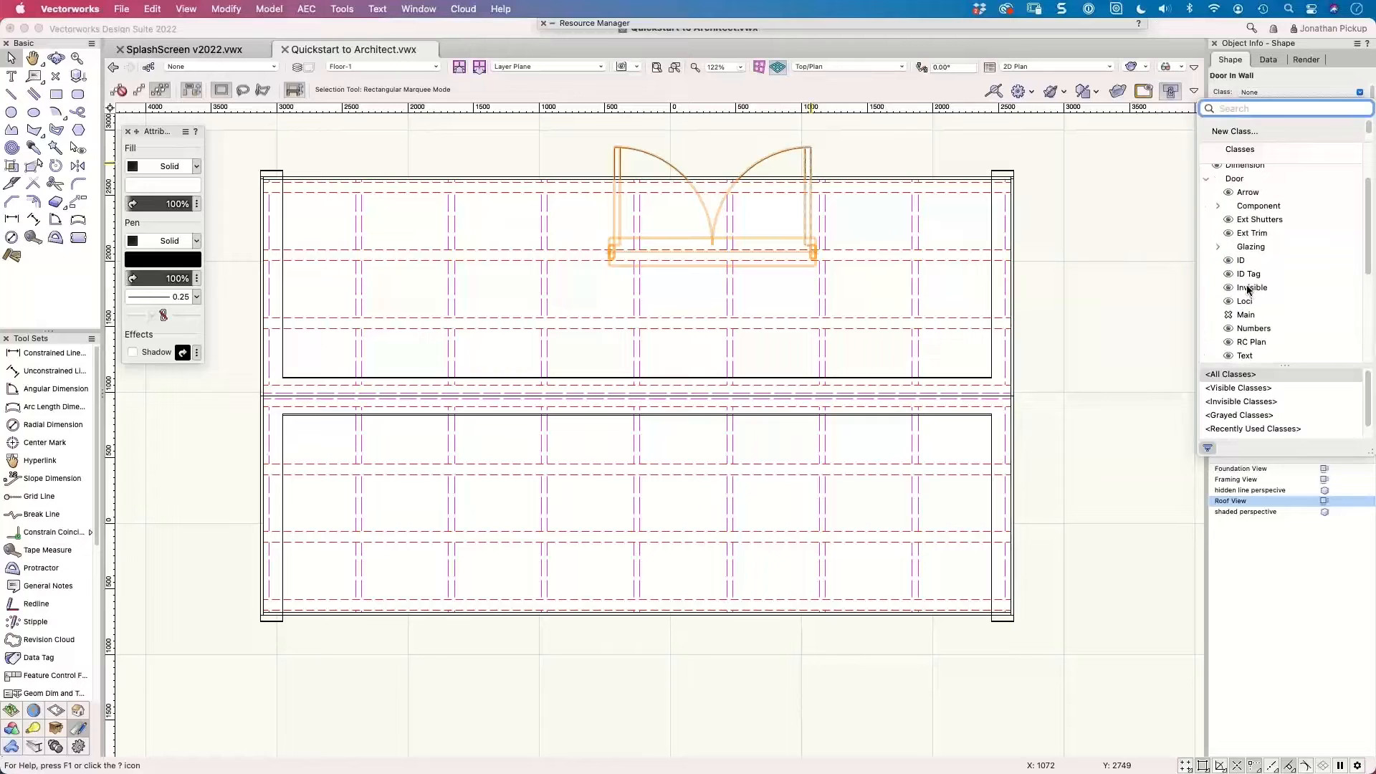
{"action": "left_click", "coordinate": [1248, 315]}
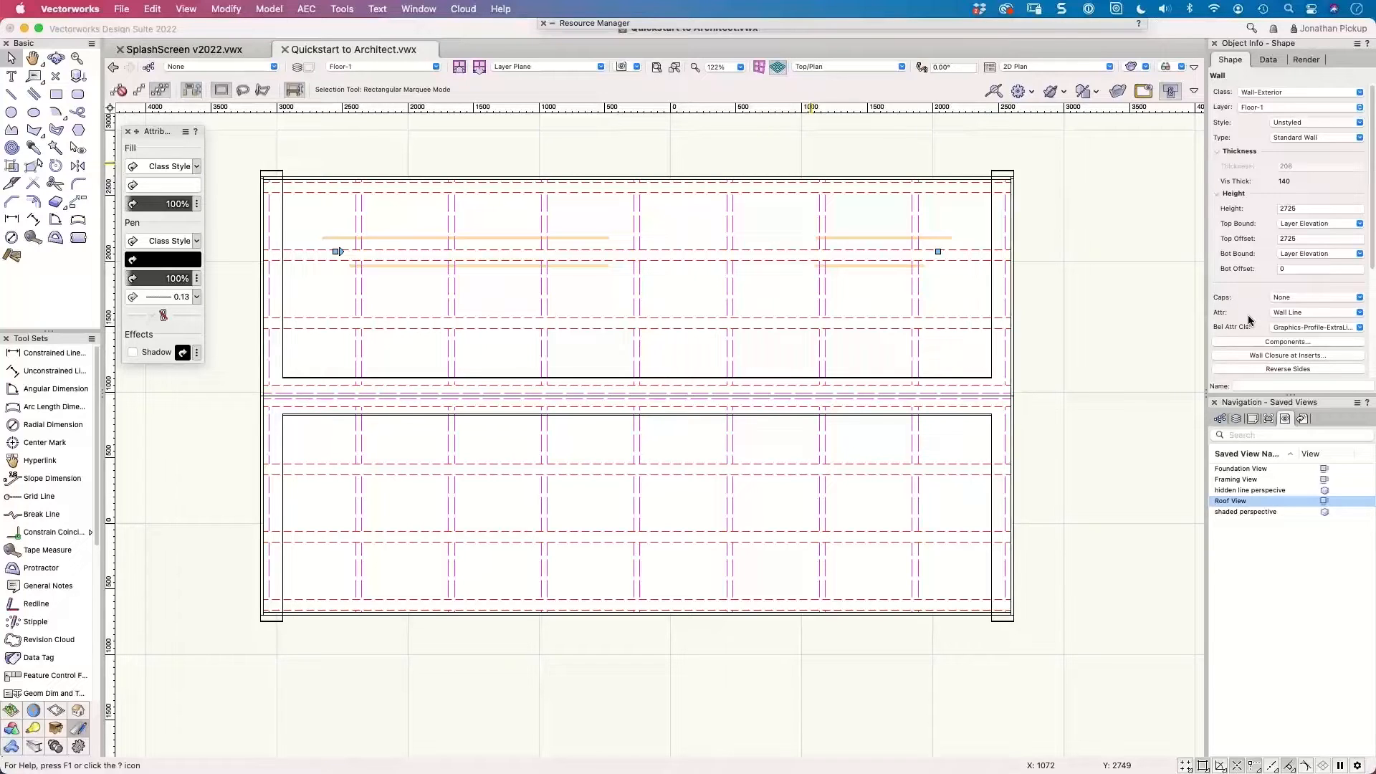
{"action": "left_click", "coordinate": [1122, 304]}
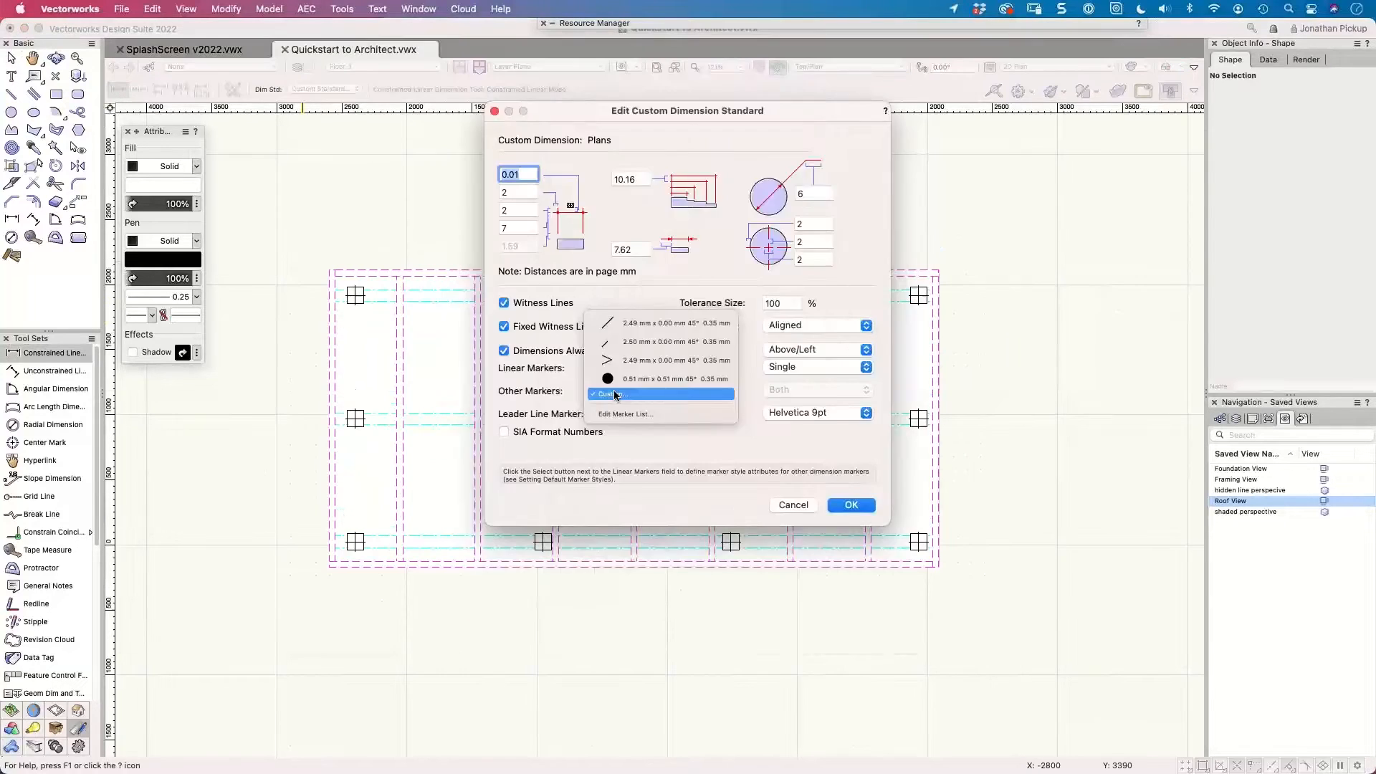
Change the custom thickness of the open arrow used for Other Markers in the Plans dimension standard and accept the custom dimensions.
{"action": "left_click", "coordinate": [617, 393]}
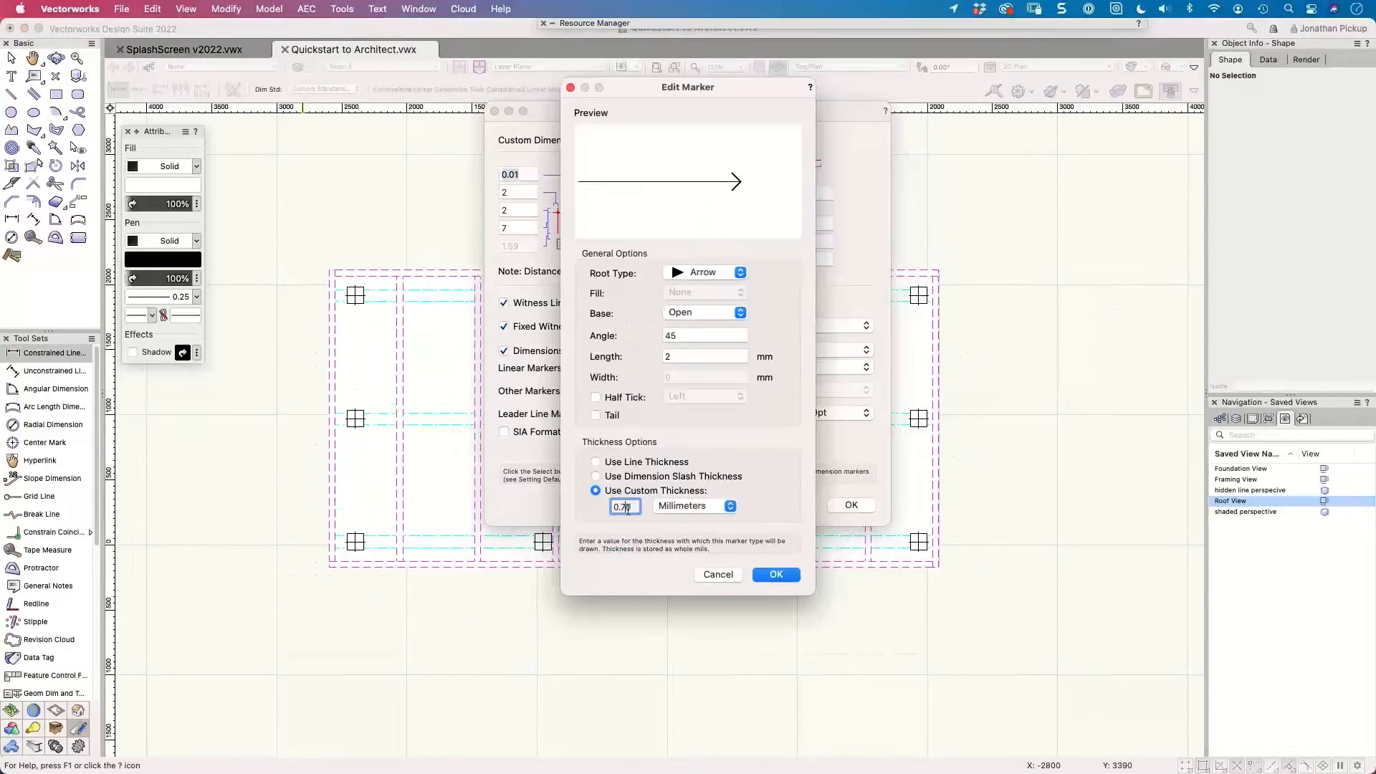
{"action": "key", "text": "BackSpace"}
{"action": "key", "text": "BackSpace"}
{"action": "type", "text": "2"}
{"action": "key", "text": "BackSpace"}
{"action": "type", "text": "5"}
{"action": "key", "text": "Return"}
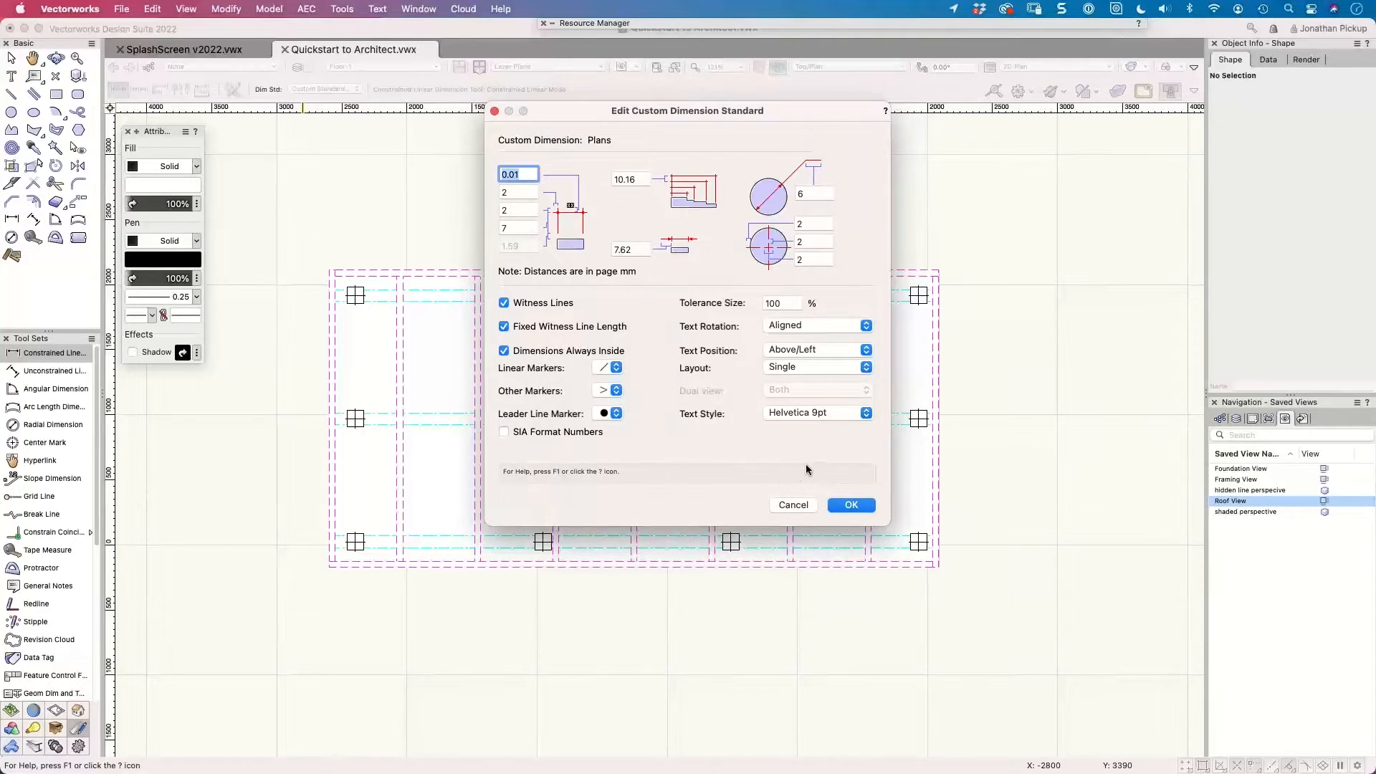
{"action": "left_click", "coordinate": [850, 505]}
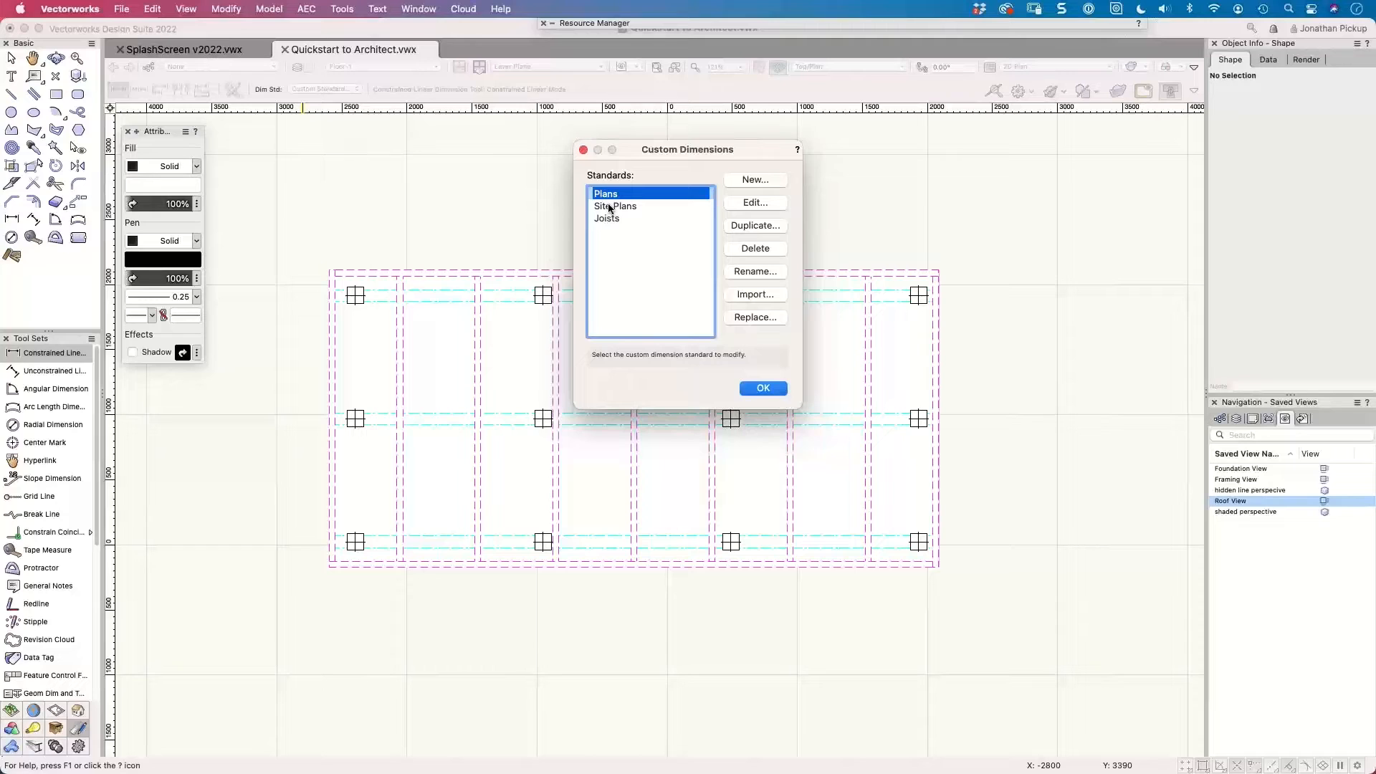
{"action": "left_click", "coordinate": [765, 388]}
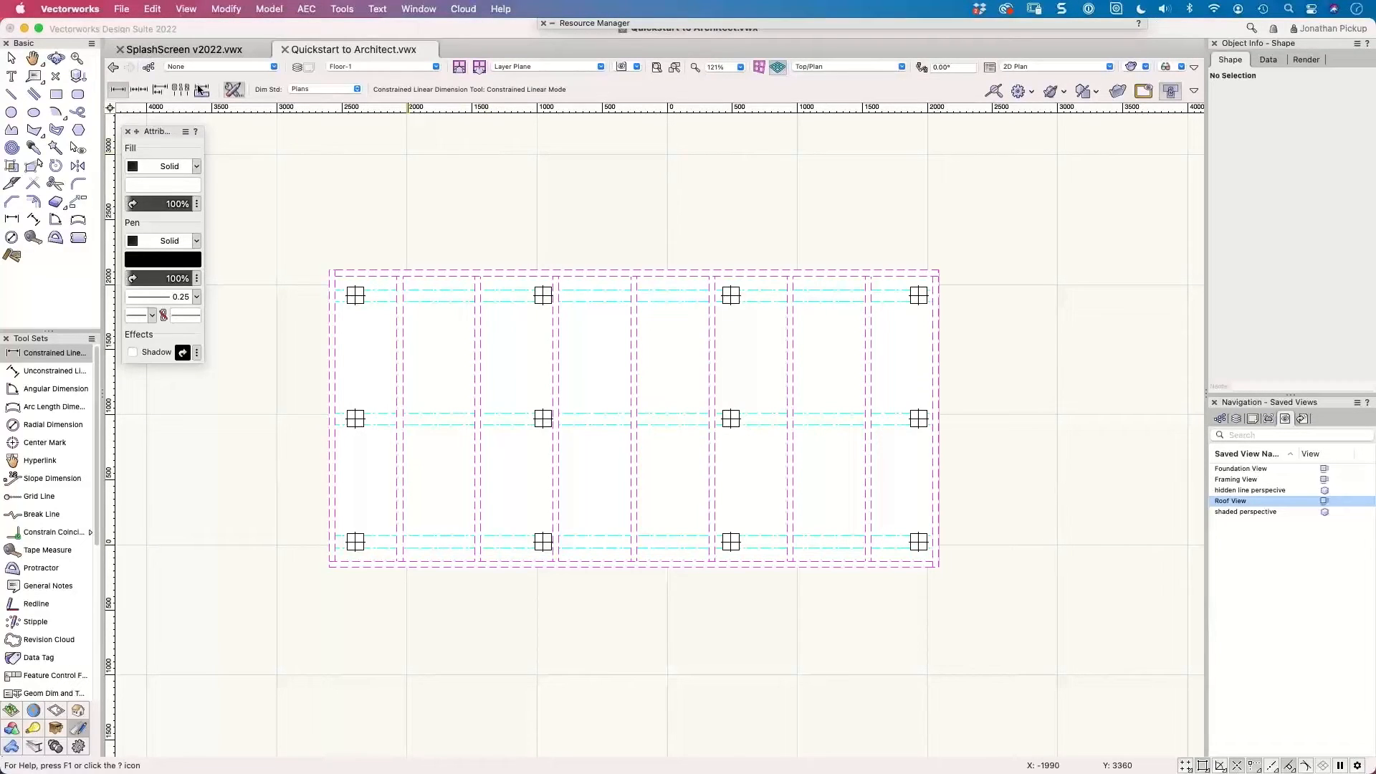
Place a trial horizontal dimension above the foundation plan across its full length, and delete it.
{"action": "left_click", "coordinate": [330, 271]}
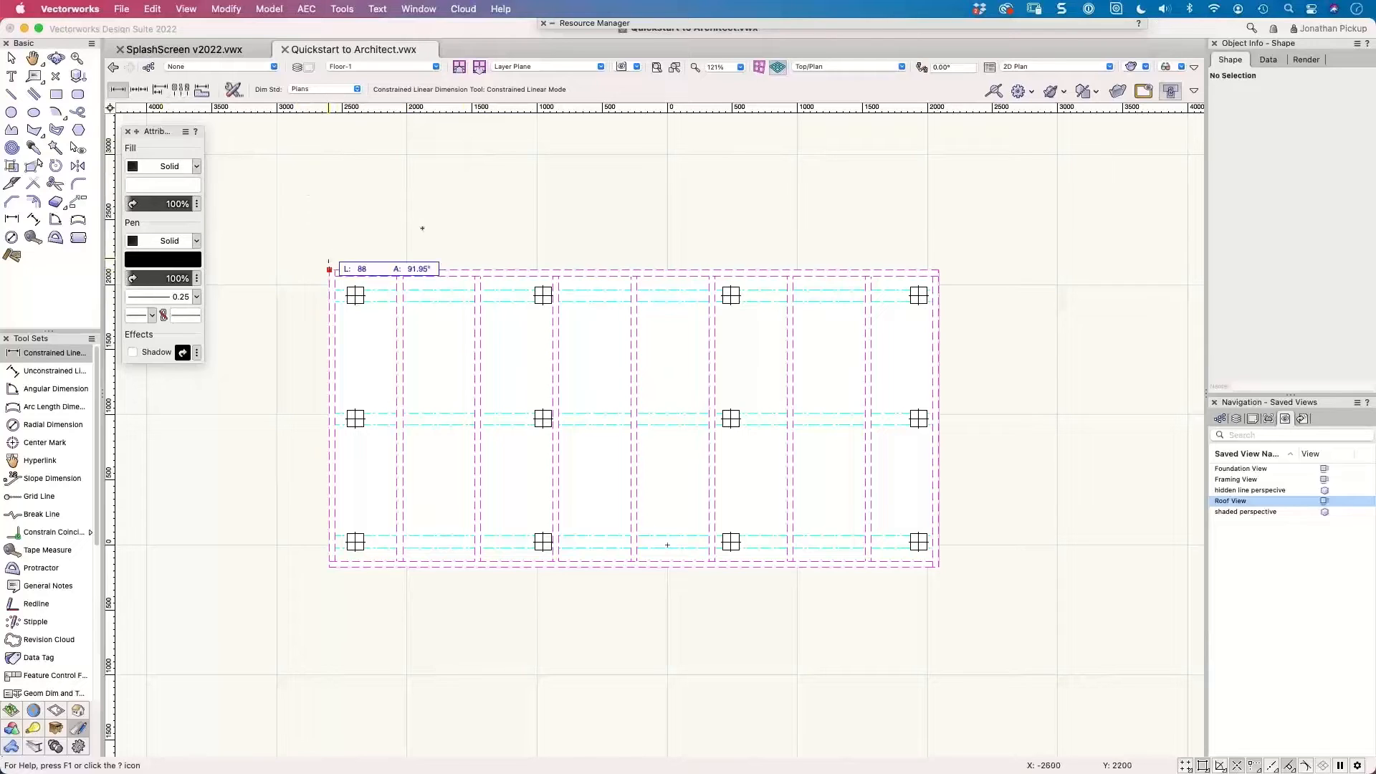
{"action": "left_click", "coordinate": [937, 271]}
{"action": "left_click", "coordinate": [937, 214]}
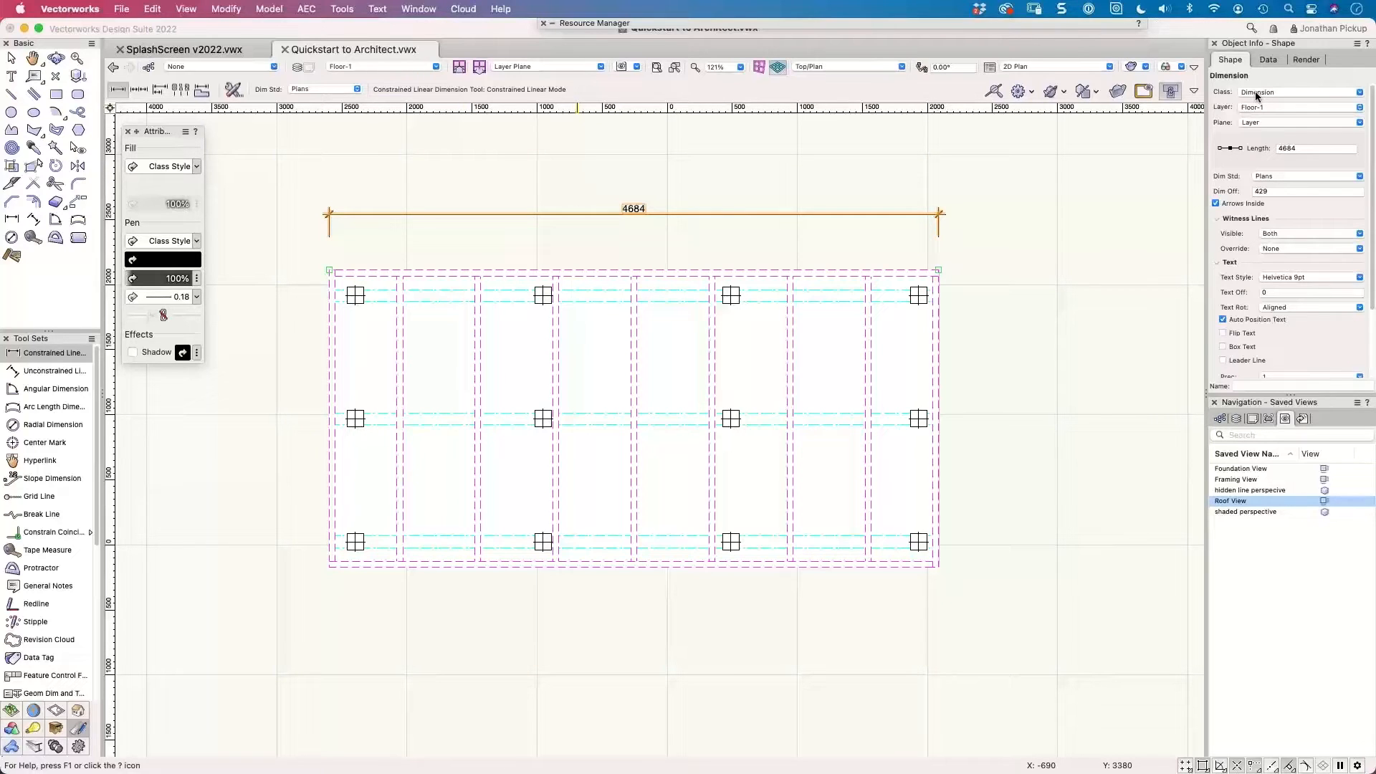
{"action": "key", "text": "Delete"}
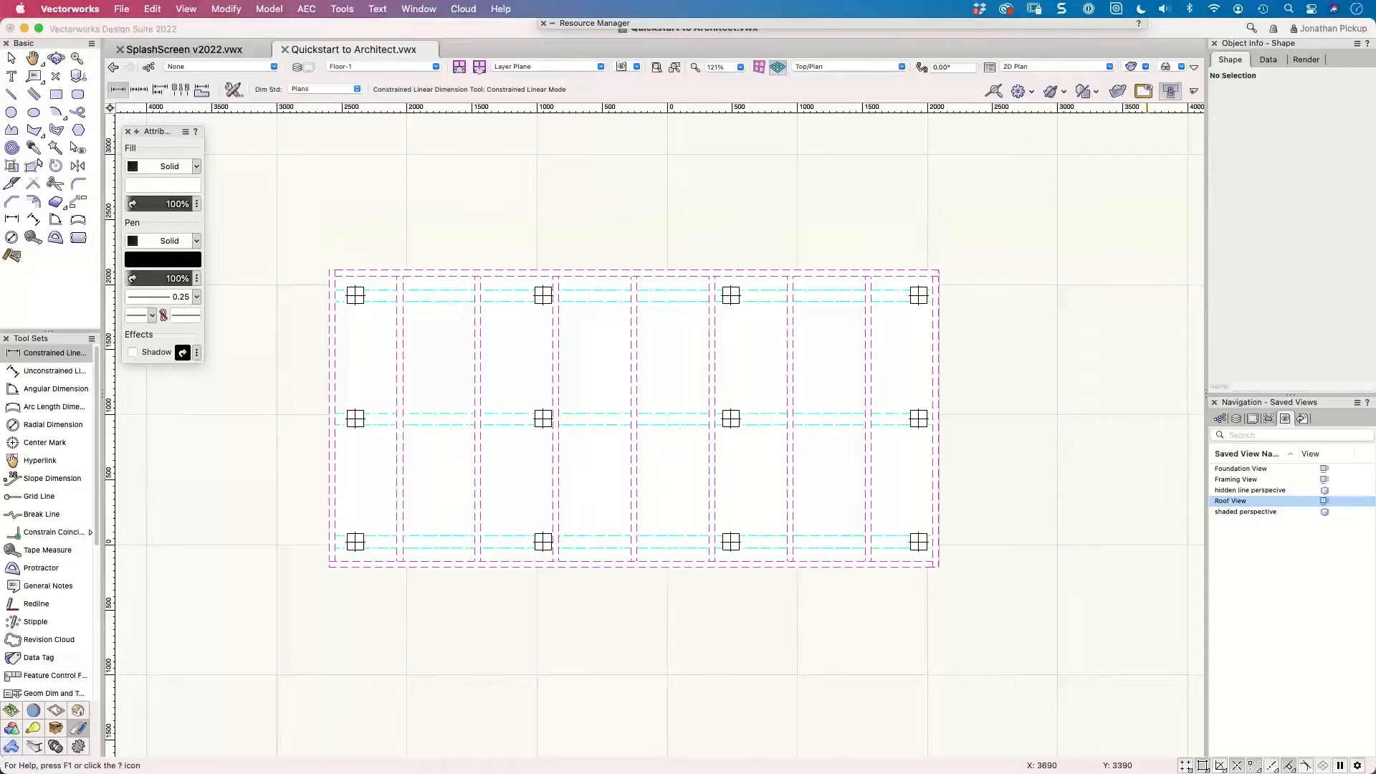
In the document's dimension preferences, import Notes-Foundation from archoncad Standards v2022.vwx as the class for new dimensions.
{"action": "left_click", "coordinate": [1194, 91]}
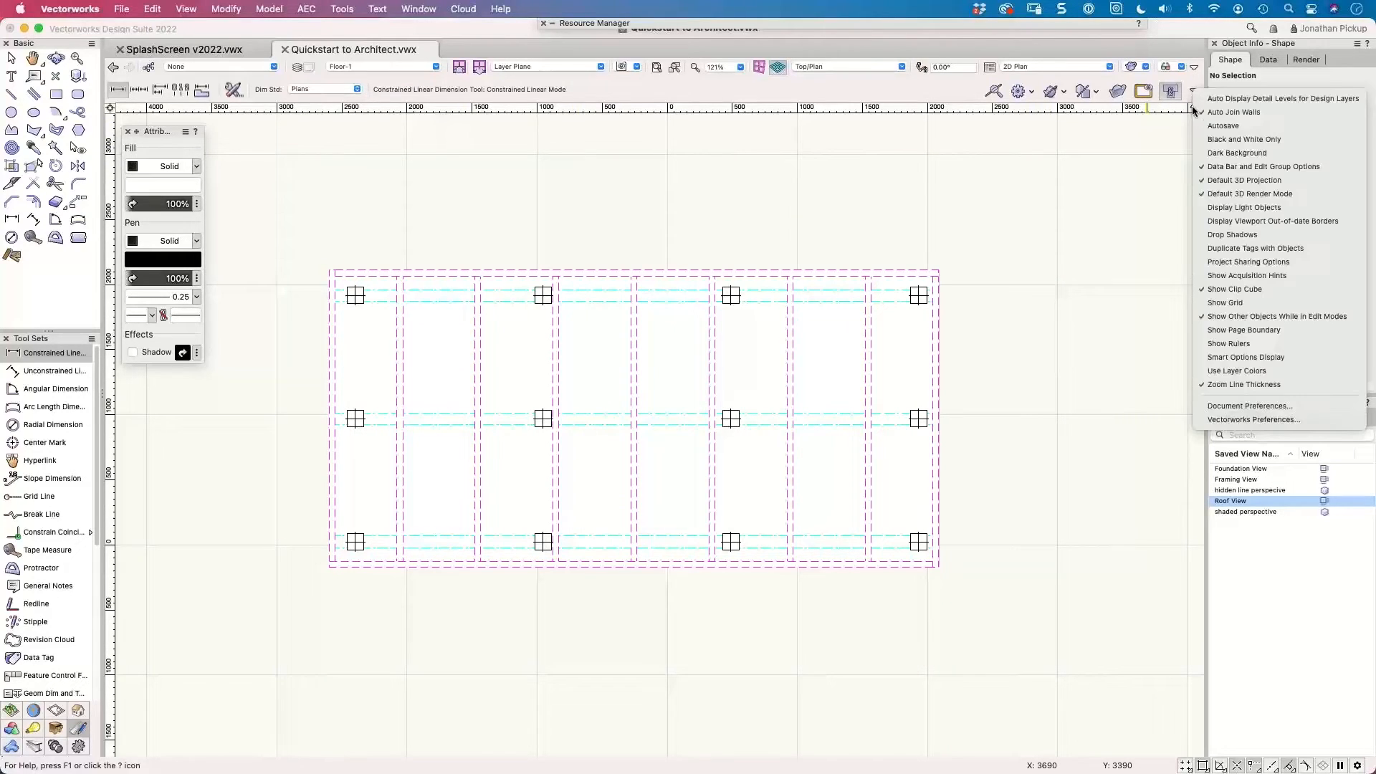
{"action": "left_click", "coordinate": [1230, 413]}
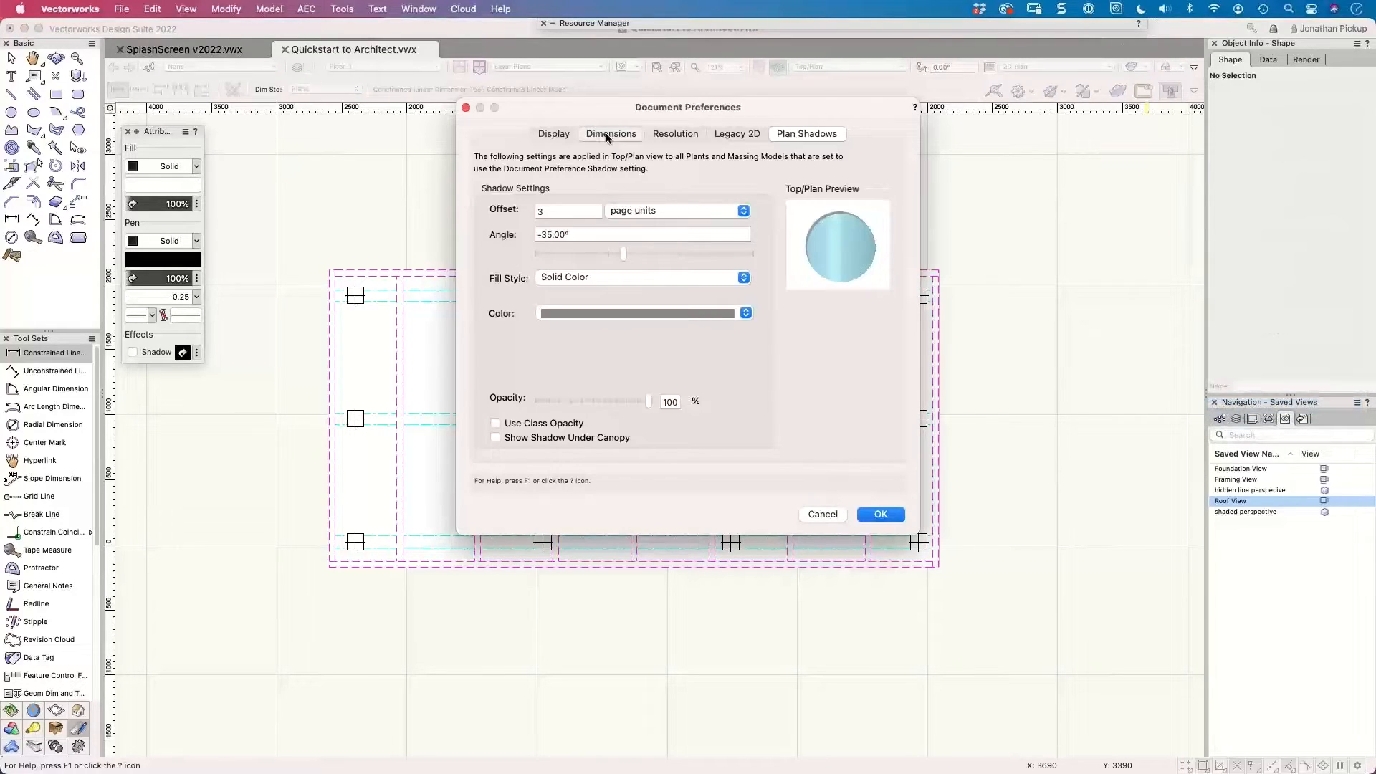
{"action": "left_click", "coordinate": [609, 134]}
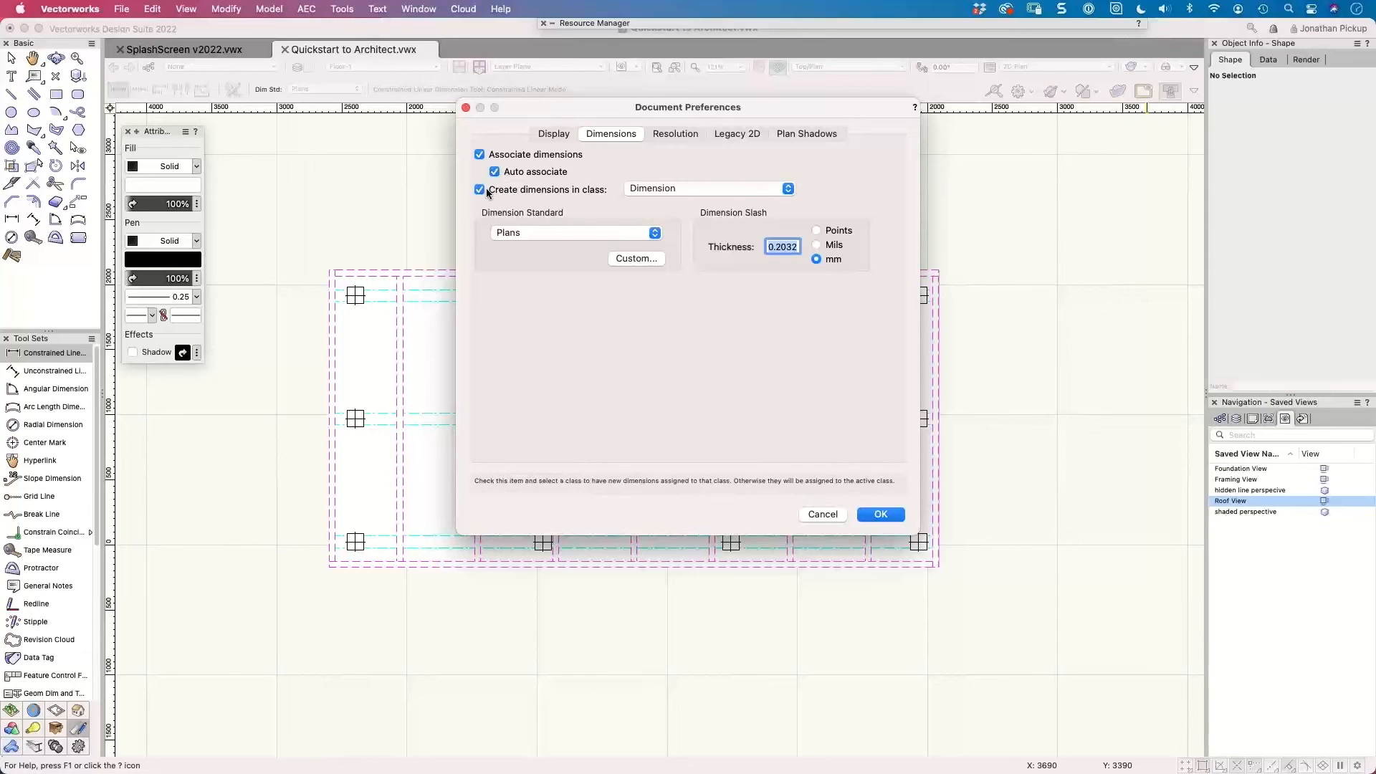
{"action": "left_click", "coordinate": [639, 189]}
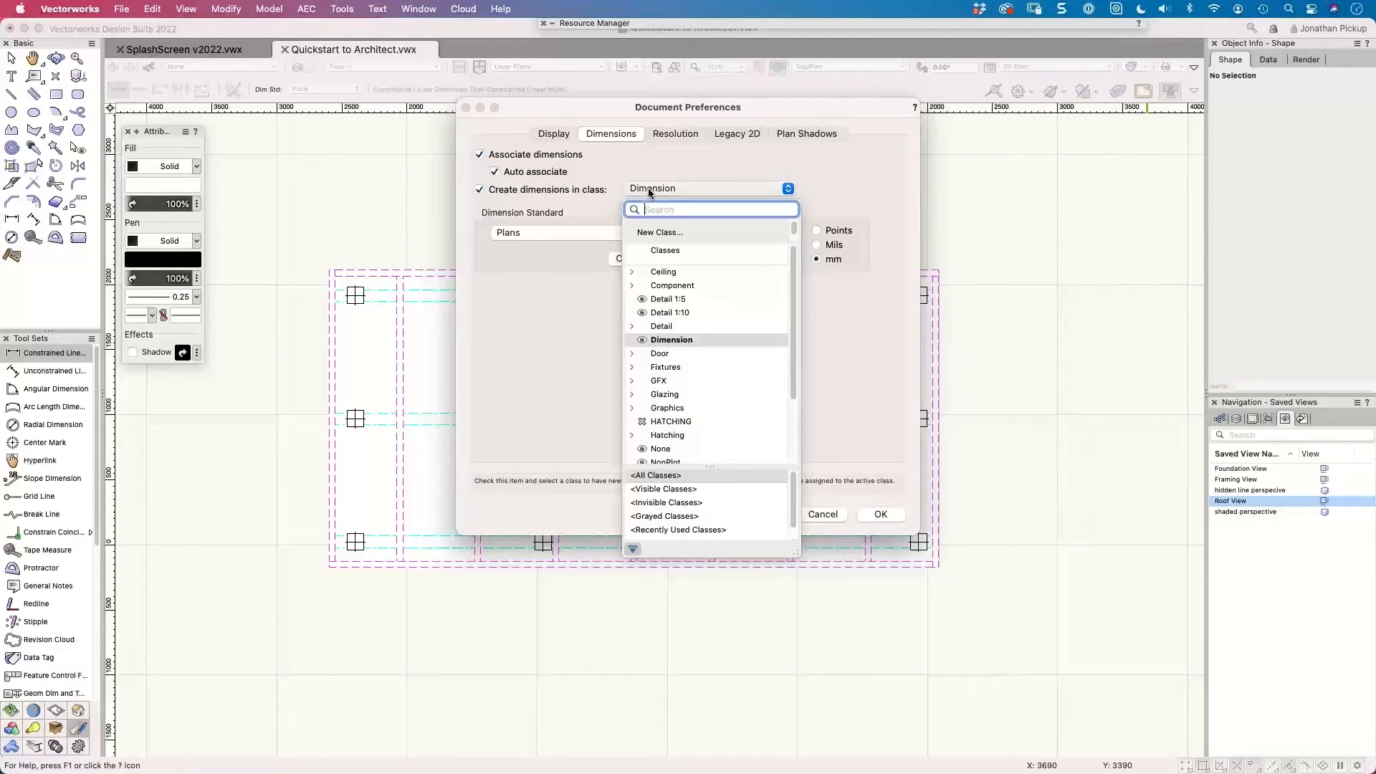
{"action": "scroll", "coordinate": [682, 366], "scroll_direction": "down", "scroll_amount": 3}
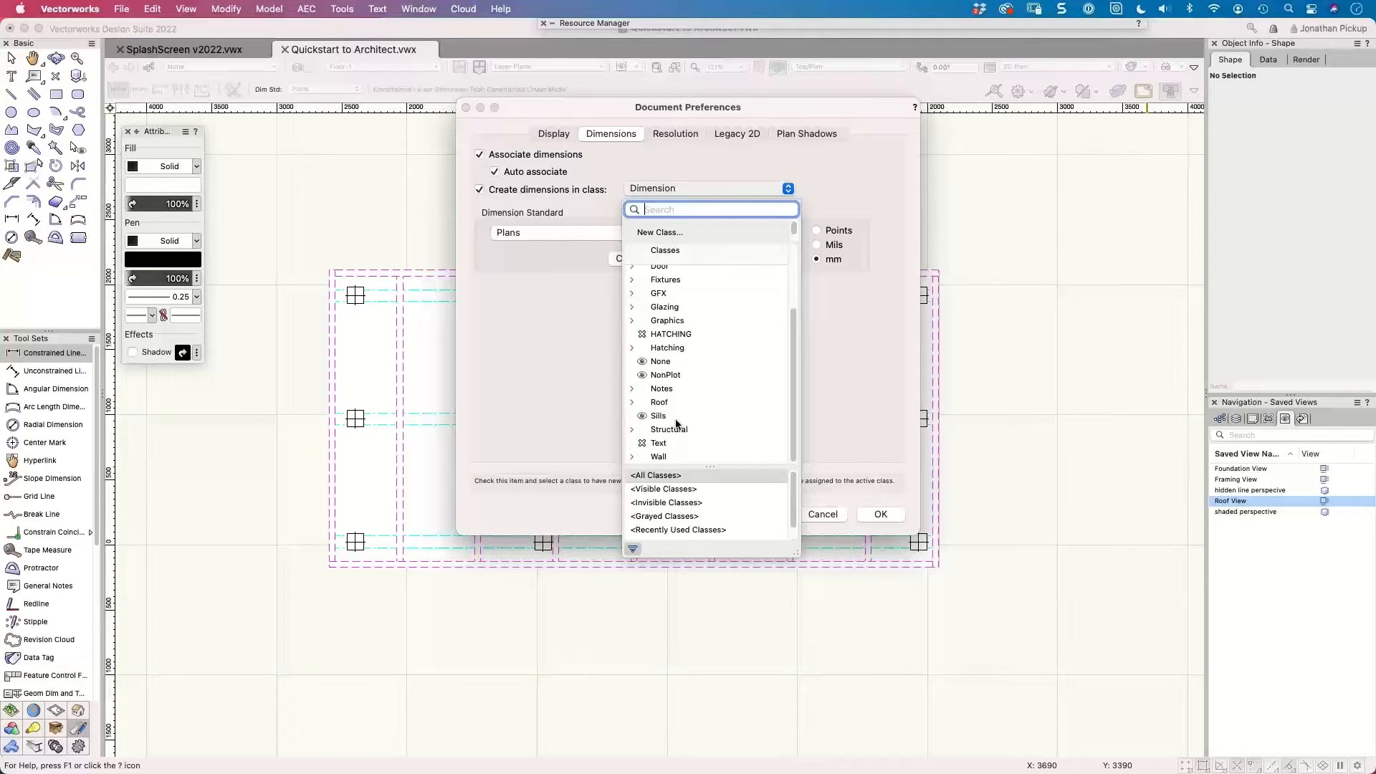
{"action": "left_click", "coordinate": [655, 232]}
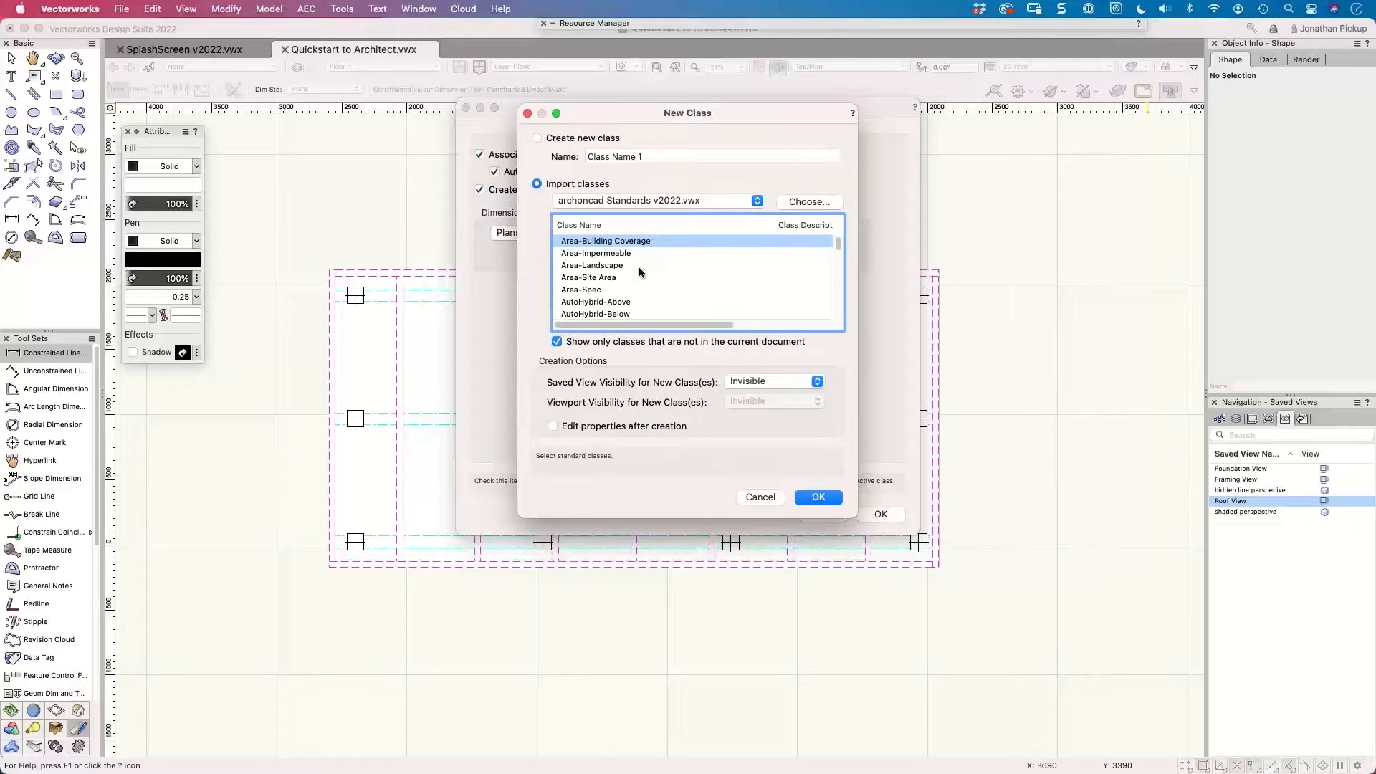
{"action": "scroll", "coordinate": [625, 265], "scroll_direction": "down", "scroll_amount": 5}
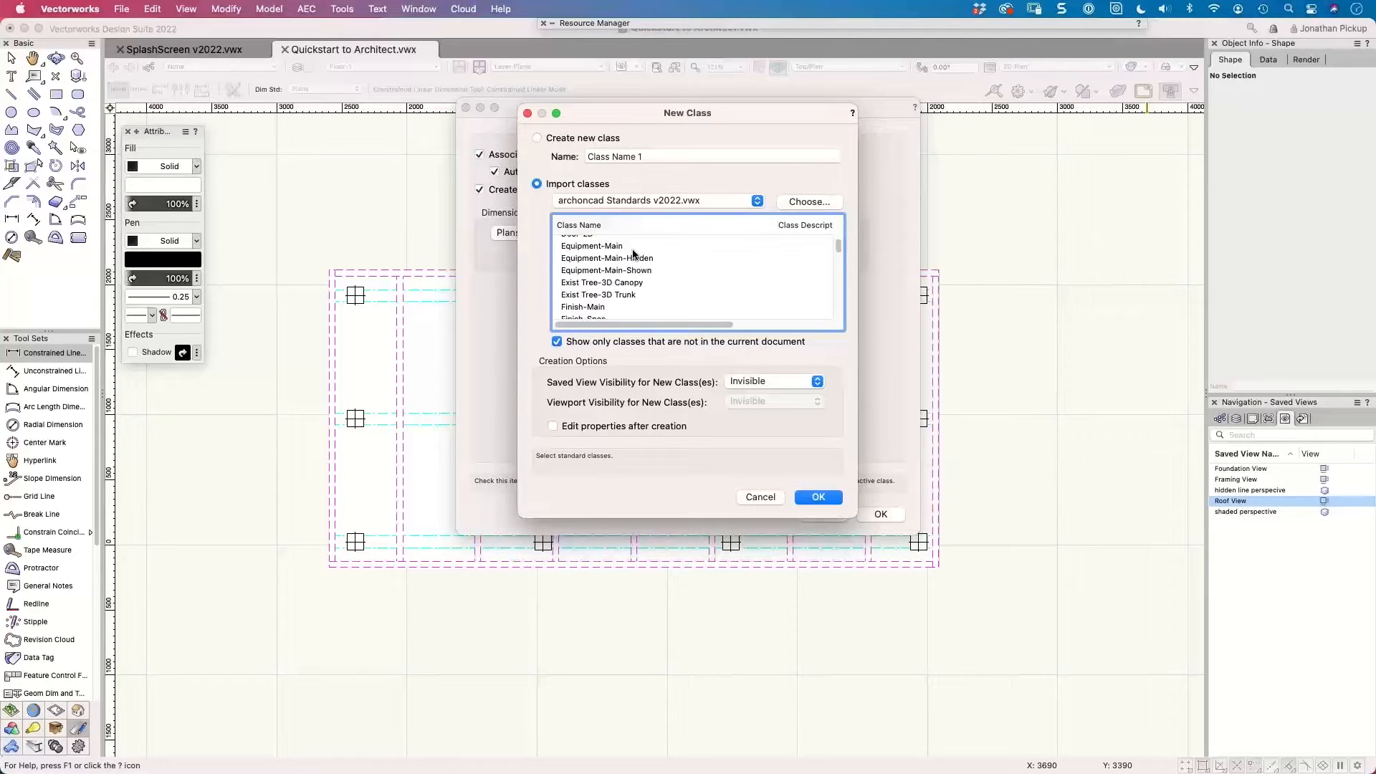
{"action": "scroll", "coordinate": [634, 253], "scroll_direction": "down", "scroll_amount": 1}
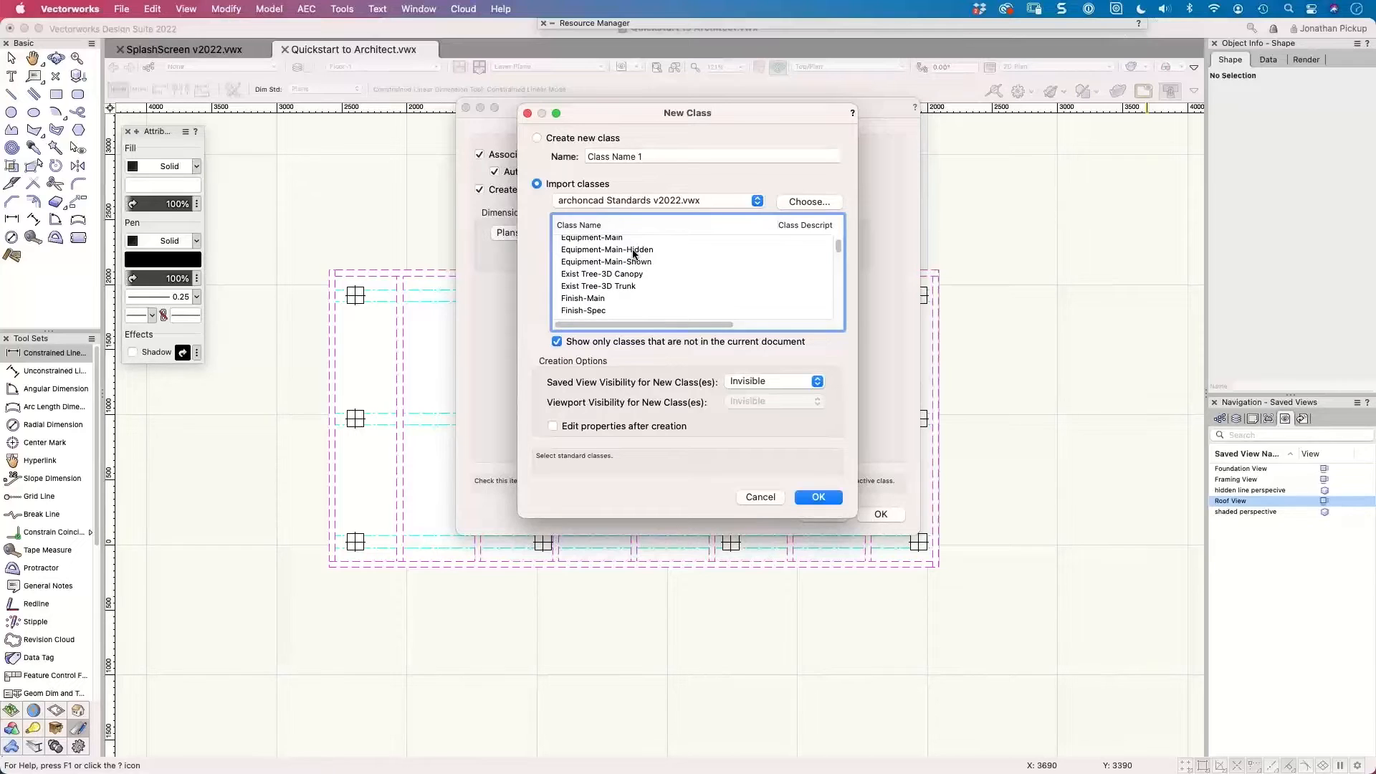
{"action": "scroll", "coordinate": [633, 253], "scroll_direction": "down", "scroll_amount": 1}
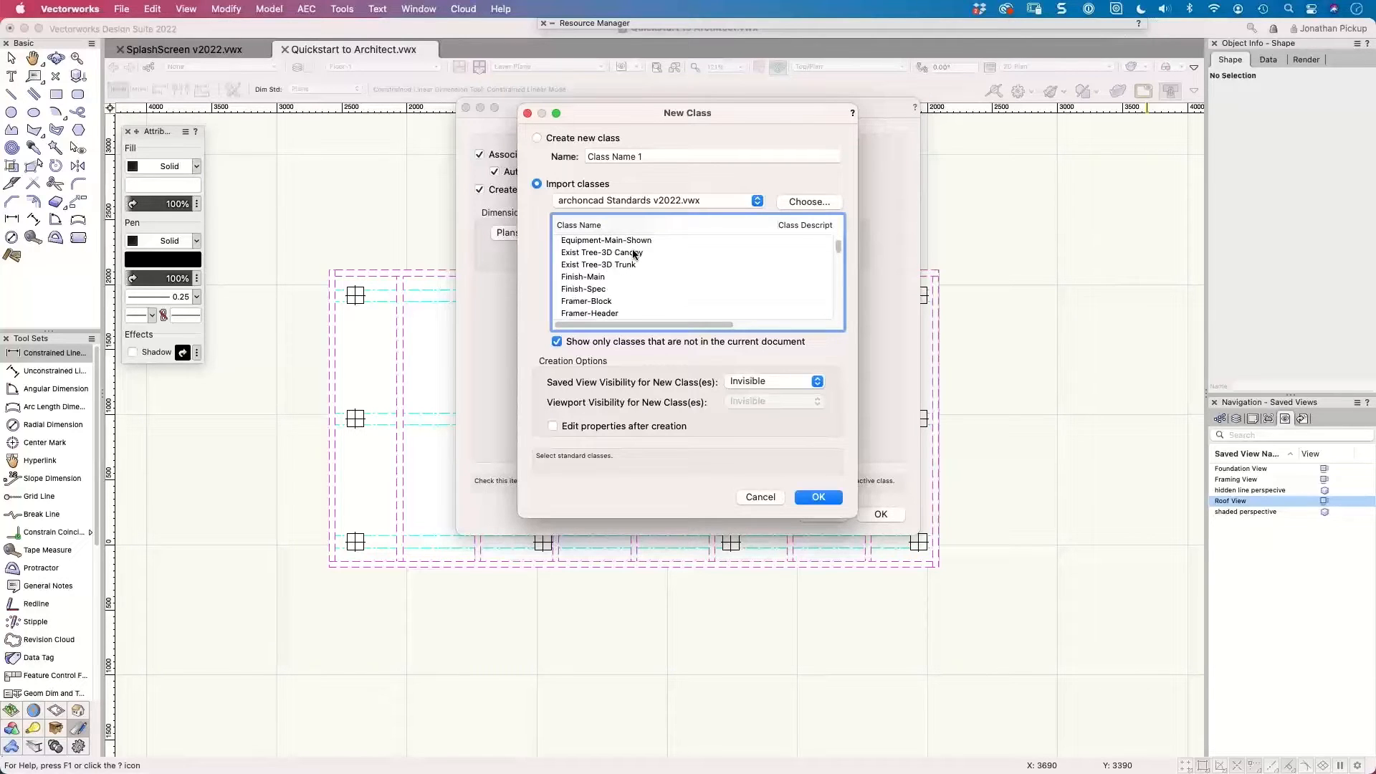
{"action": "scroll", "coordinate": [633, 250], "scroll_direction": "down", "scroll_amount": 3}
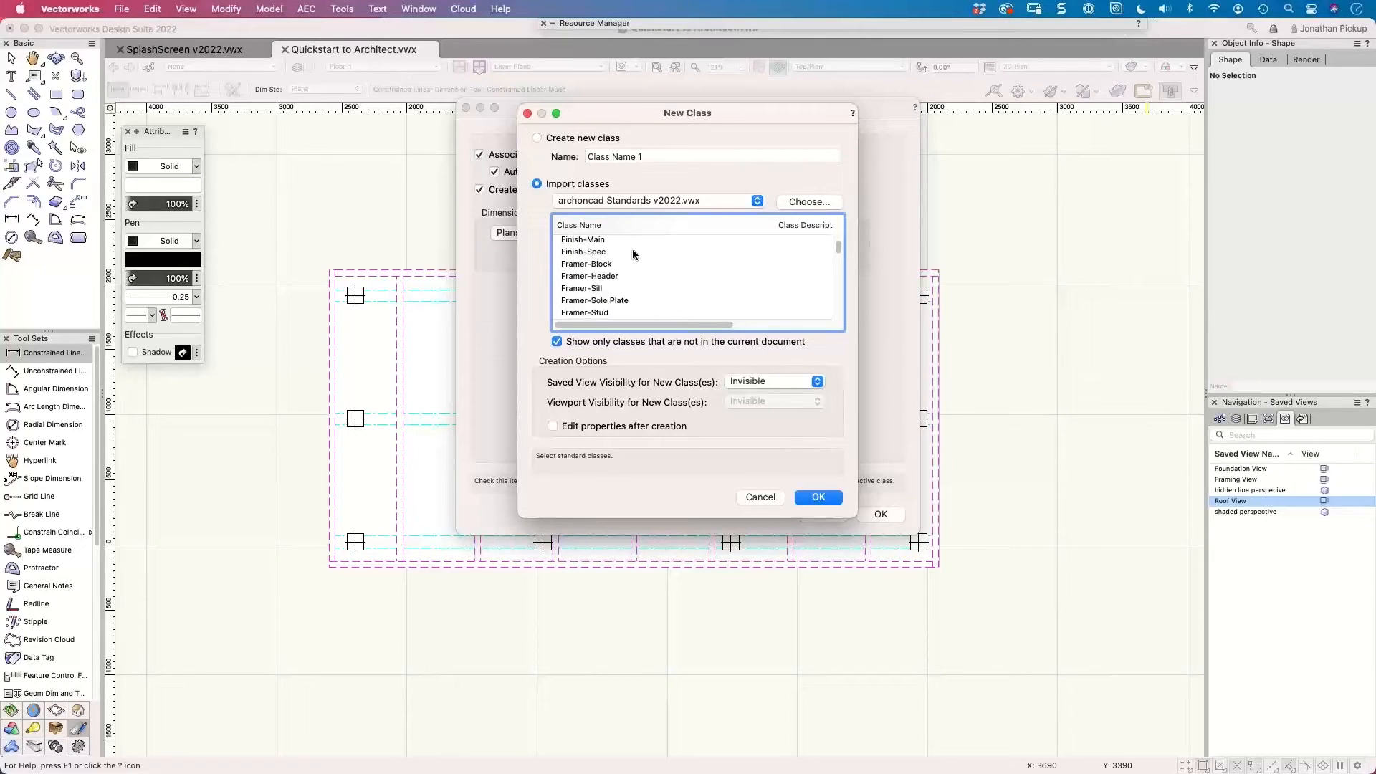
{"action": "scroll", "coordinate": [633, 250], "scroll_direction": "down", "scroll_amount": 8}
{"action": "left_click", "coordinate": [640, 307]}
{"action": "scroll", "coordinate": [640, 292], "scroll_direction": "down", "scroll_amount": 2}
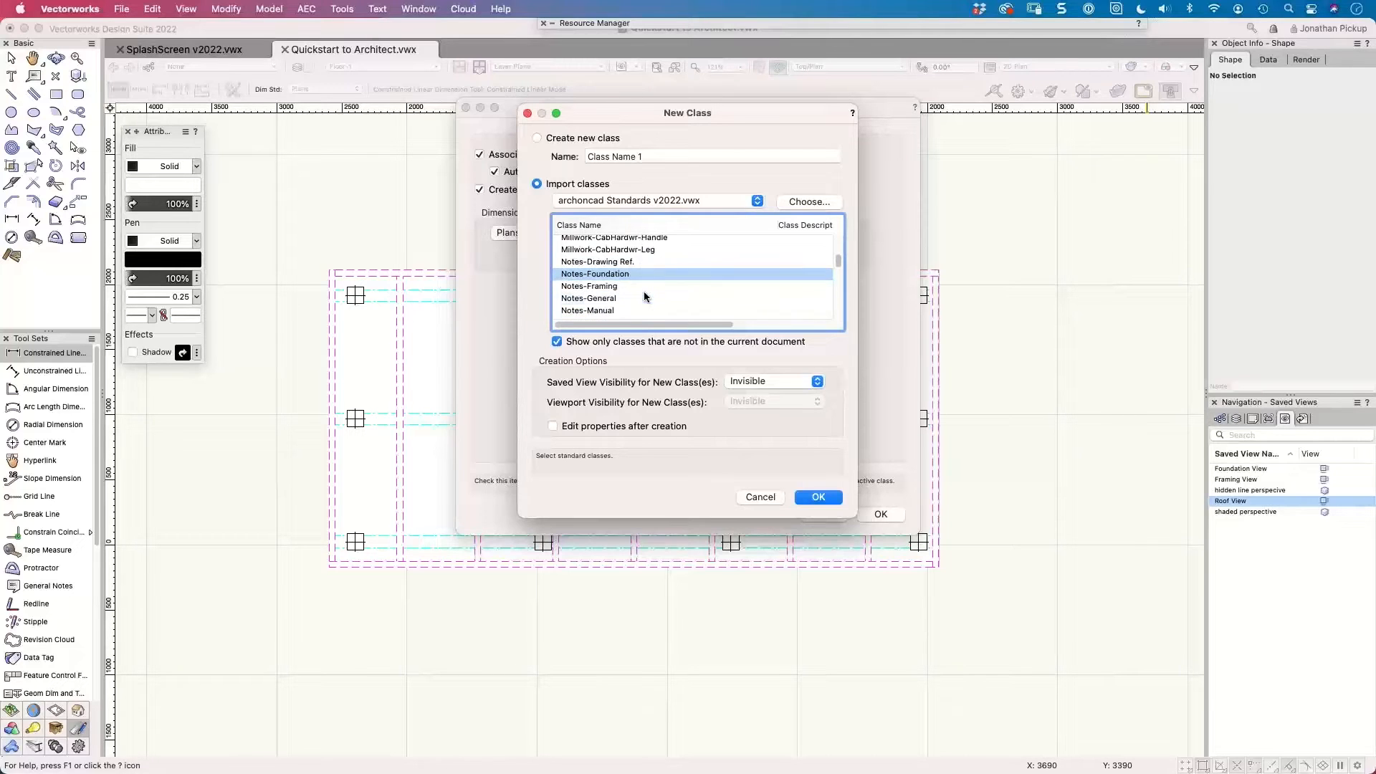
{"action": "scroll", "coordinate": [629, 282], "scroll_direction": "down", "scroll_amount": 3}
{"action": "scroll", "coordinate": [629, 283], "scroll_direction": "up", "scroll_amount": 3}
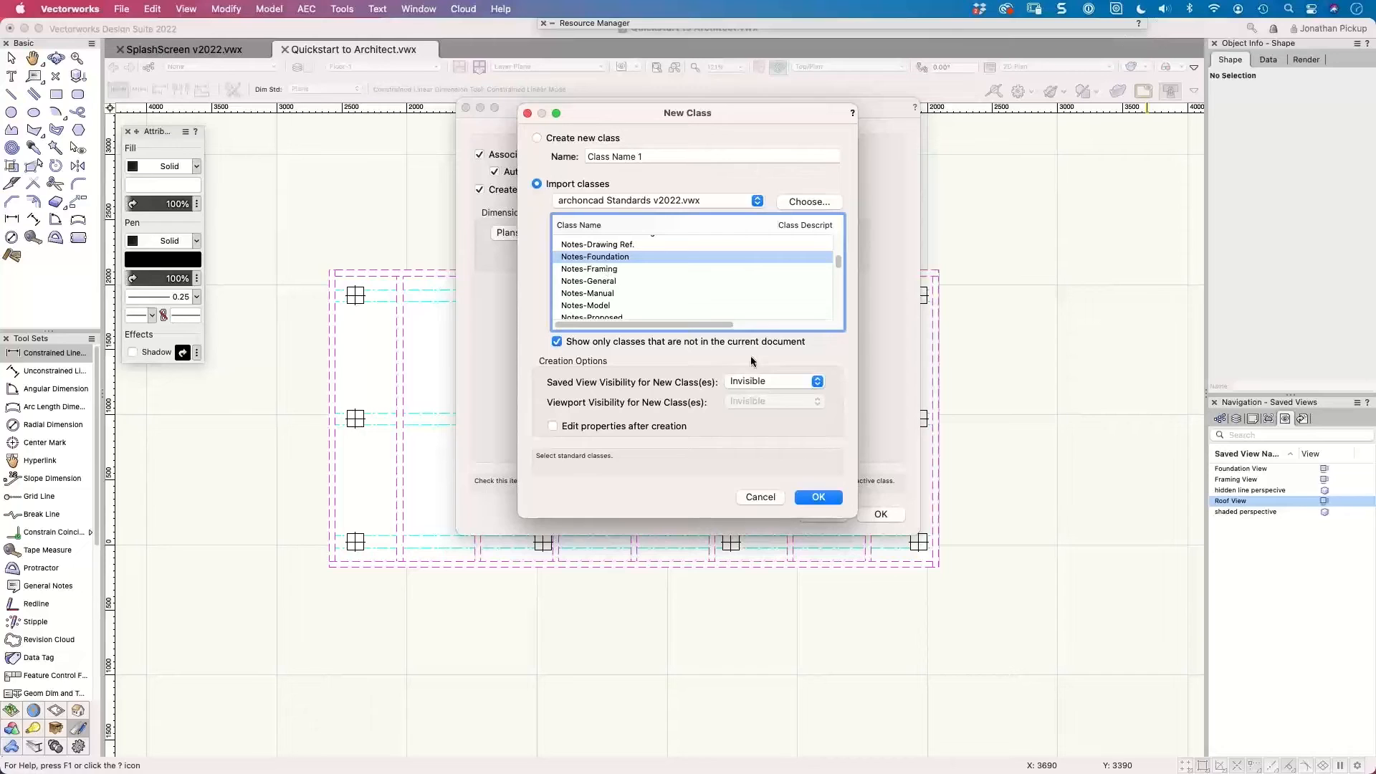
{"action": "left_click", "coordinate": [819, 497]}
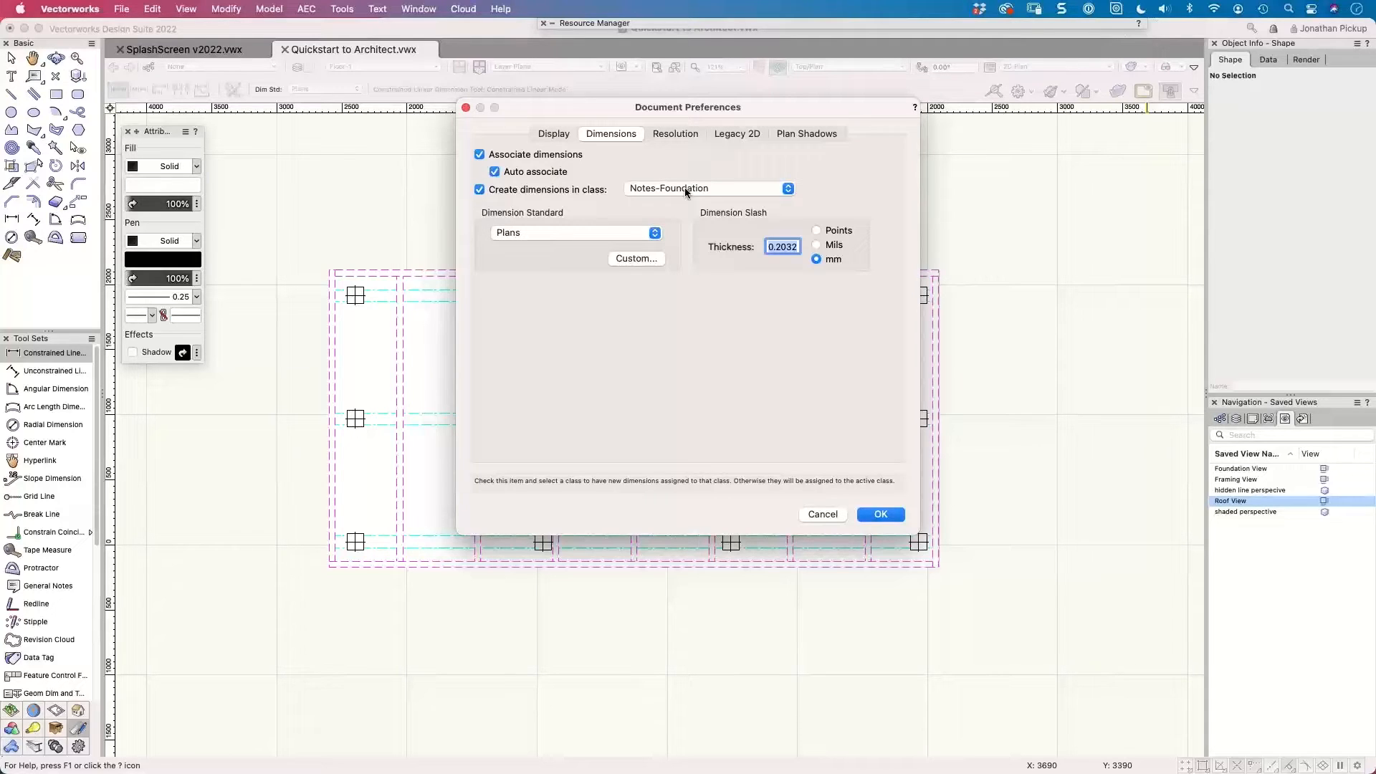
Turn off automatic creation of dimensions in a preset class and accept the document preferences.
{"action": "left_click", "coordinate": [519, 190]}
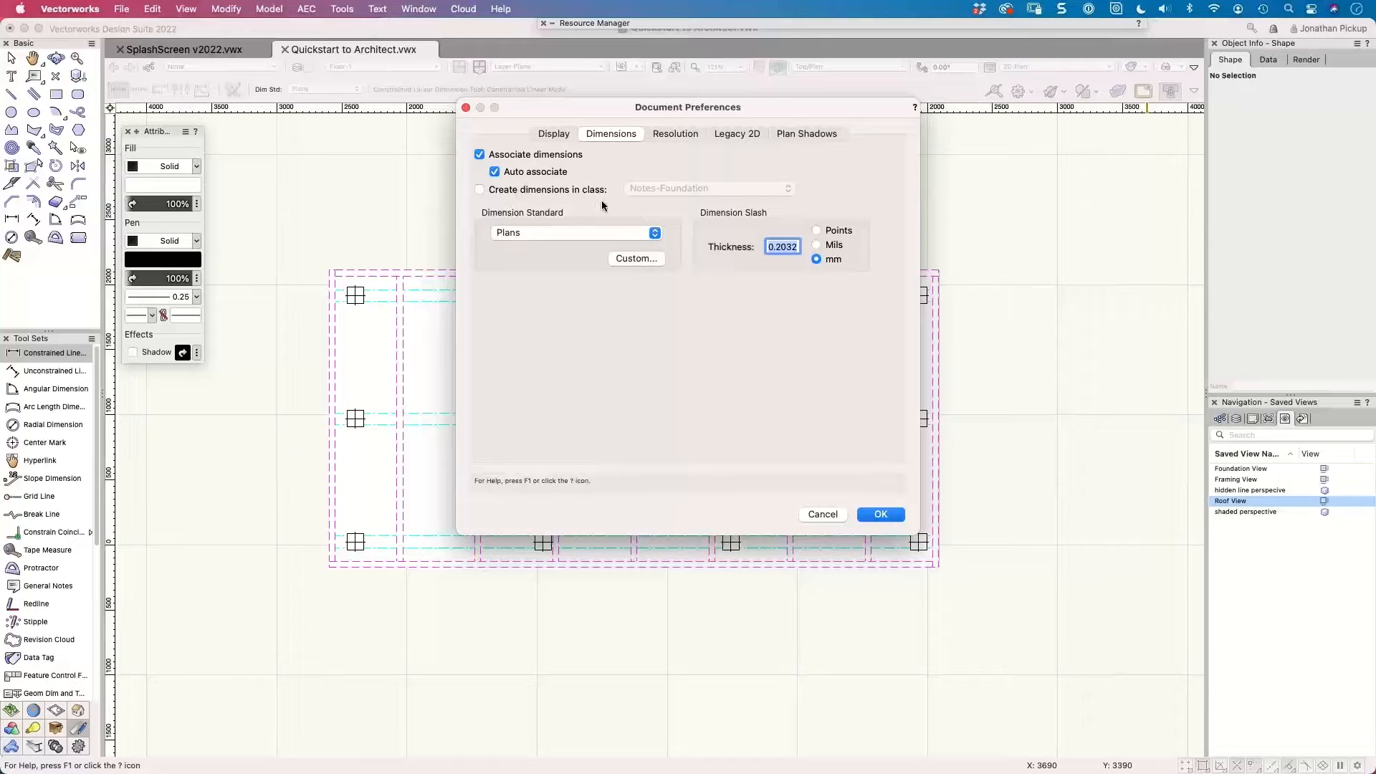
{"action": "left_click", "coordinate": [882, 514]}
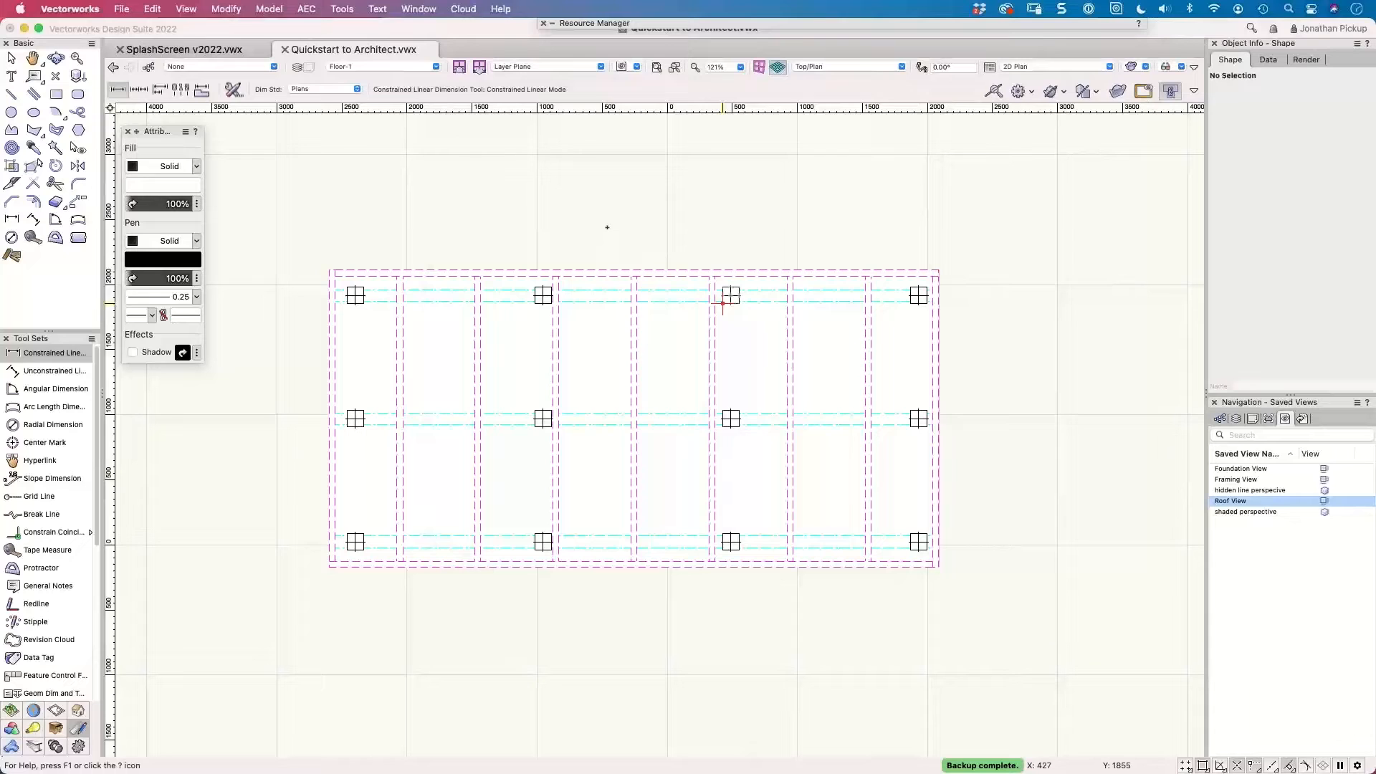
Make Notes-Foundation the active class.
{"action": "left_click", "coordinate": [259, 66]}
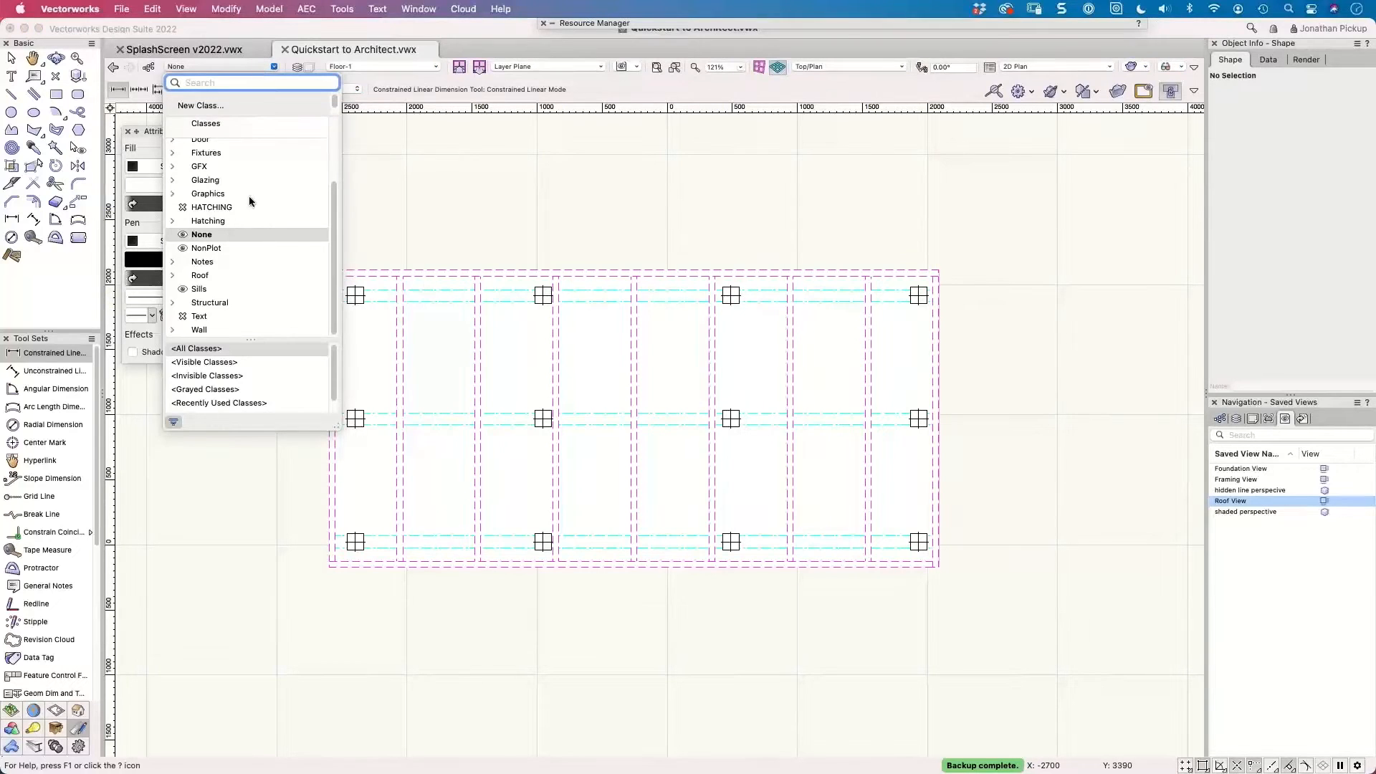
{"action": "left_click", "coordinate": [172, 262]}
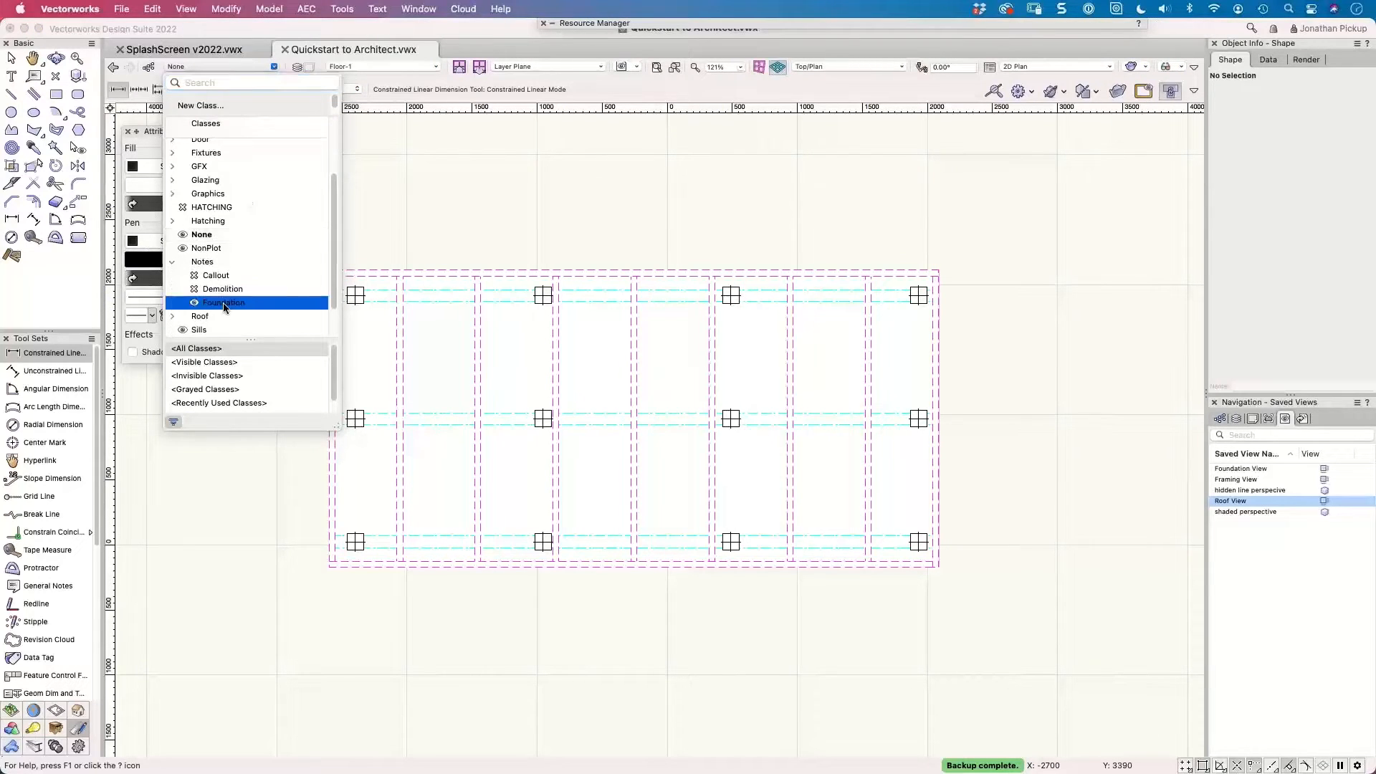
{"action": "left_click", "coordinate": [224, 303]}
Dimension the foundation plan's overall length above the outline and its overall depth along the left side.
{"action": "left_click", "coordinate": [329, 269]}
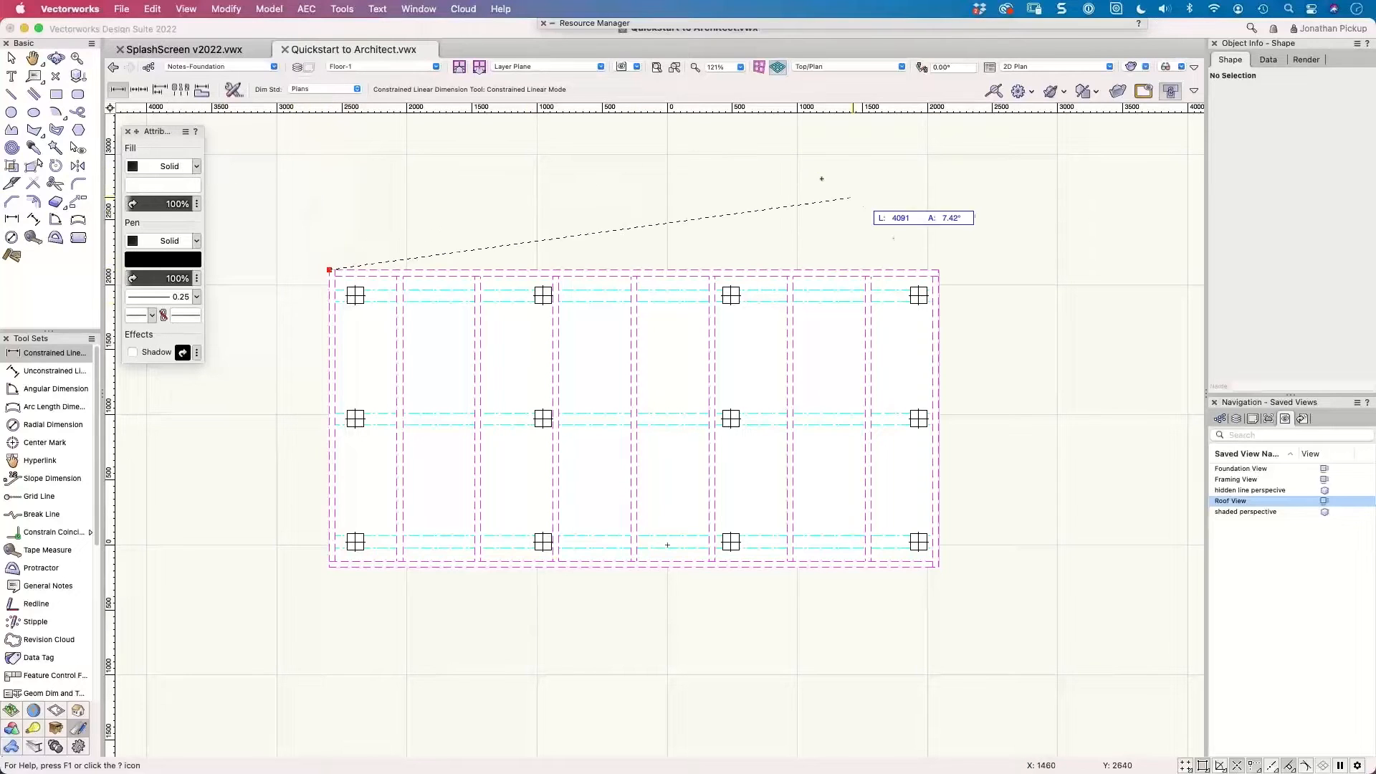
{"action": "left_click", "coordinate": [938, 270]}
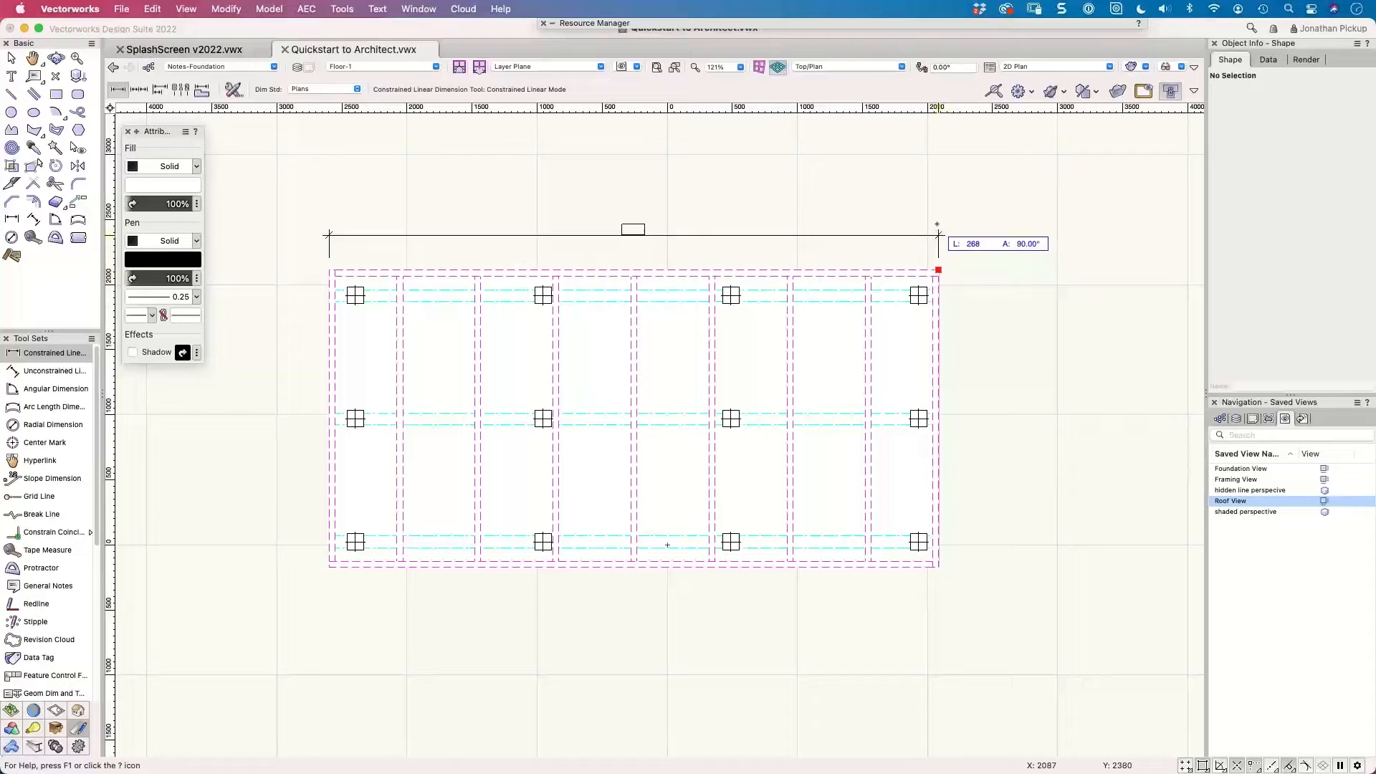
{"action": "left_click", "coordinate": [938, 210]}
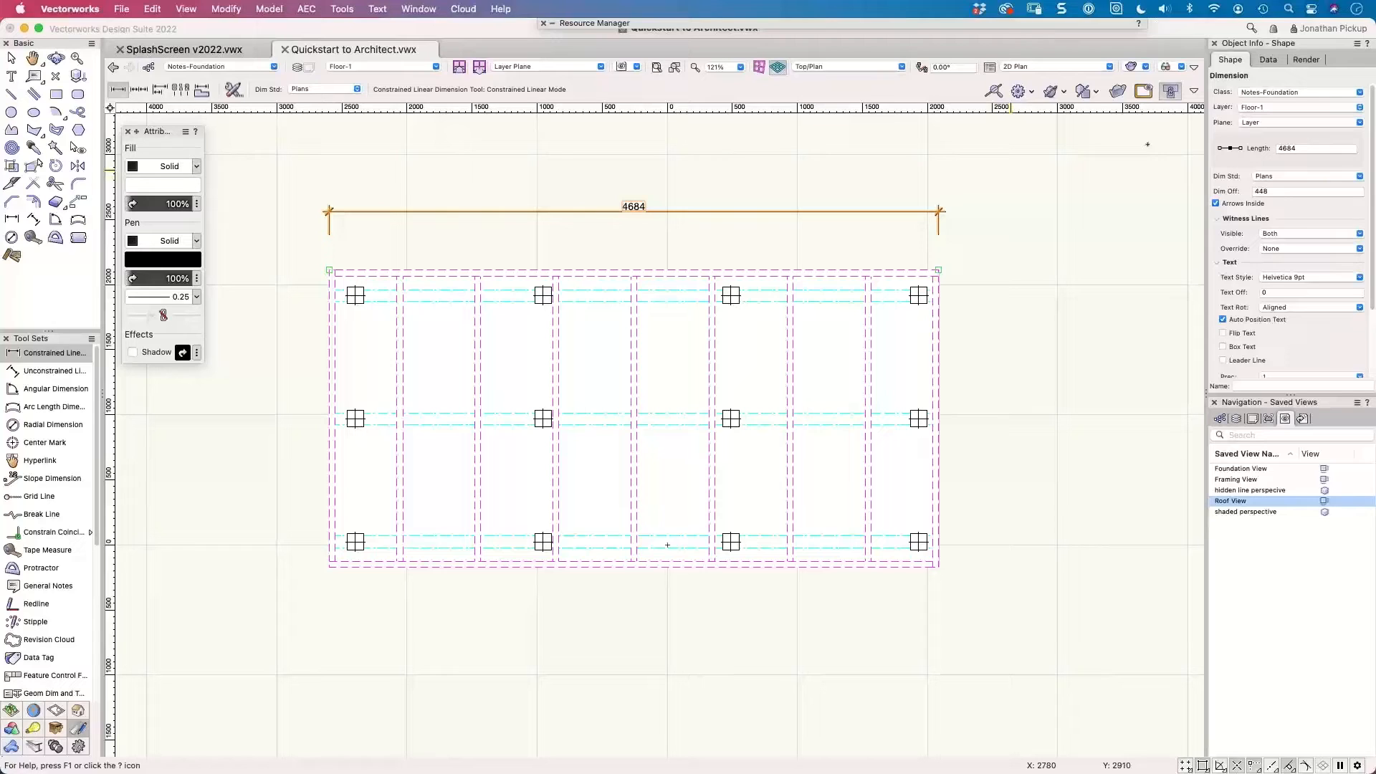
{"action": "left_click", "coordinate": [329, 270]}
{"action": "left_click", "coordinate": [329, 567]}
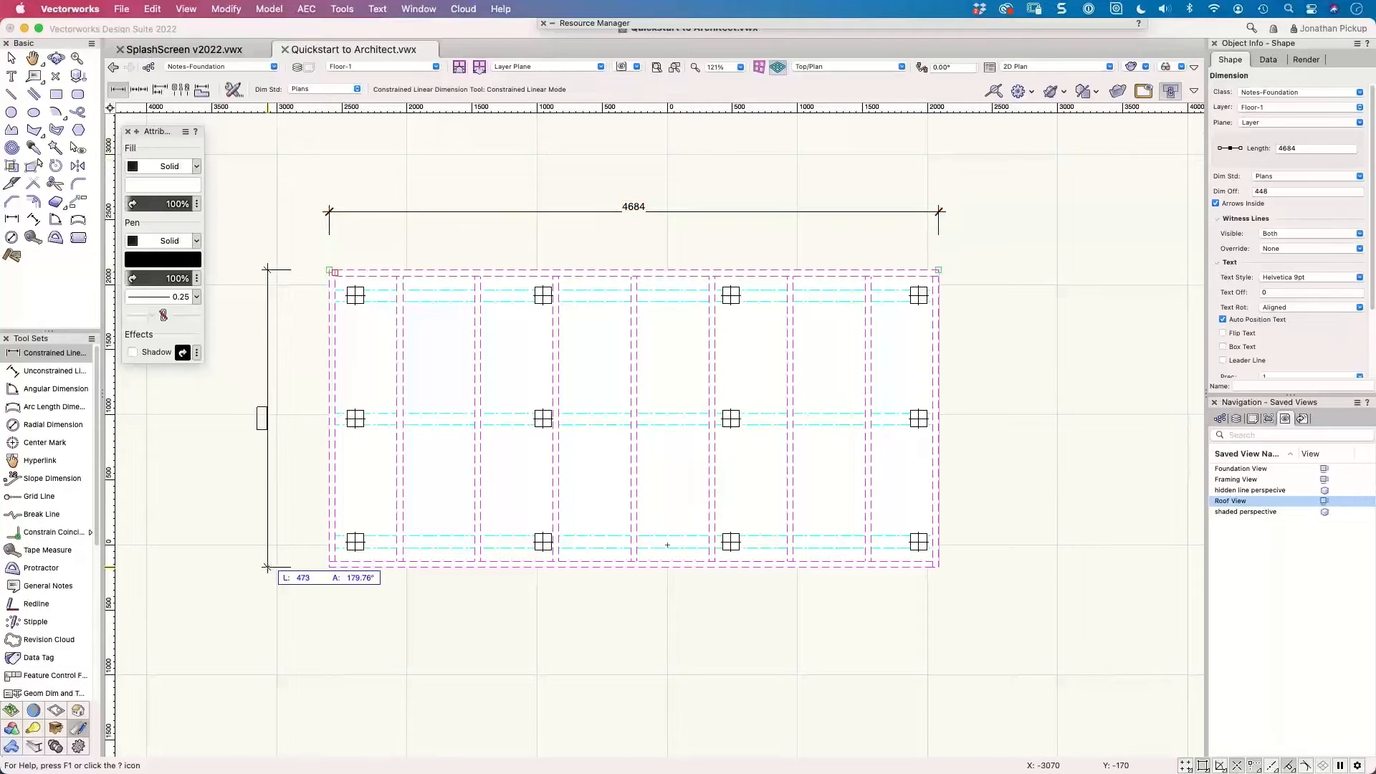
{"action": "left_click", "coordinate": [268, 567]}
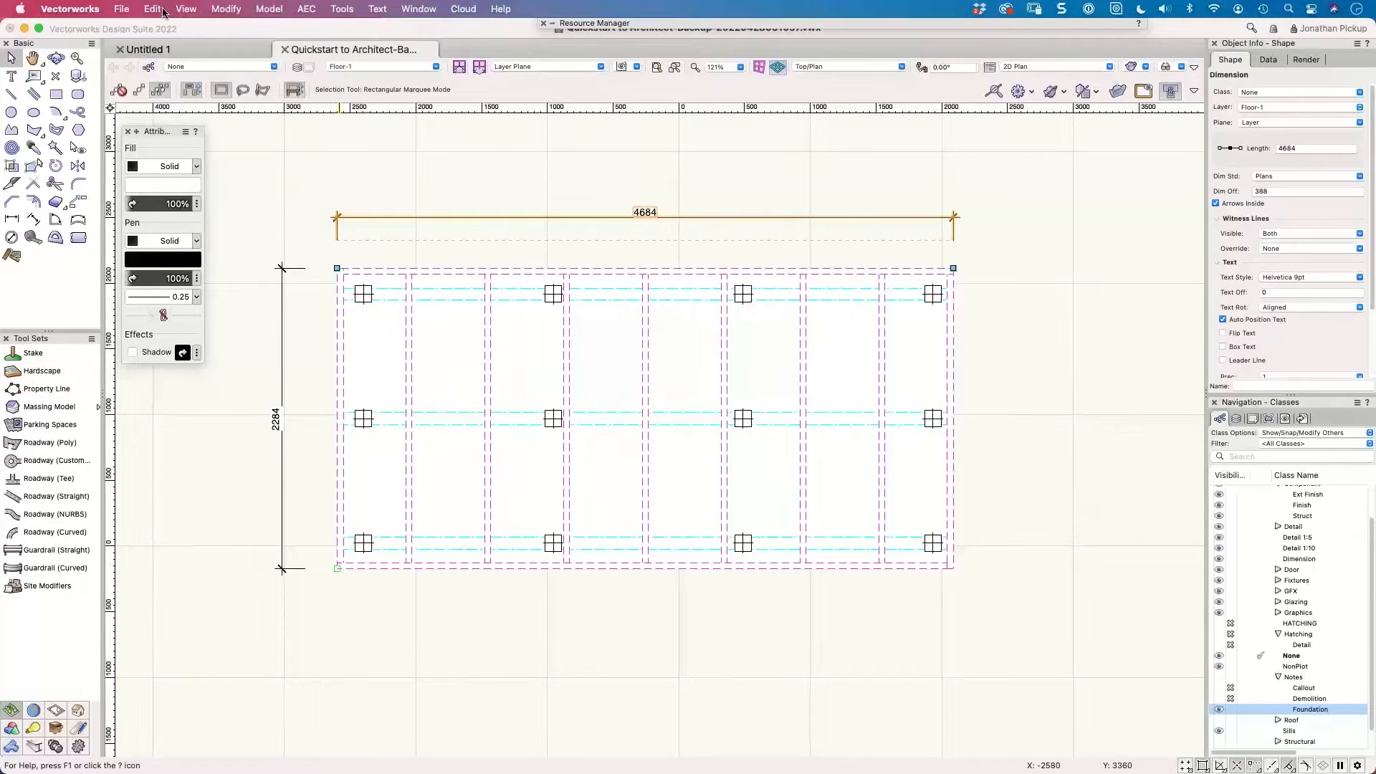
Draw a trial rectangle about 6320 by 3940 mm around the dimensioned foundation plan, and undo it.
{"action": "left_click", "coordinate": [186, 9]}
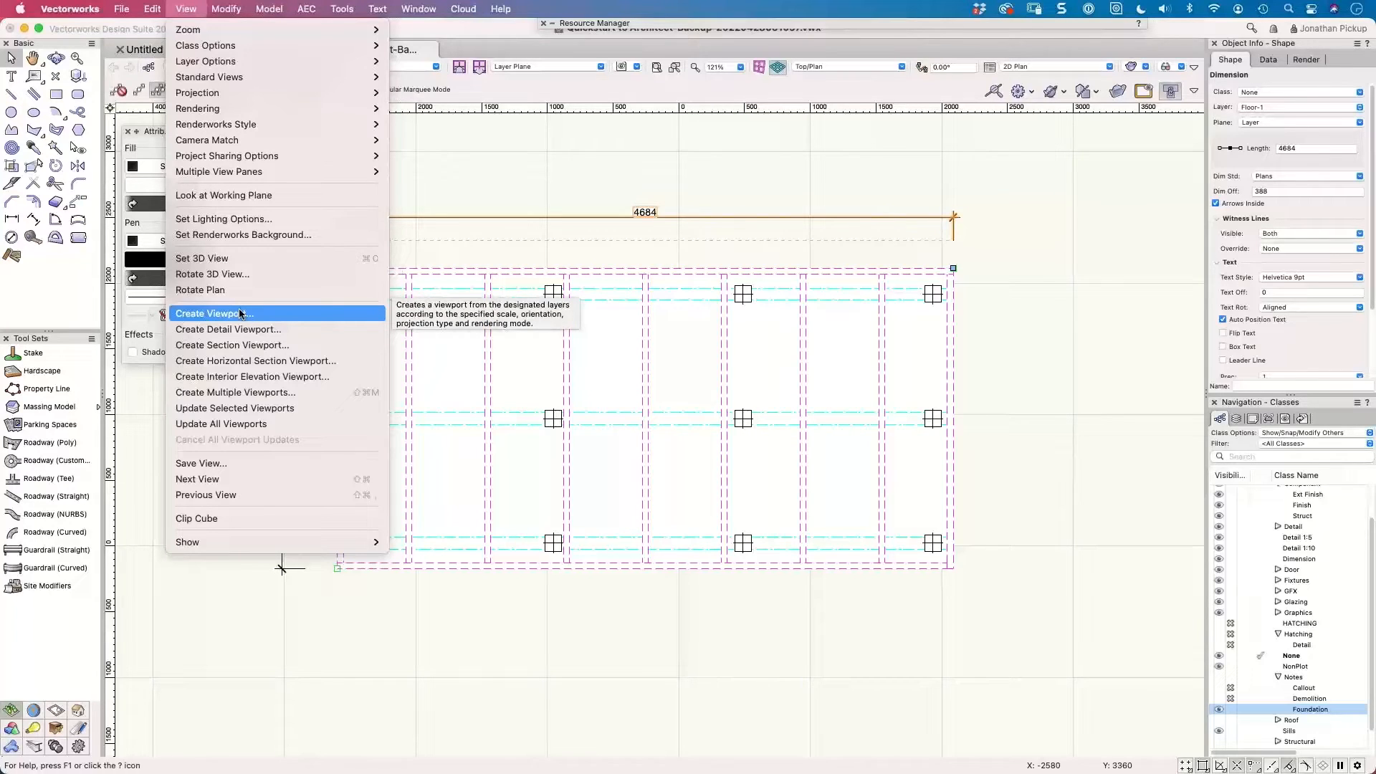
{"action": "key", "text": "Escape"}
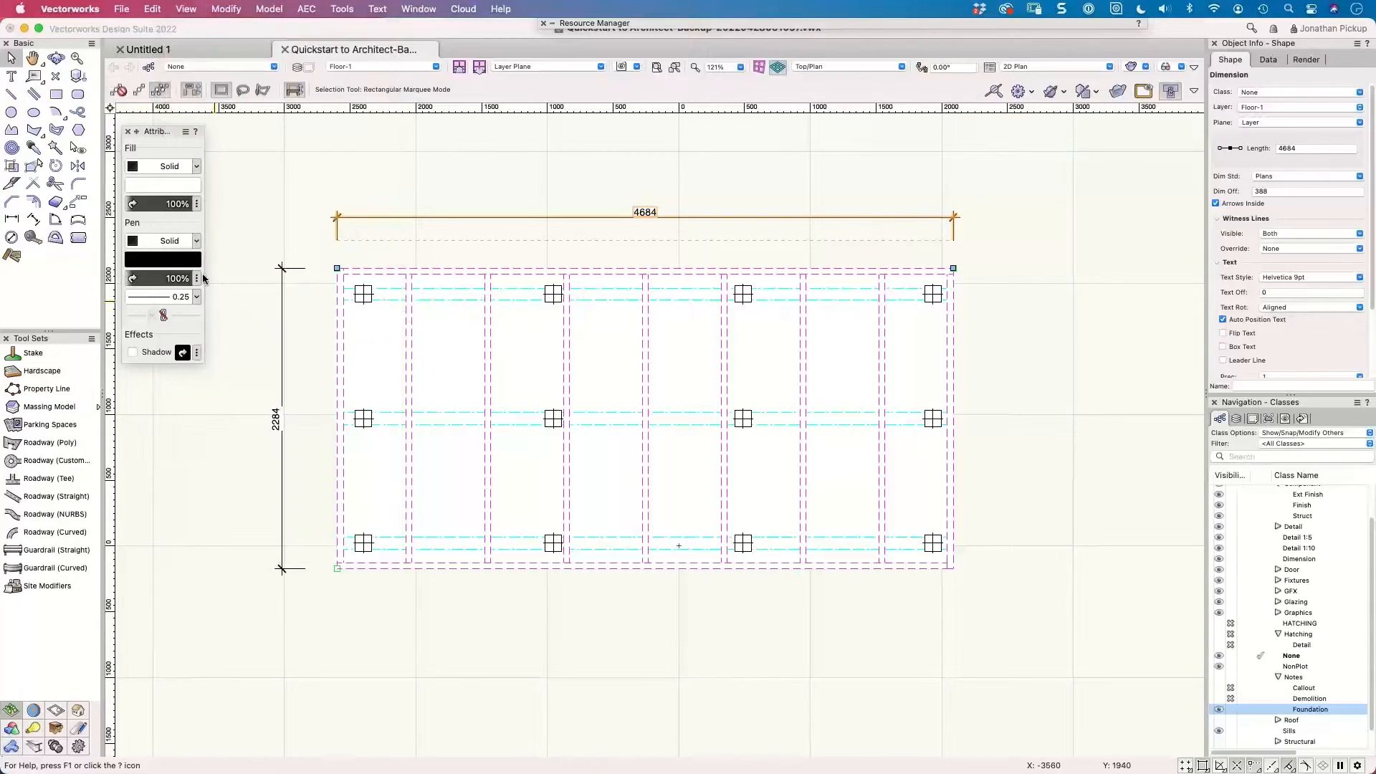
{"action": "left_click", "coordinate": [55, 93]}
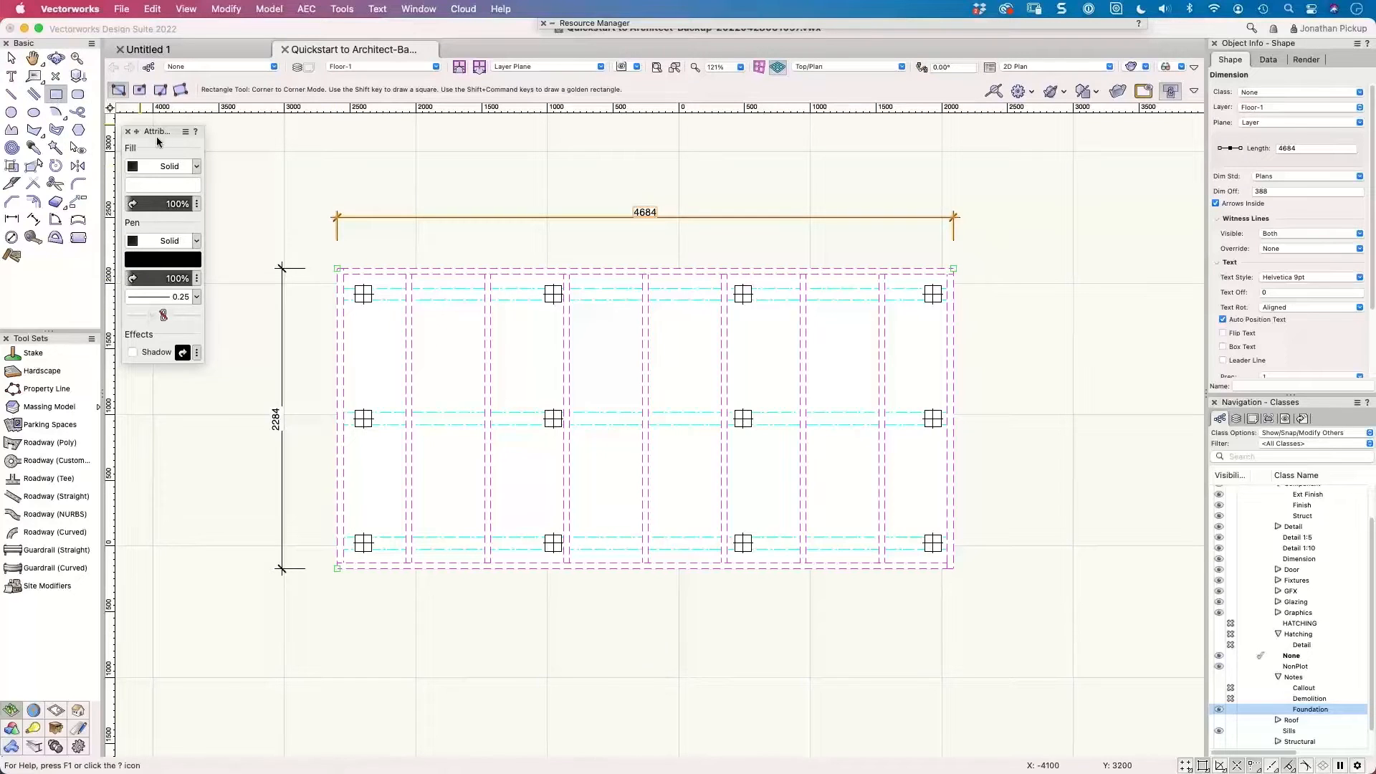
{"action": "left_click", "coordinate": [233, 155]}
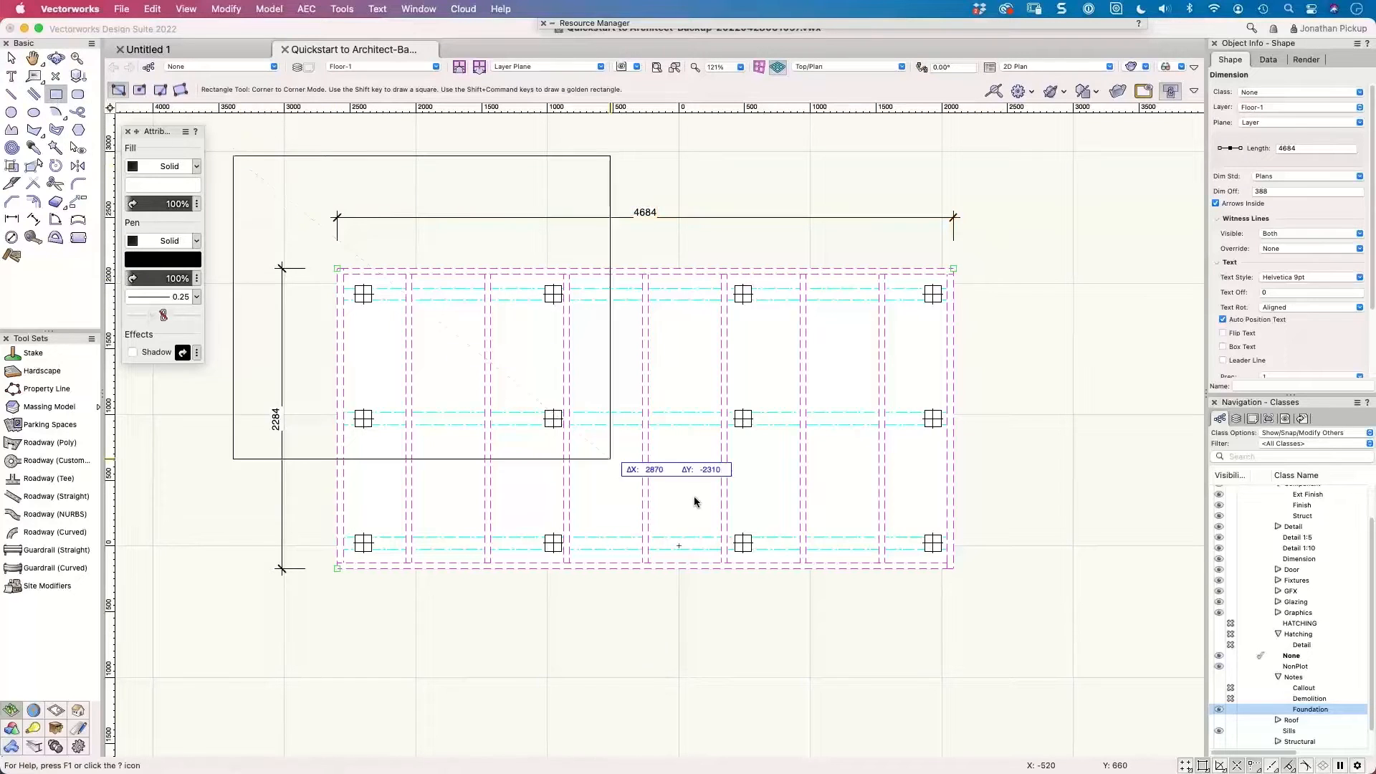
{"action": "left_click", "coordinate": [1063, 673]}
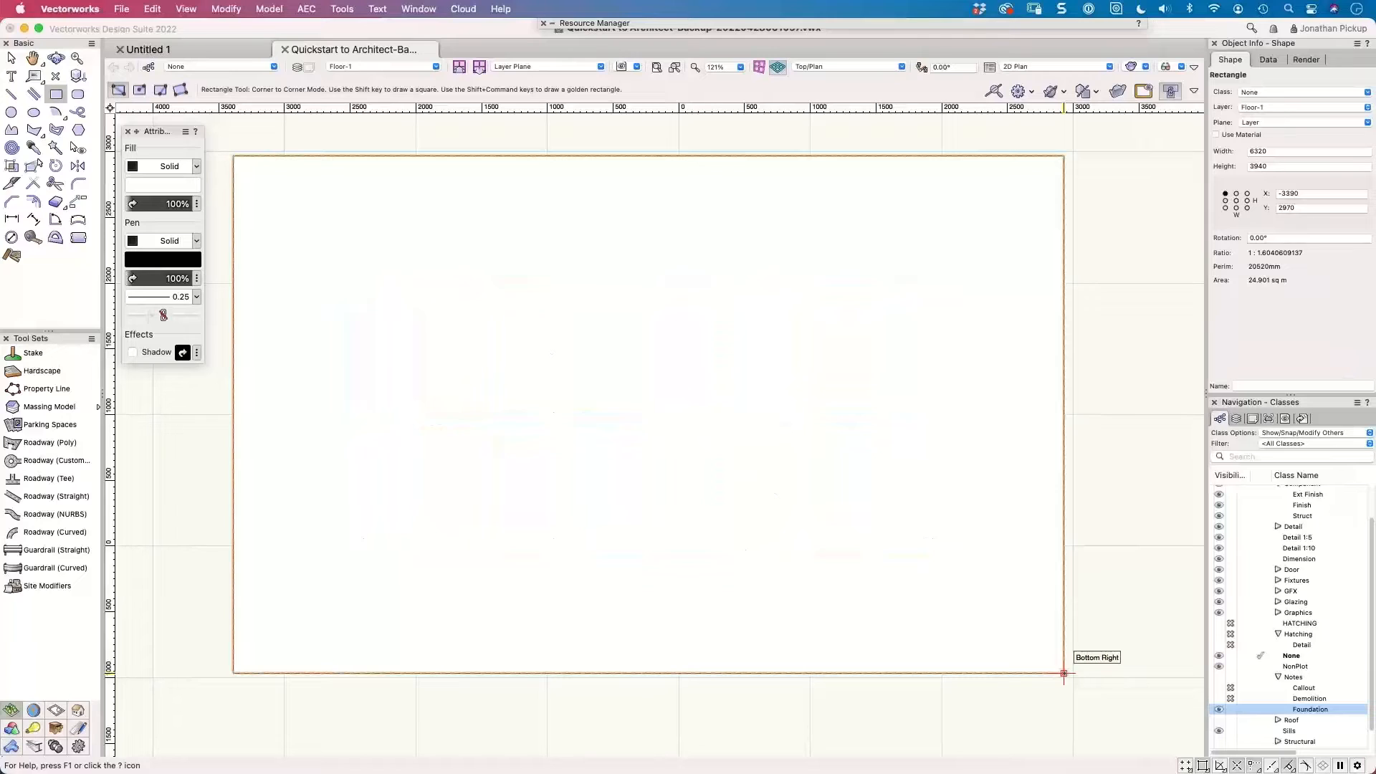
{"action": "key", "text": "super+z"}
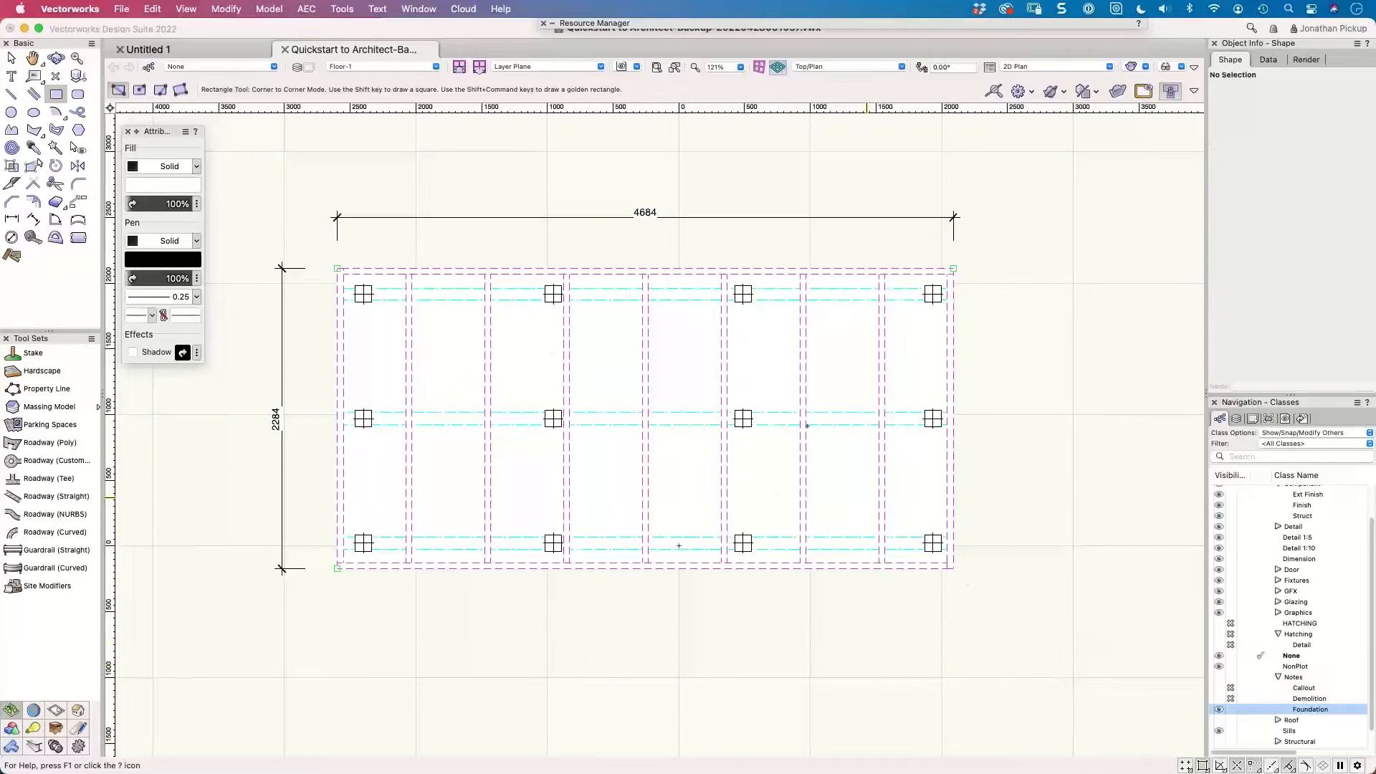
Start creating a viewport of the foundation plan, name it Foundation Plan and copy that name.
{"action": "left_click", "coordinate": [186, 9]}
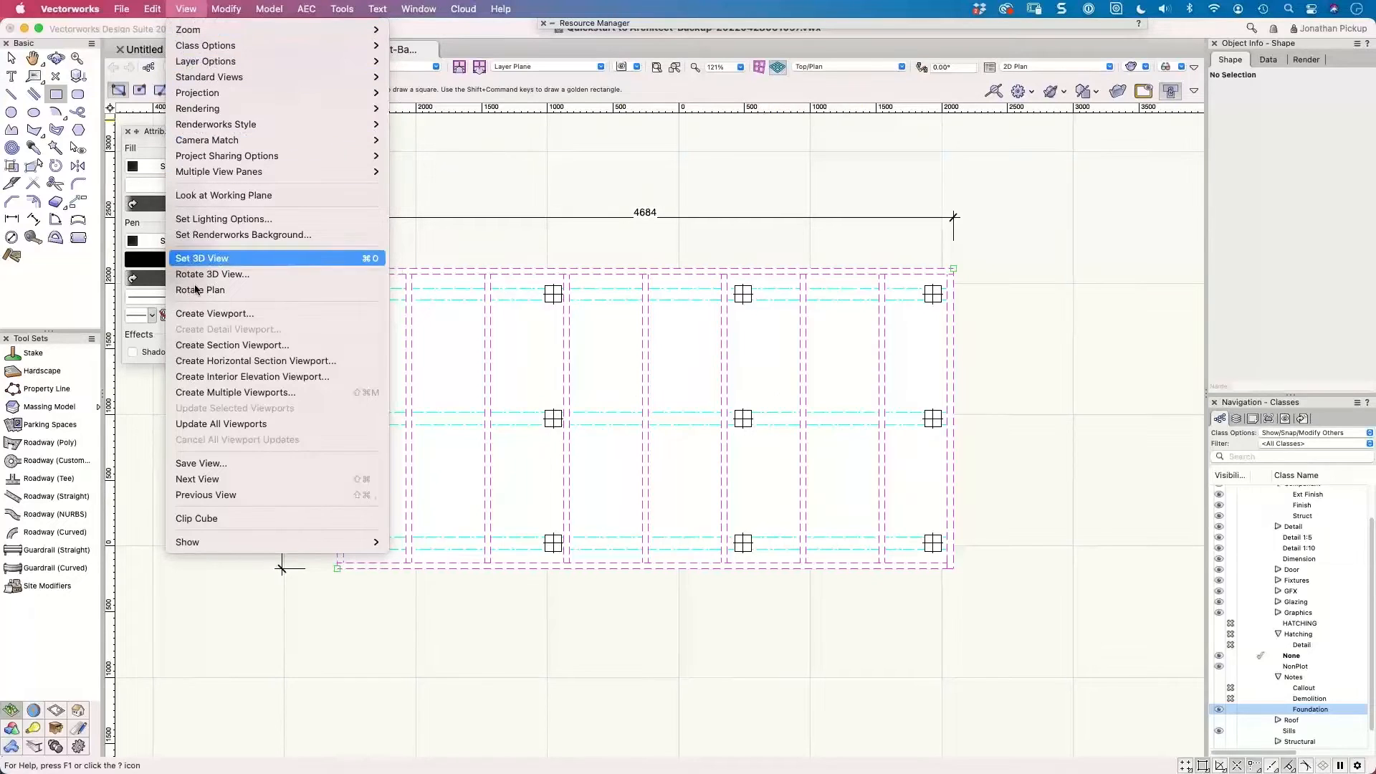
{"action": "left_click", "coordinate": [196, 316]}
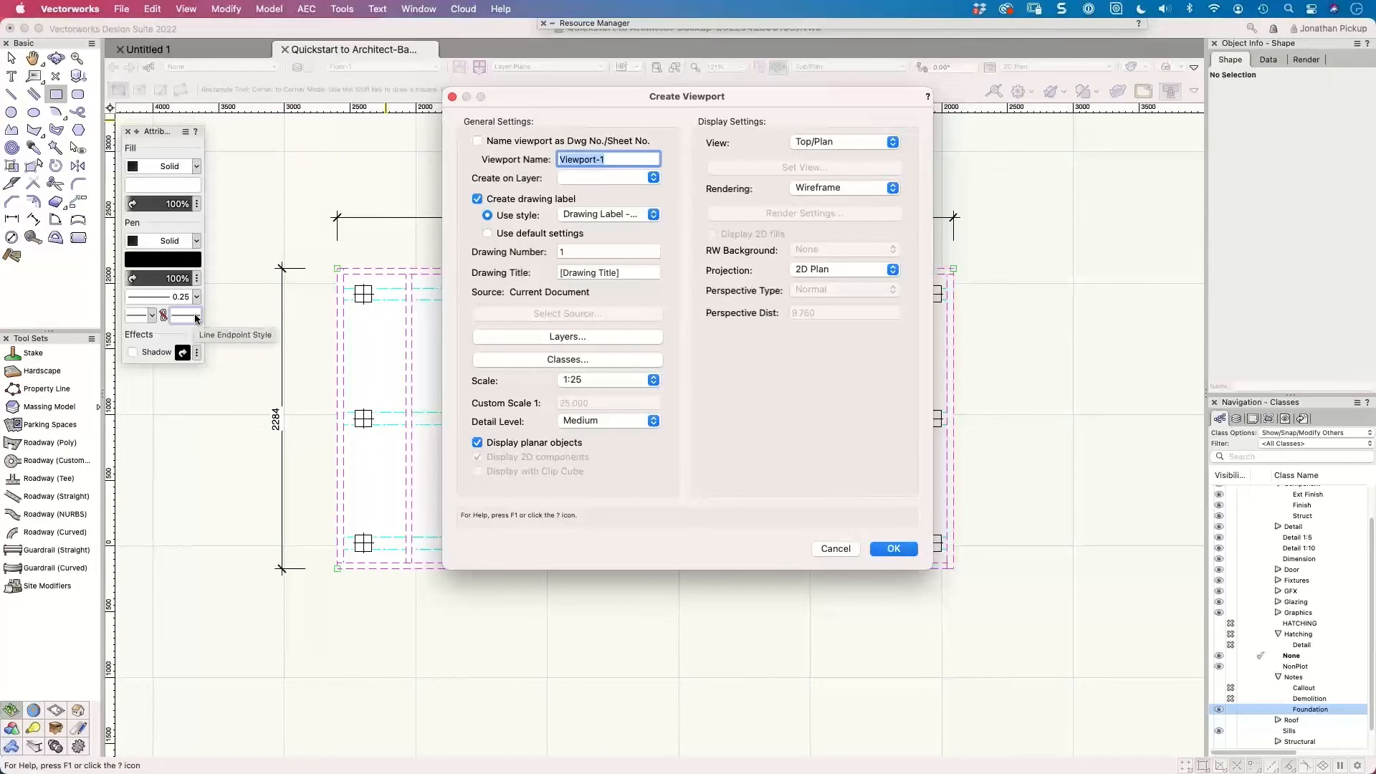
{"action": "type", "text": "Froundation"}
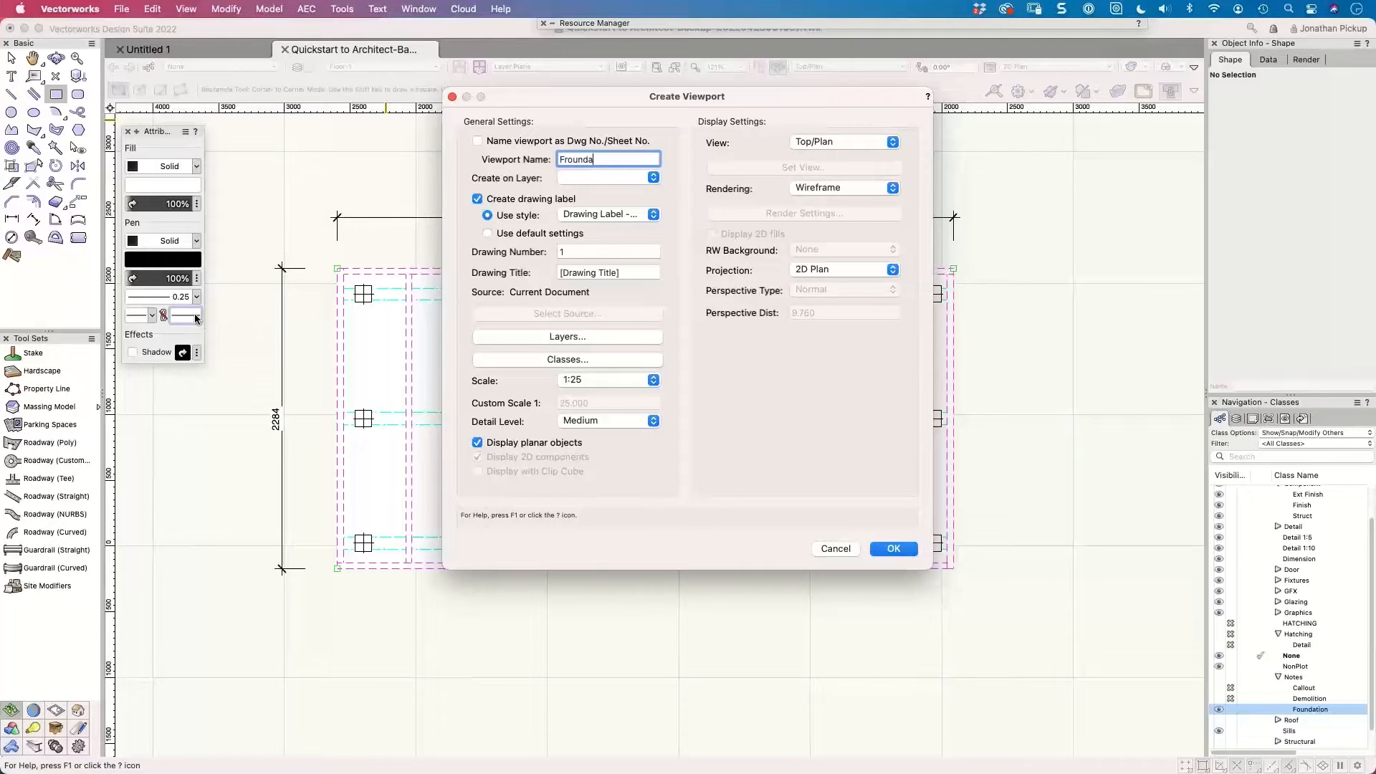
{"action": "key", "text": "BackSpace"}
{"action": "key", "text": "BackSpace"}
{"action": "key", "text": "BackSpace"}
{"action": "key", "text": "BackSpace"}
{"action": "key", "text": "BackSpace"}
{"action": "key", "text": "BackSpace"}
{"action": "key", "text": "BackSpace"}
{"action": "key", "text": "BackSpace"}
{"action": "key", "text": "BackSpace"}
{"action": "key", "text": "BackSpace"}
{"action": "key", "text": "BackSpace"}
{"action": "type", "text": "oundation Plan"}
{"action": "left_click_drag", "start_coordinate": [630, 160], "coordinate": [540, 157]}
{"action": "key", "text": "super+c"}
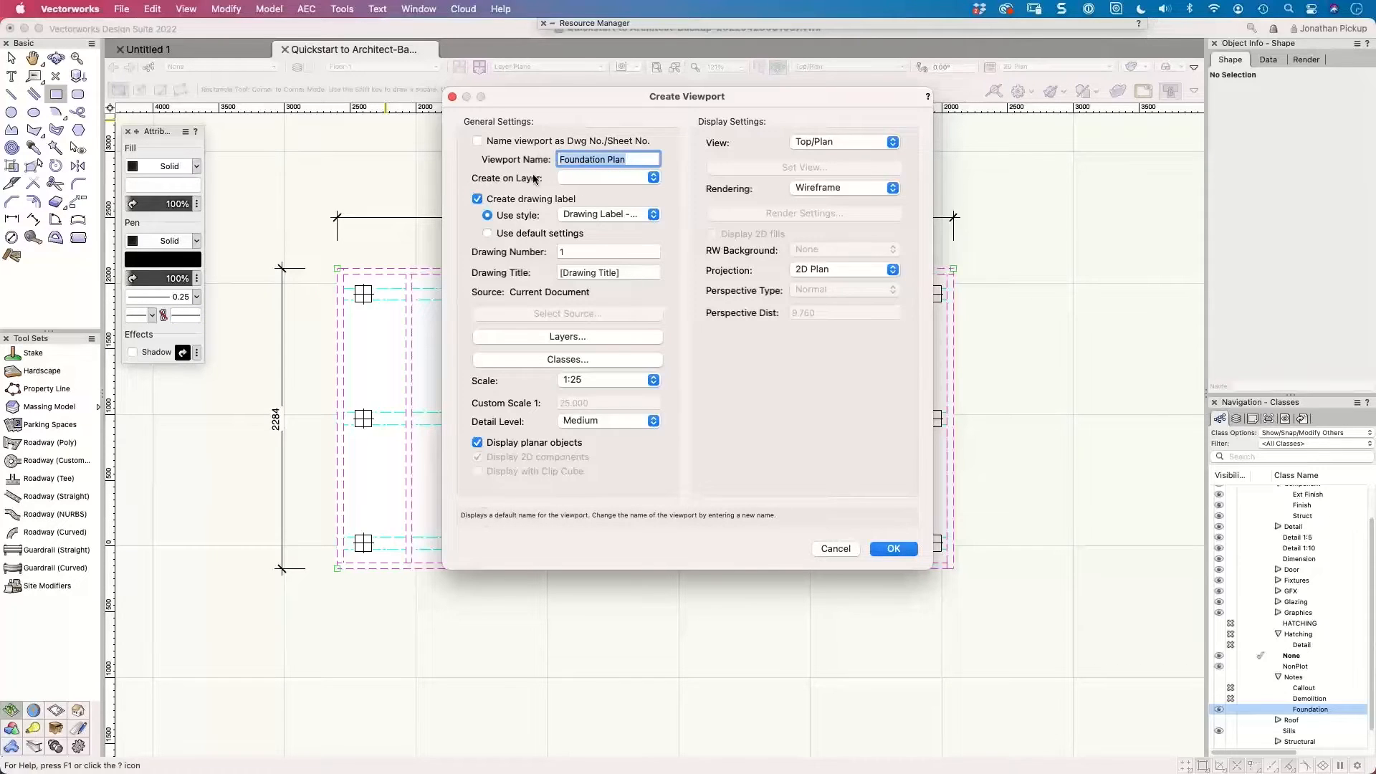
Create a new sheet layer for the viewport with sheet number 002 and title Foundation Plan.
{"action": "left_click", "coordinate": [653, 178]}
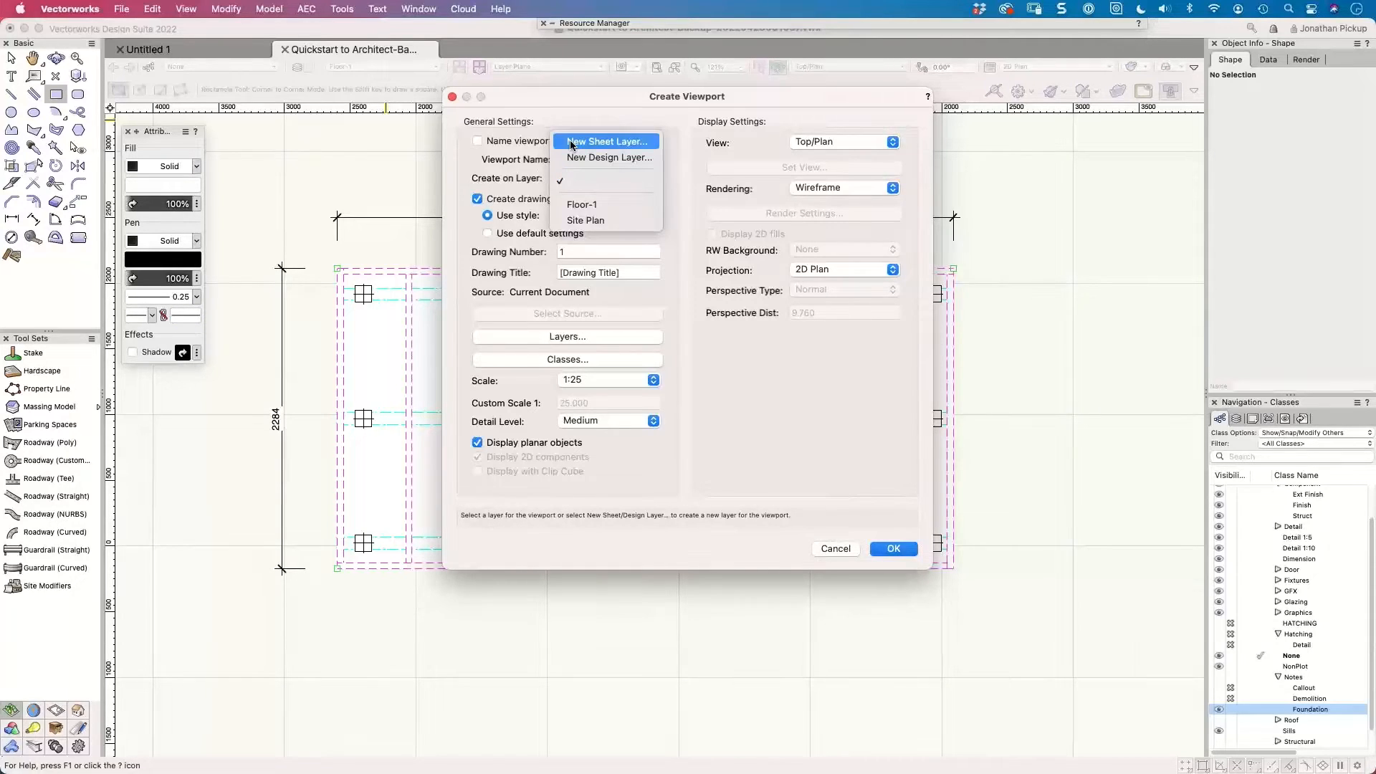
{"action": "left_click", "coordinate": [572, 142]}
{"action": "type", "text": "002"}
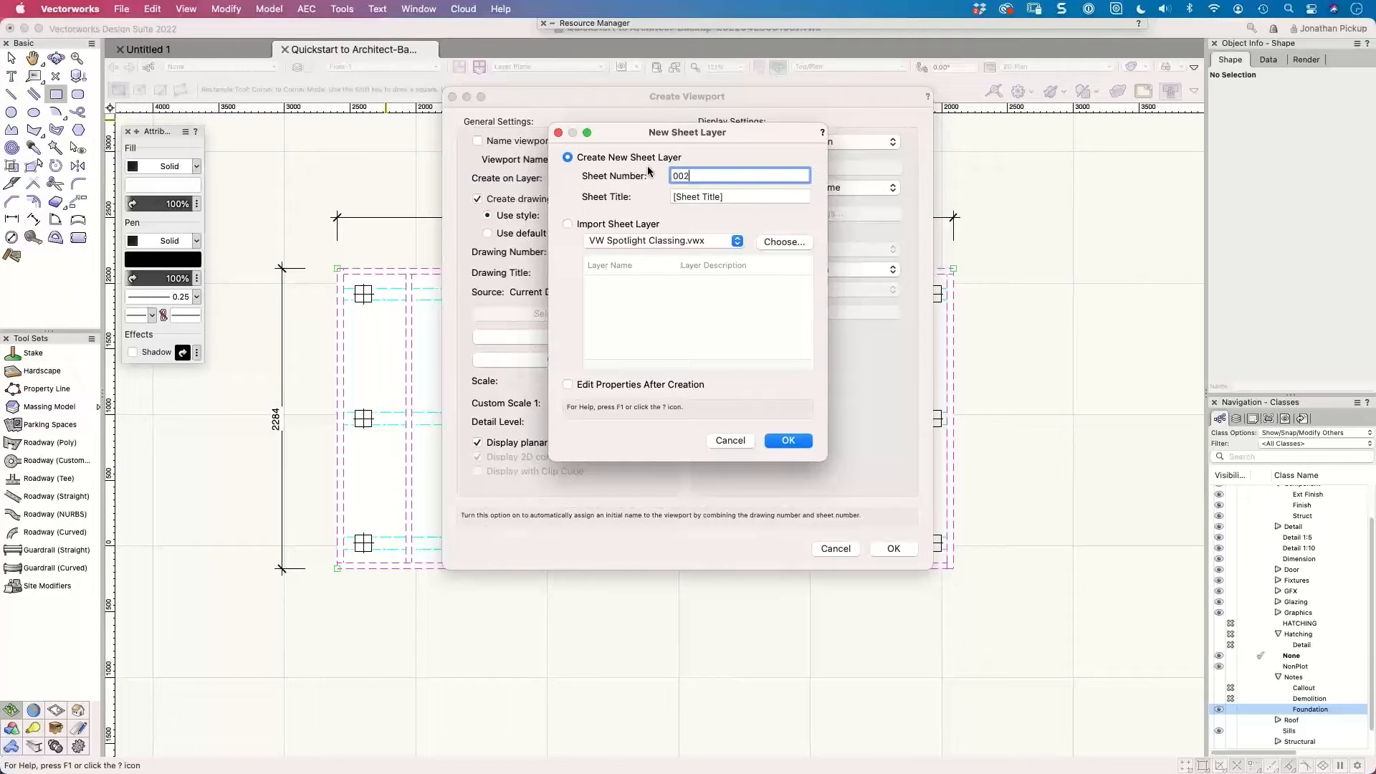
{"action": "key", "text": "Tab"}
{"action": "type", "text": "Foundation Plan"}
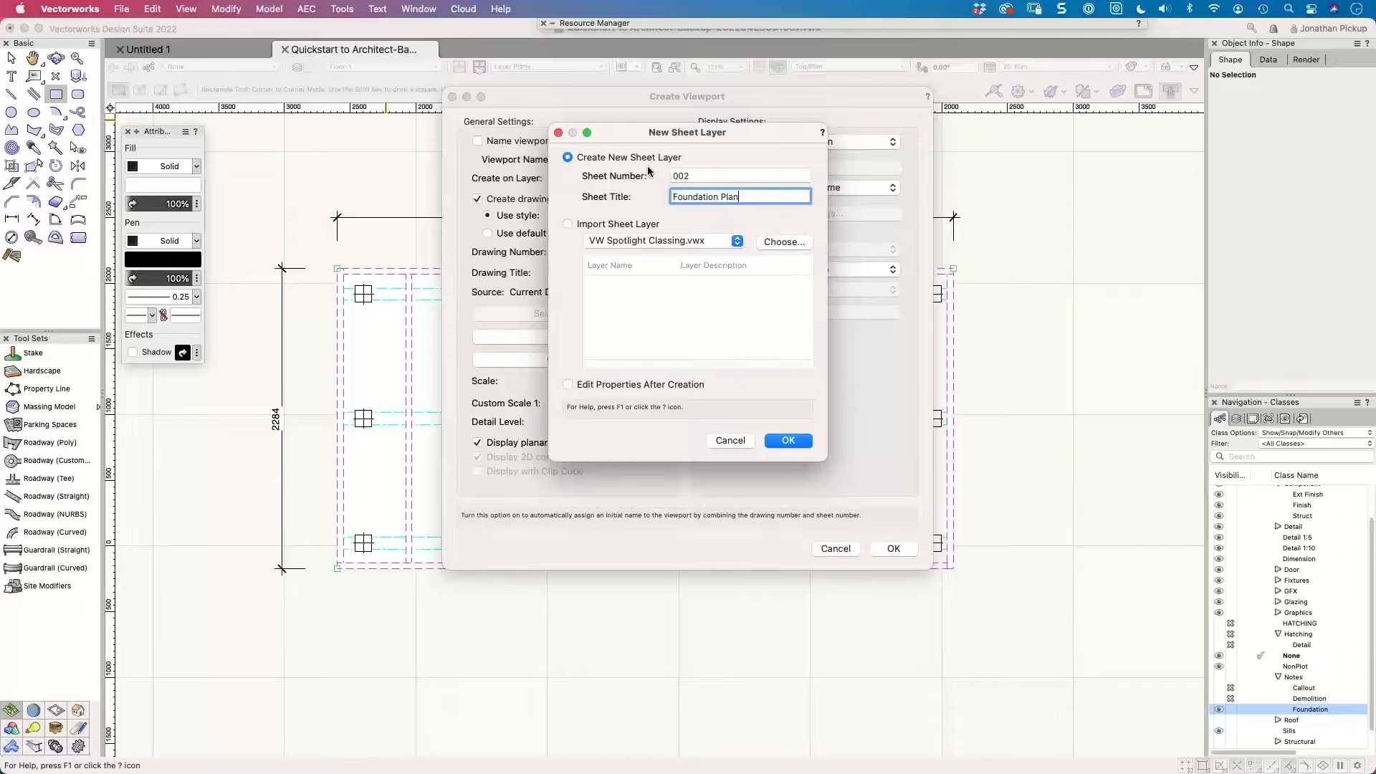
{"action": "left_click", "coordinate": [791, 440]}
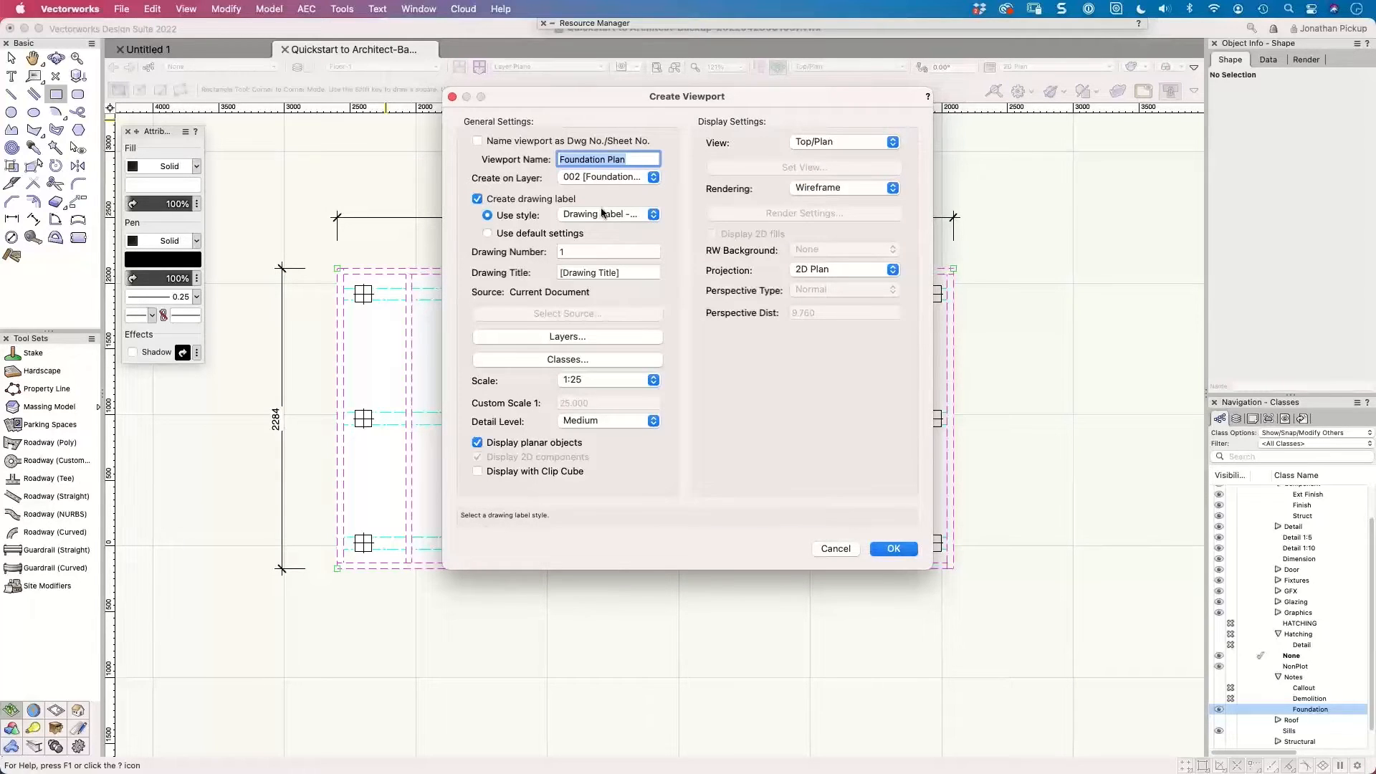
Extend the viewport name to Foundation Plan vp, set the drawing title to Foundation Plan and create the viewport.
{"action": "left_click", "coordinate": [630, 157]}
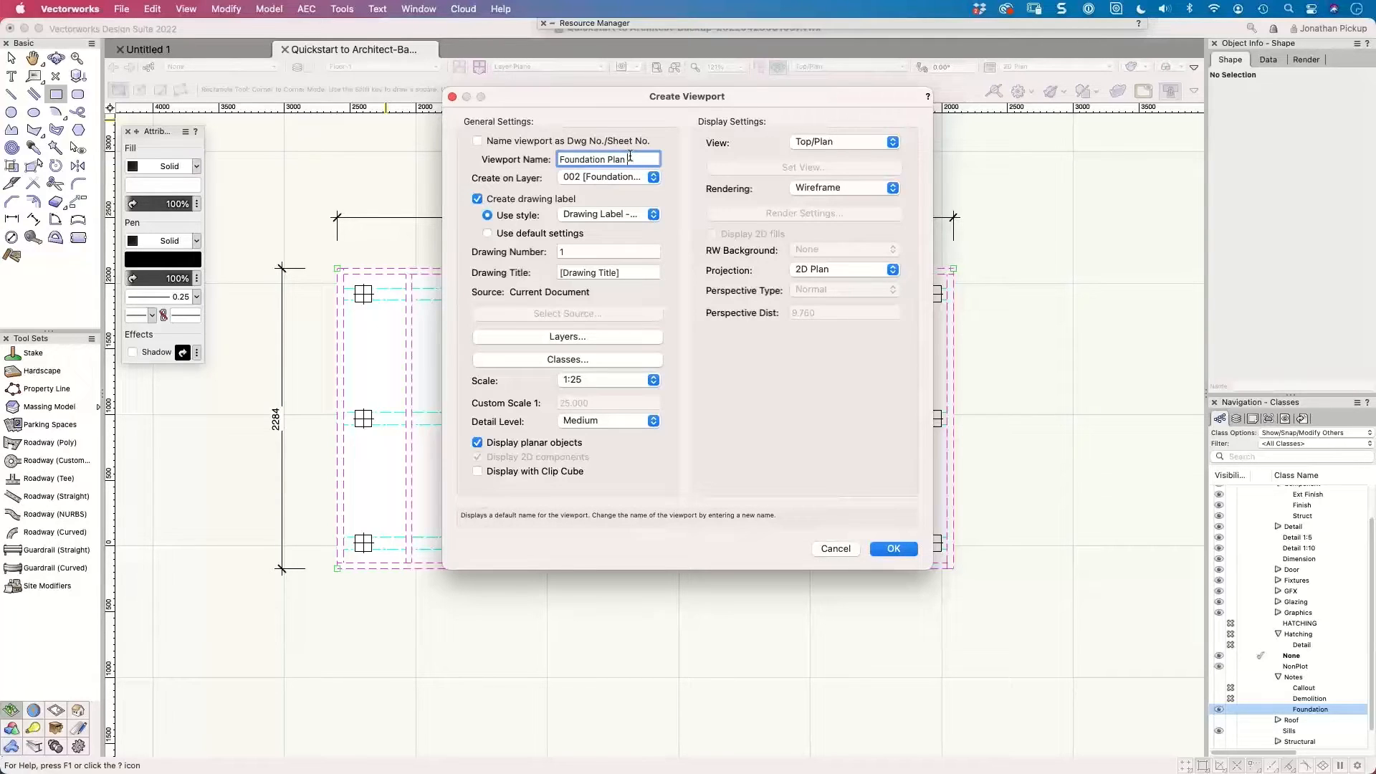
{"action": "type", "text": "vp"}
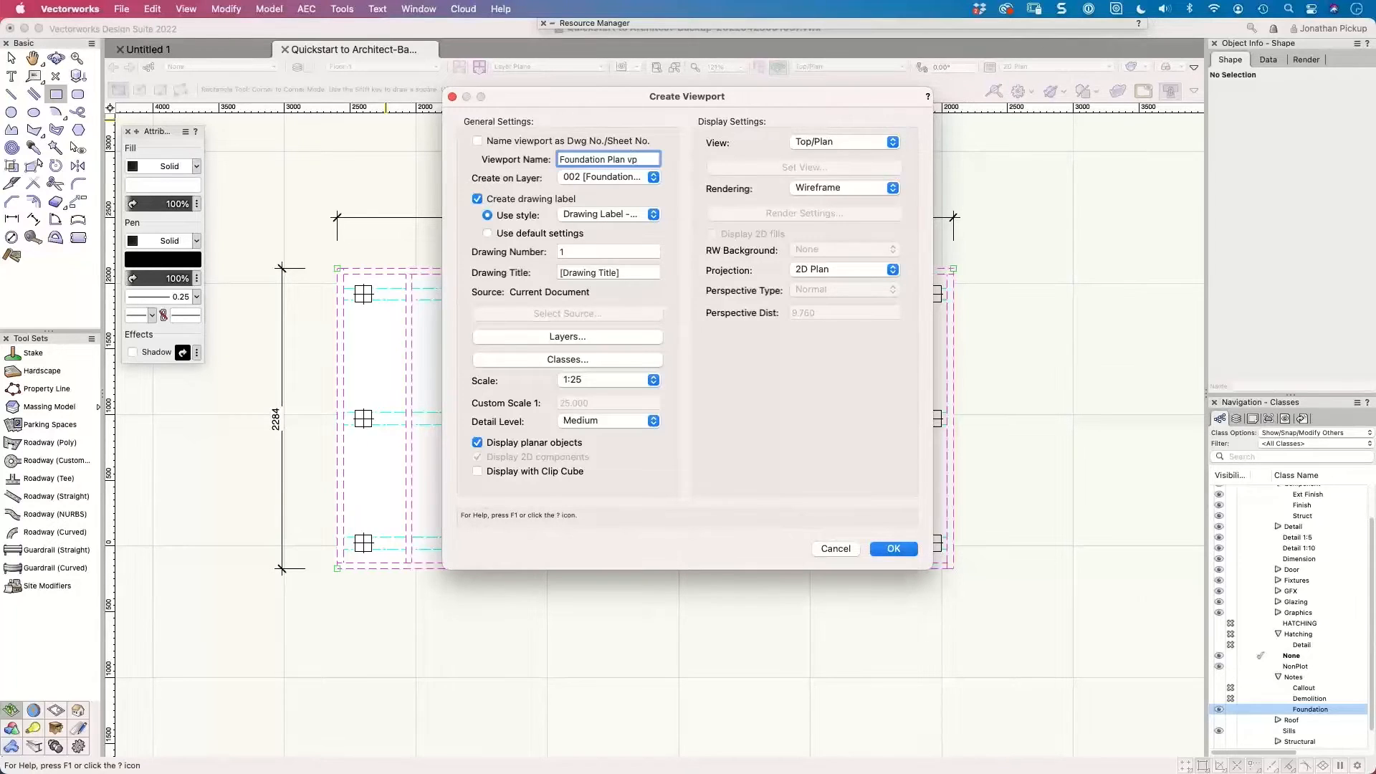
{"action": "left_click", "coordinate": [595, 213]}
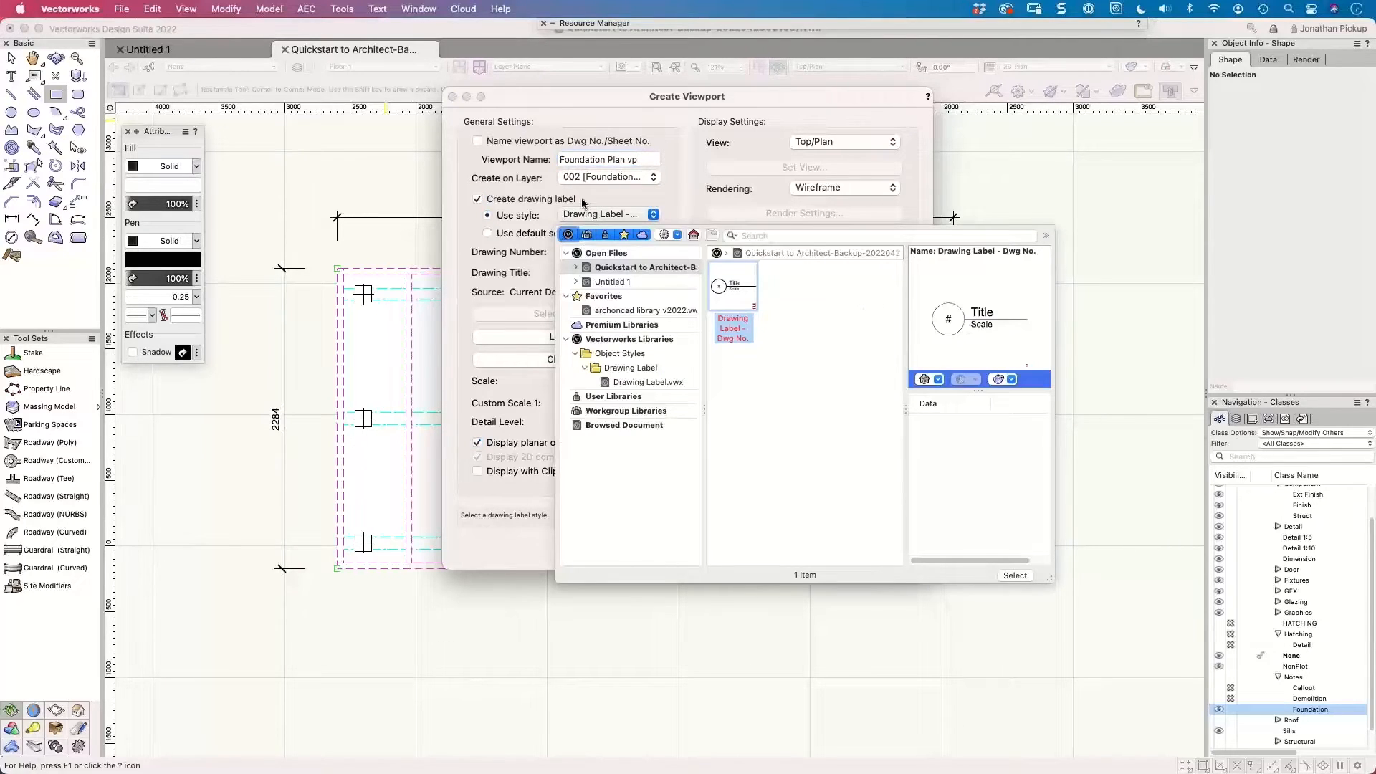
{"action": "left_click", "coordinate": [583, 198]}
{"action": "left_click_drag", "start_coordinate": [621, 272], "coordinate": [547, 276]}
{"action": "key", "text": "super+v"}
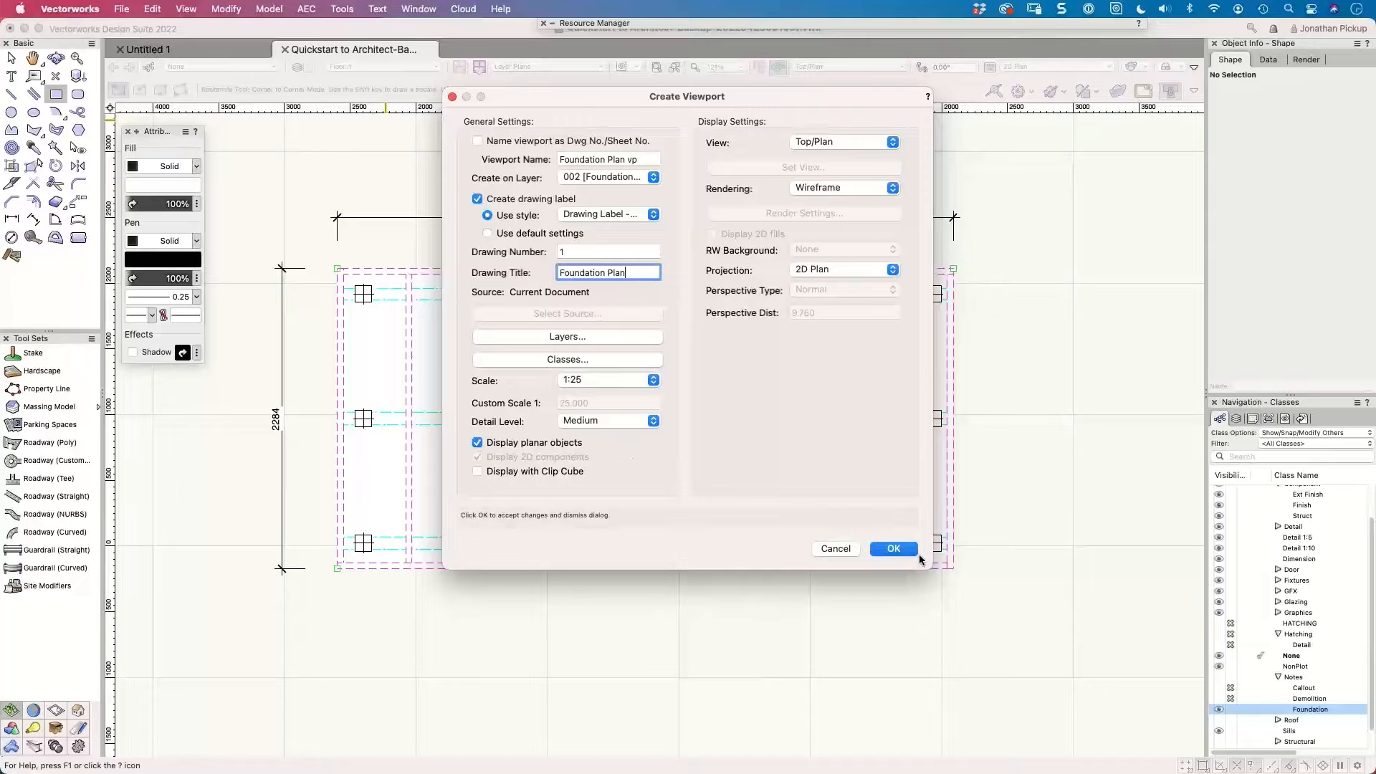
{"action": "left_click", "coordinate": [893, 548]}
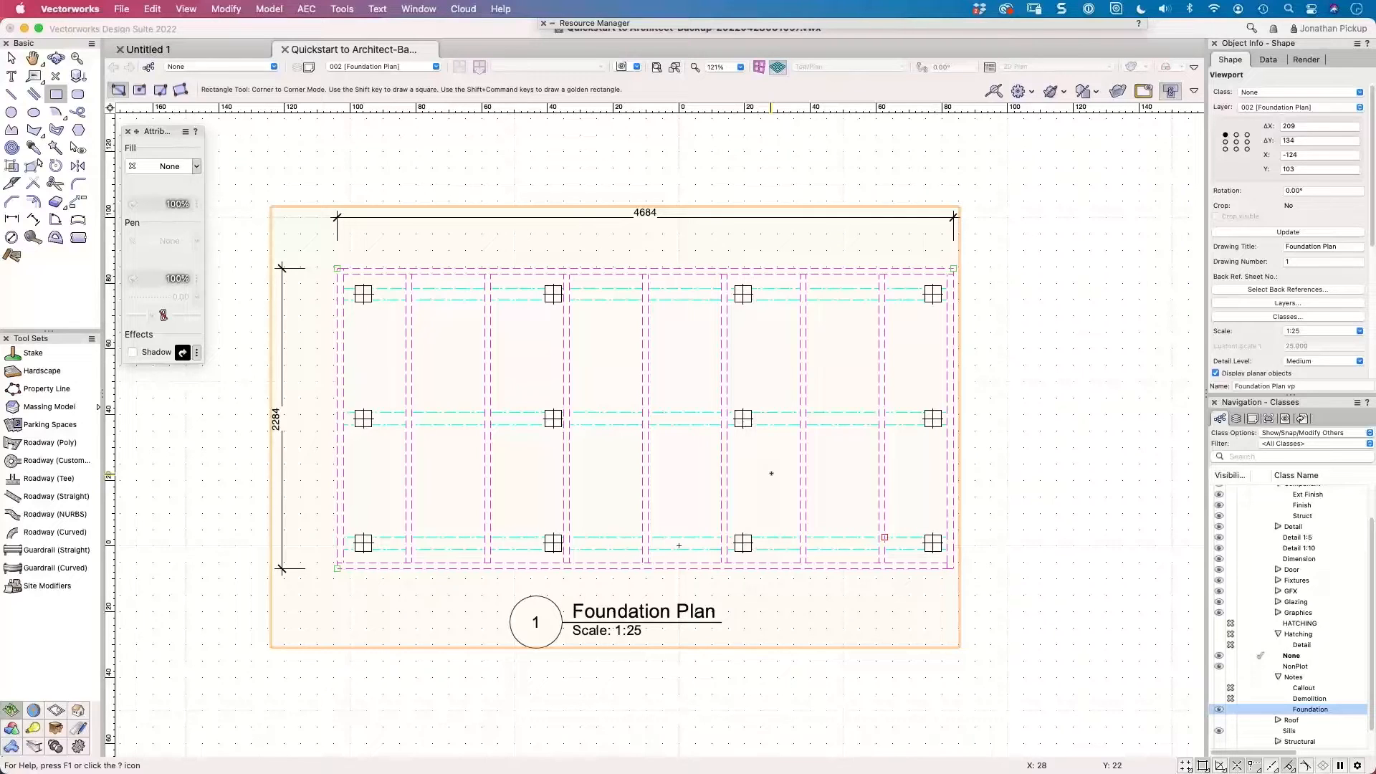
Choose My Custom Title Block from Standard Title Blocks.vwx as the title block border style, comparing it with the other styles.
{"action": "scroll", "coordinate": [772, 473], "scroll_direction": "down", "scroll_amount": 2}
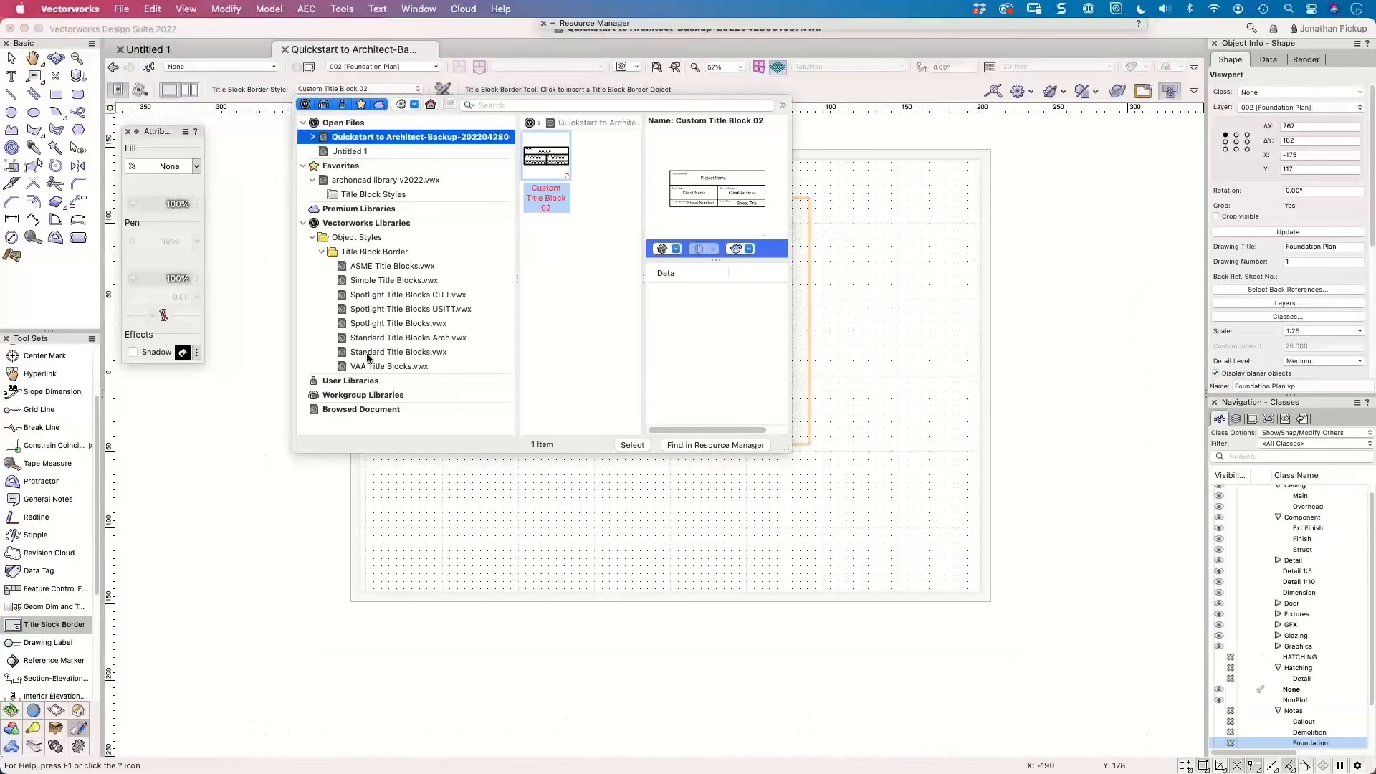
{"action": "left_click", "coordinate": [369, 352]}
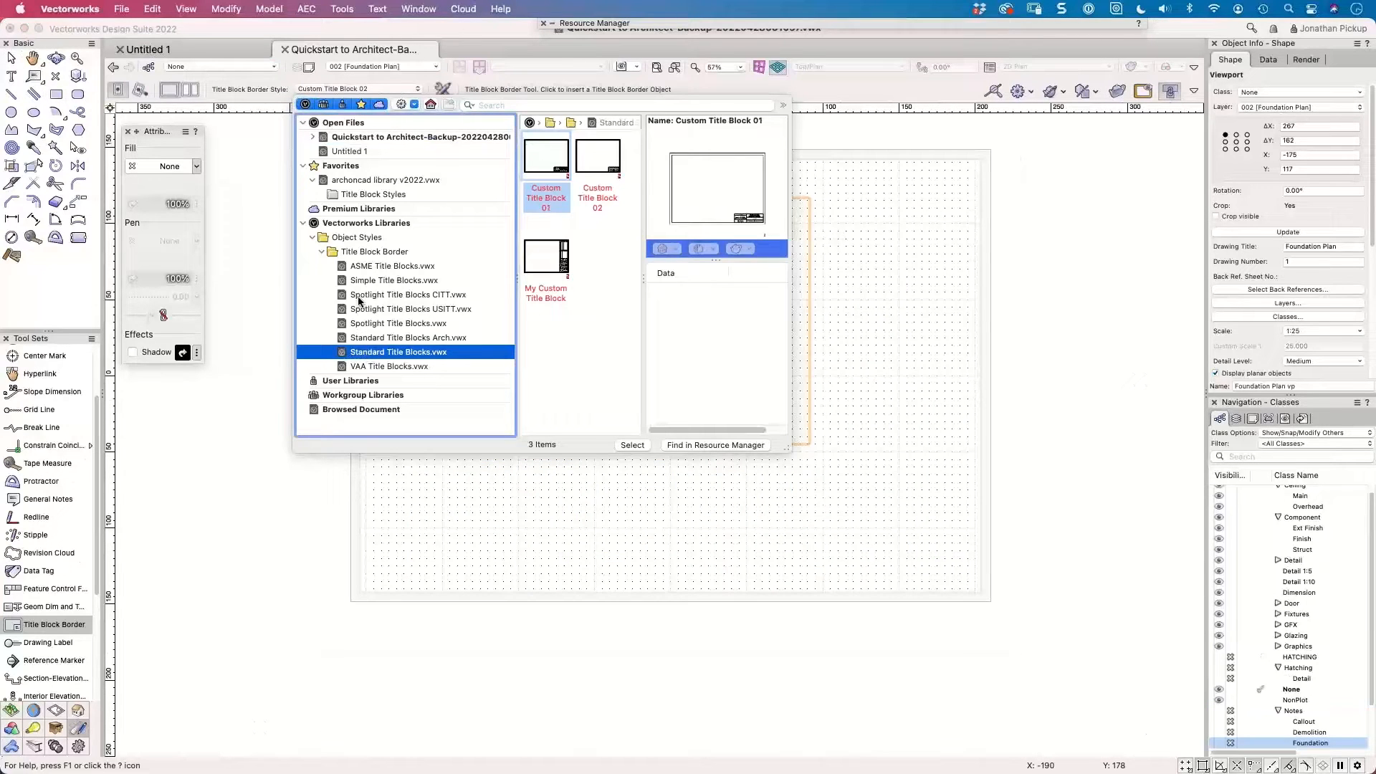
{"action": "left_click", "coordinate": [565, 267]}
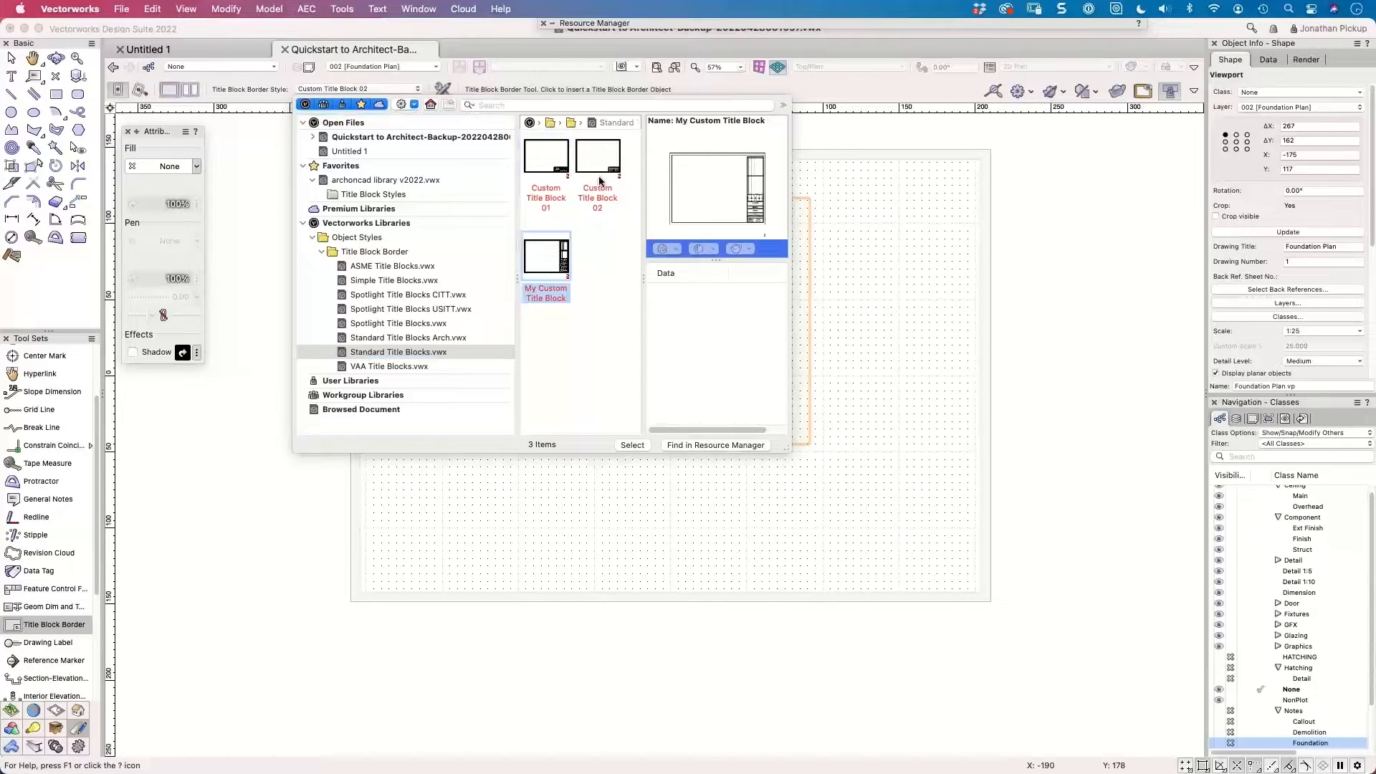
{"action": "left_click", "coordinate": [561, 169]}
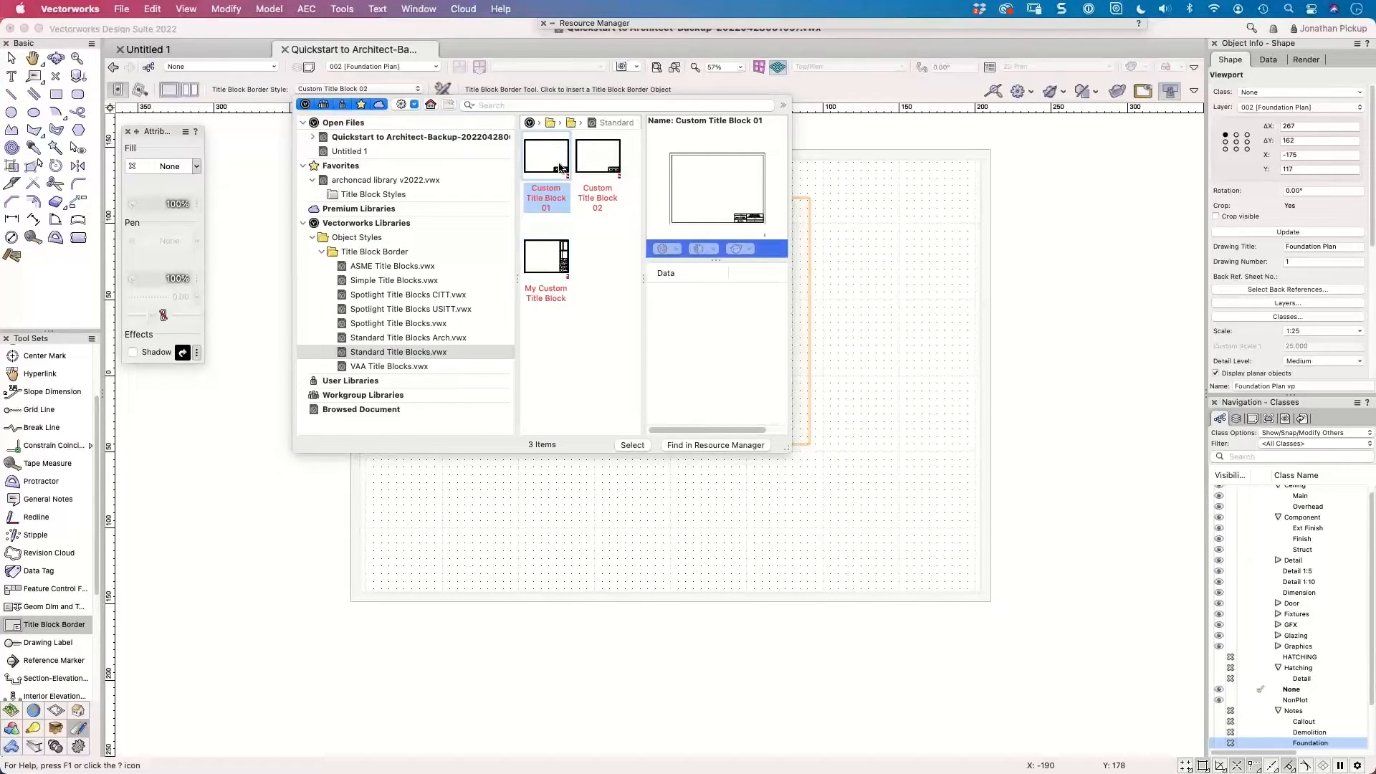
{"action": "left_click", "coordinate": [607, 168]}
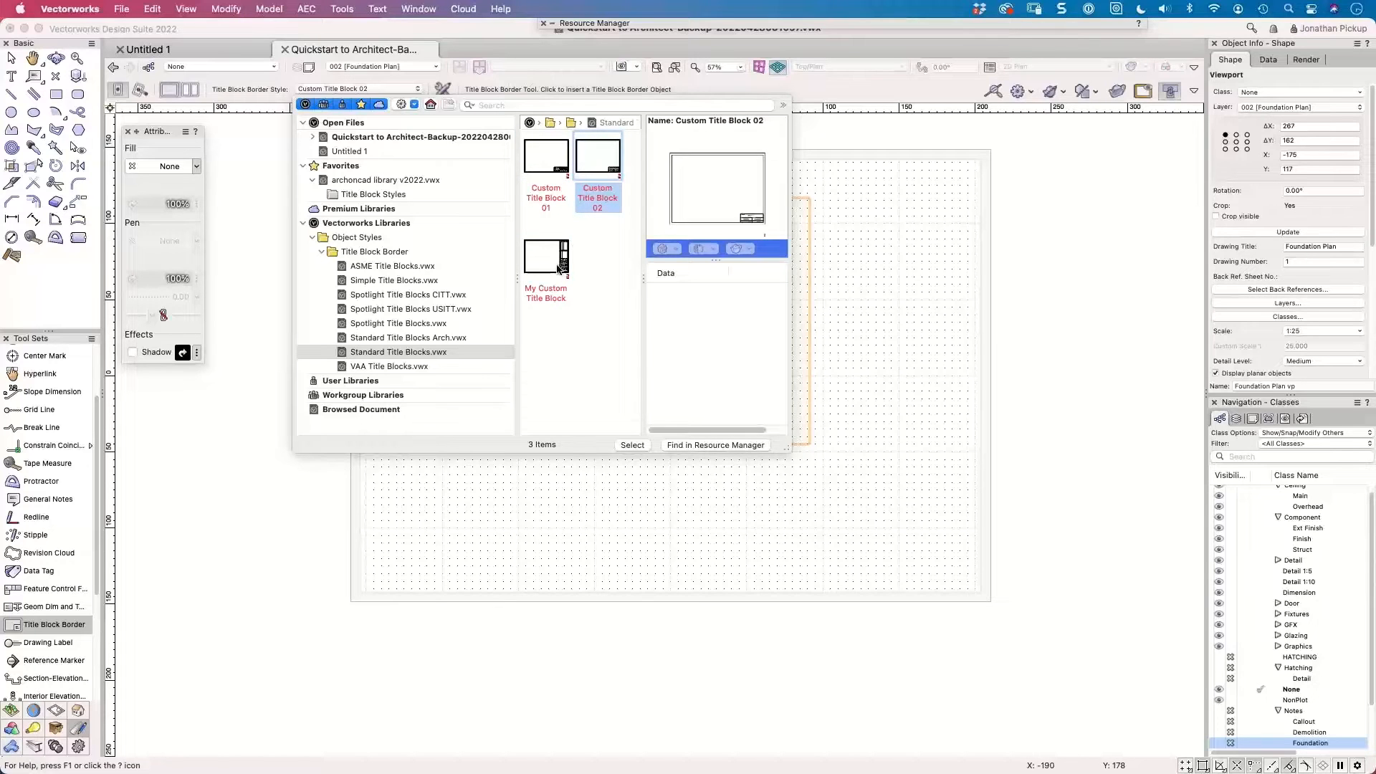
{"action": "left_click", "coordinate": [563, 265]}
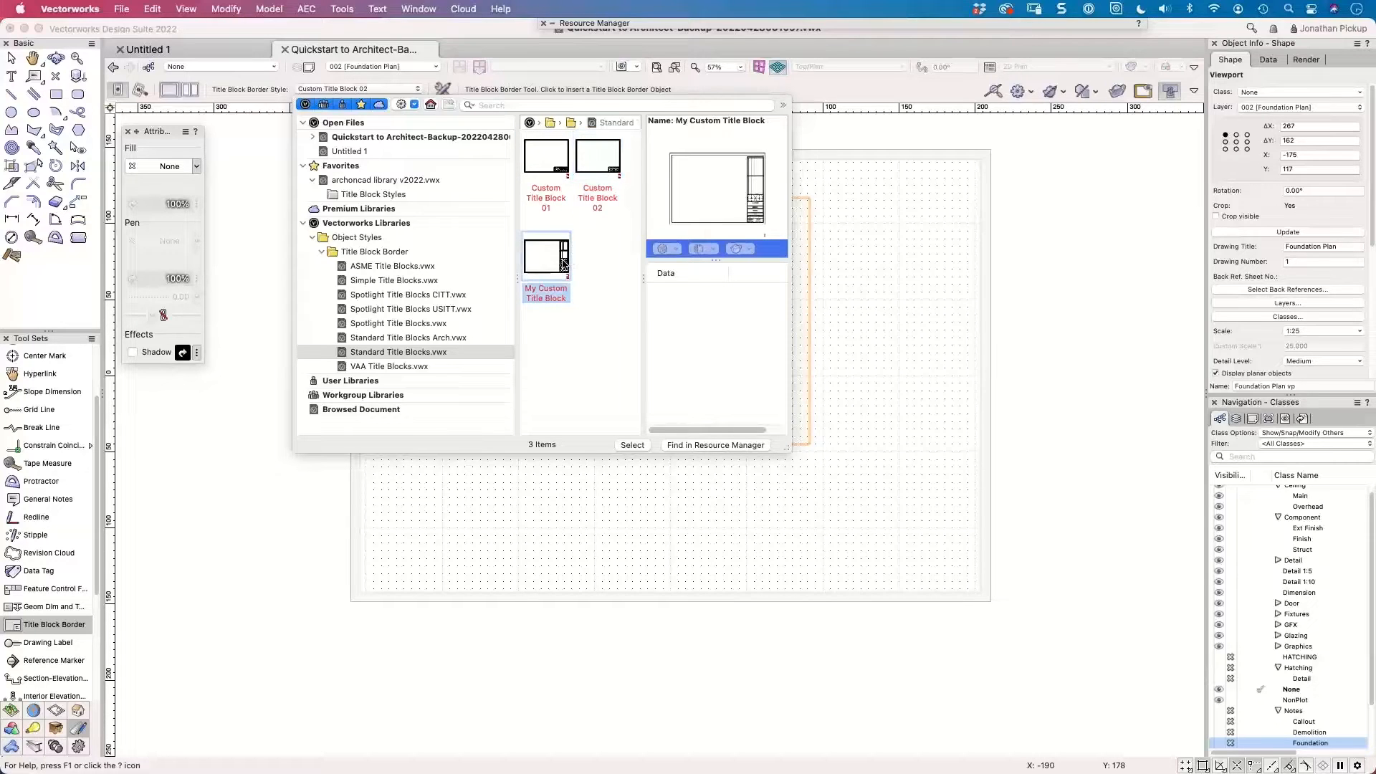
{"action": "left_click", "coordinate": [633, 445]}
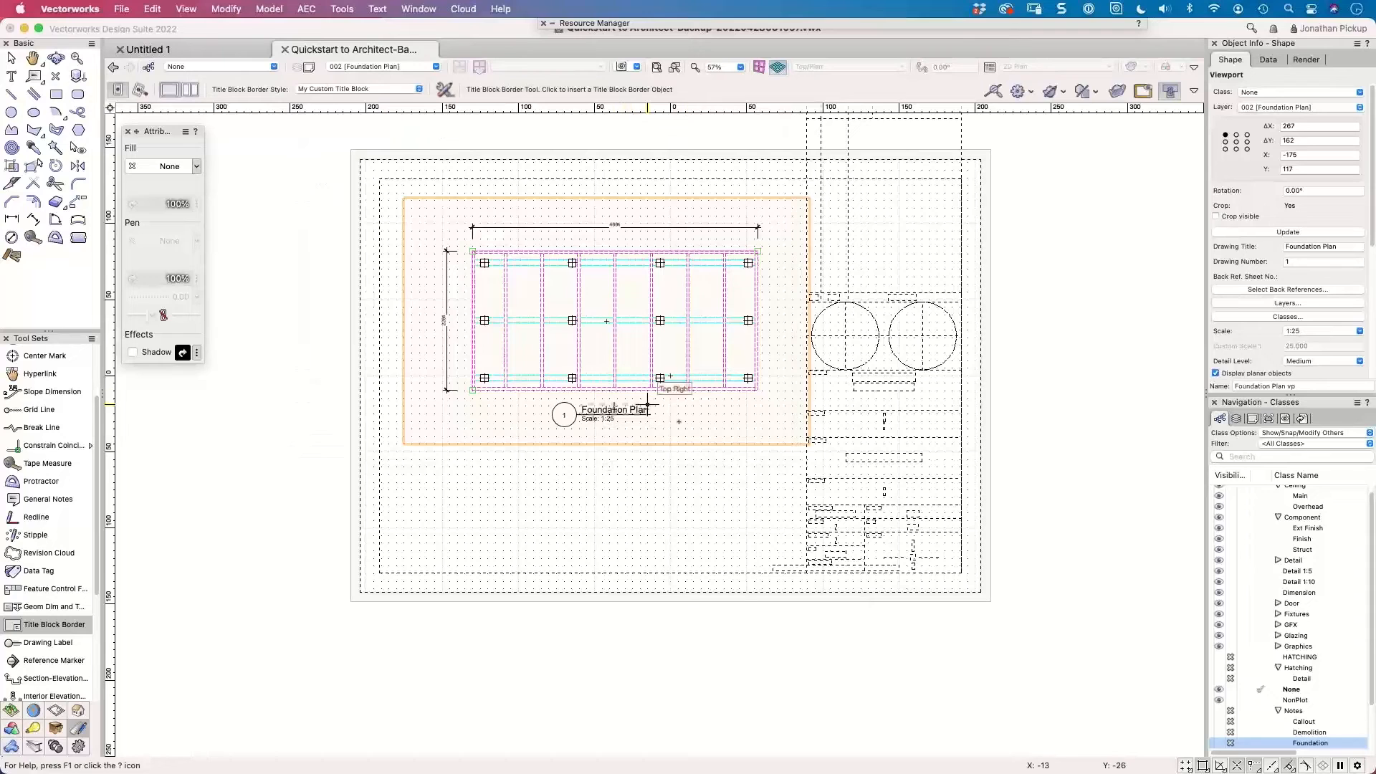
Place the title block border on the Foundation Plan sheet and select it.
{"action": "left_click", "coordinate": [1094, 347]}
{"action": "key", "text": "Escape"}
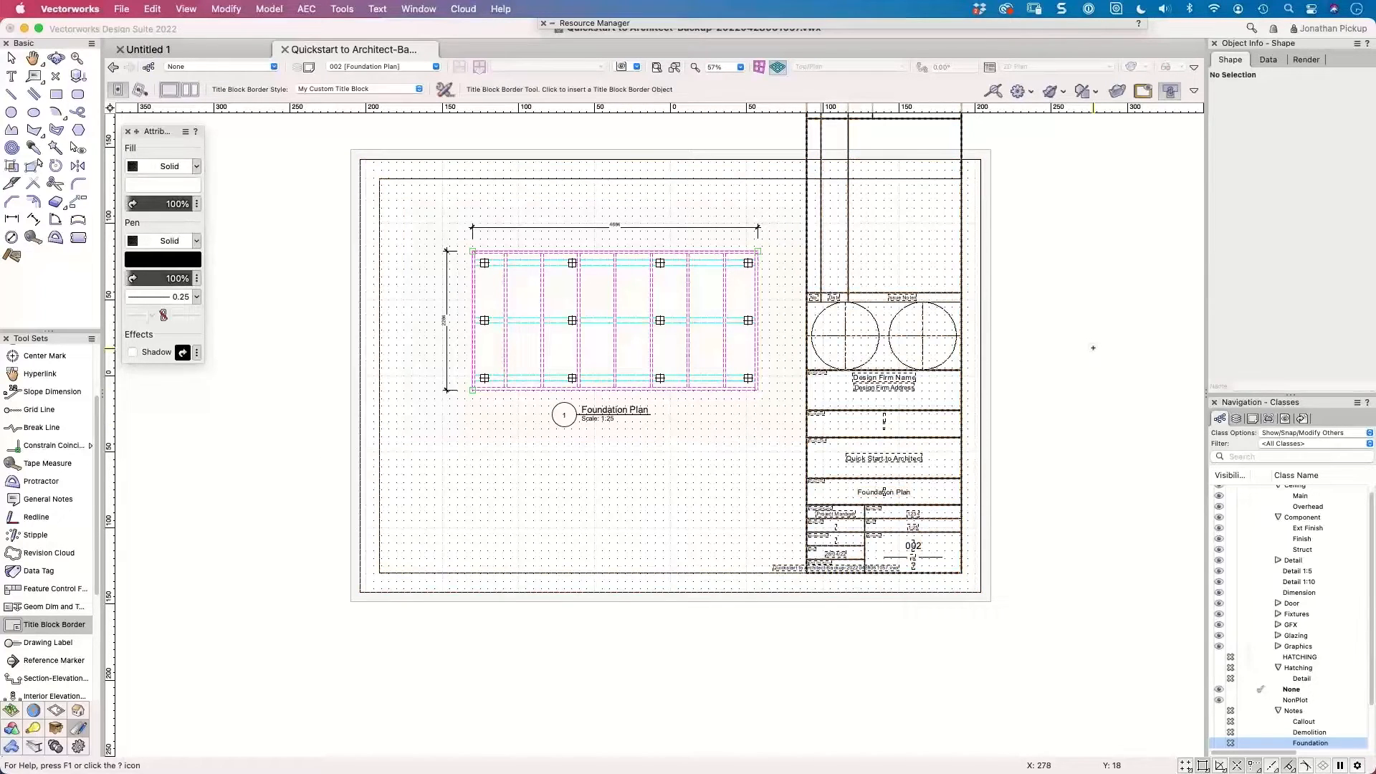
{"action": "key", "text": "x"}
{"action": "left_click", "coordinate": [848, 316]}
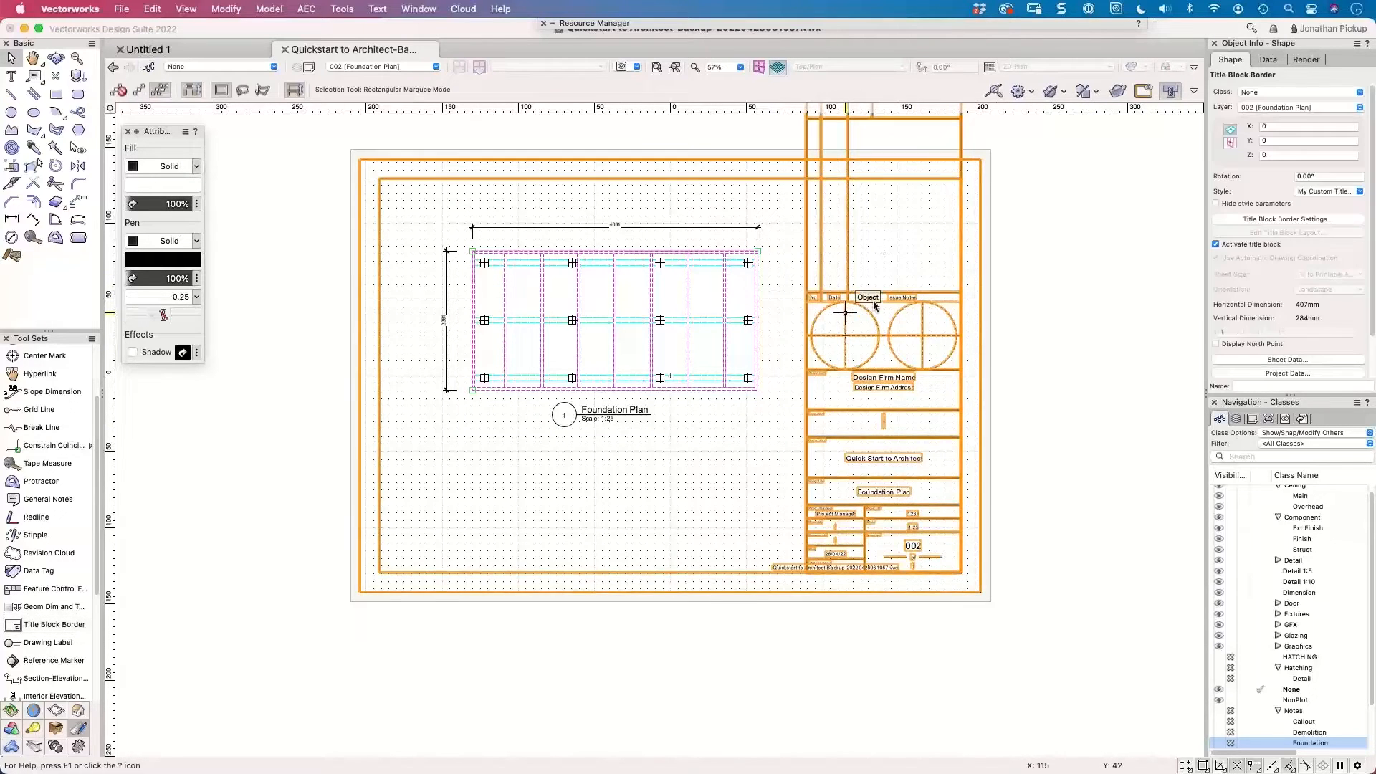
Open the placed title block border's style for editing and set the sheet border's left and right margins to 1.
{"action": "left_click", "coordinate": [1308, 192]}
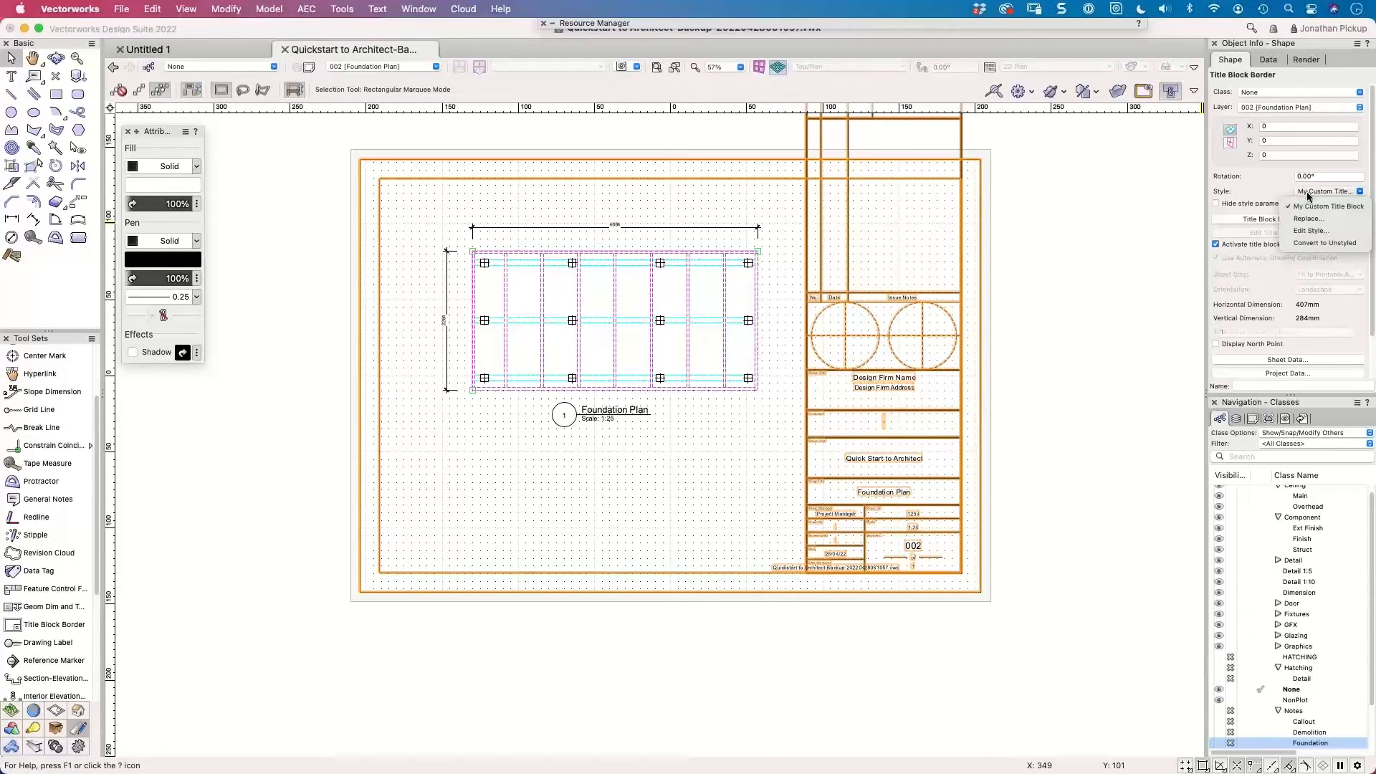
{"action": "left_click", "coordinate": [1308, 231]}
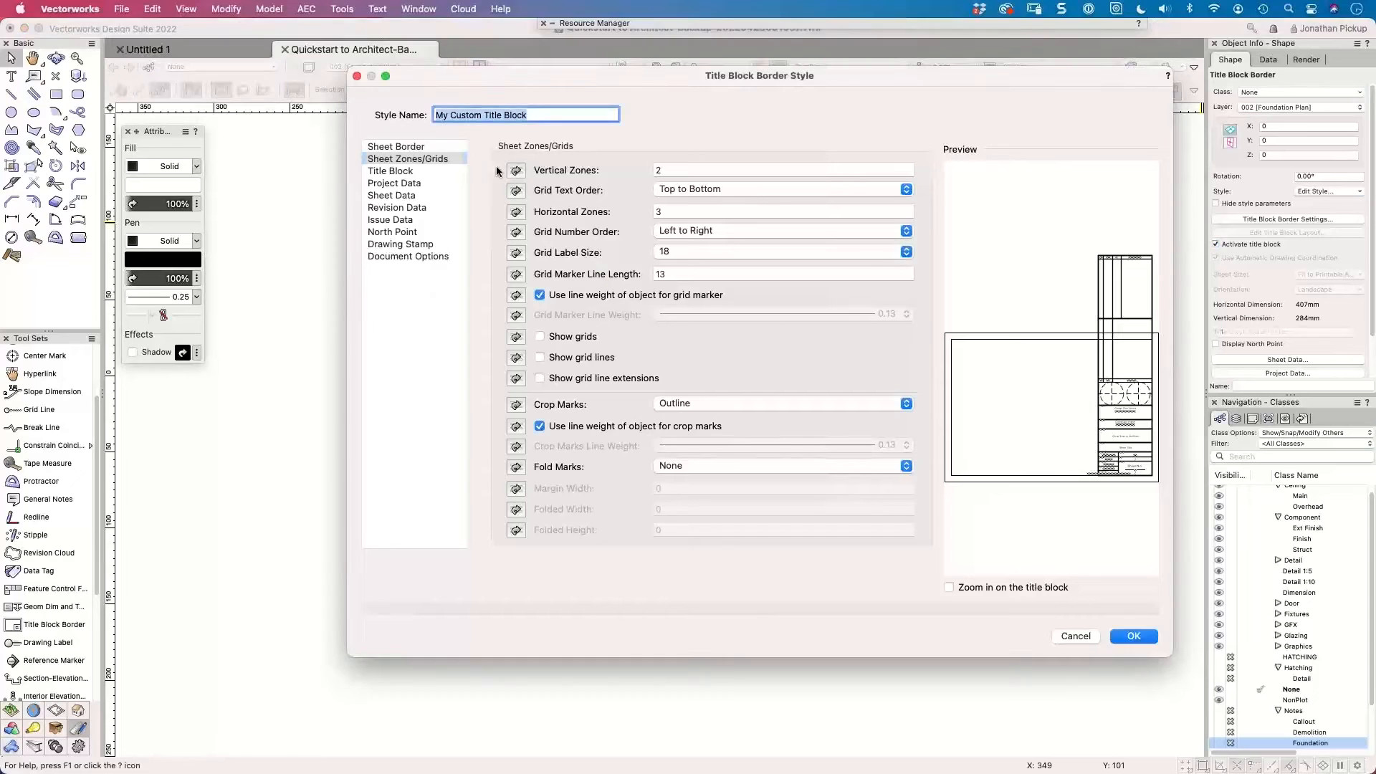
{"action": "left_click", "coordinate": [428, 148]}
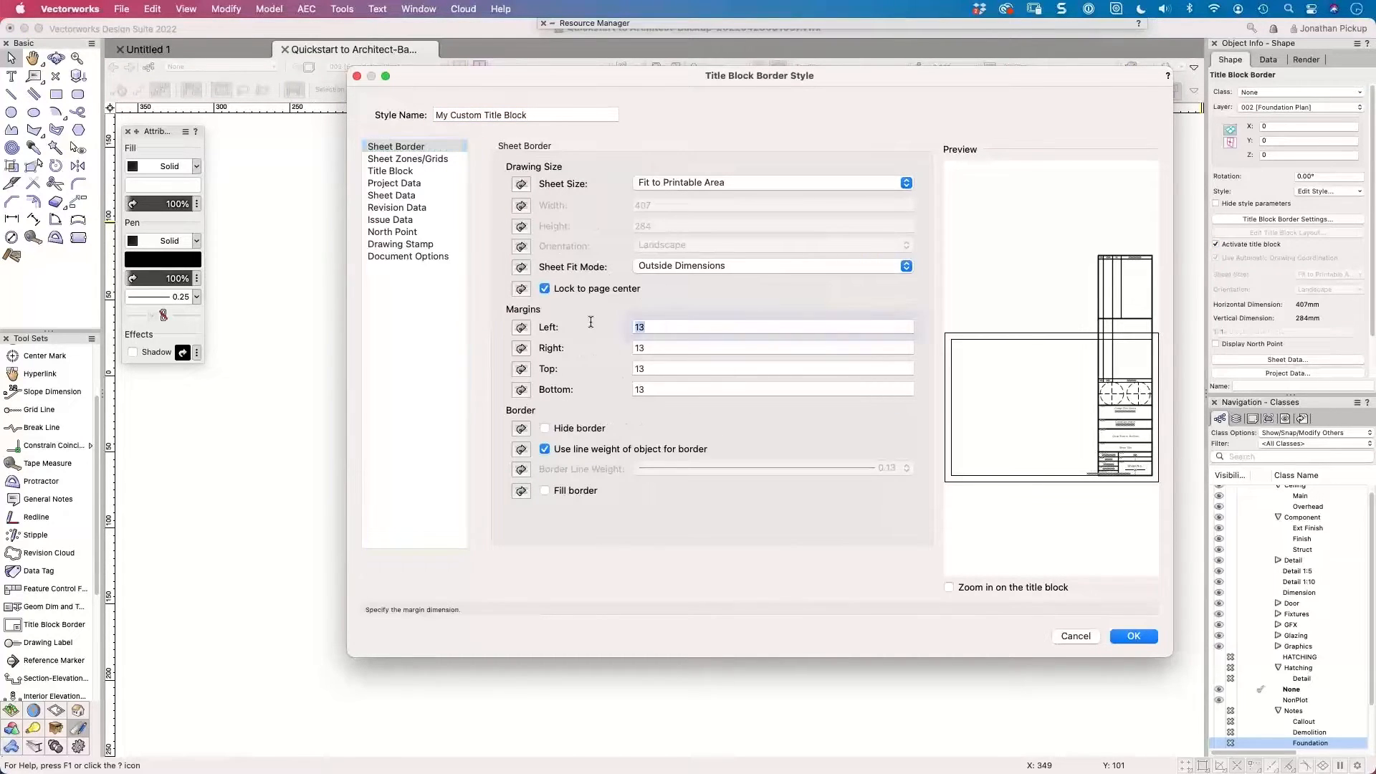
{"action": "type", "text": "1"}
{"action": "key", "text": "Tab"}
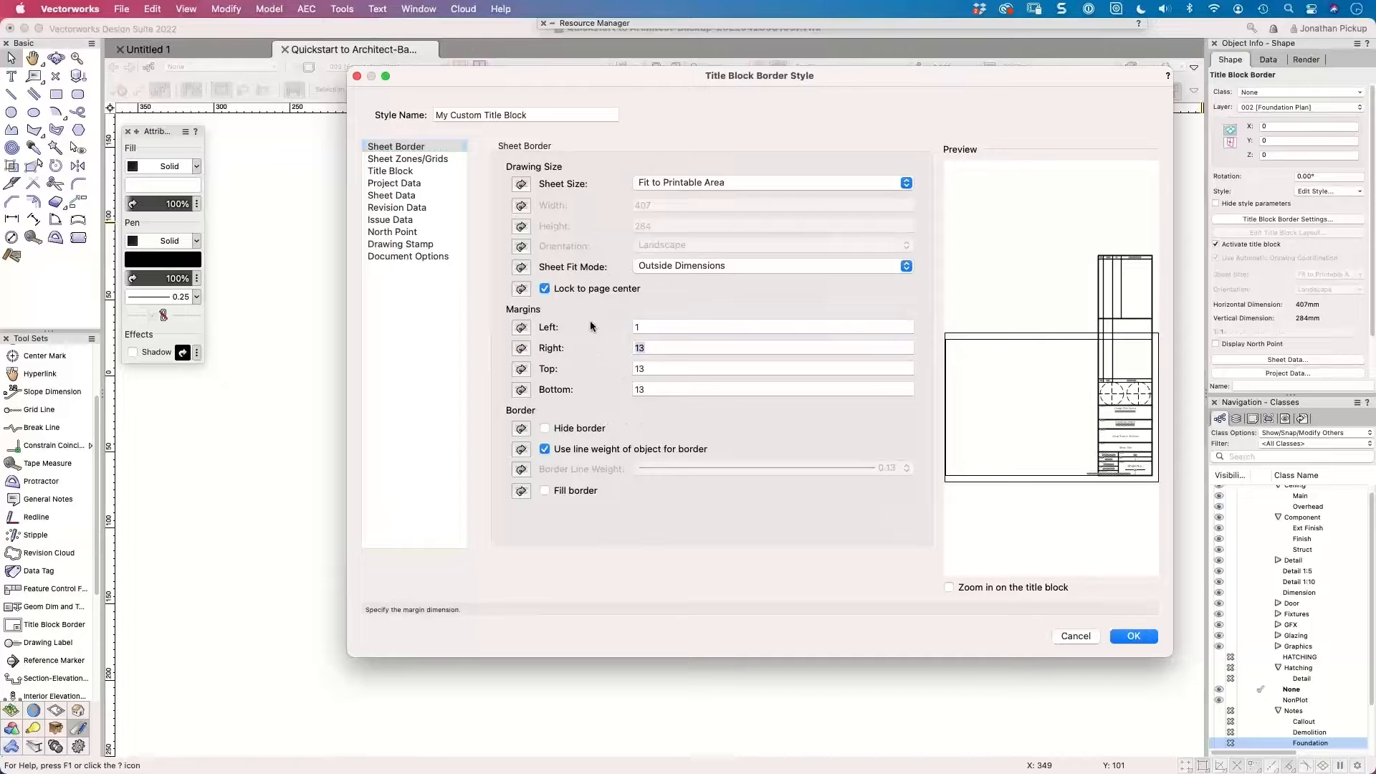
{"action": "type", "text": "1"}
{"action": "key", "text": "Tab"}
{"action": "key", "text": "Tab"}
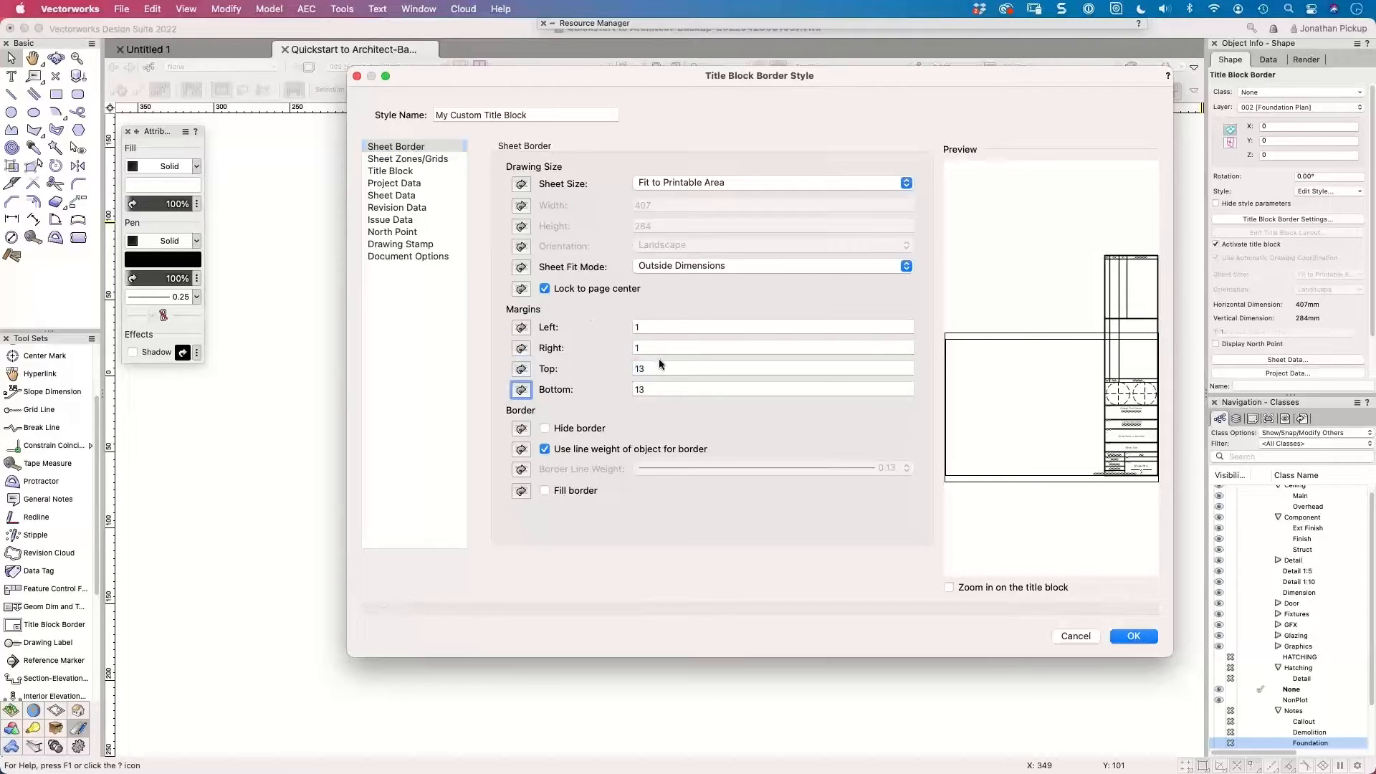
Set the sheet border's top and bottom margins to 1 and hide the border.
{"action": "double_click", "coordinate": [660, 366]}
{"action": "type", "text": "1"}
{"action": "key", "text": "Tab"}
{"action": "key", "text": "Tab"}
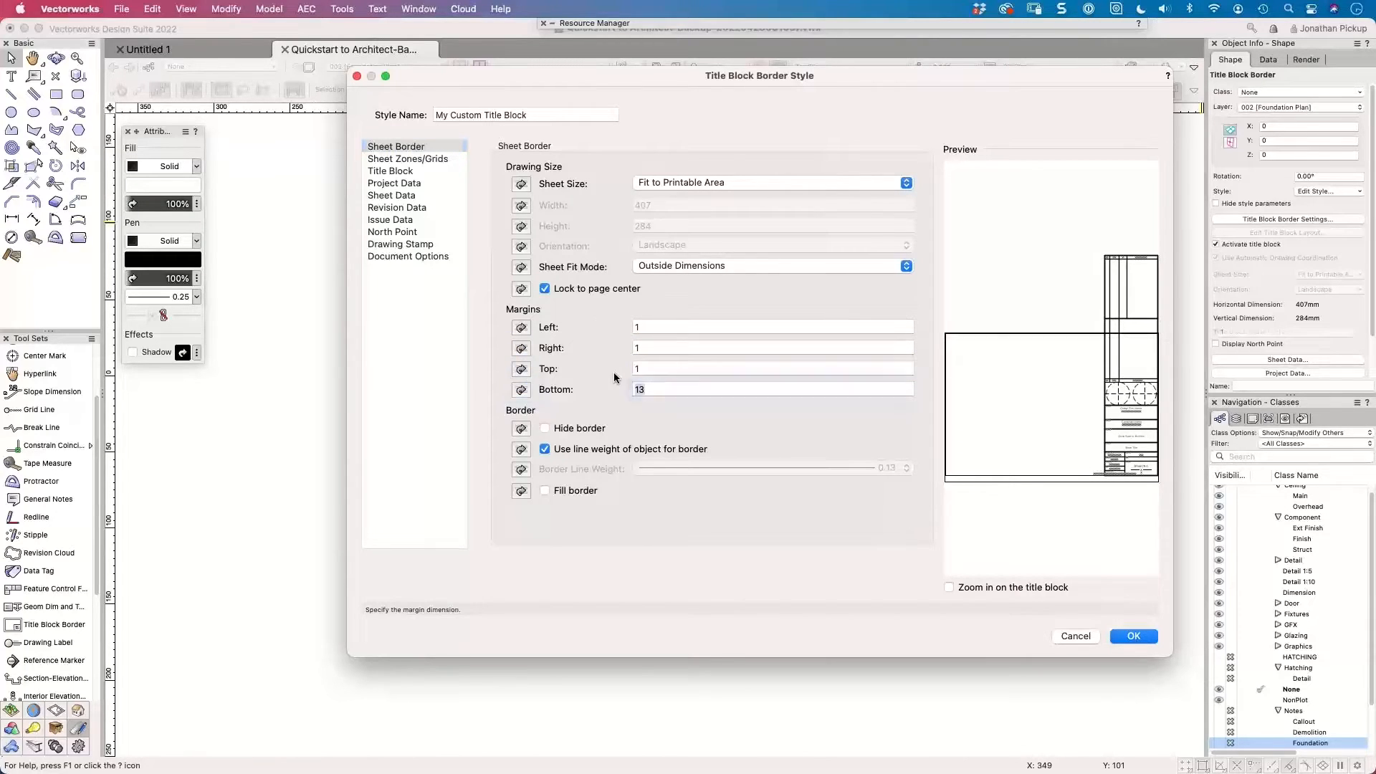
{"action": "type", "text": "1"}
{"action": "key", "text": "Tab"}
{"action": "left_click", "coordinate": [572, 430]}
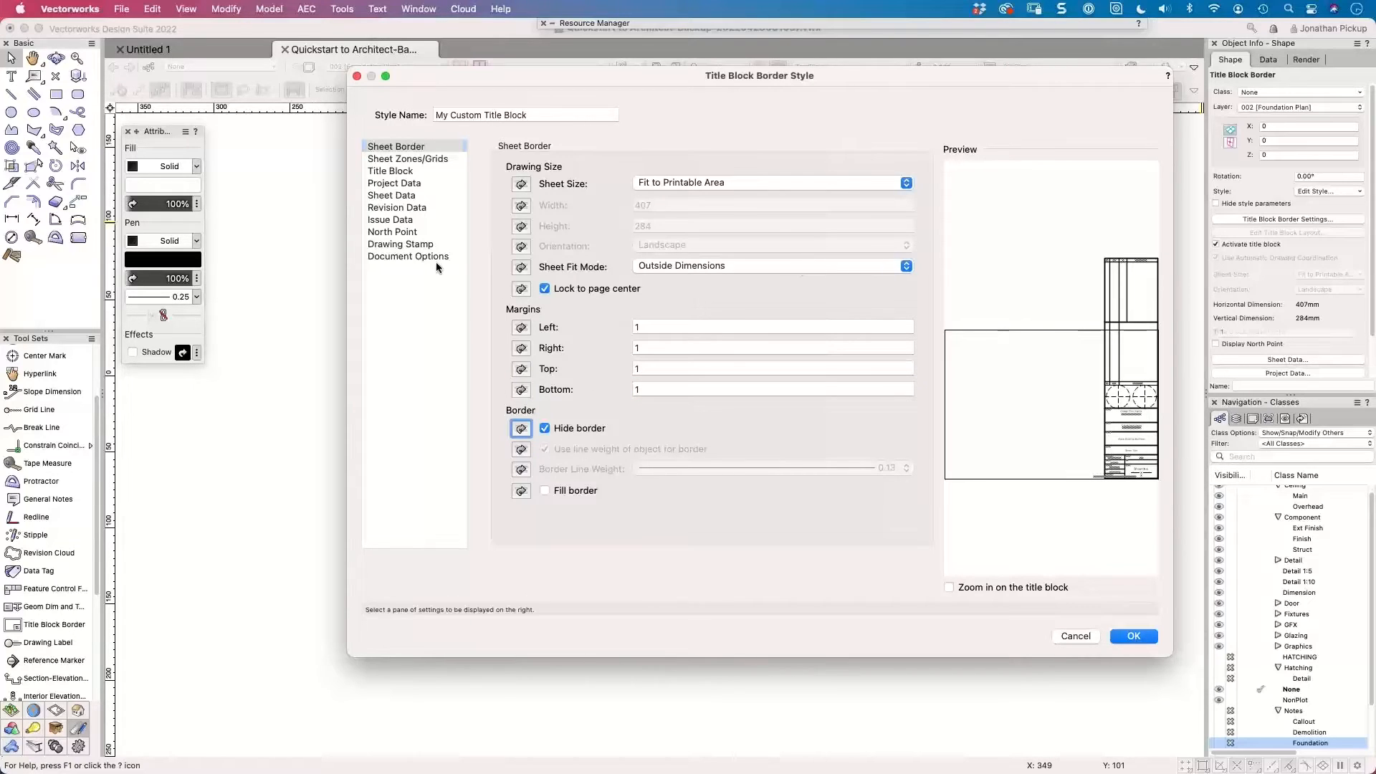
Set the style's crop marks to None and apply the edited title block border style.
{"action": "left_click", "coordinate": [394, 160]}
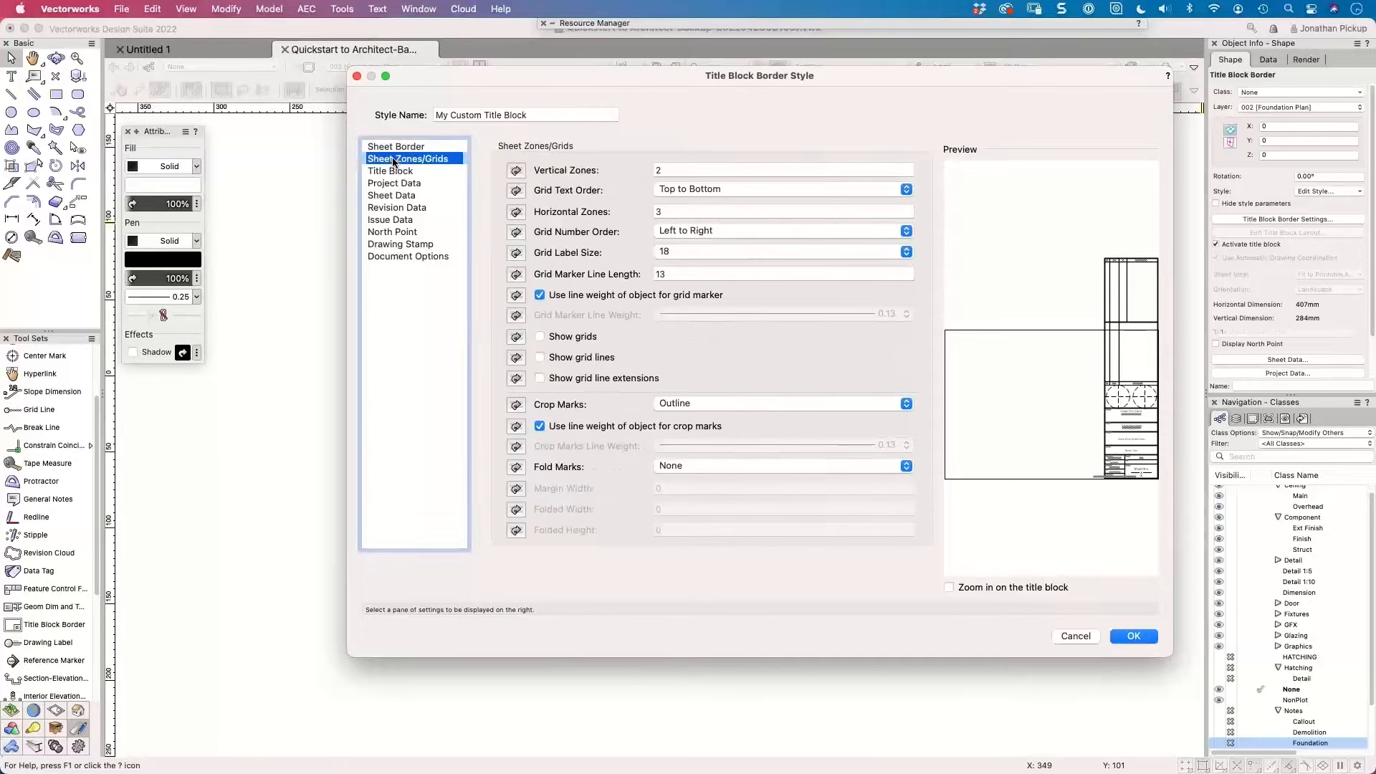
{"action": "left_click", "coordinate": [695, 398]}
{"action": "left_click", "coordinate": [698, 373]}
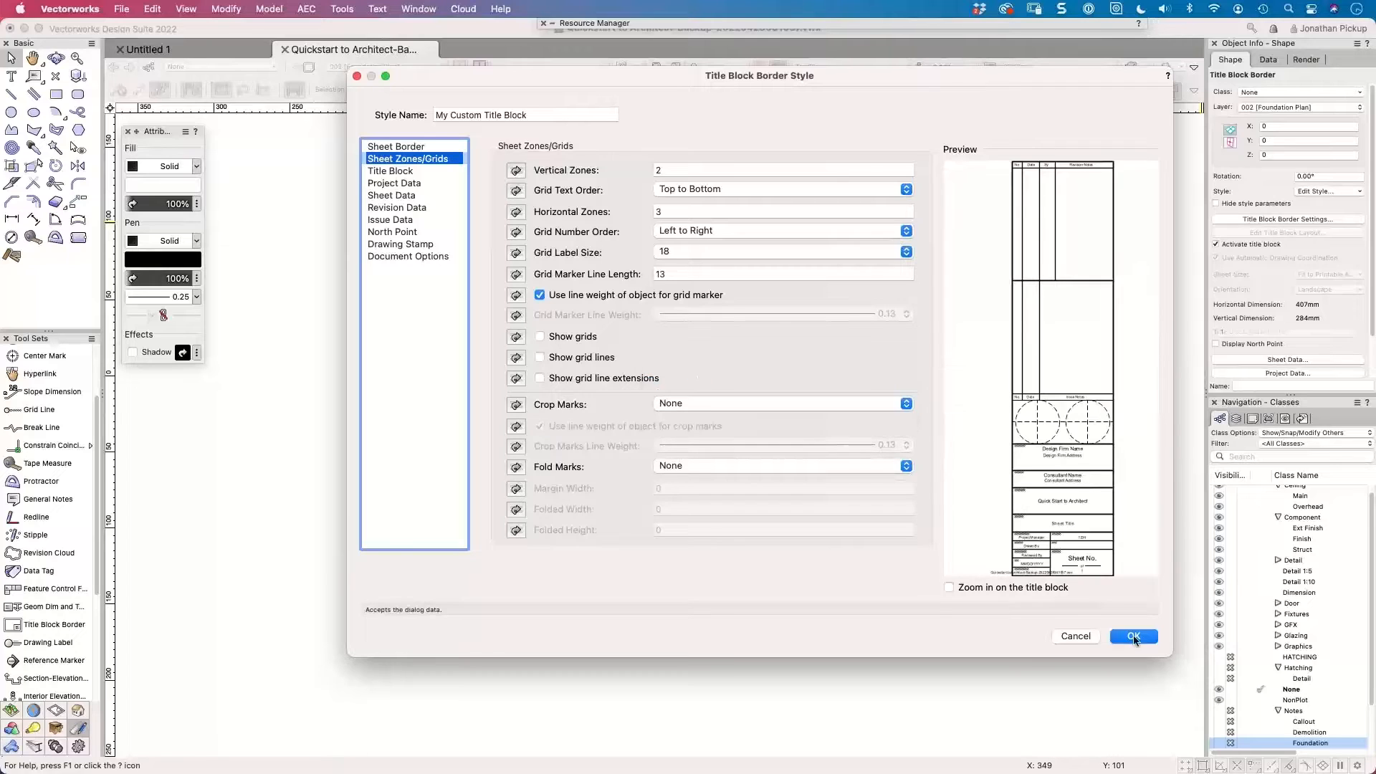
{"action": "left_click", "coordinate": [1135, 636]}
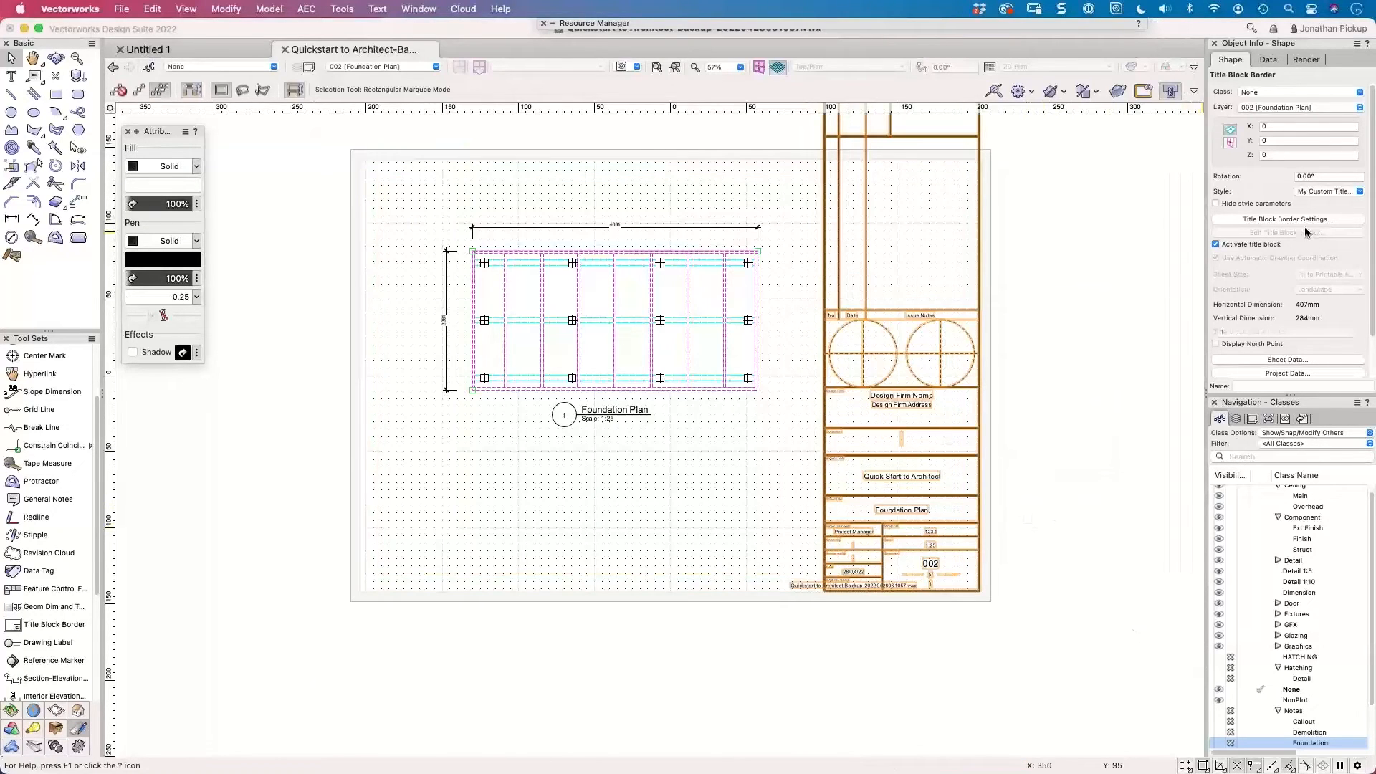
Edit the title block border style again to set the title block scale factor to .71, apply it and deselect the border.
{"action": "left_click", "coordinate": [1306, 191]}
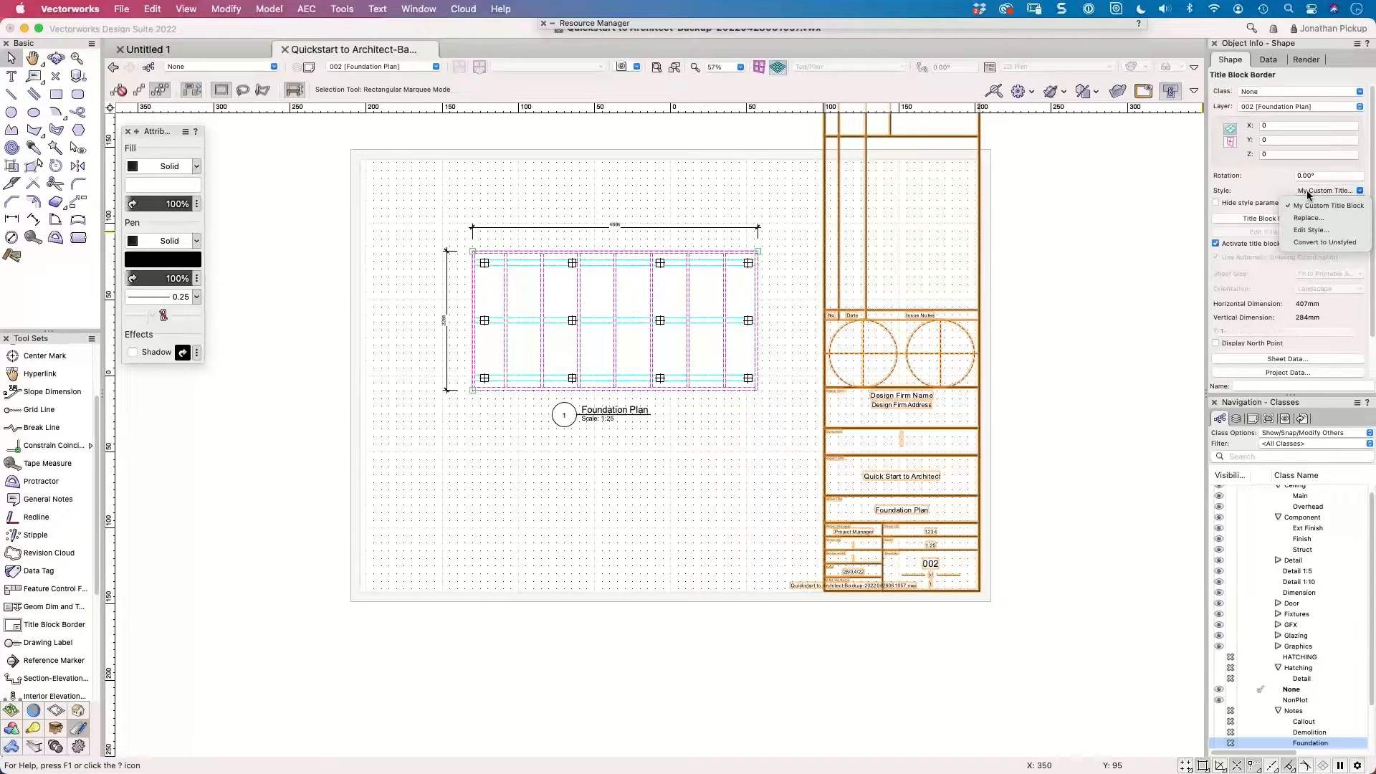
{"action": "left_click", "coordinate": [1310, 230]}
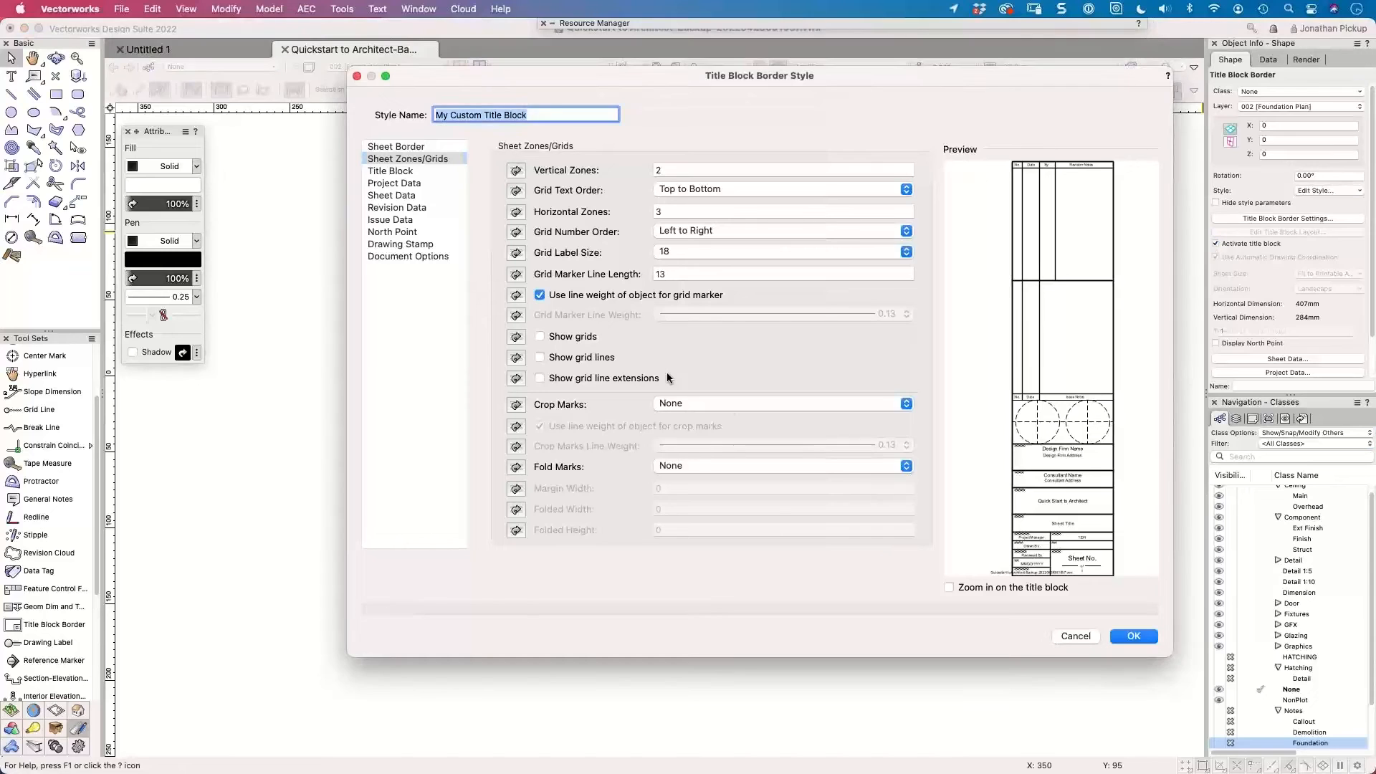
{"action": "left_click", "coordinate": [395, 147]}
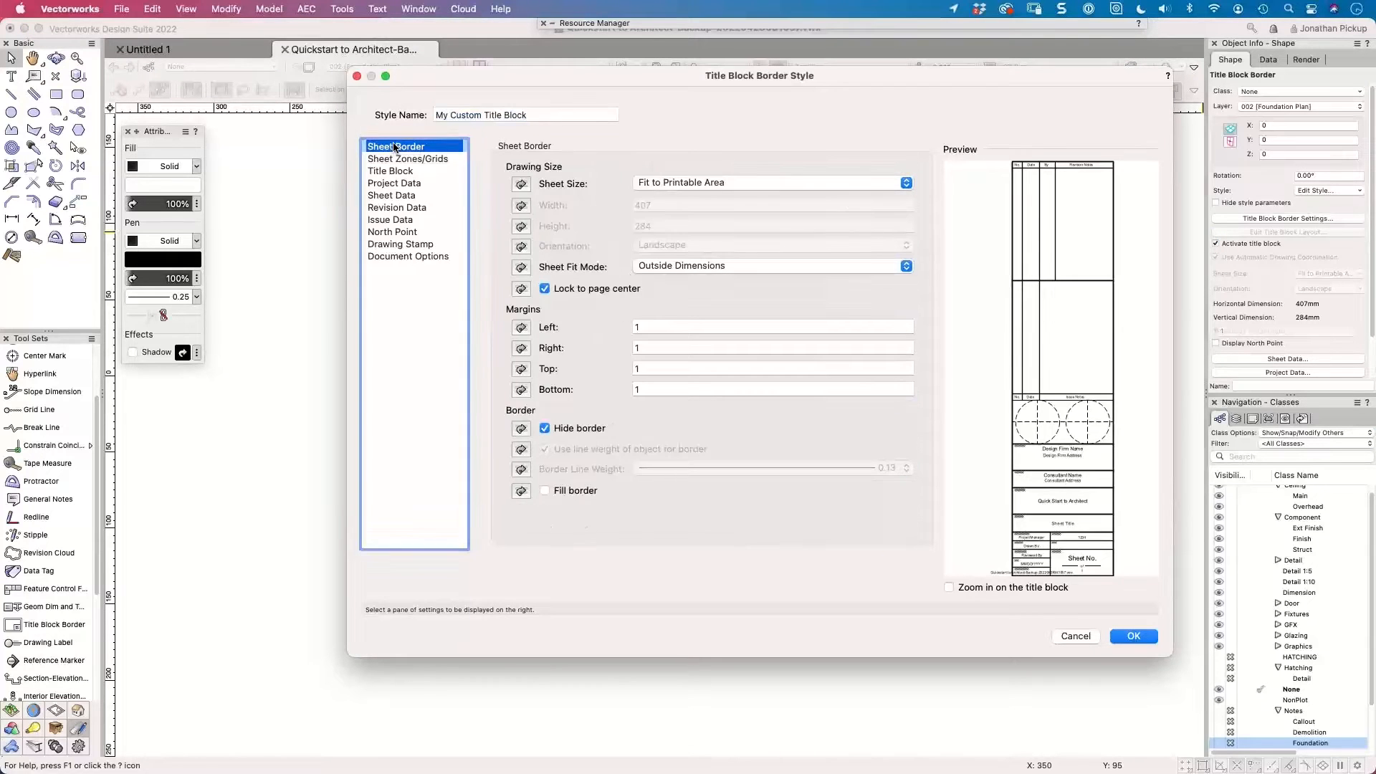
{"action": "left_click", "coordinate": [394, 158]}
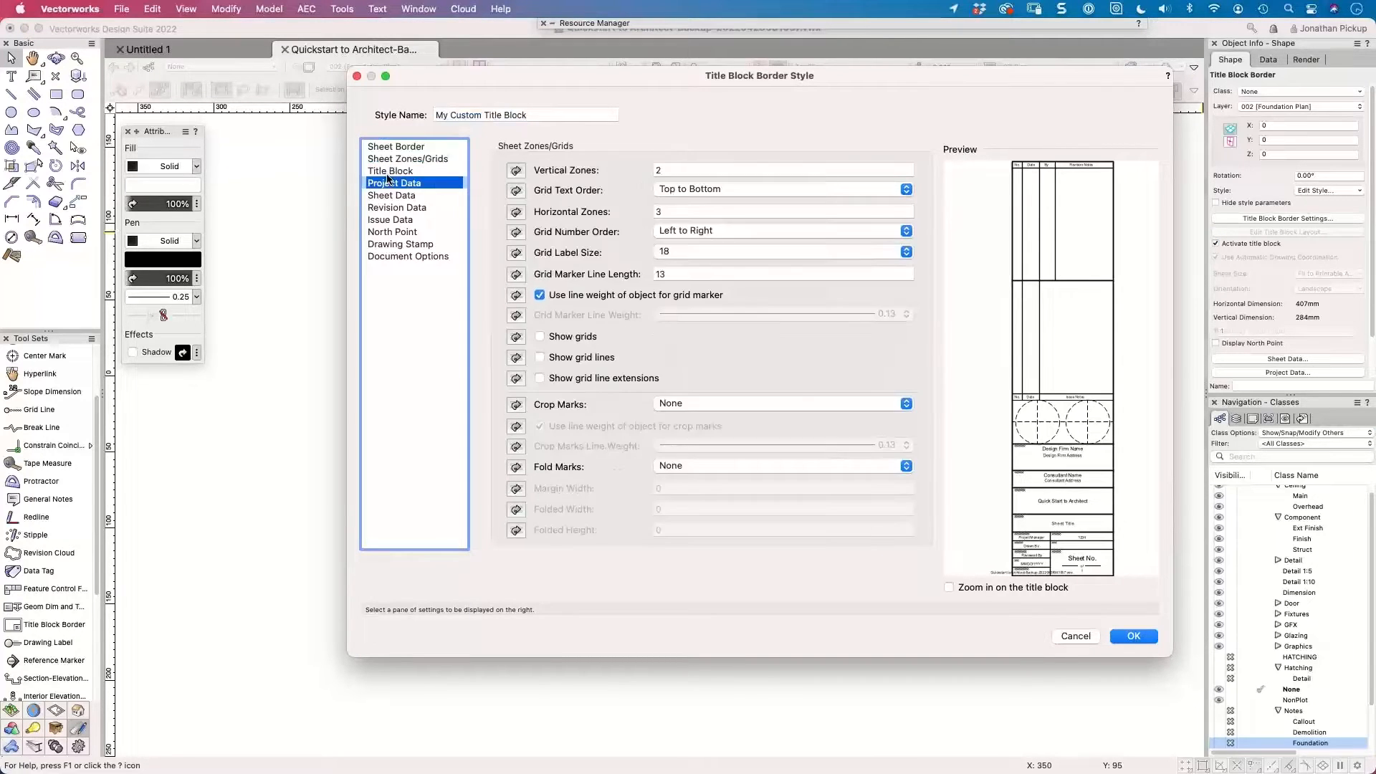
{"action": "left_click", "coordinate": [389, 171]}
{"action": "left_click_drag", "start_coordinate": [649, 250], "coordinate": [578, 248]}
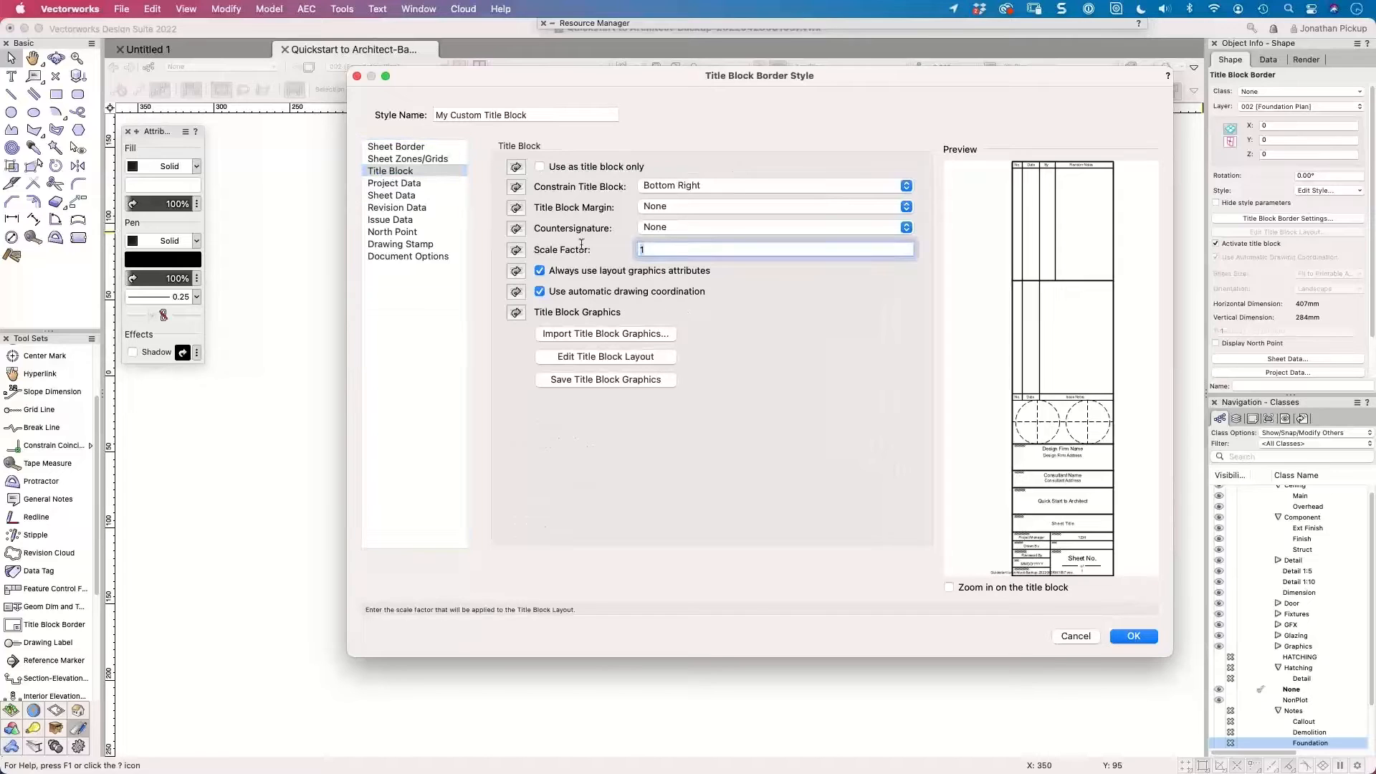
{"action": "type", "text": ".75"}
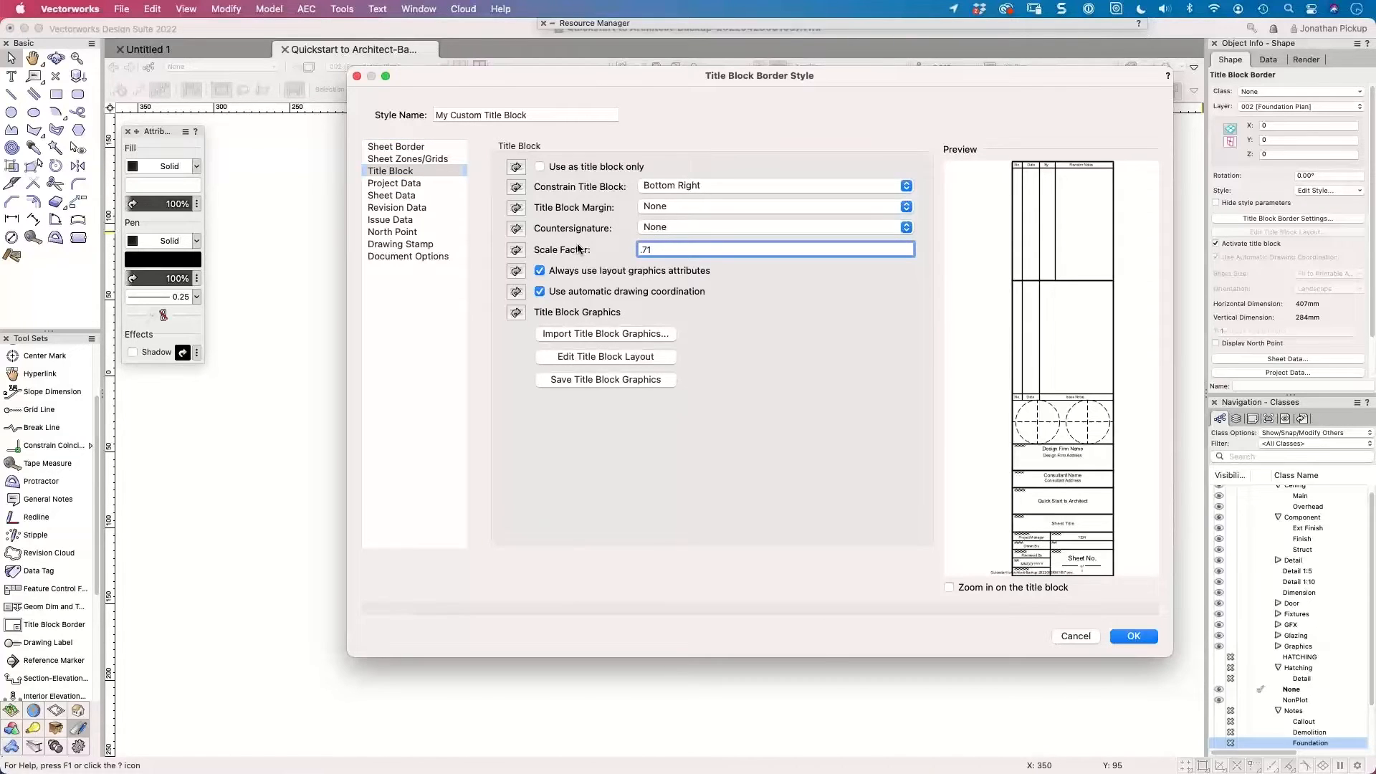
{"action": "key", "text": "Return"}
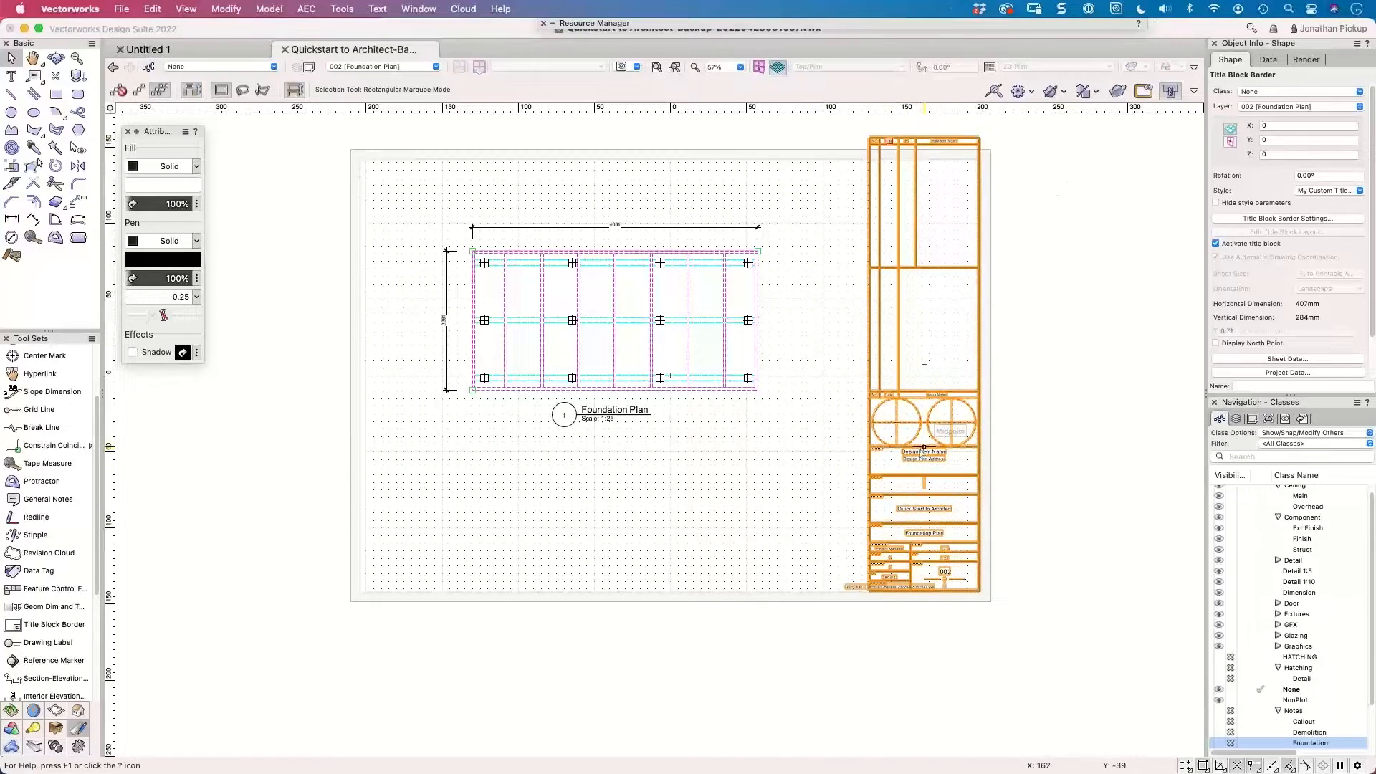
{"action": "scroll", "coordinate": [916, 434], "scroll_direction": "down", "scroll_amount": 1}
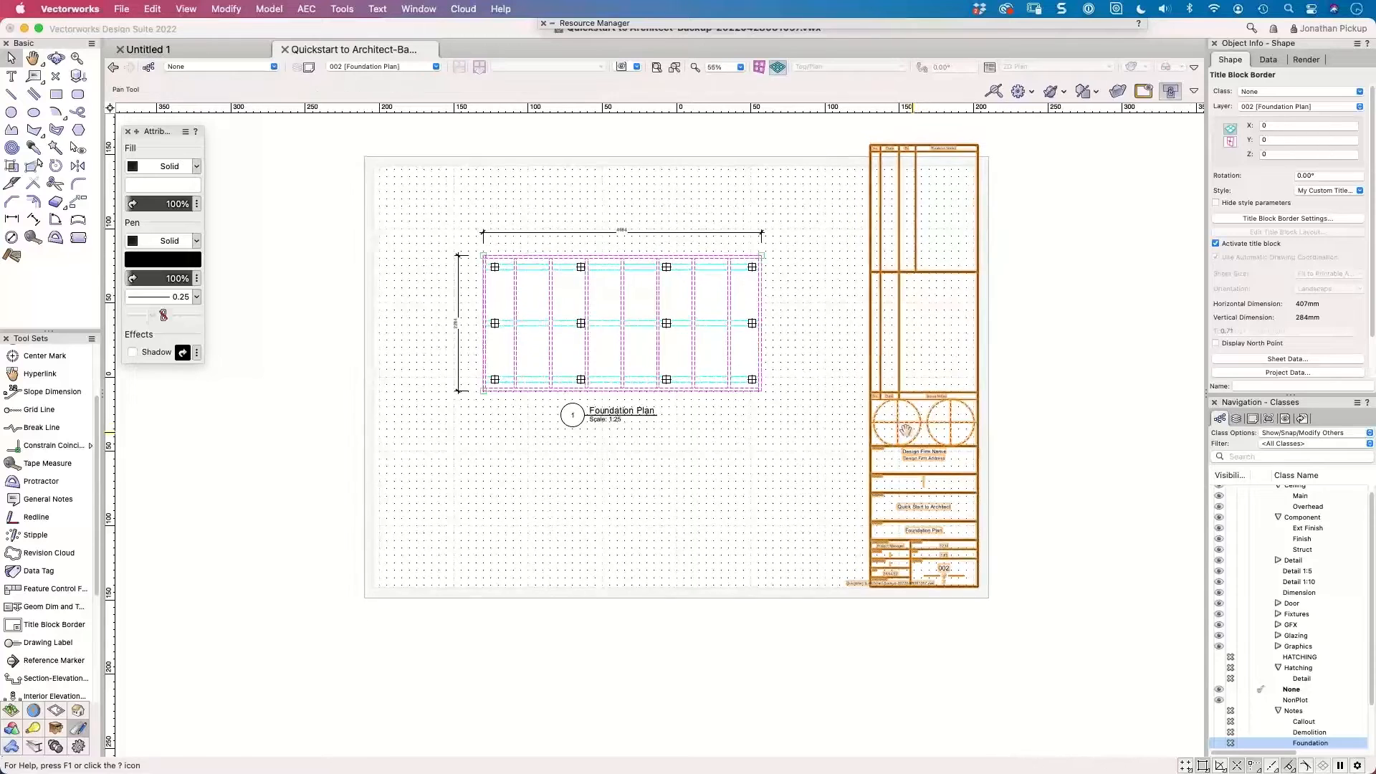
{"action": "middle_click_drag", "start_coordinate": [915, 434], "coordinate": [857, 431]}
{"action": "left_click", "coordinate": [858, 431]}
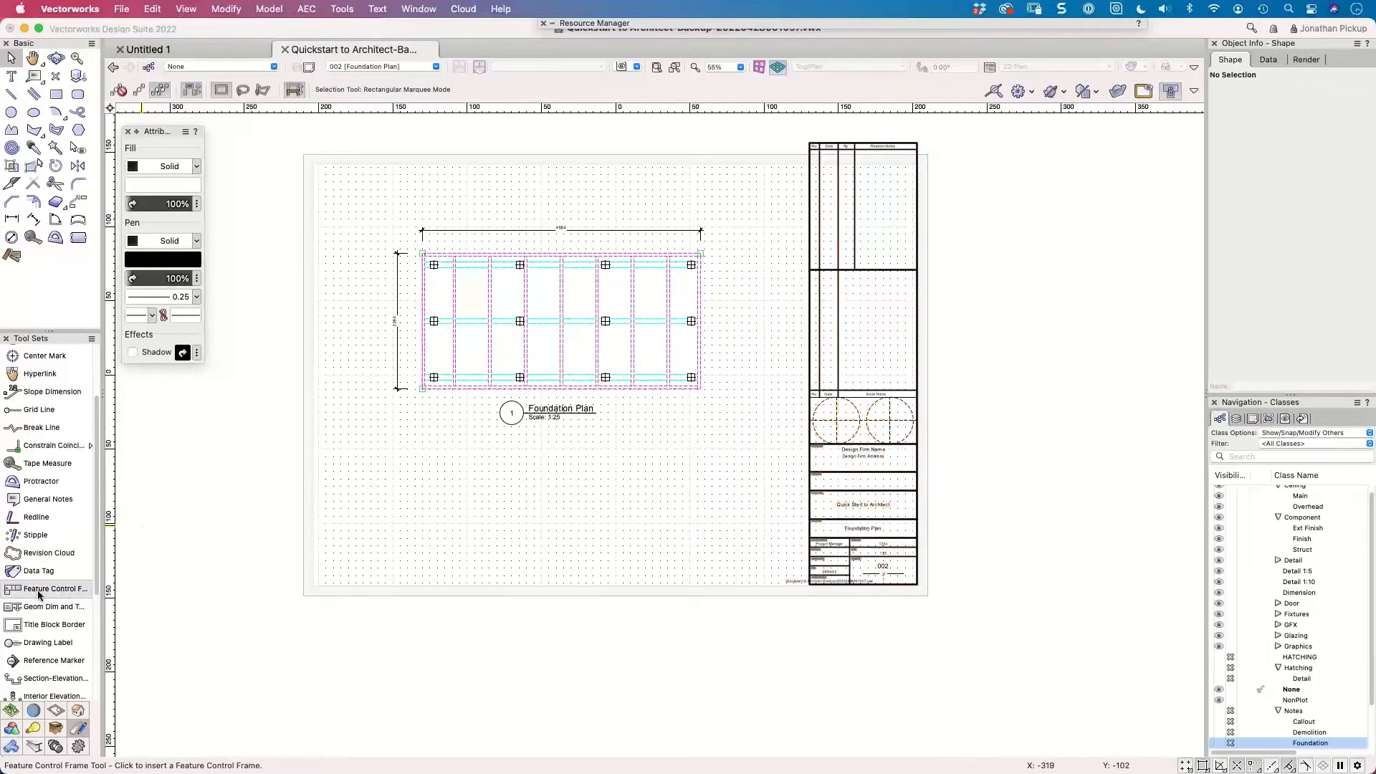
Find My Custom Title Block in the current file's Title Block Styles resources and open its title block layout for editing.
{"action": "key", "text": "super+Tab"}
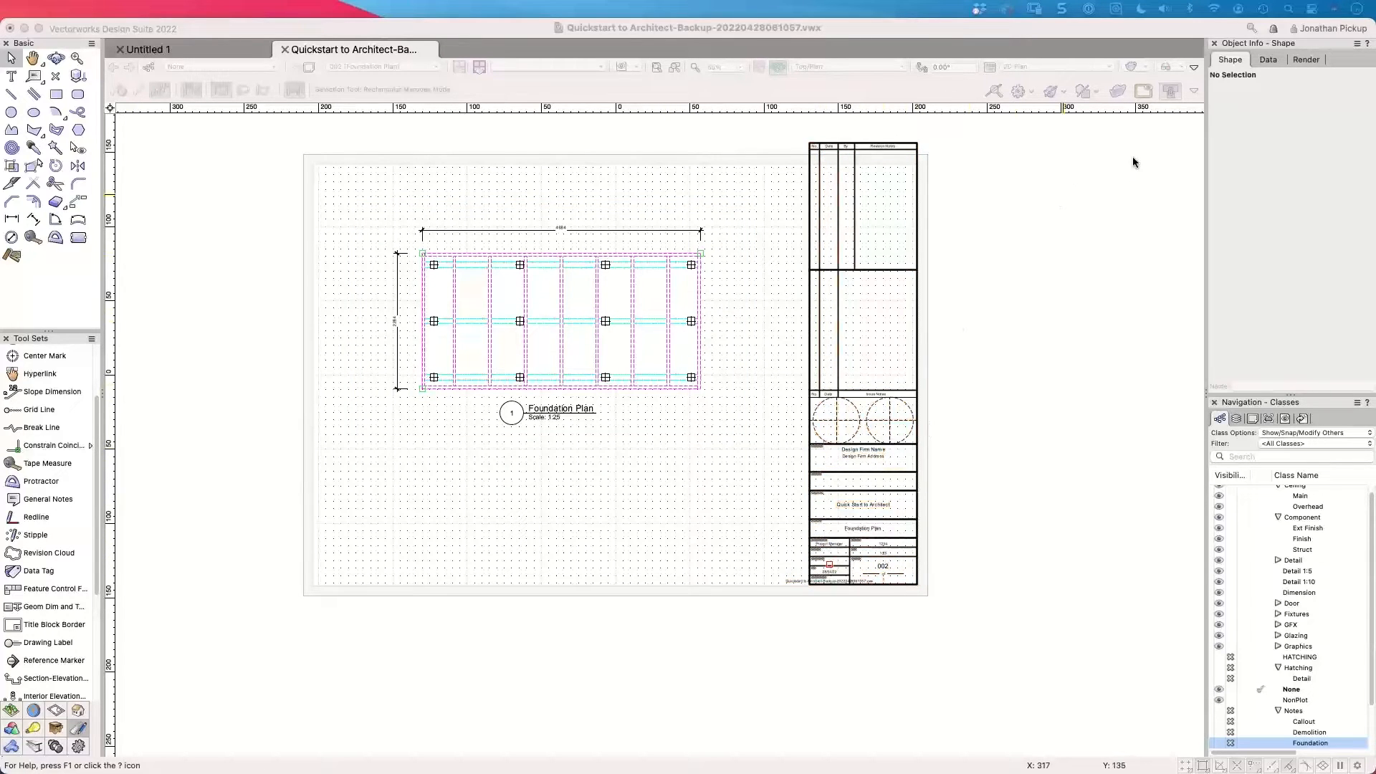
{"action": "left_click", "coordinate": [595, 27]}
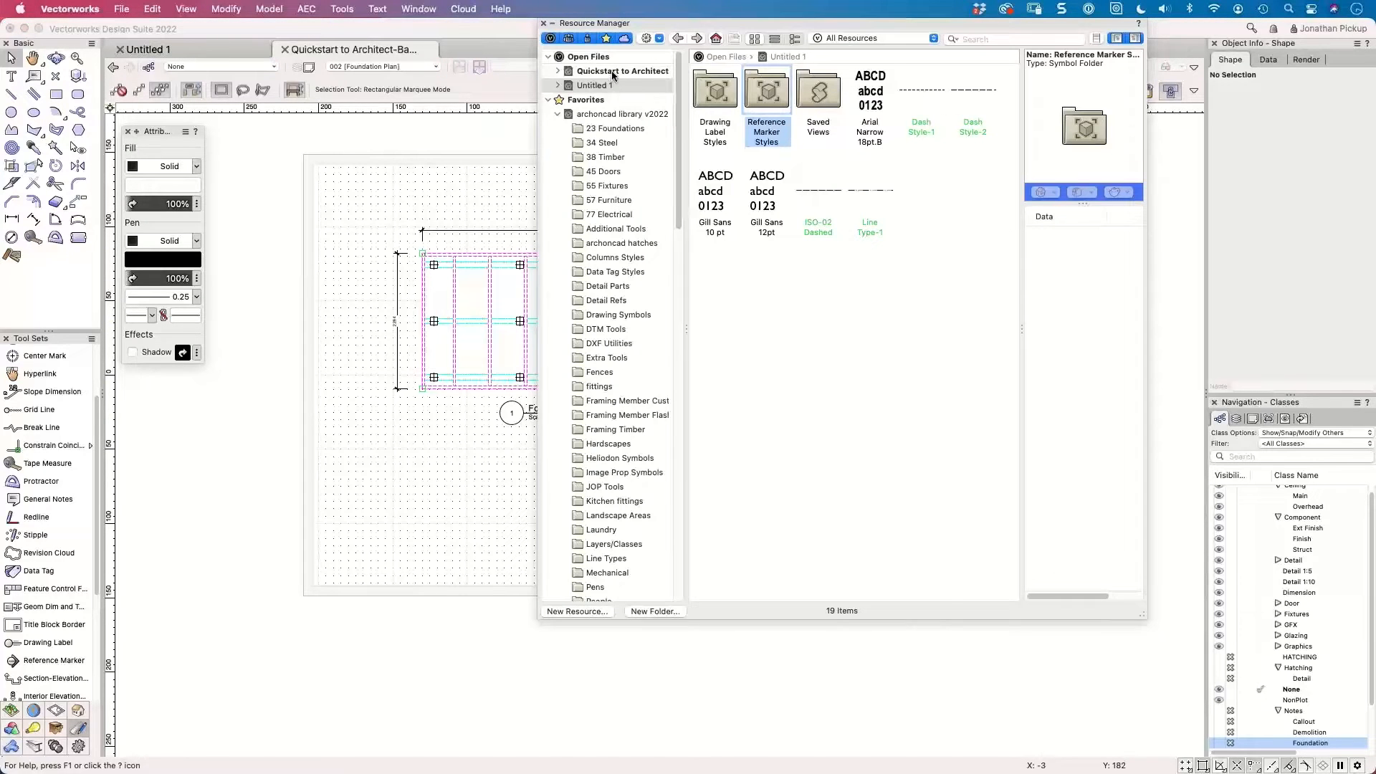
{"action": "left_click", "coordinate": [613, 73]}
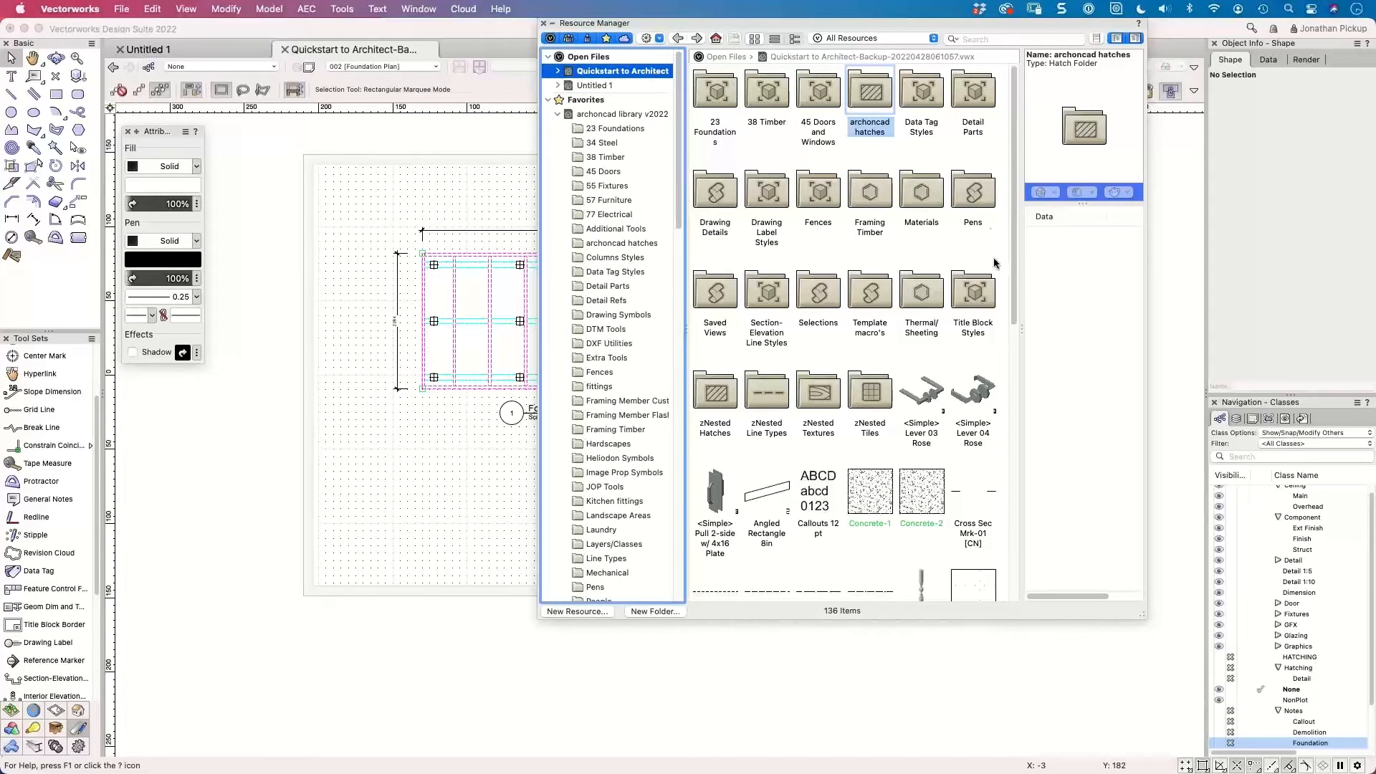
{"action": "left_click", "coordinate": [984, 304]}
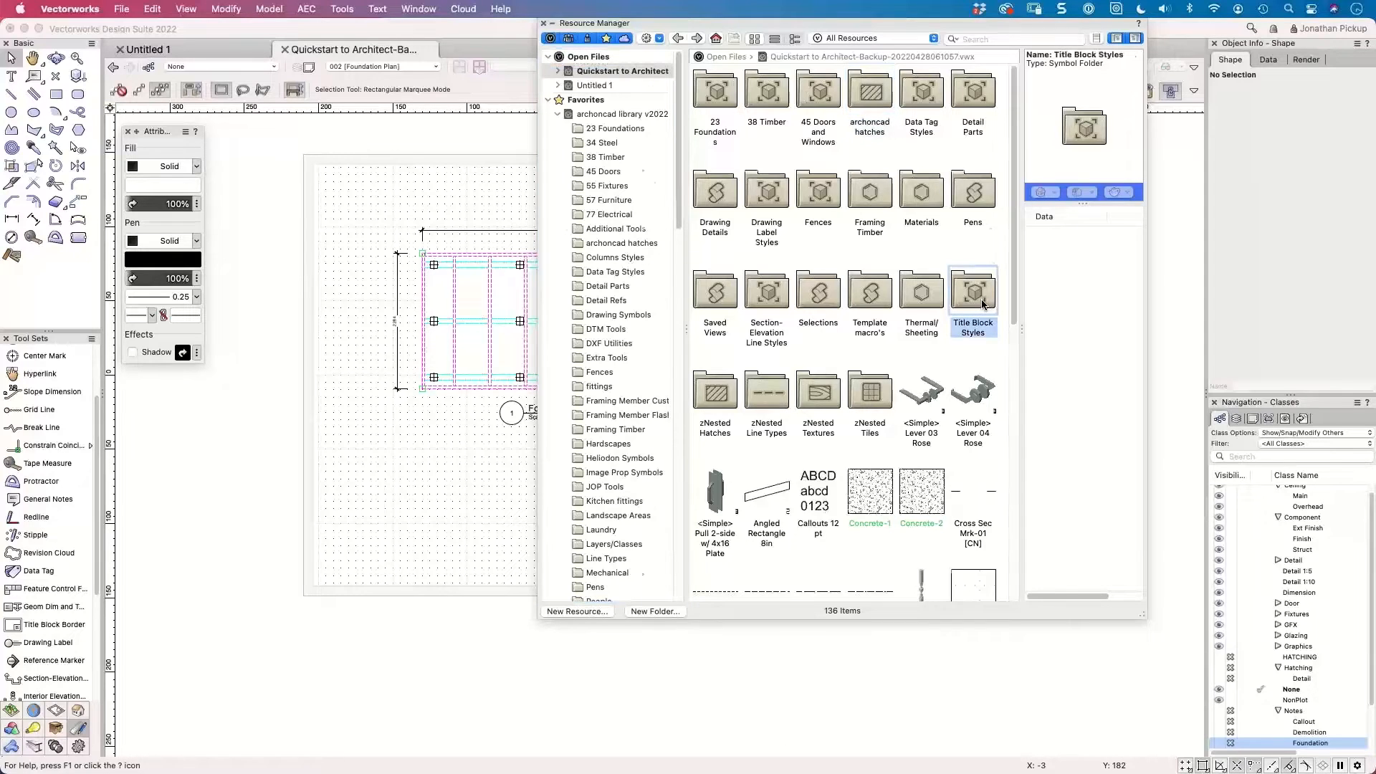
{"action": "double_click", "coordinate": [983, 303]}
{"action": "left_click", "coordinate": [768, 105]}
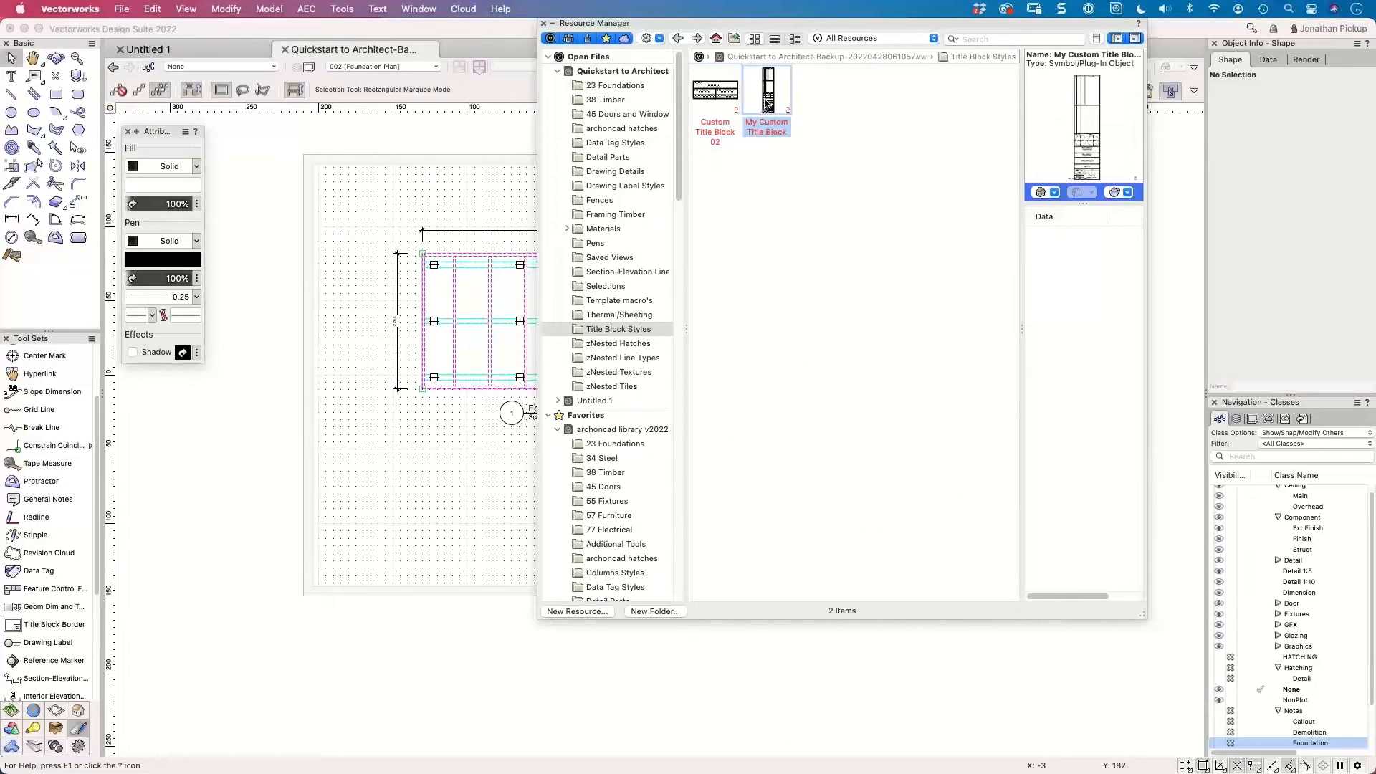
{"action": "right_click", "coordinate": [768, 105]}
{"action": "left_click", "coordinate": [782, 188]}
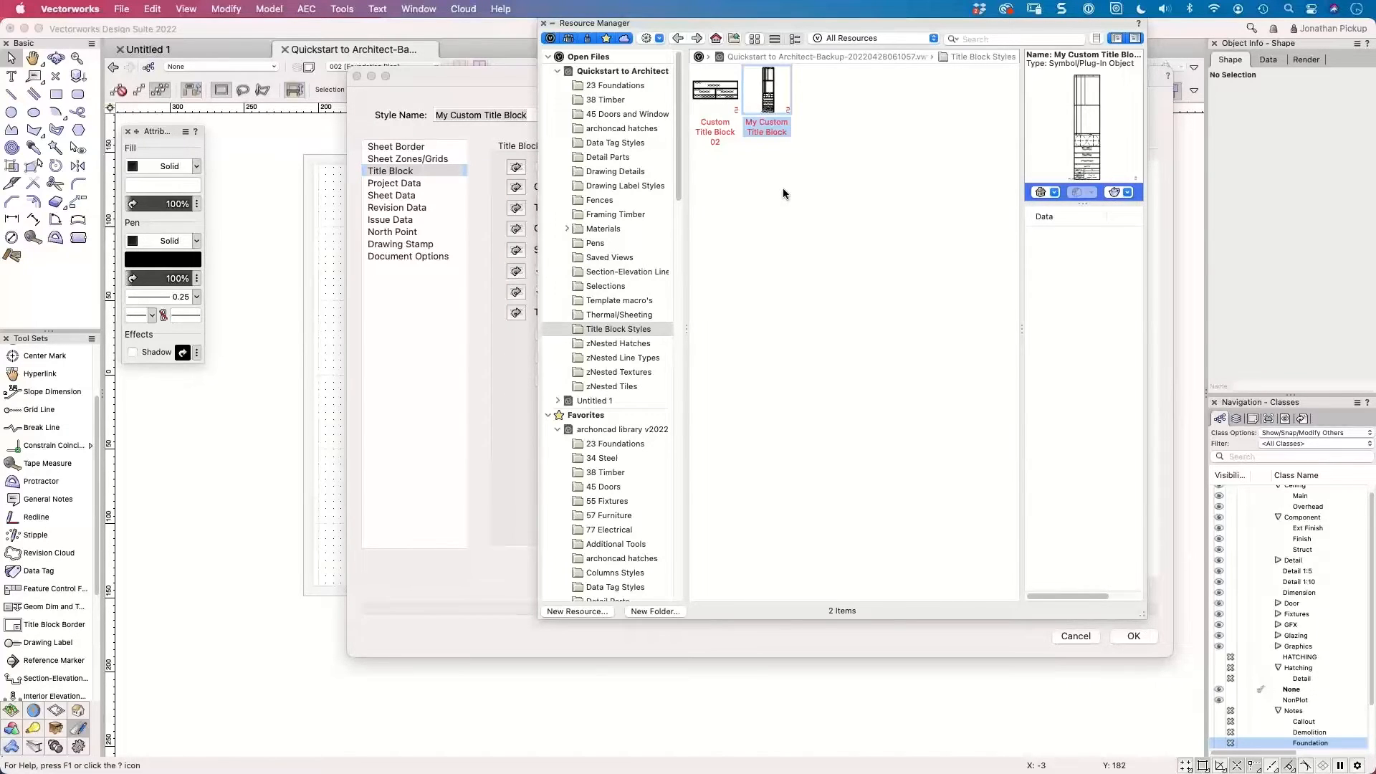
{"action": "left_click", "coordinate": [594, 357]}
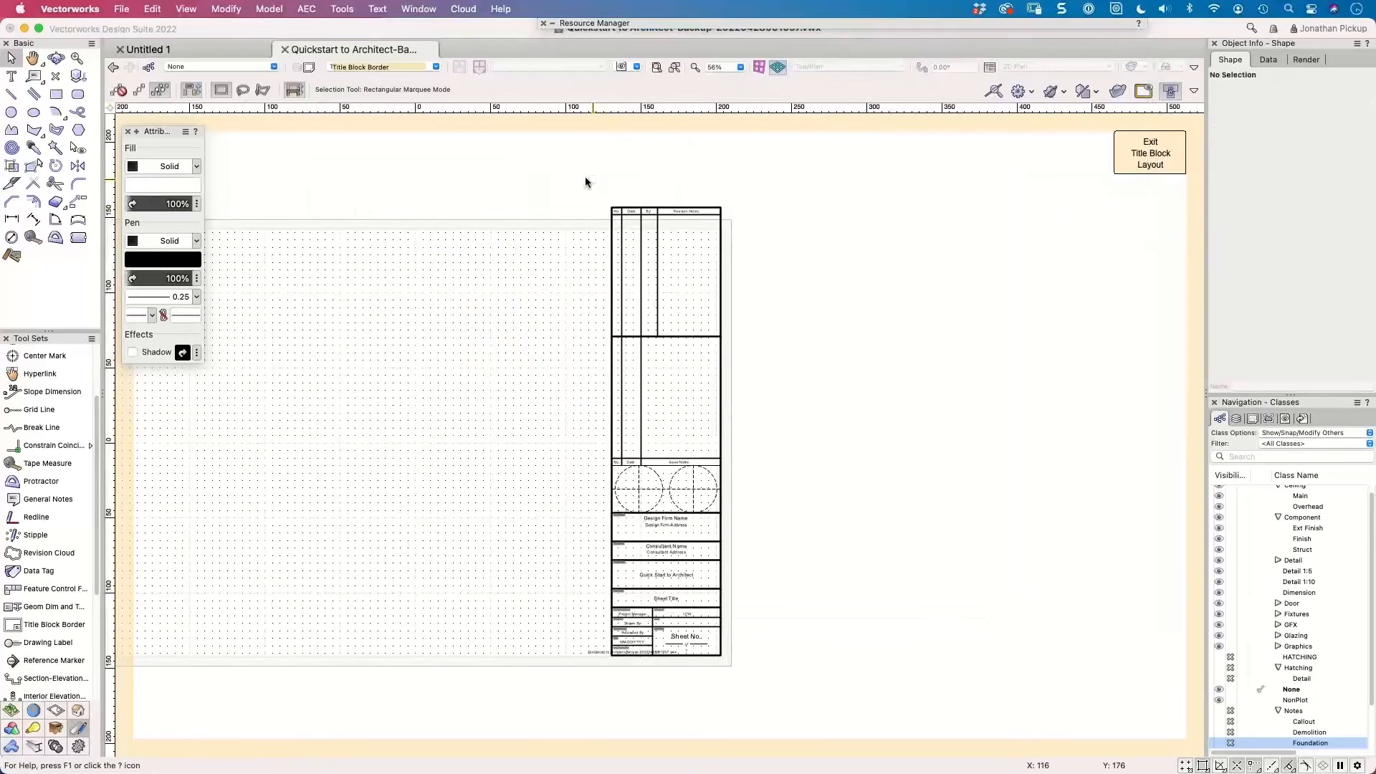
Reshape the whole title block layout, moving the revision header row and its upper edge down to just inside the printable area.
{"action": "left_click_drag", "start_coordinate": [585, 179], "coordinate": [728, 230]}
{"action": "scroll", "coordinate": [731, 264], "scroll_direction": "up", "scroll_amount": 8}
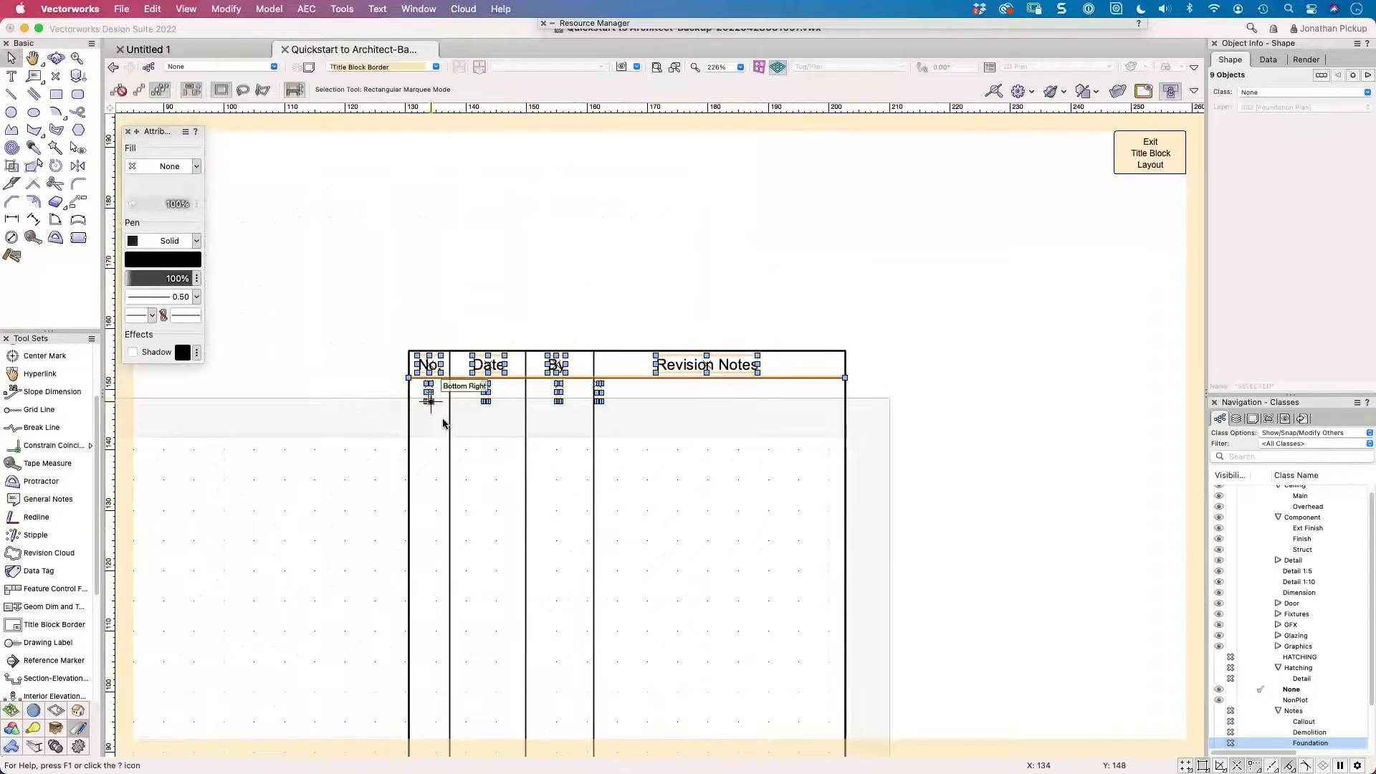
{"action": "key", "text": "super+a"}
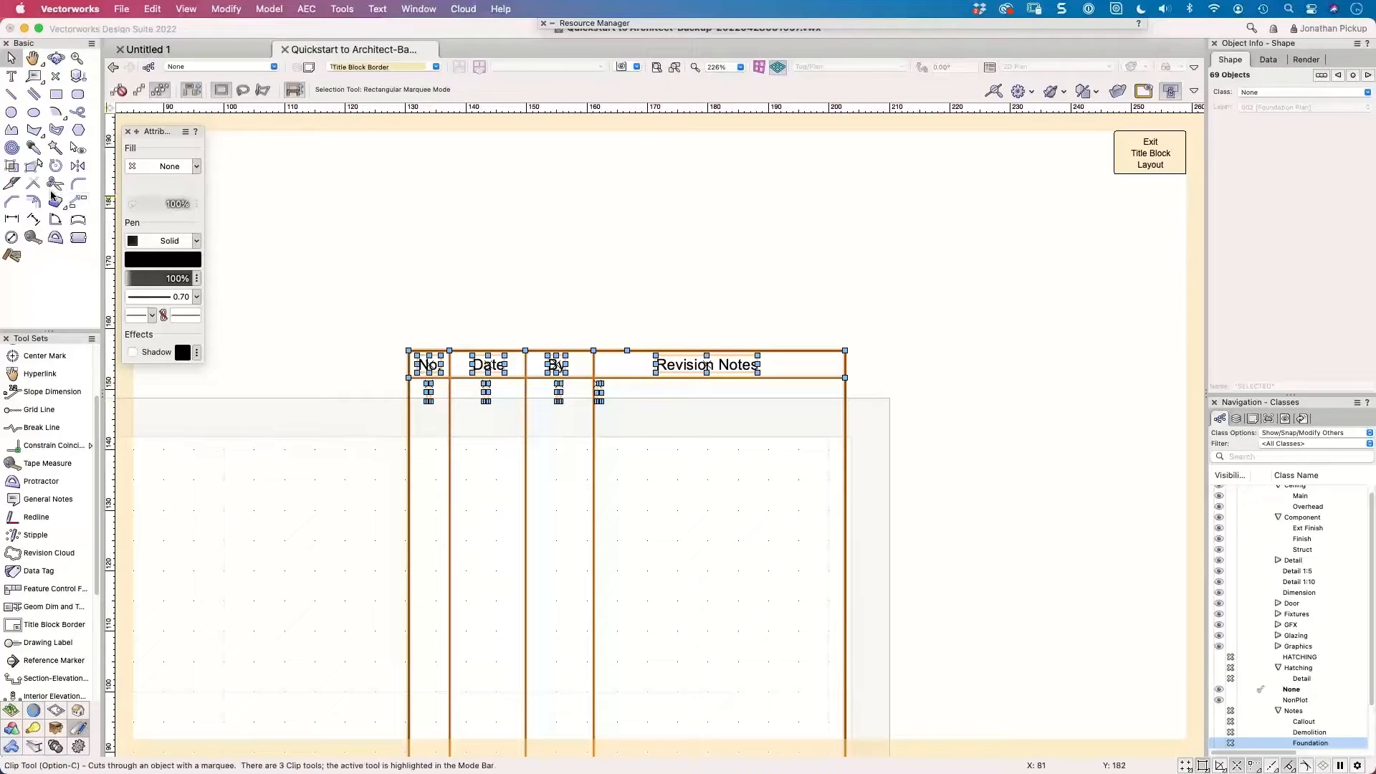
{"action": "left_click", "coordinate": [33, 165]}
{"action": "left_click_drag", "start_coordinate": [370, 318], "coordinate": [889, 499]}
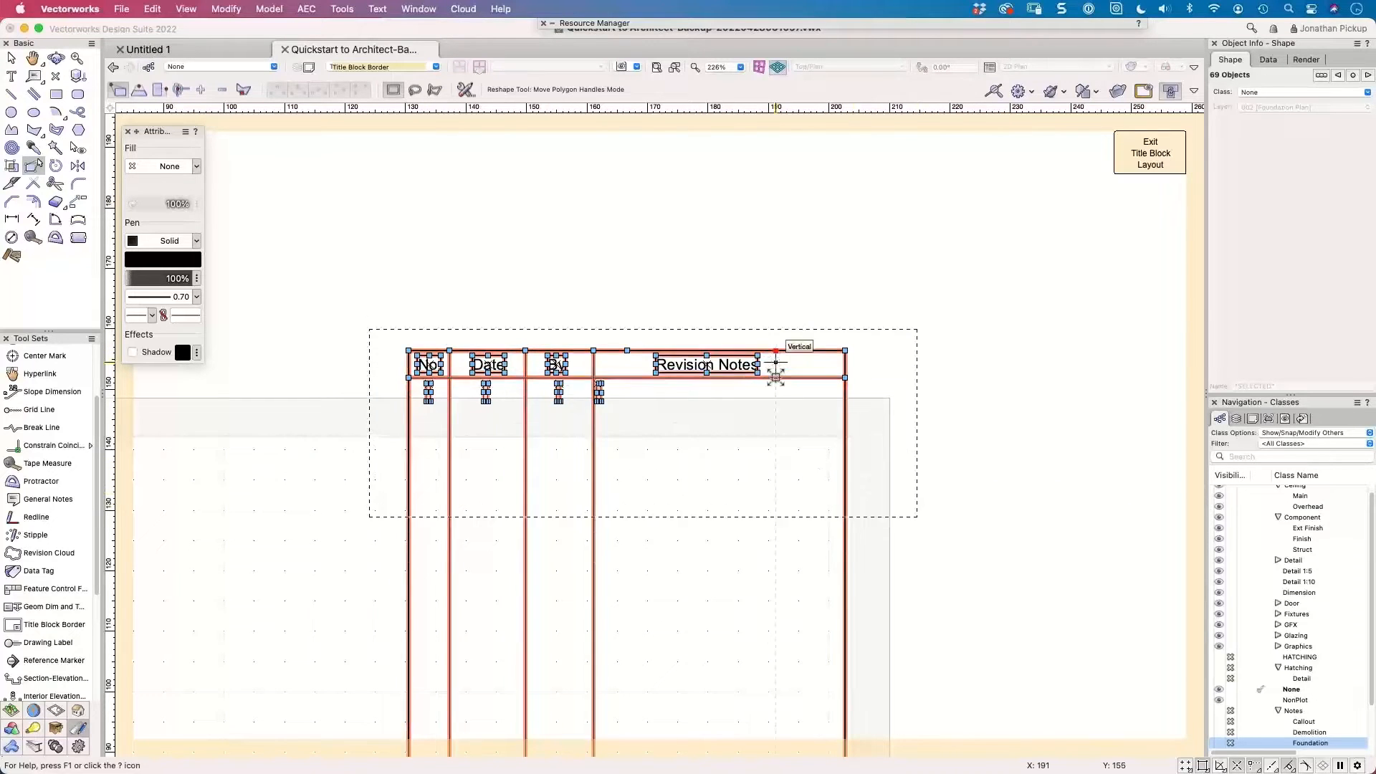
{"action": "left_click_drag", "start_coordinate": [776, 377], "coordinate": [771, 447]}
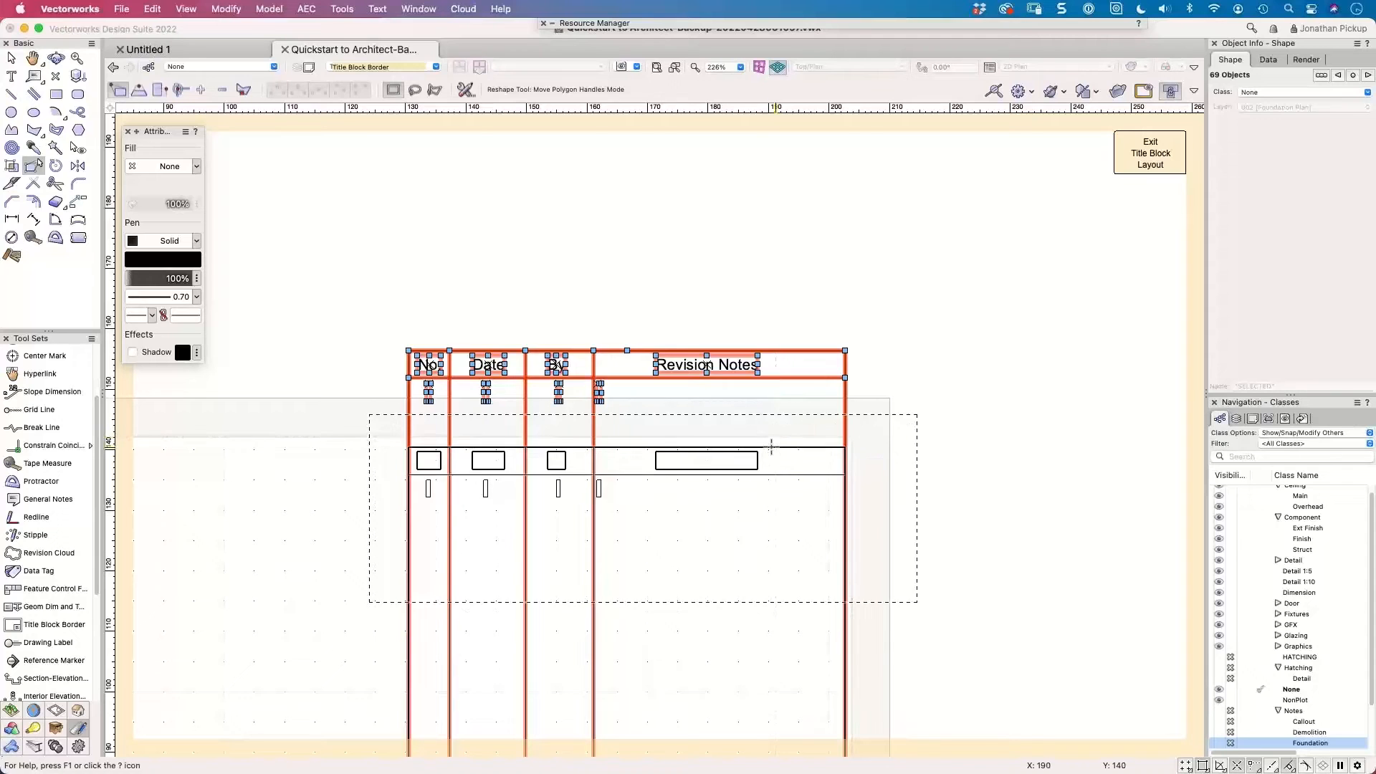
Delete the two dashed stamp circles and their crossing lines between the Issue Notes header and the Design Firm cell.
{"action": "scroll", "coordinate": [844, 362], "scroll_direction": "down", "scroll_amount": 4}
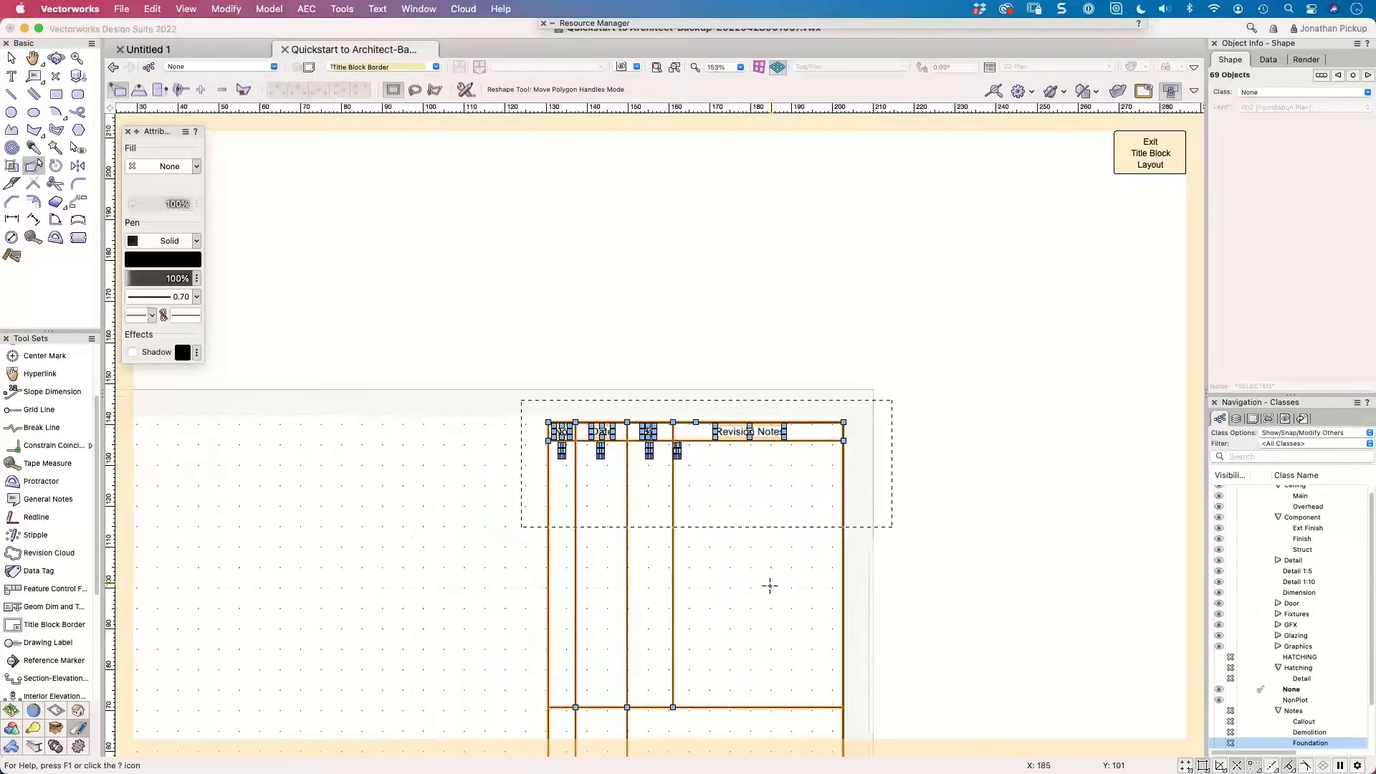
{"action": "middle_click_drag", "start_coordinate": [768, 584], "coordinate": [722, 246]}
{"action": "scroll", "coordinate": [724, 537], "scroll_direction": "down", "scroll_amount": 1}
{"action": "scroll", "coordinate": [711, 602], "scroll_direction": "down", "scroll_amount": 2}
{"action": "middle_click_drag", "start_coordinate": [711, 602], "coordinate": [717, 363]}
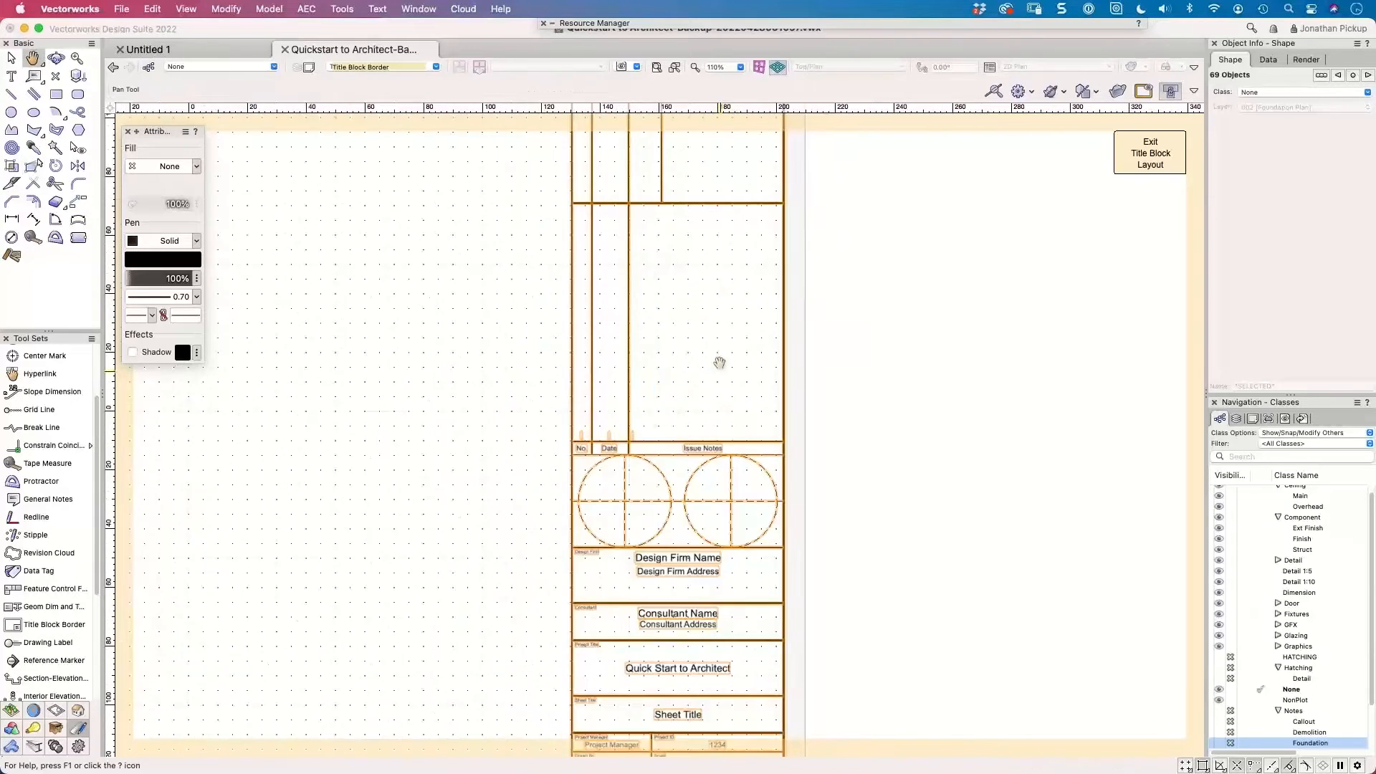
{"action": "key", "text": "x"}
{"action": "key", "text": "x"}
{"action": "left_click", "coordinate": [580, 487]}
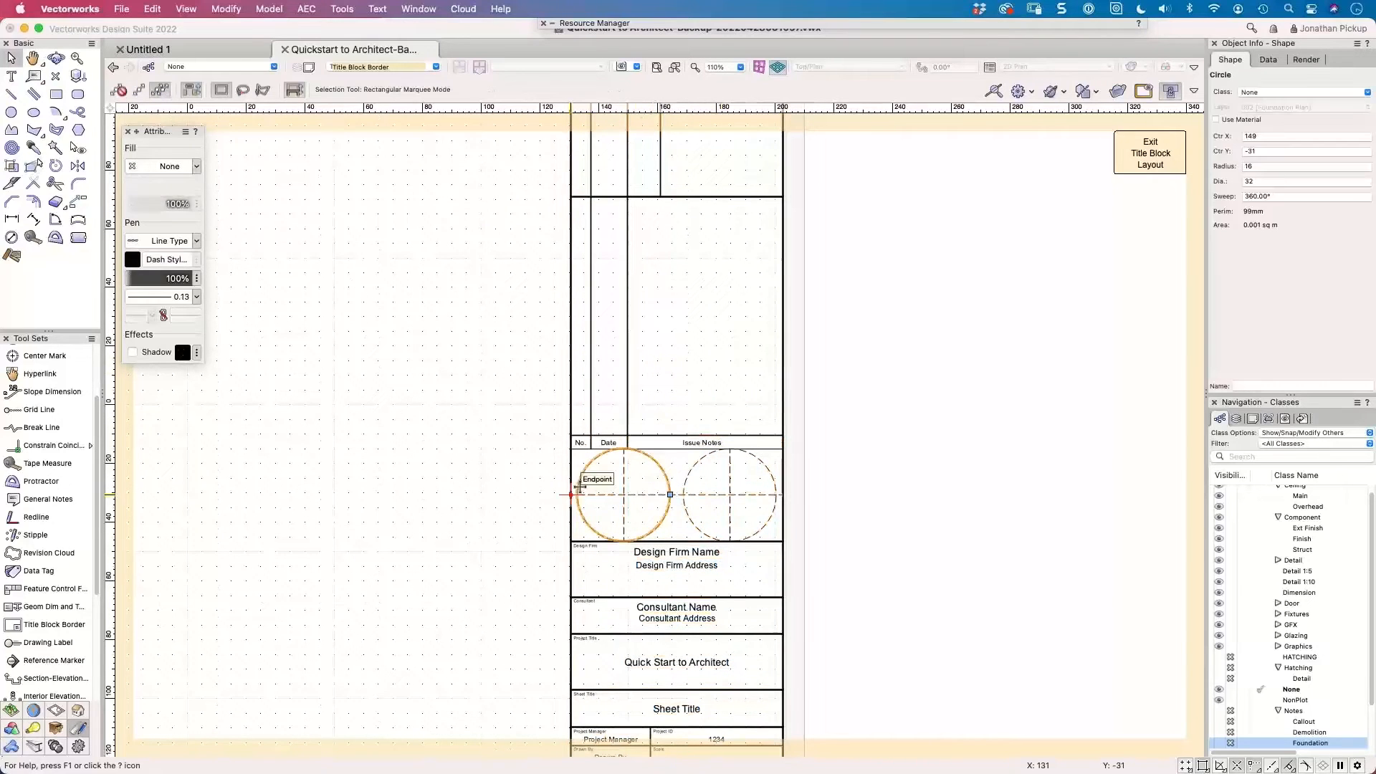
{"action": "key", "text": "Delete"}
{"action": "left_click", "coordinate": [624, 471]}
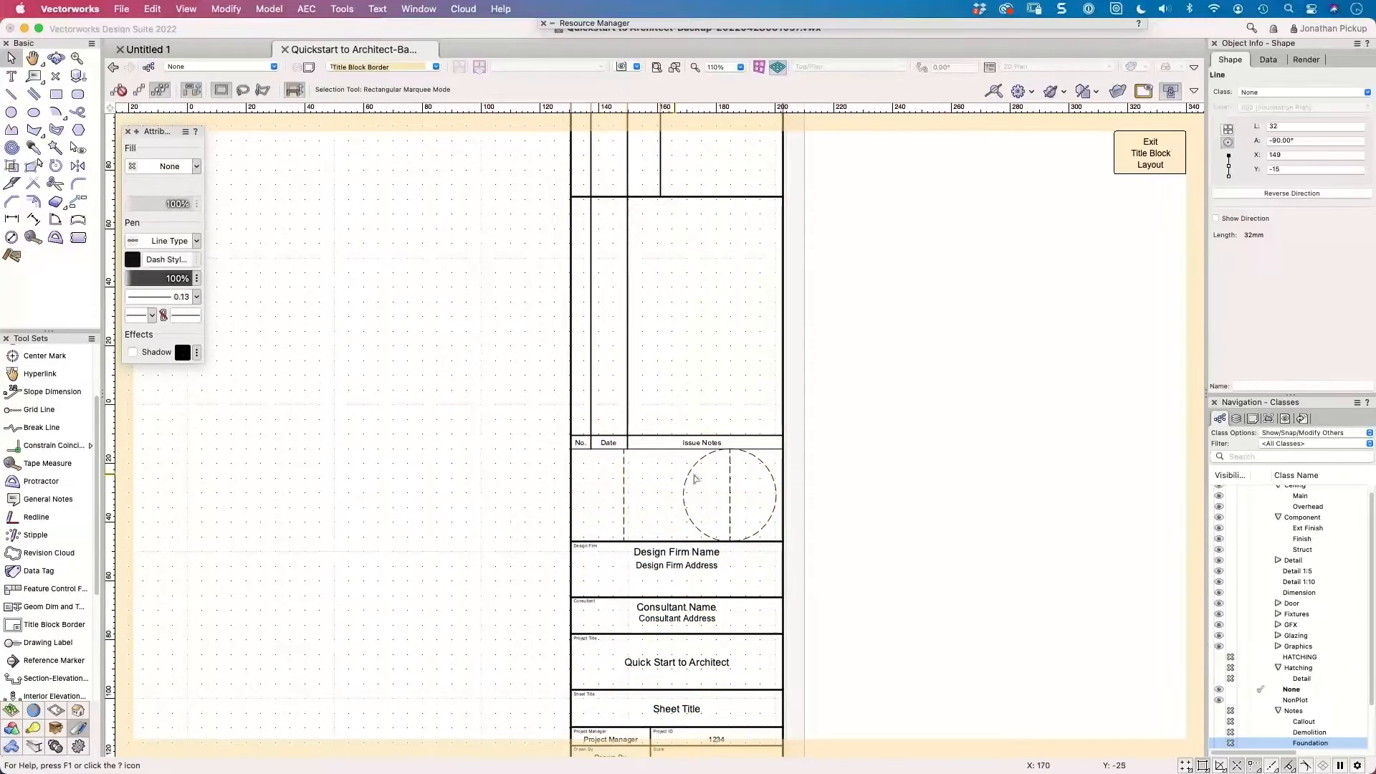
{"action": "left_click", "coordinate": [691, 476], "text": "shift"}
{"action": "key", "text": "Delete"}
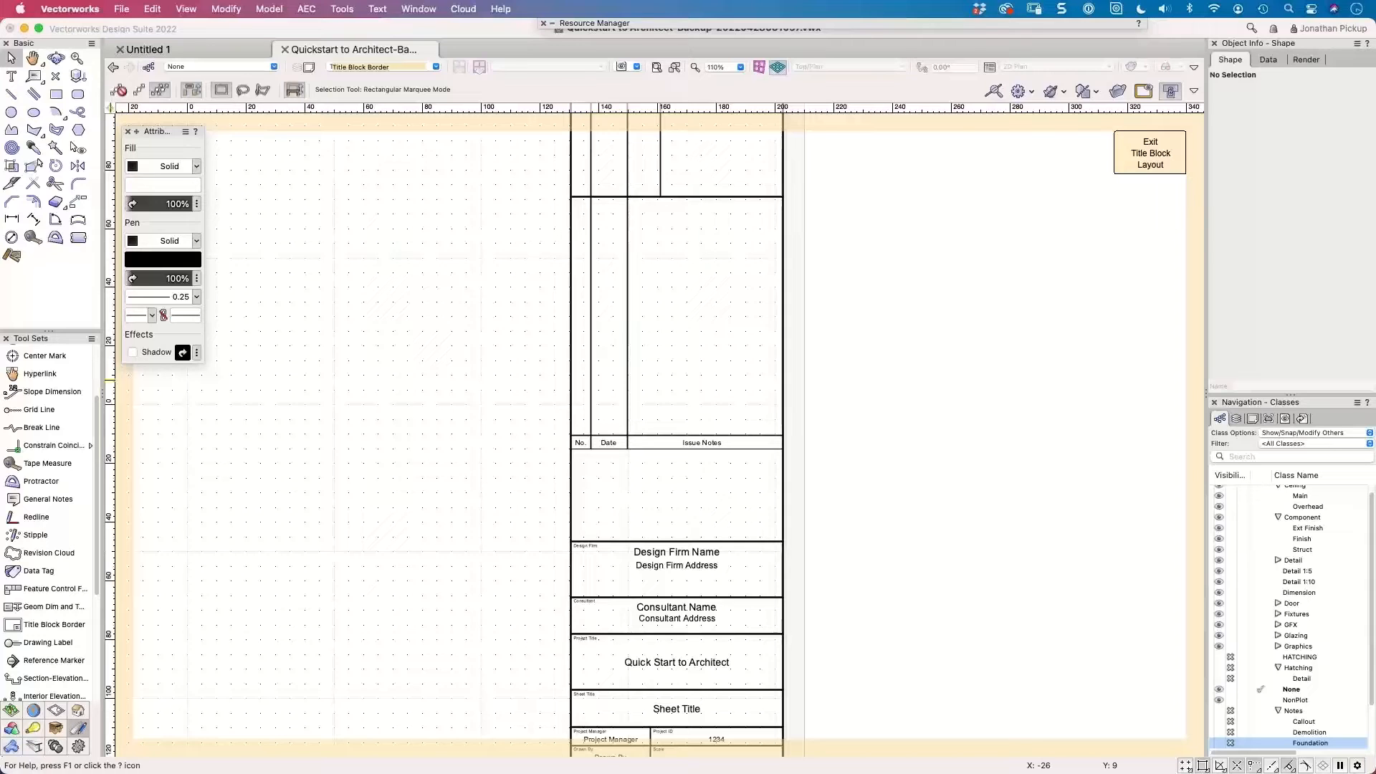
Switch to Finder and import Archoncad_web_logo.jpg from the Desktop folder into the title block layout as a bitmap with JPEG compression.
{"action": "key", "text": "super+Tab"}
{"action": "key", "text": "super+Tab"}
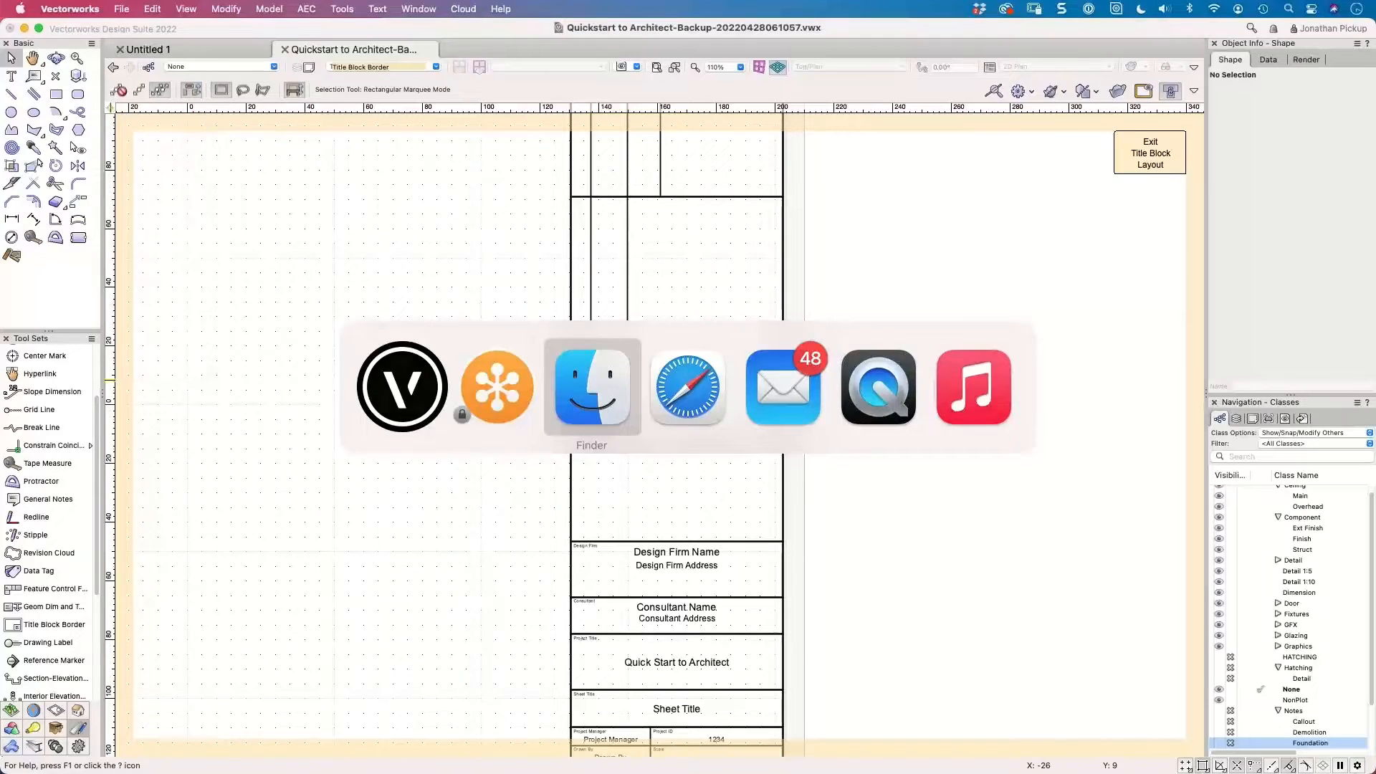
{"action": "key", "text": "super+n"}
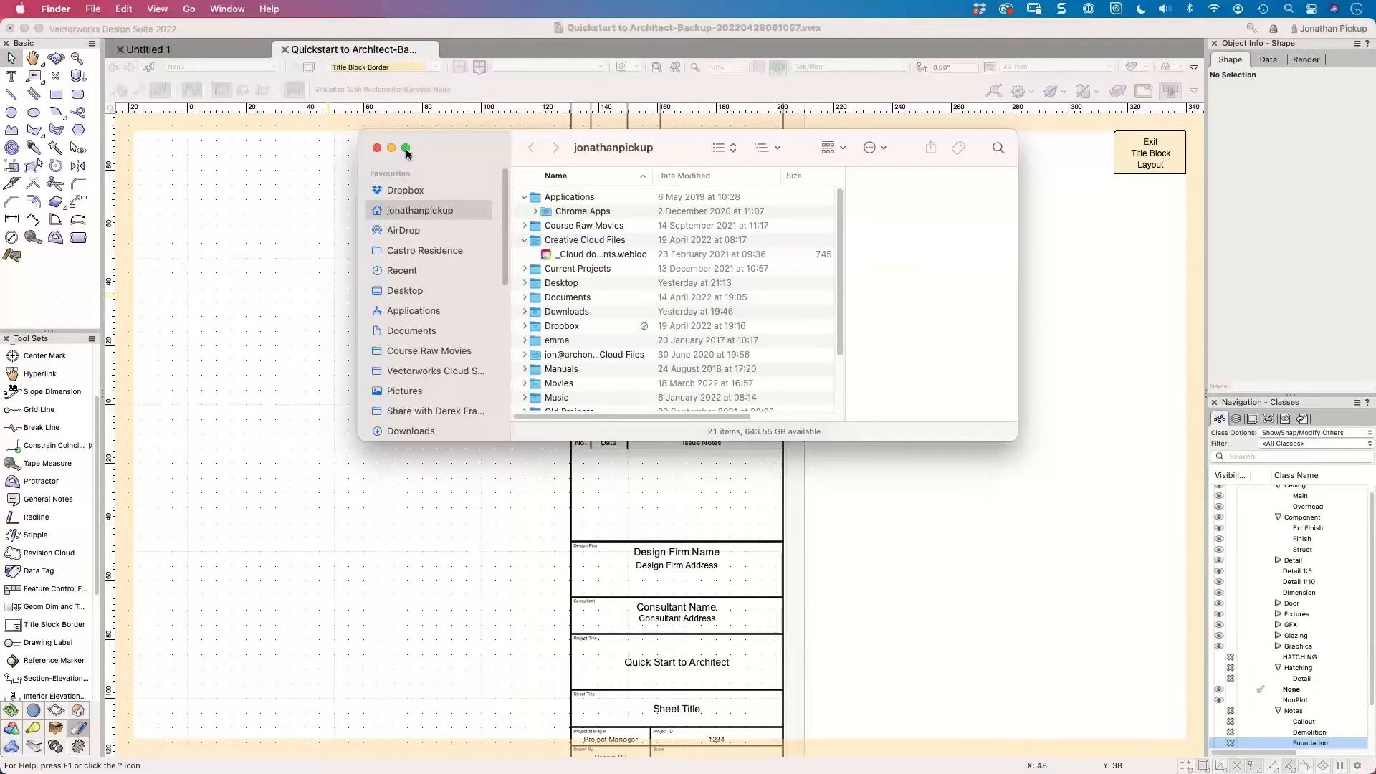
{"action": "left_click_drag", "start_coordinate": [420, 147], "coordinate": [0, 215]}
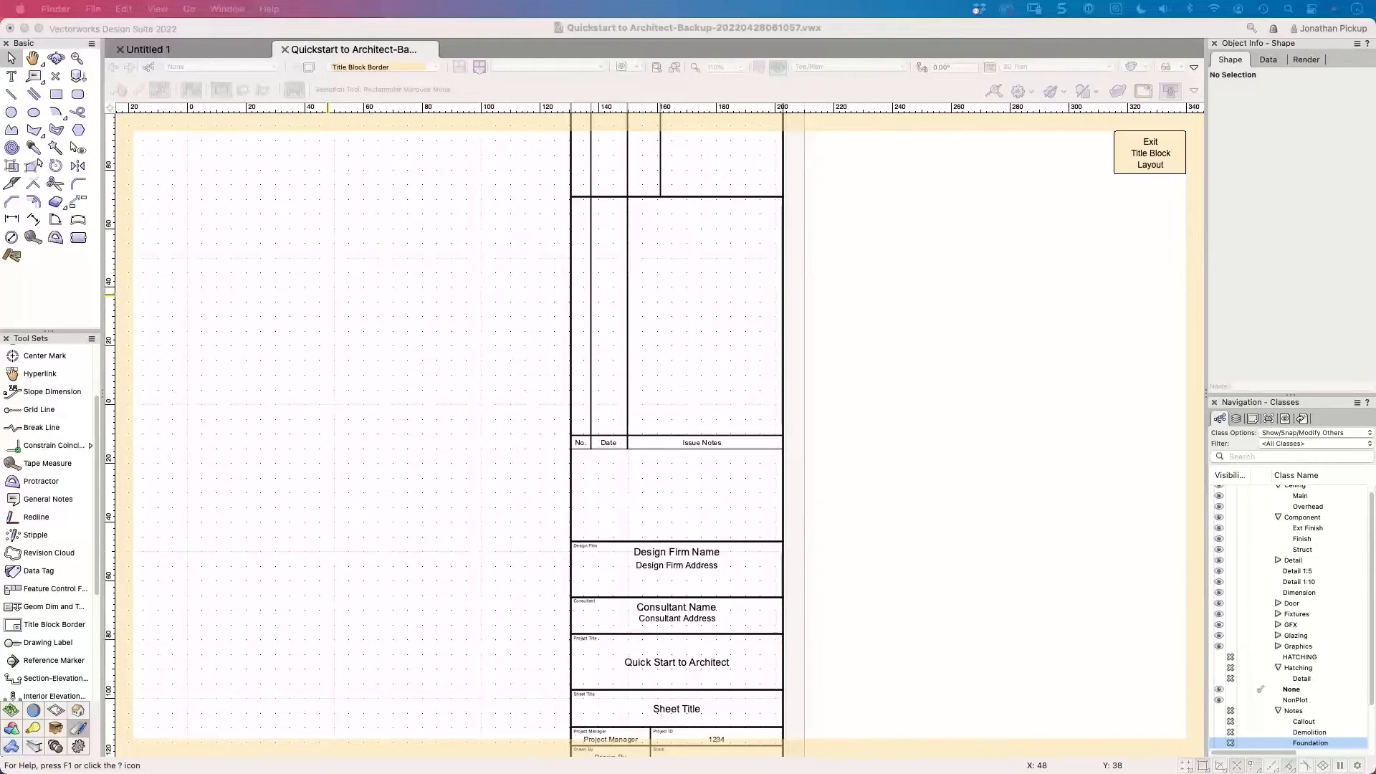
{"action": "left_click_drag", "start_coordinate": [0, 387], "coordinate": [122, 109]}
{"action": "left_click_drag", "start_coordinate": [162, 295], "coordinate": [625, 506]}
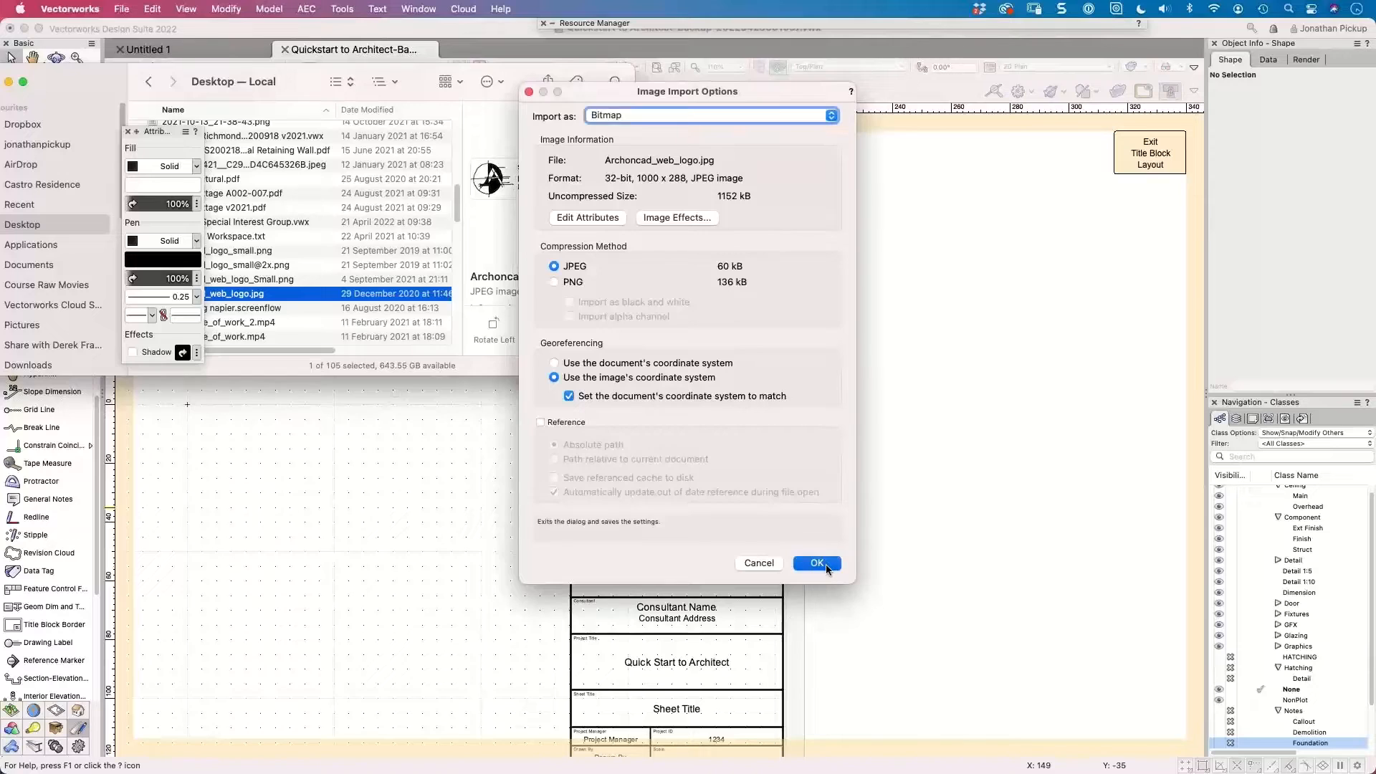
{"action": "key", "text": "Return"}
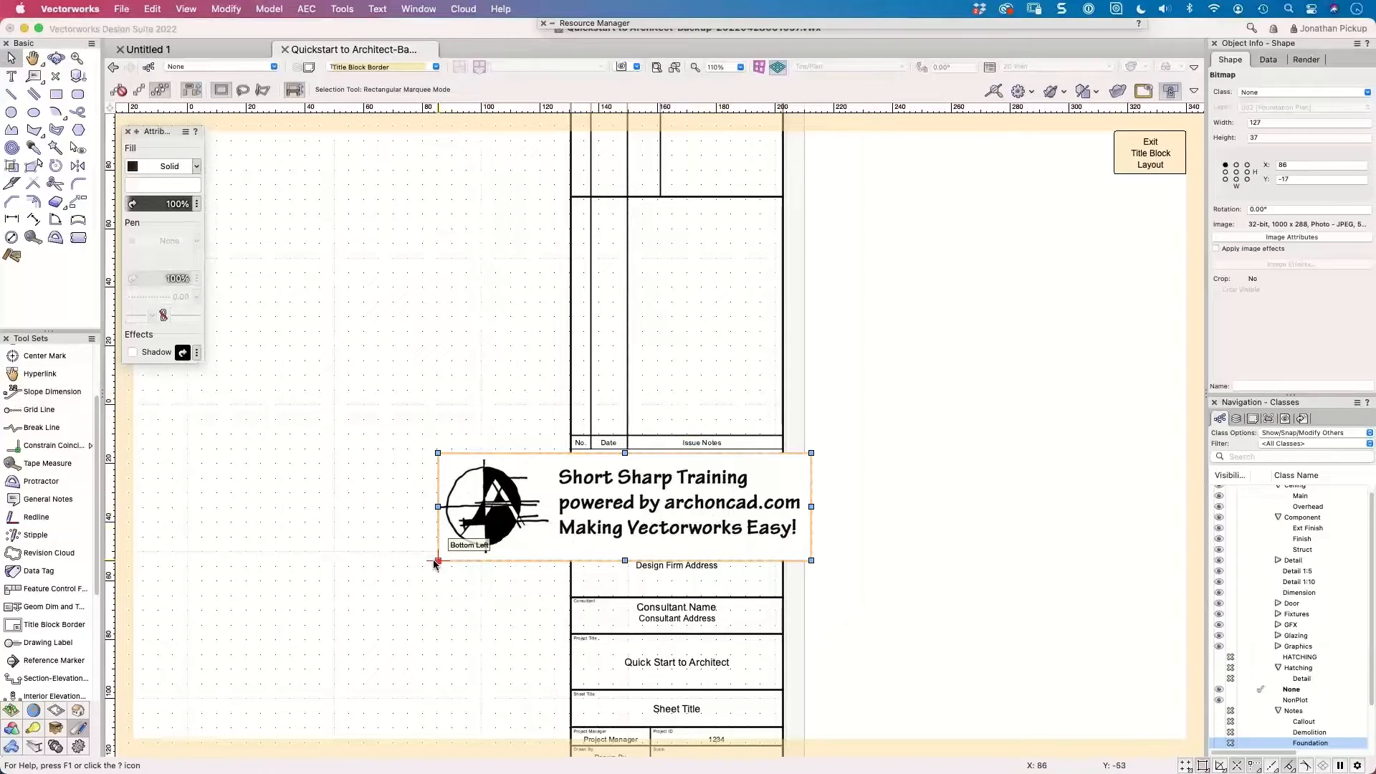
Scale the logo down to about 69 by 20 mm and centre it between the Issue Notes header and the Design Firm cell.
{"action": "left_click_drag", "start_coordinate": [438, 560], "coordinate": [570, 522]}
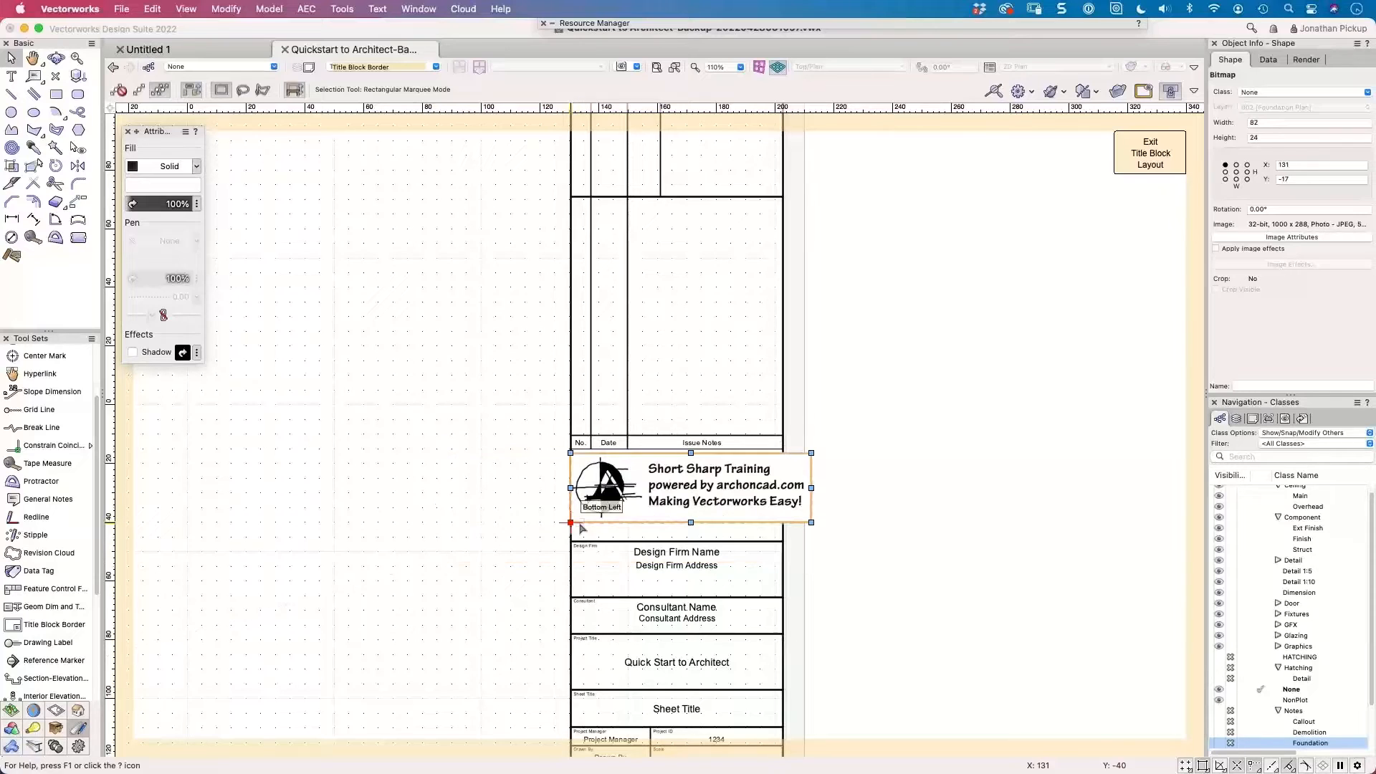
{"action": "left_click_drag", "start_coordinate": [811, 453], "coordinate": [771, 451]}
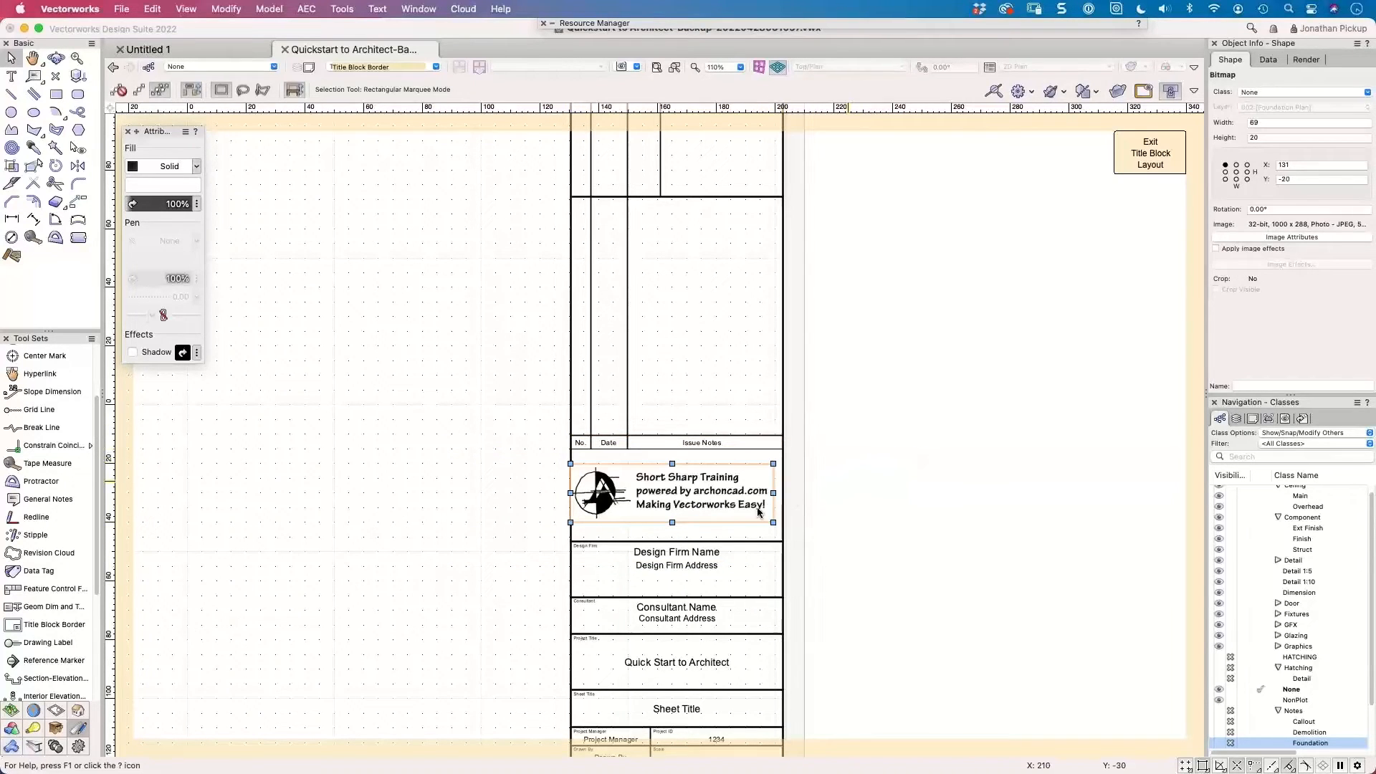
{"action": "key", "text": "Right"}
{"action": "key", "text": "Right"}
{"action": "key", "text": "Right"}
{"action": "key", "text": "Right"}
{"action": "key", "text": "Right"}
{"action": "key", "text": "Right"}
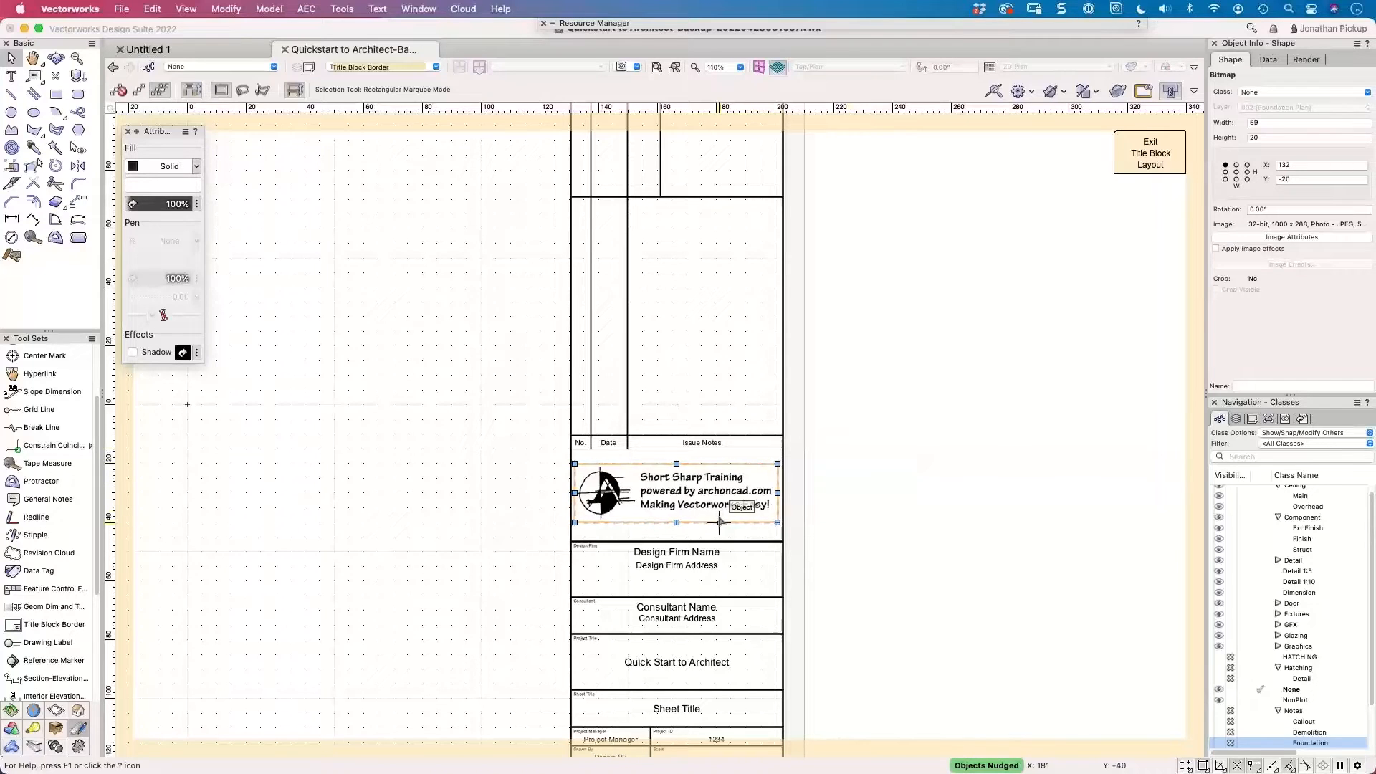
Exit the title block layout and accept the changes to the My Custom Title Block style.
{"action": "left_click", "coordinate": [1190, 238]}
{"action": "left_click", "coordinate": [1140, 166]}
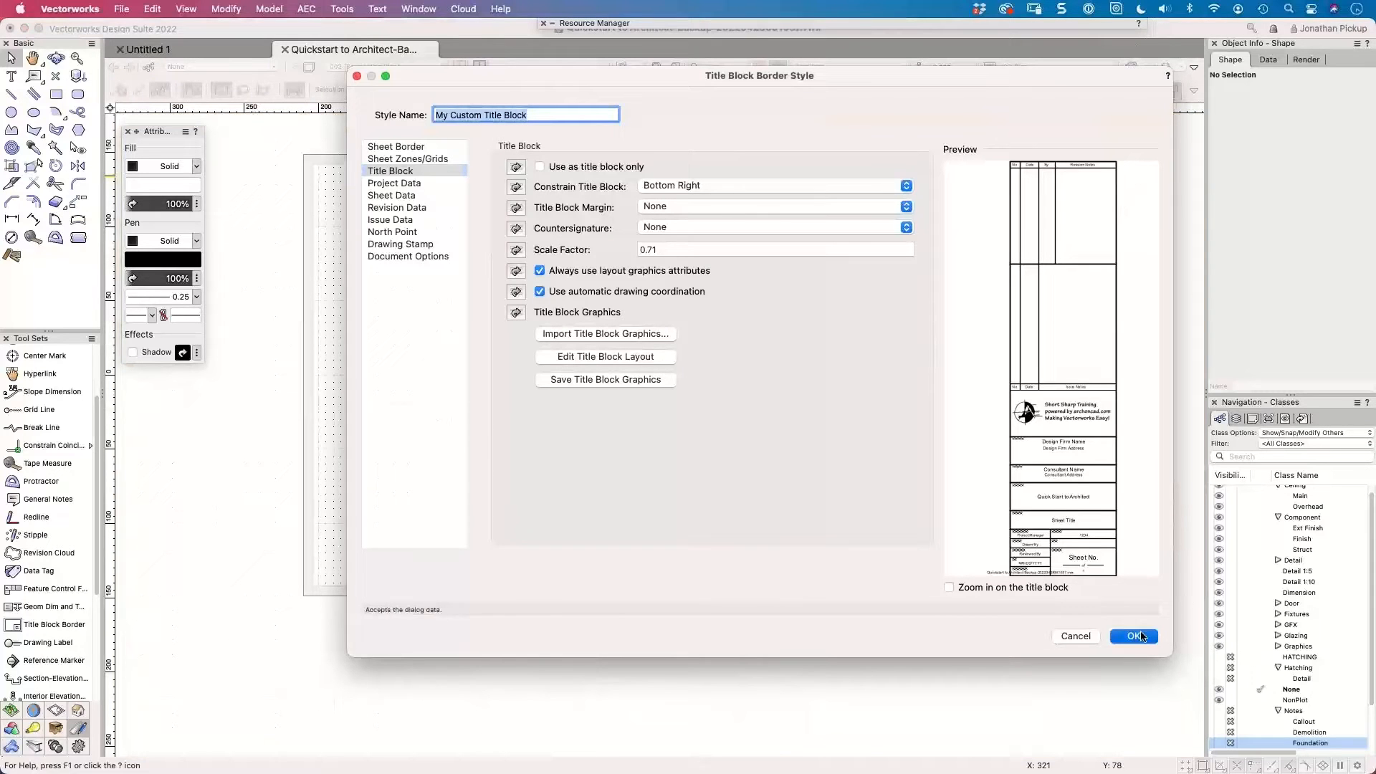
{"action": "left_click", "coordinate": [1137, 636]}
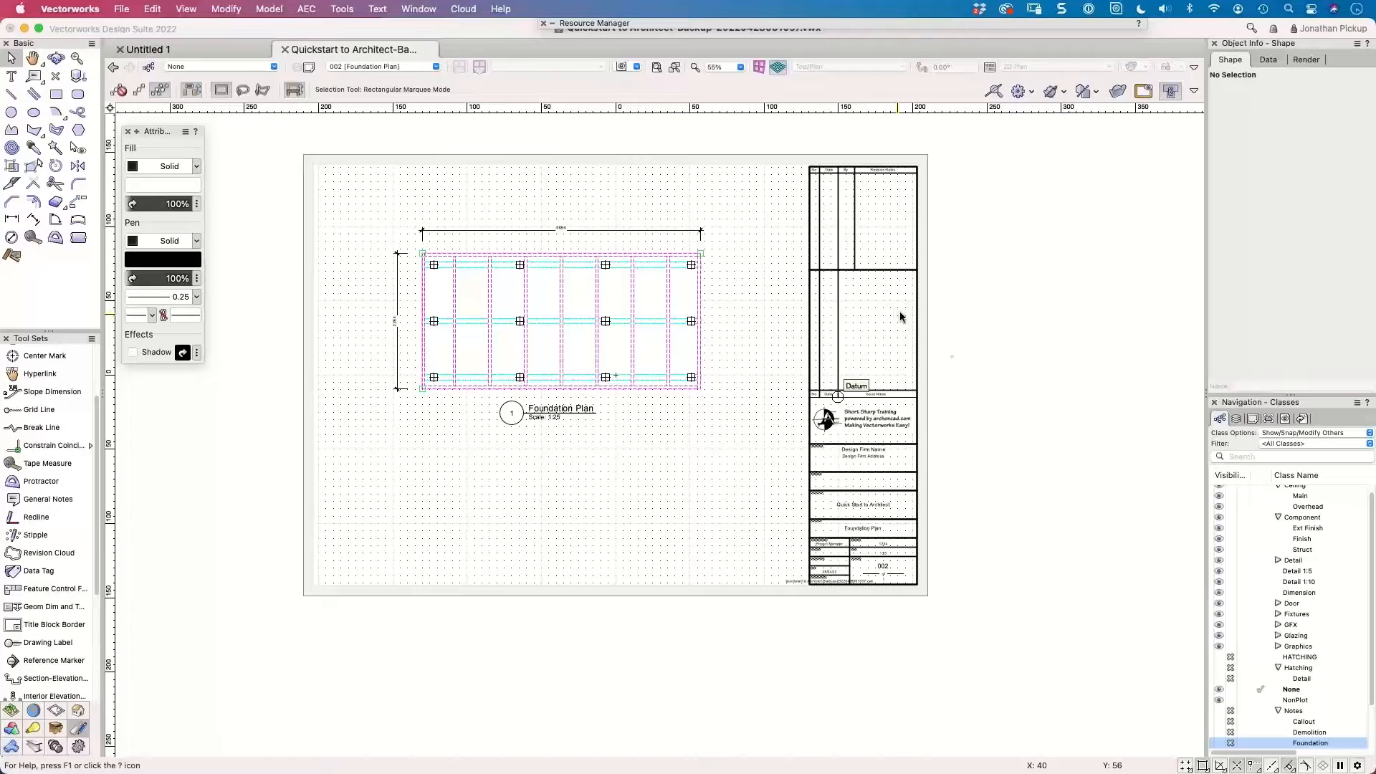
In the Foundation Plan sheet title block's project data, set the project name to "Quick Start to Architet" with "Part - 2" on a second line.
{"action": "scroll", "coordinate": [926, 556], "scroll_direction": "up", "scroll_amount": 2}
{"action": "scroll", "coordinate": [927, 557], "scroll_direction": "up", "scroll_amount": 1}
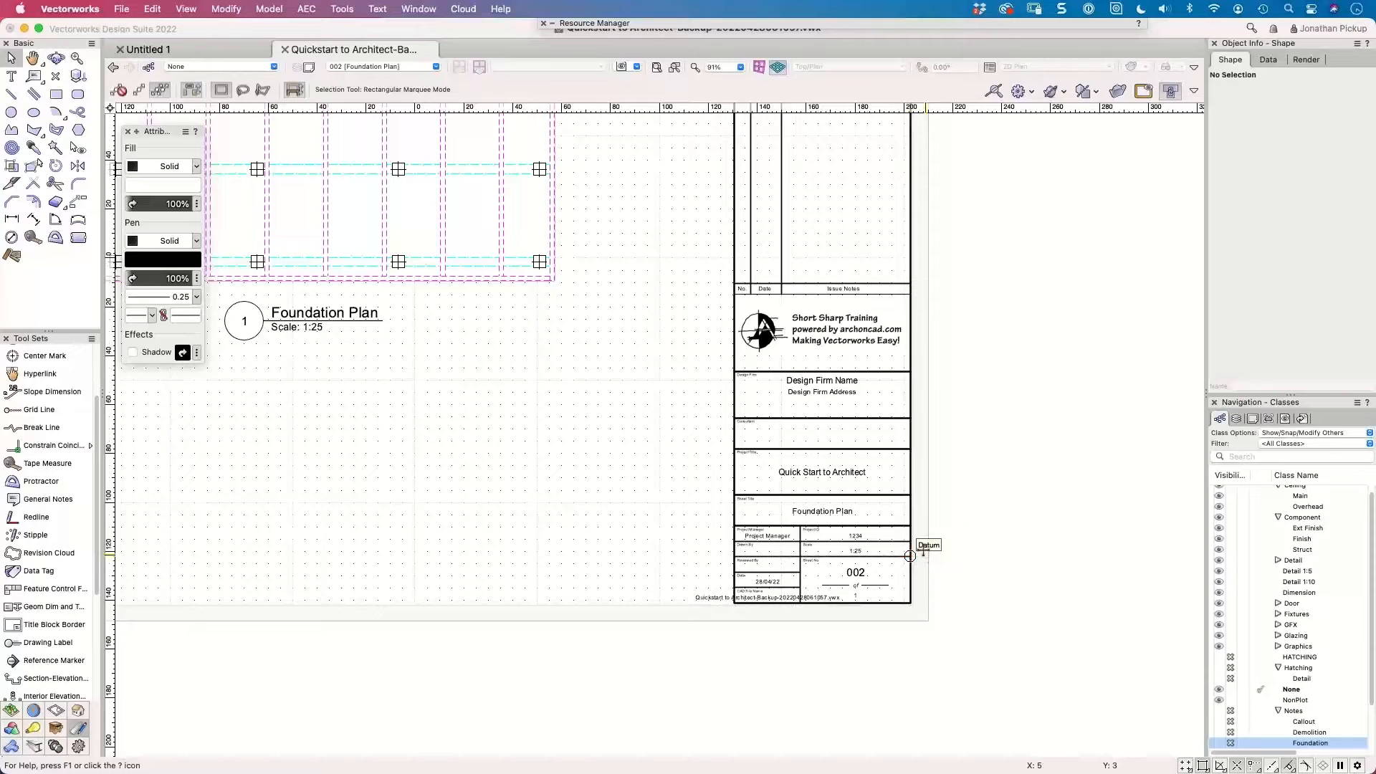
{"action": "left_click", "coordinate": [826, 391]}
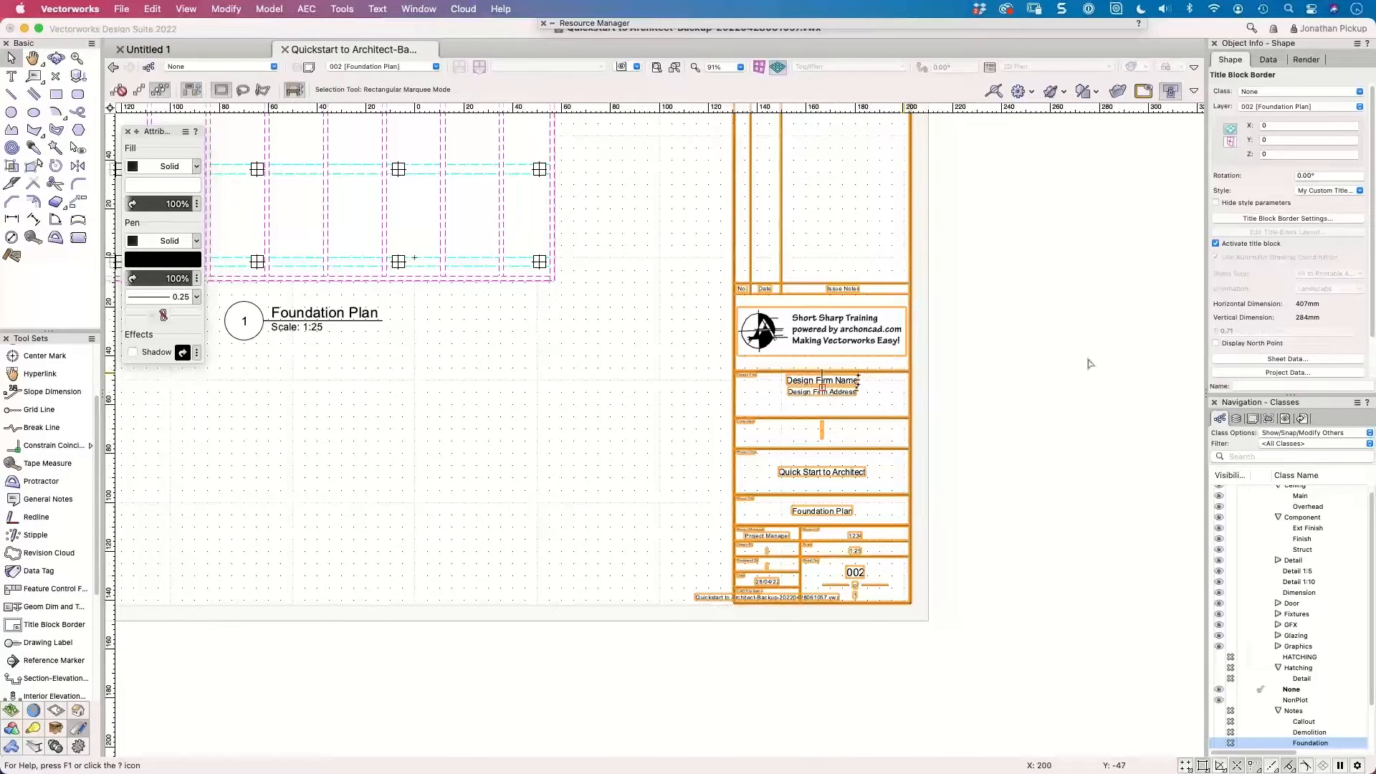
{"action": "scroll", "coordinate": [1289, 369], "scroll_direction": "down", "scroll_amount": 1}
{"action": "left_click", "coordinate": [1288, 368]}
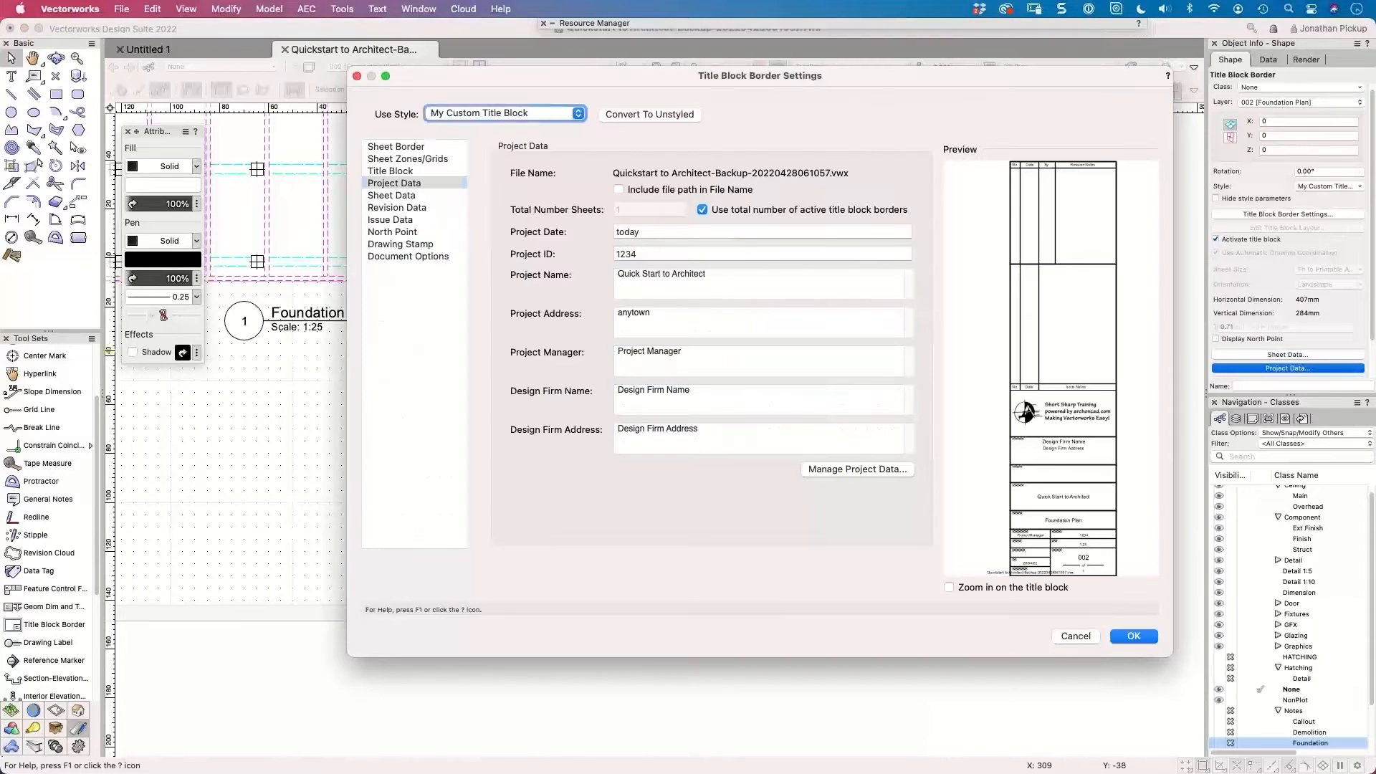
{"action": "left_click", "coordinate": [653, 315]}
{"action": "left_click_drag", "start_coordinate": [653, 315], "coordinate": [553, 314]}
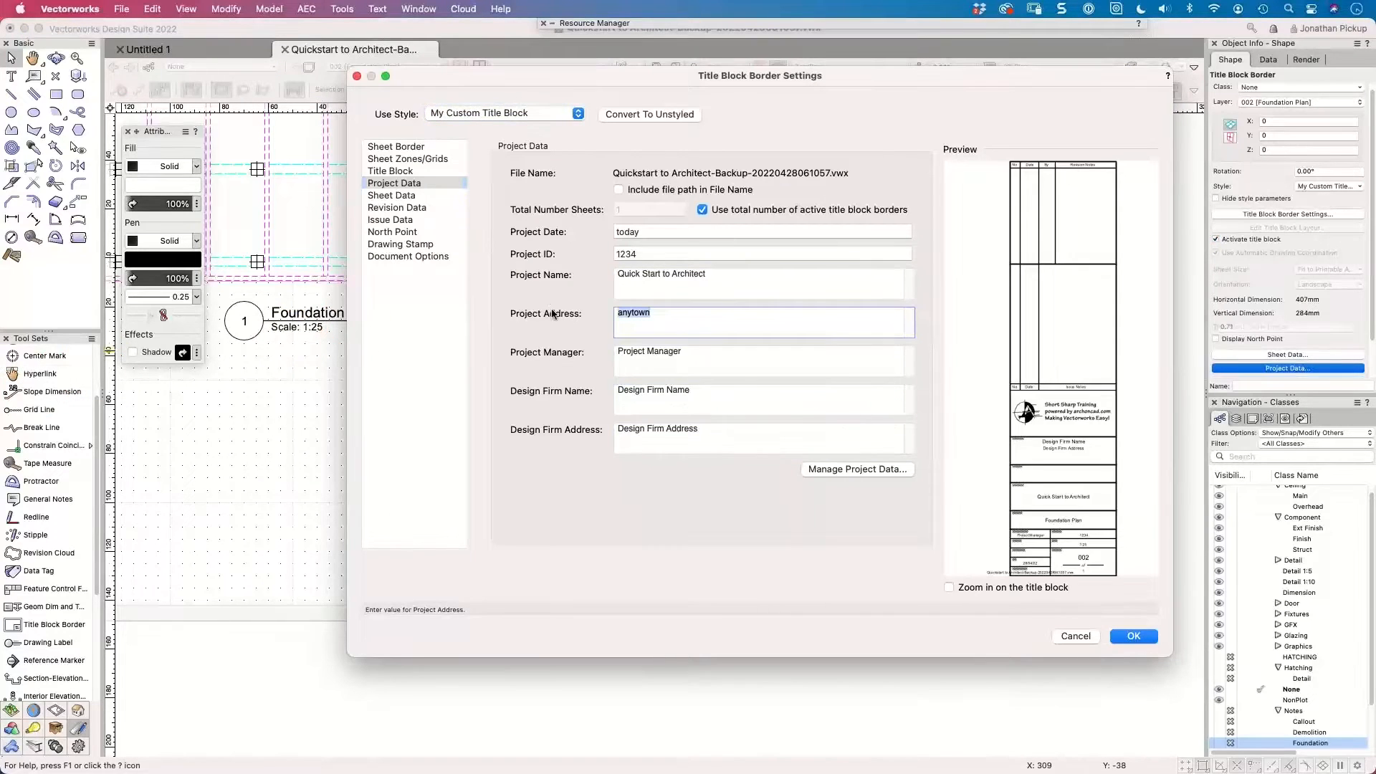
{"action": "left_click", "coordinate": [677, 276]}
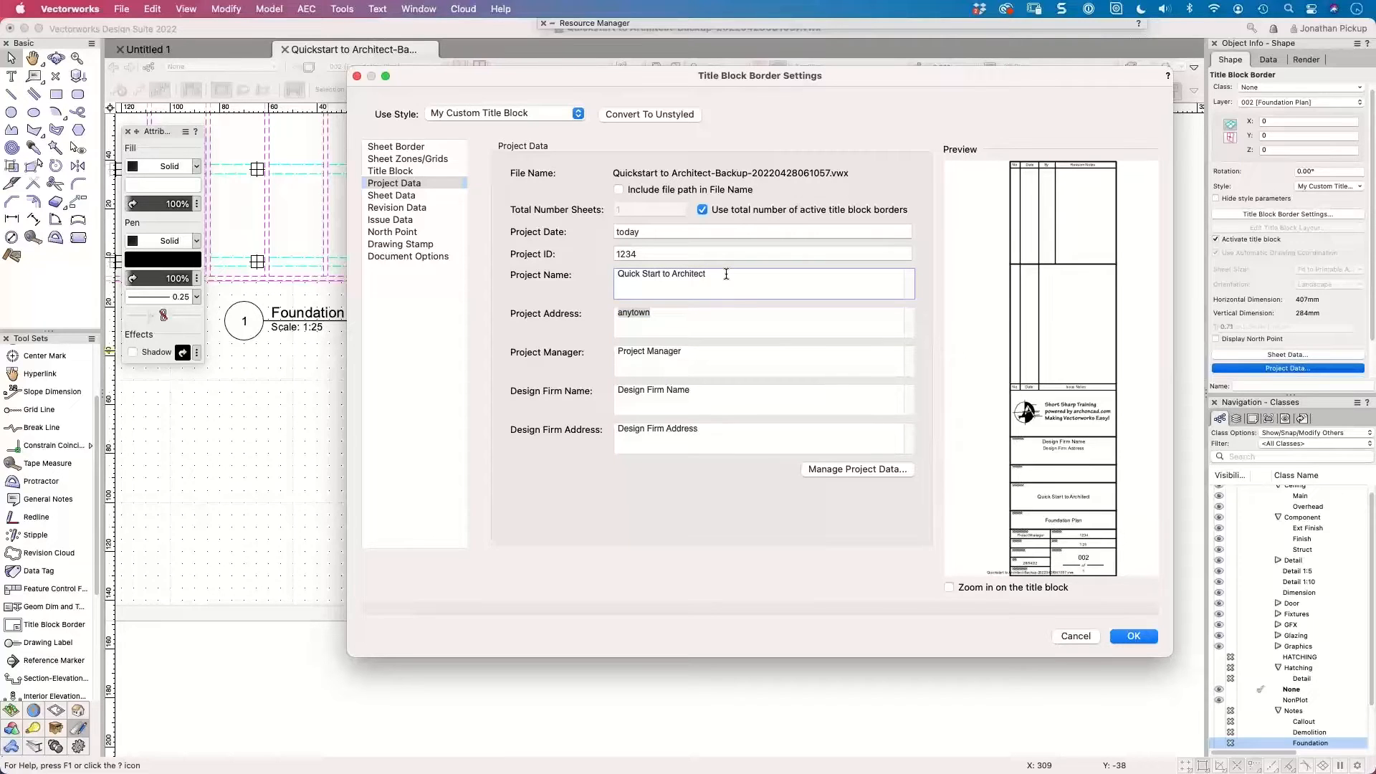
{"action": "key", "text": "BackSpace"}
{"action": "key", "text": "BackSpace"}
{"action": "type", "text": "t"}
{"action": "key", "text": "Return"}
{"action": "type", "text": "Part - 2"}
{"action": "key", "text": "KP_Enter"}
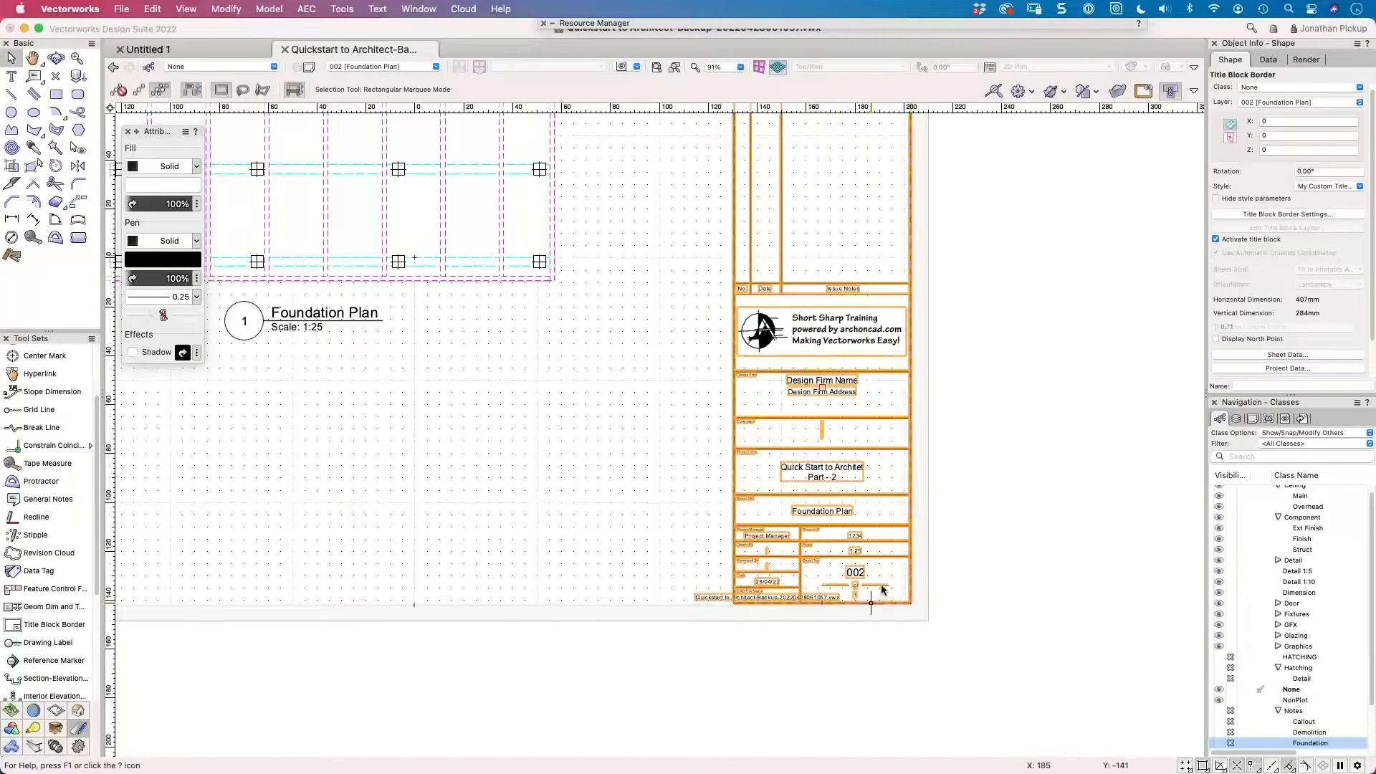
{"action": "scroll", "coordinate": [519, 473], "scroll_direction": "down", "scroll_amount": 1}
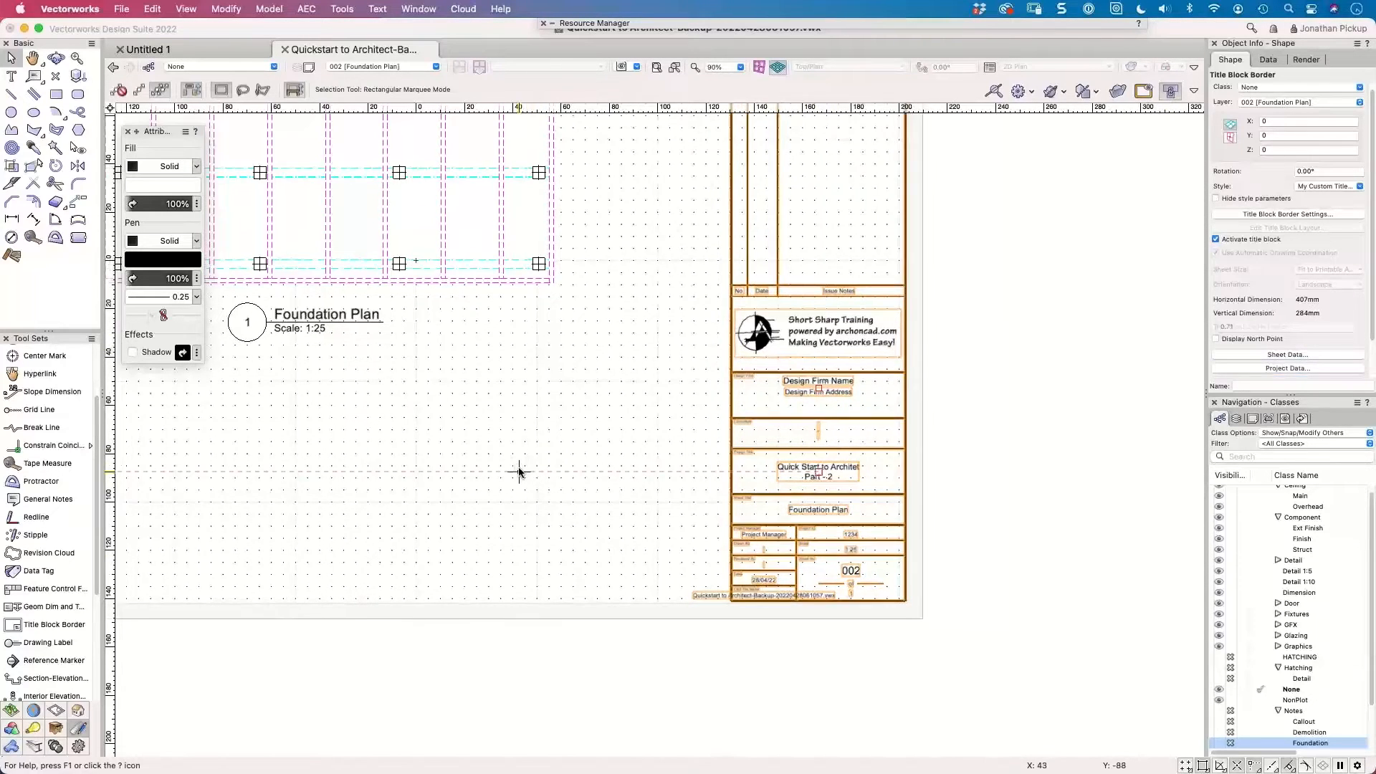
{"action": "scroll", "coordinate": [519, 472], "scroll_direction": "down", "scroll_amount": 1}
{"action": "mouse_move", "coordinate": [520, 472]}
{"action": "middle_mouse_down"}
{"action": "mouse_move", "coordinate": [592, 479]}
{"action": "mouse_move", "coordinate": [701, 566]}
{"action": "middle_mouse_up"}
{"action": "scroll", "coordinate": [701, 566], "scroll_direction": "down", "scroll_amount": 1}
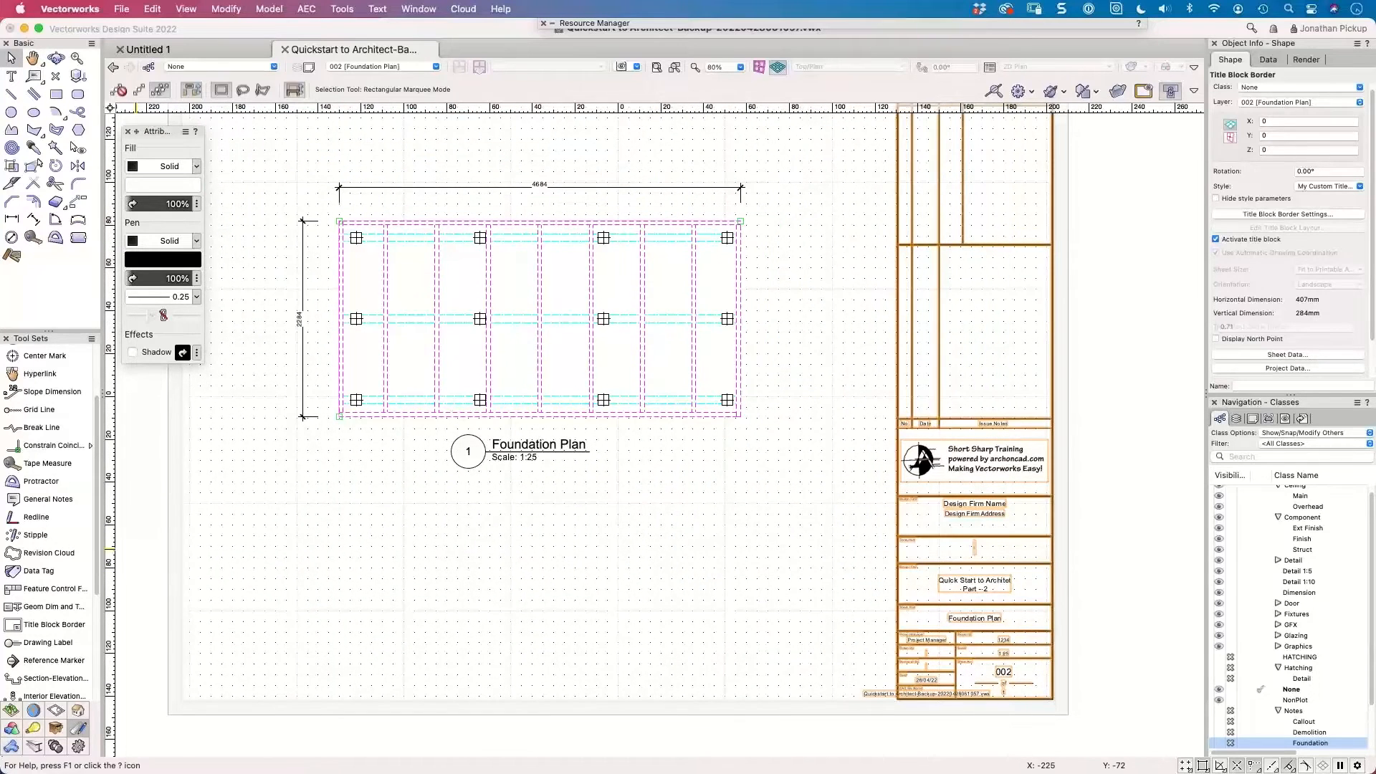
{"action": "key", "text": "super+Tab"}
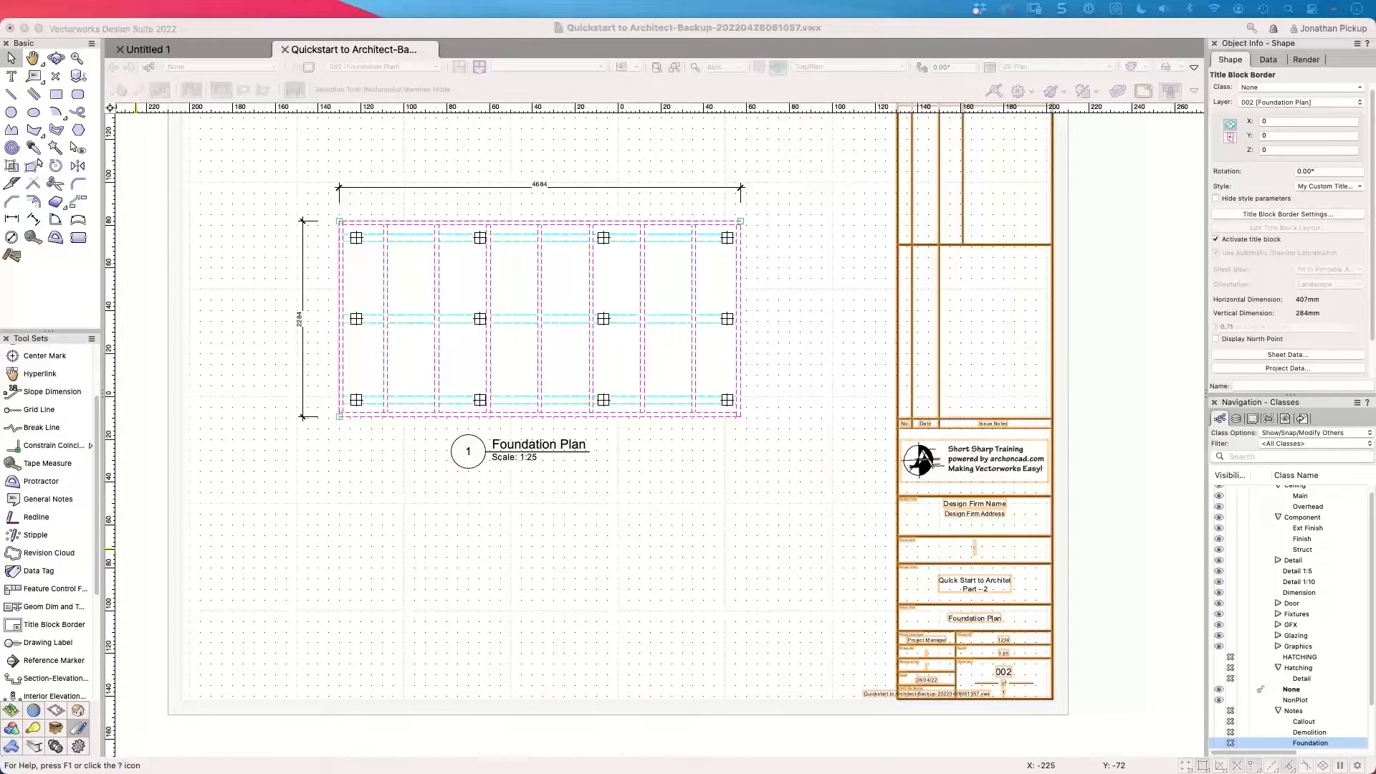
{"action": "left_click", "coordinate": [338, 431]}
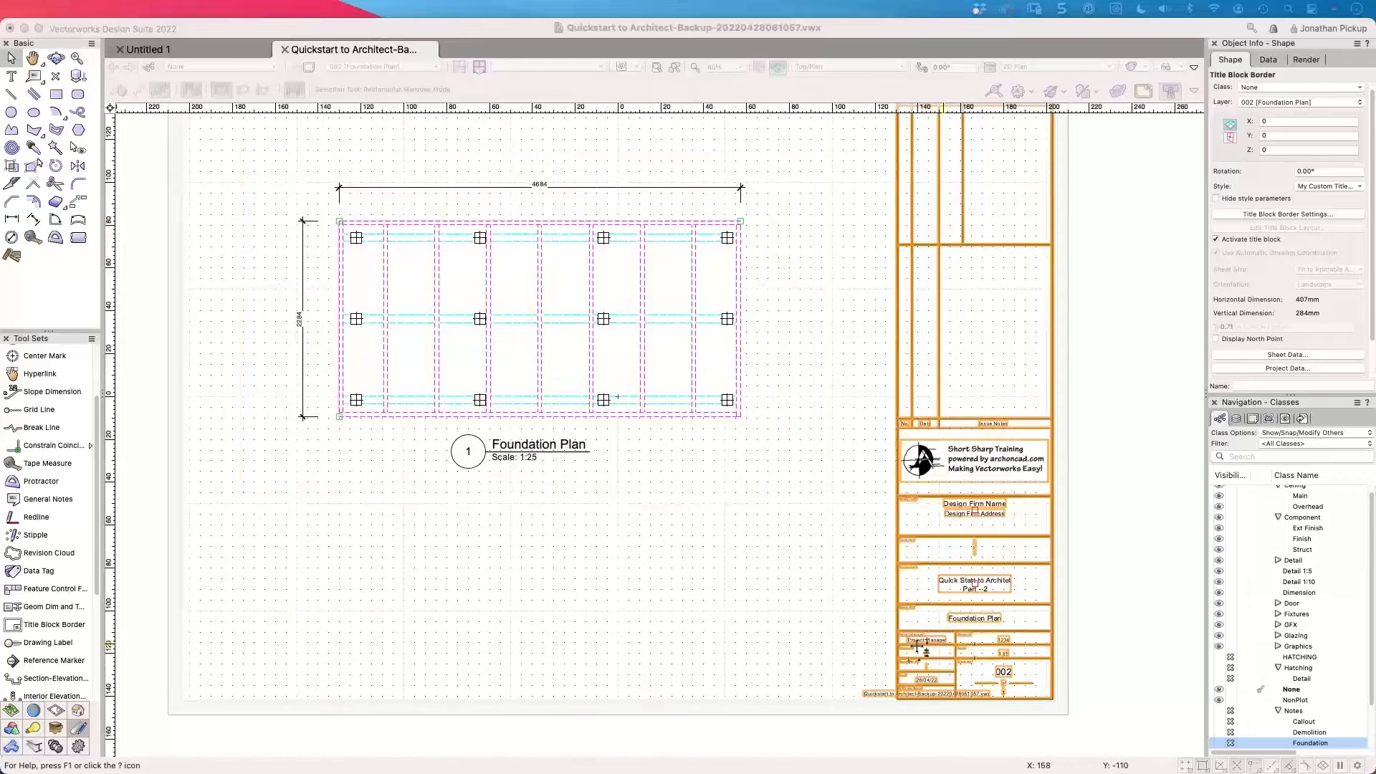
Duplicate sheet layer 002 and change the title of the new sheet 003 to Framing Plan.
{"action": "left_click", "coordinate": [1237, 420]}
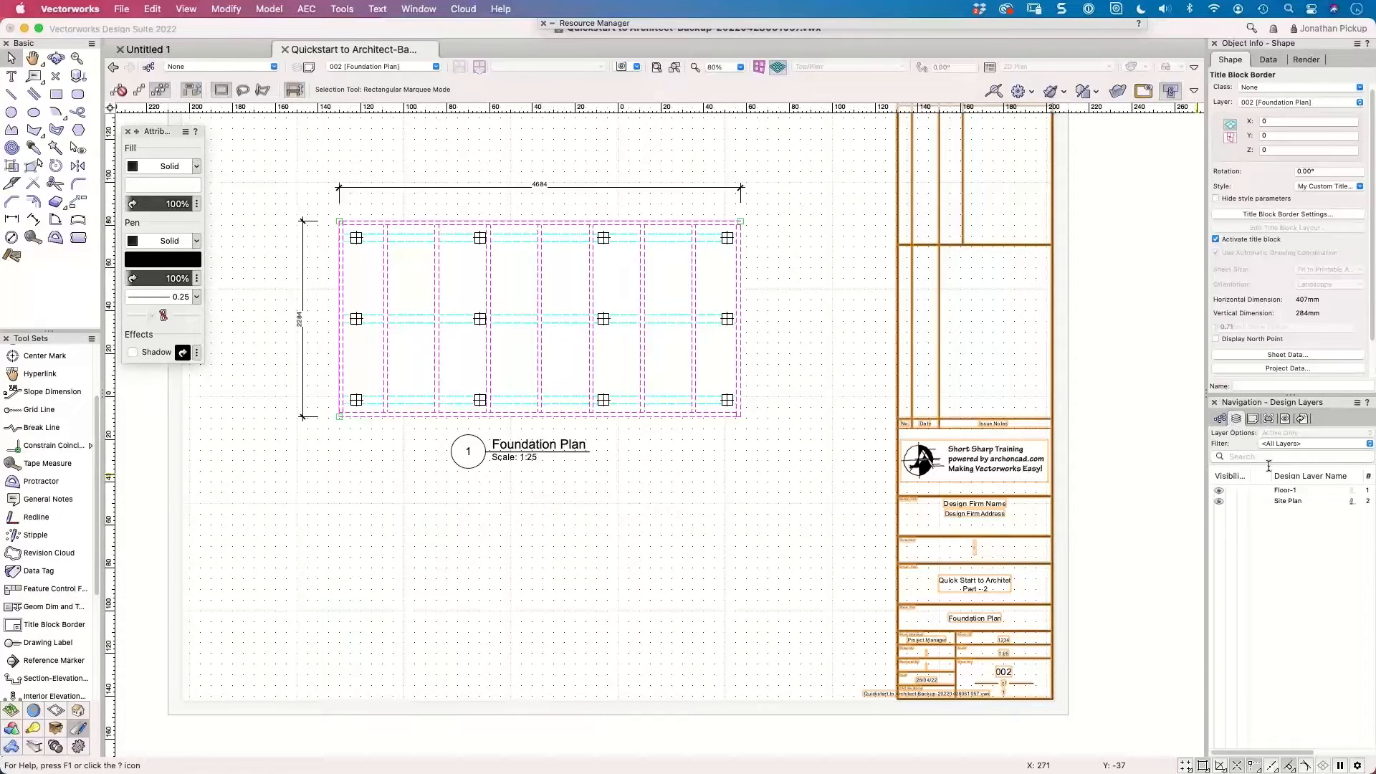
{"action": "left_click", "coordinate": [1253, 418]}
{"action": "right_click", "coordinate": [1256, 482]}
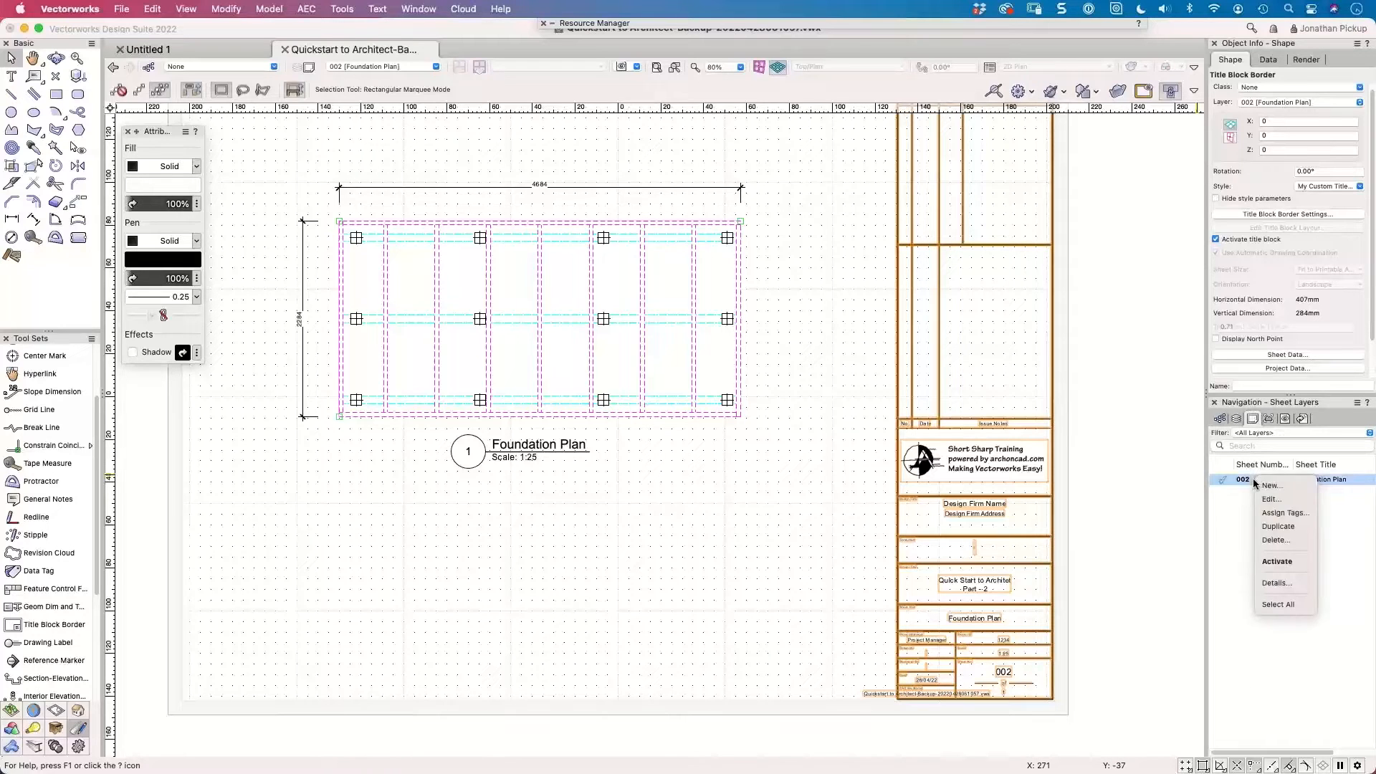
{"action": "left_click", "coordinate": [1266, 526]}
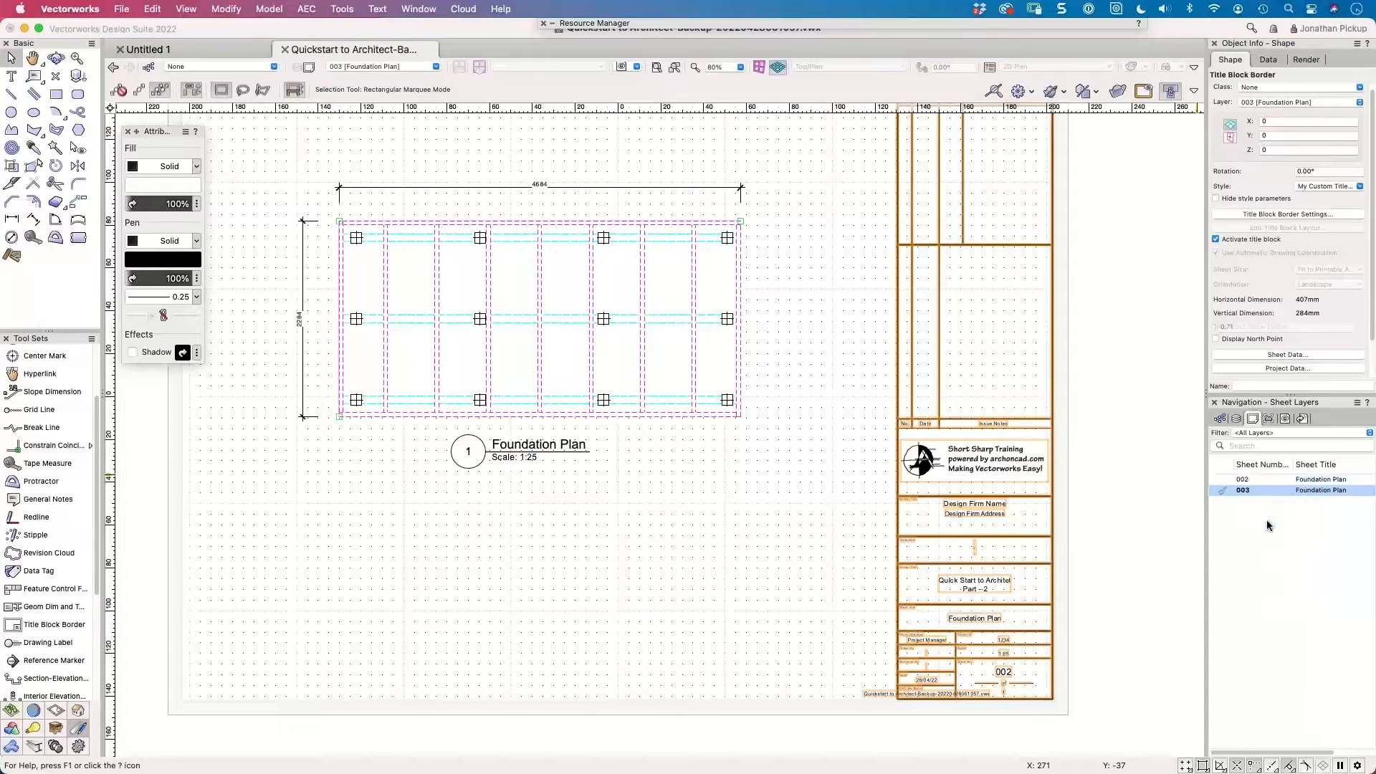
{"action": "double_click", "coordinate": [1311, 490]}
{"action": "type", "text": "Framing"}
{"action": "key", "text": "Return"}
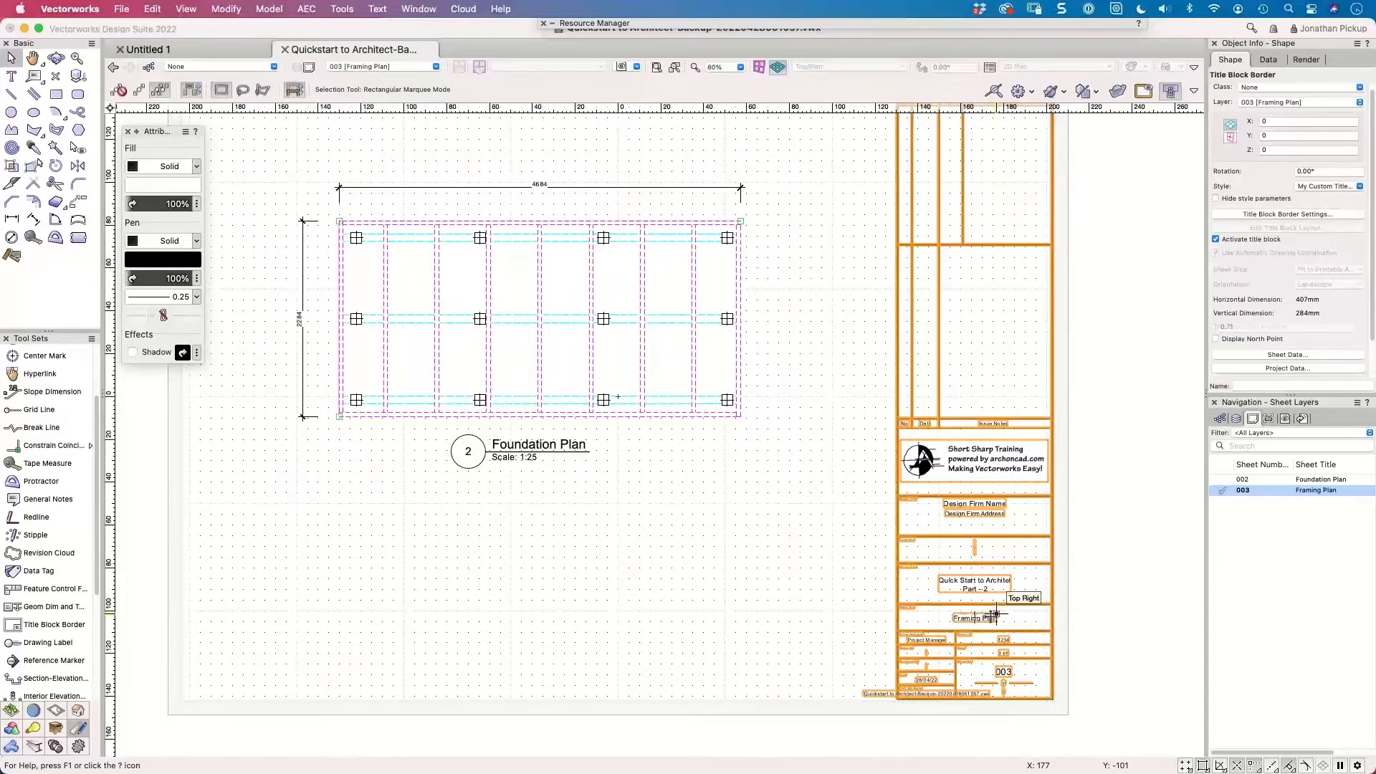
Select the viewport on sheet 003 and set its drawing title to Framing Plan.
{"action": "scroll", "coordinate": [997, 615], "scroll_direction": "up", "scroll_amount": 5}
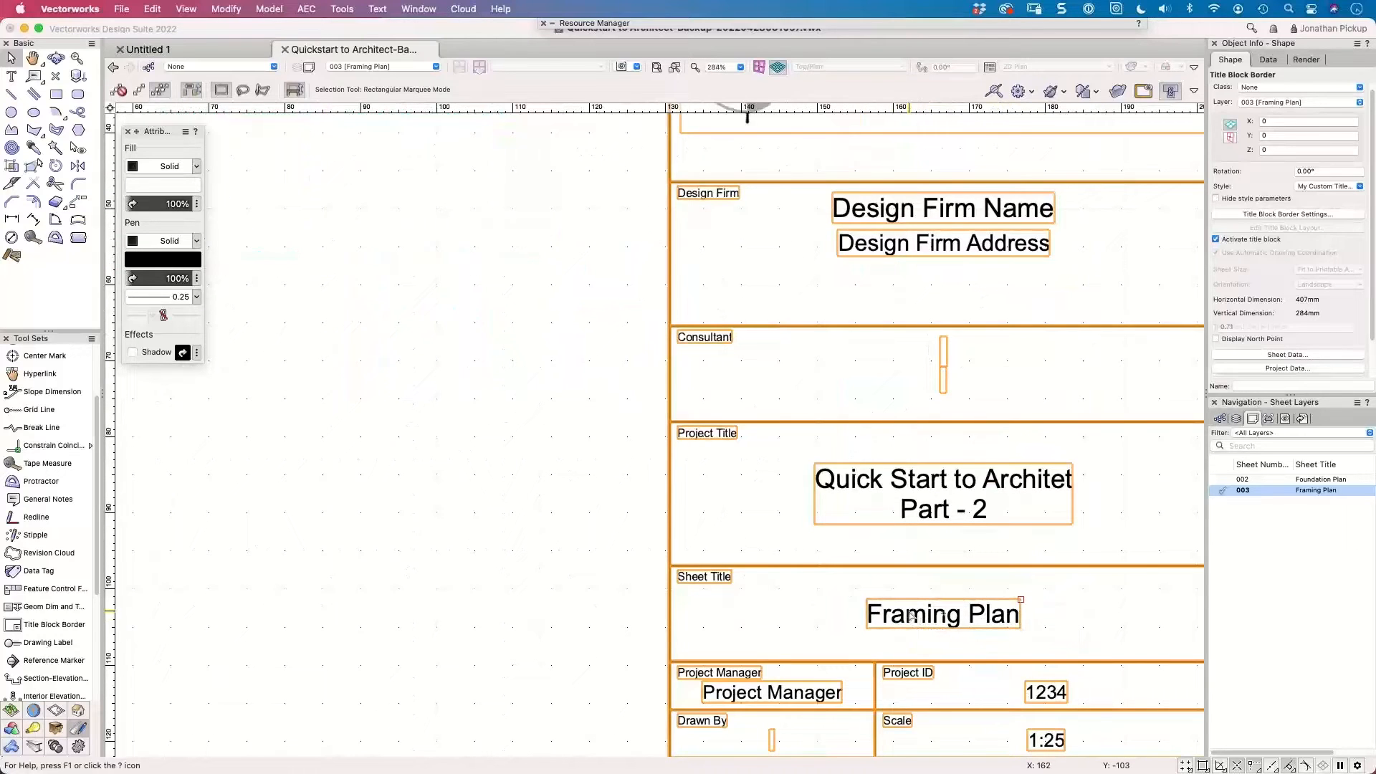
{"action": "scroll", "coordinate": [912, 615], "scroll_direction": "down", "scroll_amount": 8}
{"action": "left_click", "coordinate": [682, 557]}
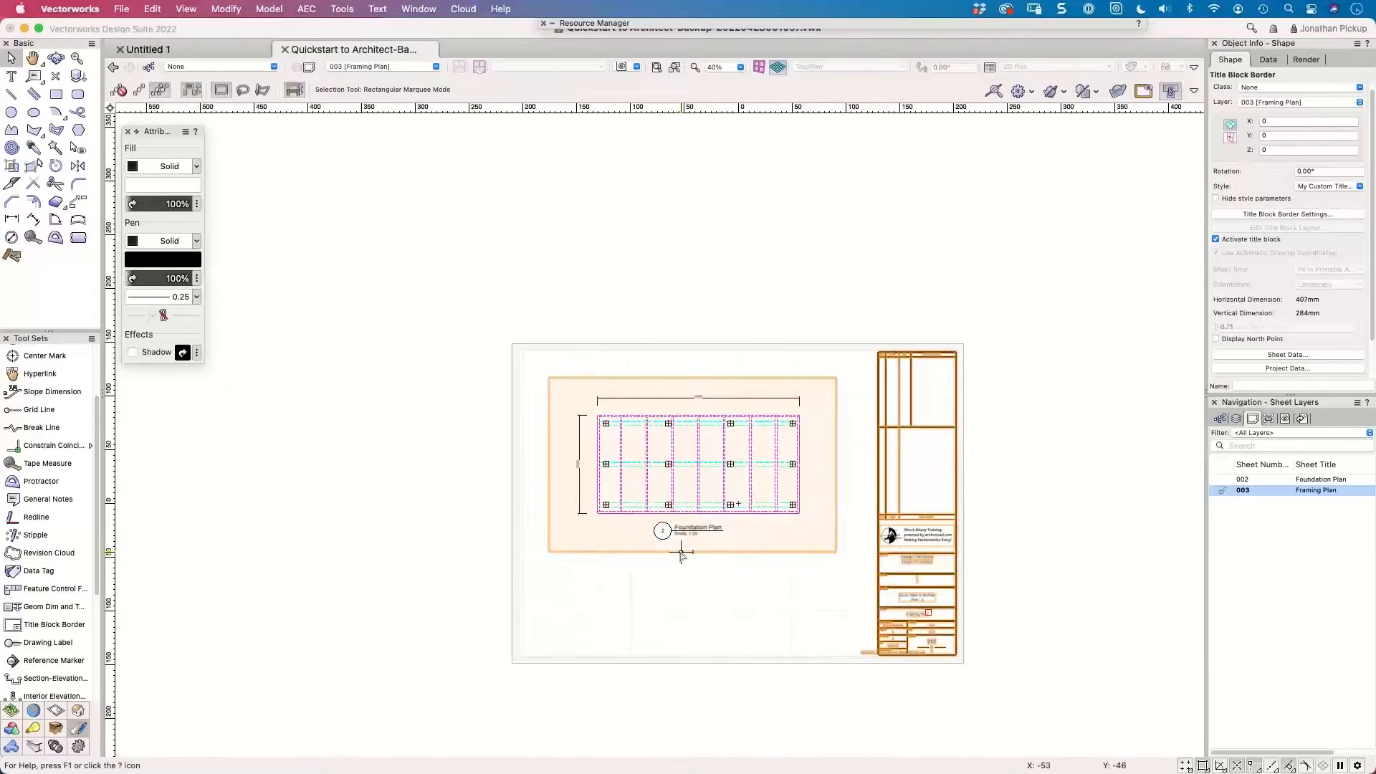
{"action": "scroll", "coordinate": [681, 552], "scroll_direction": "up", "scroll_amount": 4}
{"action": "left_click", "coordinate": [1309, 246]}
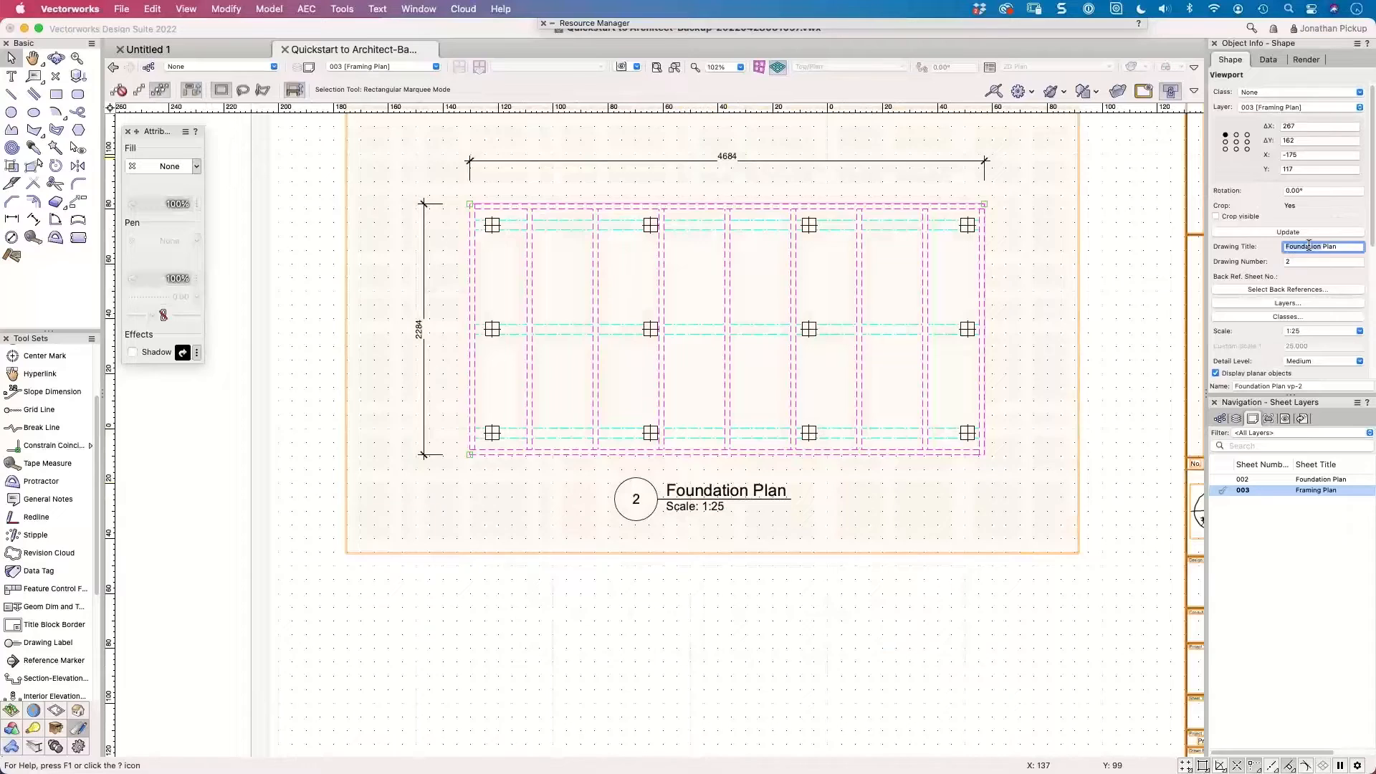
{"action": "type", "text": "Framing"}
{"action": "key", "text": "Return"}
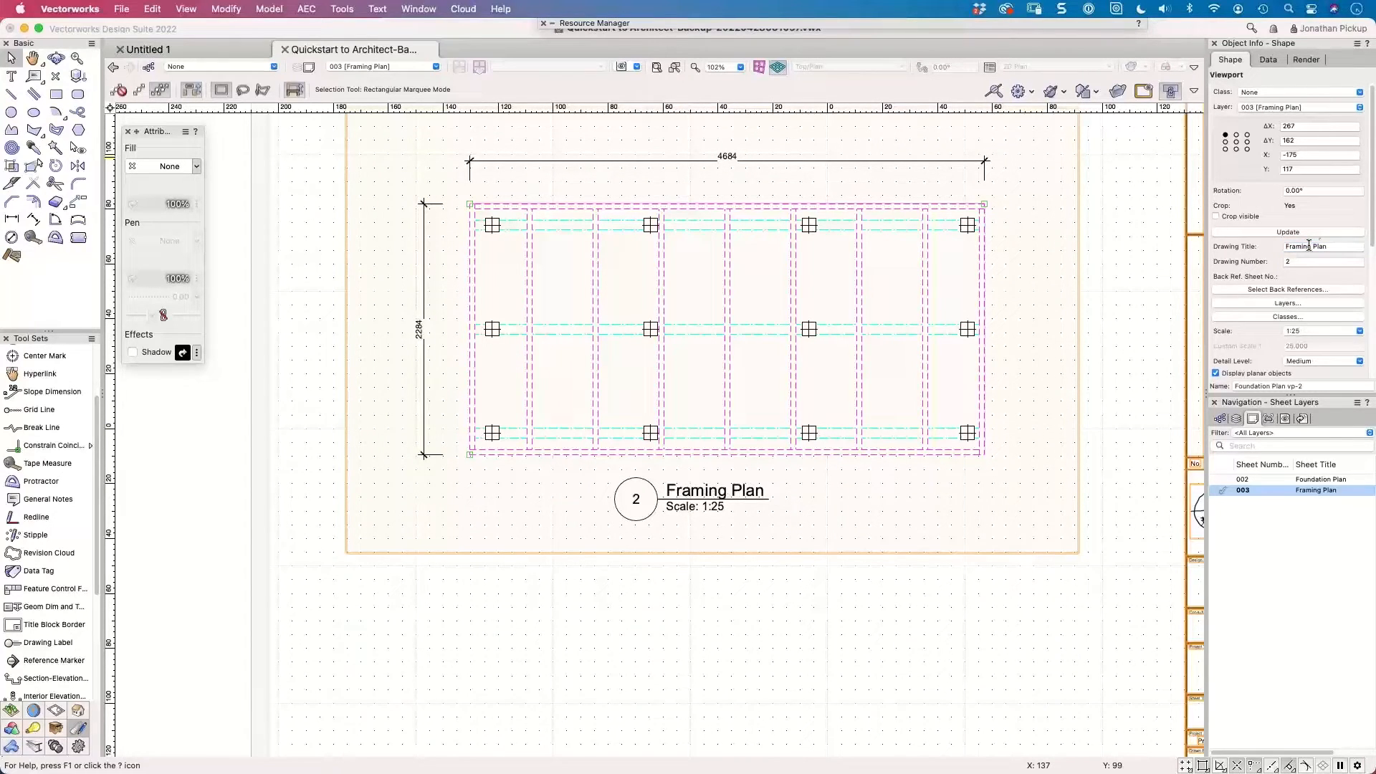
In the Framing Plan viewport's class properties, make the Notes-Foundation and Roof-Component-Purlins classes invisible.
{"action": "left_click", "coordinate": [1266, 317]}
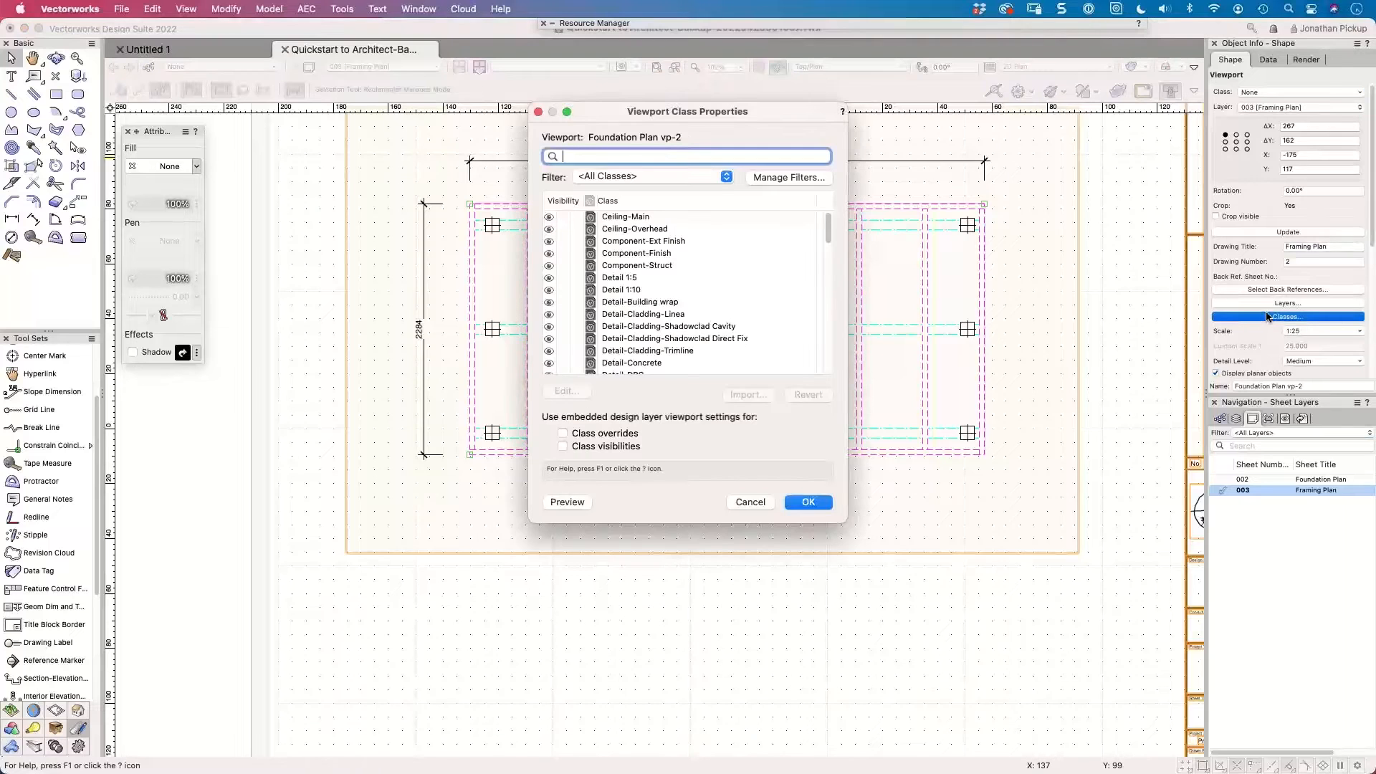
{"action": "scroll", "coordinate": [649, 327], "scroll_direction": "down", "scroll_amount": 5}
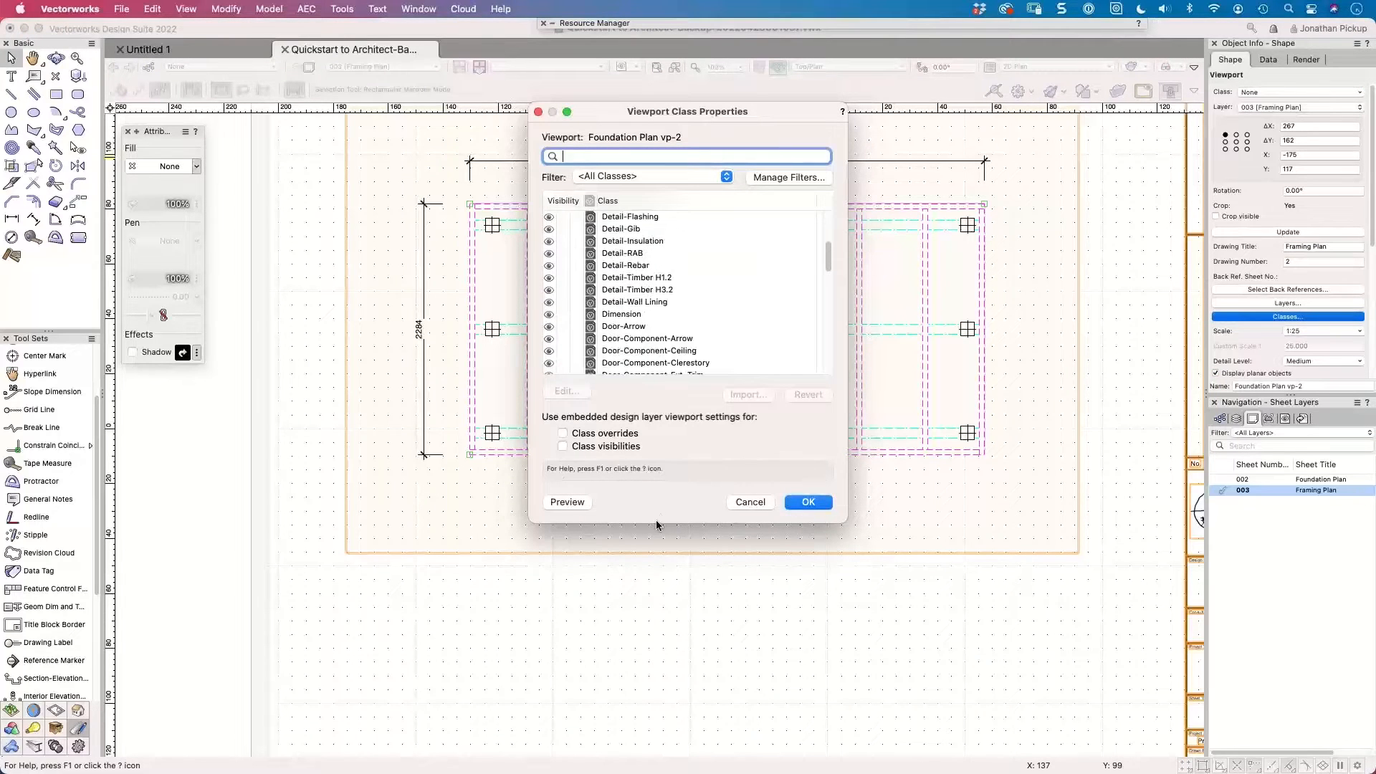
{"action": "left_click_drag", "start_coordinate": [658, 524], "coordinate": [654, 773]}
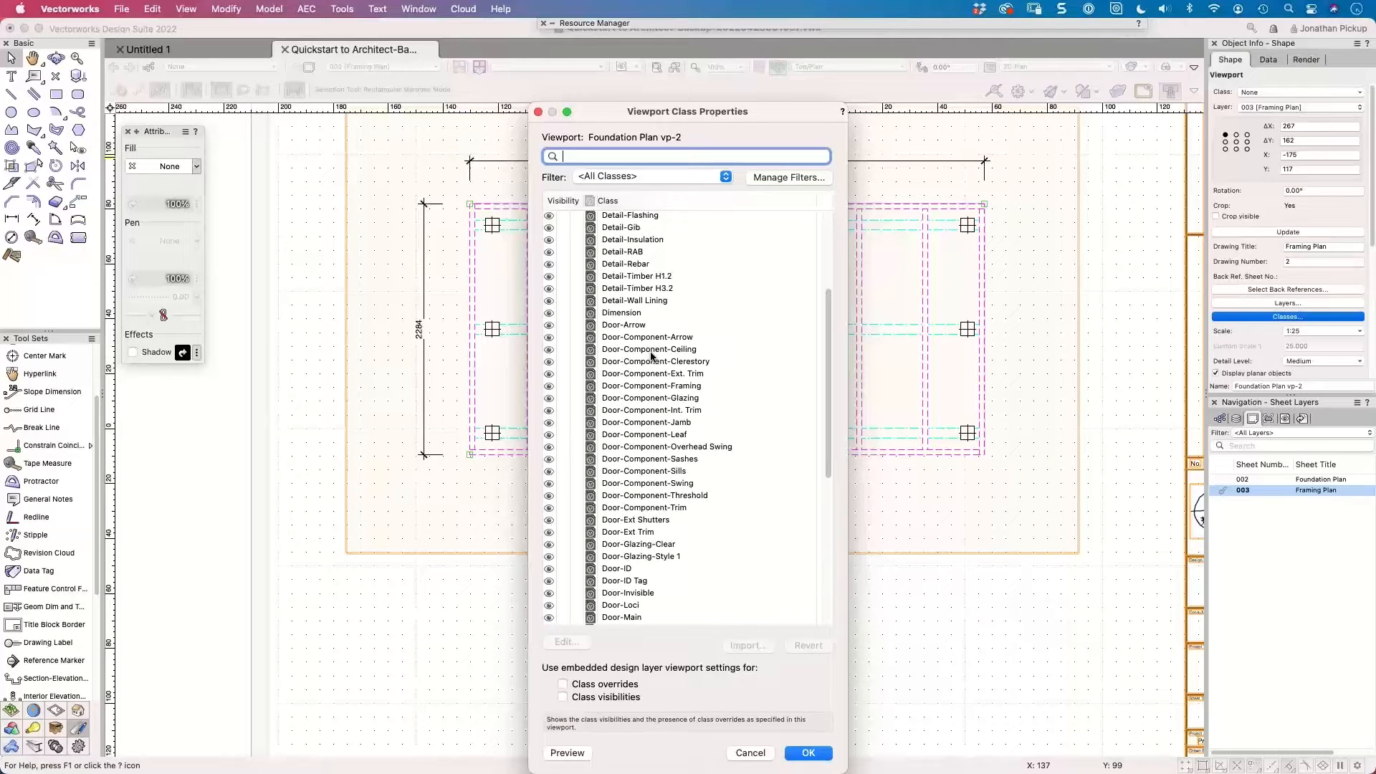
{"action": "scroll", "coordinate": [652, 356], "scroll_direction": "down", "scroll_amount": 1}
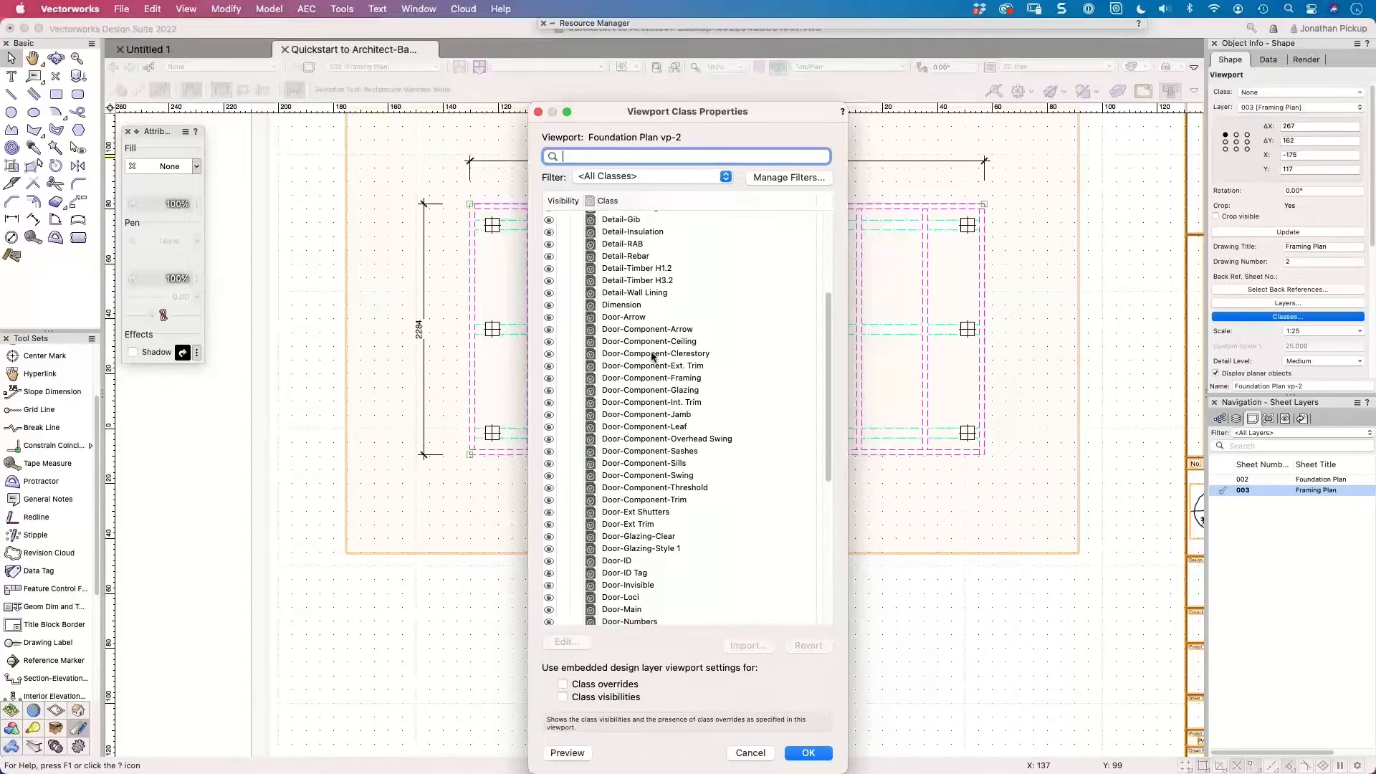
{"action": "scroll", "coordinate": [652, 354], "scroll_direction": "down", "scroll_amount": 8}
{"action": "left_click", "coordinate": [549, 389]}
{"action": "left_click", "coordinate": [561, 459]}
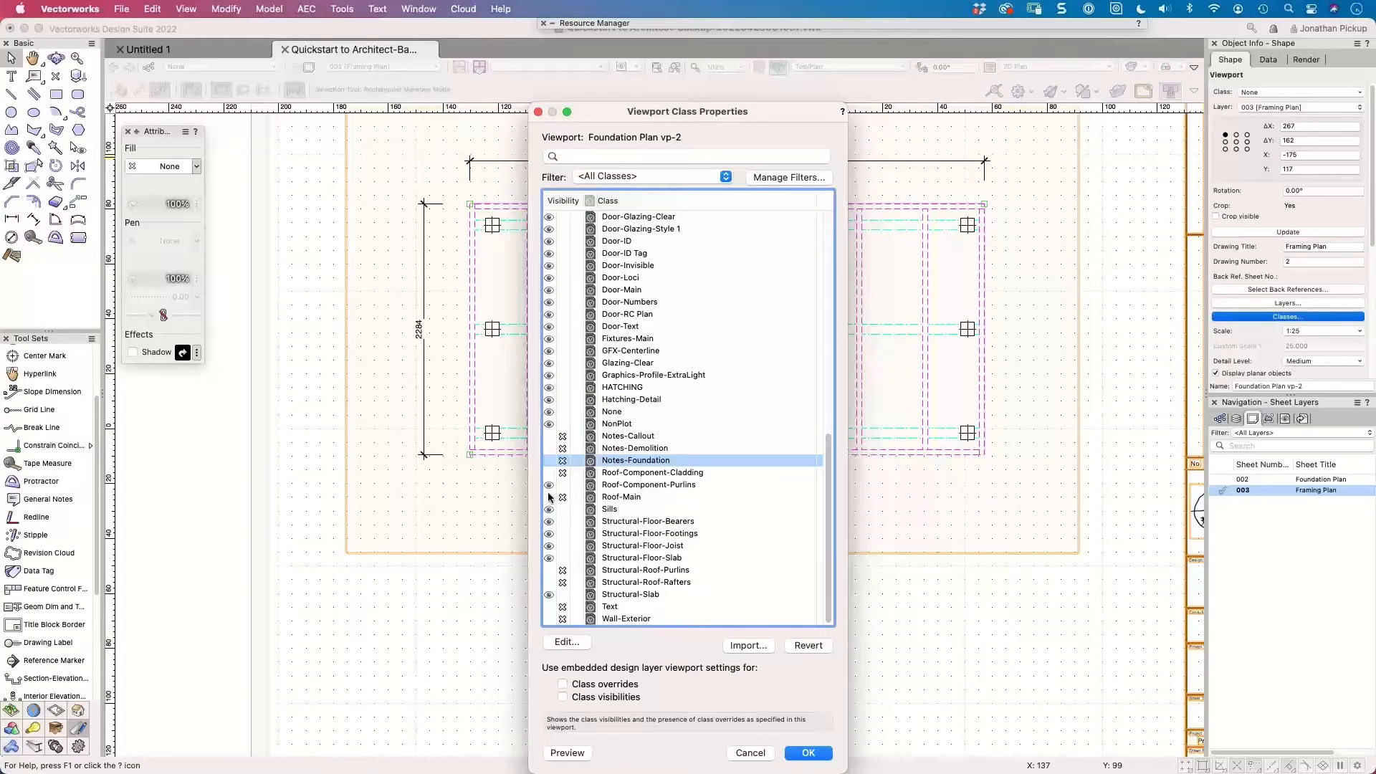
{"action": "left_click", "coordinate": [562, 484]}
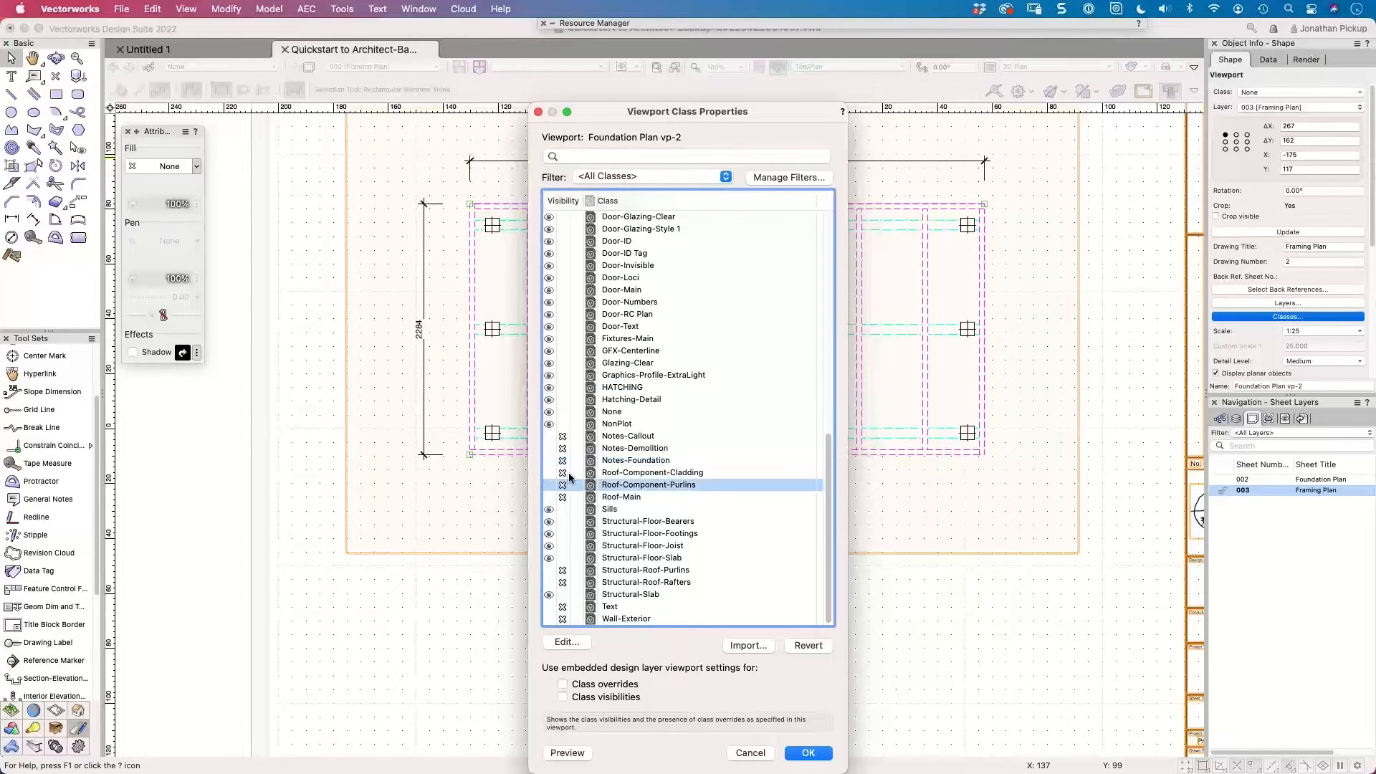
Hide the viewport's Structural-Floor-Bearers, Footings, Joist and Slab classes, and make Wall-Exterior visible.
{"action": "left_click", "coordinate": [562, 533]}
{"action": "left_click", "coordinate": [562, 522]}
{"action": "left_click", "coordinate": [562, 545]}
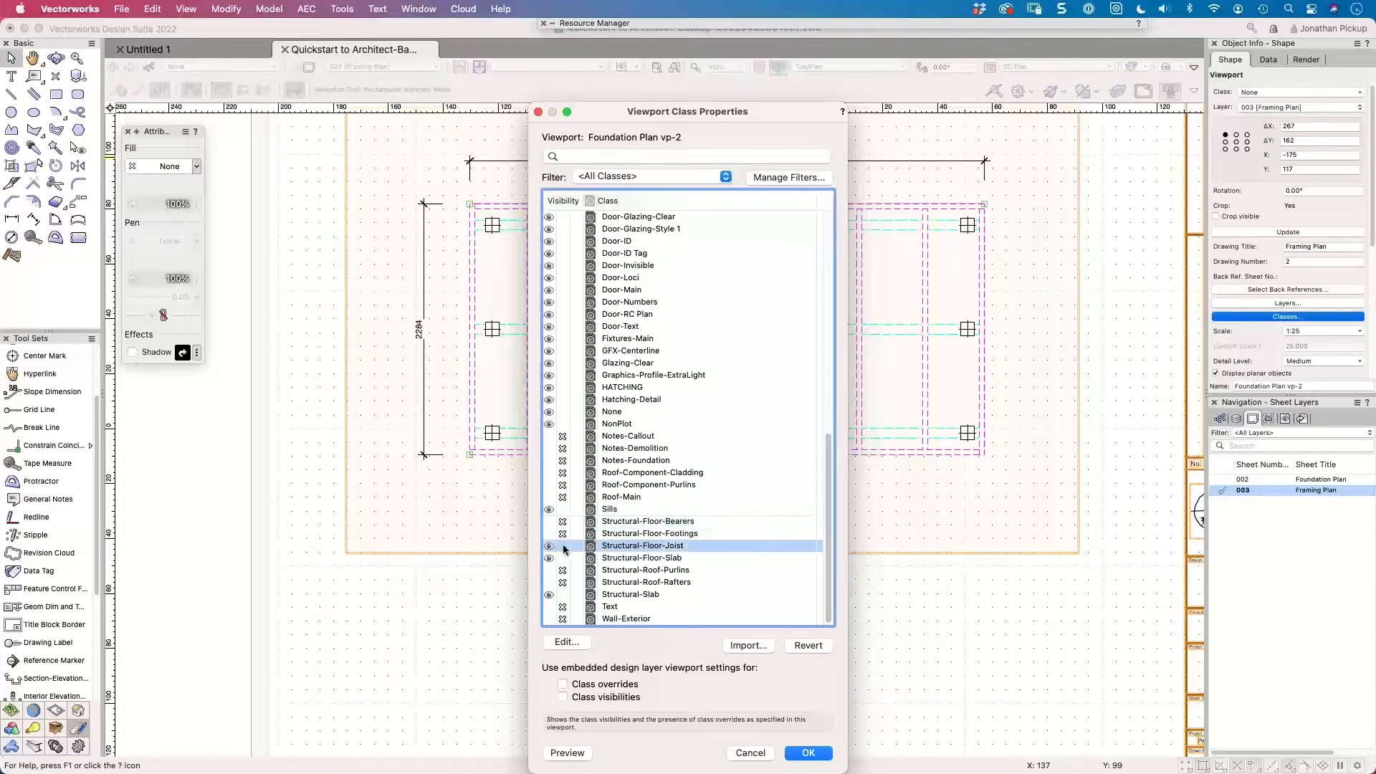
{"action": "left_click", "coordinate": [562, 557]}
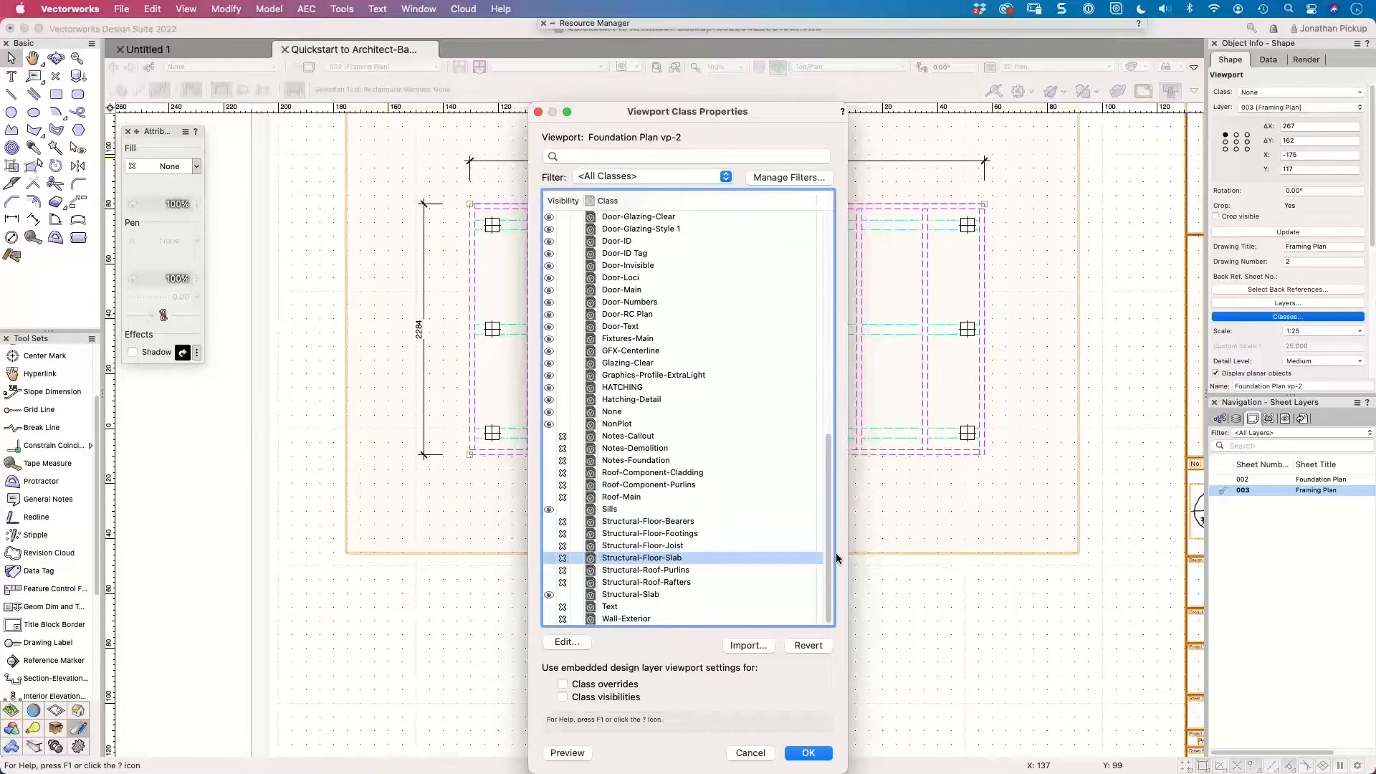
{"action": "left_click_drag", "start_coordinate": [829, 565], "coordinate": [828, 587]}
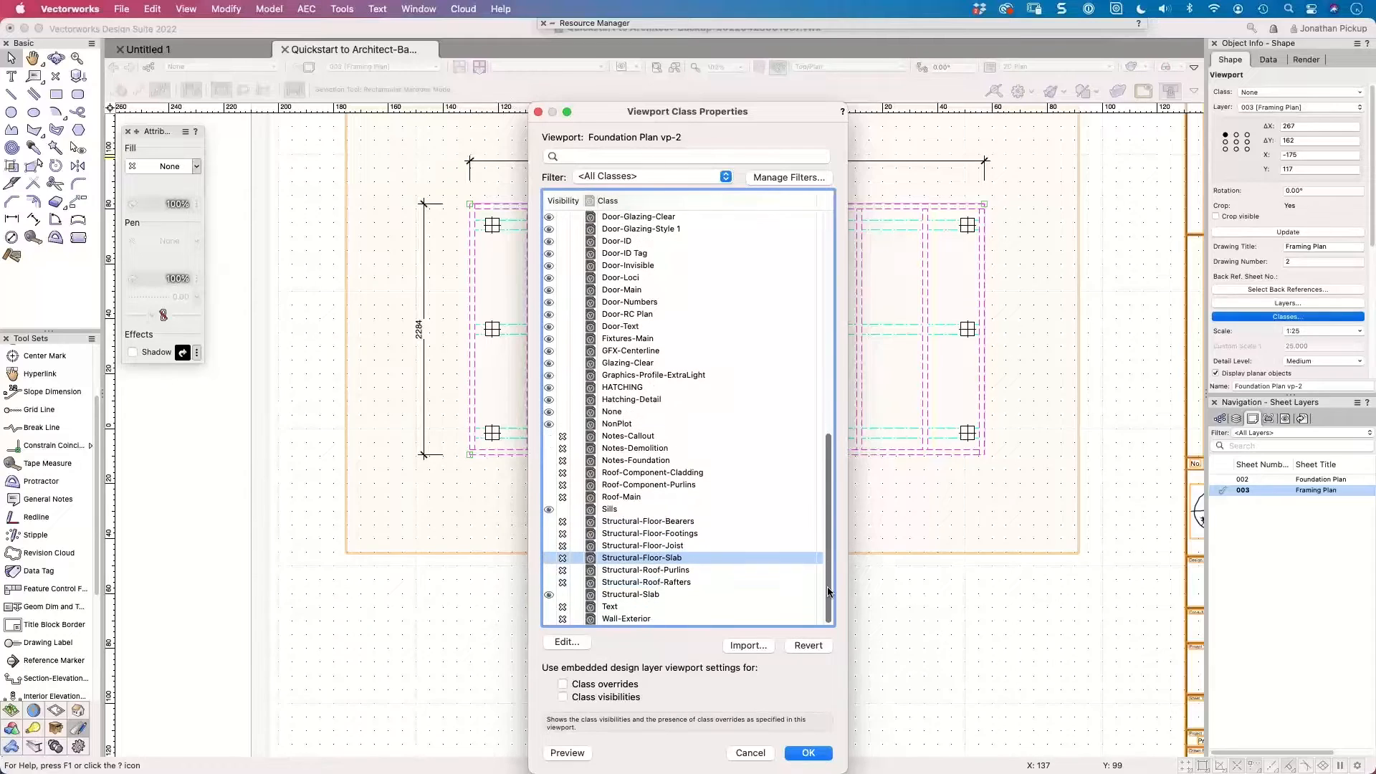
{"action": "left_click", "coordinate": [562, 618]}
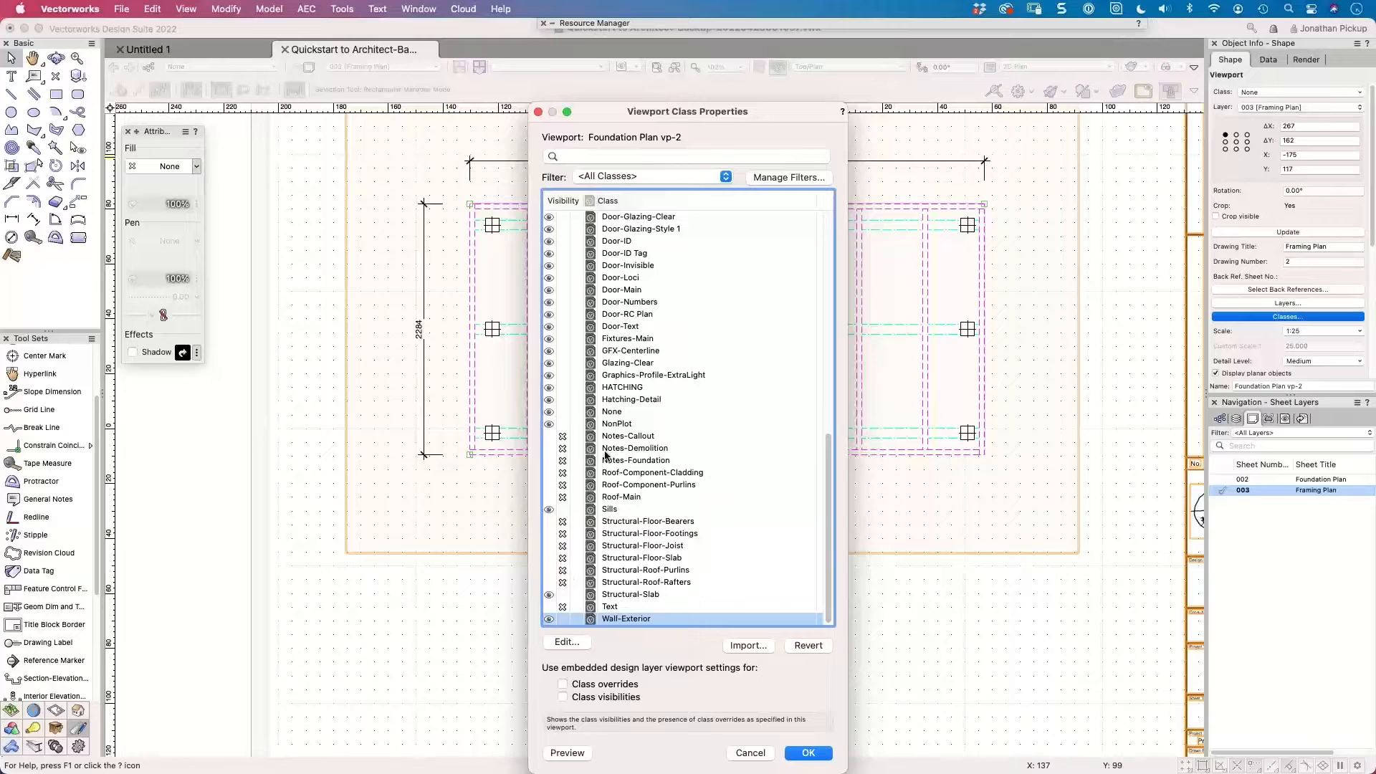
Make Component-Finish and Component-Ext Finish invisible in the viewport, preview the result and accept the class settings.
{"action": "scroll", "coordinate": [607, 454], "scroll_direction": "up", "scroll_amount": 2}
{"action": "scroll", "coordinate": [608, 455], "scroll_direction": "up", "scroll_amount": 10}
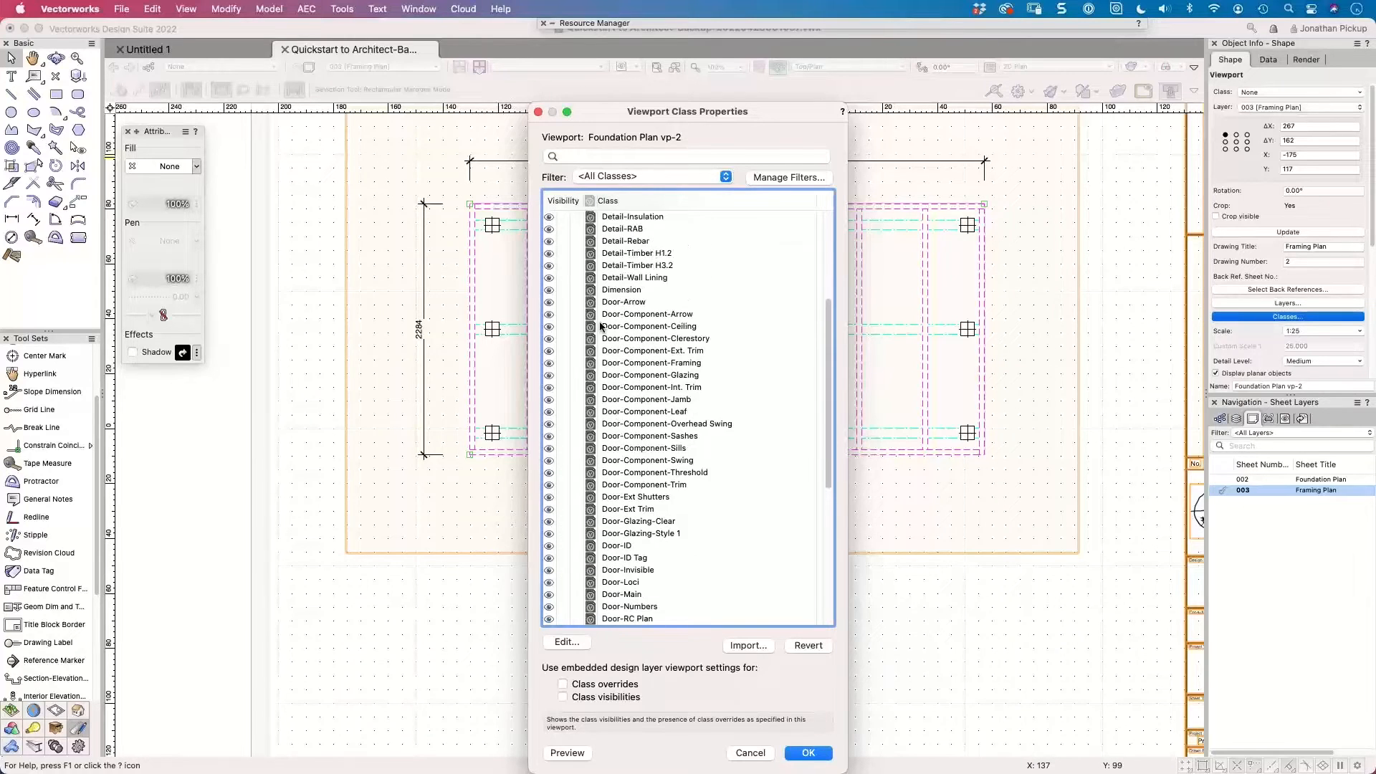
{"action": "scroll", "coordinate": [599, 322], "scroll_direction": "up", "scroll_amount": 1}
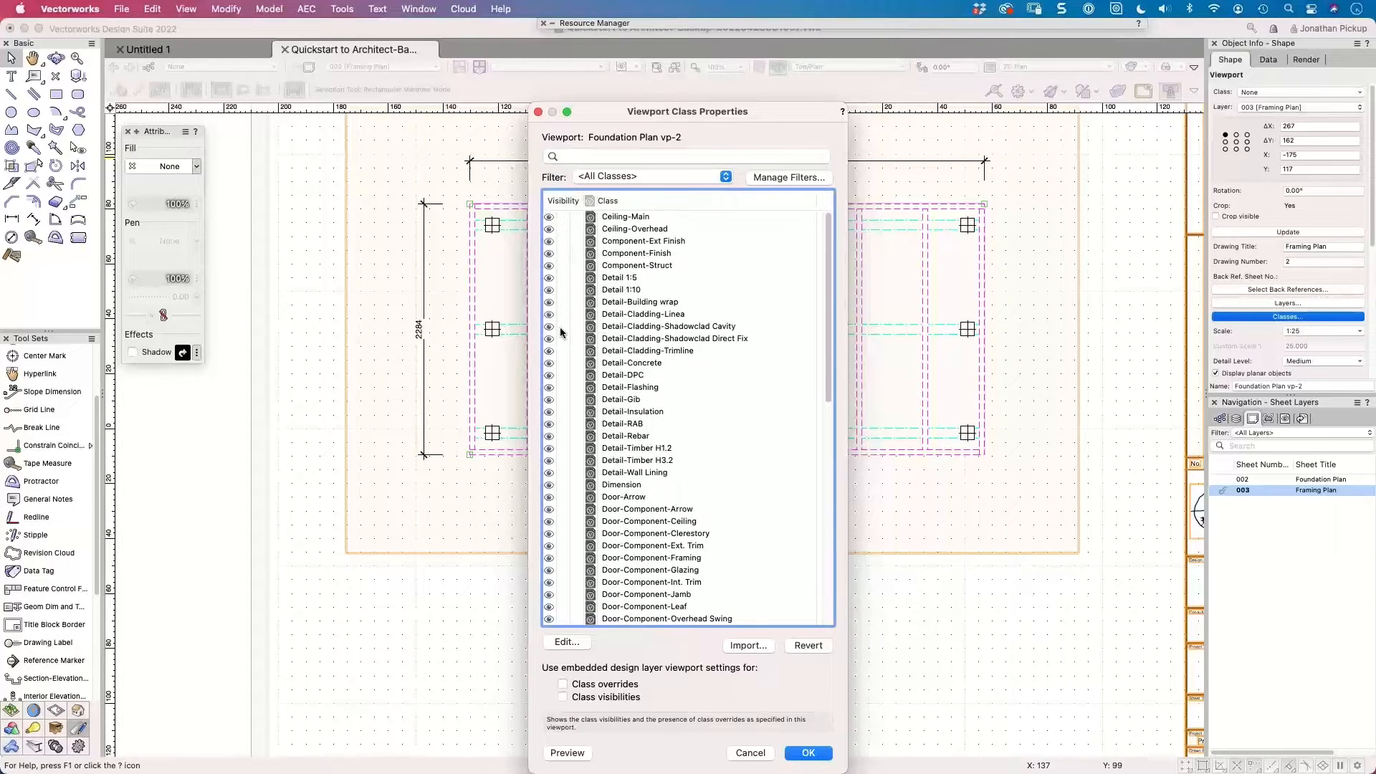
{"action": "left_click", "coordinate": [557, 254]}
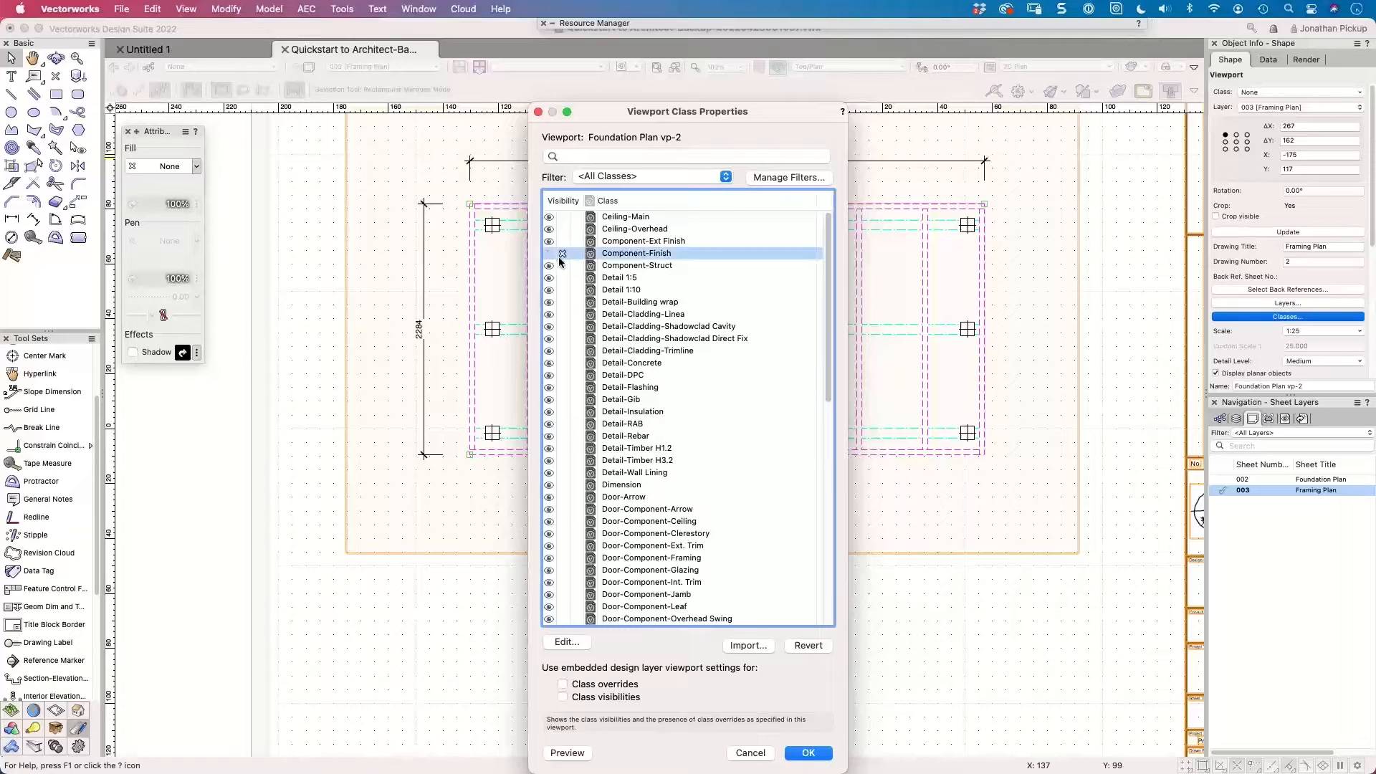
{"action": "left_click", "coordinate": [563, 241]}
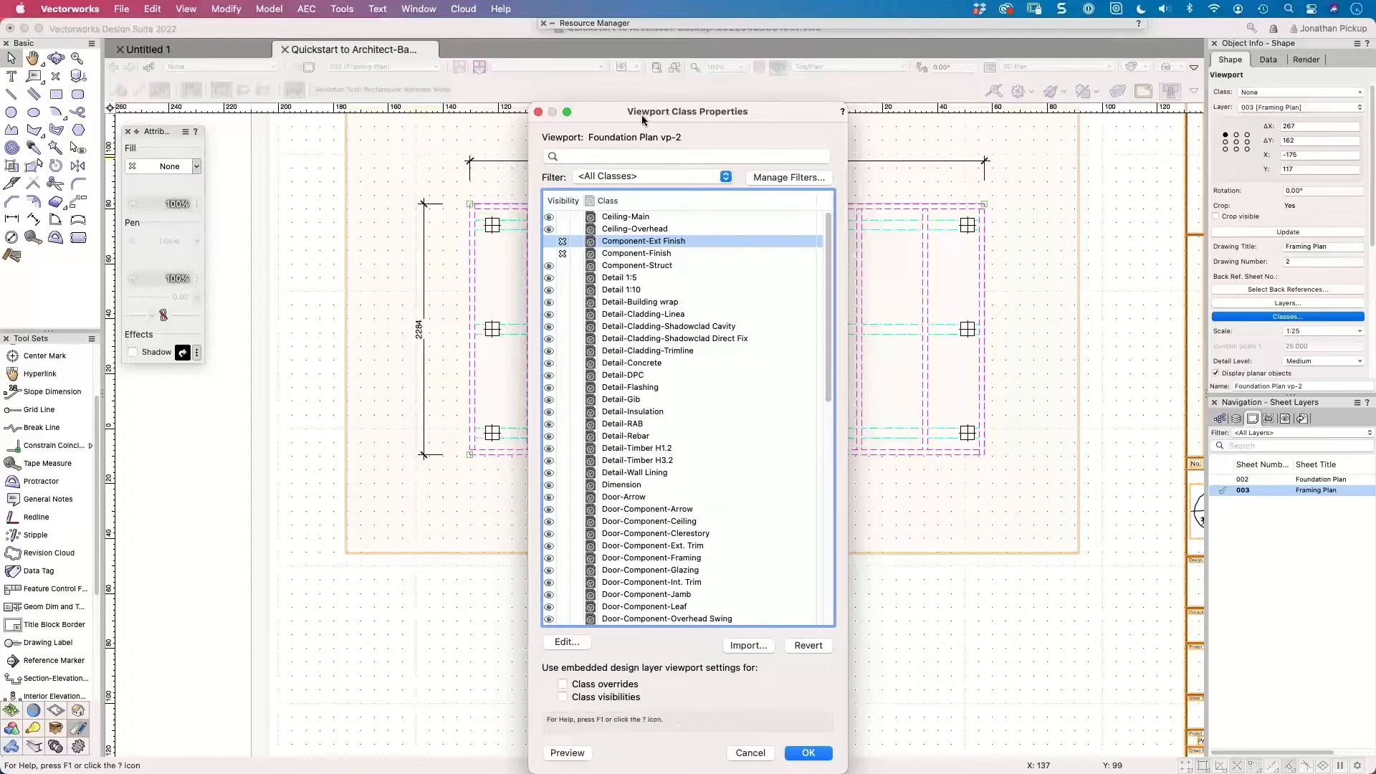
{"action": "left_click_drag", "start_coordinate": [645, 114], "coordinate": [893, 56]}
{"action": "left_click", "coordinate": [813, 694]}
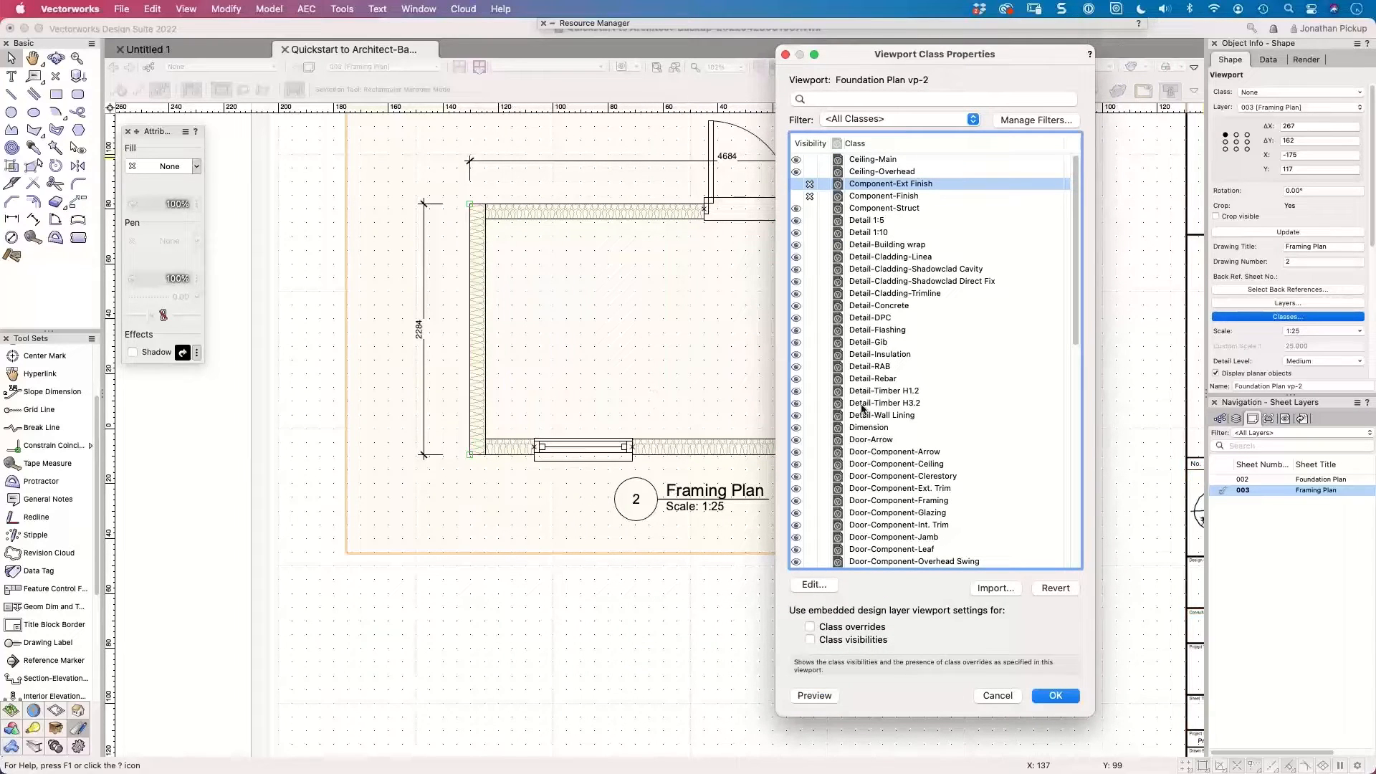
{"action": "left_click", "coordinate": [1063, 698]}
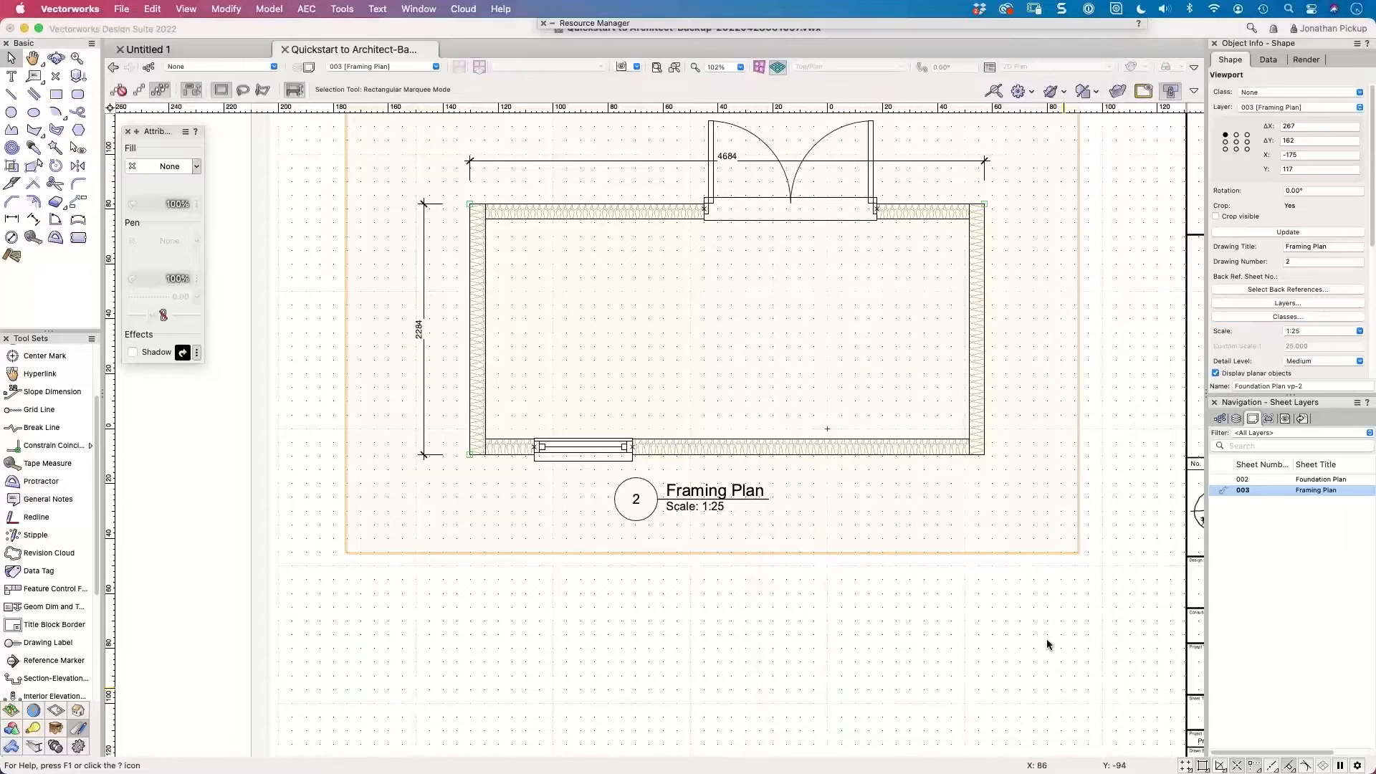
On the viewport's design layer, assign the two overall shed dimensions to the Notes-Foundation class and return to the viewport.
{"action": "right_click", "coordinate": [596, 157]}
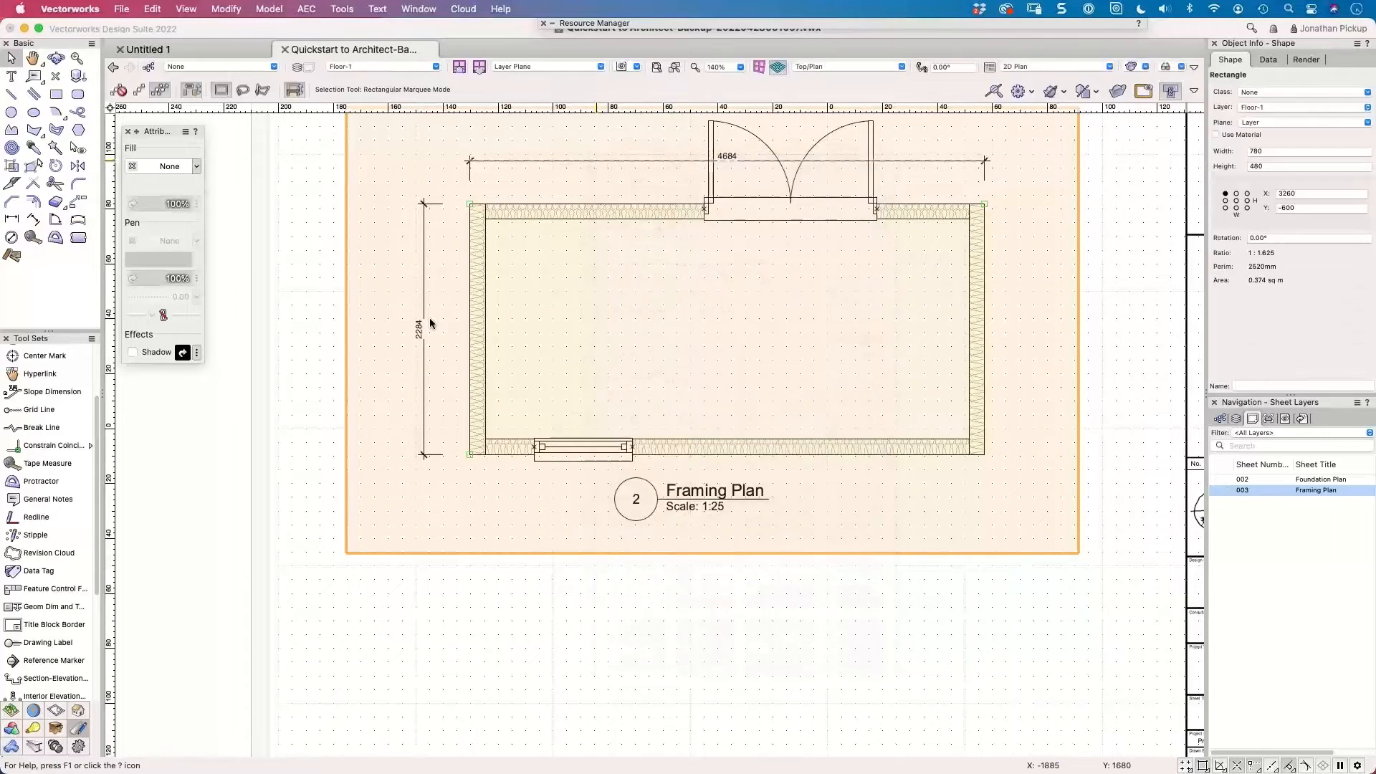
{"action": "left_click", "coordinate": [362, 208]}
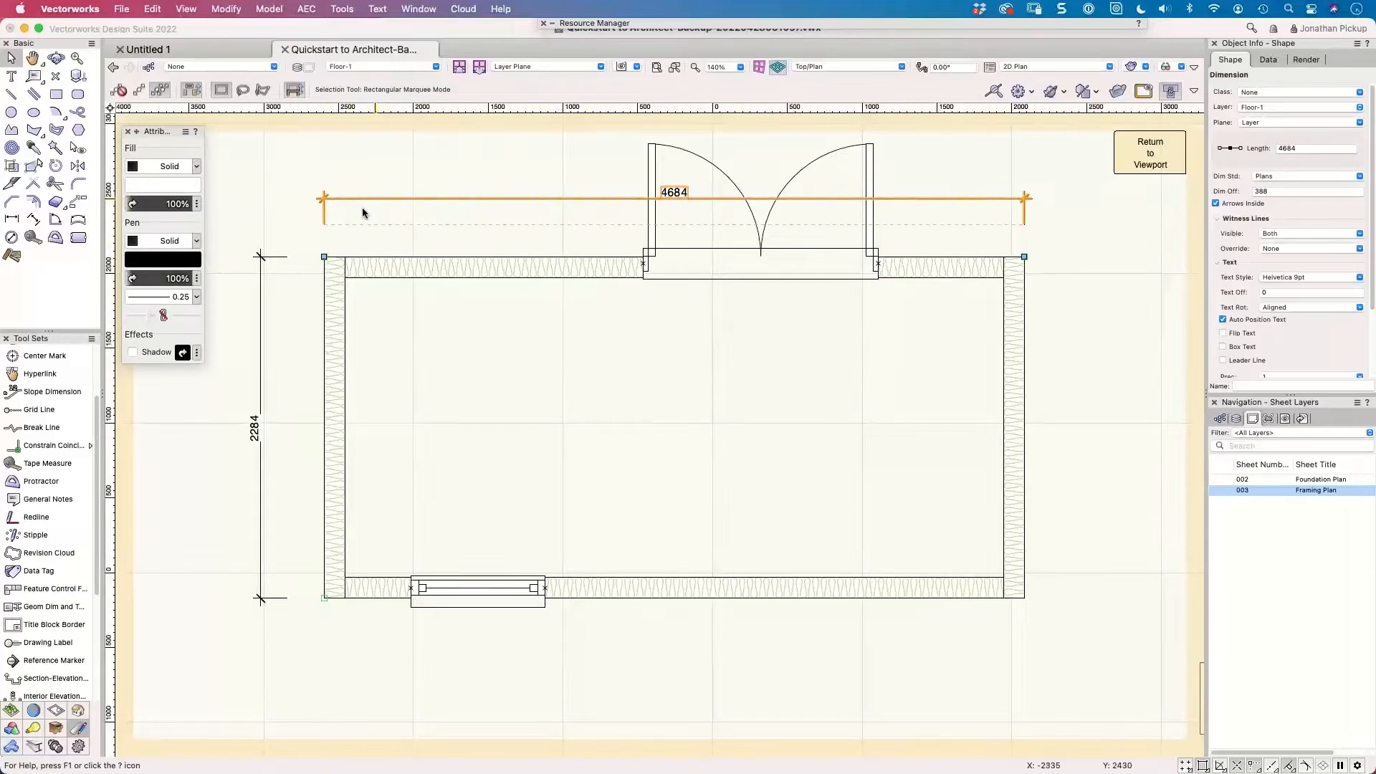
{"action": "left_click", "coordinate": [270, 327], "text": "shift"}
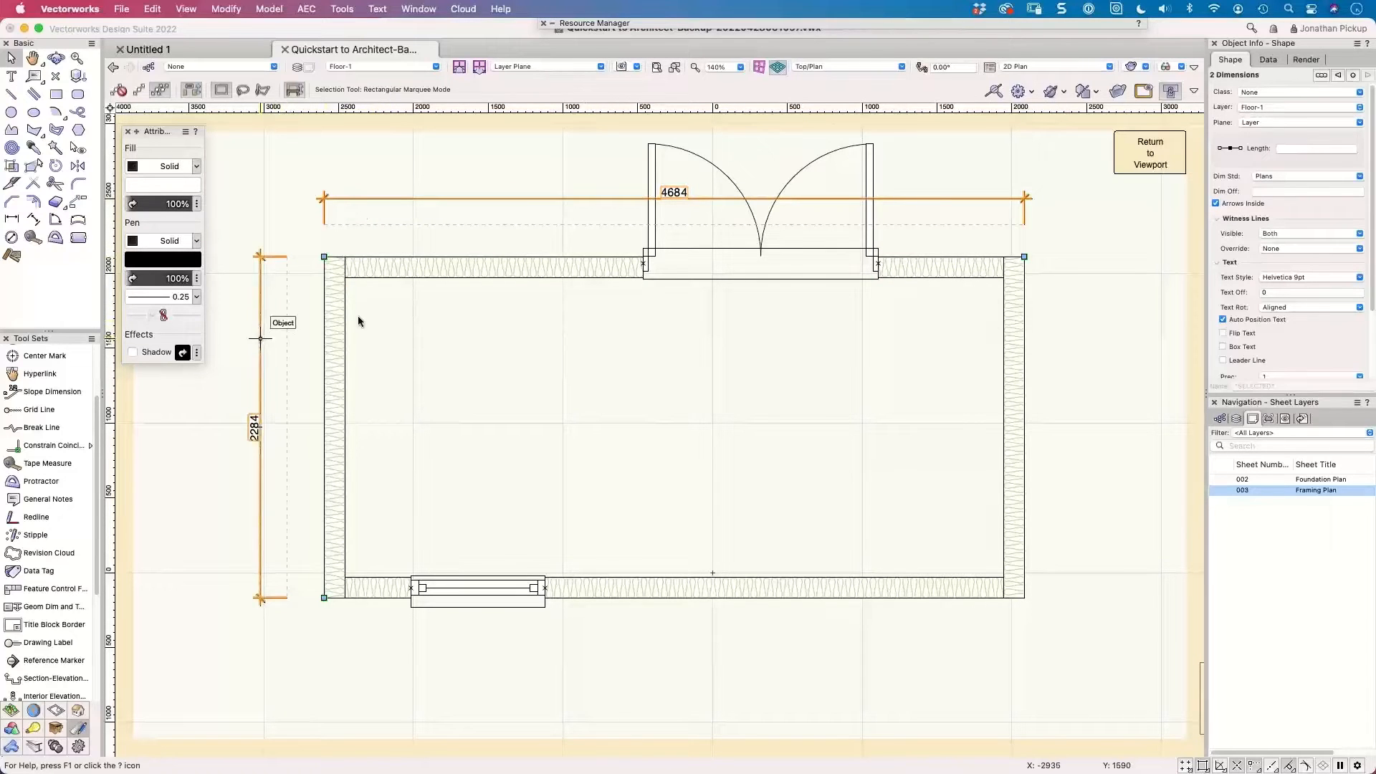
{"action": "left_click", "coordinate": [1272, 93]}
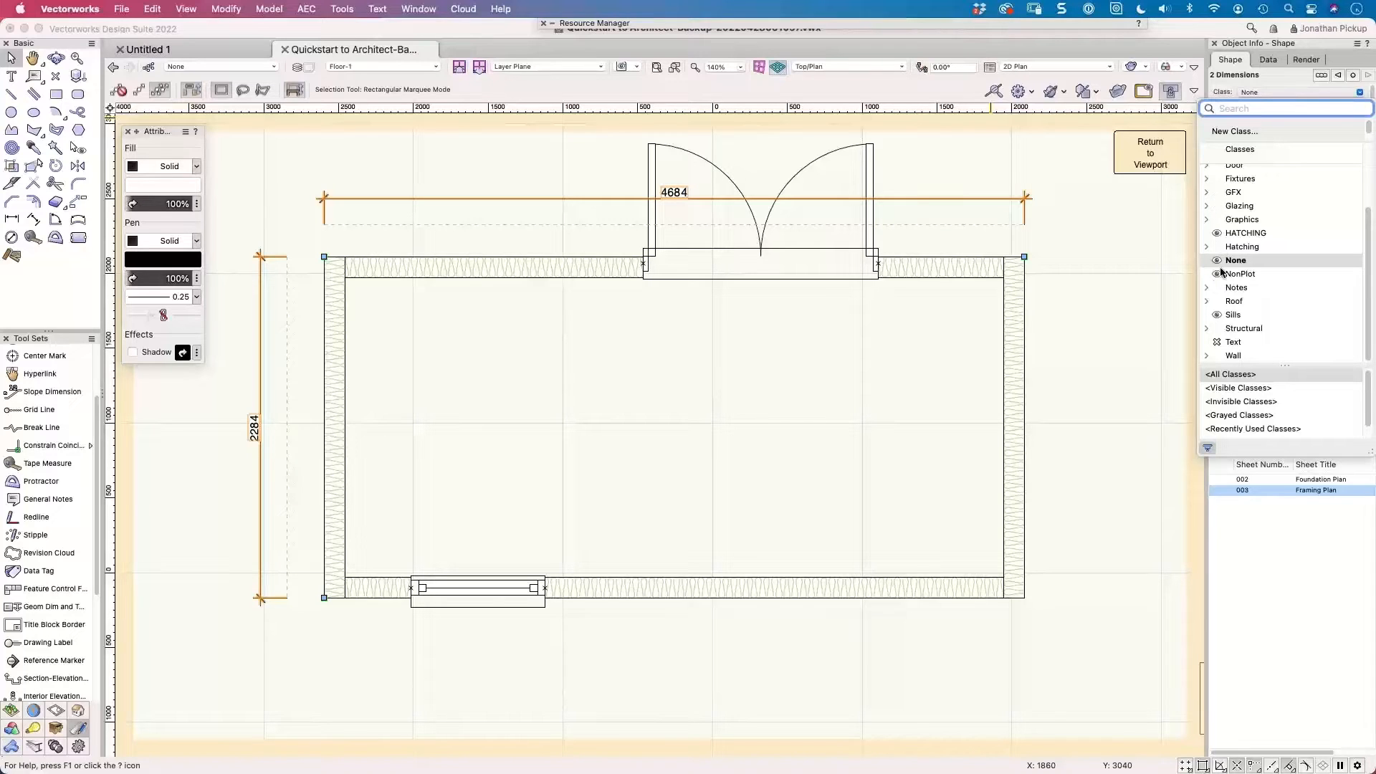
{"action": "left_click", "coordinate": [1209, 288]}
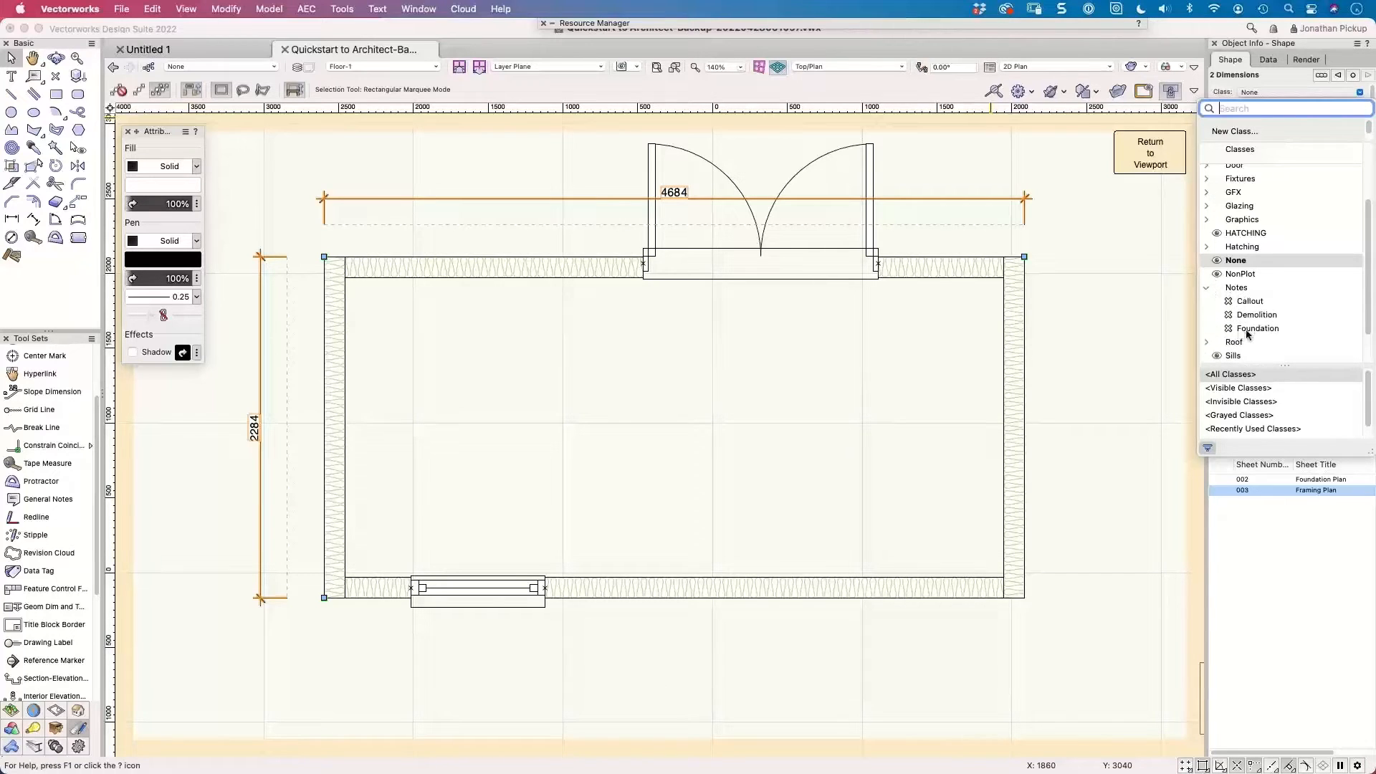
{"action": "left_click", "coordinate": [1248, 329]}
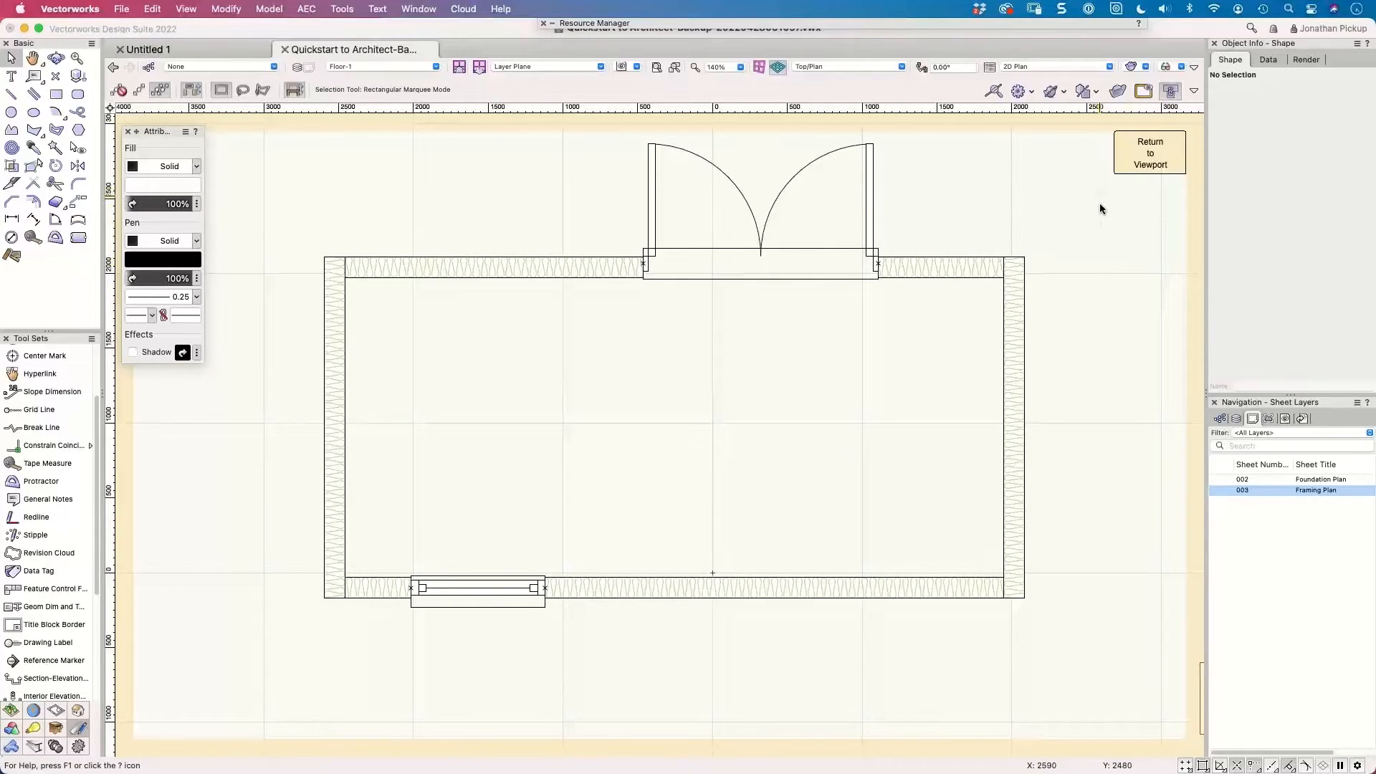
{"action": "left_click", "coordinate": [1148, 154]}
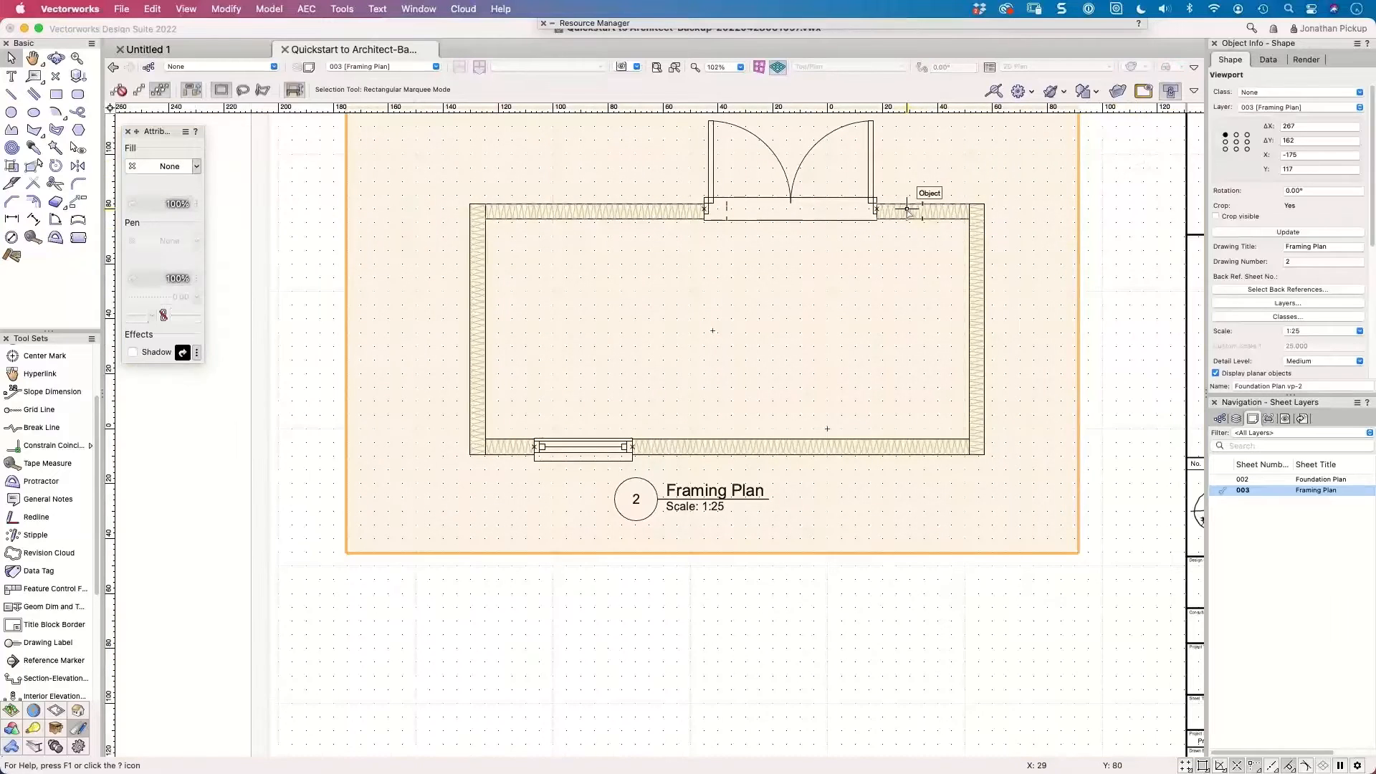
{"action": "key", "text": "space"}
{"action": "left_click_drag", "start_coordinate": [889, 216], "coordinate": [825, 317]}
{"action": "right_click", "coordinate": [836, 263]}
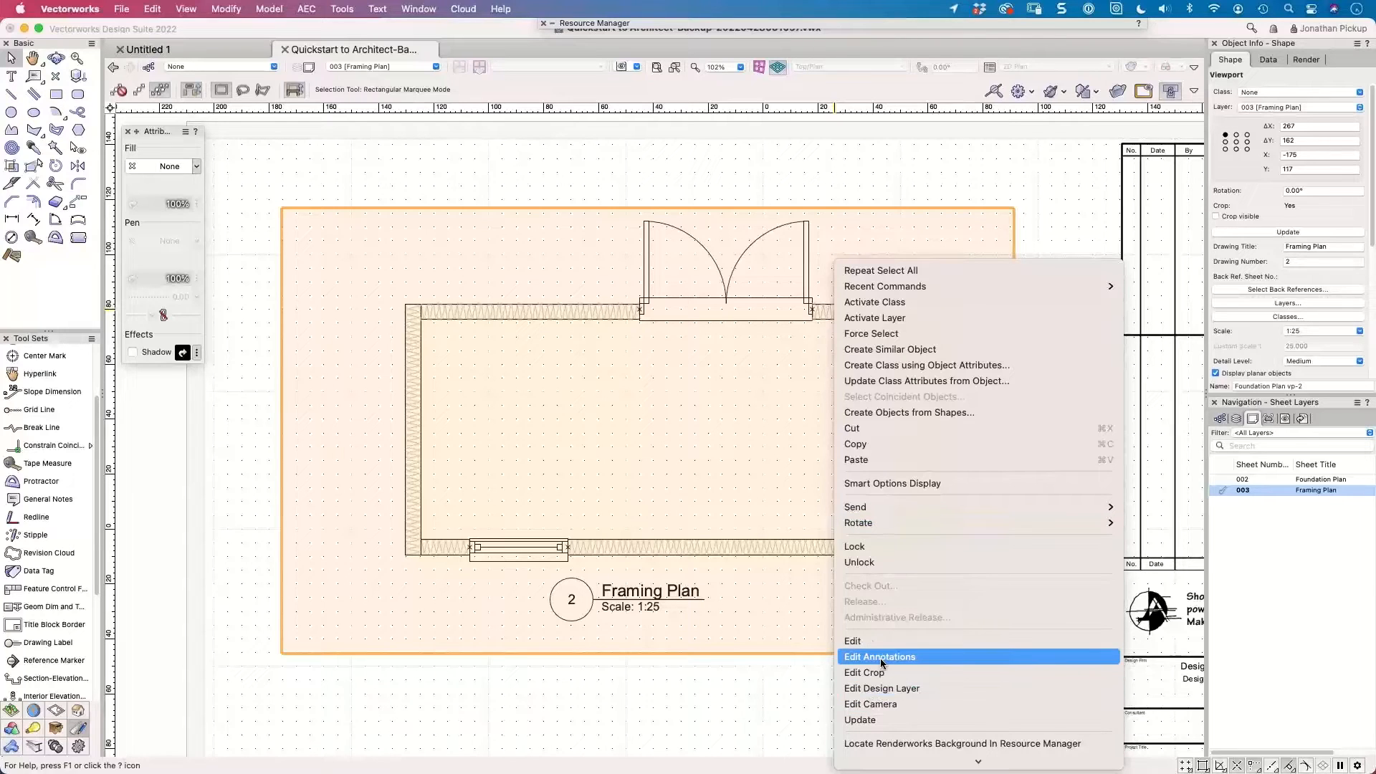
{"action": "left_click", "coordinate": [656, 554]}
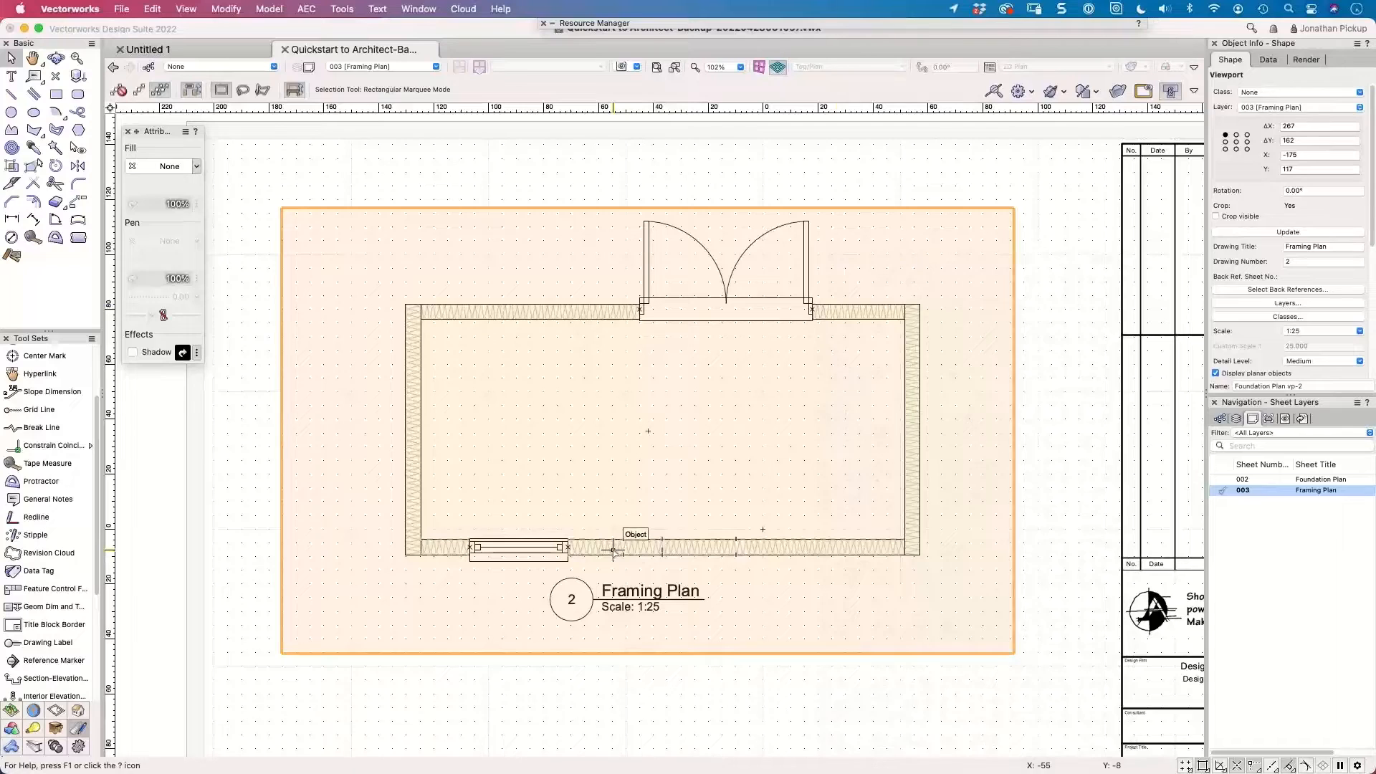
{"action": "right_click", "coordinate": [614, 552]}
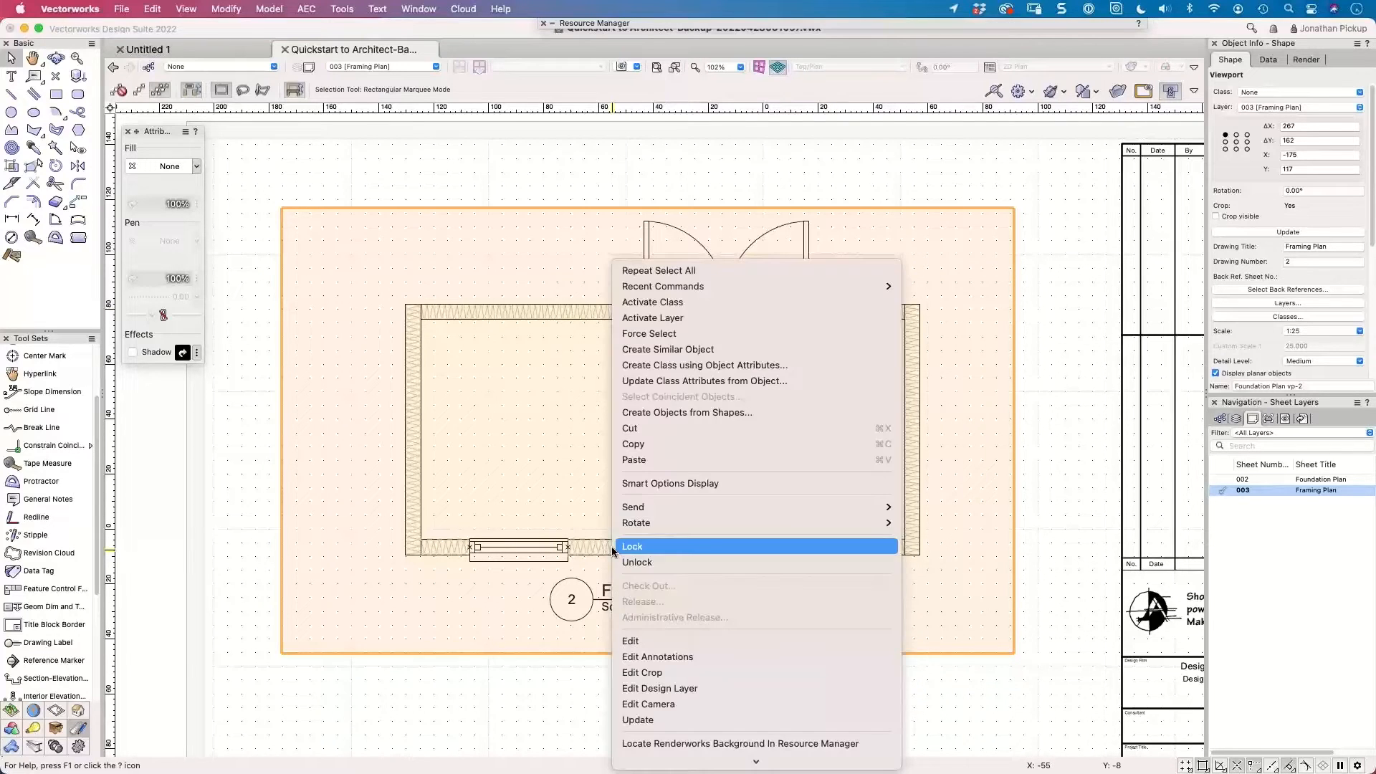
{"action": "left_click", "coordinate": [648, 642]}
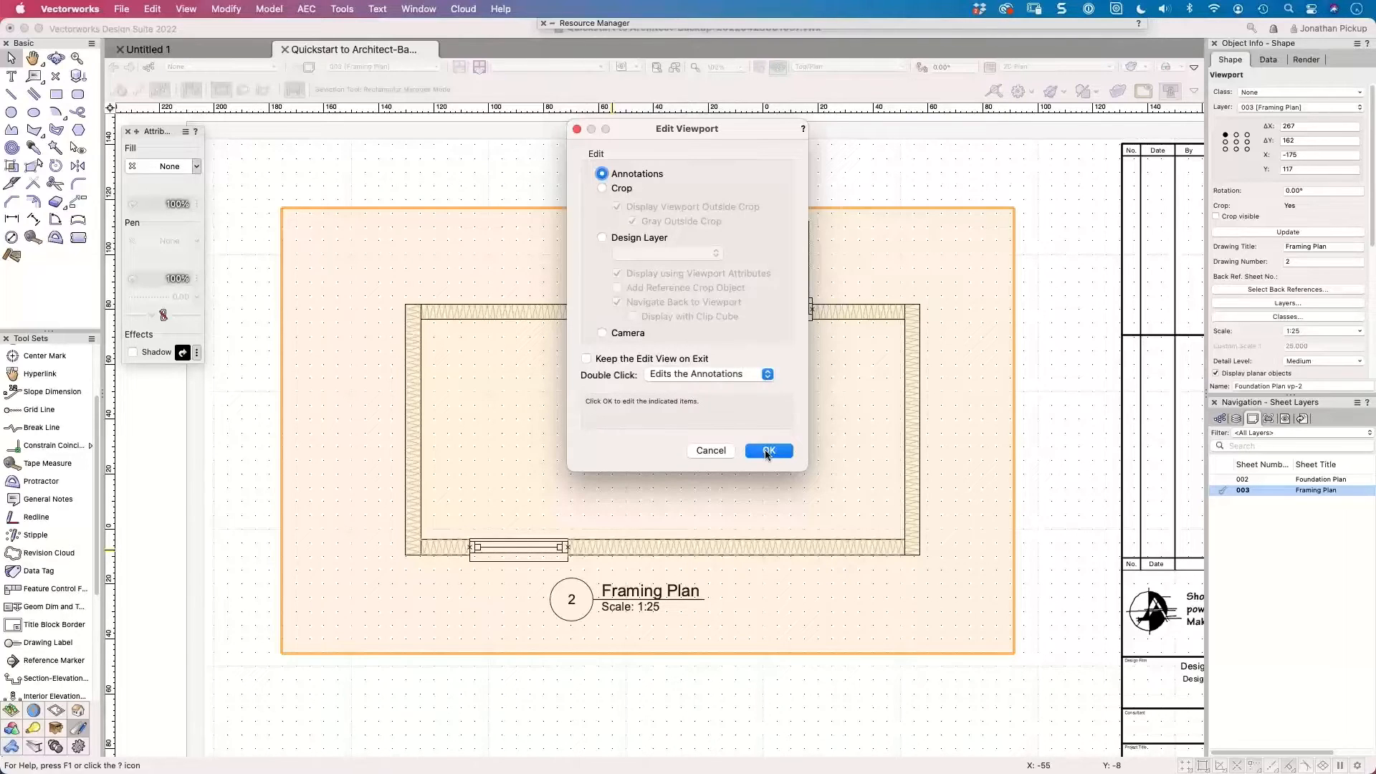
{"action": "left_click", "coordinate": [704, 450]}
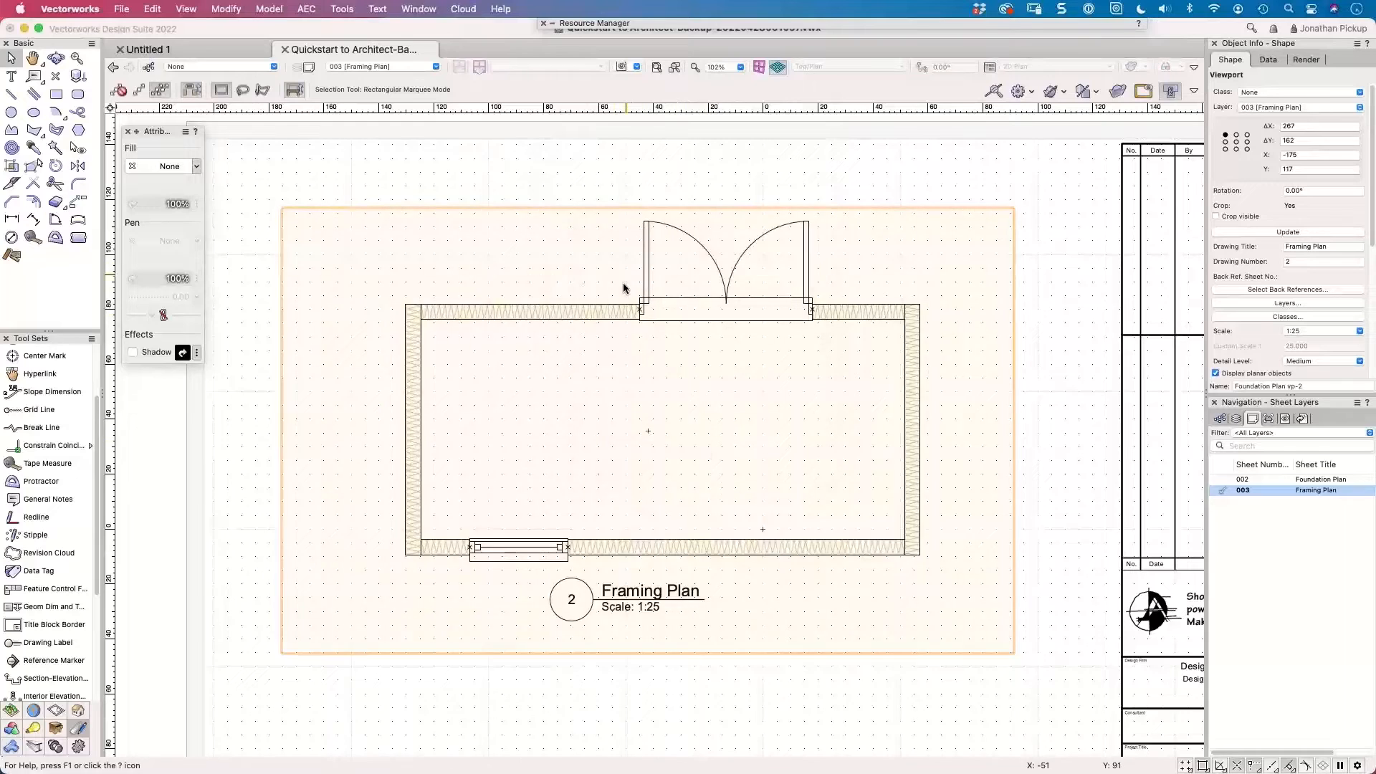
Open the Framing Plan viewport's annotations for editing and check the document's dimension preferences.
{"action": "double_click", "coordinate": [646, 287]}
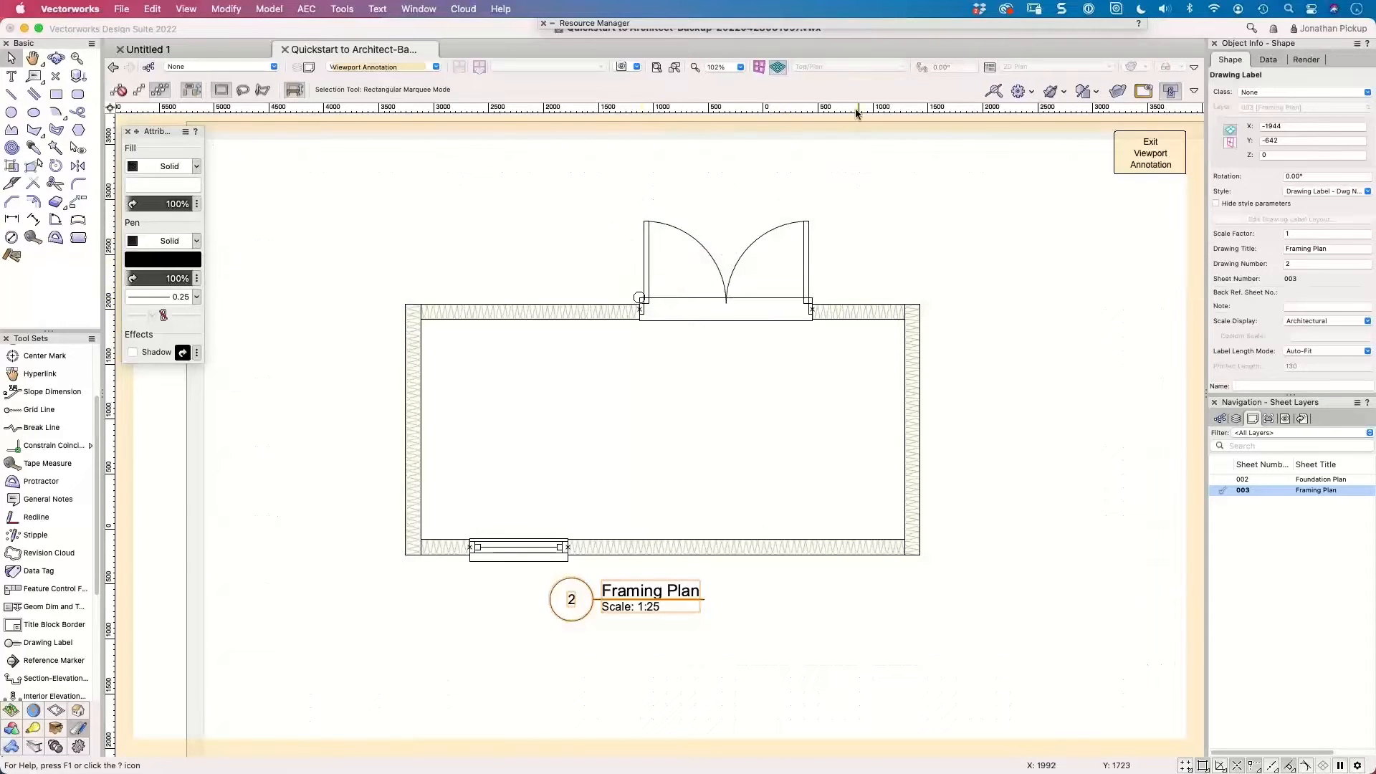
{"action": "left_click", "coordinate": [1195, 92]}
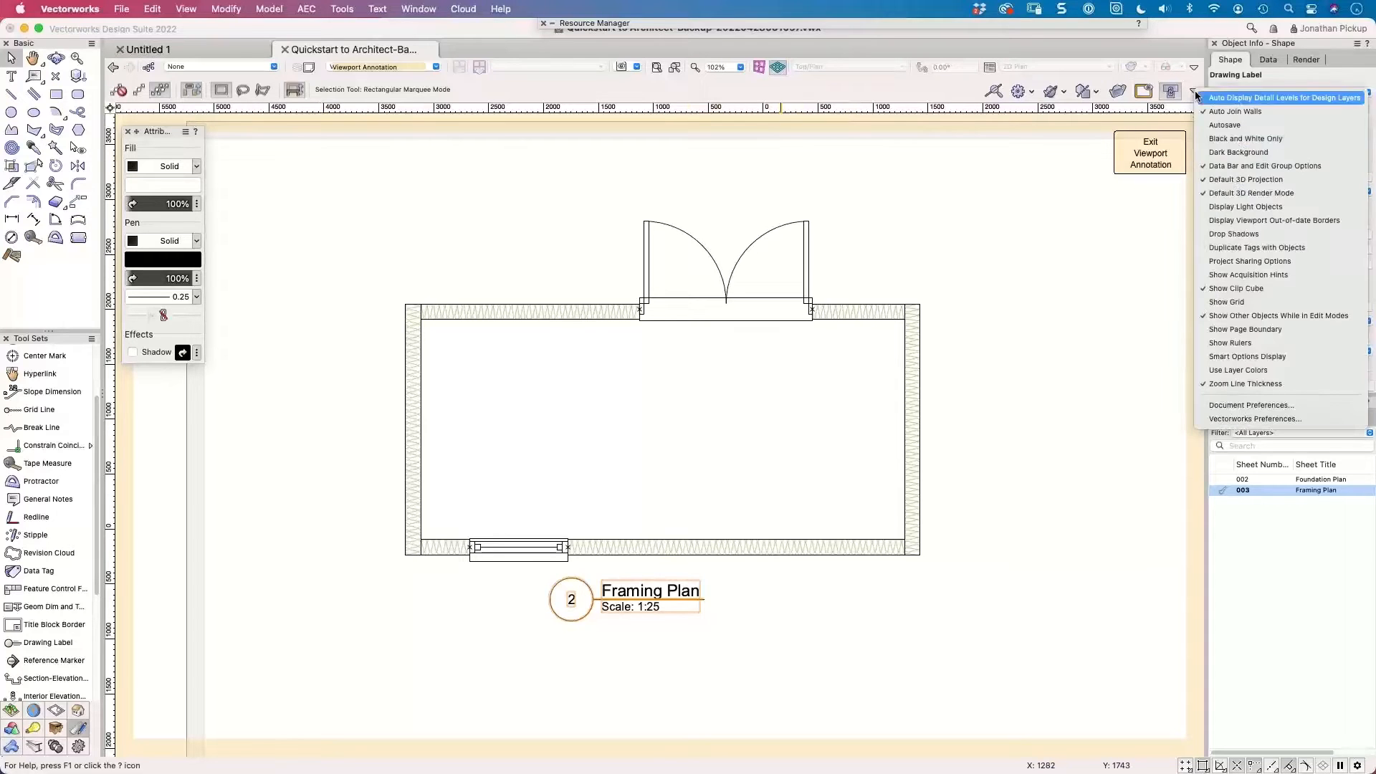
{"action": "left_click", "coordinate": [1251, 405]}
{"action": "left_click", "coordinate": [611, 133]}
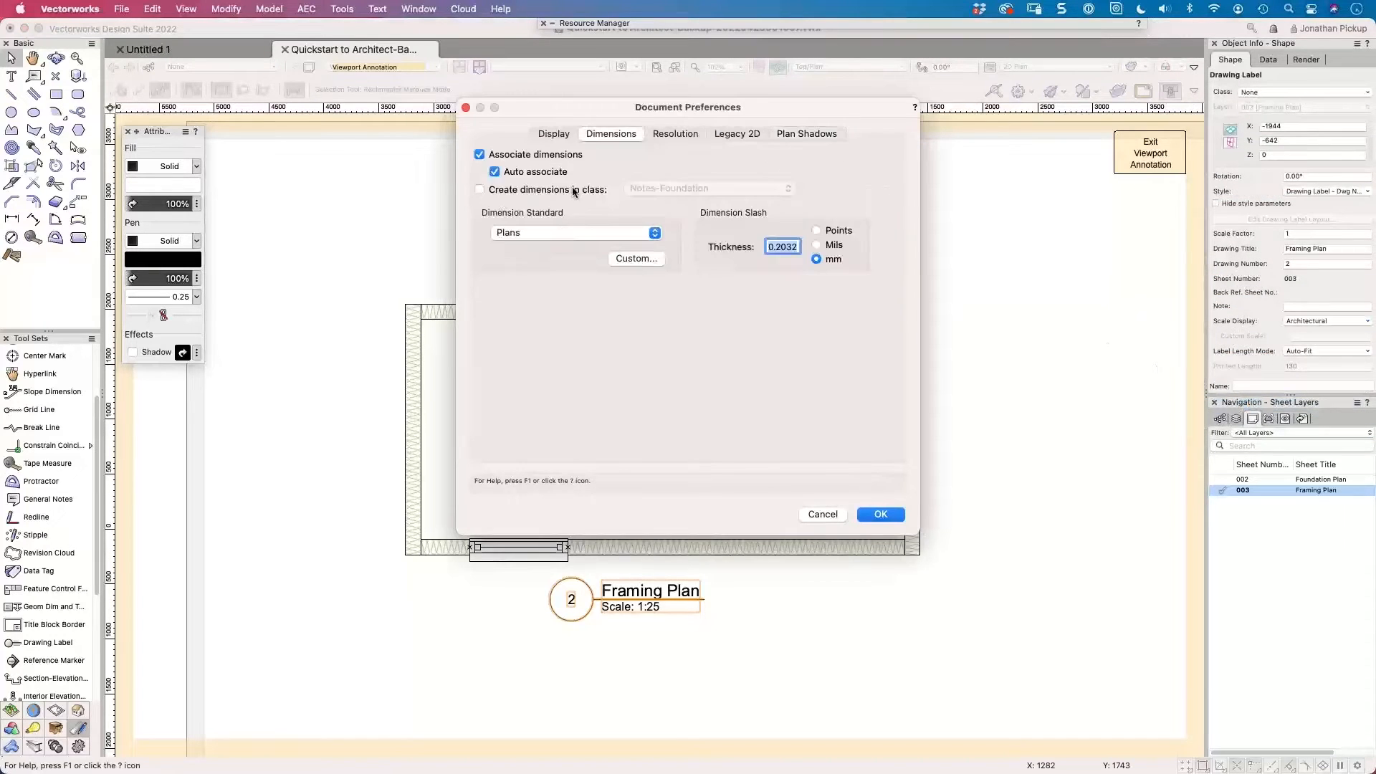
{"action": "left_click", "coordinate": [881, 515]}
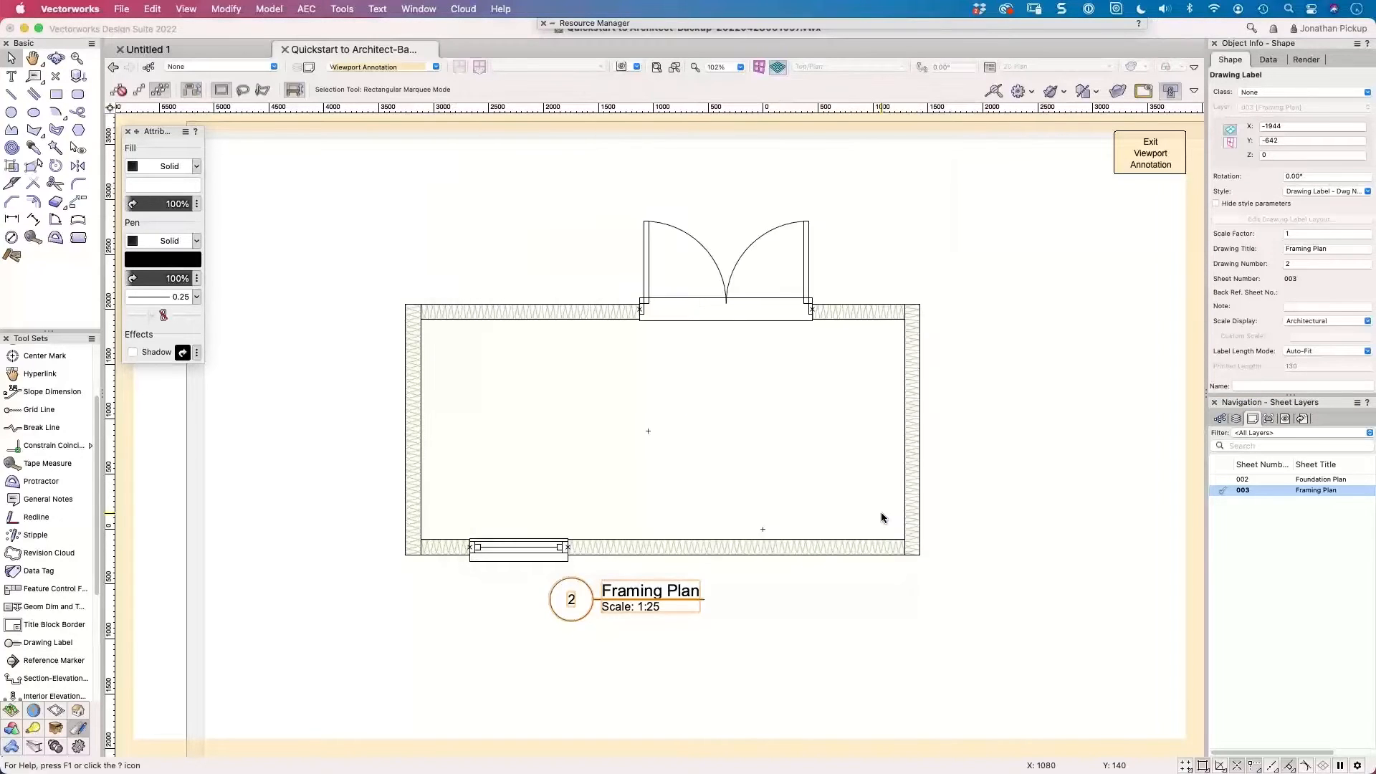
Switch the navigation listing from sheet layers to the document's classes.
{"action": "left_click", "coordinate": [1220, 418]}
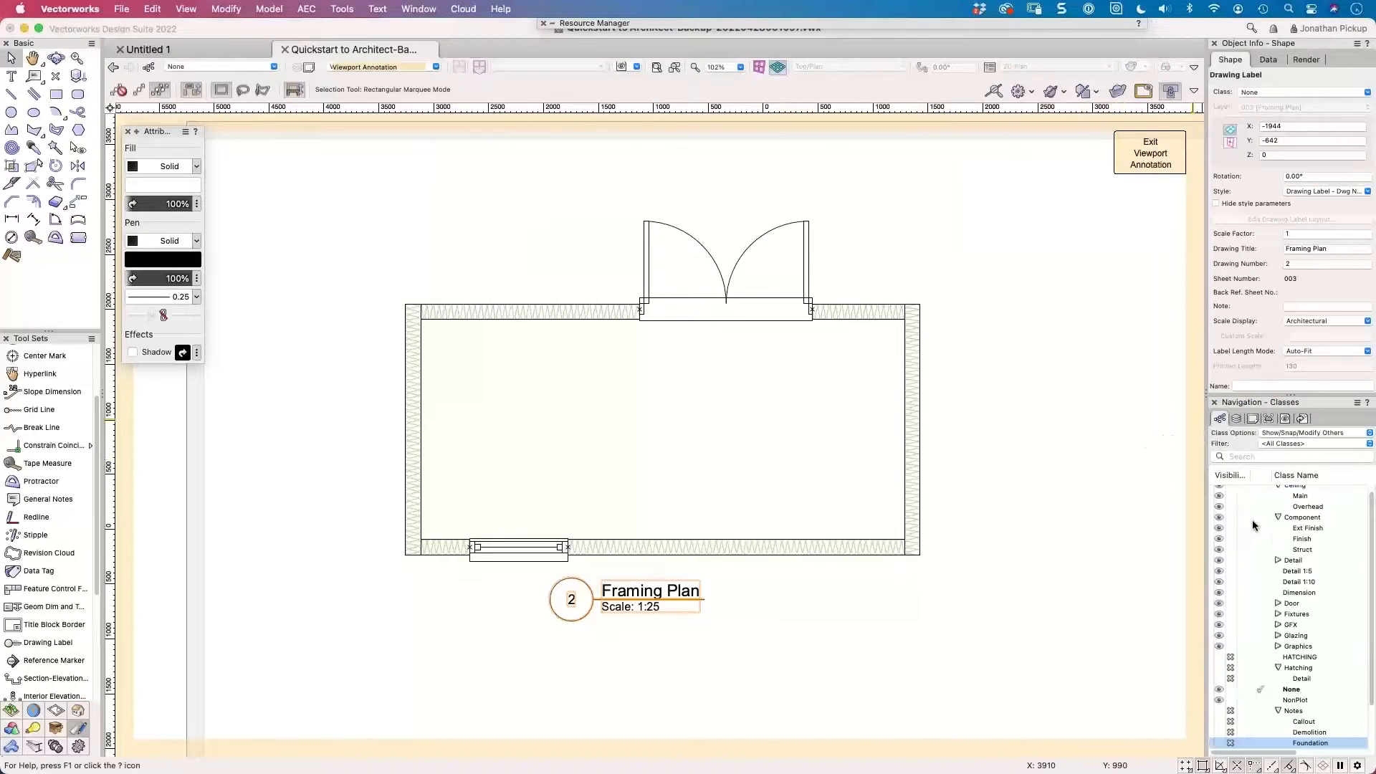
{"action": "right_click", "coordinate": [1260, 519]}
{"action": "left_click", "coordinate": [1267, 528]}
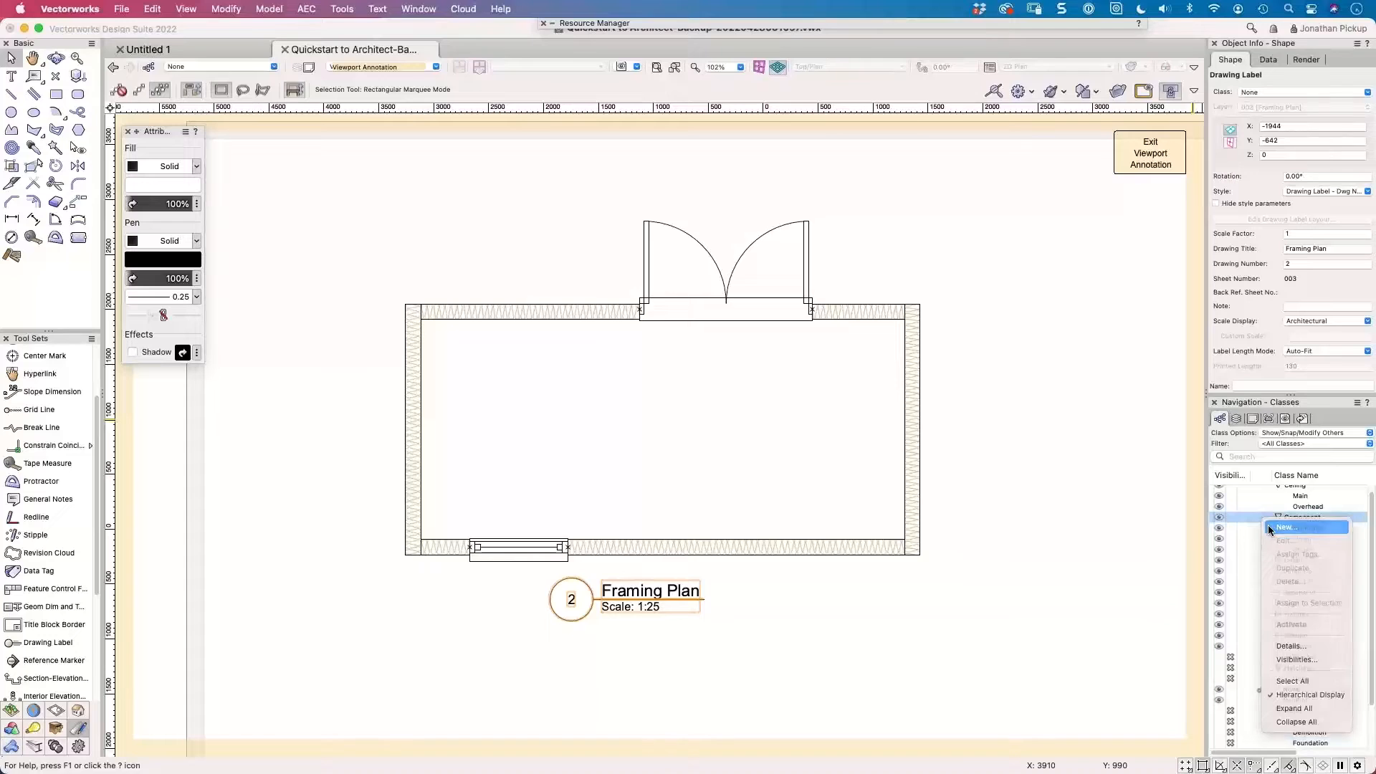
{"action": "left_click_drag", "start_coordinate": [747, 118], "coordinate": [695, 113]}
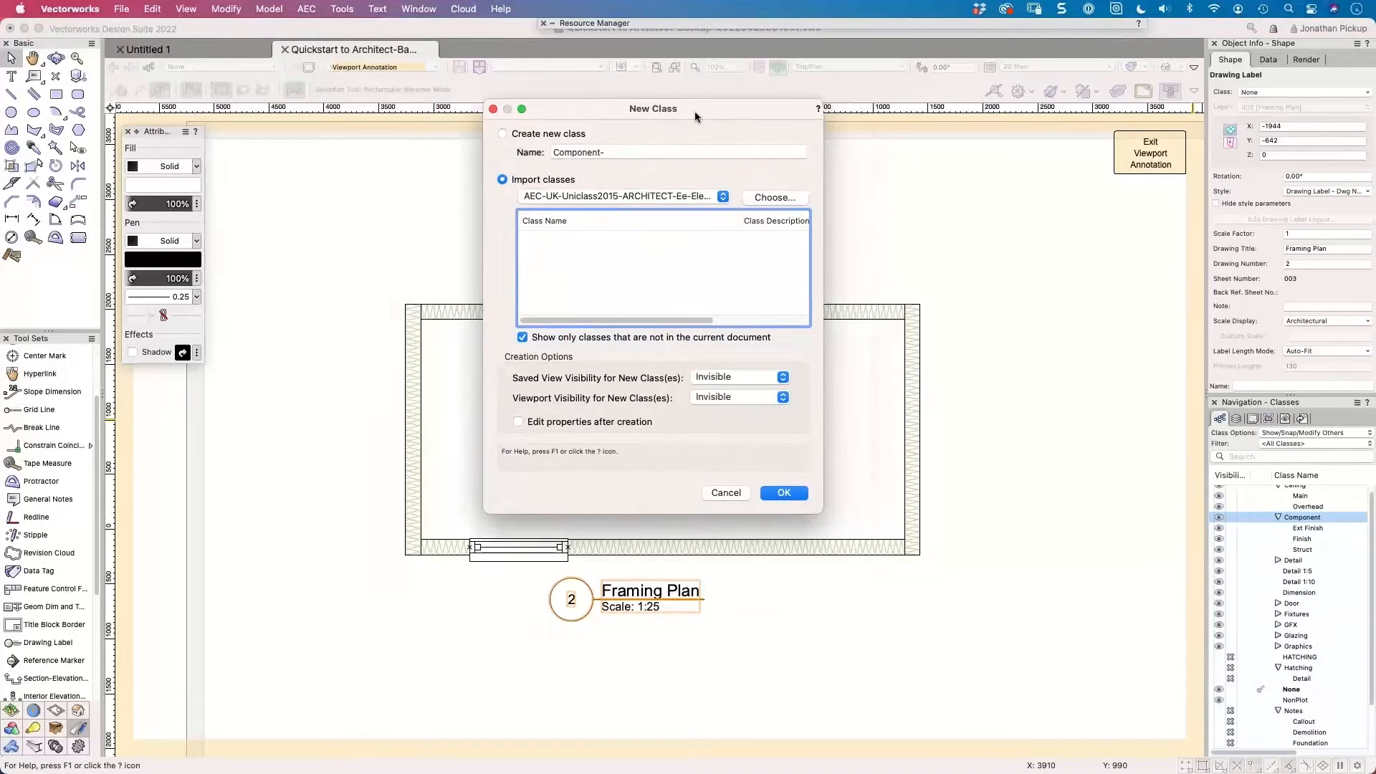
{"action": "left_click", "coordinate": [746, 204]}
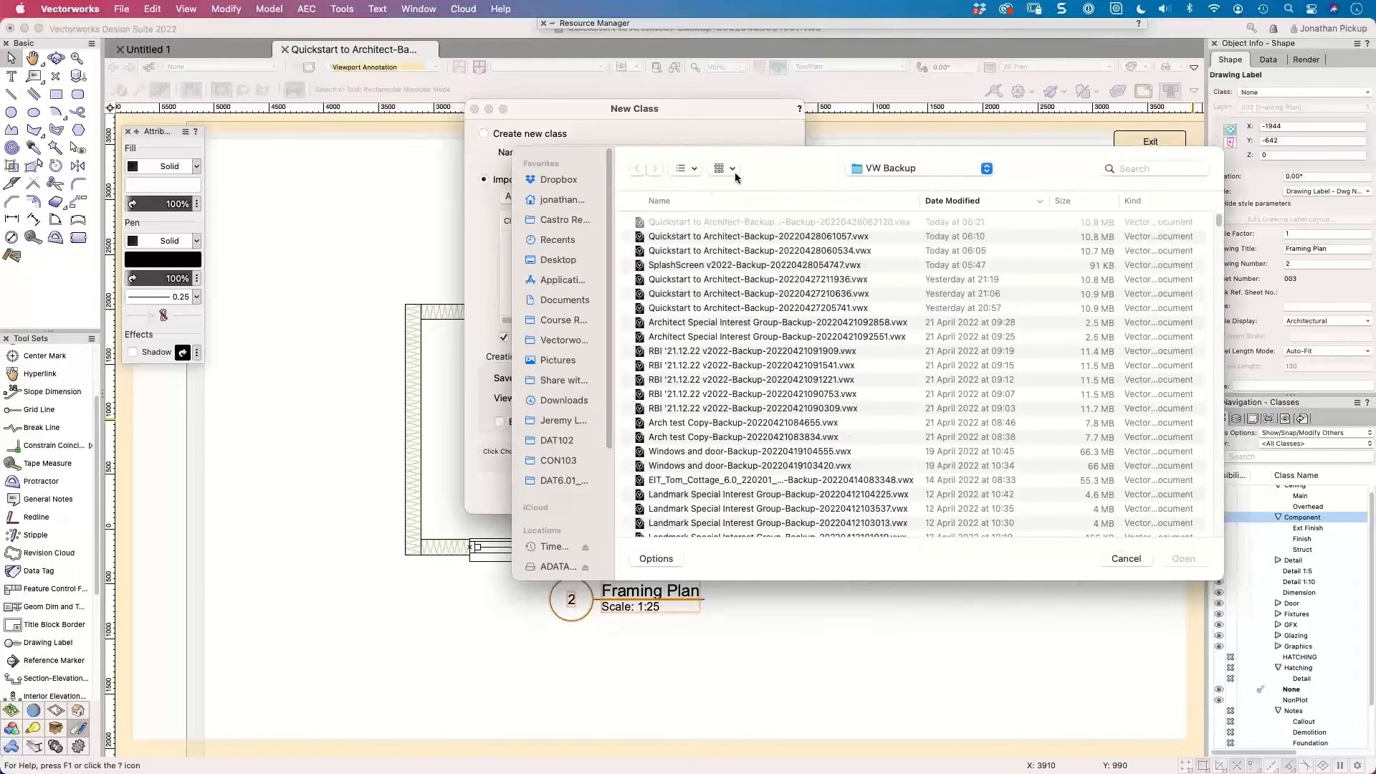
{"action": "key", "text": "Escape"}
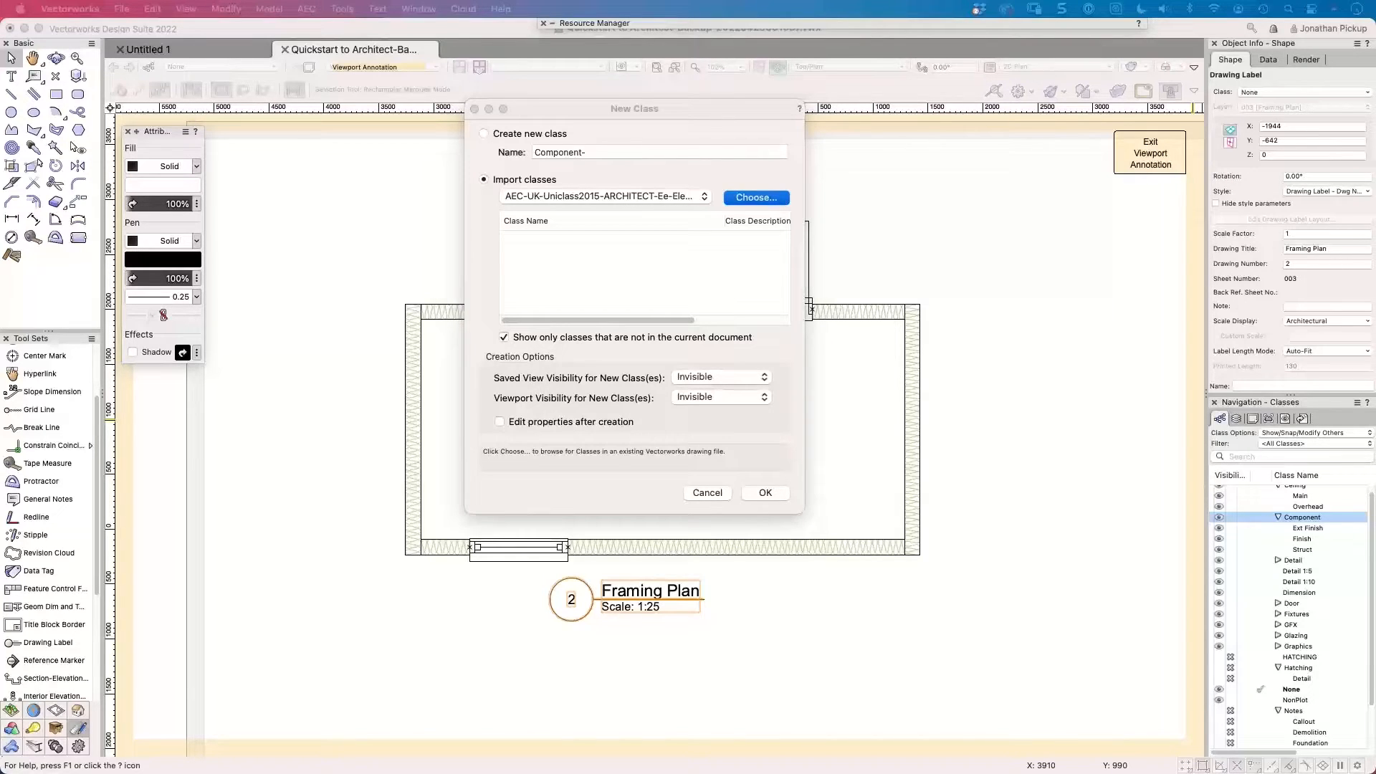
{"action": "left_click", "coordinate": [557, 391]}
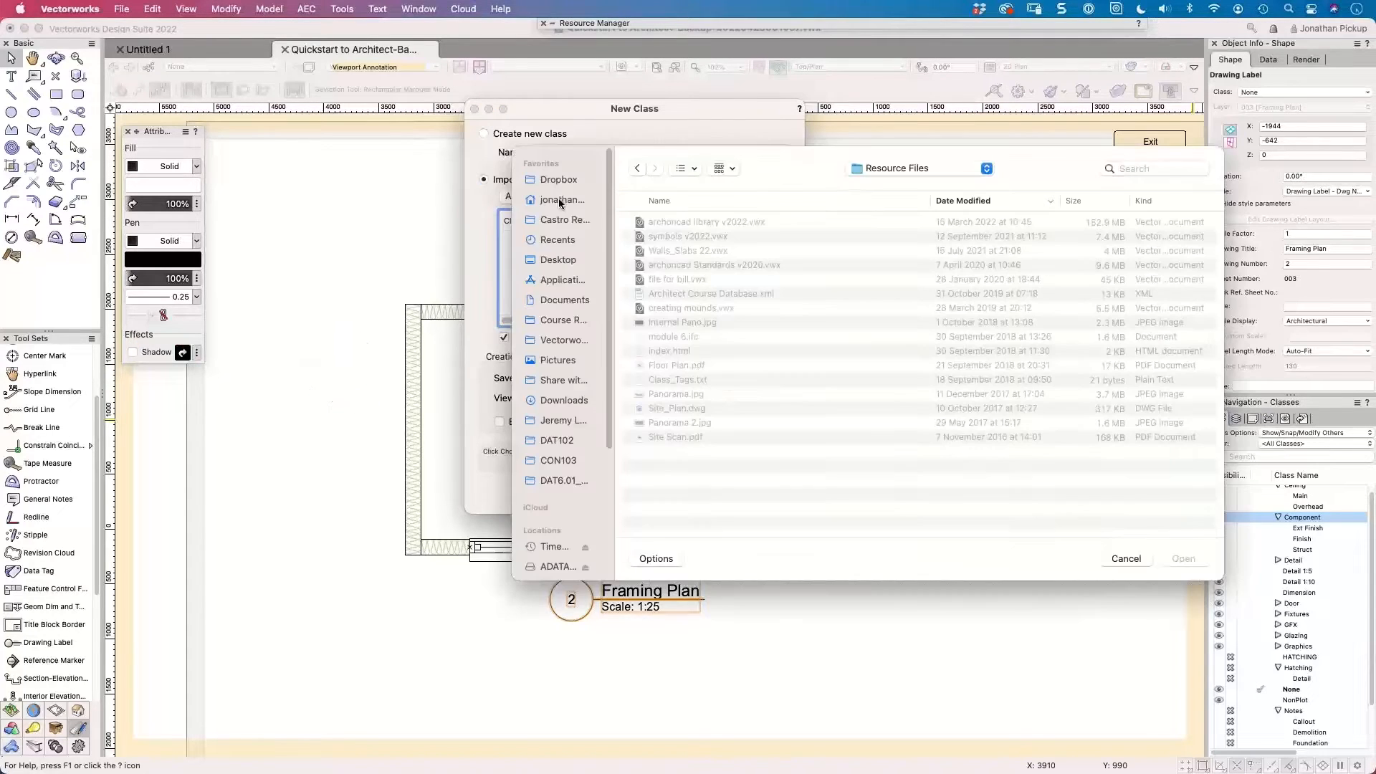
{"action": "left_click", "coordinate": [860, 167]}
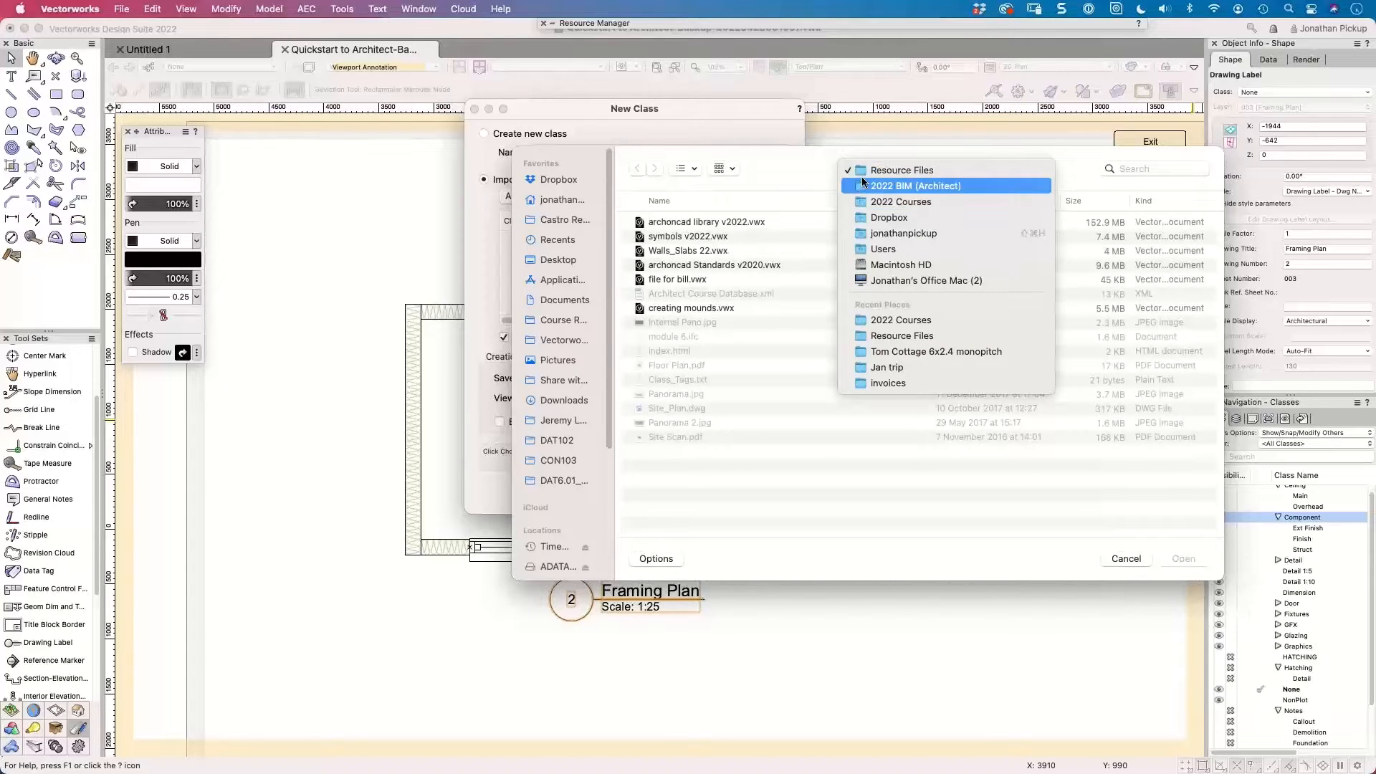
{"action": "left_click", "coordinate": [862, 180]}
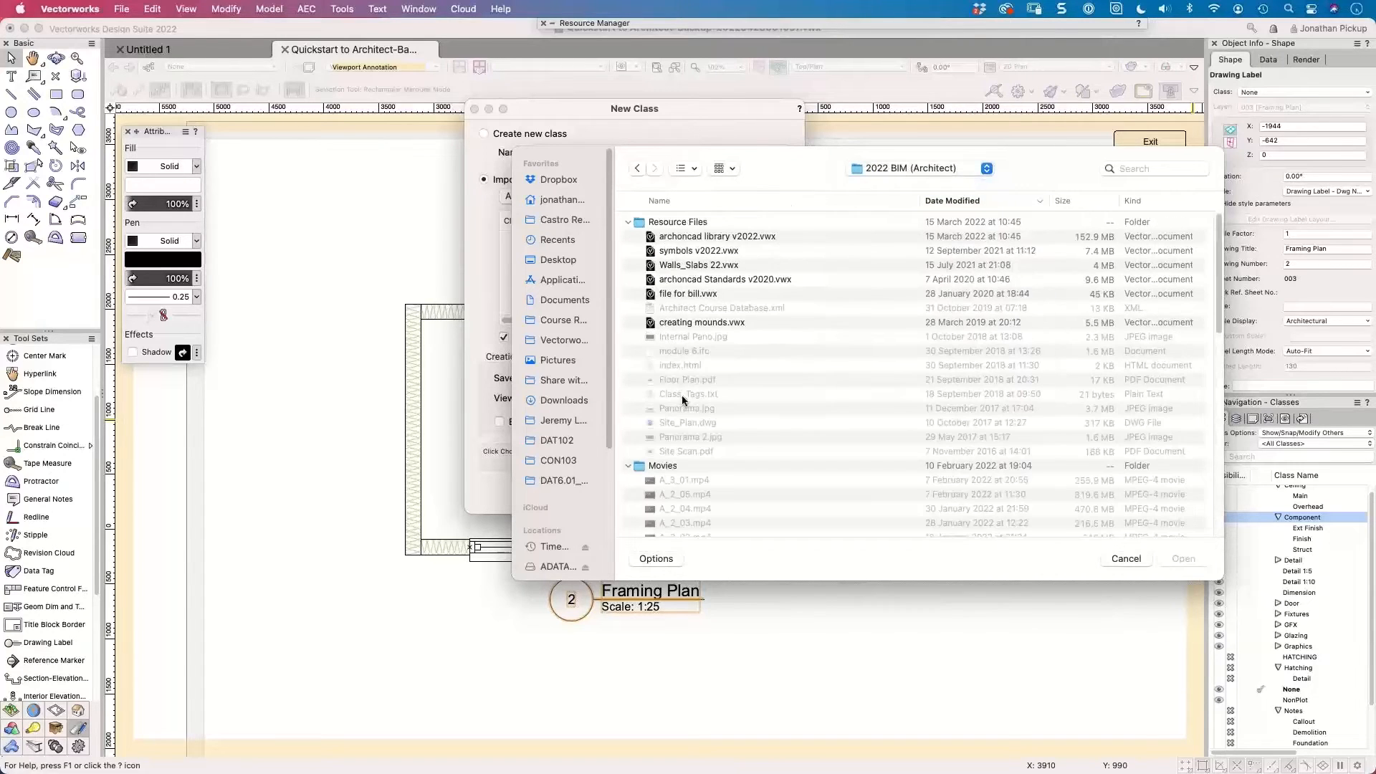
{"action": "left_click", "coordinate": [722, 278]}
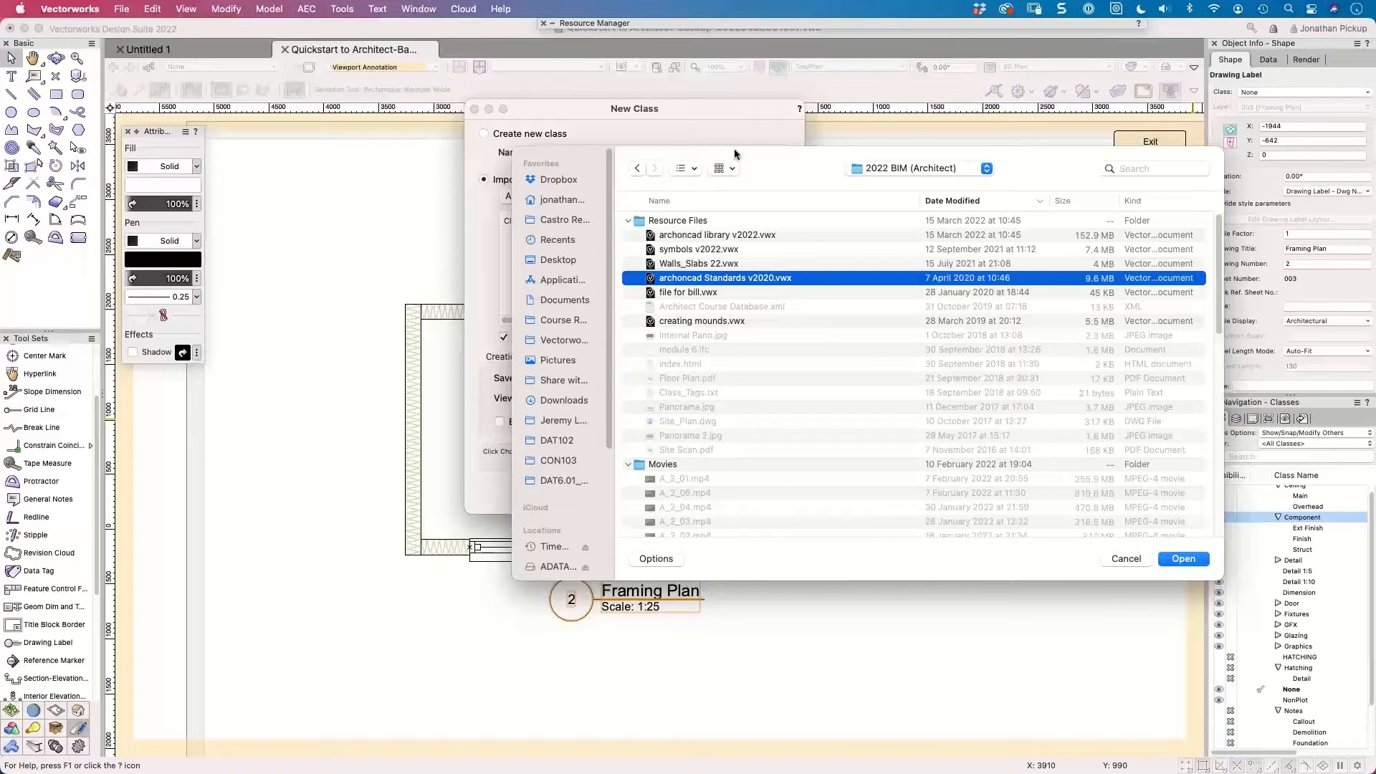
{"action": "left_click_drag", "start_coordinate": [733, 153], "coordinate": [448, 189]}
{"action": "scroll", "coordinate": [565, 297], "scroll_direction": "down", "scroll_amount": 10}
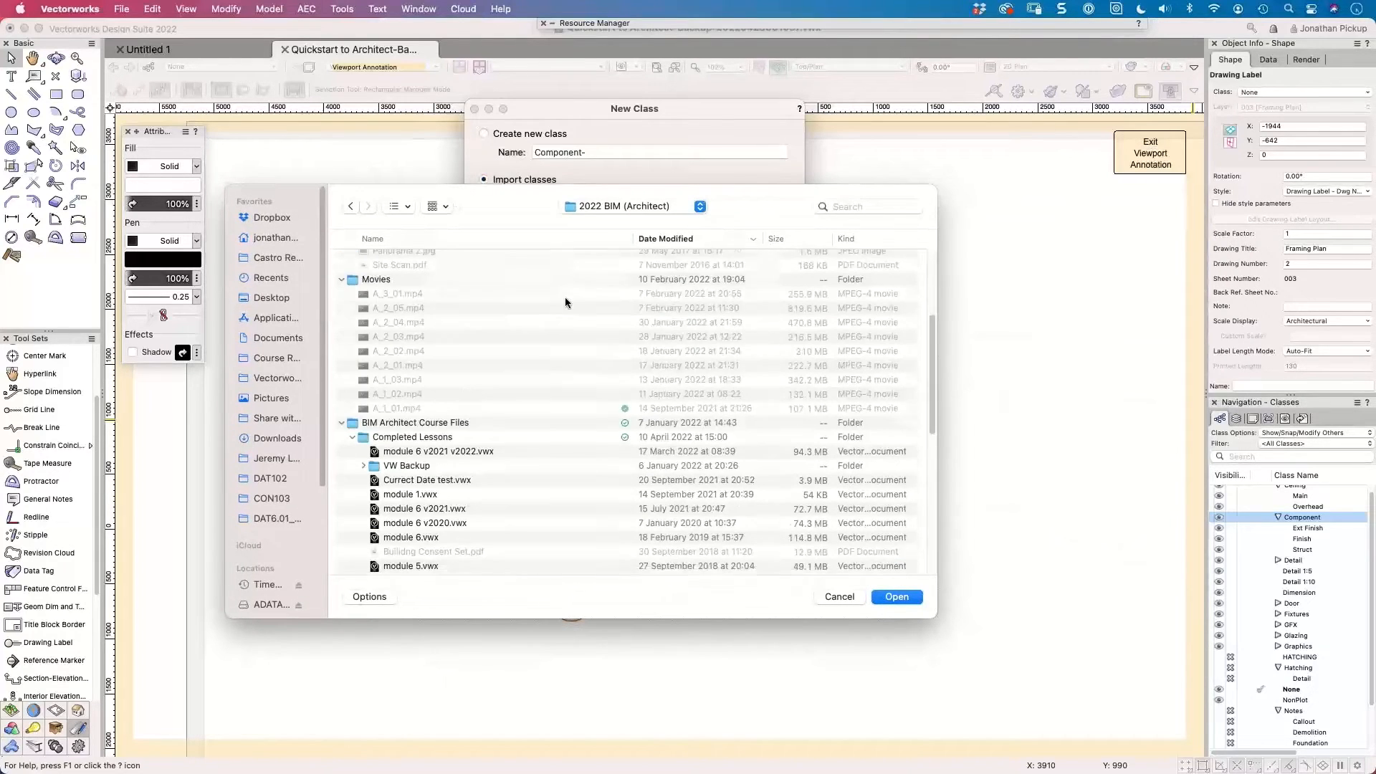
{"action": "scroll", "coordinate": [565, 297], "scroll_direction": "down", "scroll_amount": 6}
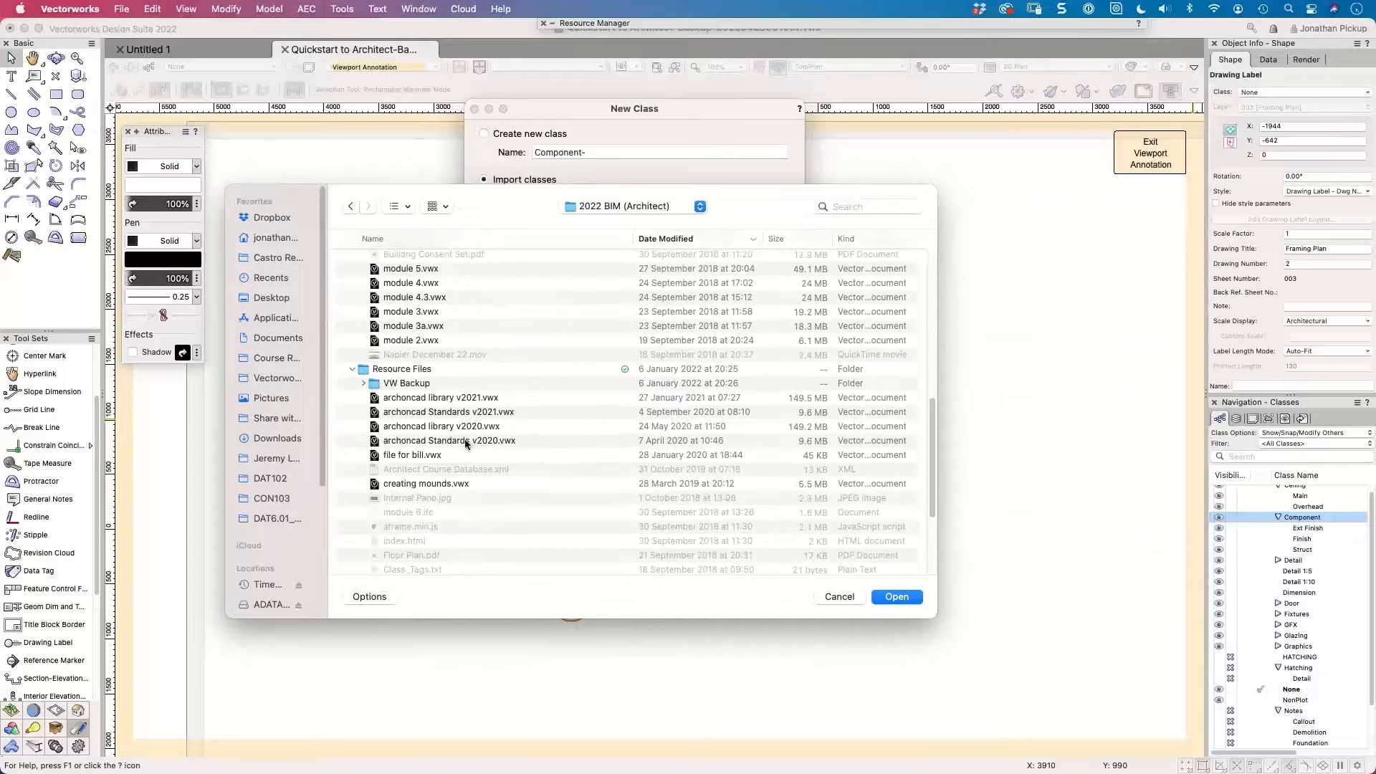
{"action": "left_click_drag", "start_coordinate": [445, 192], "coordinate": [274, 362]}
{"action": "left_click", "coordinate": [667, 766]}
{"action": "key", "text": "Escape"}
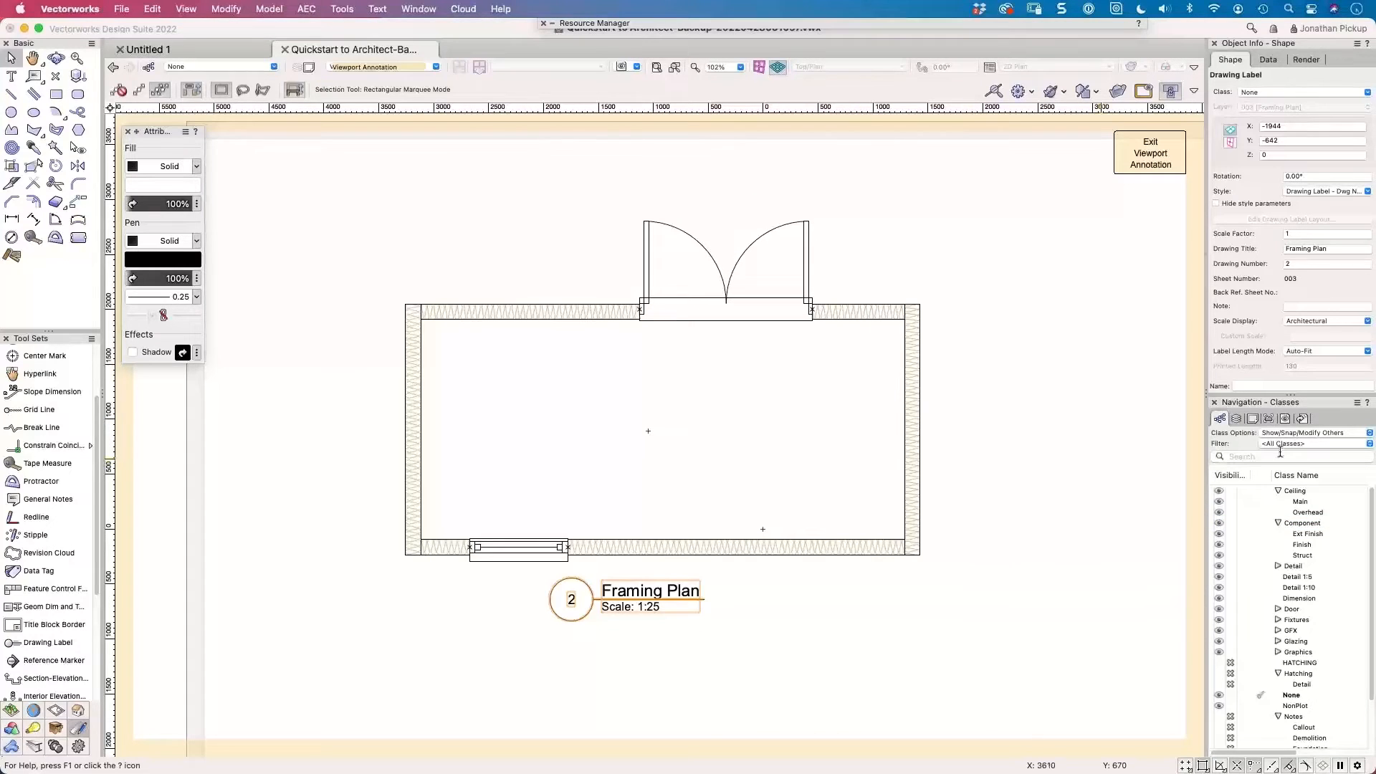
Duplicate the Notes-Foundation class and name the copy Framing within the Notes group.
{"action": "scroll", "coordinate": [1262, 645], "scroll_direction": "down", "scroll_amount": 3}
{"action": "right_click", "coordinate": [1224, 689]}
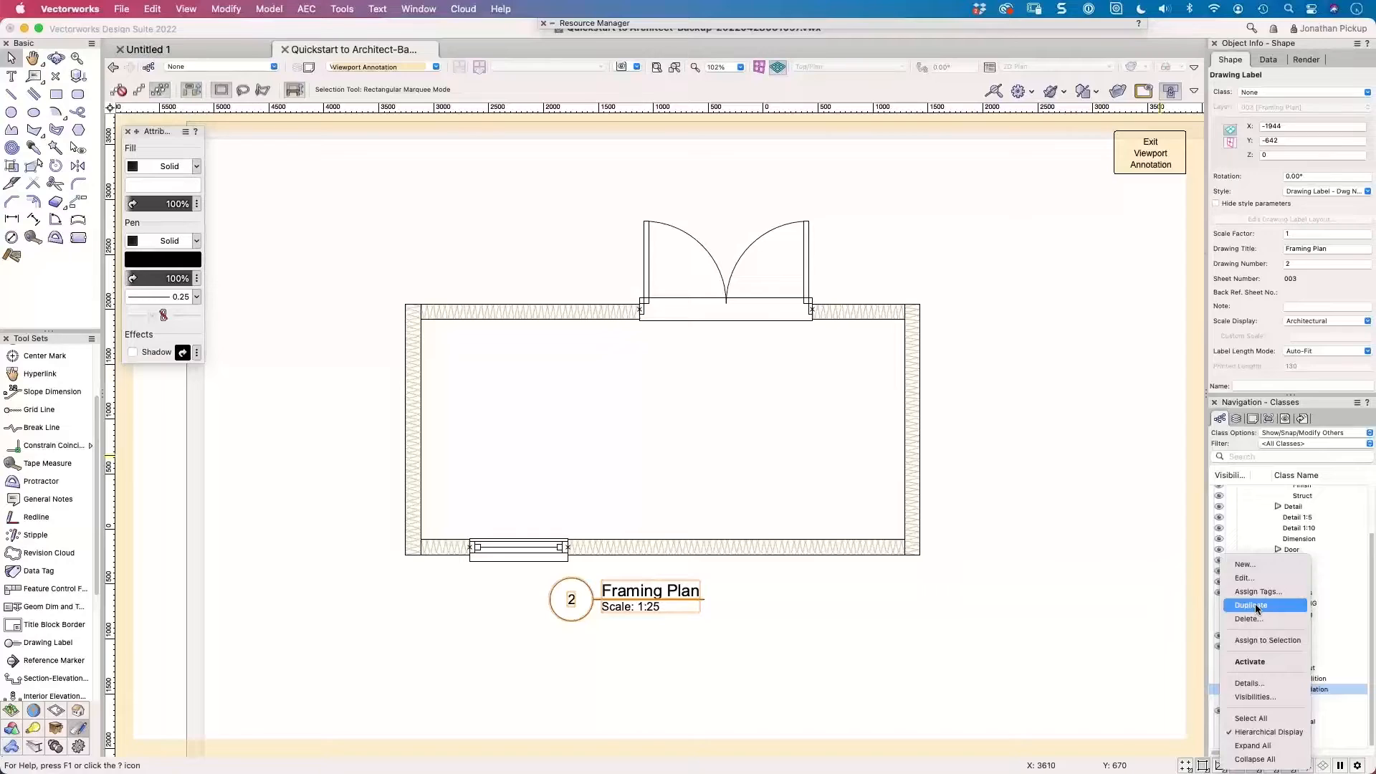
{"action": "left_click", "coordinate": [1256, 608]}
{"action": "left_click", "coordinate": [1321, 699]}
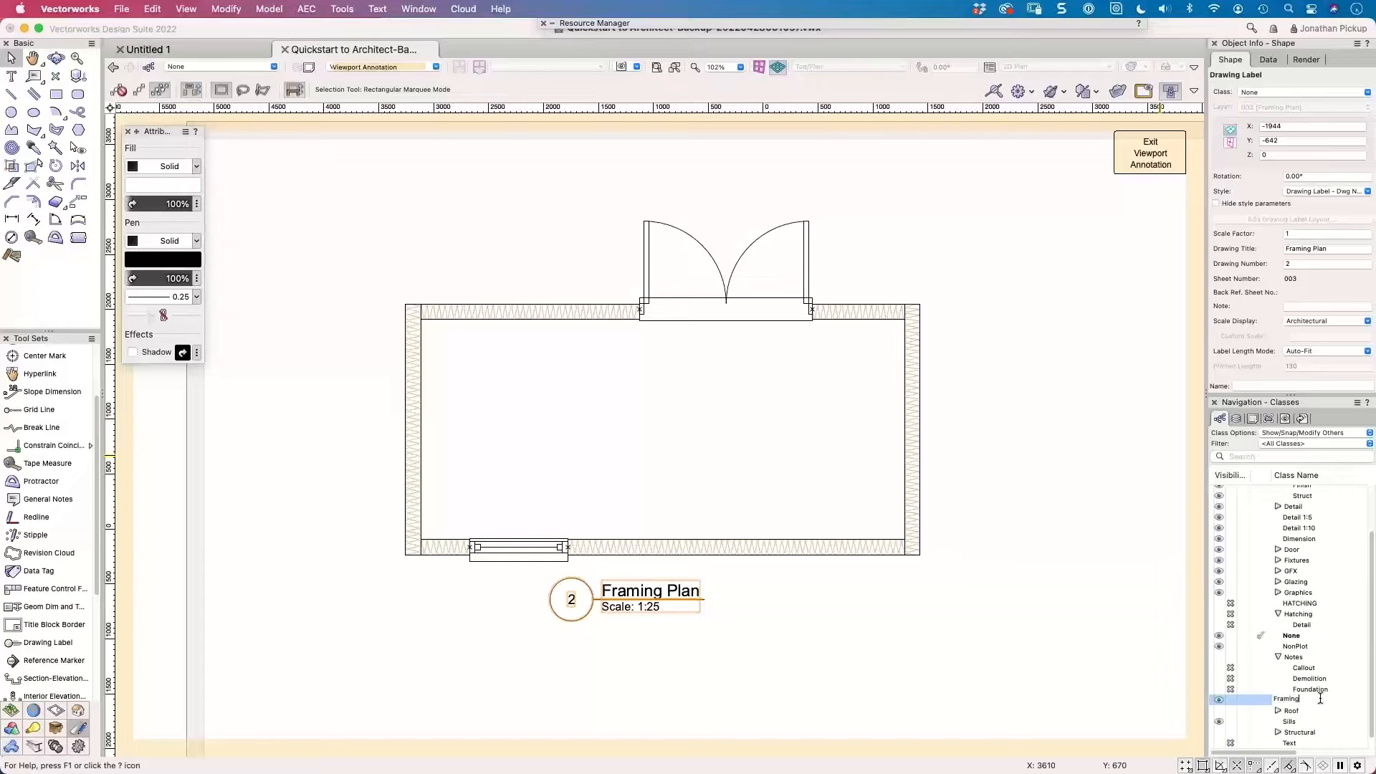
{"action": "key", "text": "Return"}
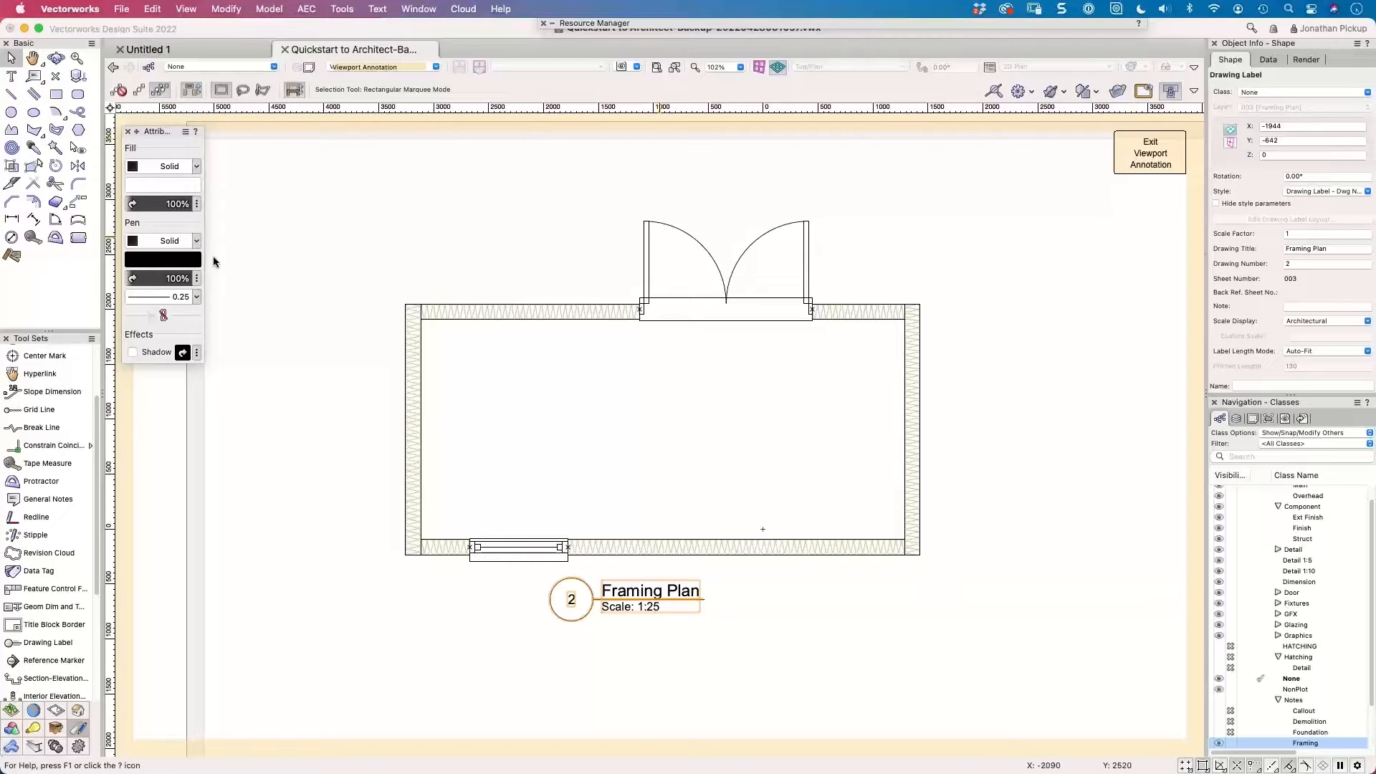
Add a constrained linear dimension for the shed's overall width above the doors, from outer corner to outer corner.
{"action": "left_click", "coordinate": [945, 517]}
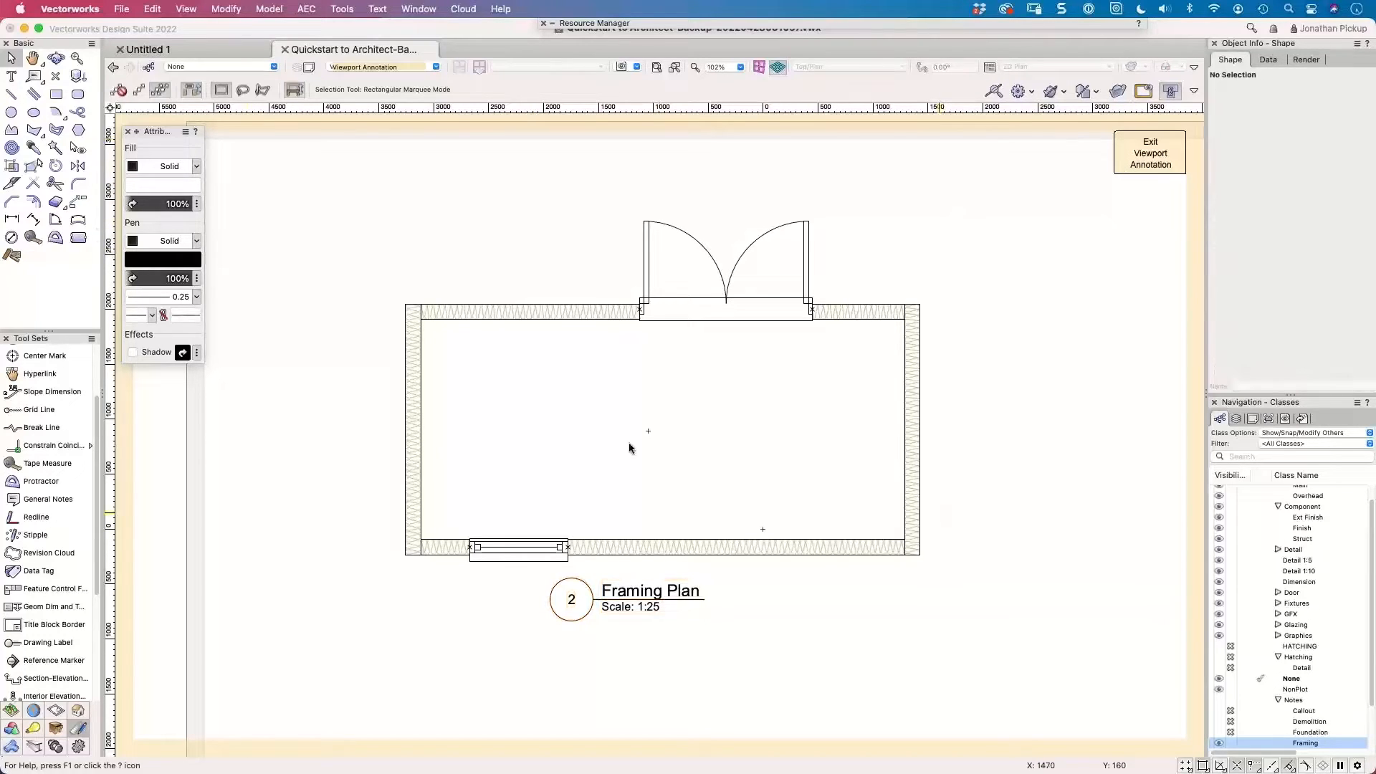
{"action": "left_click", "coordinate": [11, 219]}
{"action": "left_click", "coordinate": [405, 304]}
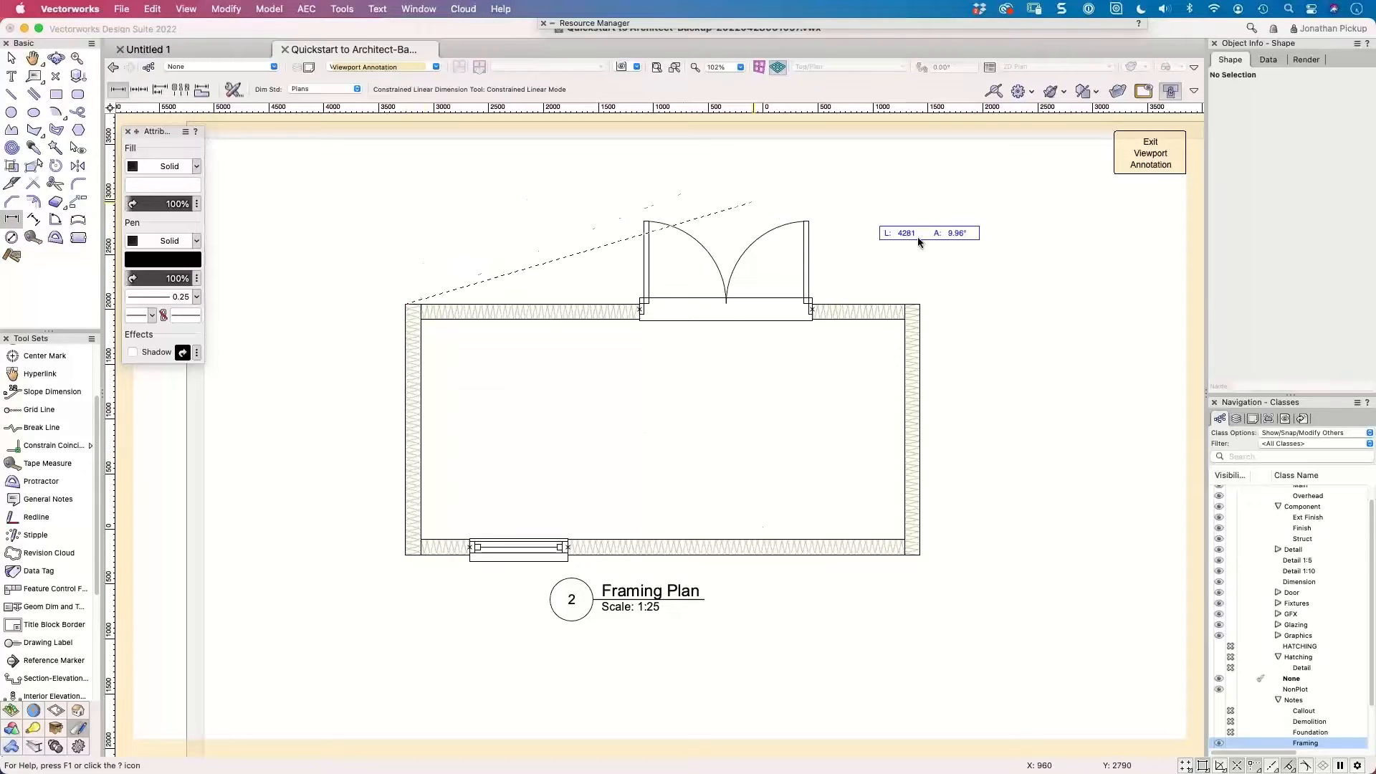
{"action": "left_click", "coordinate": [920, 304]}
{"action": "left_click", "coordinate": [918, 176]}
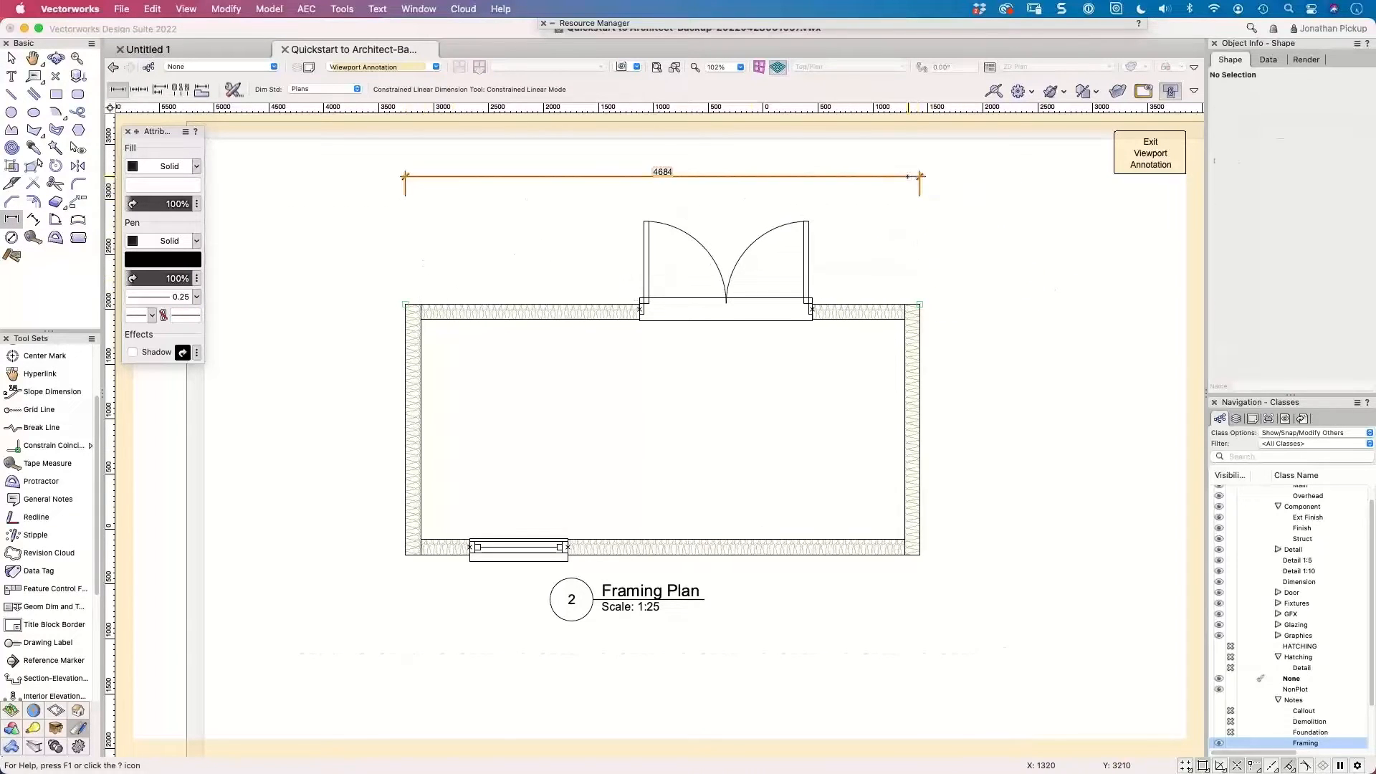
{"action": "left_click", "coordinate": [406, 304]}
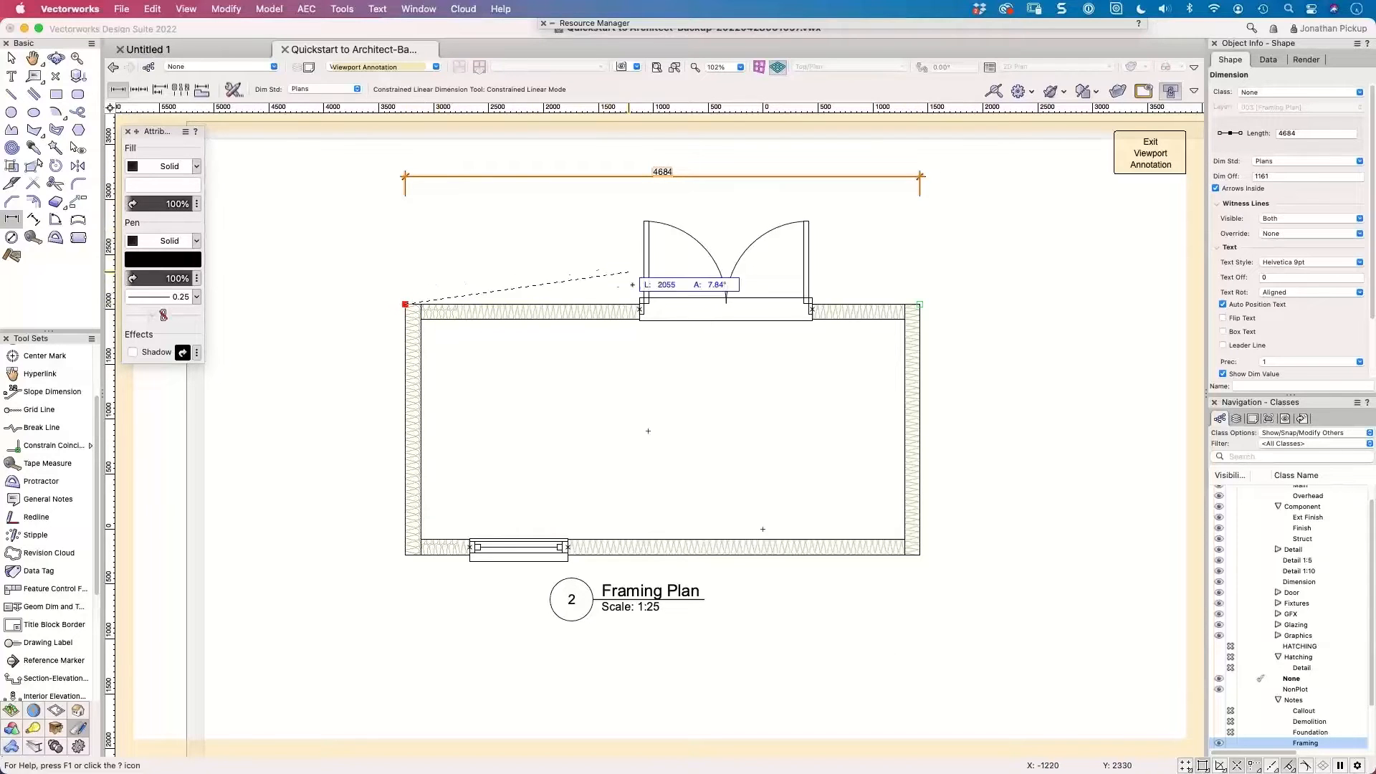
{"action": "left_click", "coordinate": [642, 283]}
{"action": "left_click", "coordinate": [668, 208]}
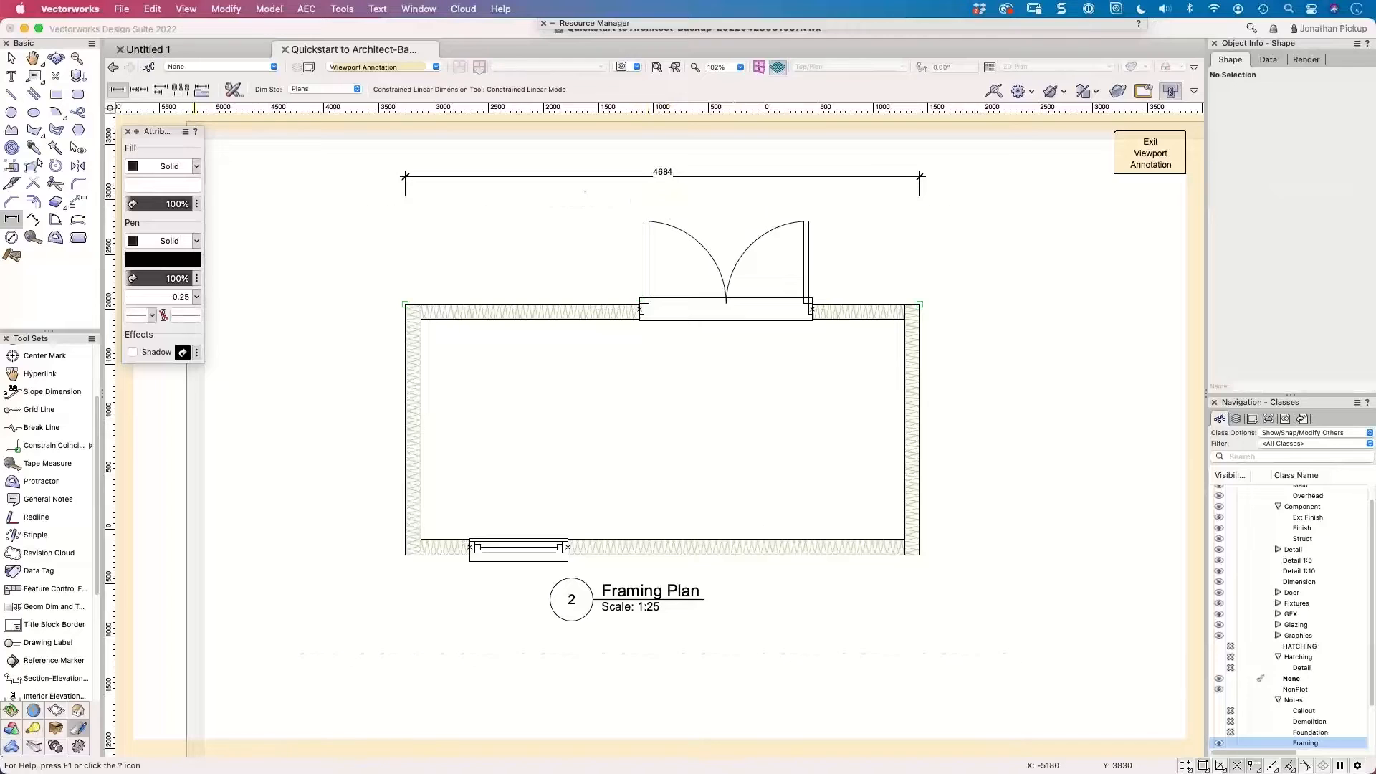
Chain-dimension the upper wall across both edges of the door opening, placing the chain below the overall width dimension.
{"action": "left_click", "coordinate": [139, 89]}
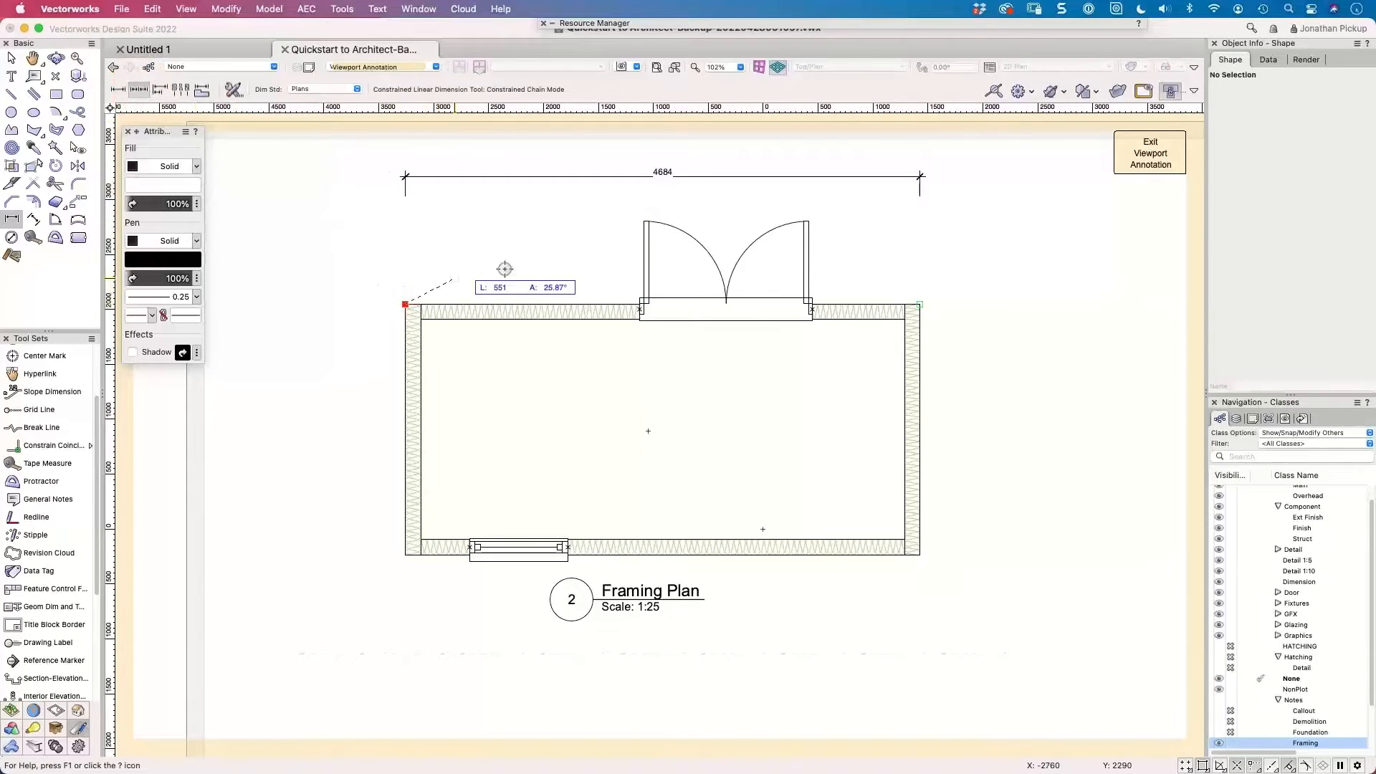
{"action": "left_click", "coordinate": [640, 297]}
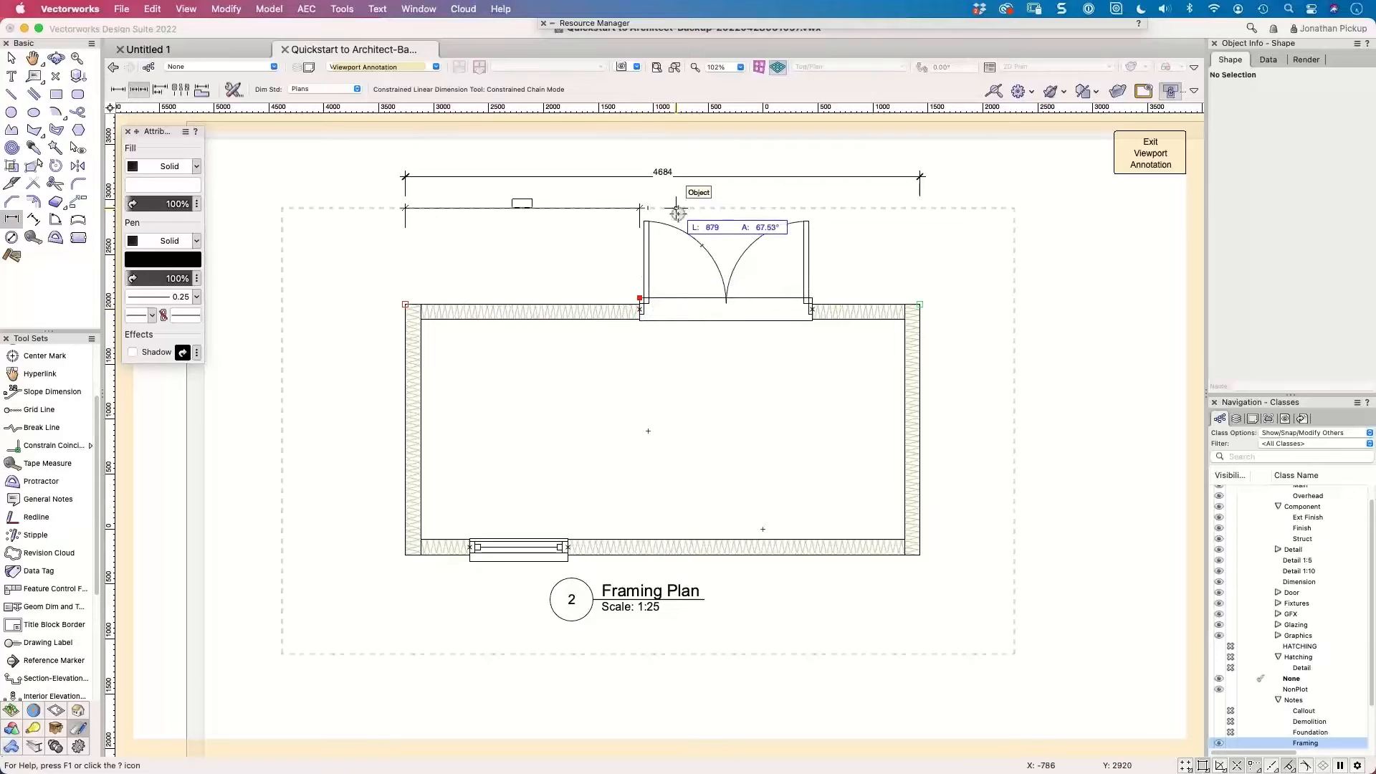
{"action": "left_click", "coordinate": [681, 208]}
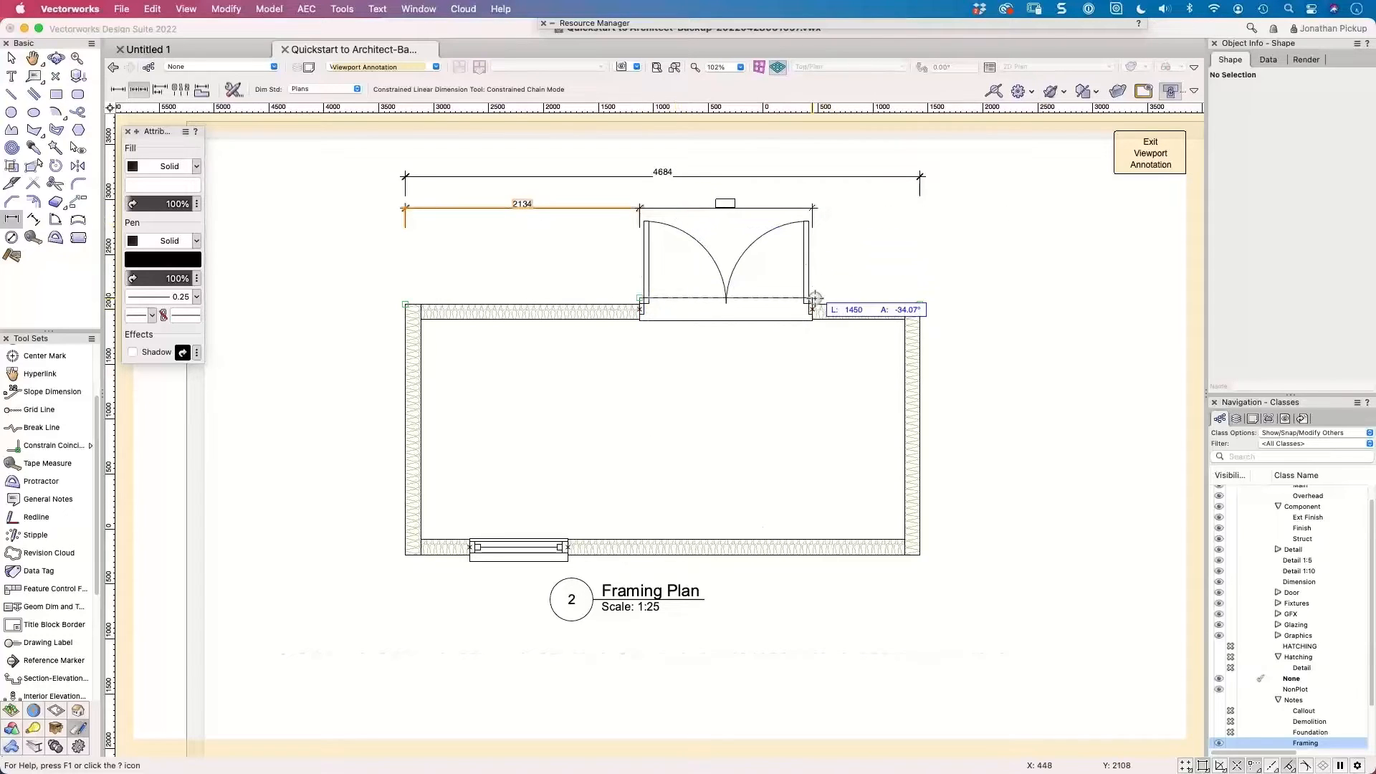
{"action": "left_click", "coordinate": [812, 297]}
{"action": "left_click", "coordinate": [921, 303]}
{"action": "left_click", "coordinate": [920, 304]}
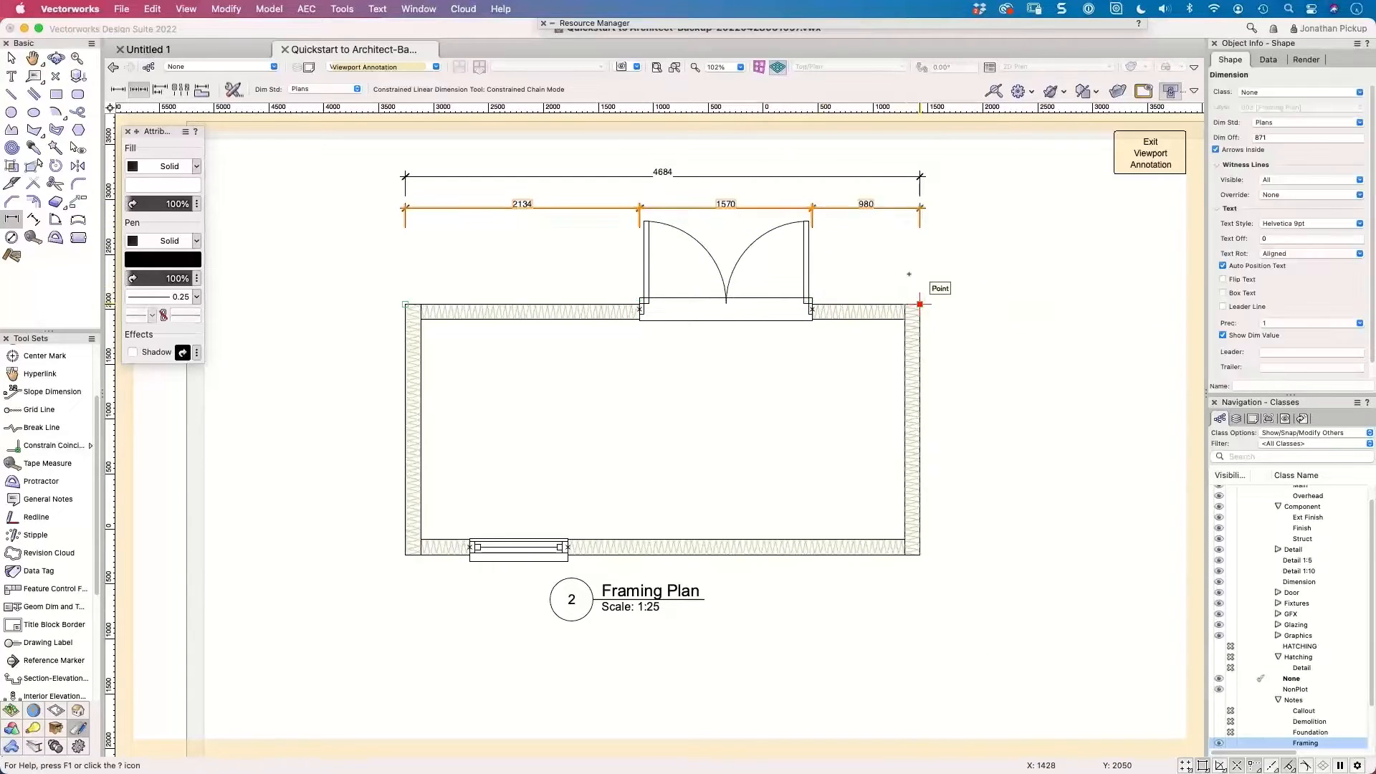
Dimension the shed's overall depth beside its left wall and its overall width below the lower wall.
{"action": "left_click", "coordinate": [406, 304]}
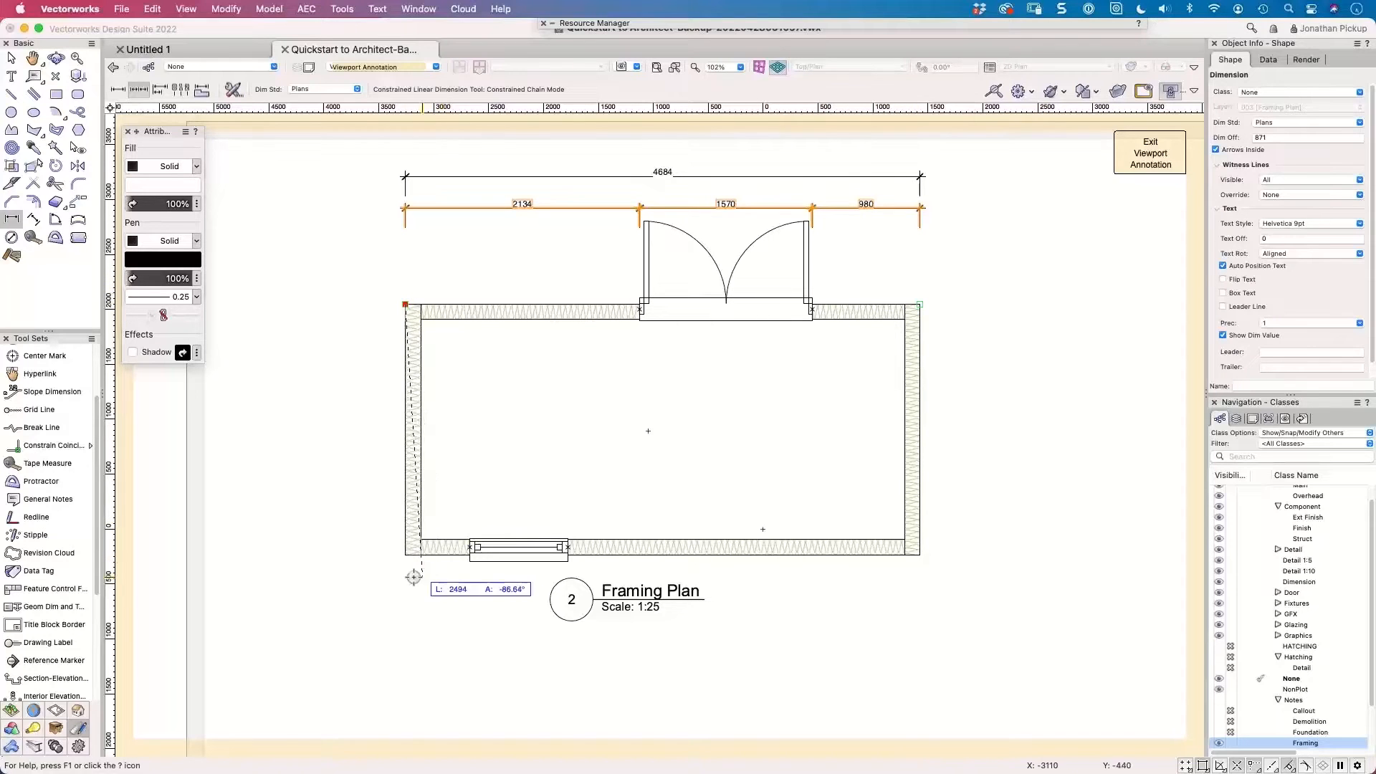
{"action": "left_click", "coordinate": [406, 555]}
{"action": "left_click", "coordinate": [334, 478]}
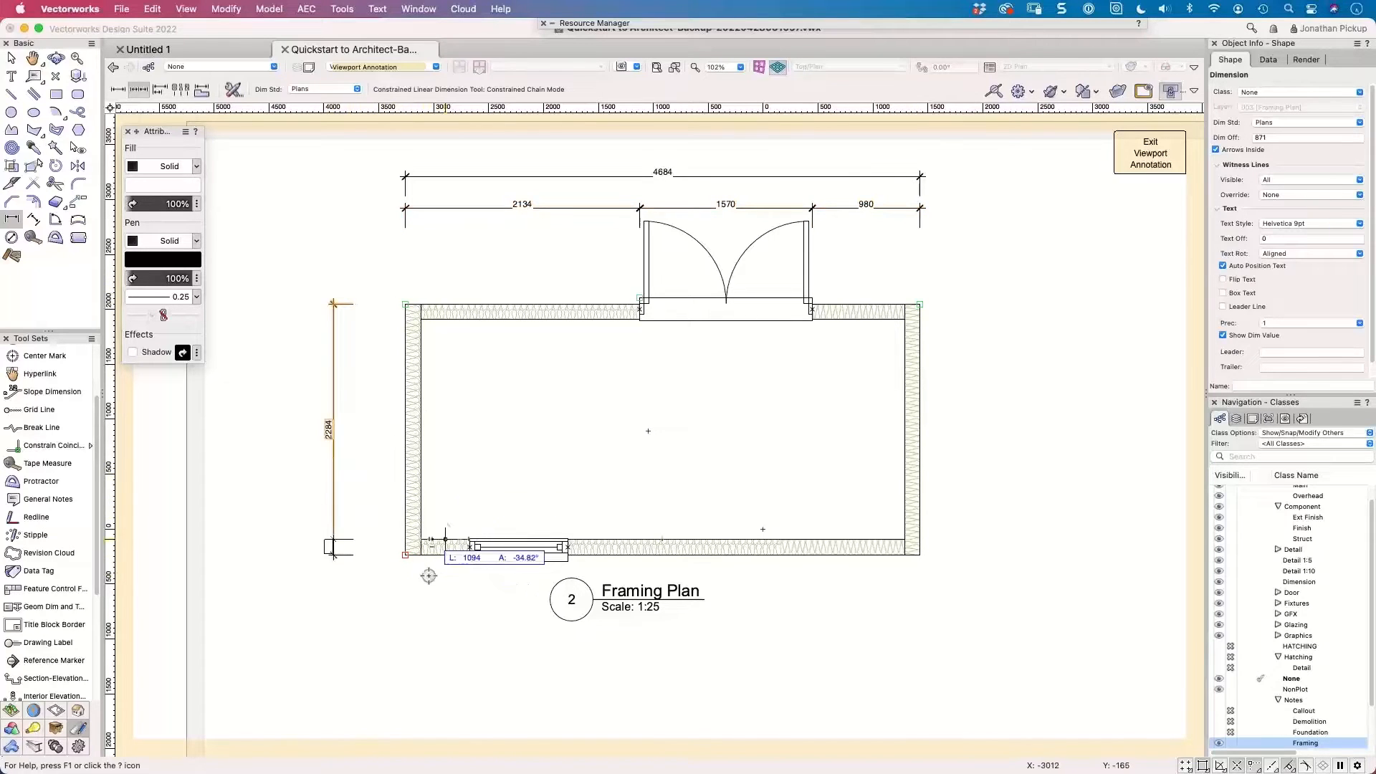
{"action": "left_click", "coordinate": [403, 554]}
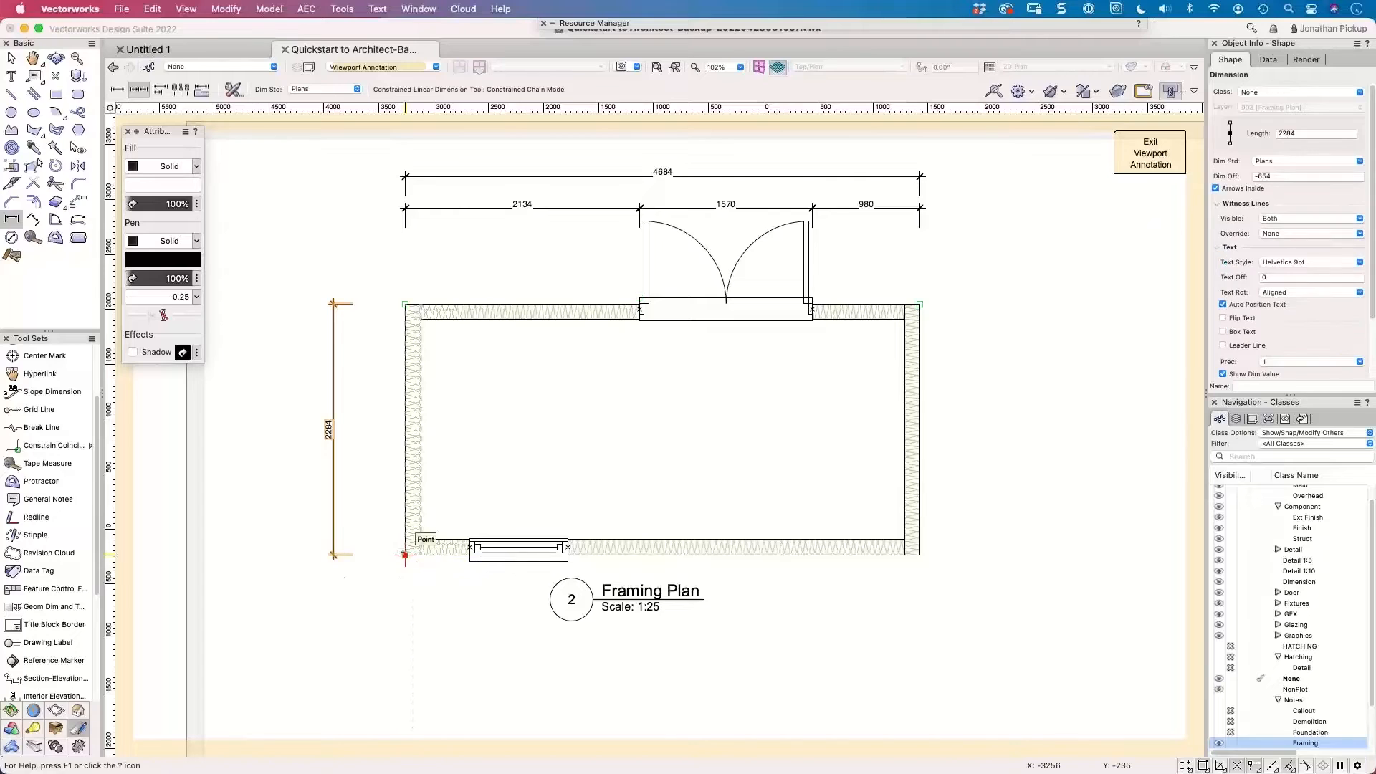
{"action": "left_click", "coordinate": [918, 552]}
{"action": "left_click", "coordinate": [919, 613]}
Chain-dimension the lower wall across both edges of the window, between the wall and the overall width dimension.
{"action": "left_click", "coordinate": [920, 555]}
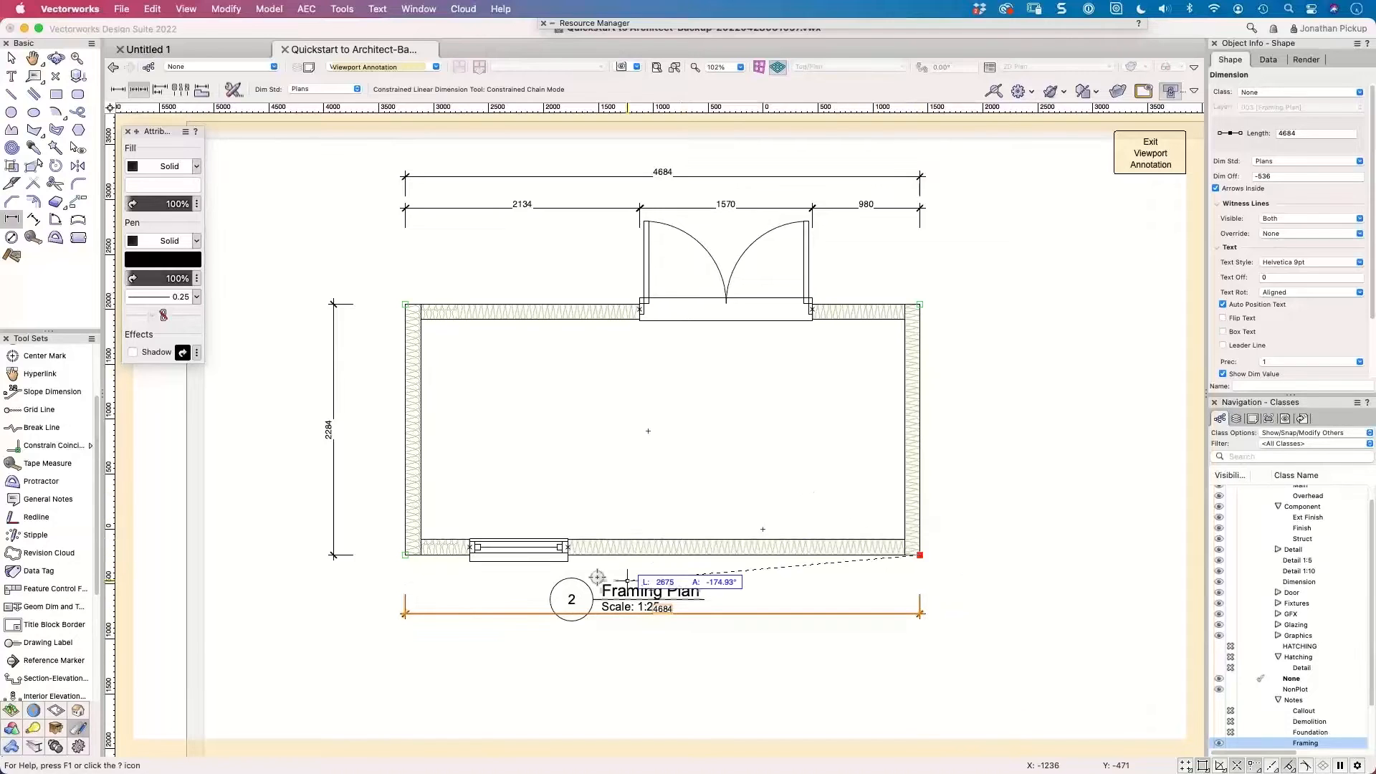
{"action": "left_click", "coordinate": [567, 561]}
{"action": "left_click", "coordinate": [591, 589]}
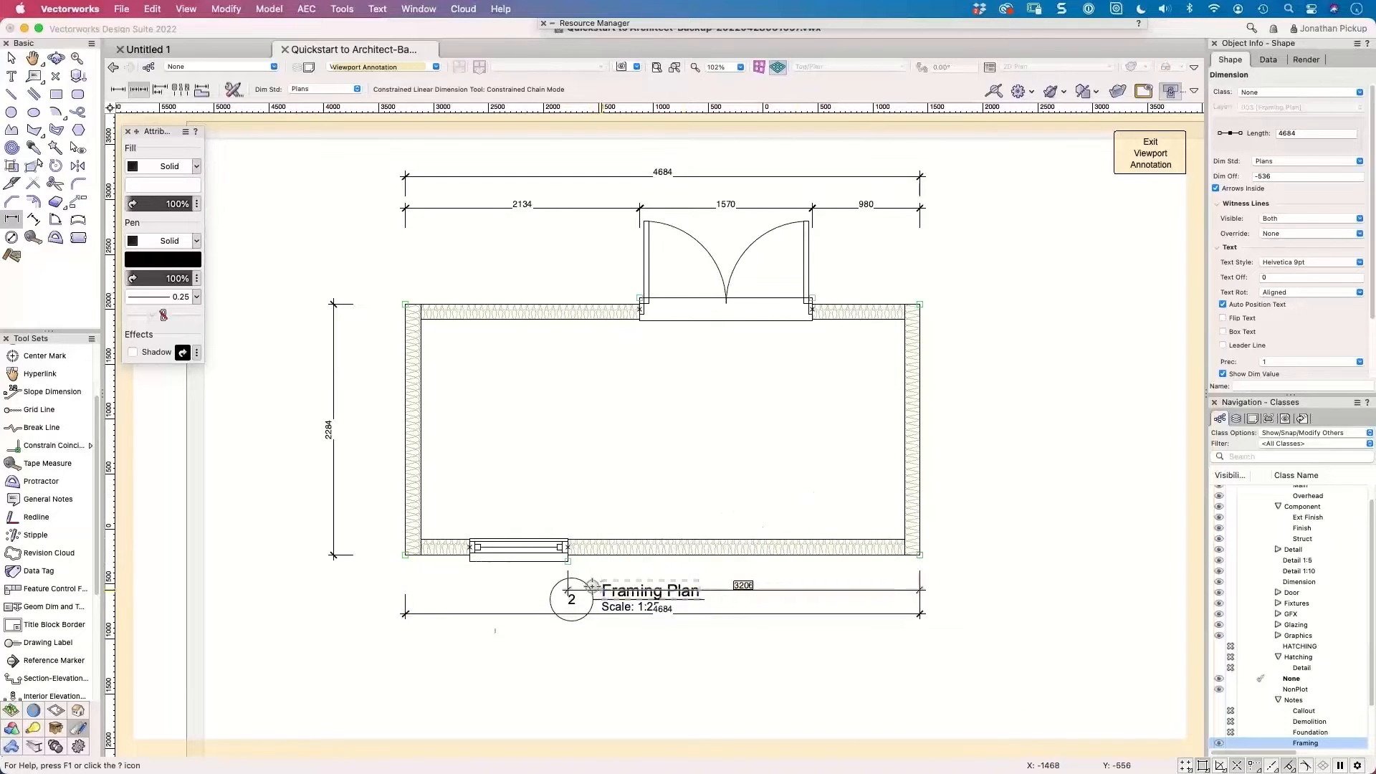
{"action": "left_click", "coordinate": [467, 562]}
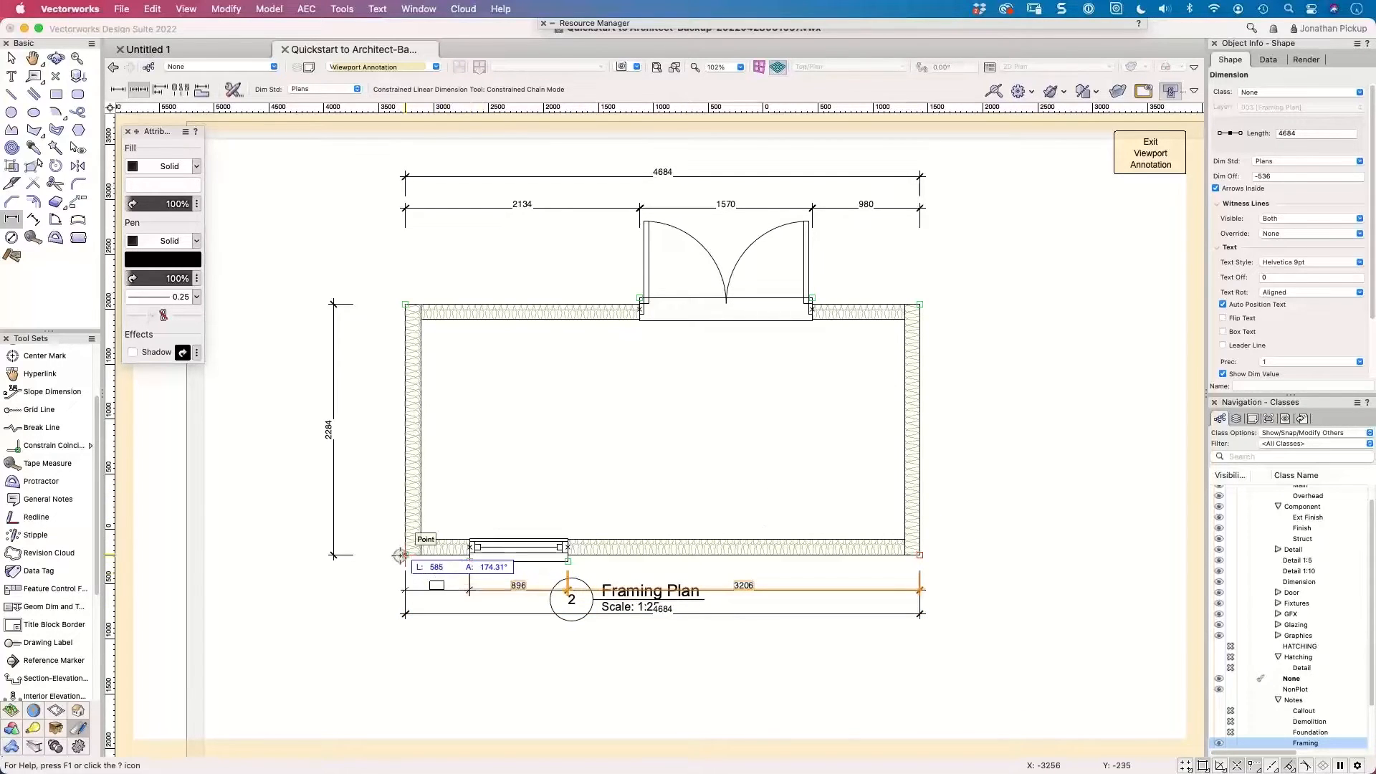
{"action": "left_click", "coordinate": [405, 555]}
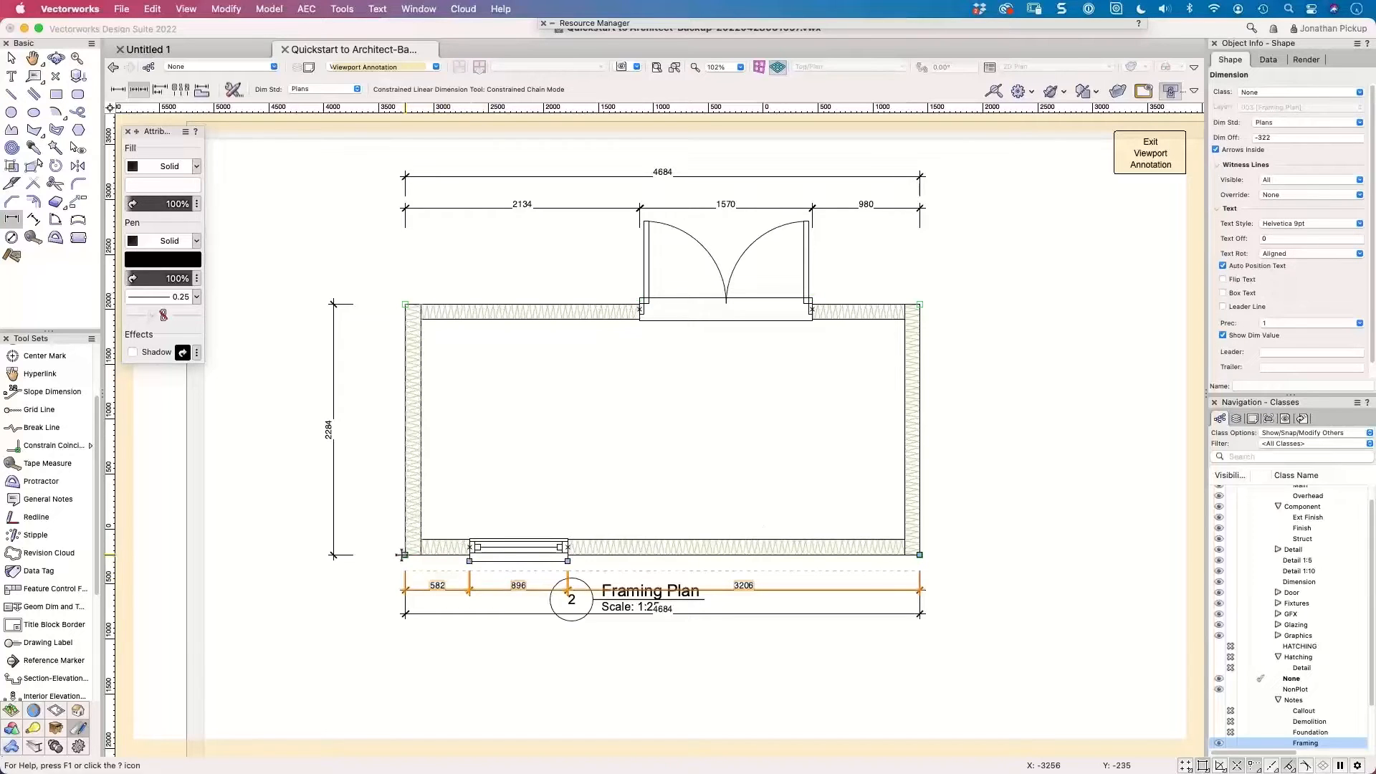
Move the Framing Plan drawing label below the lower dimensions and dimension the shed's depth beside its right wall.
{"action": "key", "text": "x"}
{"action": "left_click_drag", "start_coordinate": [645, 593], "coordinate": [645, 646]}
{"action": "left_click", "coordinate": [808, 690]}
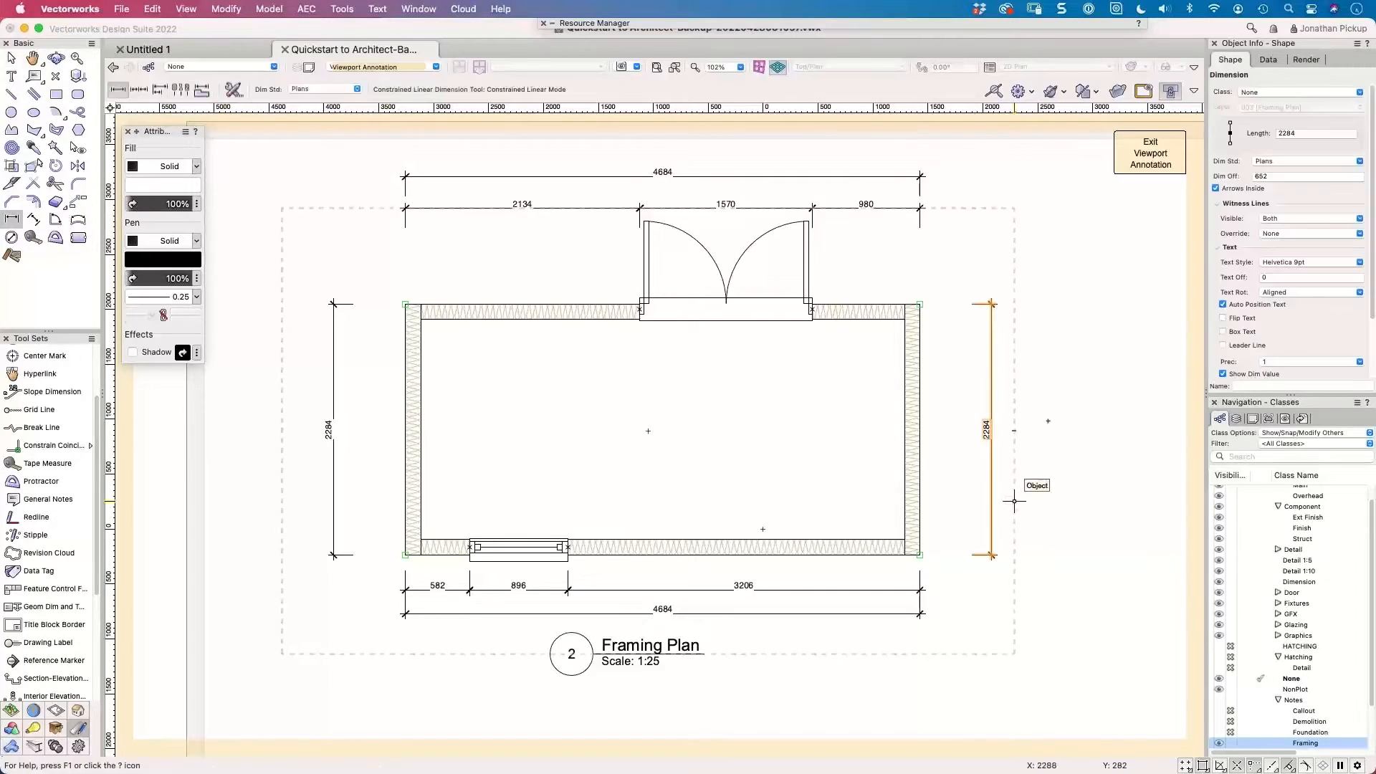
Finish editing the annotations, then open the Framing Plan viewport's class settings and accept them.
{"action": "key", "text": "x"}
{"action": "left_click", "coordinate": [1138, 169]}
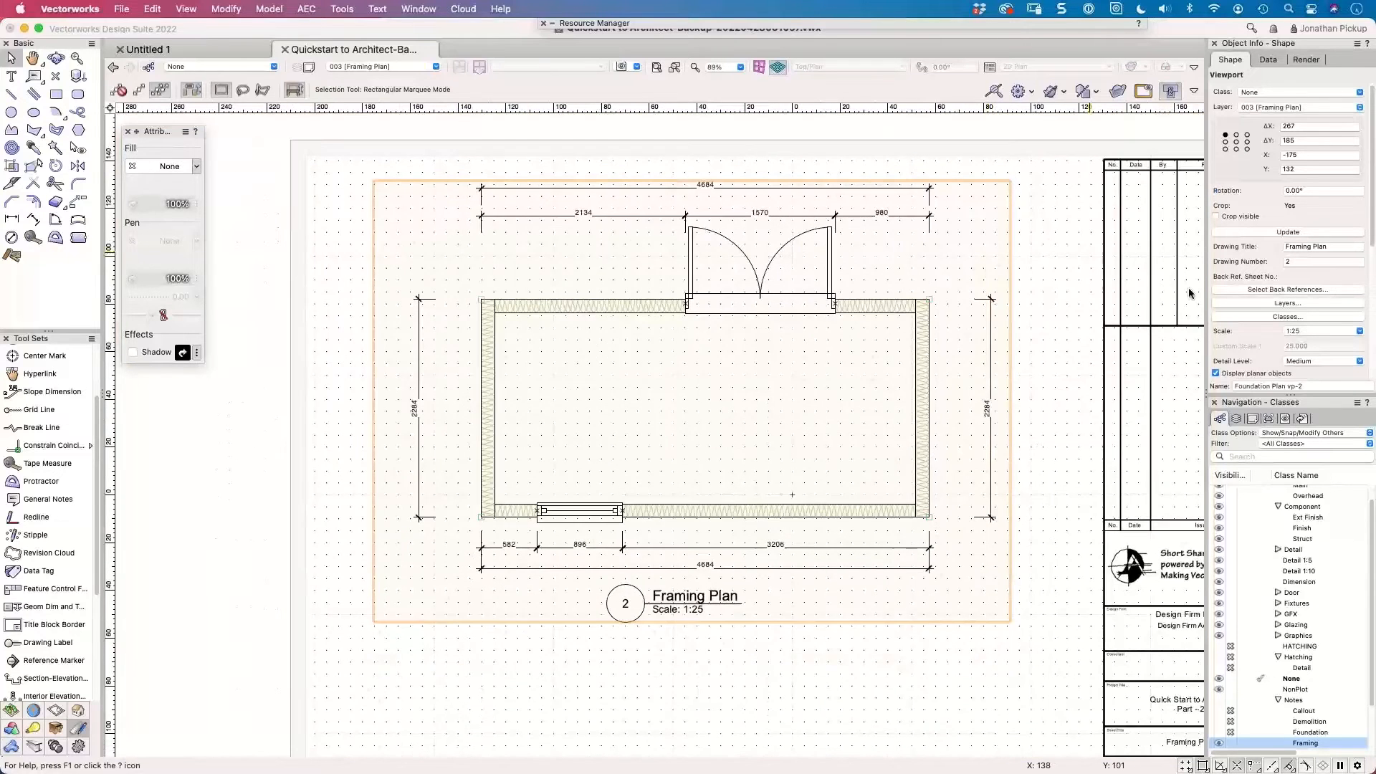
{"action": "left_click", "coordinate": [1266, 317]}
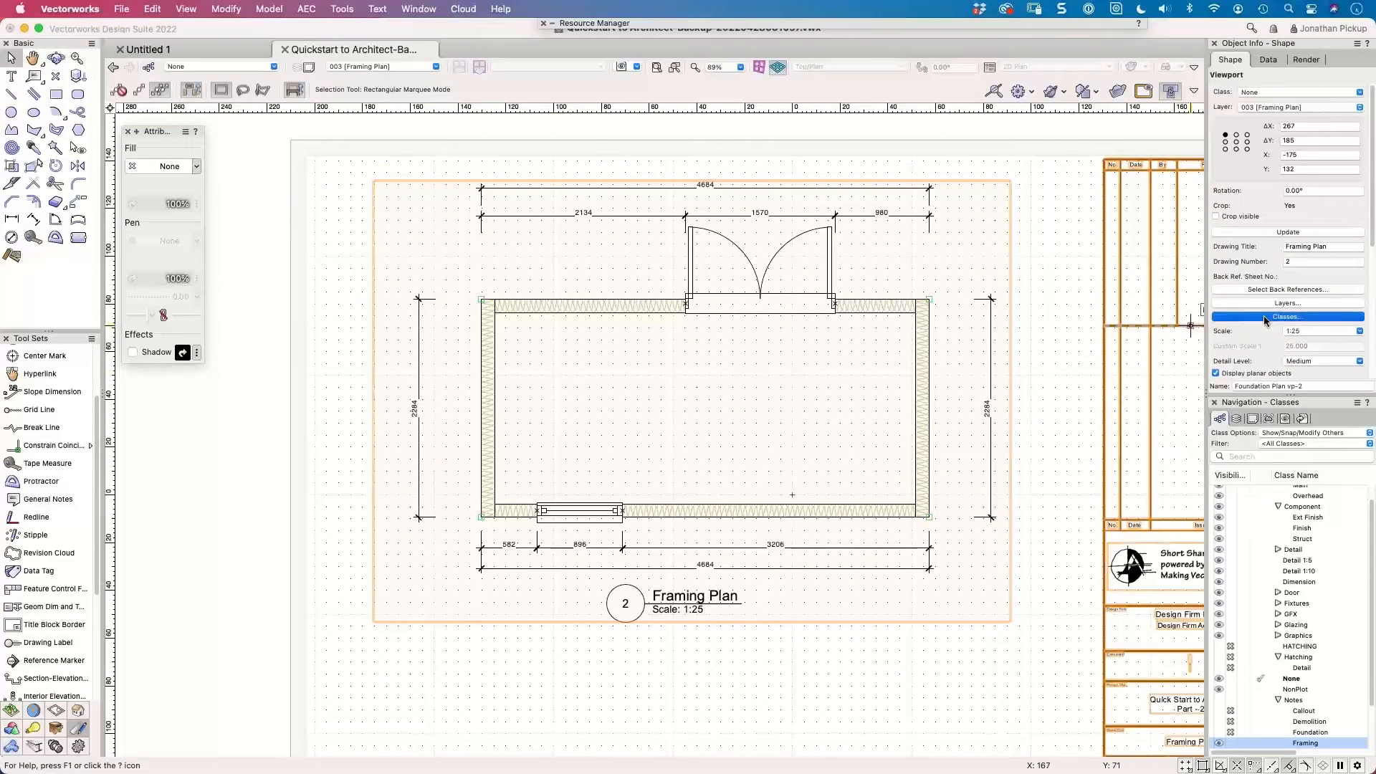
{"action": "key", "text": "Return"}
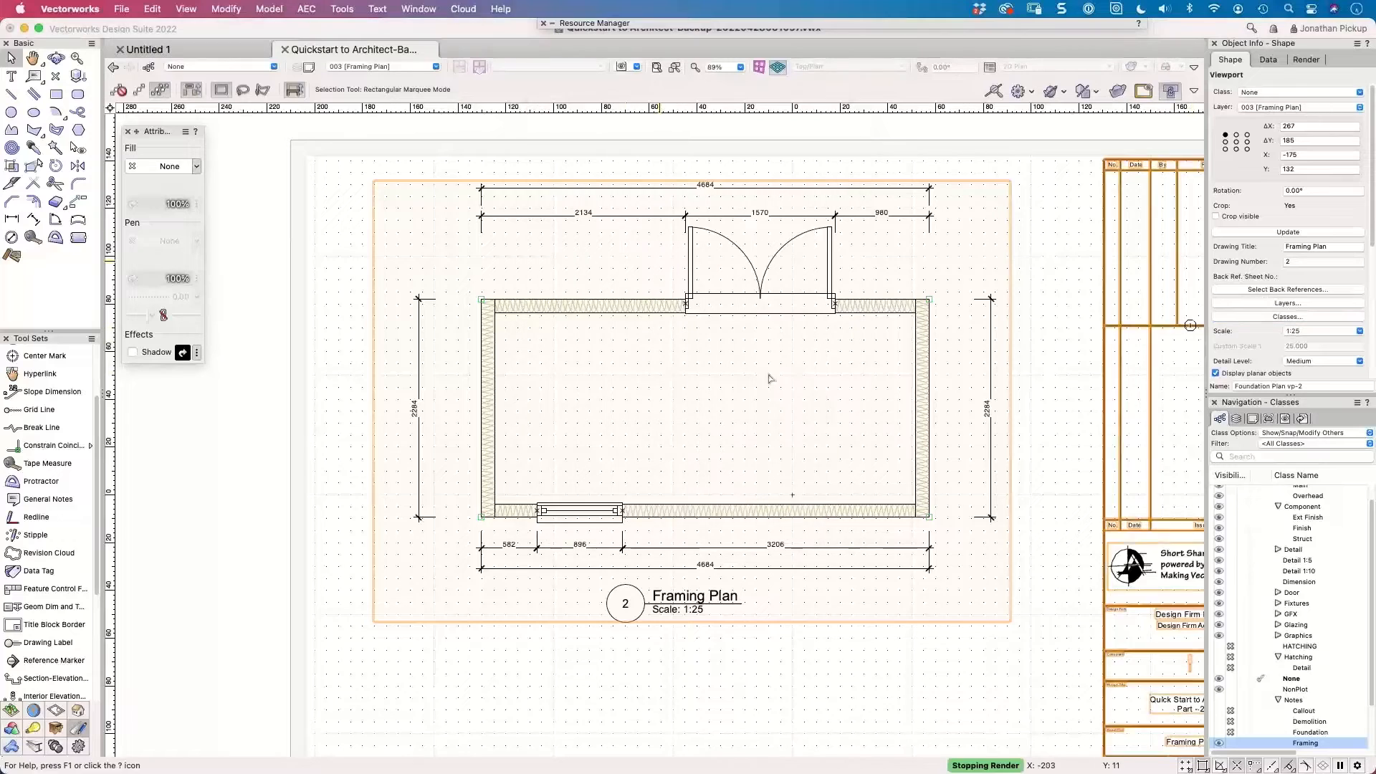
Check the class of the depth dimension at the Framing Plan's right wall, then review the Foundation Plan sheet.
{"action": "double_click", "coordinate": [875, 302]}
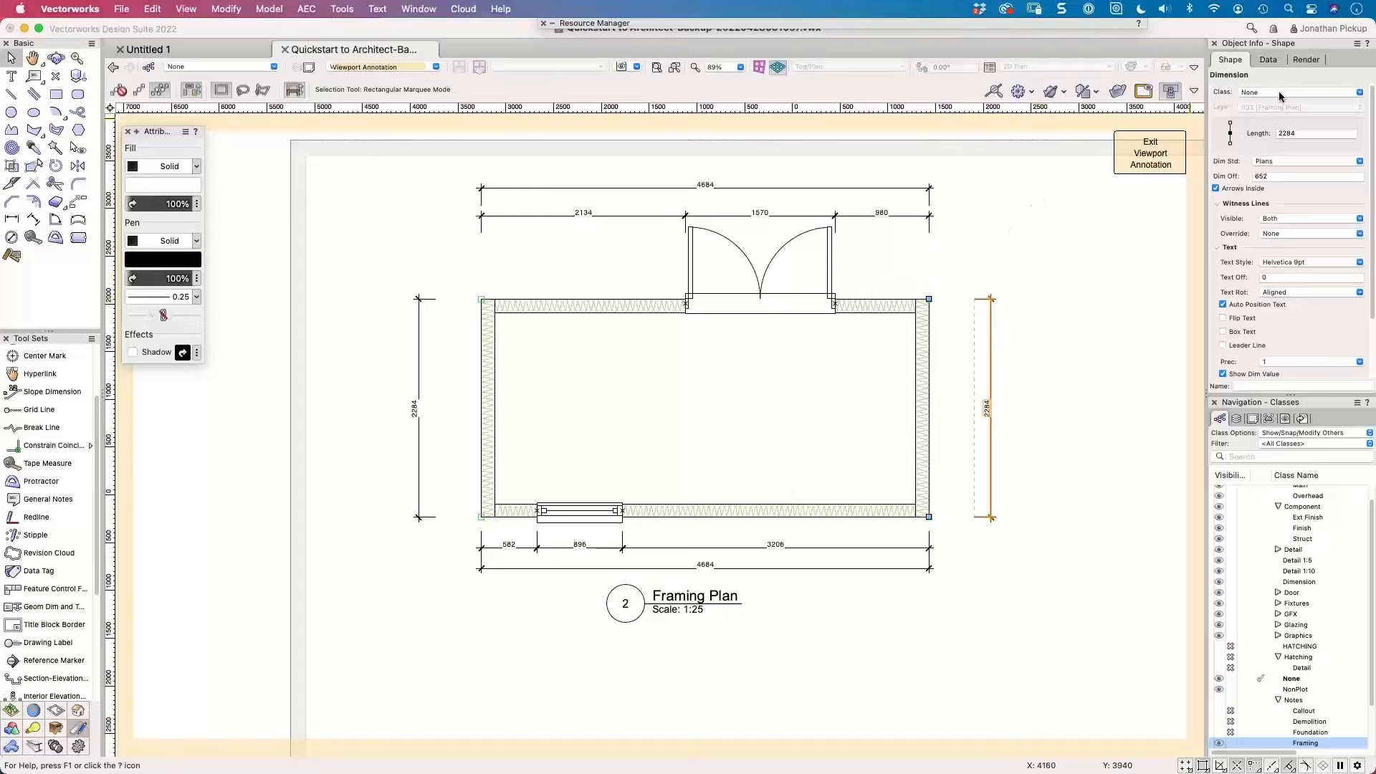
{"action": "left_click", "coordinate": [1148, 159]}
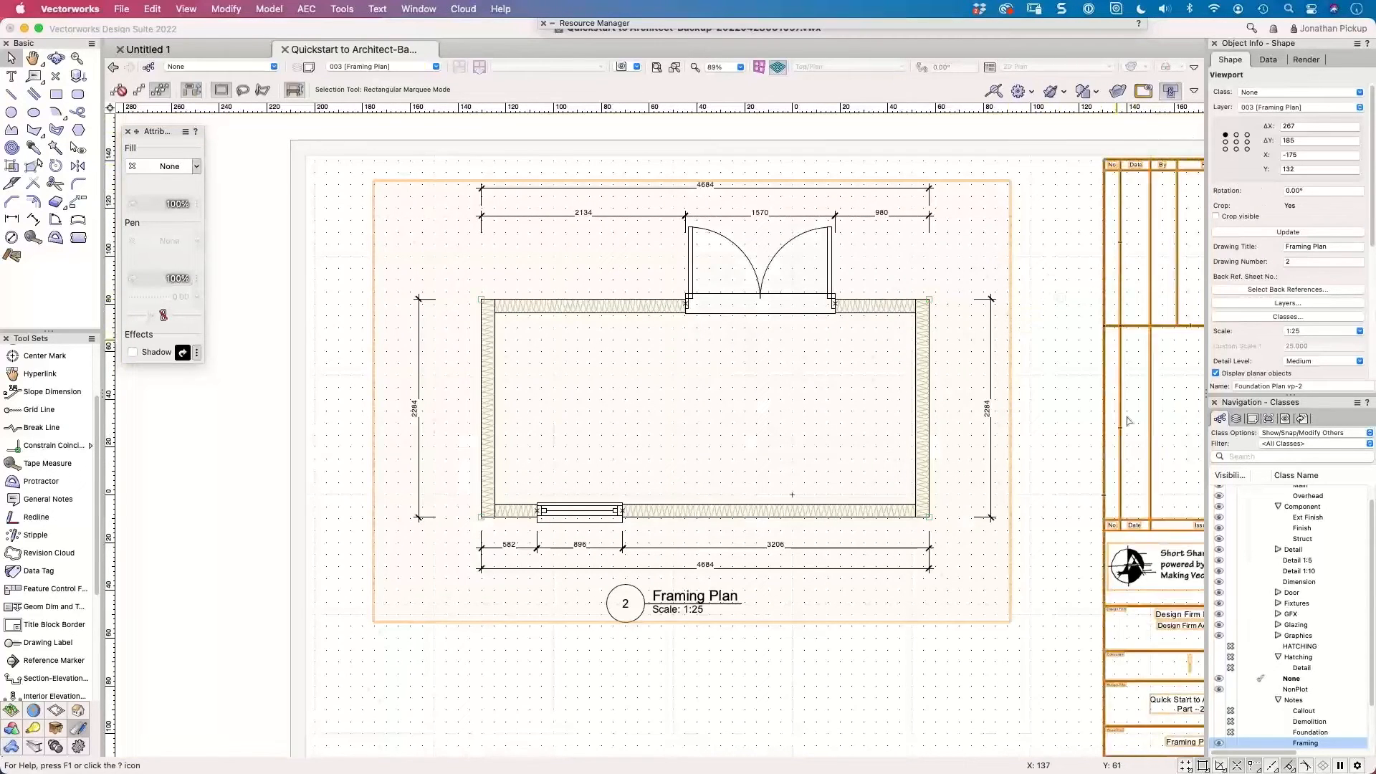
{"action": "left_click", "coordinate": [1253, 420]}
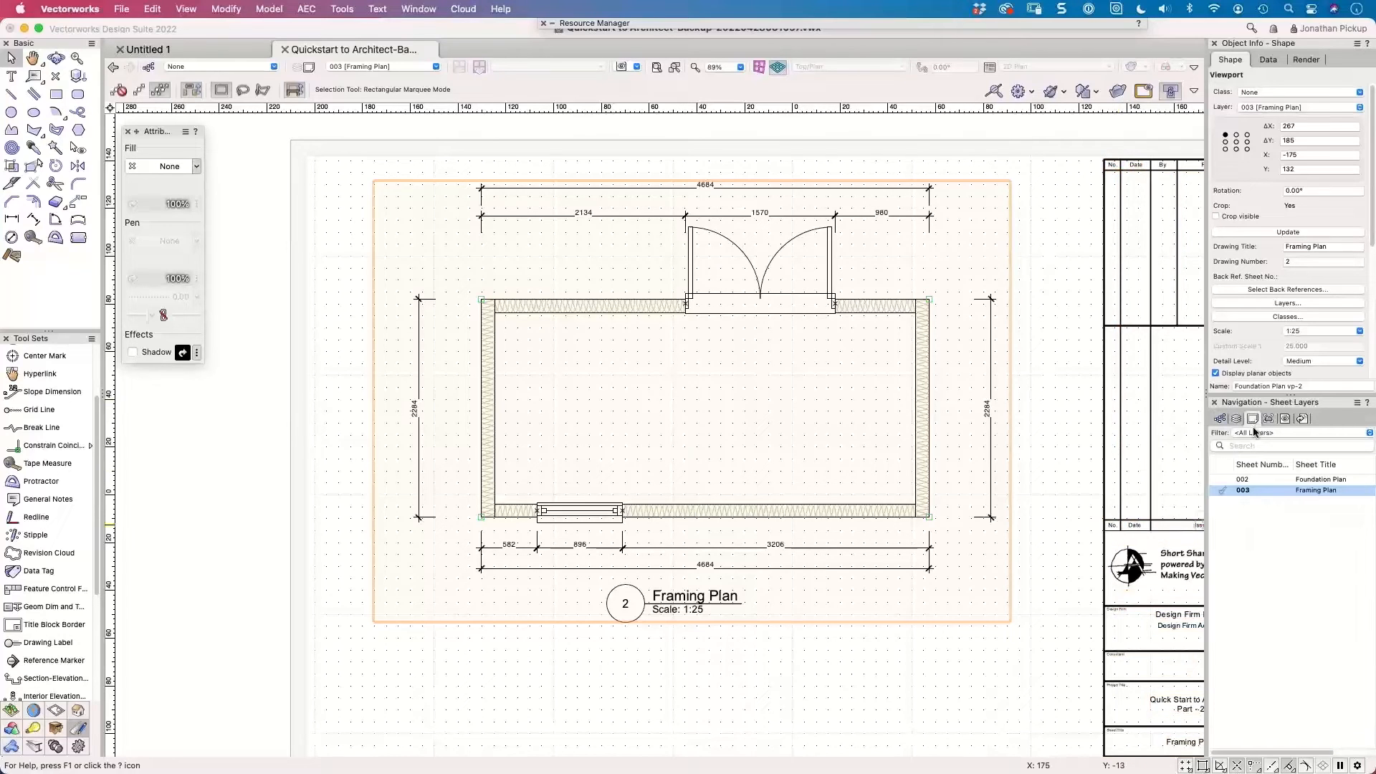
{"action": "left_click", "coordinate": [1224, 479]}
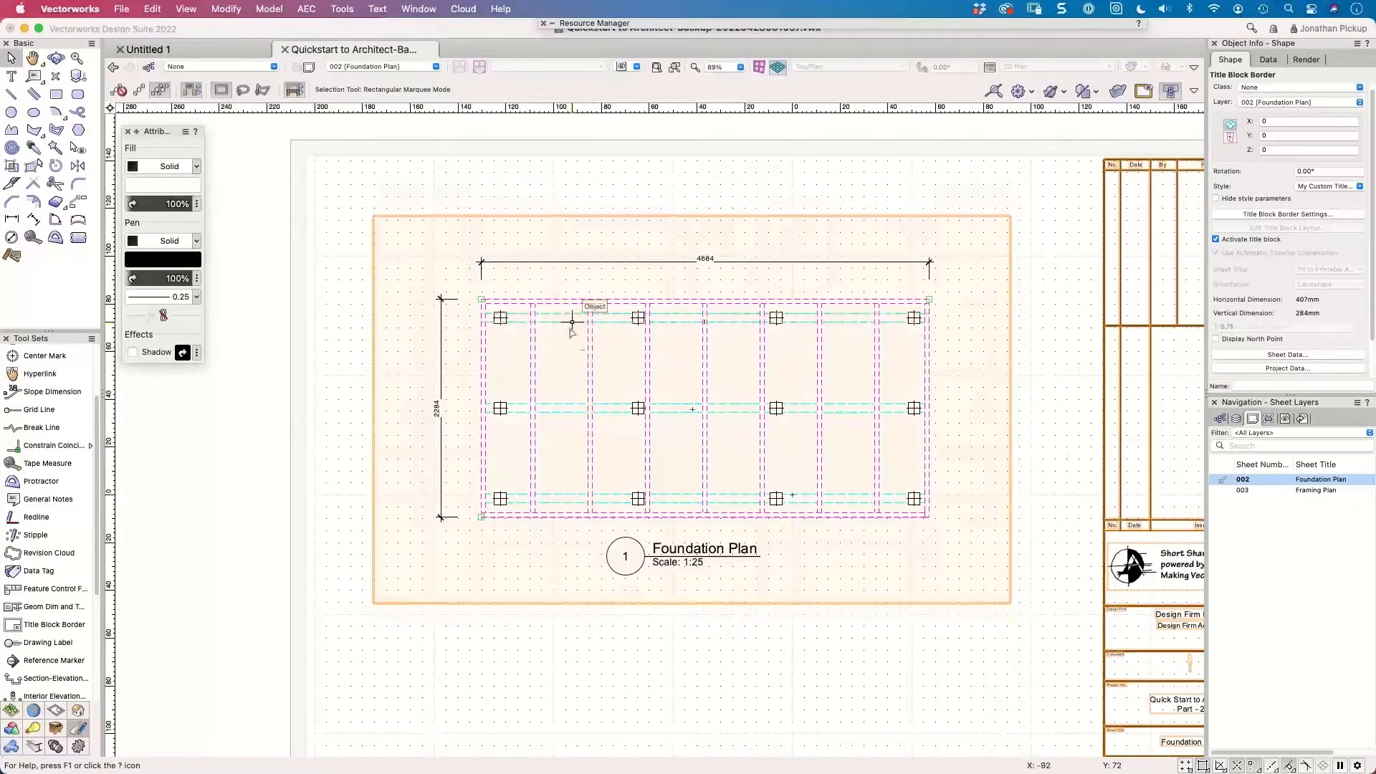
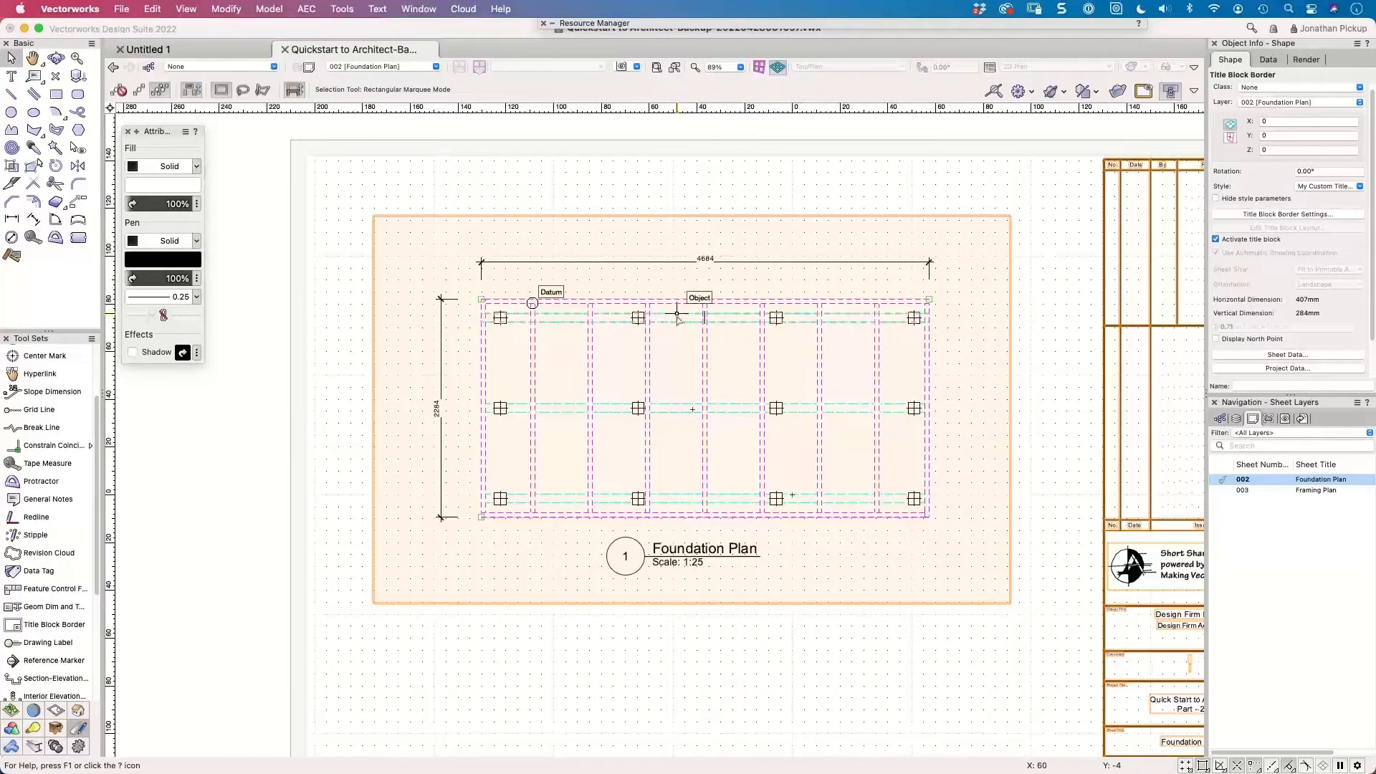
{"action": "scroll", "coordinate": [677, 314], "scroll_direction": "down", "scroll_amount": 1}
{"action": "middle_click_drag", "start_coordinate": [621, 306], "coordinate": [551, 319]}
{"action": "scroll", "coordinate": [553, 320], "scroll_direction": "down", "scroll_amount": 1}
{"action": "middle_click_drag", "start_coordinate": [638, 349], "coordinate": [590, 257]}
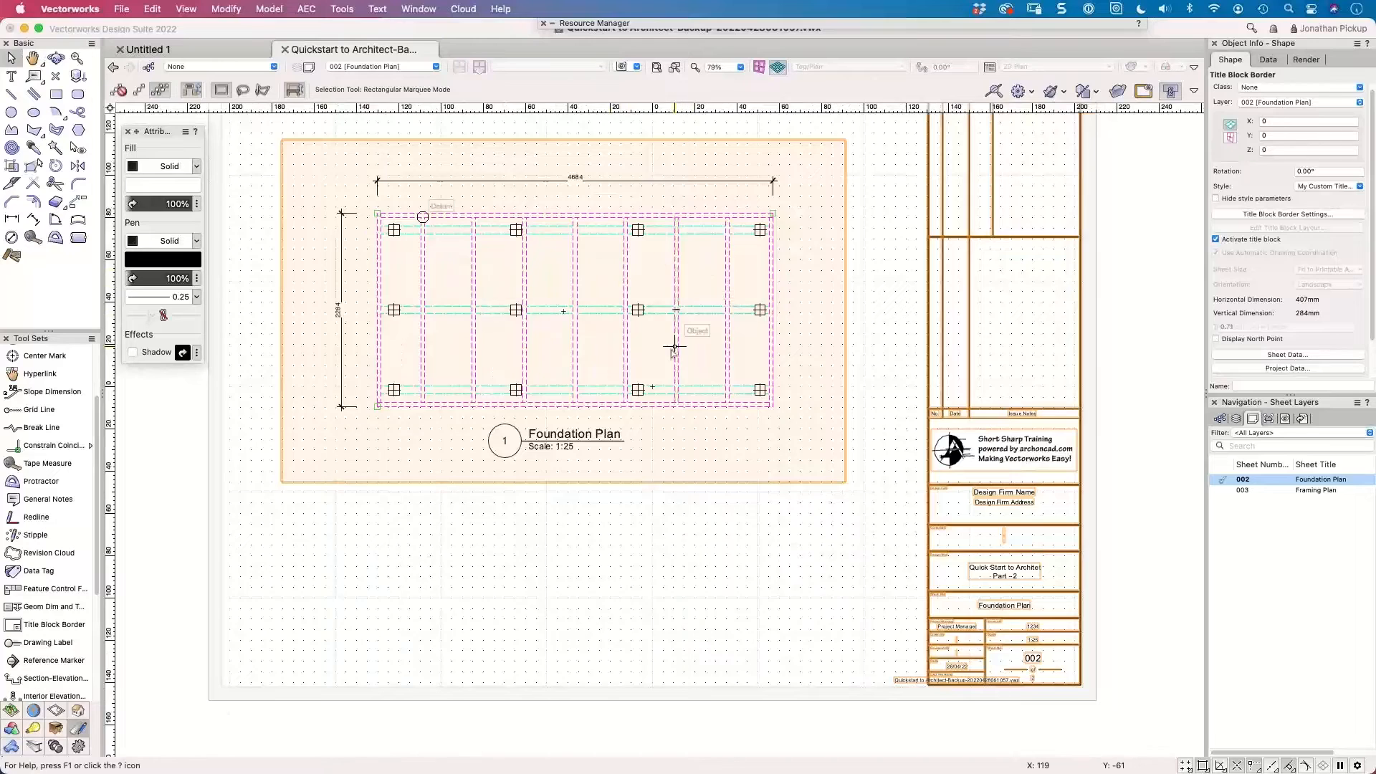
{"action": "scroll", "coordinate": [672, 341], "scroll_direction": "down", "scroll_amount": 1}
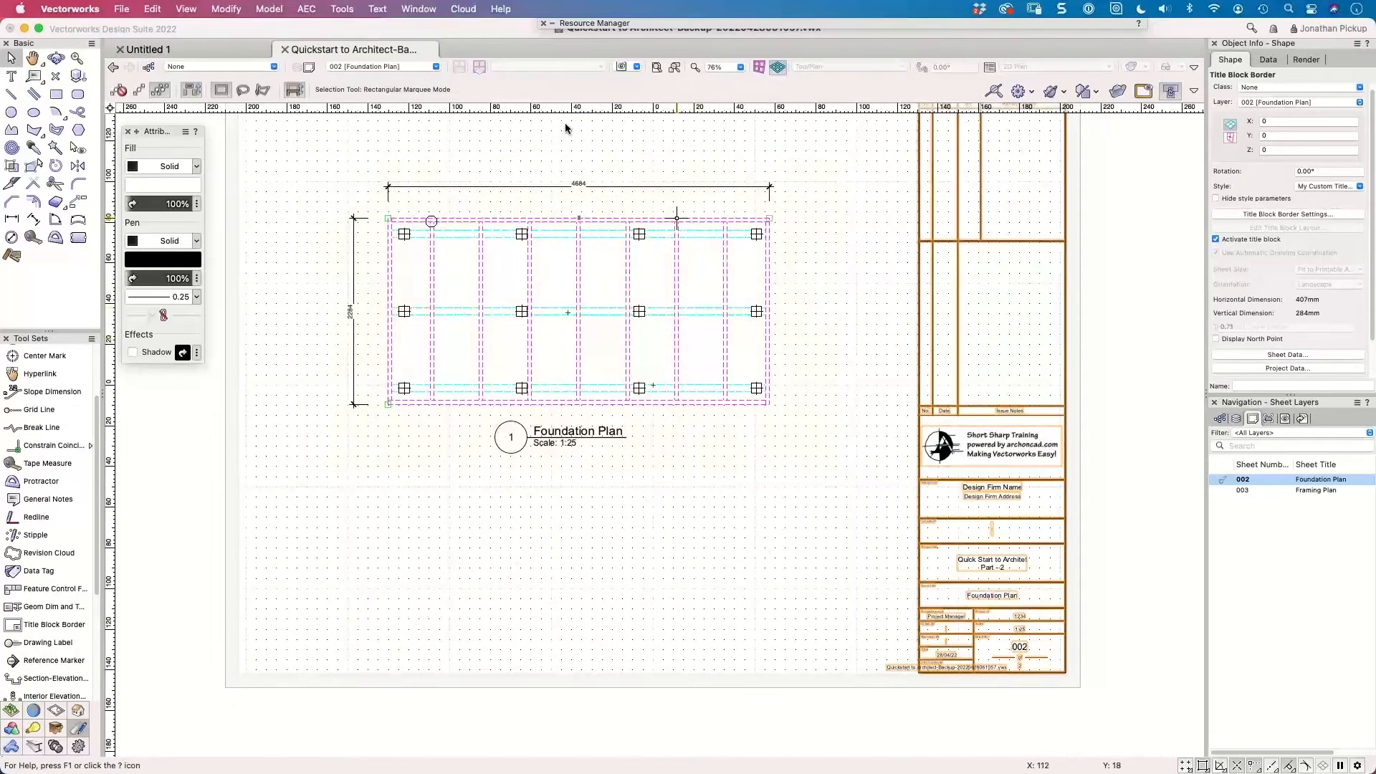
Return to the Floor-1 design layer and show the shed from the Right view in Orthogonal projection.
{"action": "left_click", "coordinate": [406, 67]}
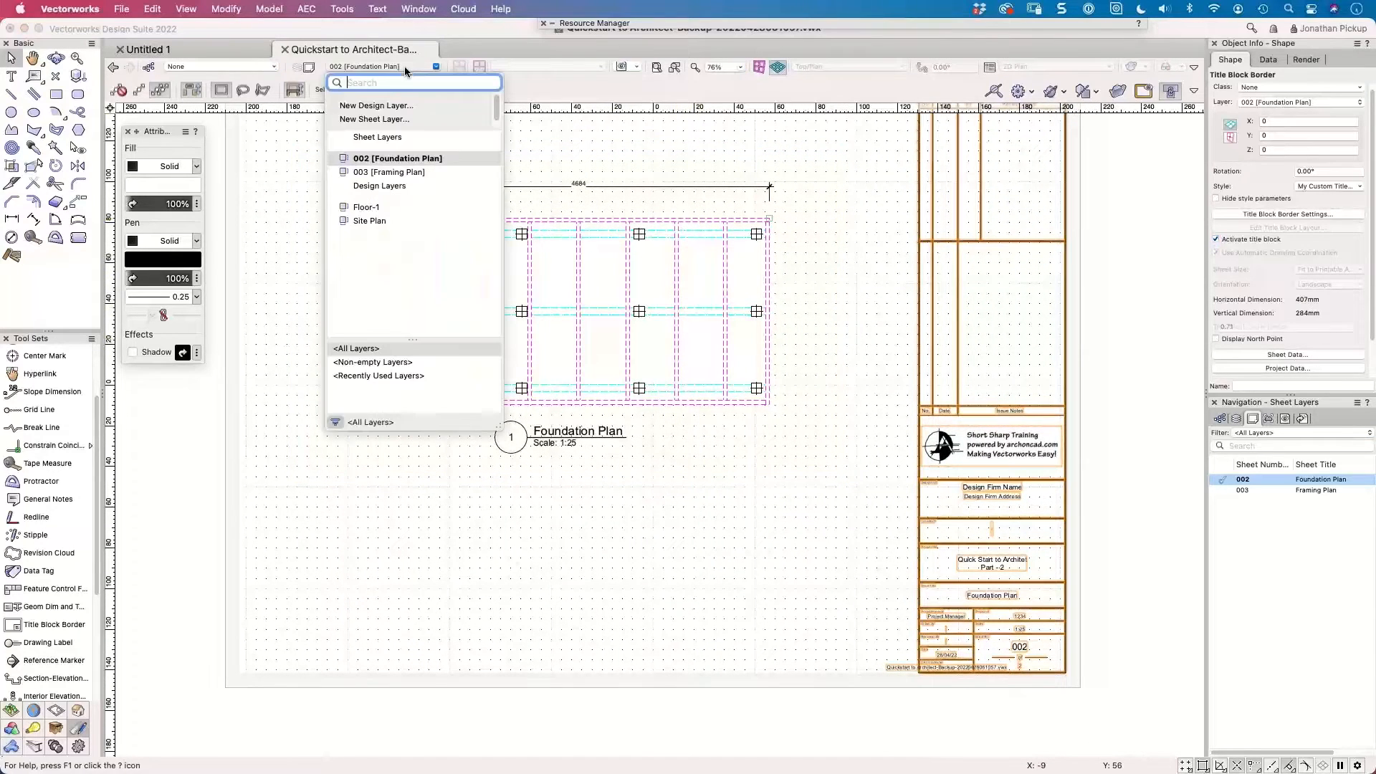
{"action": "left_click", "coordinate": [364, 207]}
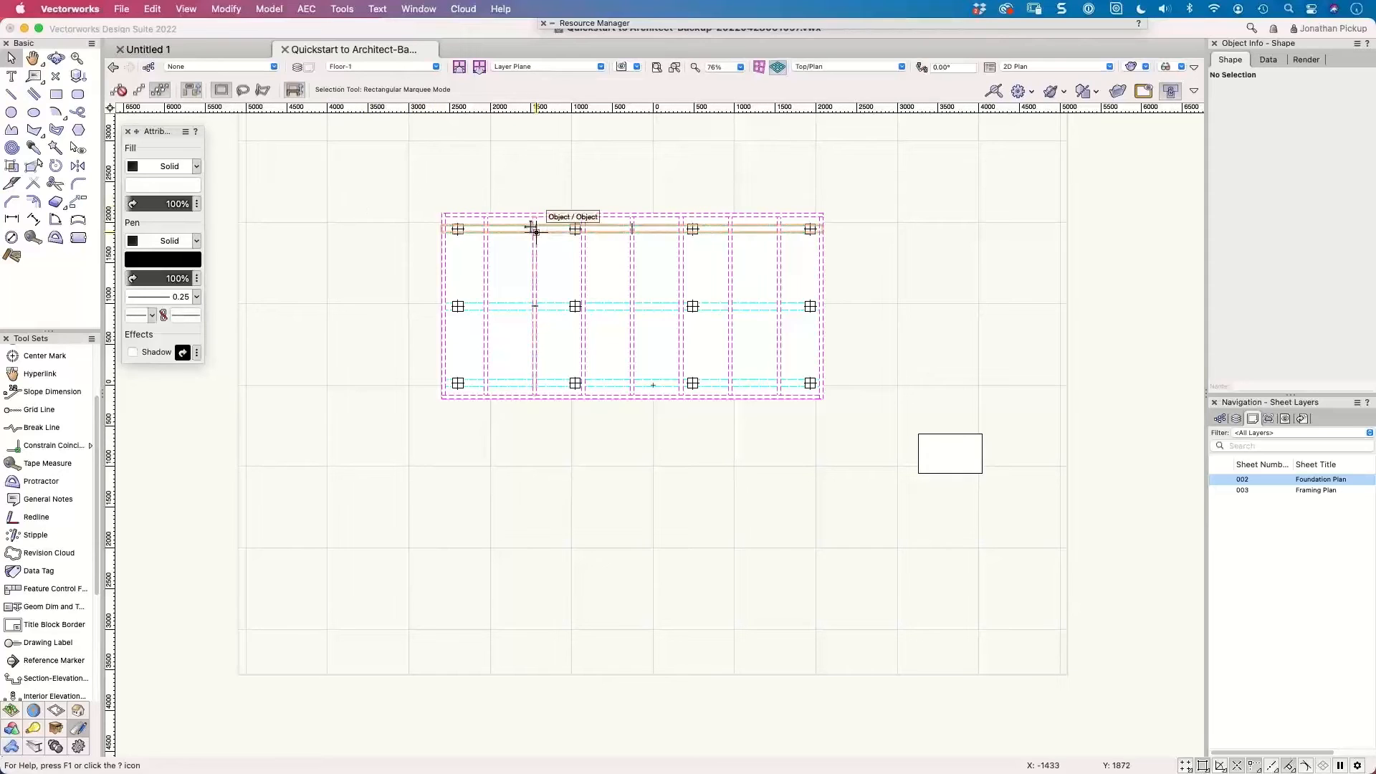
{"action": "key", "text": "6"}
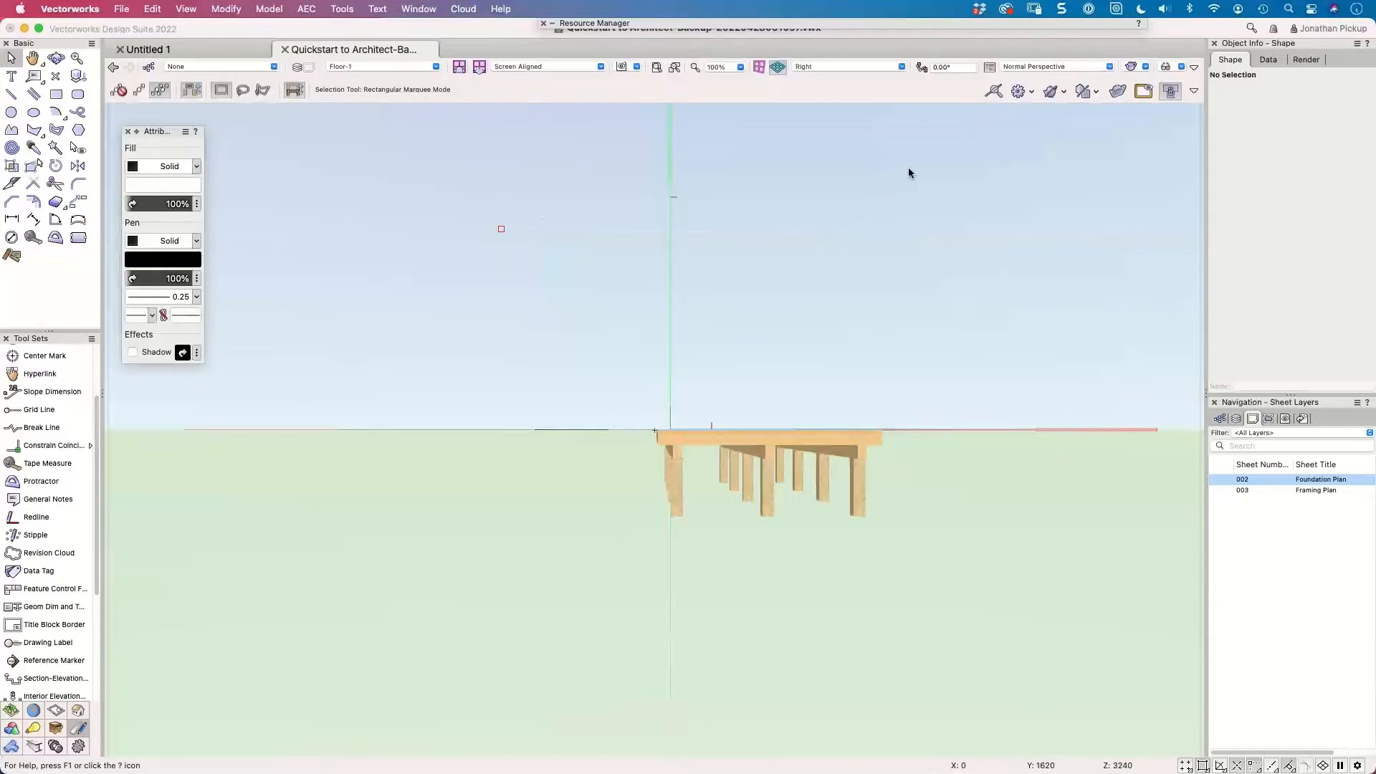
{"action": "left_click", "coordinate": [1054, 67]}
{"action": "left_click", "coordinate": [1048, 93]}
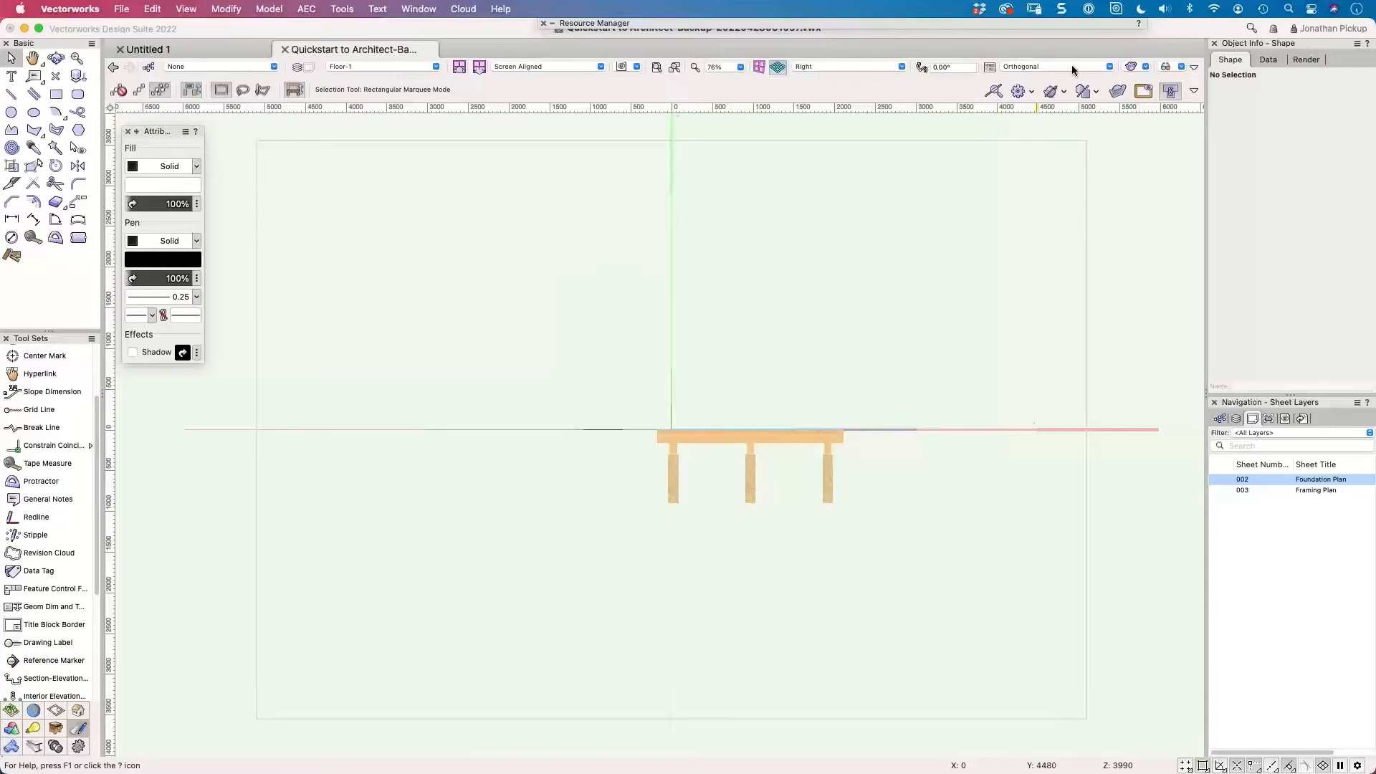
Make all classes visible so the complete shed shows in the right-hand view.
{"action": "left_click", "coordinate": [1221, 420]}
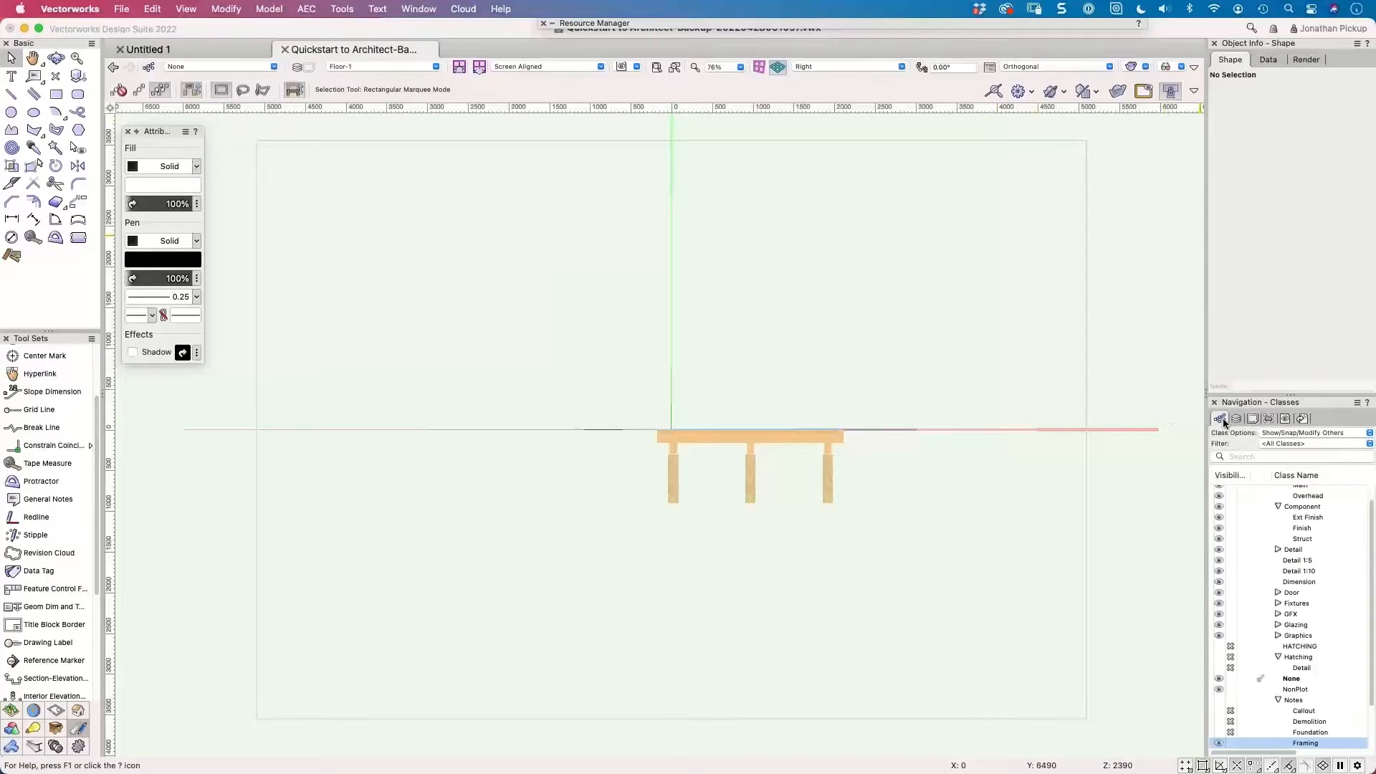
{"action": "left_click", "coordinate": [1219, 647]}
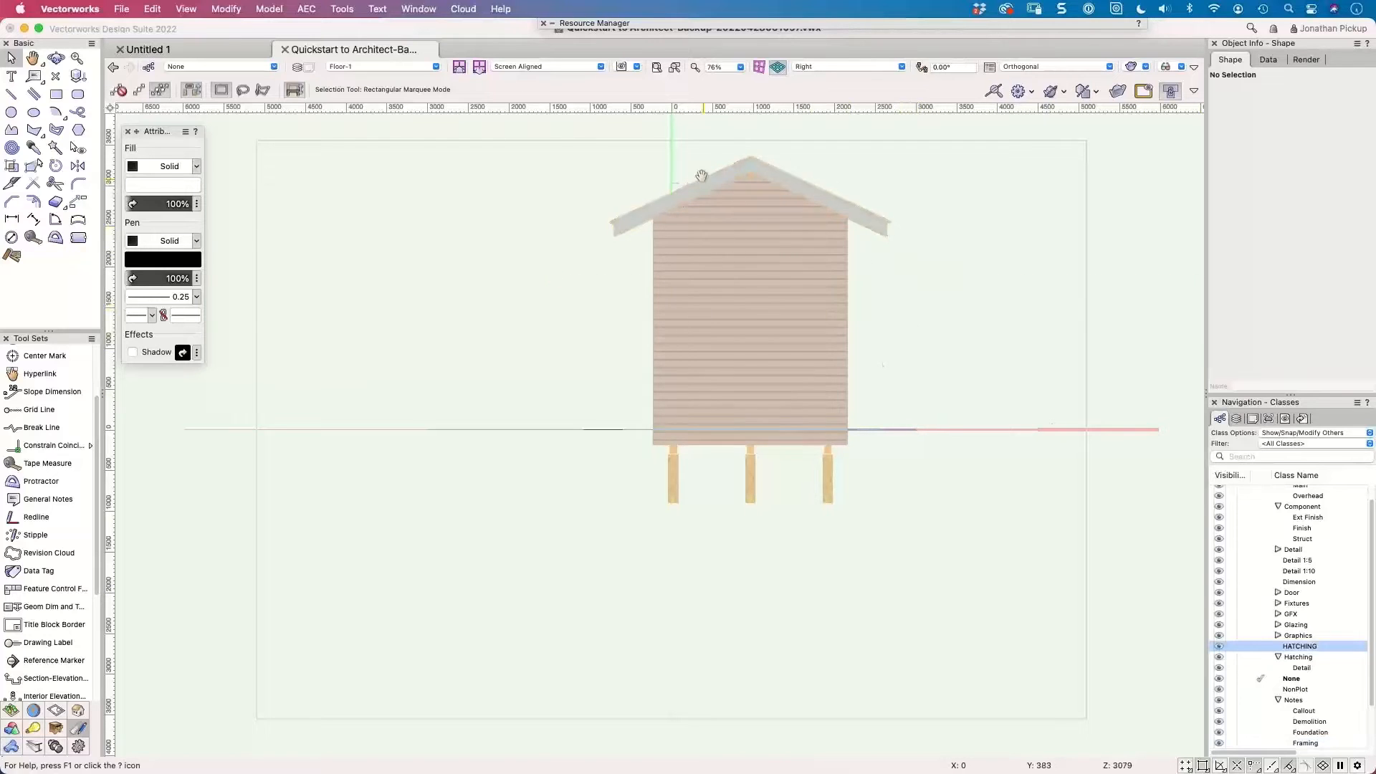
{"action": "middle_click_drag", "start_coordinate": [651, 195], "coordinate": [441, 254]}
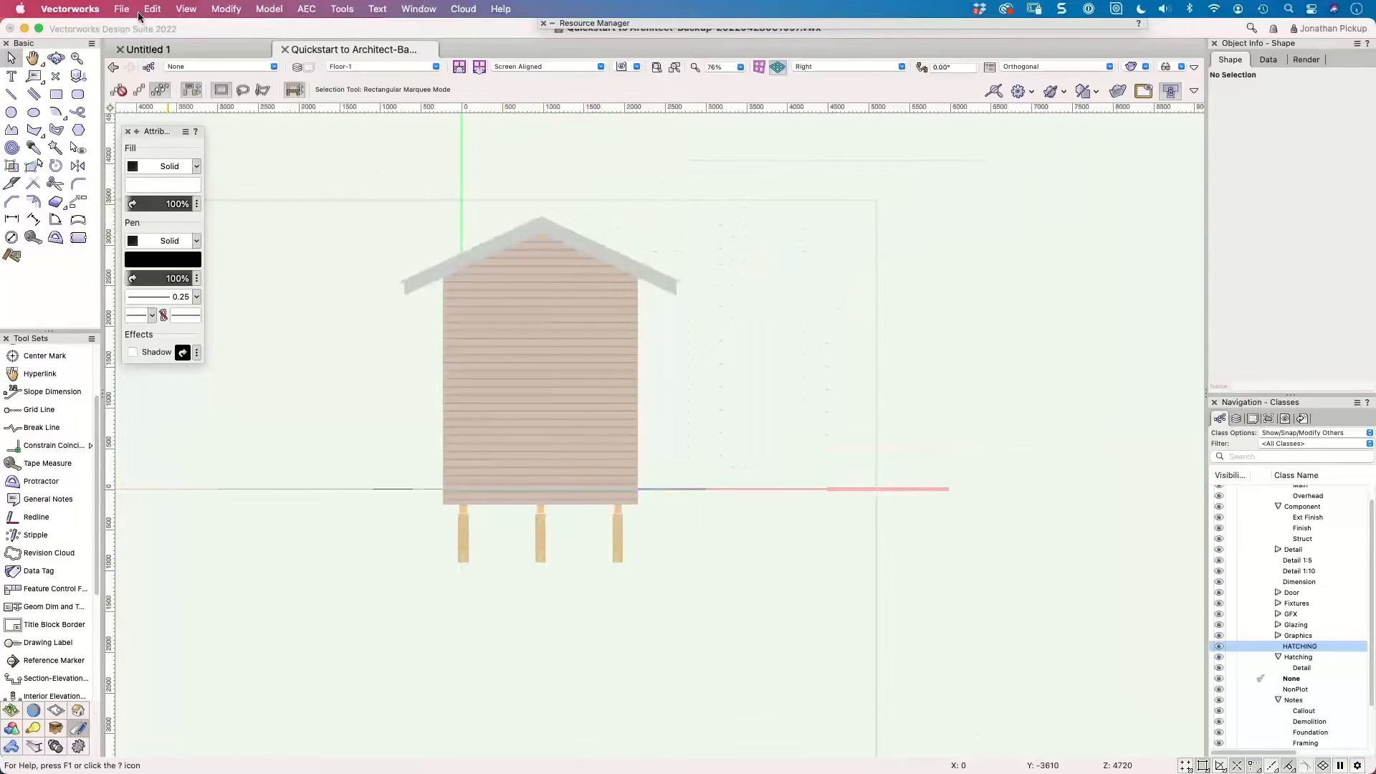
Draw a rectangle about 4350 by 5530 mm around the whole shed in the Right view as the viewport's crop.
{"action": "left_click", "coordinate": [56, 94]}
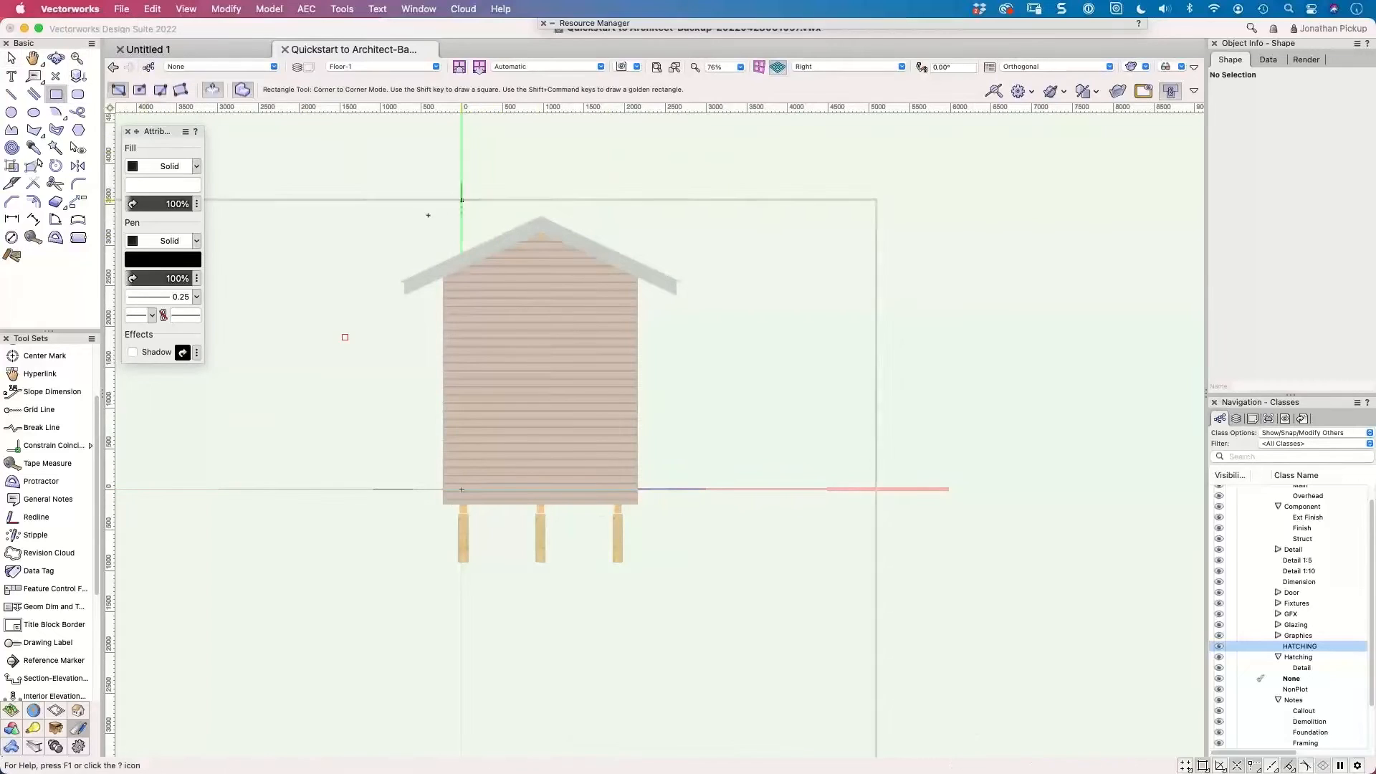
{"action": "left_click_drag", "start_coordinate": [365, 177], "coordinate": [719, 628]}
{"action": "left_click", "coordinate": [186, 8]}
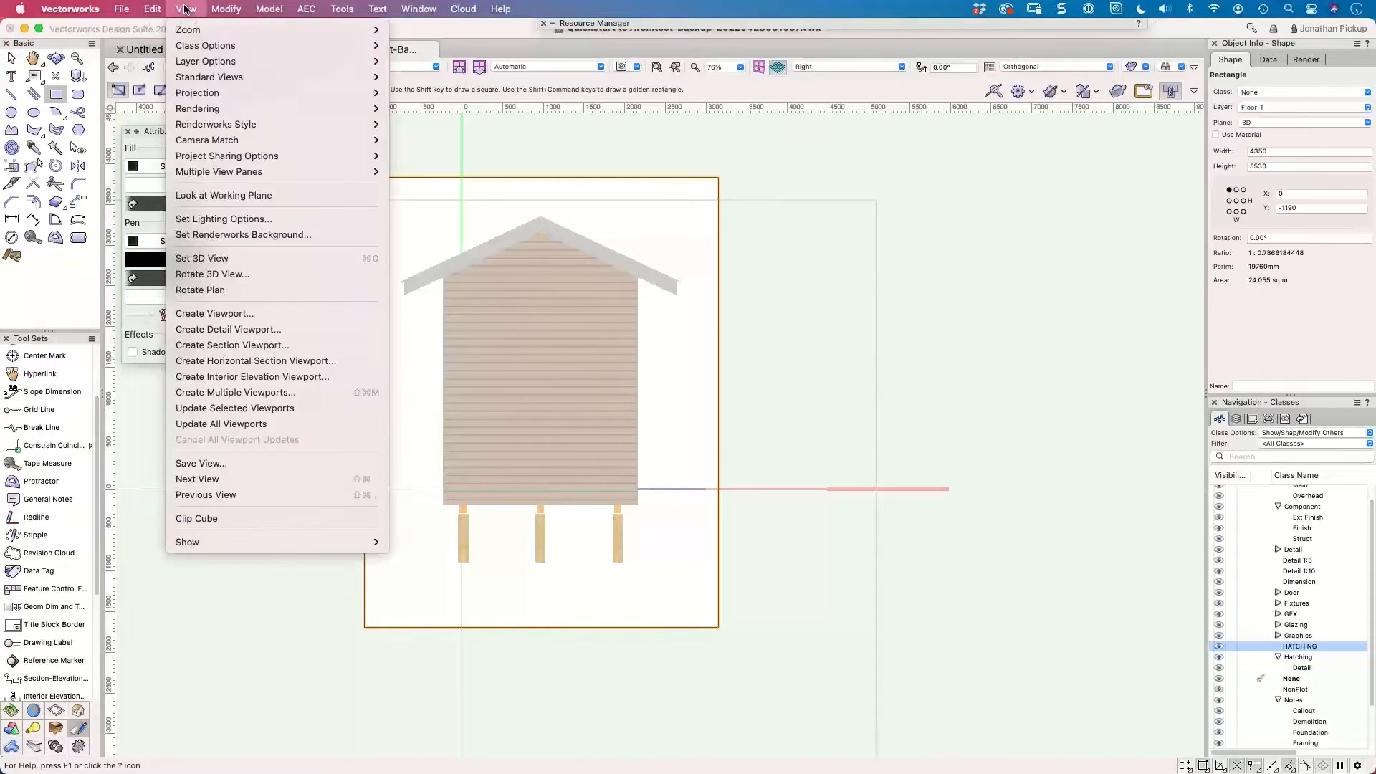
{"action": "left_click", "coordinate": [216, 315]}
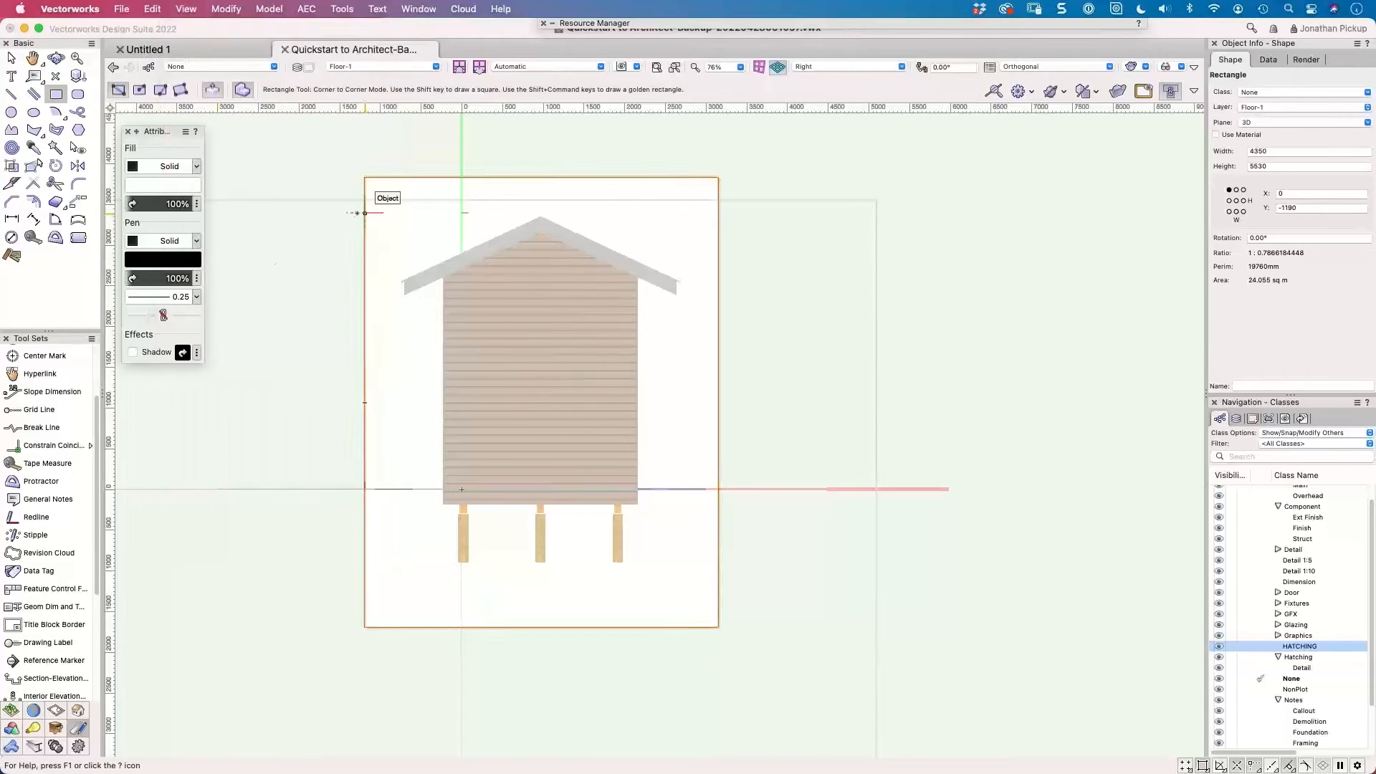
{"action": "key", "text": "x"}
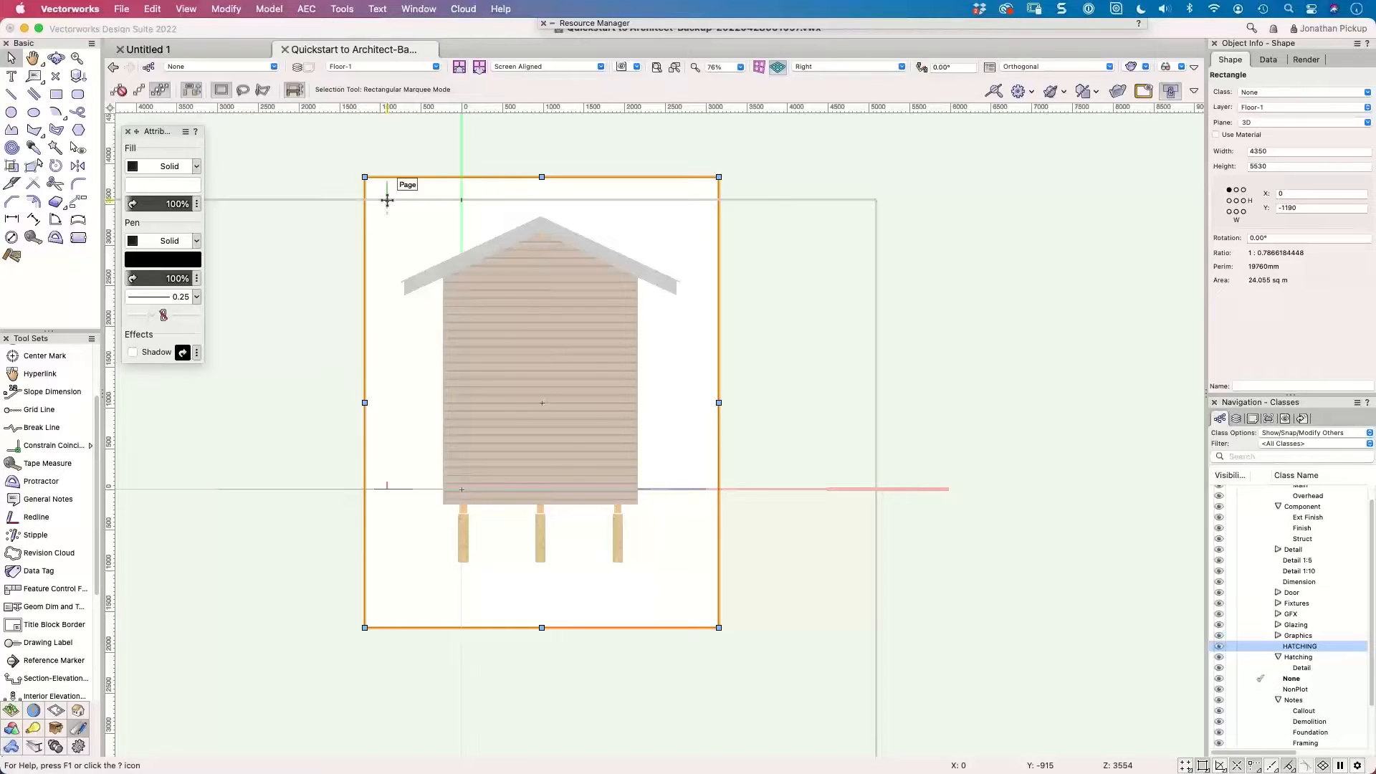
Start a viewport from the selected rectangle, name it East Elevation and copy that name.
{"action": "left_click", "coordinate": [184, 9]}
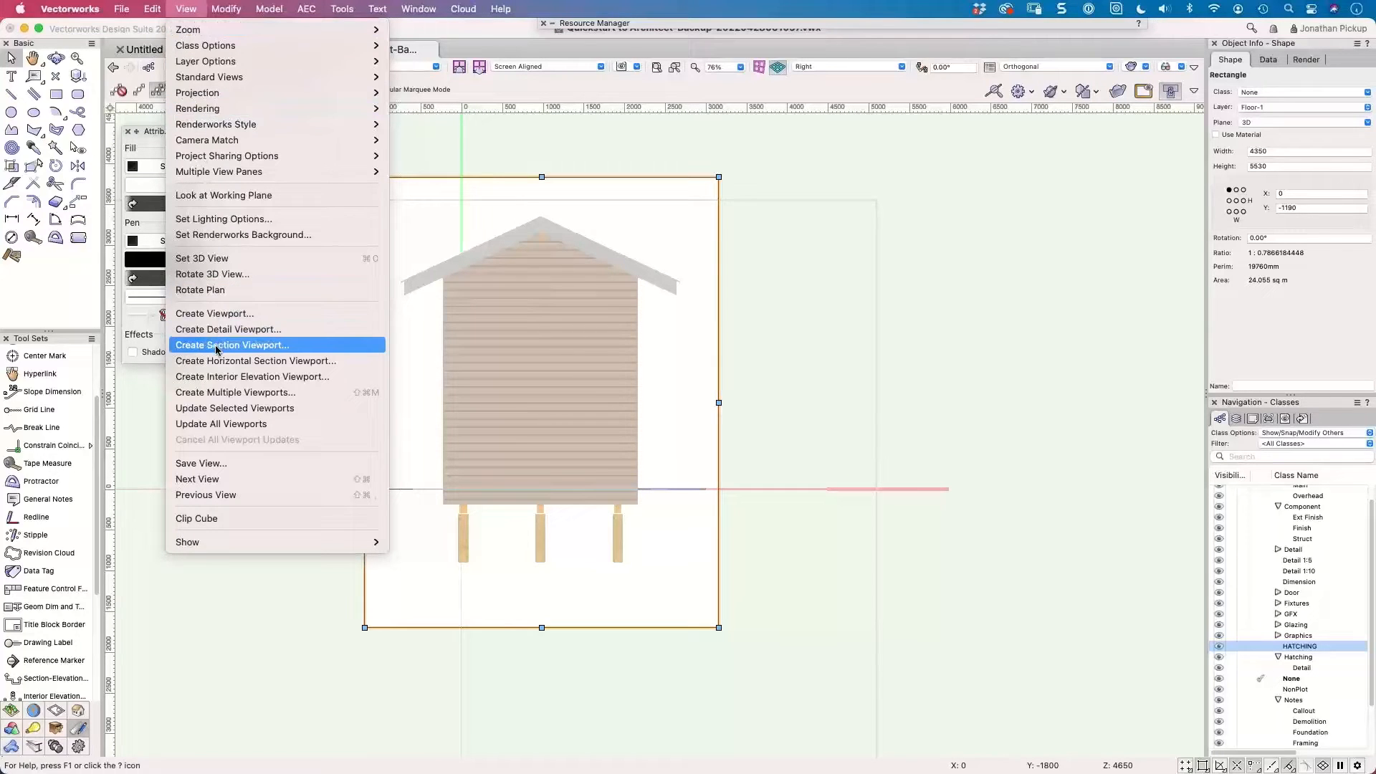
{"action": "left_click", "coordinate": [212, 314]}
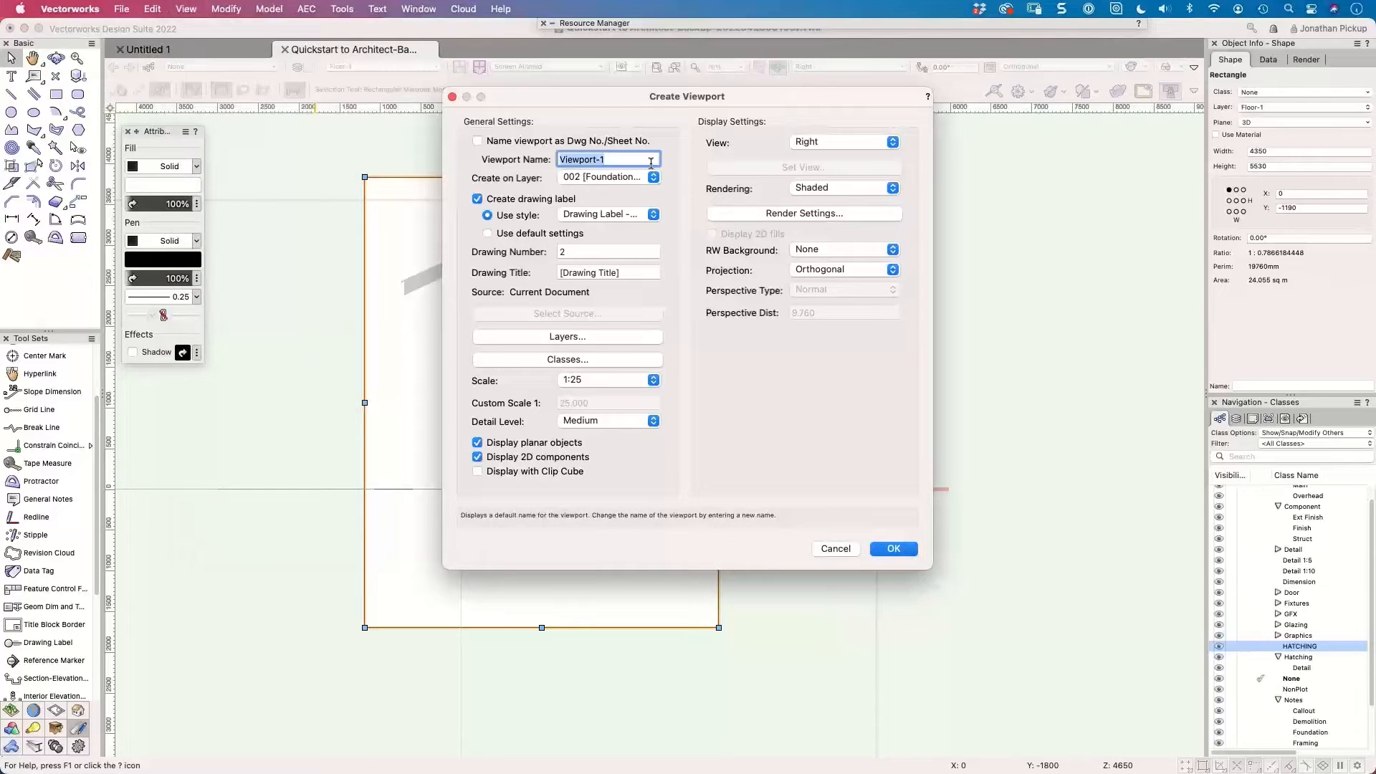
{"action": "type", "text": "East Elevation"}
{"action": "key", "text": "Tab"}
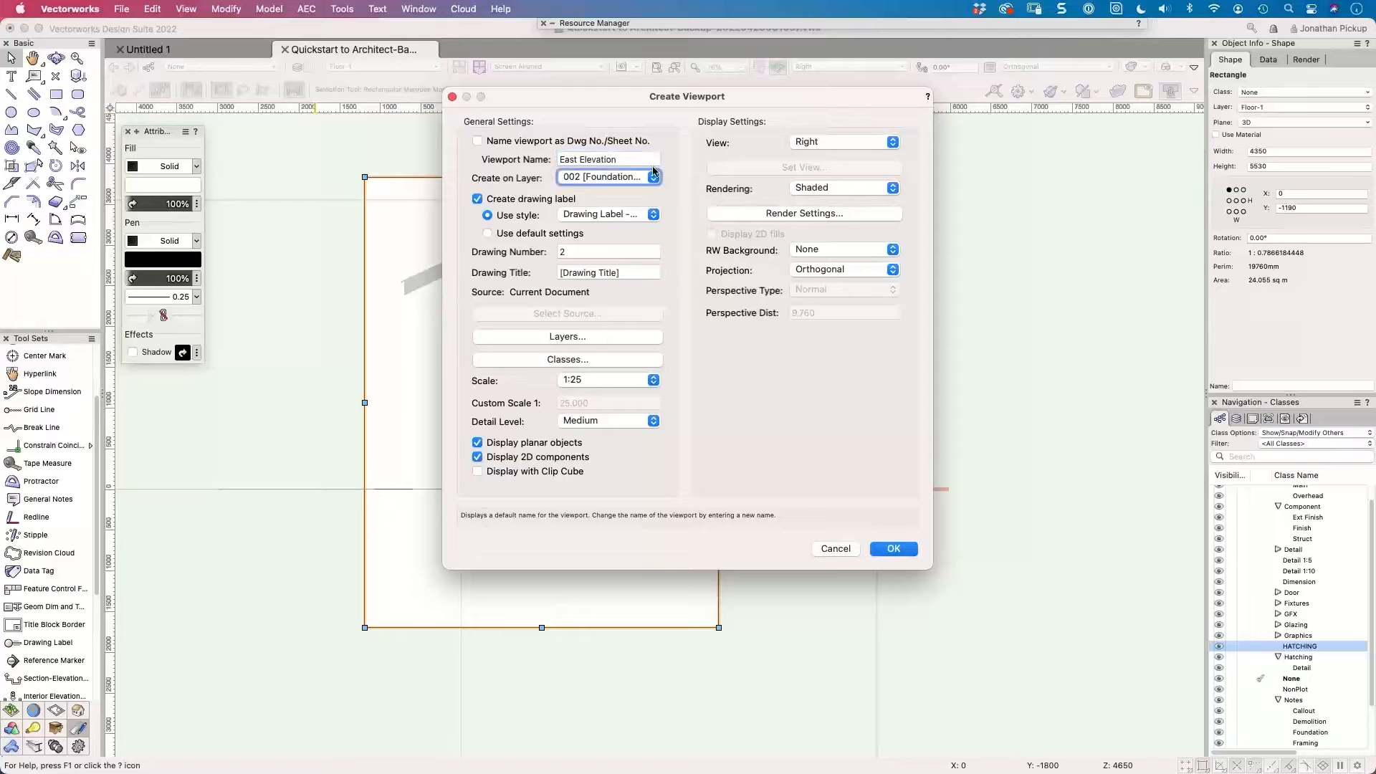
{"action": "left_click_drag", "start_coordinate": [628, 160], "coordinate": [528, 152]}
{"action": "key", "text": "cmd+c"}
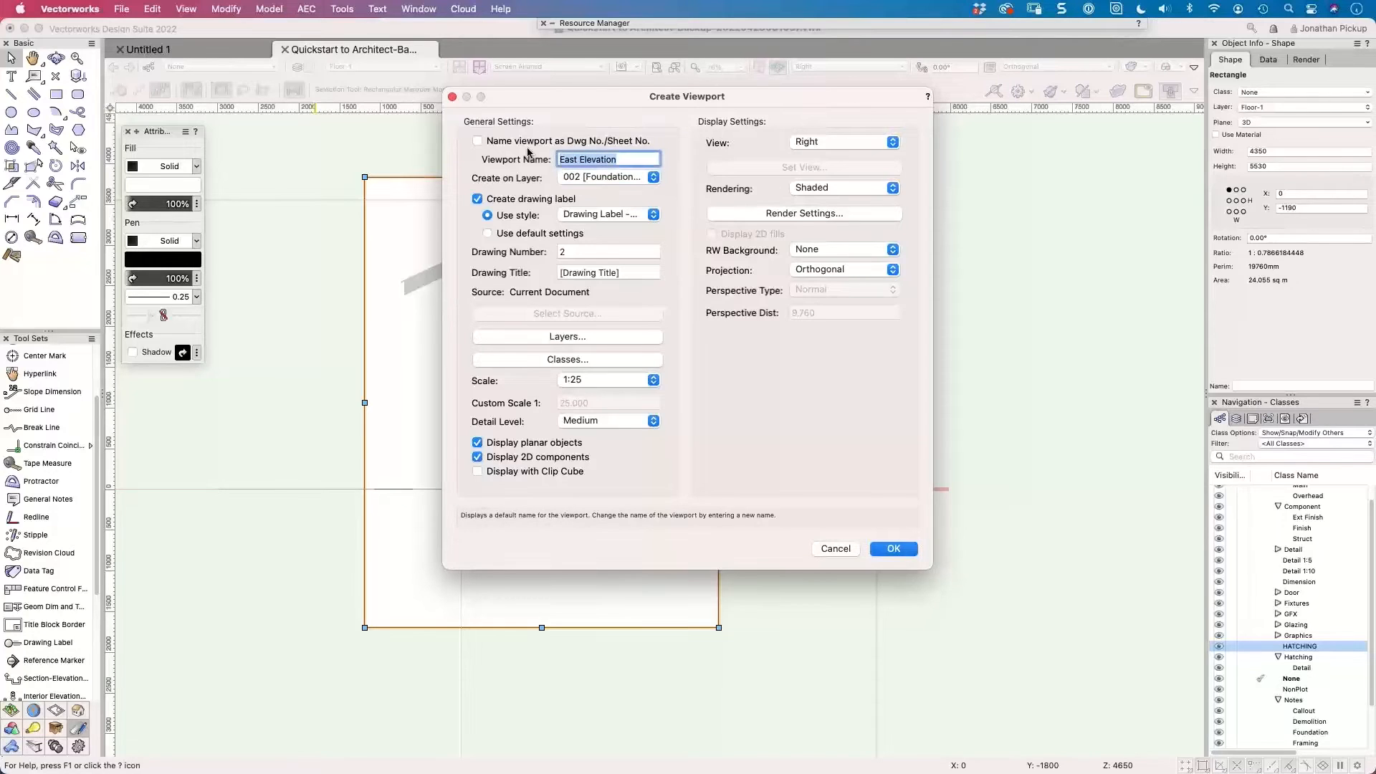
Place the viewport on a new sheet layer numbered 004 with the title Elevations.
{"action": "left_click", "coordinate": [595, 178]}
{"action": "left_click", "coordinate": [595, 141]}
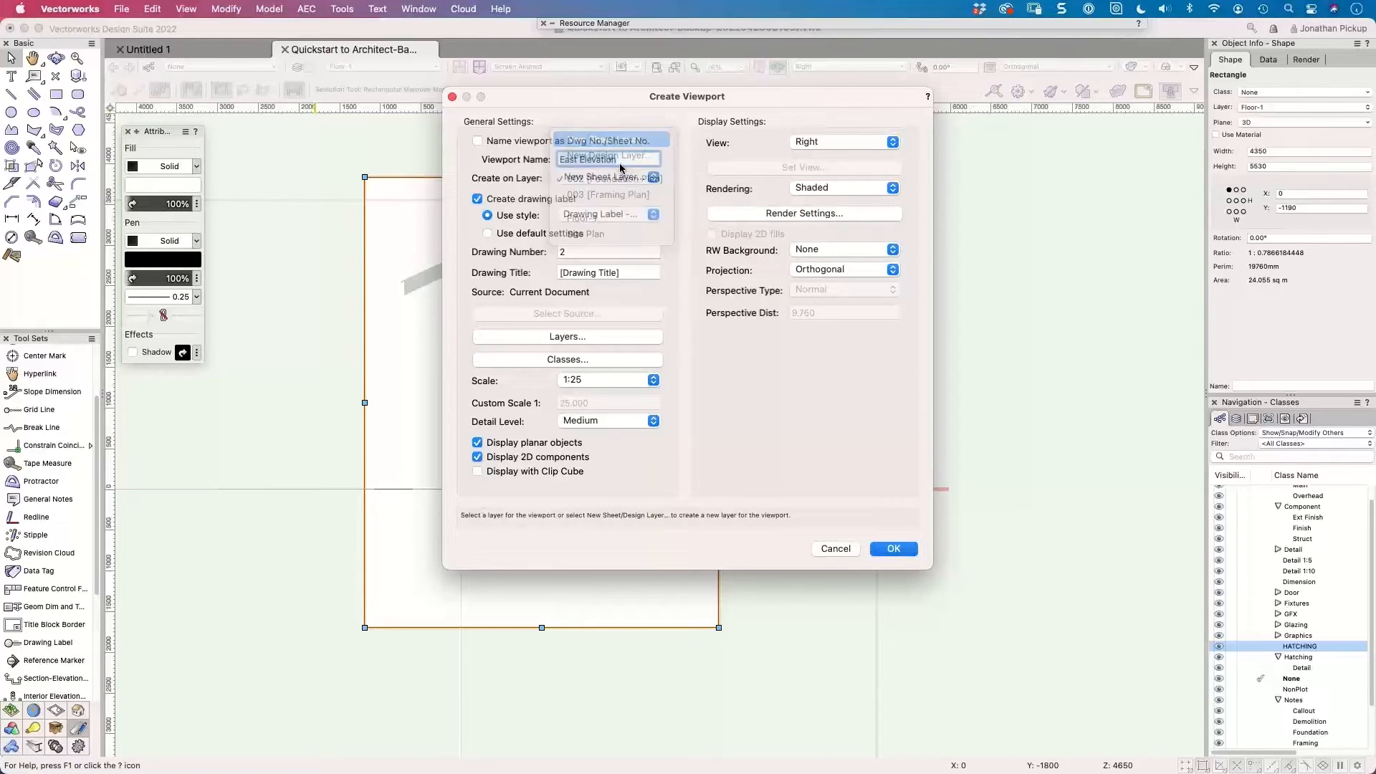
{"action": "type", "text": "004"}
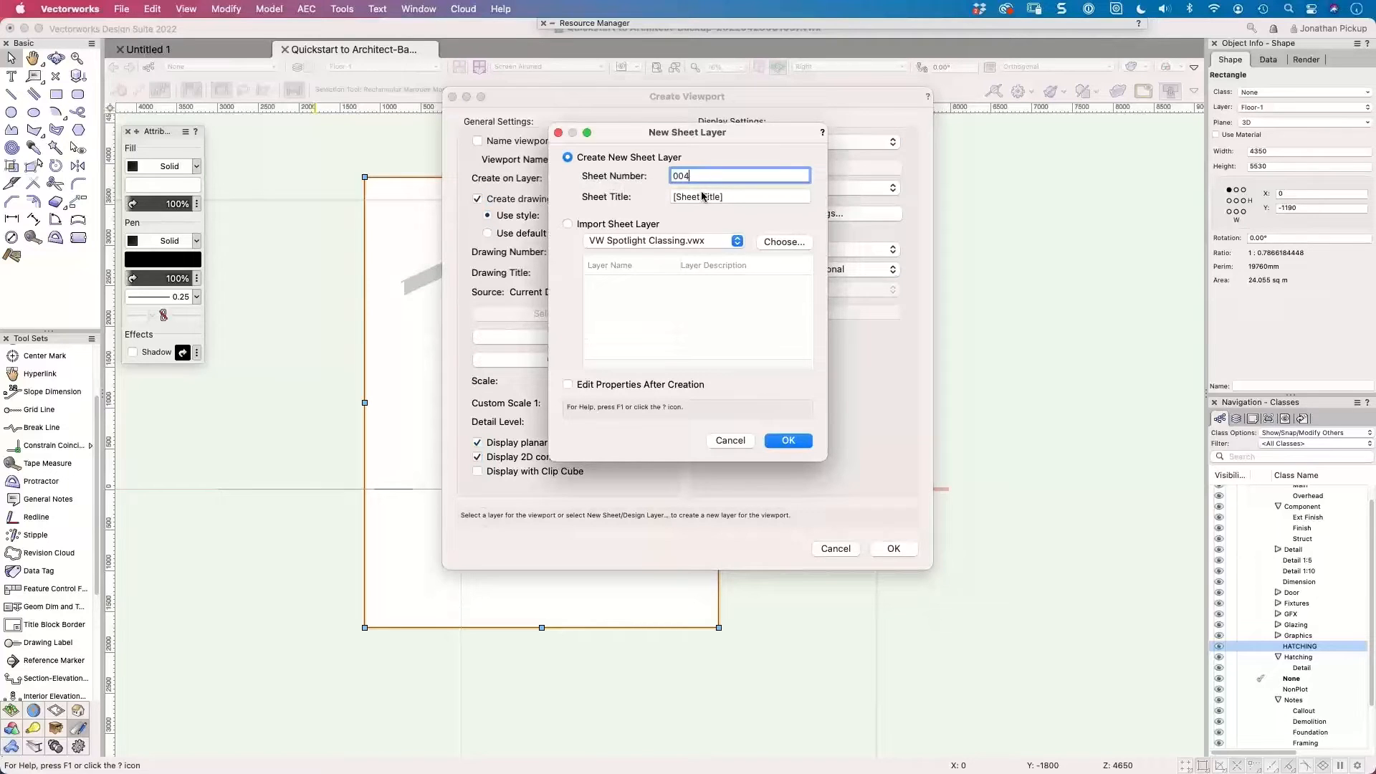
{"action": "key", "text": "Tab"}
{"action": "type", "text": "E"}
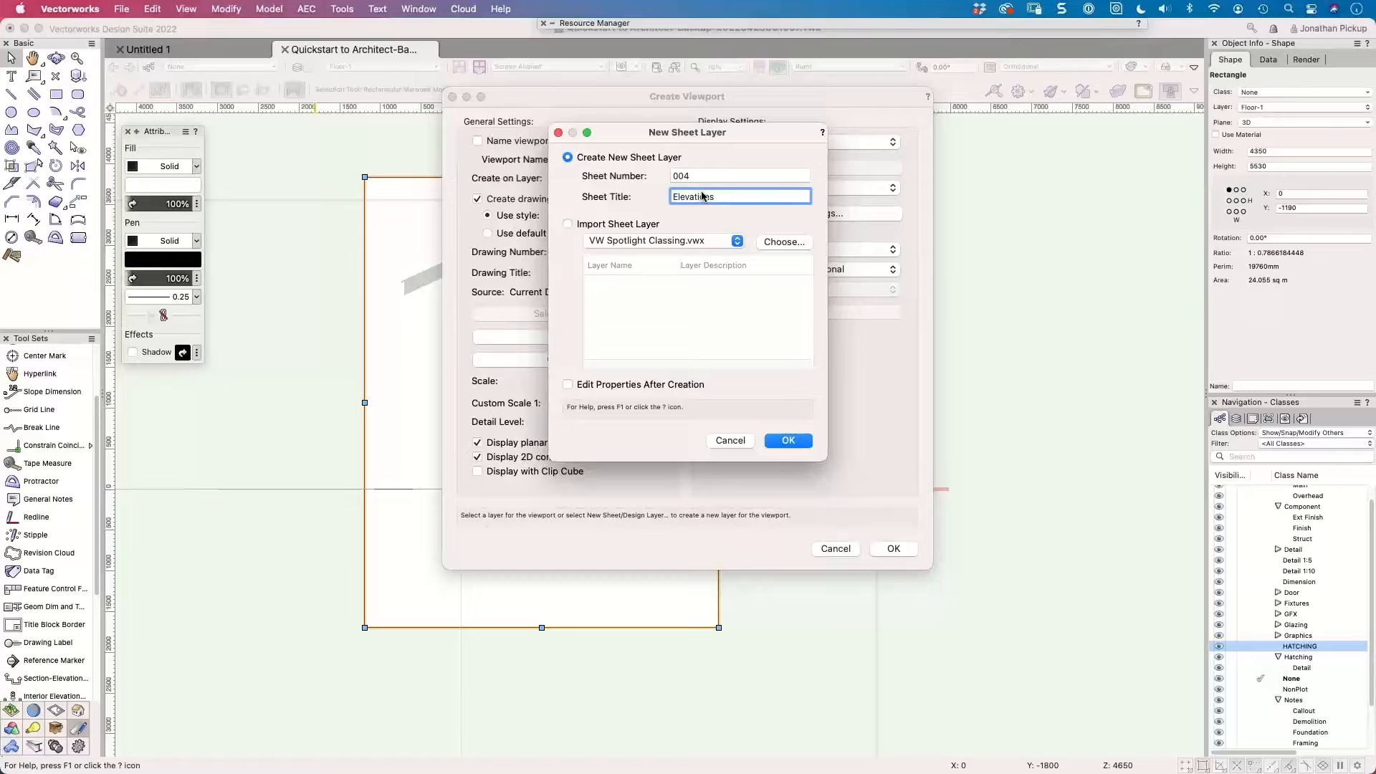
{"action": "left_click", "coordinate": [788, 440]}
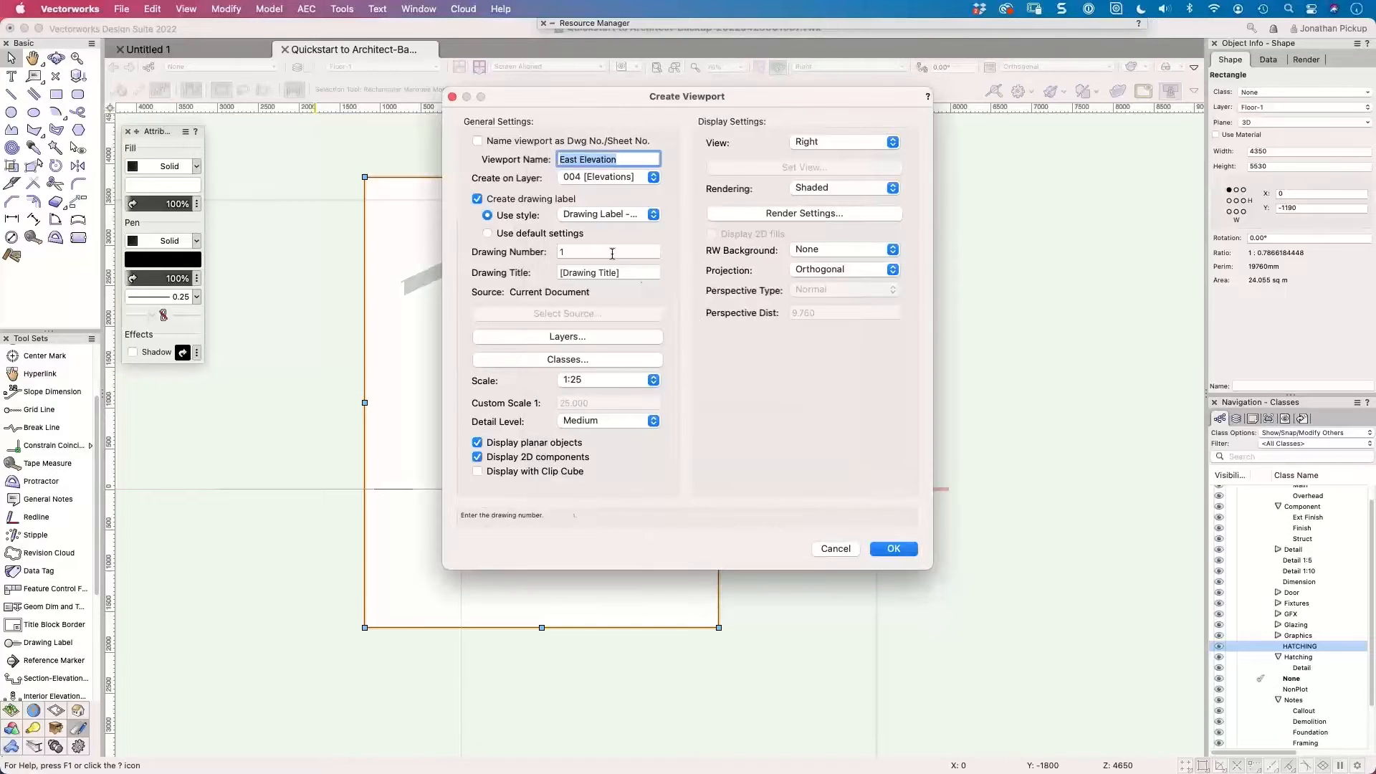
Give the viewport the drawing title East Elevation, scale 1:50 and Hidden Line rendering, and create it.
{"action": "left_click", "coordinate": [626, 271]}
{"action": "key", "text": "cmd+v"}
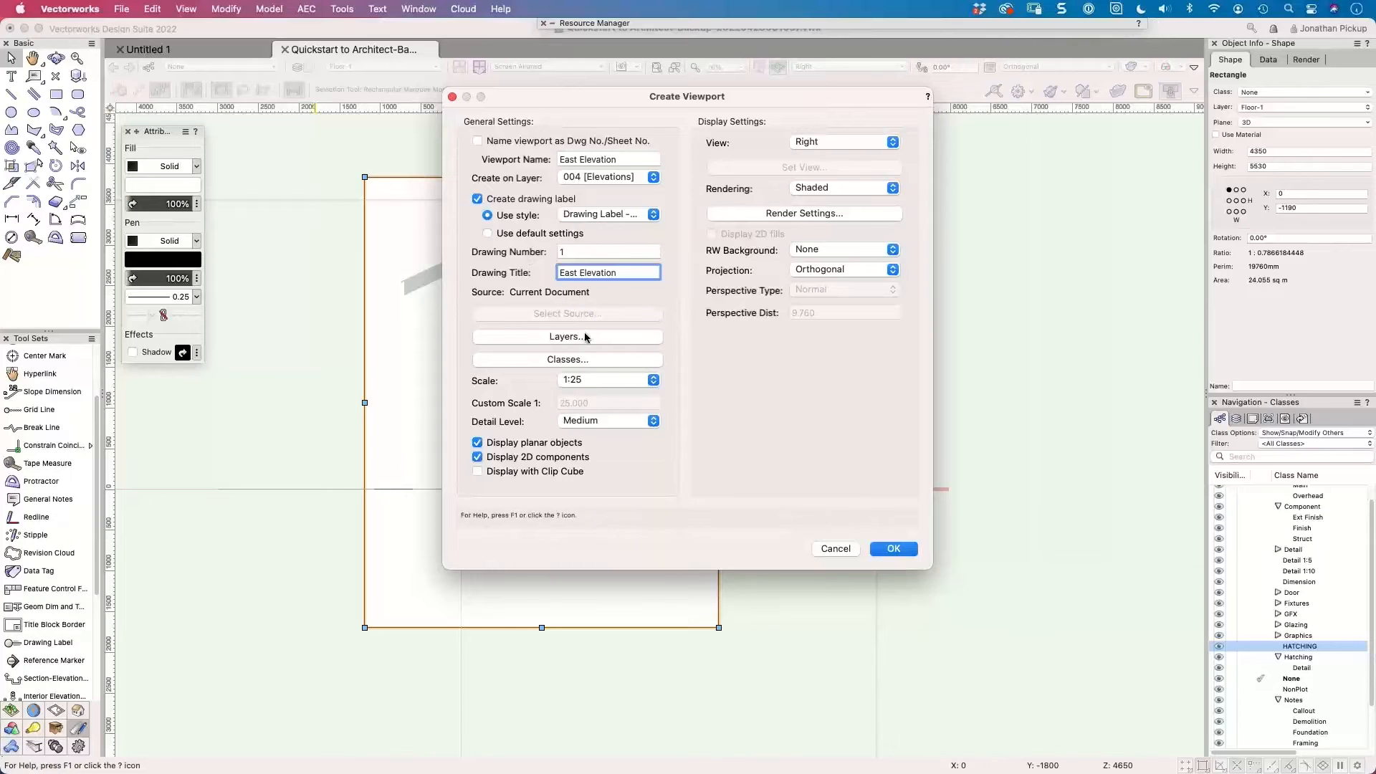
{"action": "left_click", "coordinate": [592, 380]}
{"action": "left_click", "coordinate": [593, 396]}
{"action": "left_click", "coordinate": [824, 186]}
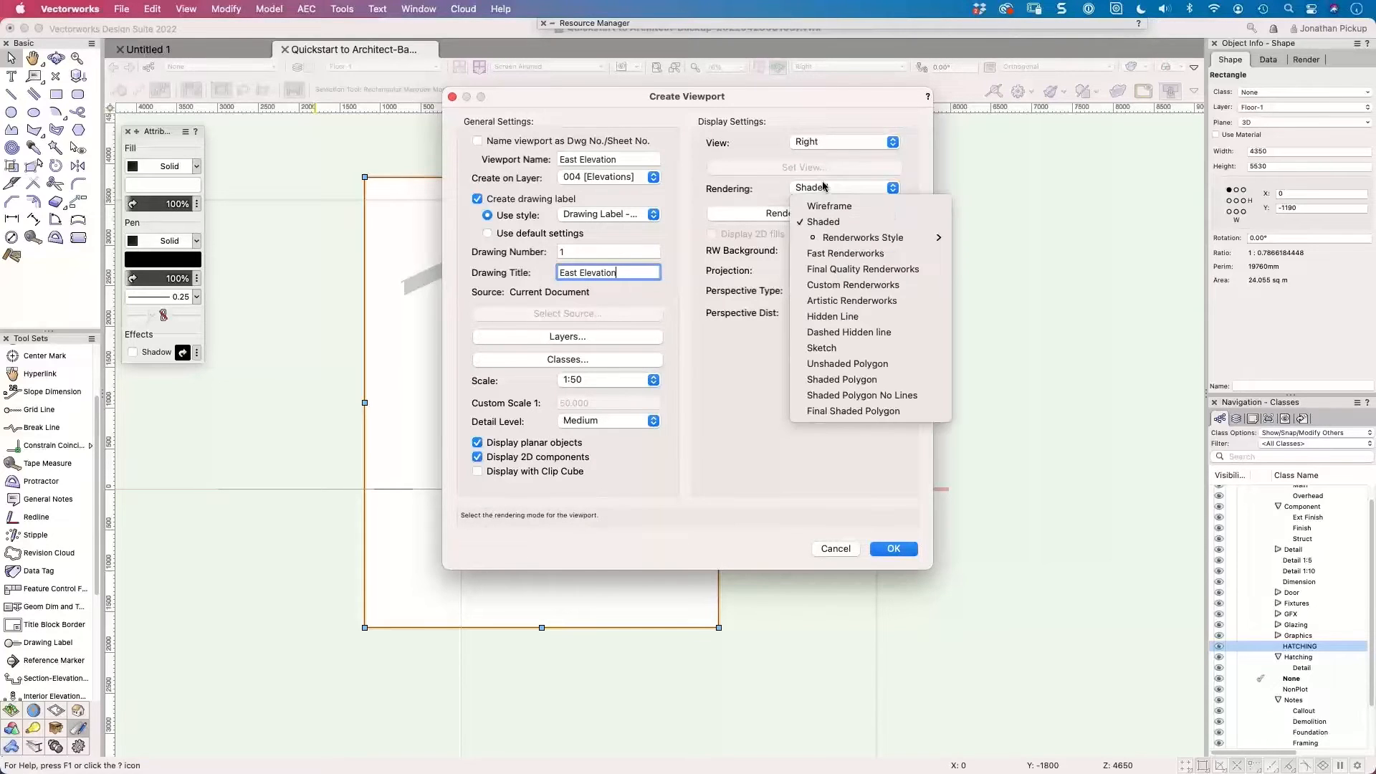
{"action": "left_click", "coordinate": [831, 317]}
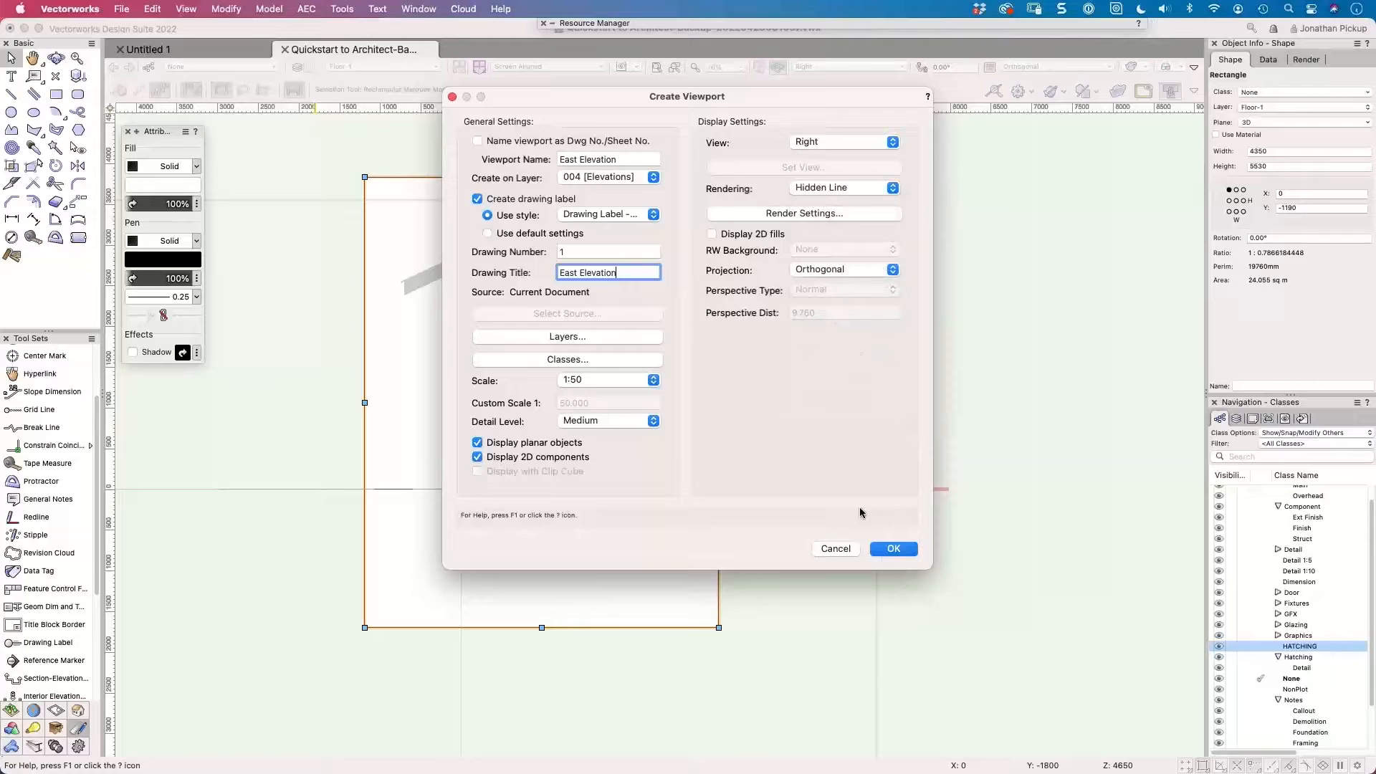
{"action": "left_click", "coordinate": [893, 548]}
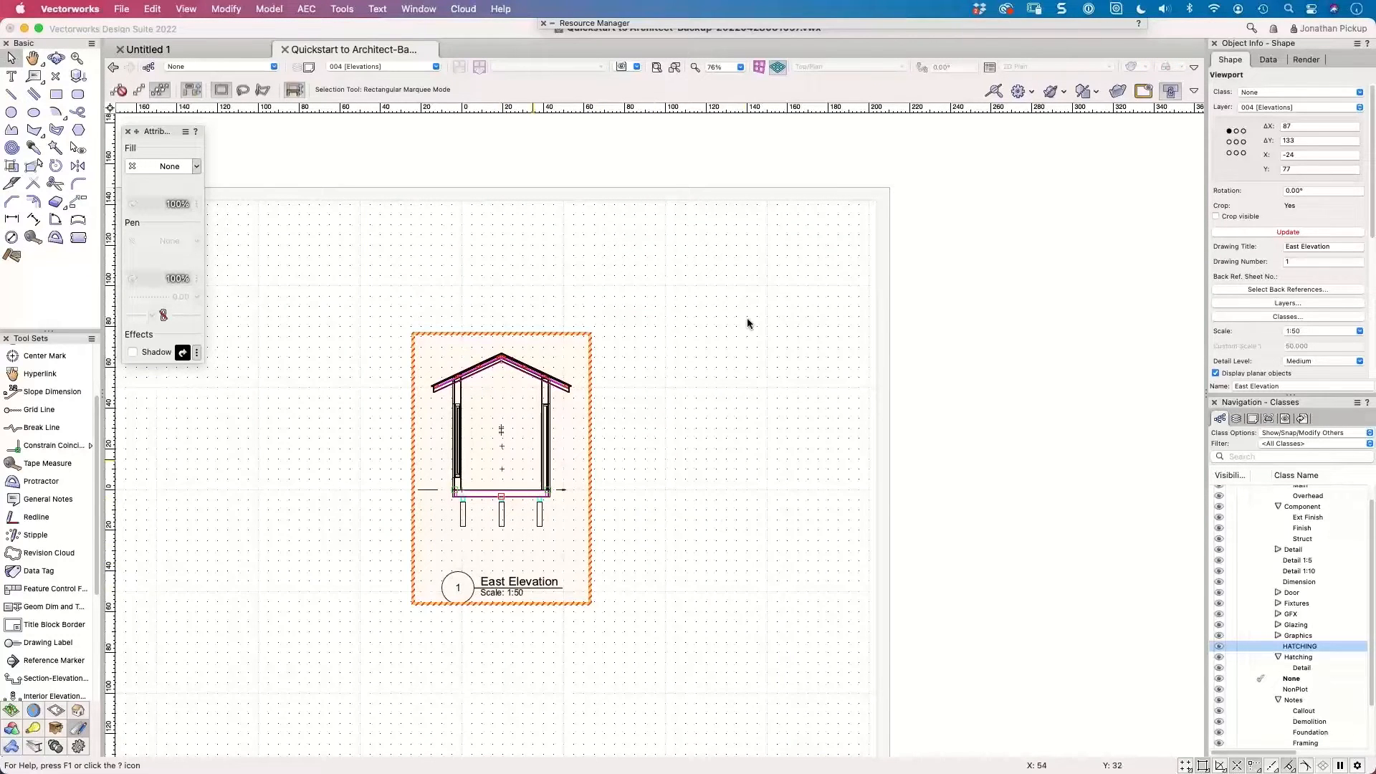
Update the East Elevation viewport, move it to the upper left of the Elevations sheet and deselect it.
{"action": "left_click", "coordinate": [1288, 232]}
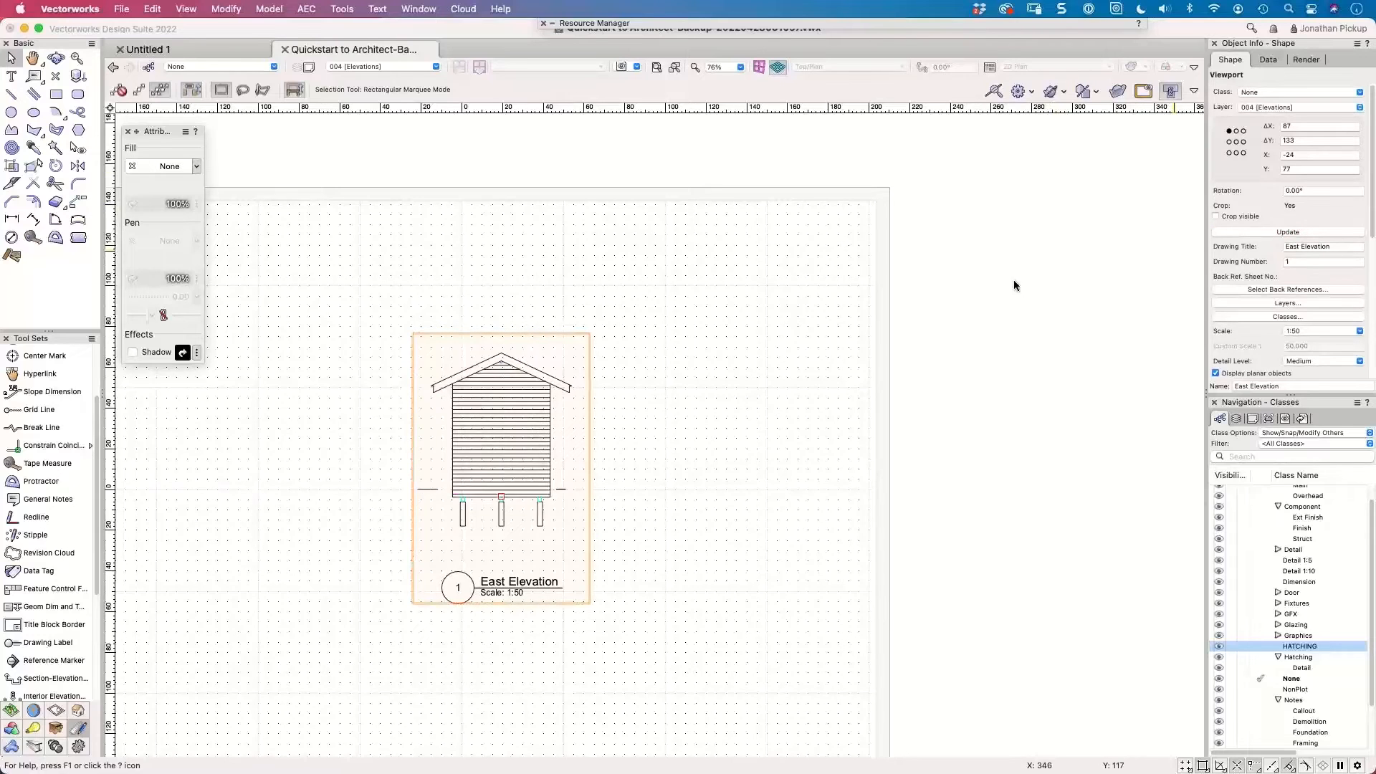
{"action": "middle_click_drag", "start_coordinate": [479, 496], "coordinate": [713, 393]}
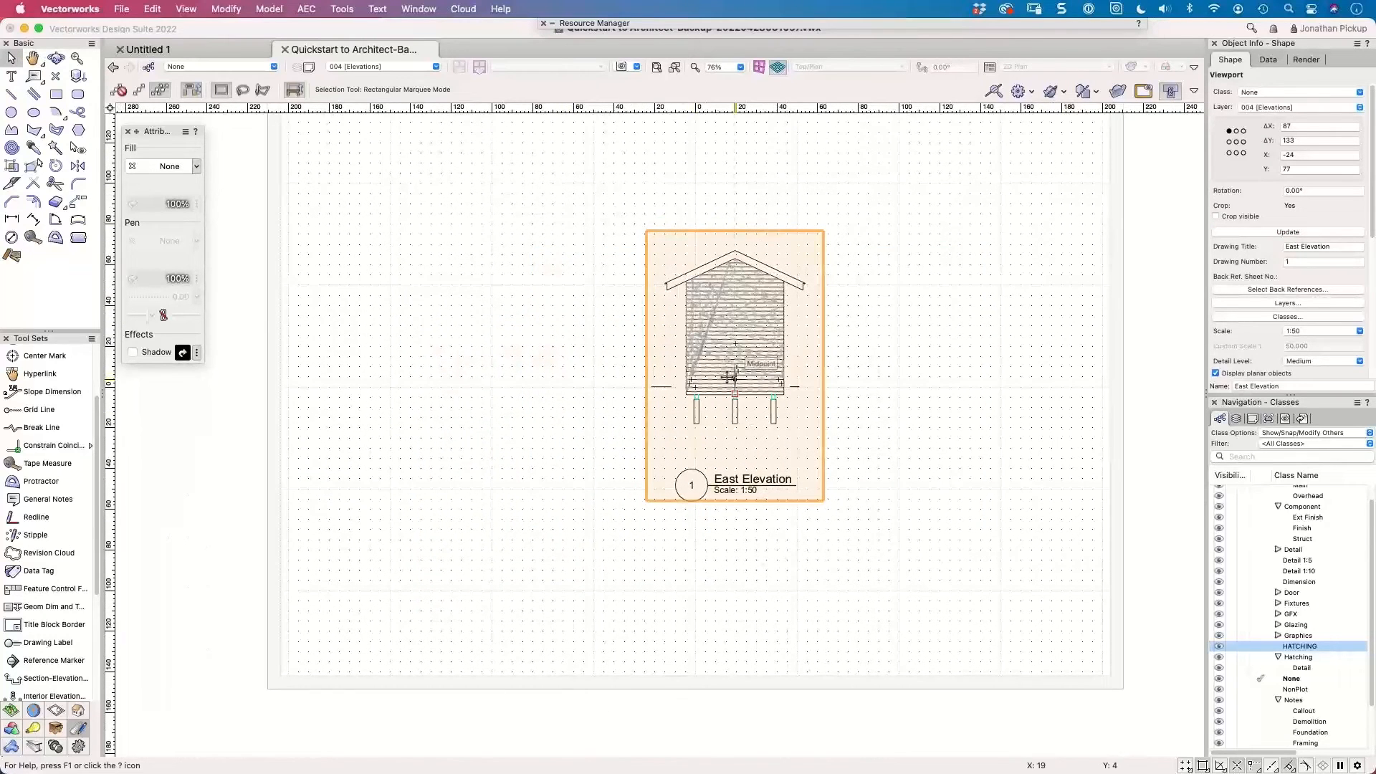
{"action": "left_click_drag", "start_coordinate": [729, 376], "coordinate": [483, 301]}
{"action": "left_click", "coordinate": [652, 329]}
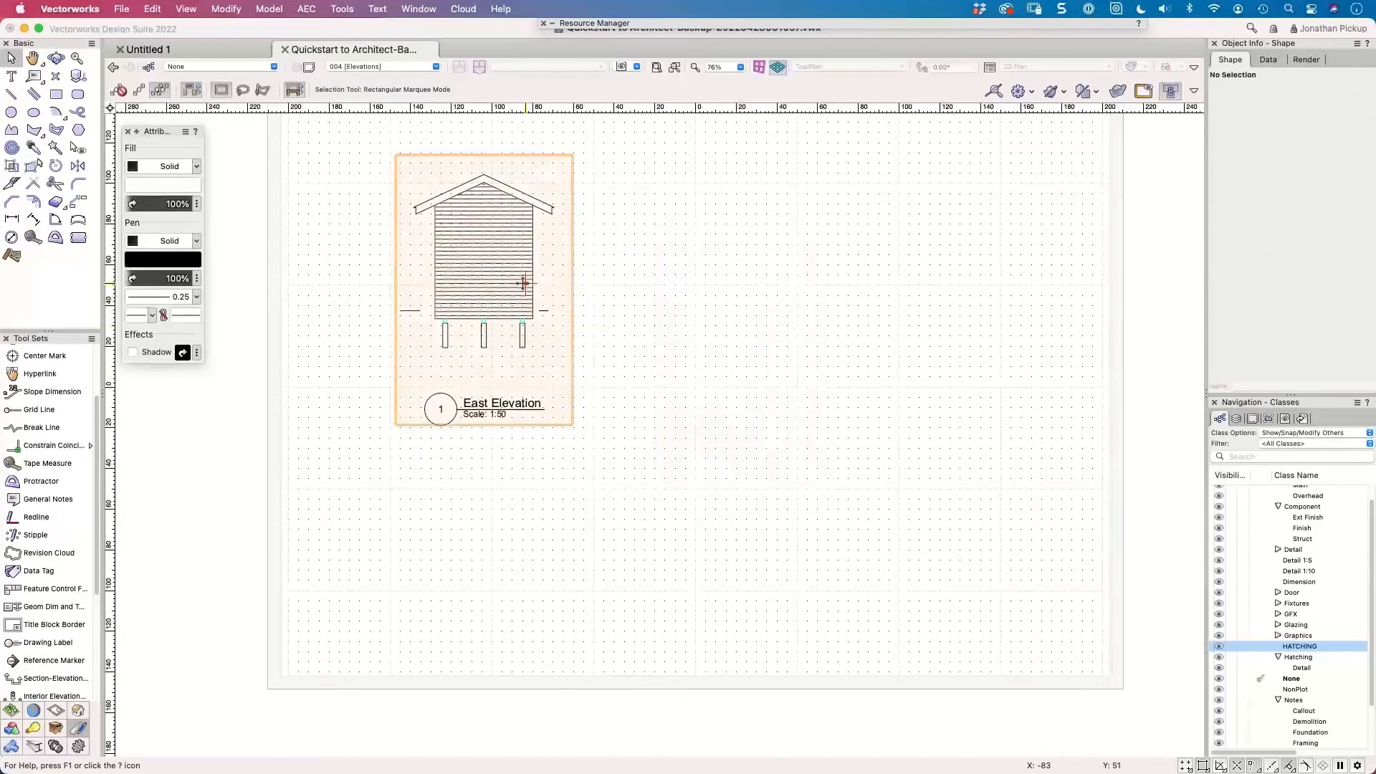
{"action": "left_click", "coordinate": [185, 9]}
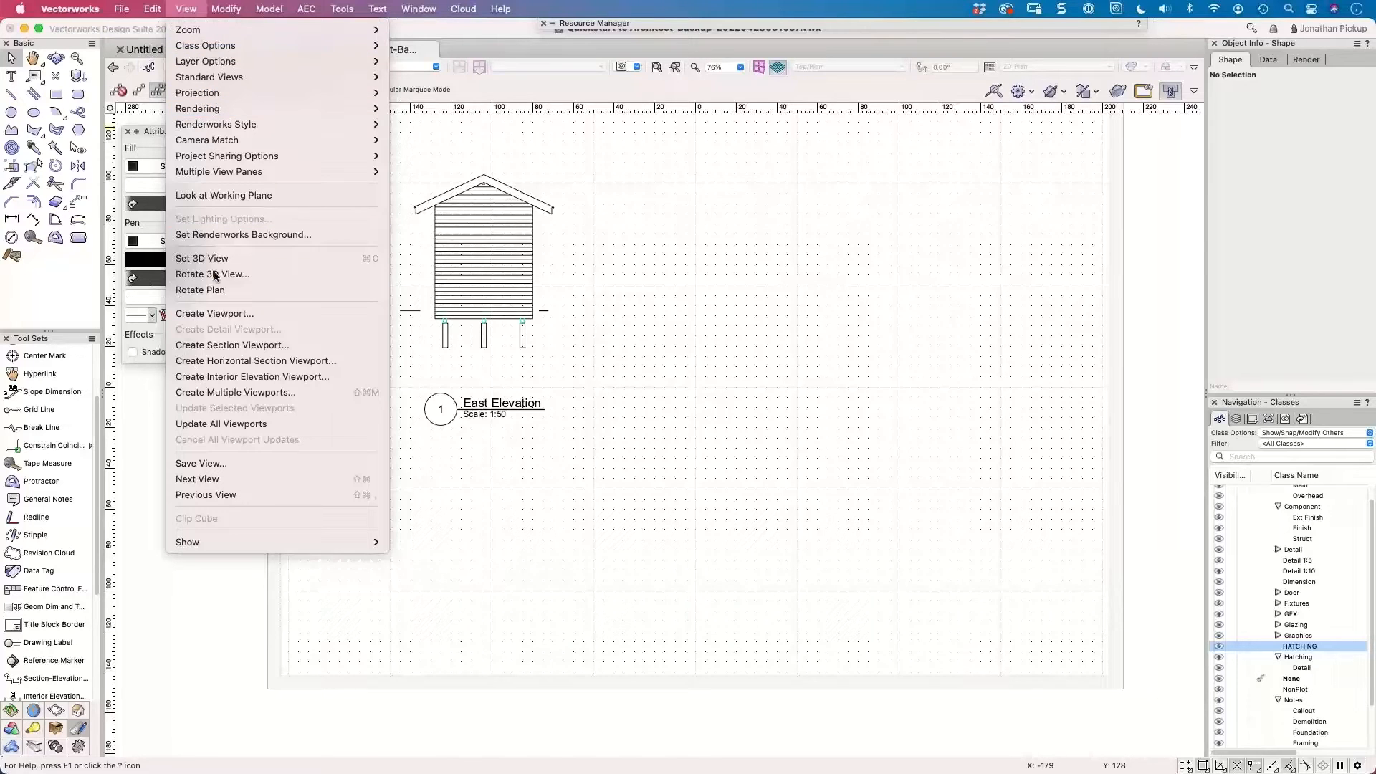
Create multiple viewports at 1:50 showing the front, right, left and back views.
{"action": "left_click", "coordinate": [222, 394]}
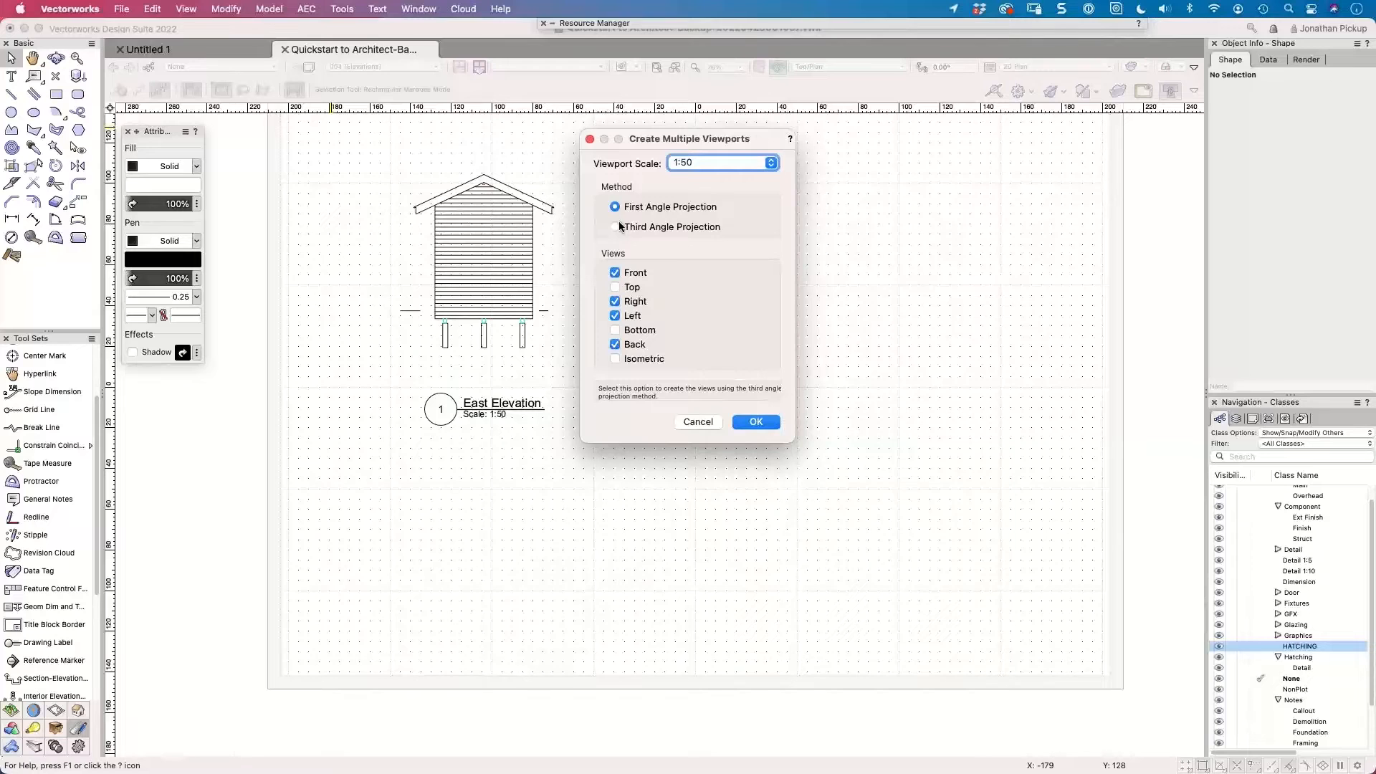
{"action": "left_click", "coordinate": [757, 422]}
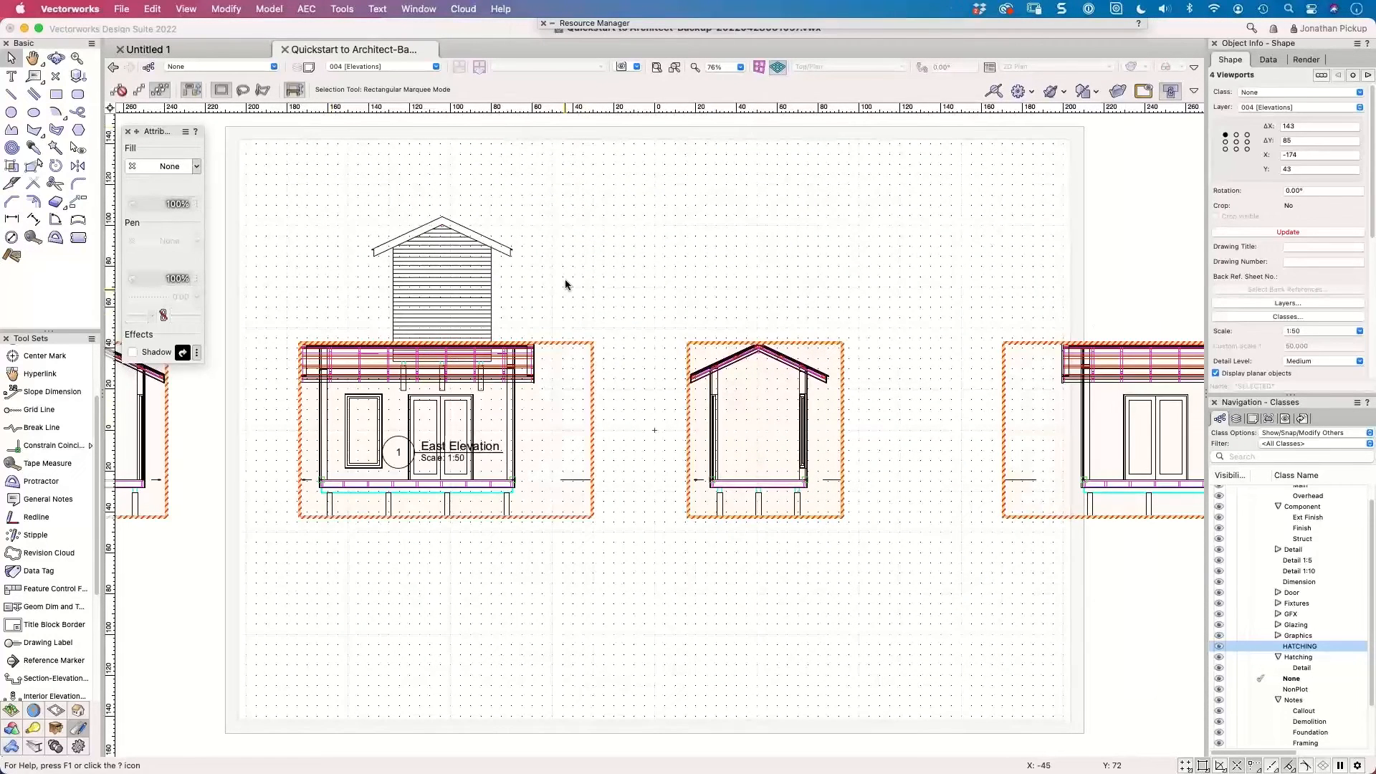
Delete the old East Elevation viewport and arrange the four new viewports in two rows on the sheet.
{"action": "left_click", "coordinate": [495, 262]}
{"action": "key", "text": "Delete"}
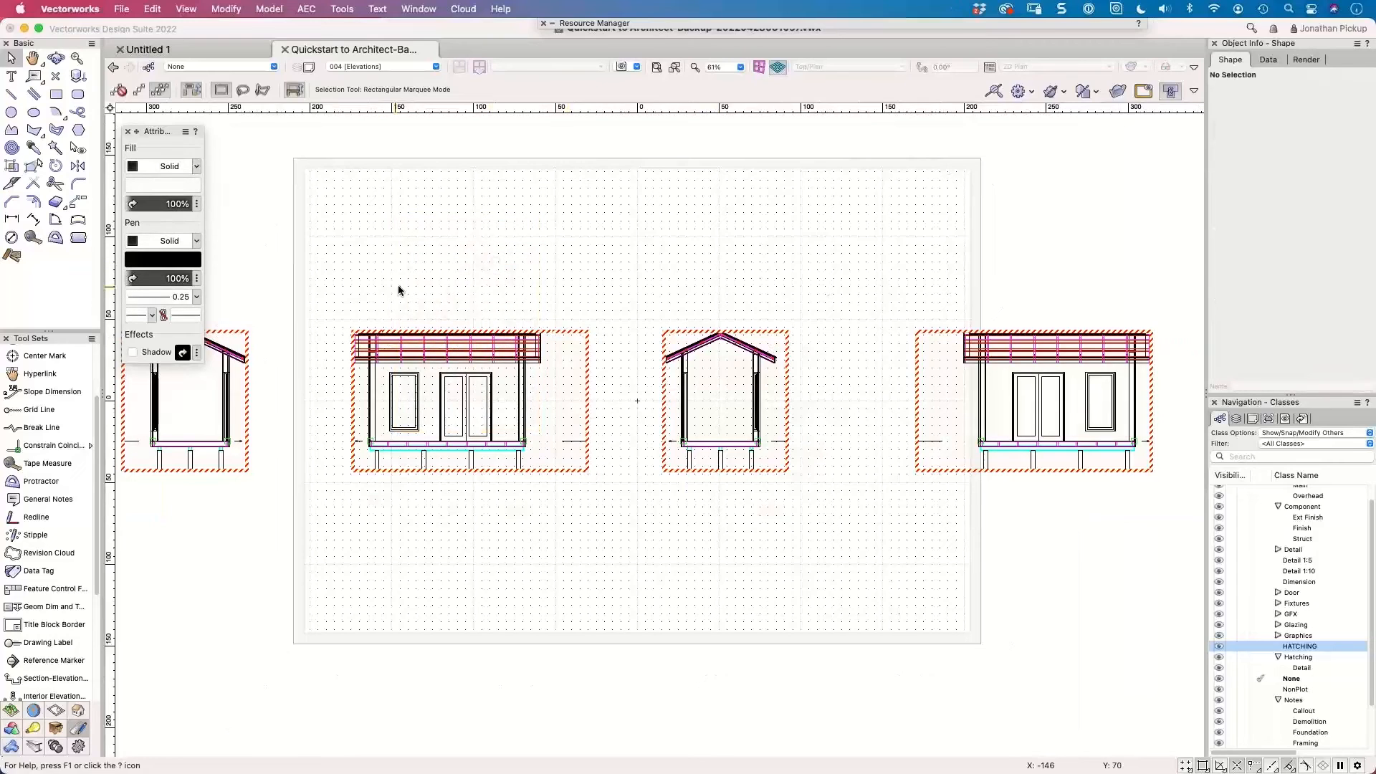
{"action": "key", "text": "space"}
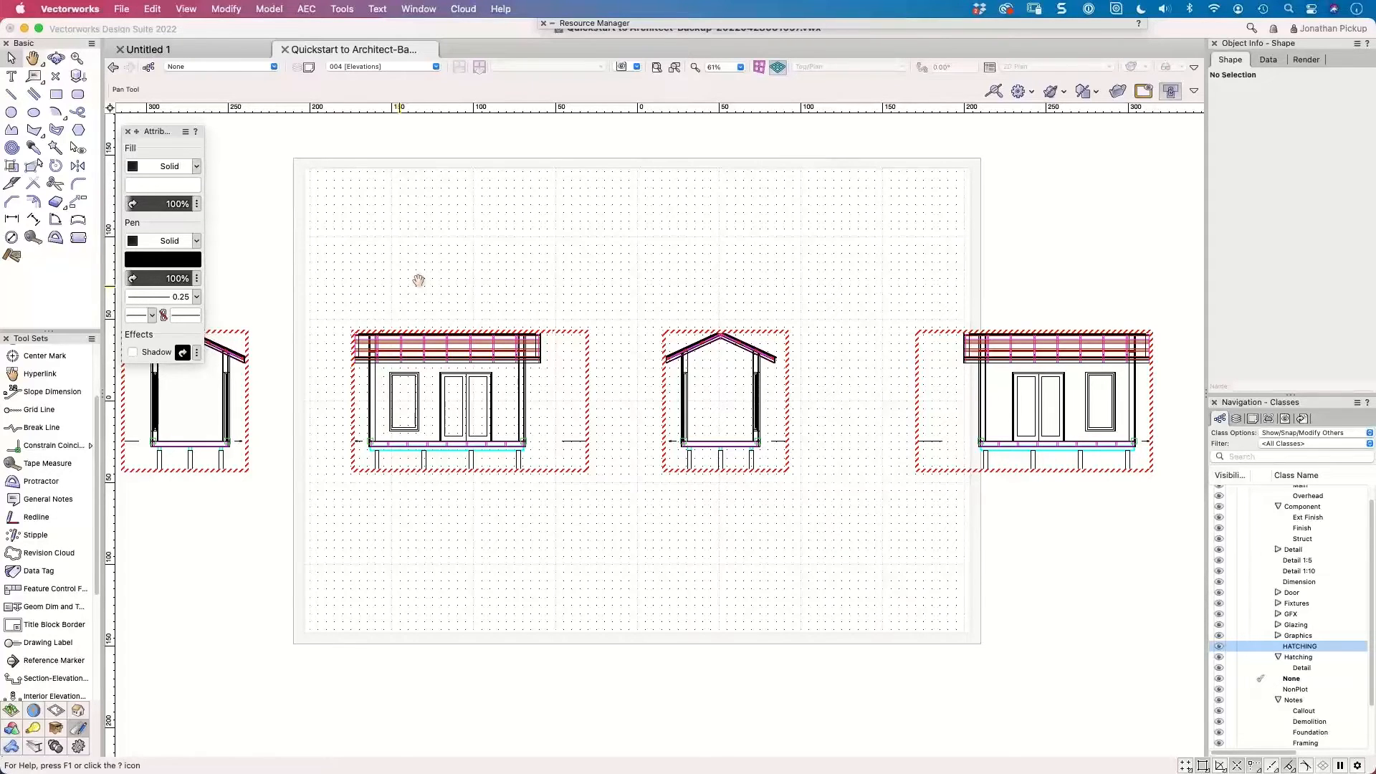
{"action": "left_click_drag", "start_coordinate": [419, 281], "coordinate": [450, 276]}
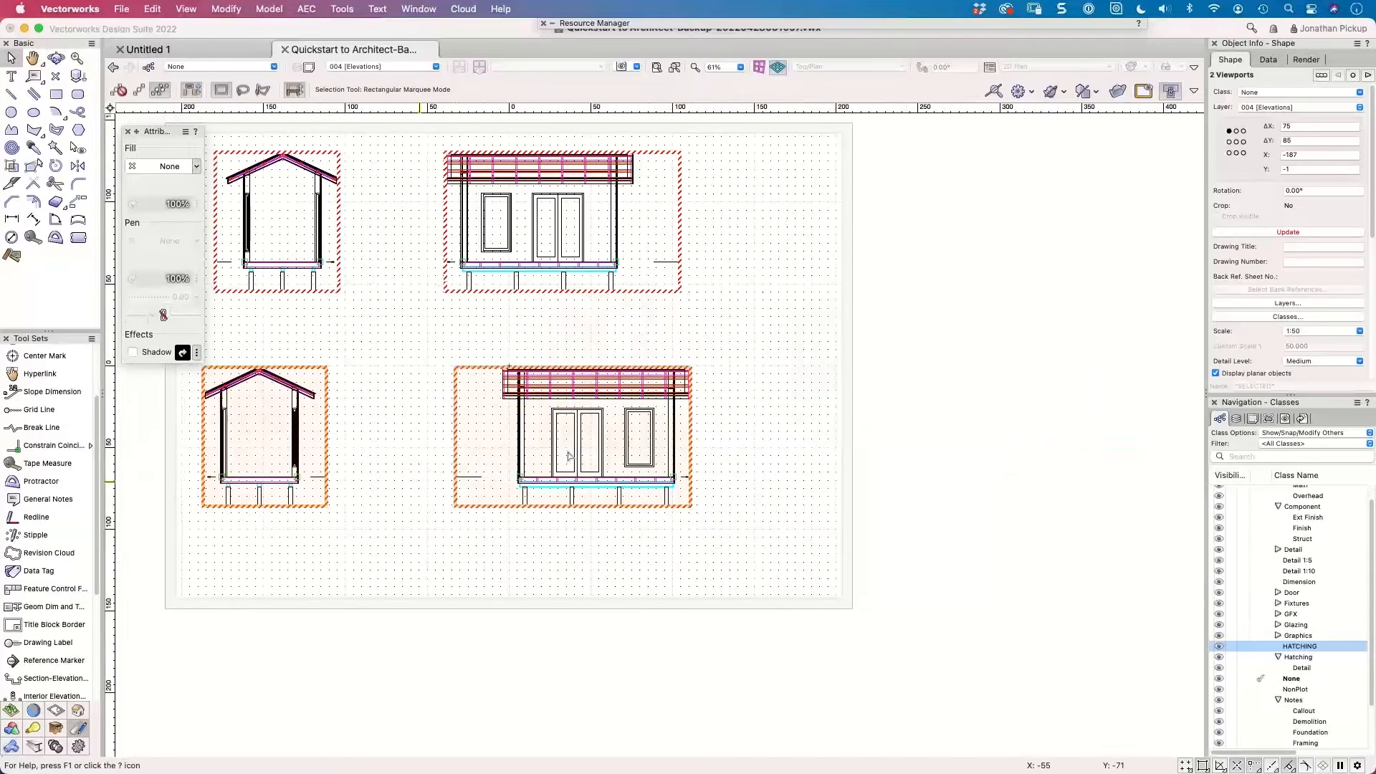
Copy the title block border from sheet 003 [Framing Plan] to the same place on sheet 004 [Elevations].
{"action": "left_click", "coordinate": [401, 61]}
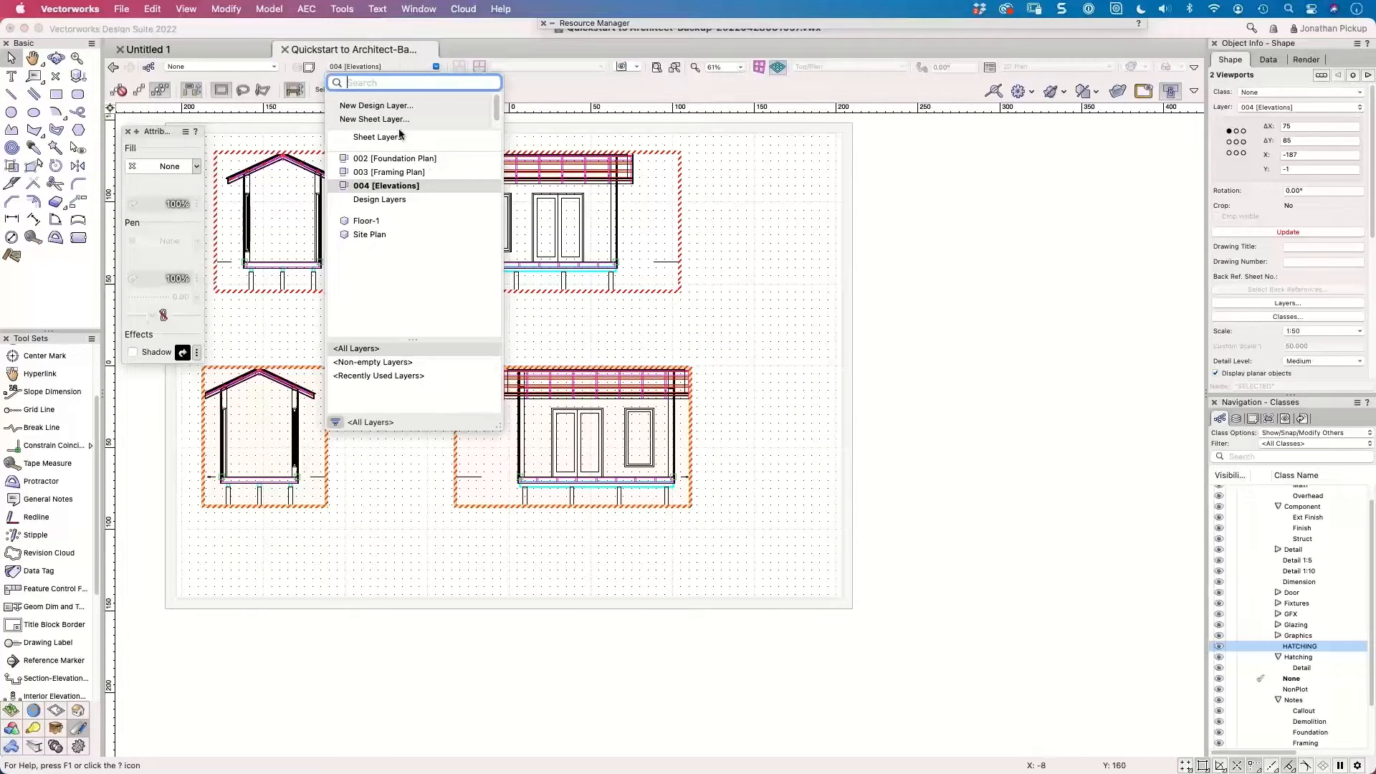
{"action": "left_click", "coordinate": [393, 172]}
{"action": "left_click", "coordinate": [753, 279]}
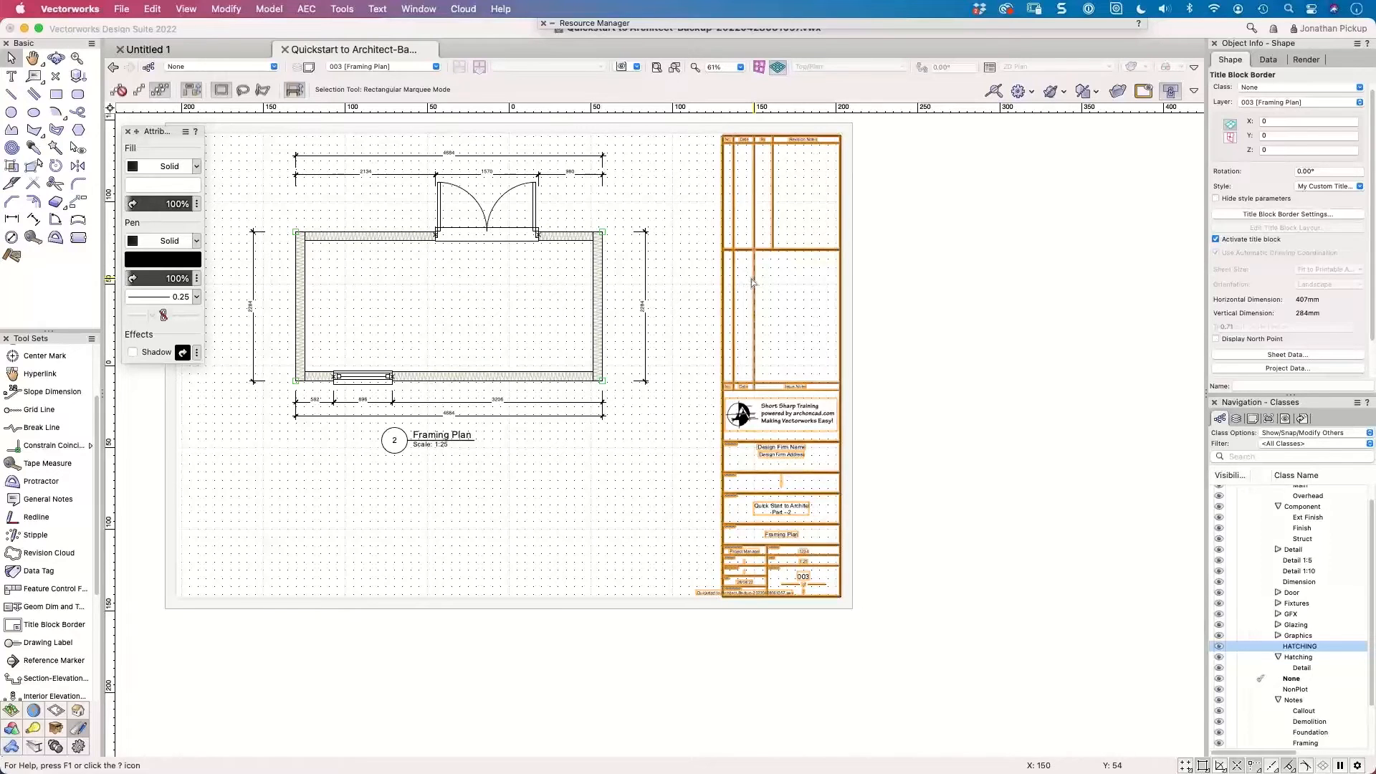
{"action": "key", "text": "super+shift+Down"}
{"action": "left_click", "coordinate": [753, 280]}
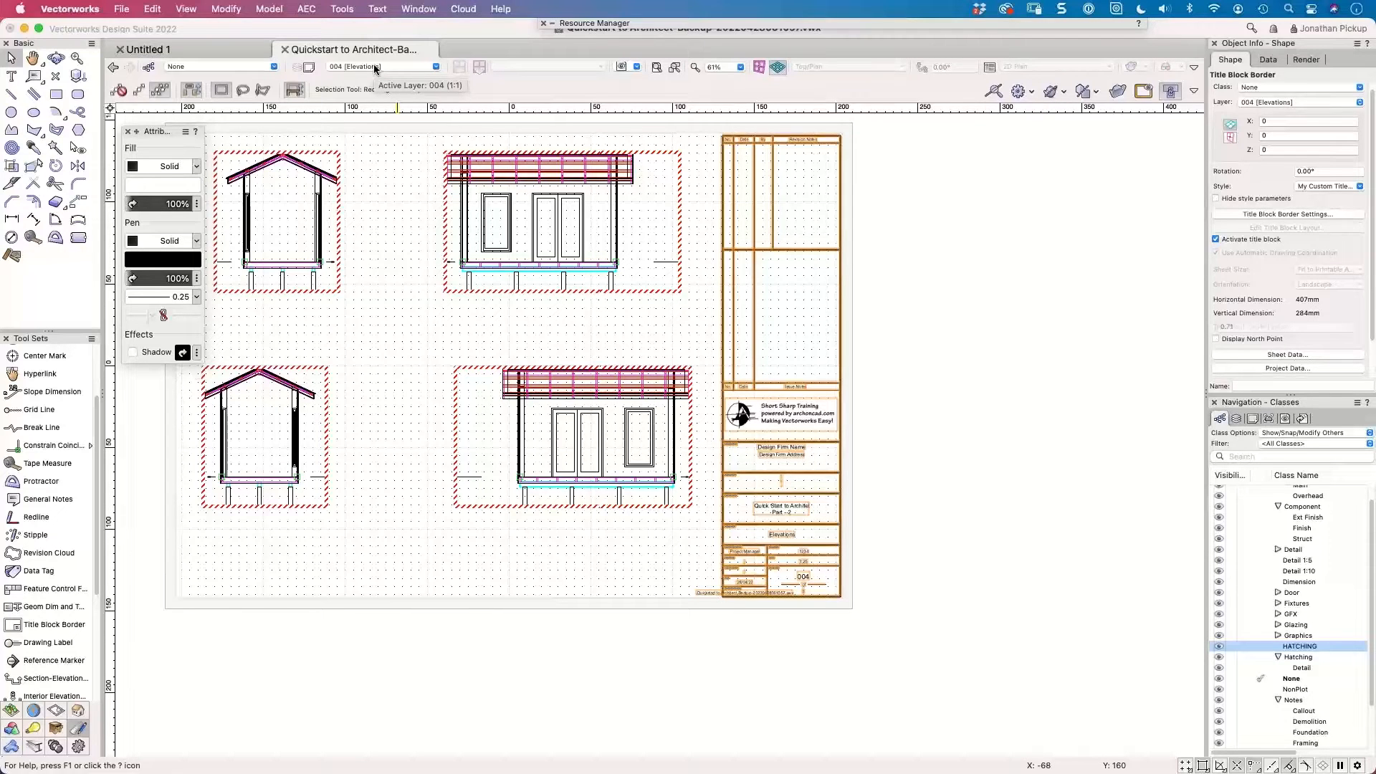
{"action": "key", "text": "super+Up"}
{"action": "key", "text": "super+Up"}
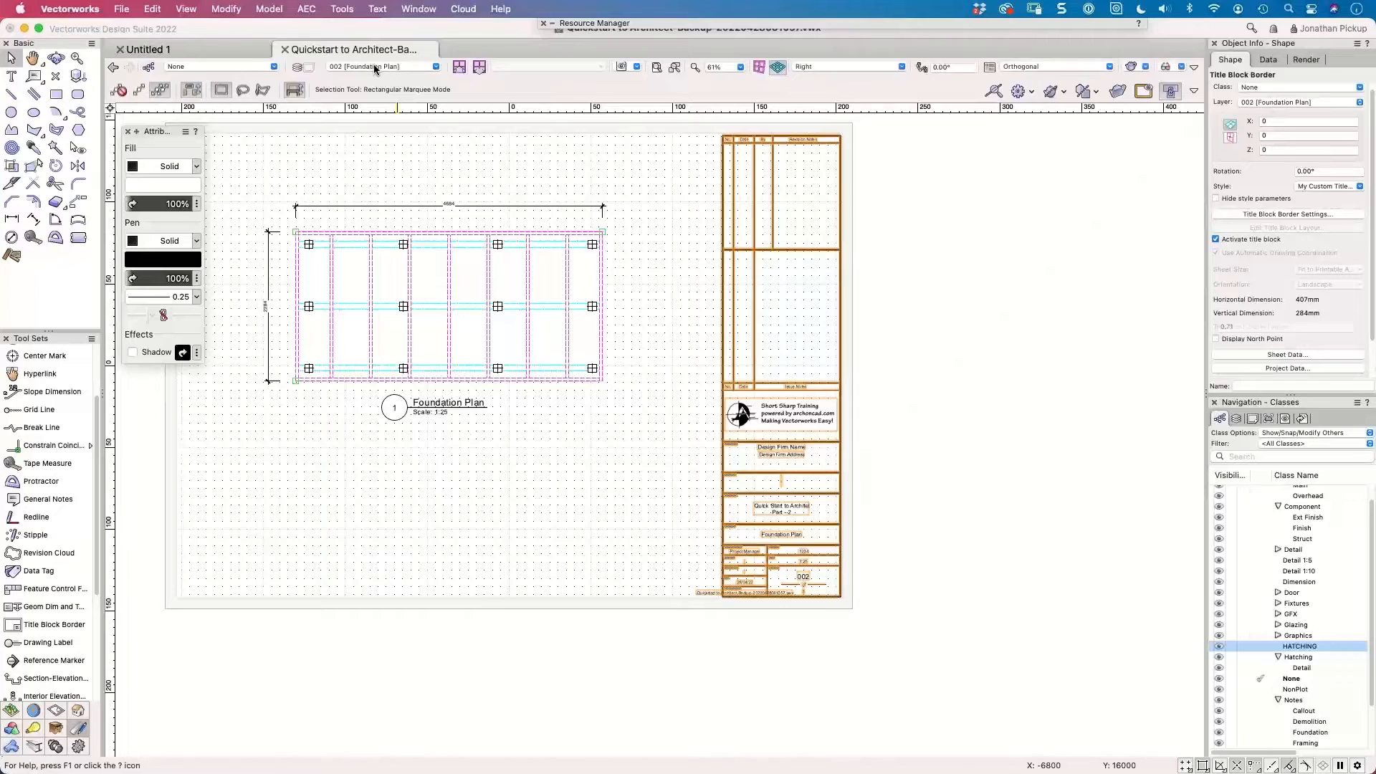
{"action": "key", "text": "super+Down"}
{"action": "key", "text": "super+Down"}
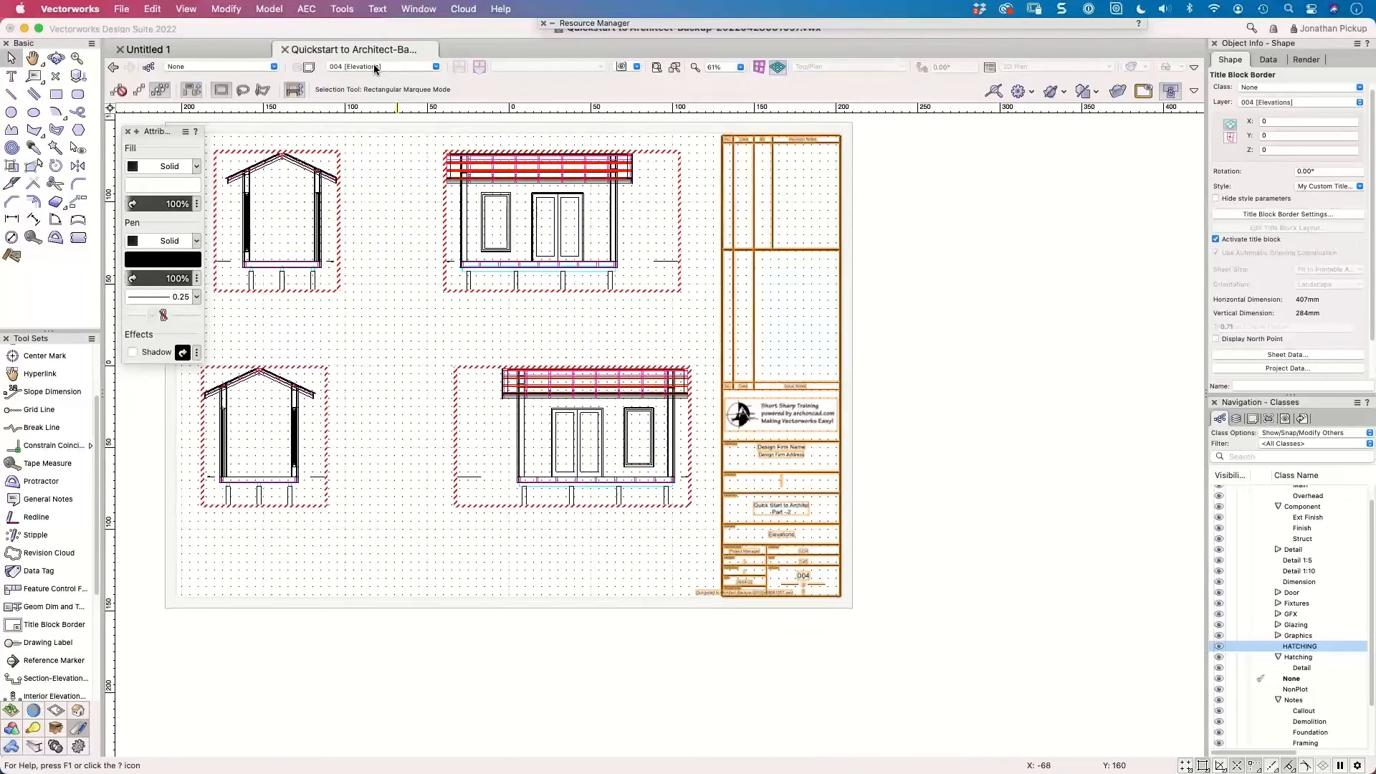
Select all four elevation viewports on the sheet and update them.
{"action": "middle_click_drag", "start_coordinate": [367, 112], "coordinate": [490, 171]}
{"action": "left_click", "coordinate": [857, 601], "text": "shift"}
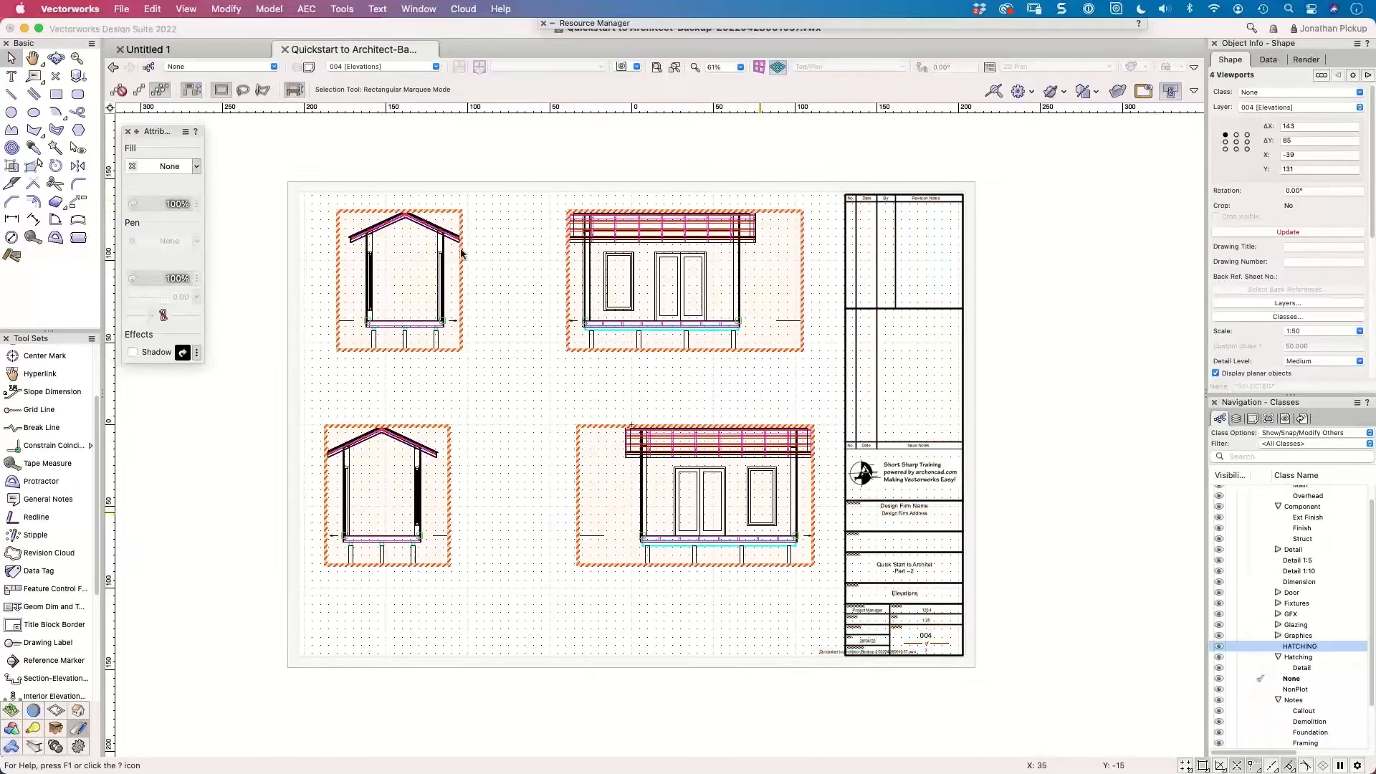
{"action": "left_click", "coordinate": [149, 10]}
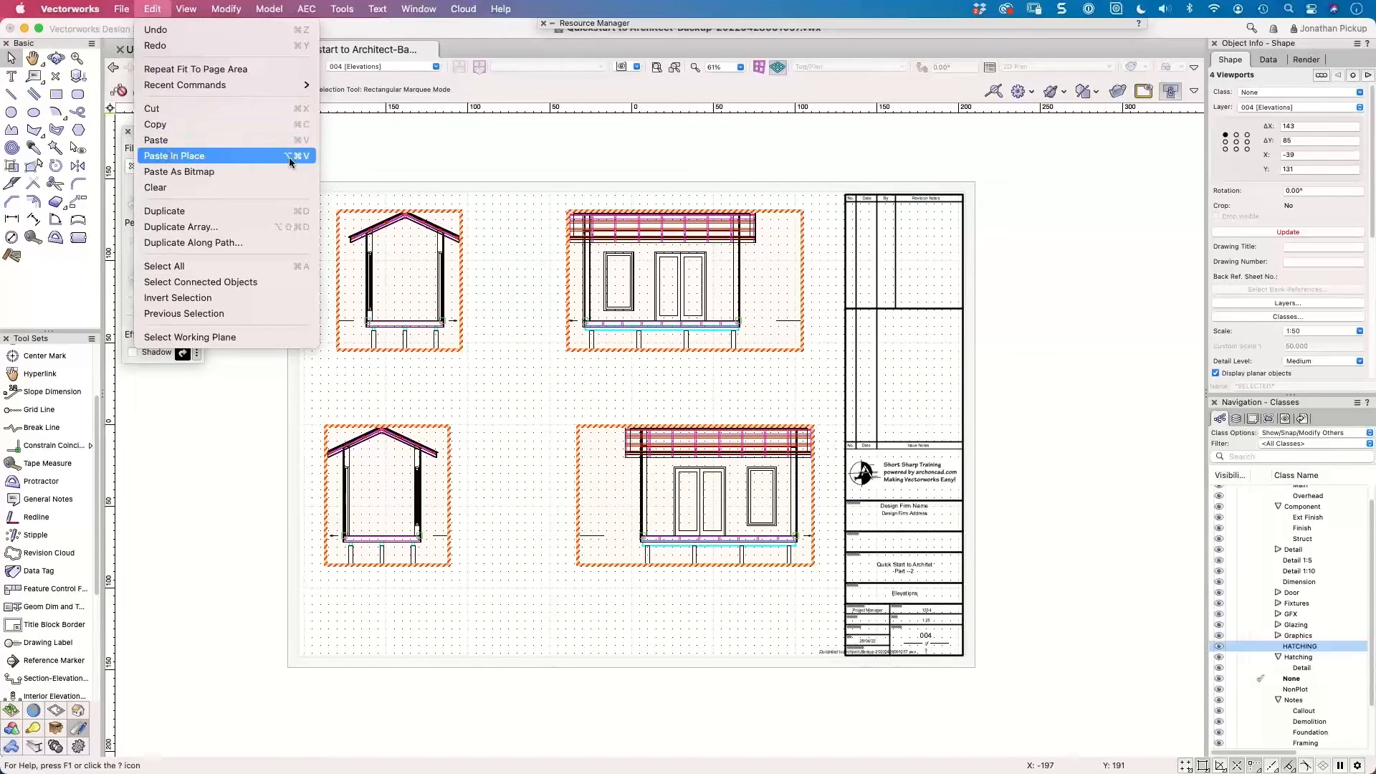
{"action": "left_click", "coordinate": [489, 155]}
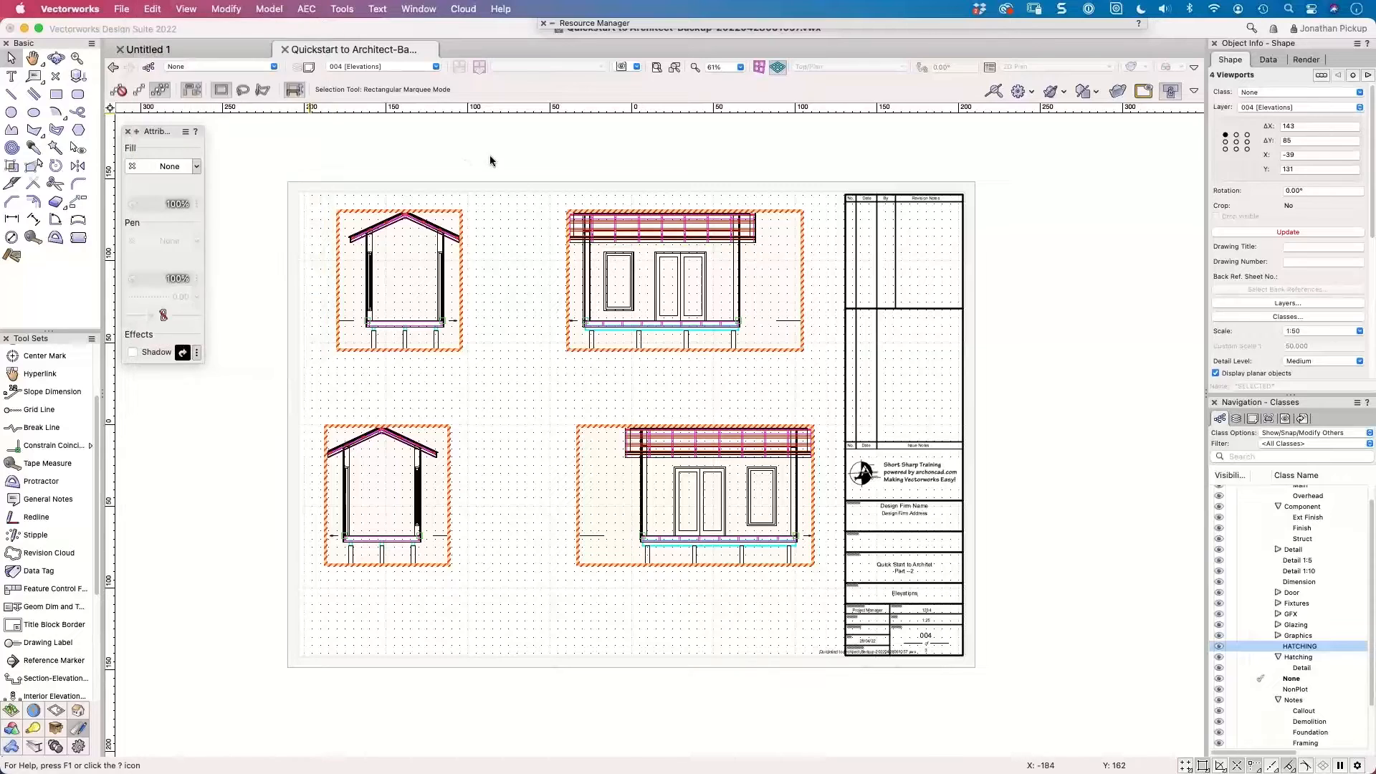
{"action": "left_click", "coordinate": [1258, 234]}
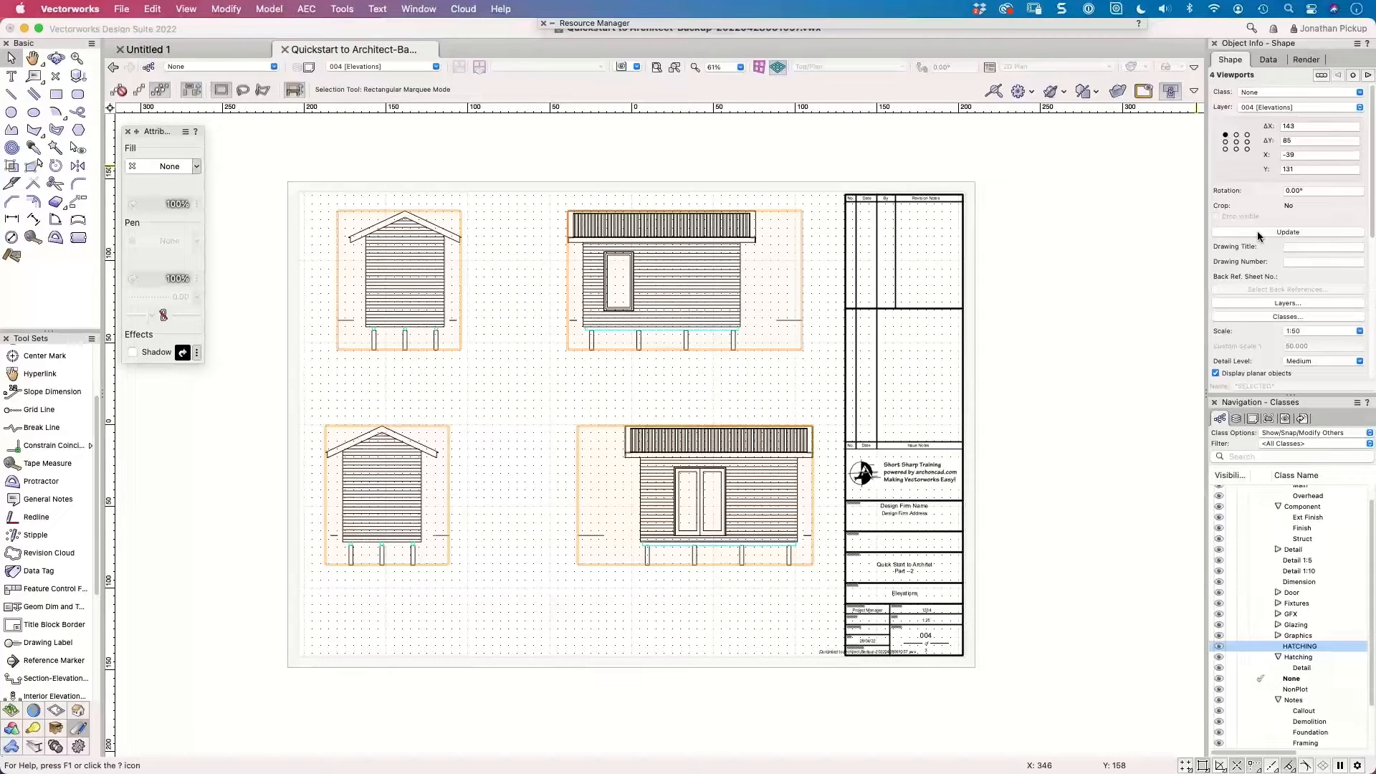
Switch to the Floor-1 design layer in Top/Plan view and hide the class of the plan's dimensions.
{"action": "left_click", "coordinate": [502, 385]}
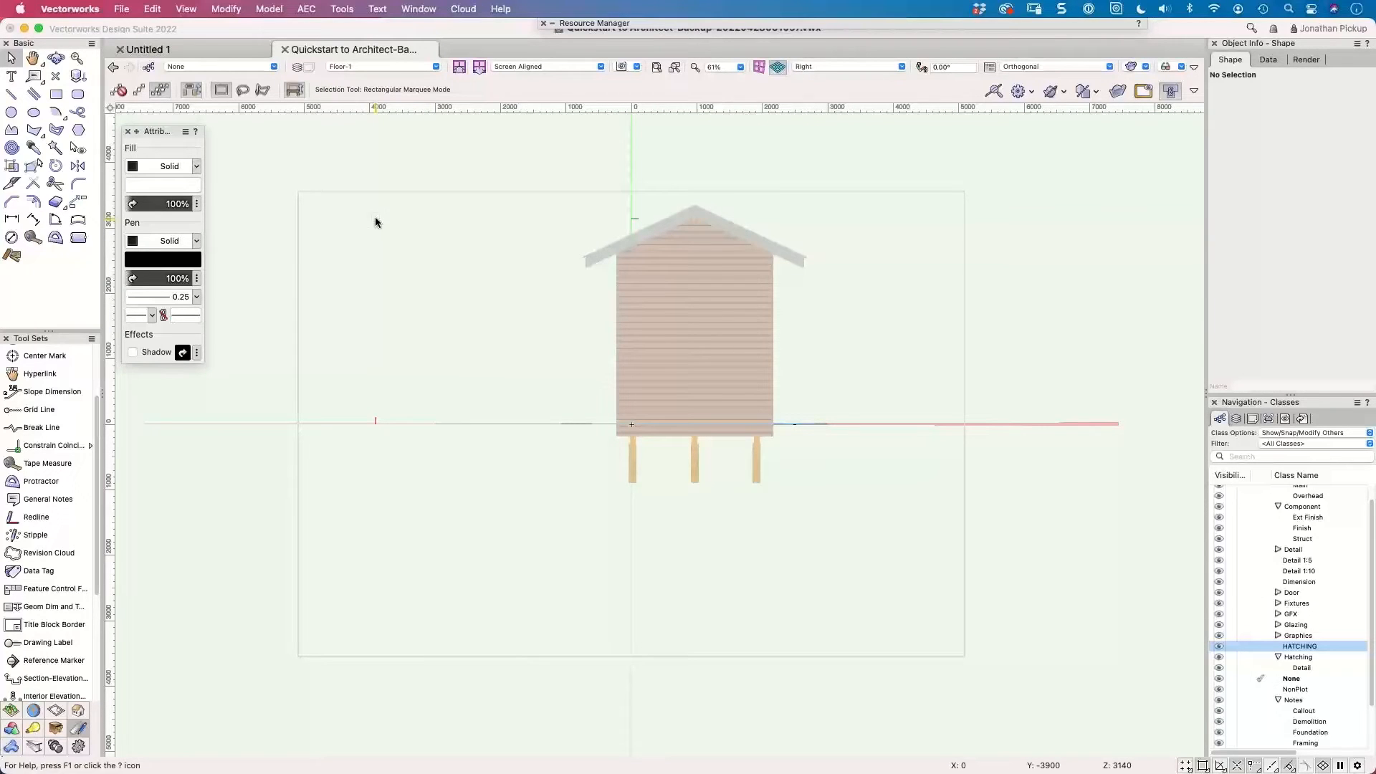
{"action": "key", "text": "super+5"}
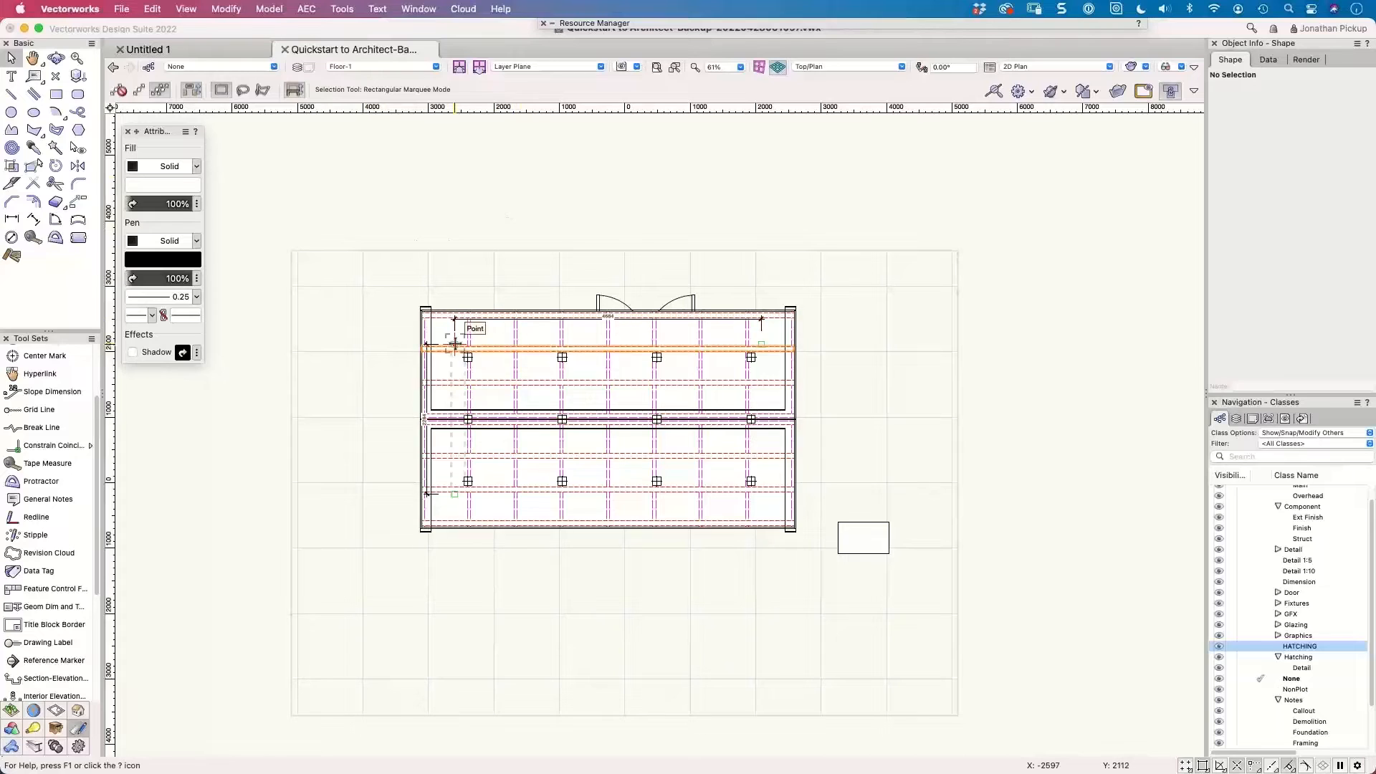
{"action": "key", "text": "shift+v"}
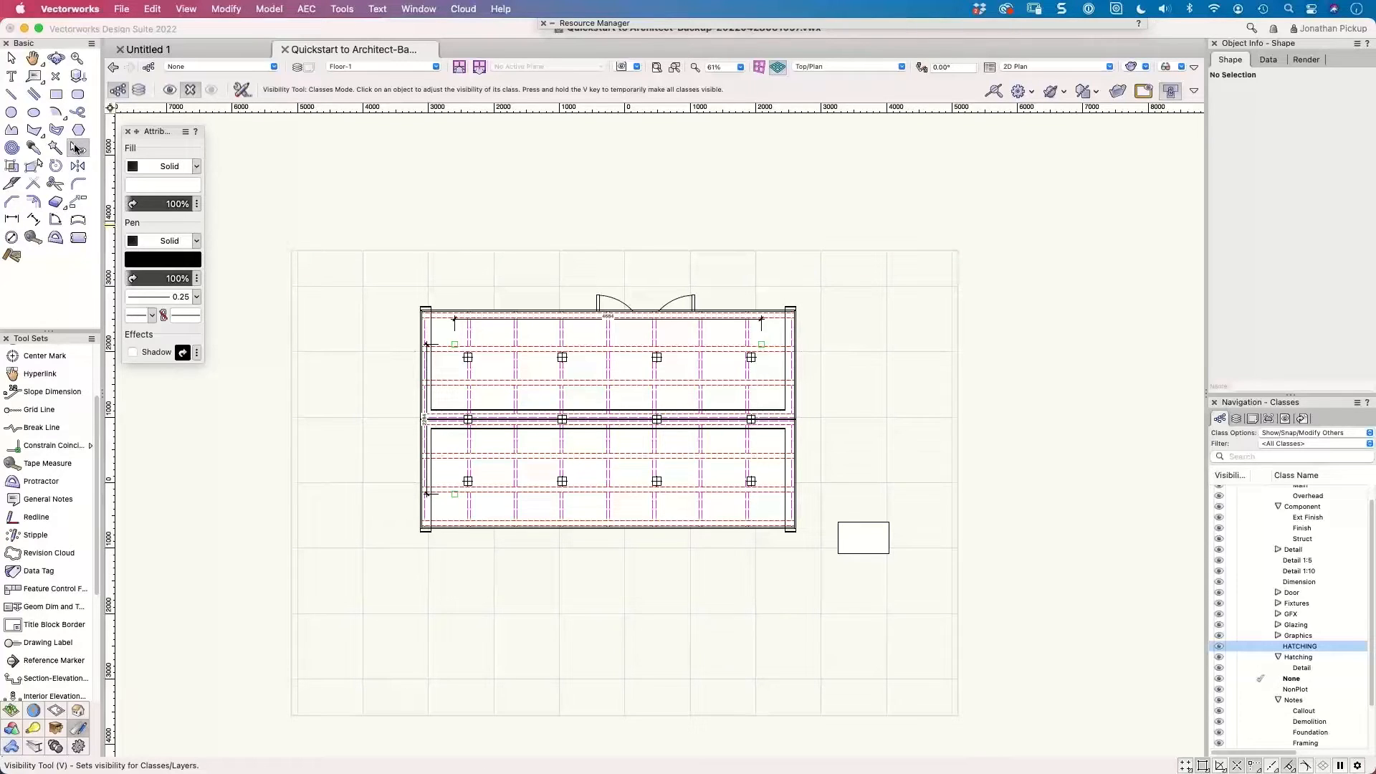
Delete the stray rectangle outside the building's lower right corner.
{"action": "key", "text": "x"}
{"action": "left_click", "coordinate": [864, 552]}
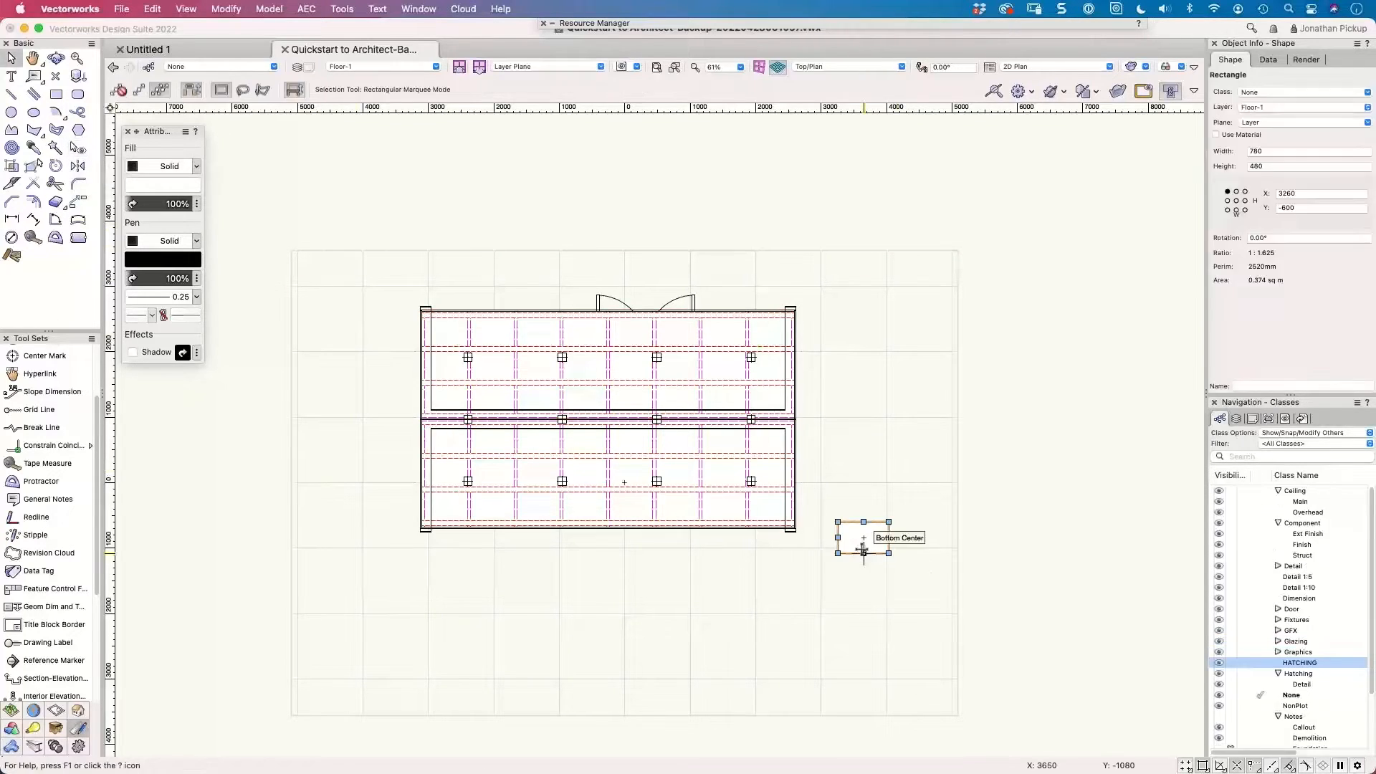
{"action": "key", "text": "Delete"}
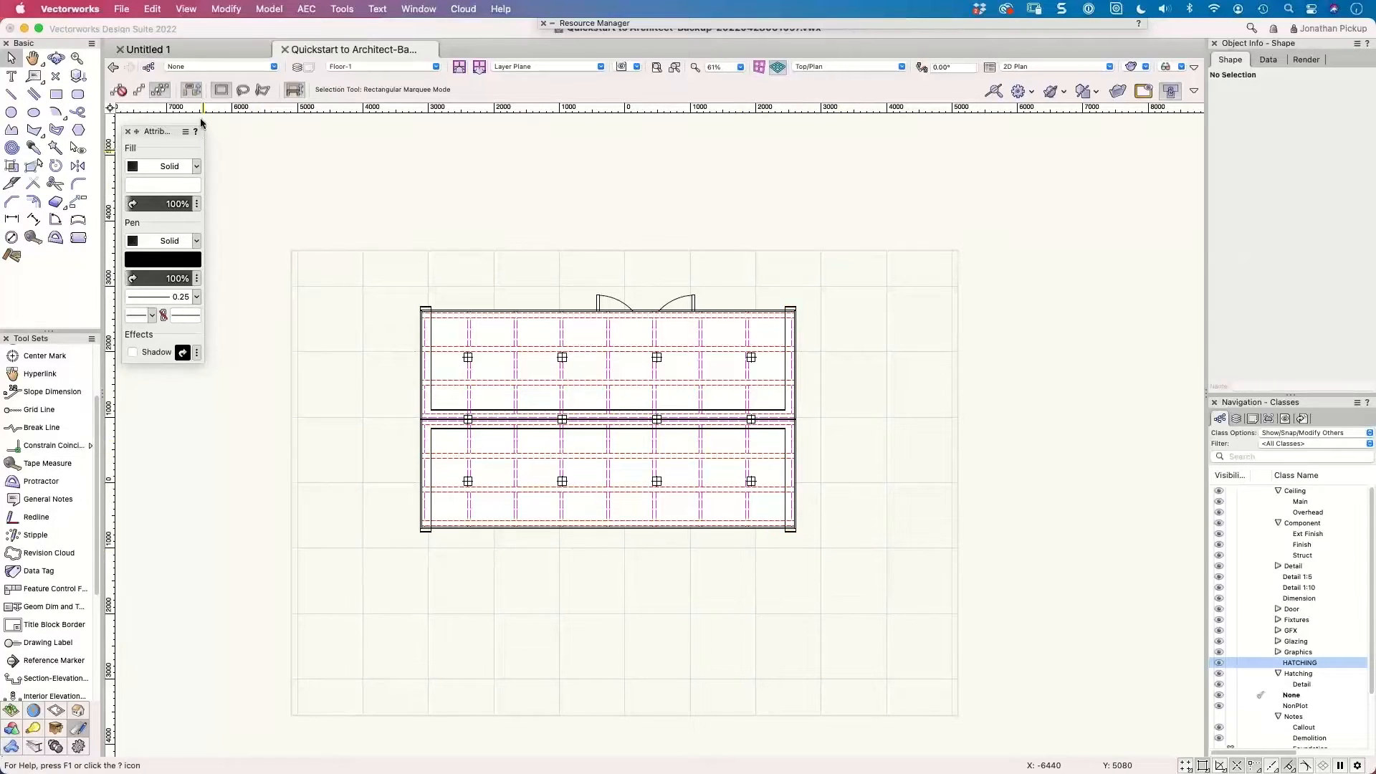
Start a section viewport with a vertical section line across the building through the double doors, looking toward the plan's left side.
{"action": "left_click", "coordinate": [185, 12]}
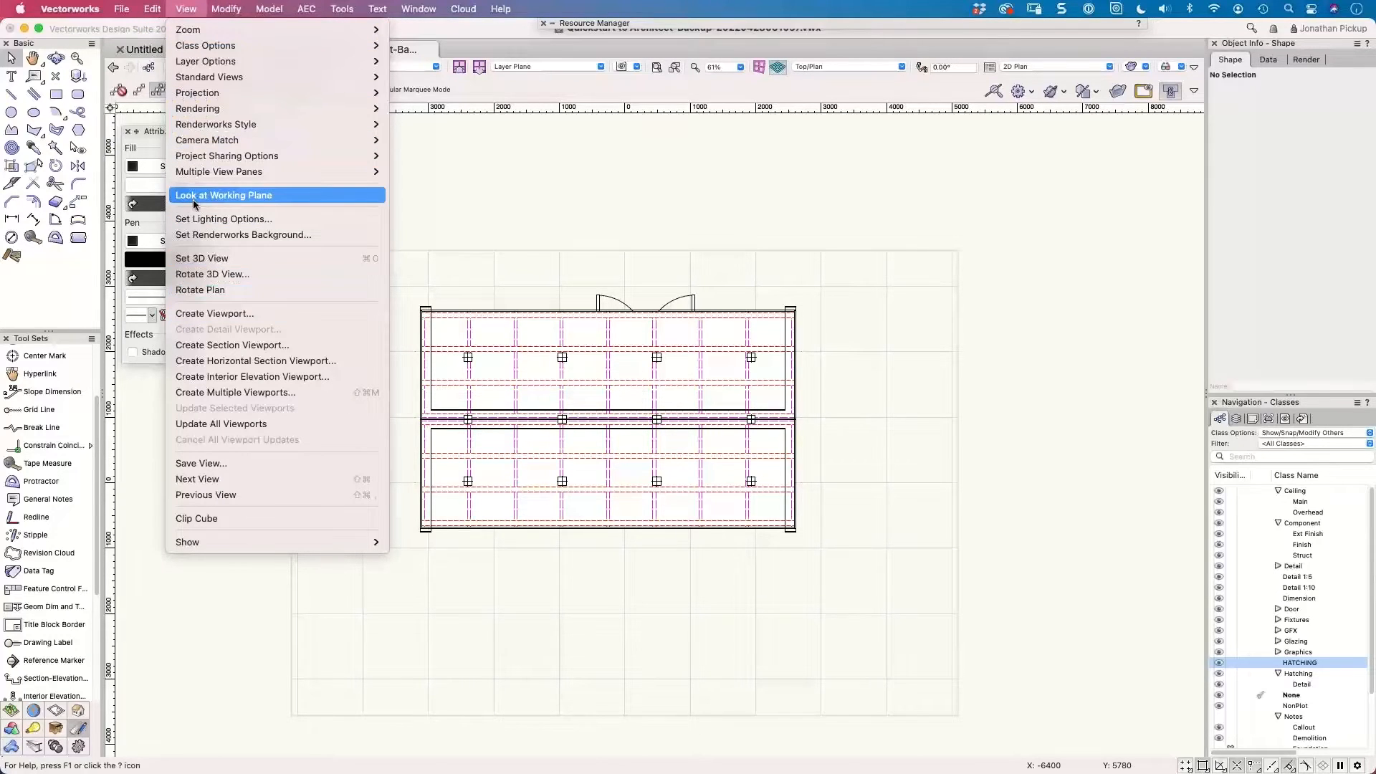
{"action": "left_click", "coordinate": [206, 345]}
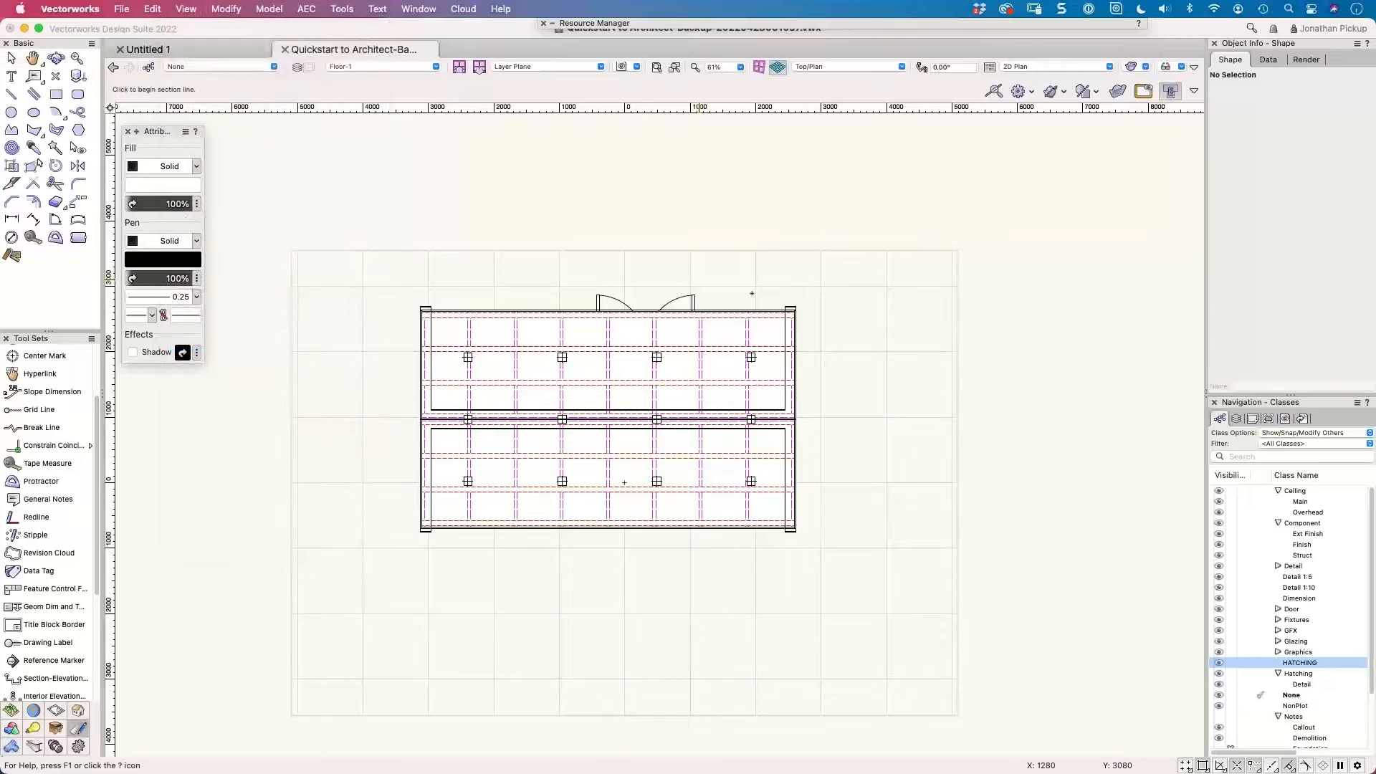
{"action": "left_click", "coordinate": [639, 285]}
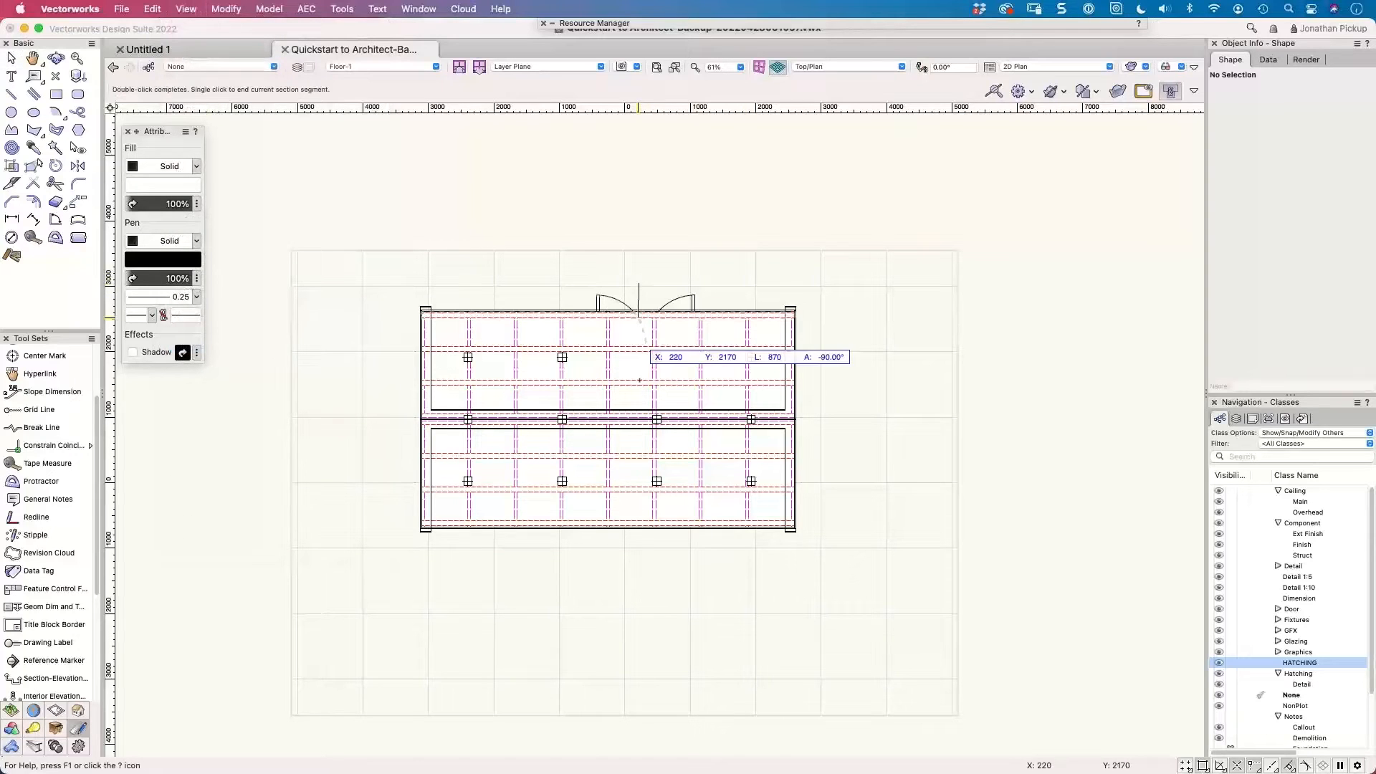
{"action": "double_click", "coordinate": [638, 572]}
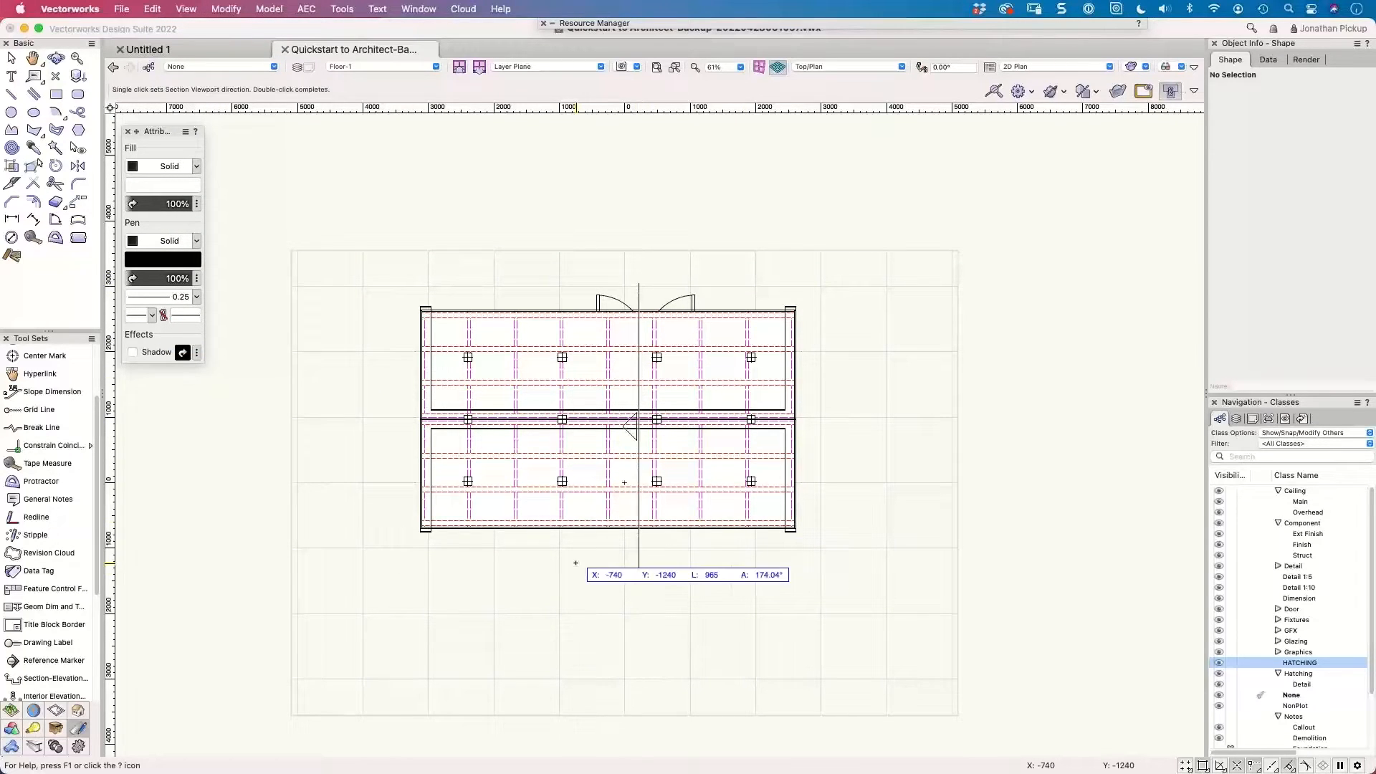
{"action": "left_click", "coordinate": [575, 561]}
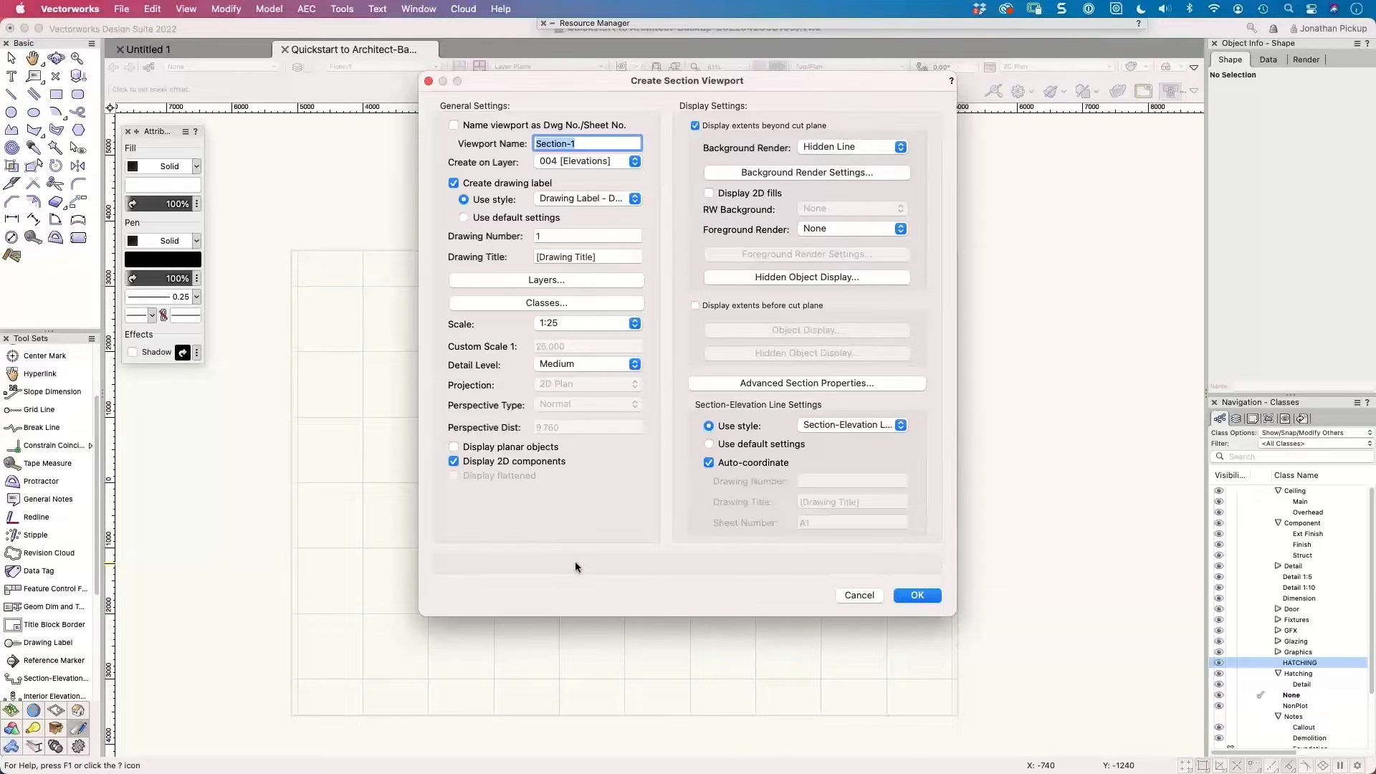
Name the section viewport Section A-A and copy that name.
{"action": "left_click", "coordinate": [594, 143]}
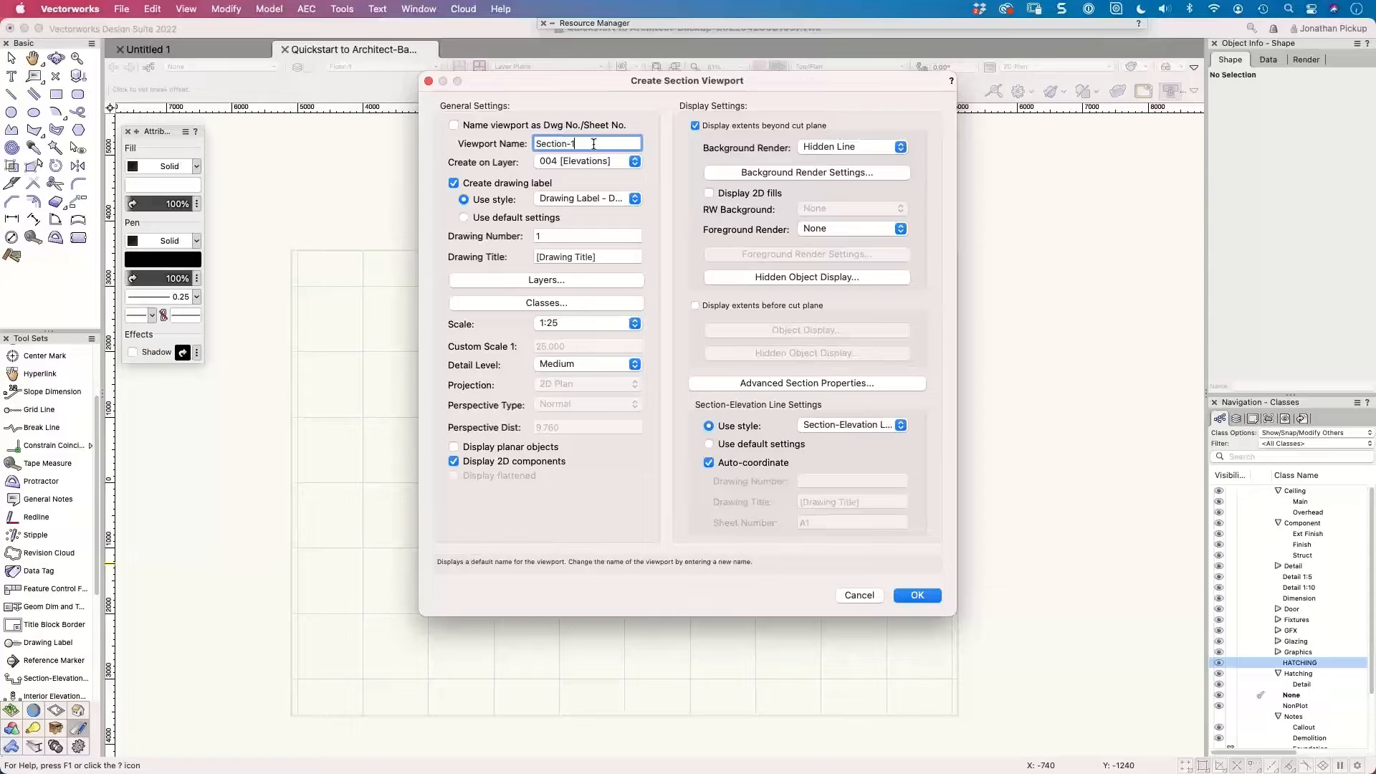
{"action": "key", "text": "BackSpace"}
{"action": "key", "text": "BackSpace"}
{"action": "type", "text": "A-A"}
{"action": "left_click_drag", "start_coordinate": [594, 143], "coordinate": [493, 143]}
{"action": "key", "text": "super+c"}
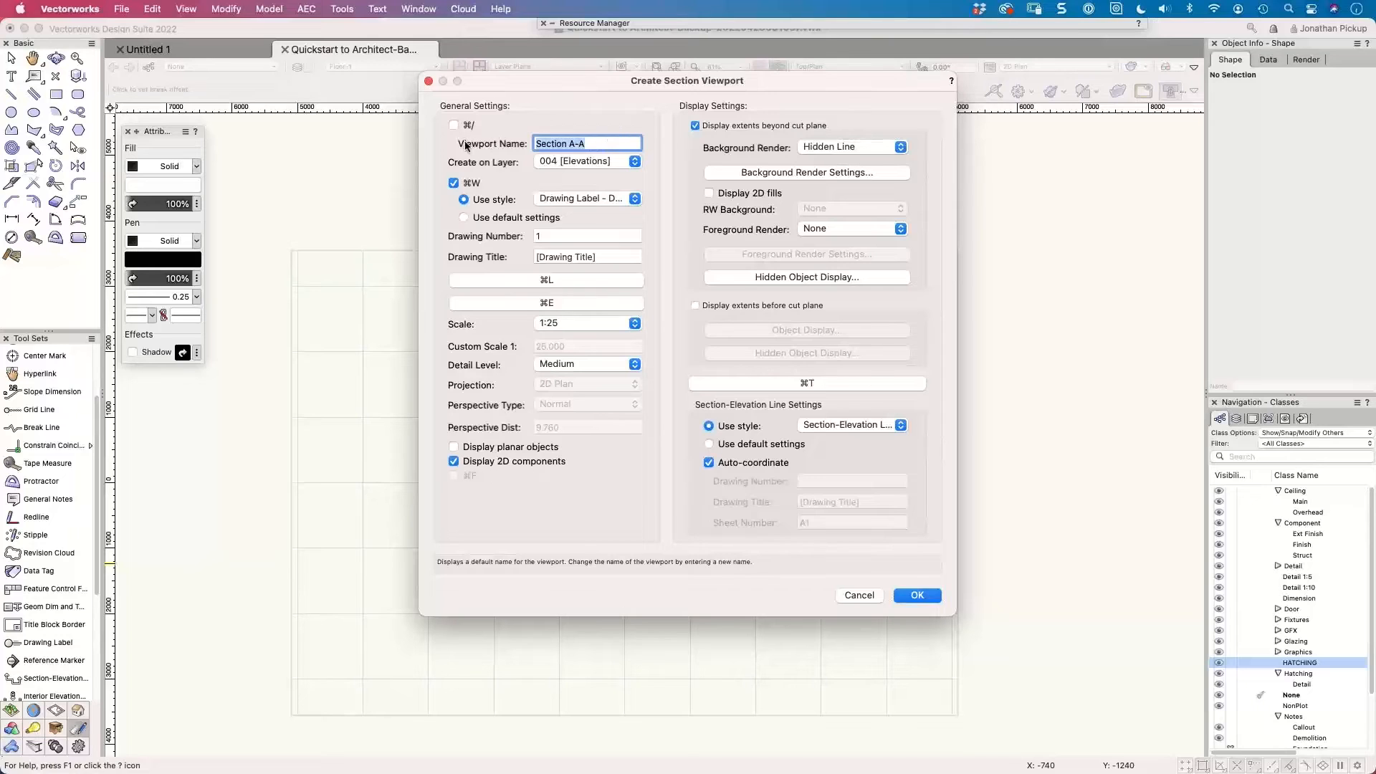
Place the section viewport on a new sheet layer numbered 005 and titled Section.
{"action": "left_click", "coordinate": [556, 164]}
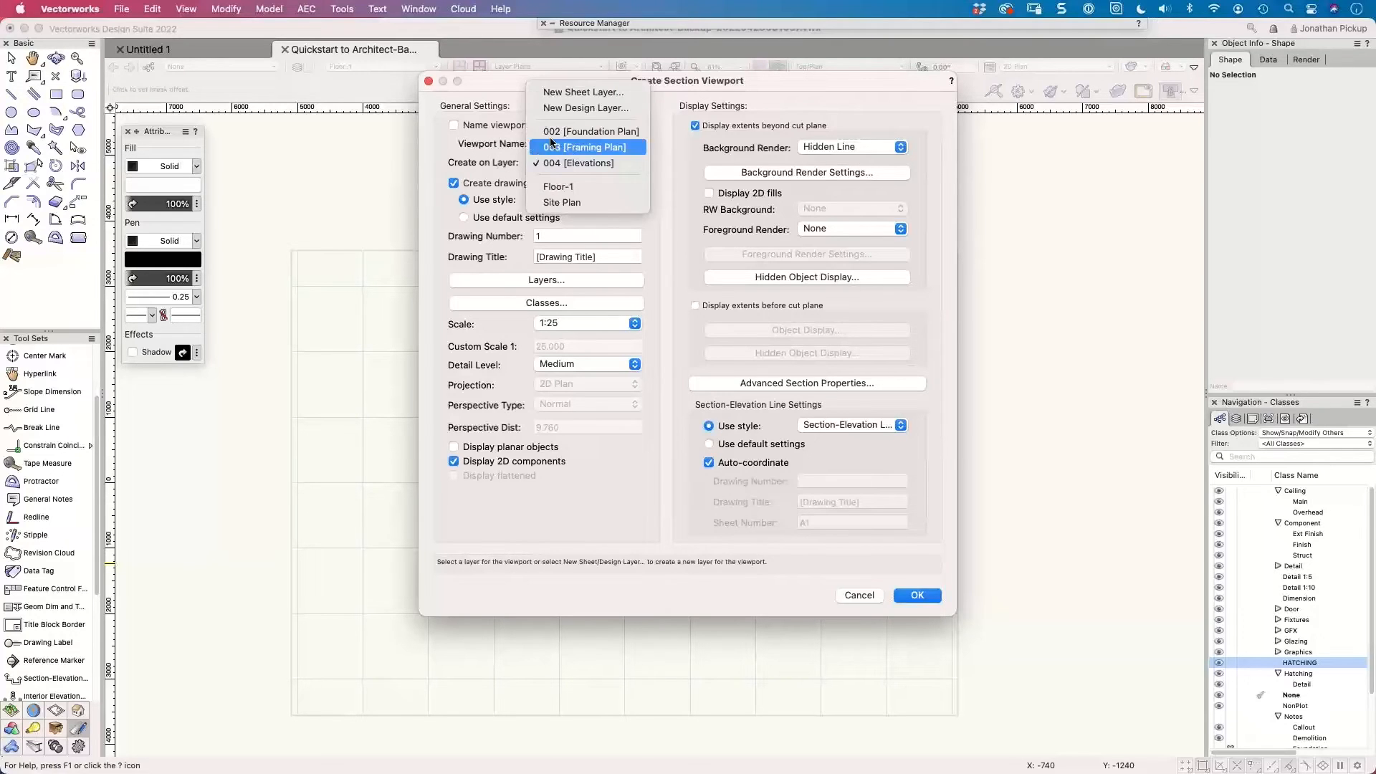
{"action": "left_click", "coordinate": [550, 93]}
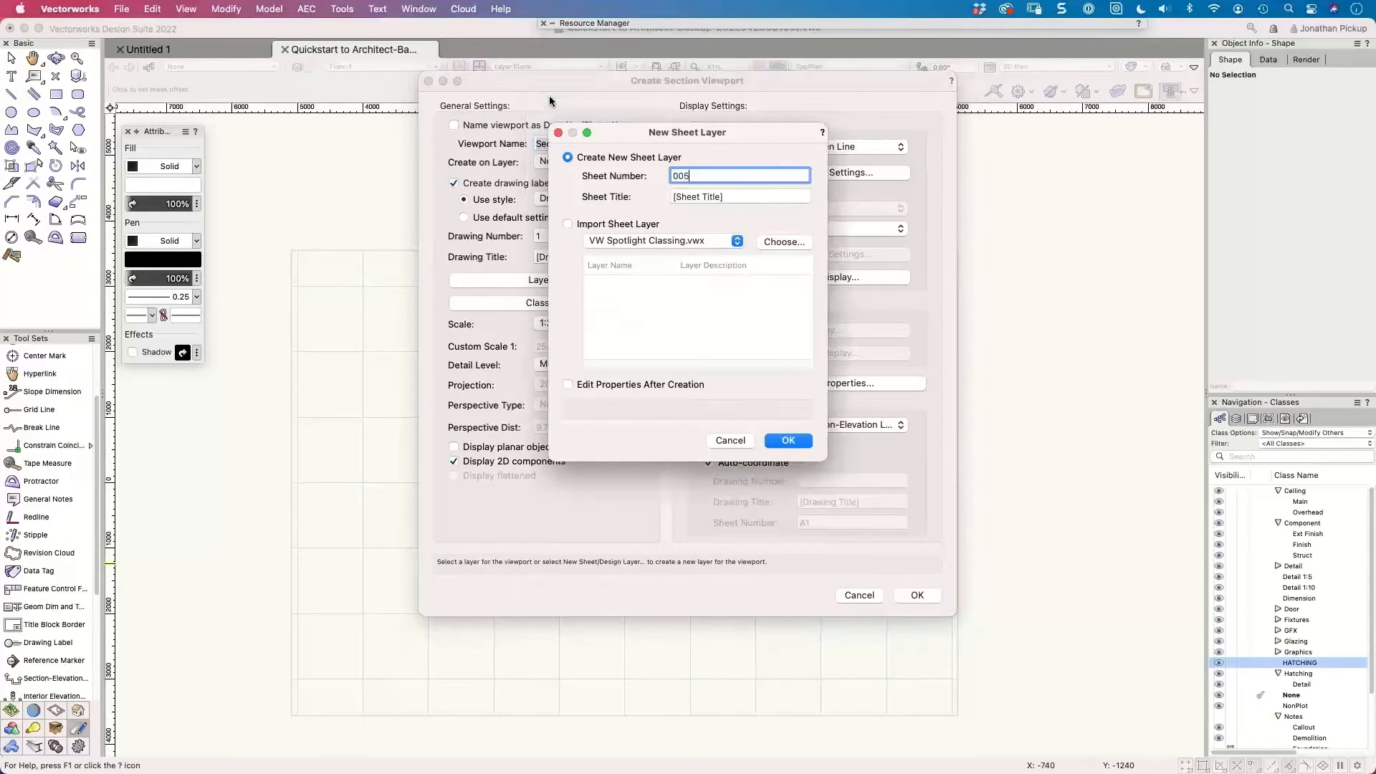
{"action": "key", "text": "Tab"}
{"action": "type", "text": "Se"}
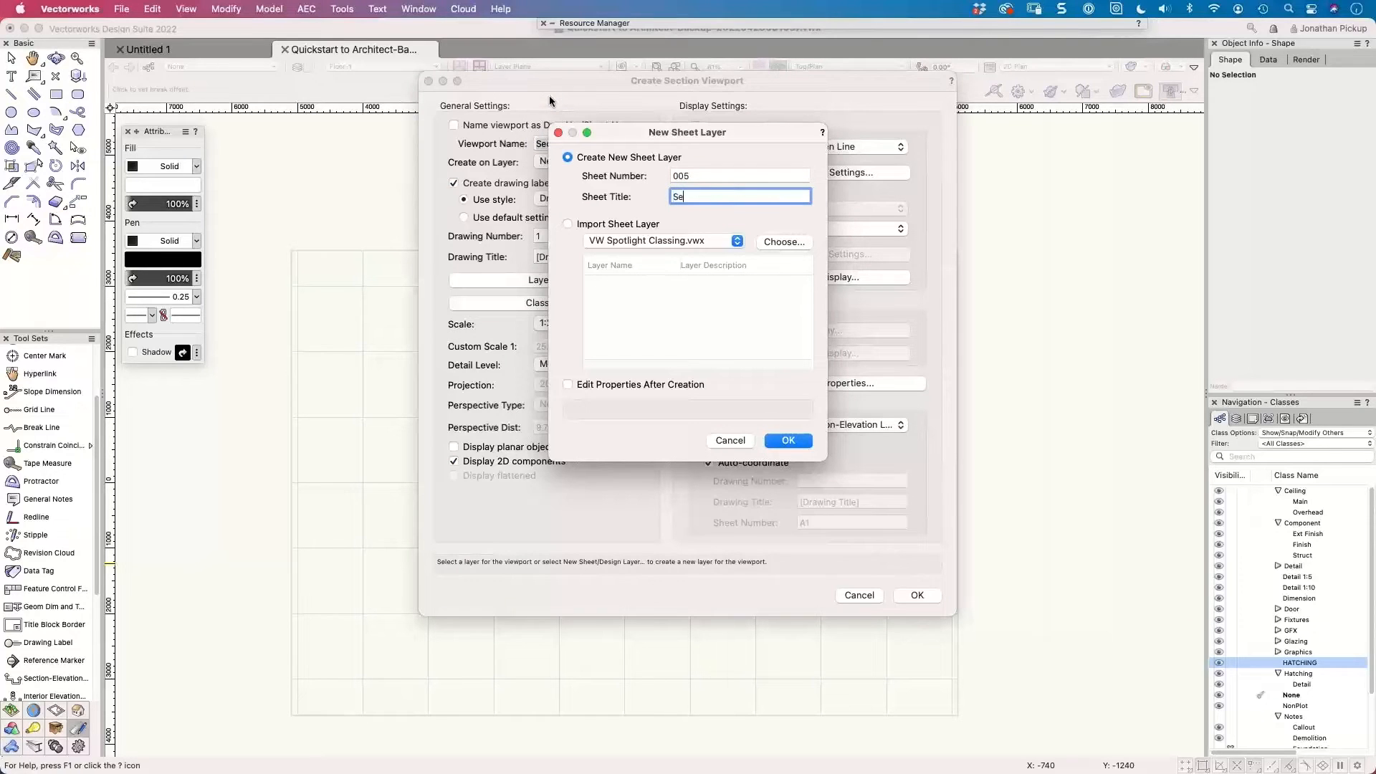
{"action": "type", "text": "ction"}
{"action": "key", "text": "Tab"}
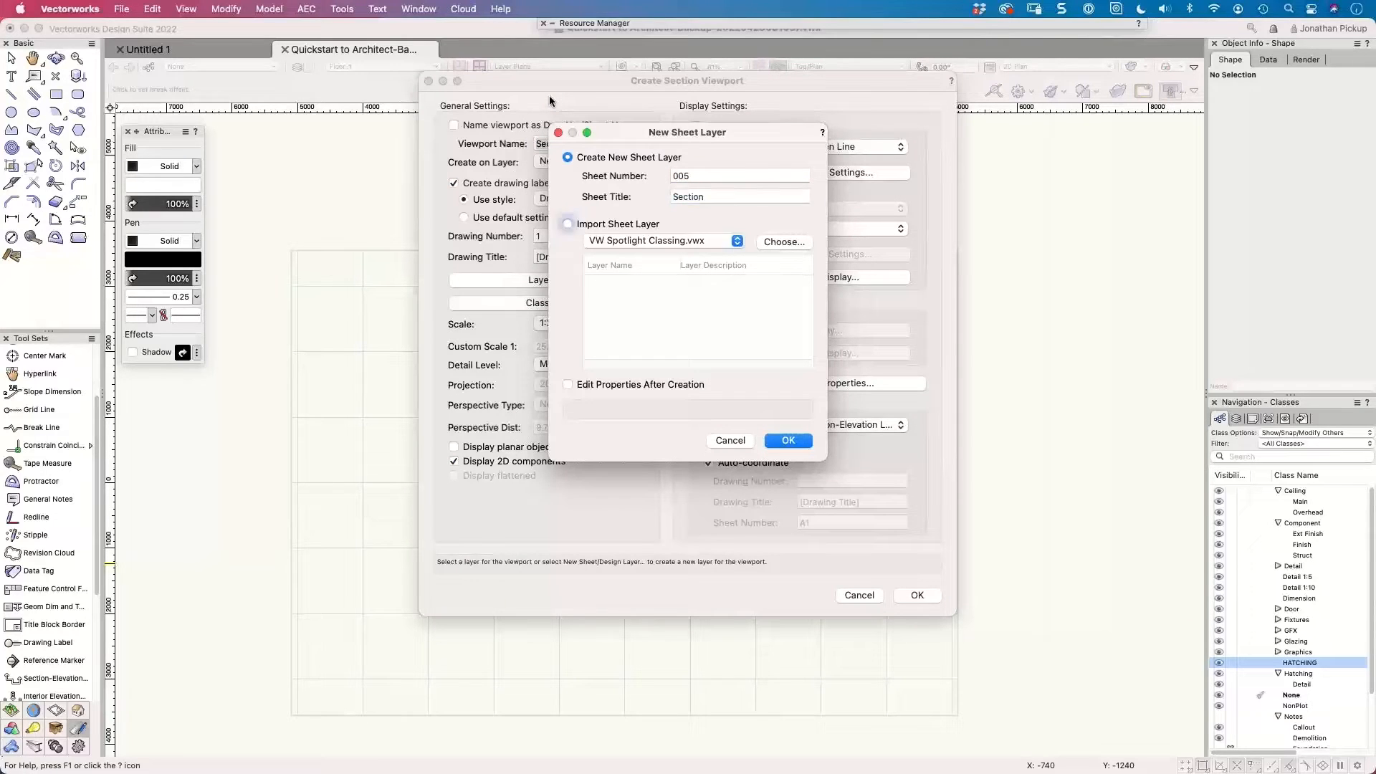
{"action": "left_click", "coordinate": [790, 441]}
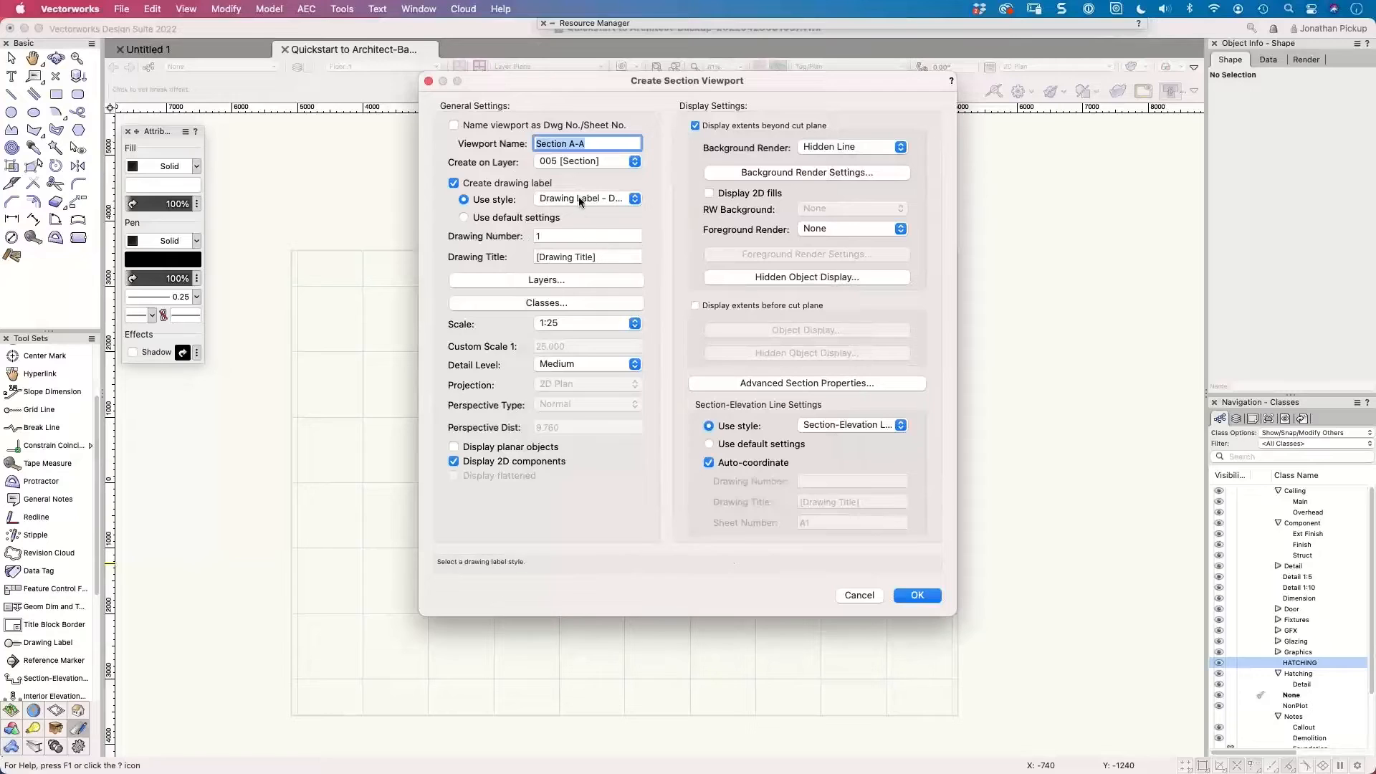
Set the section viewport's drawing title to Section A-A and its scale to 1:20.
{"action": "left_click", "coordinate": [576, 259]}
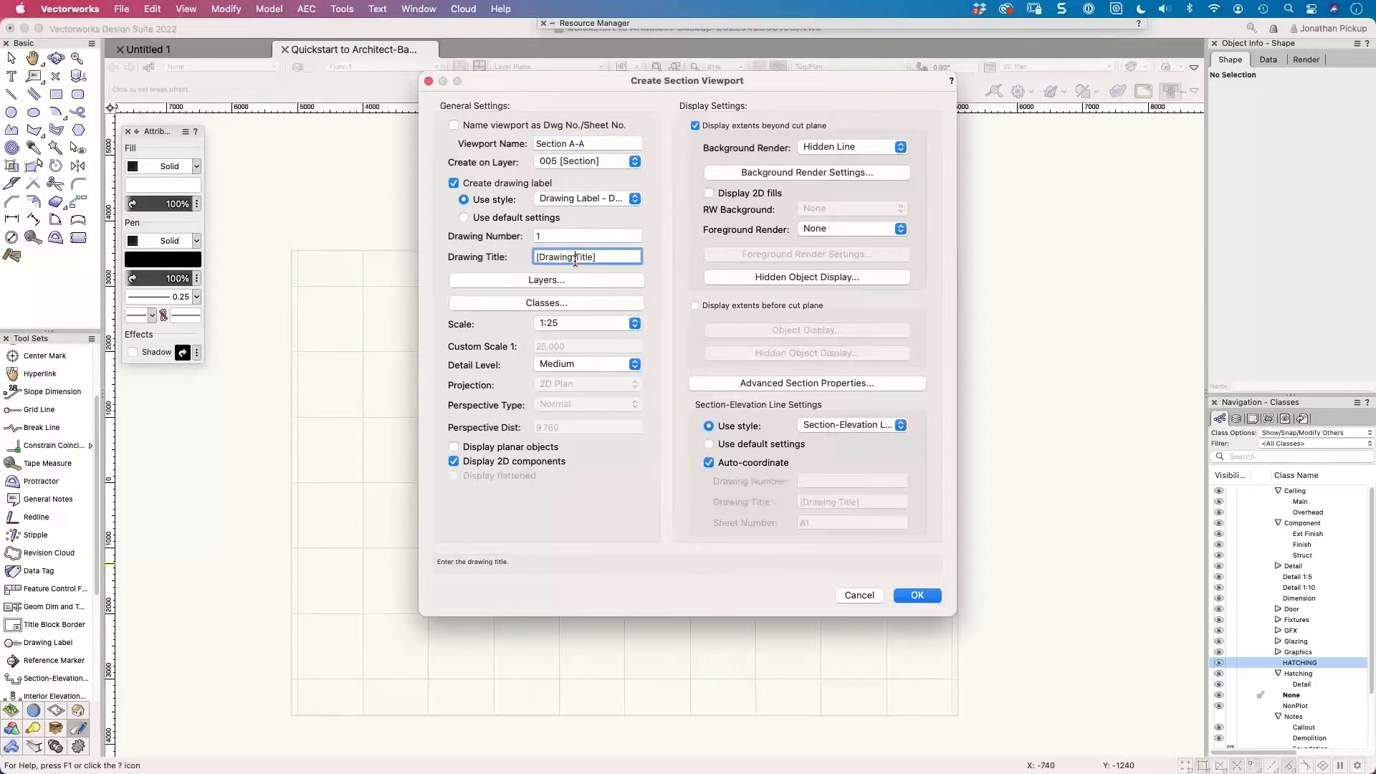
{"action": "left_click_drag", "start_coordinate": [634, 260], "coordinate": [507, 247]}
{"action": "key", "text": "super+v"}
{"action": "left_click", "coordinate": [582, 322]}
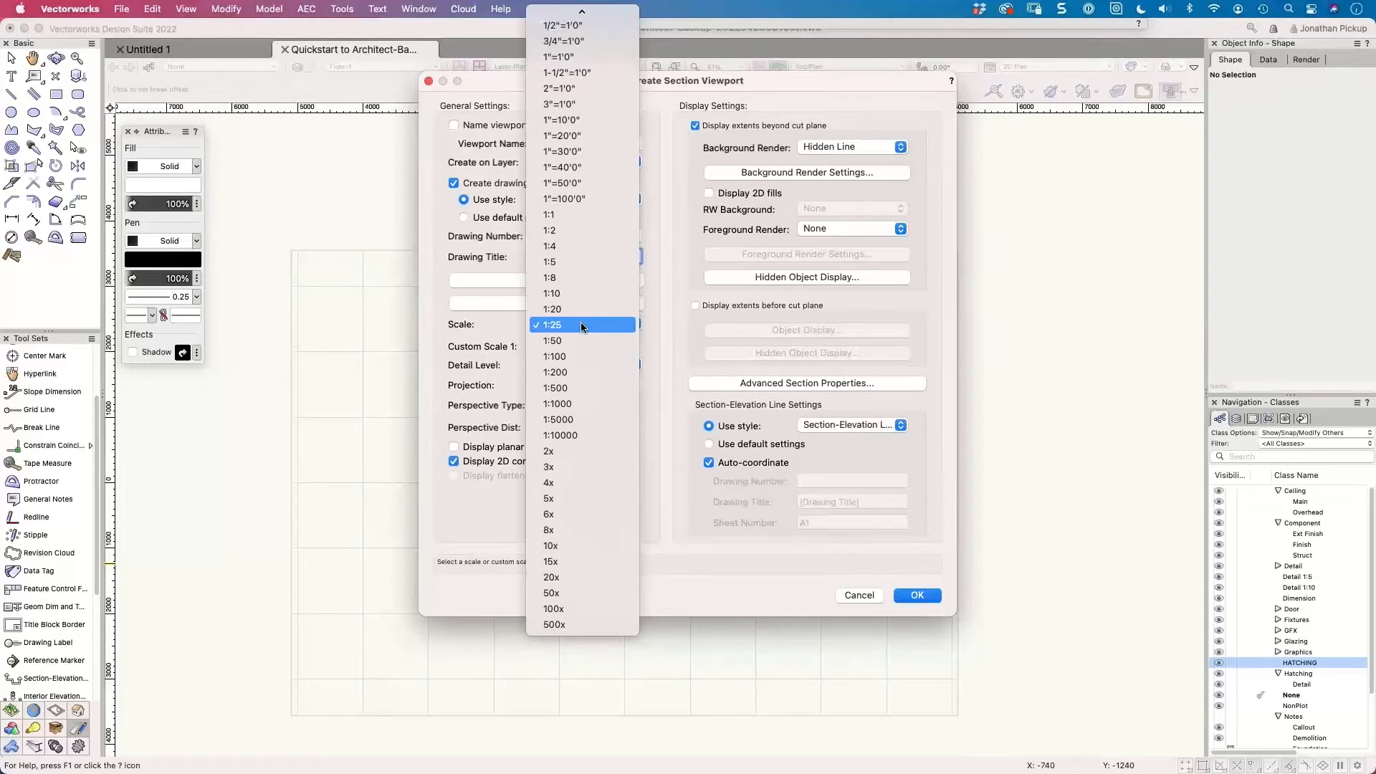
{"action": "left_click", "coordinate": [581, 325]}
{"action": "left_click", "coordinate": [582, 324]}
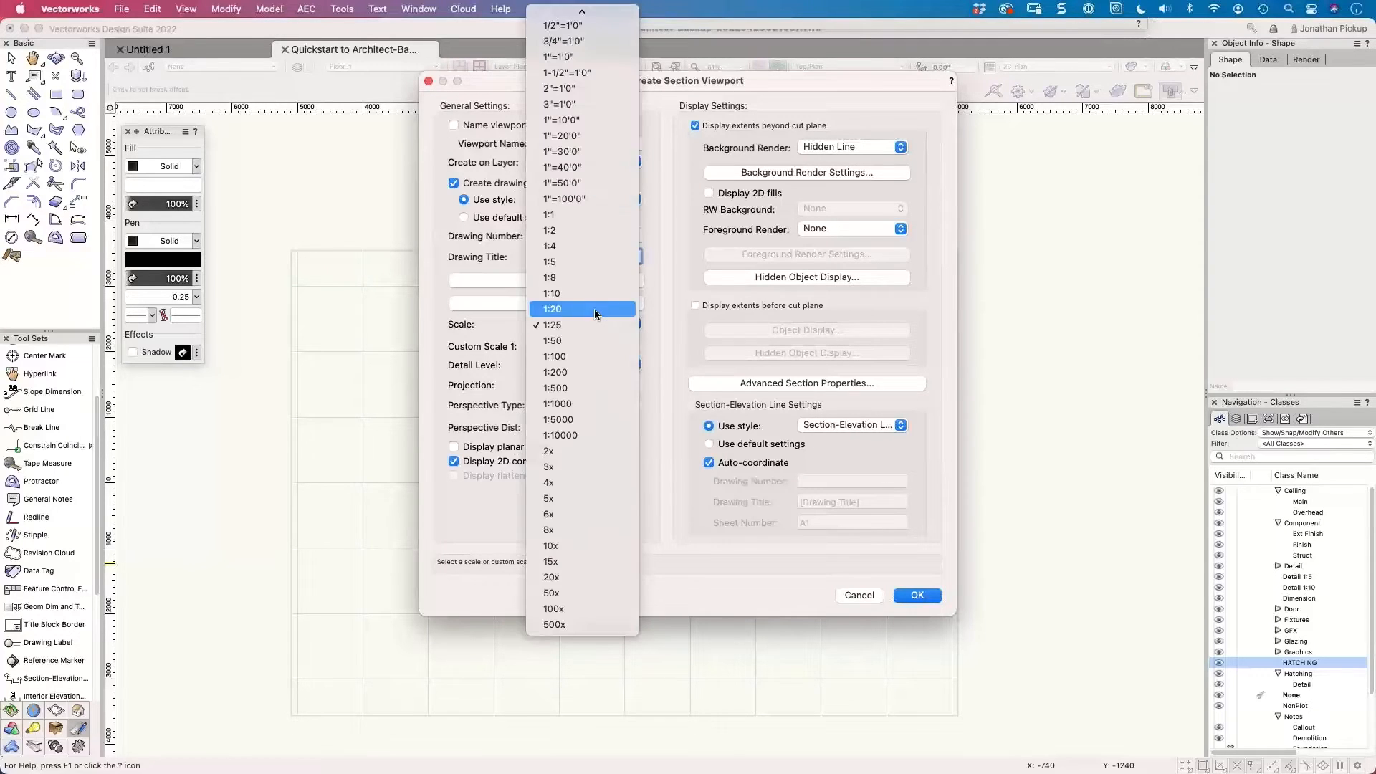
{"action": "left_click", "coordinate": [595, 308]}
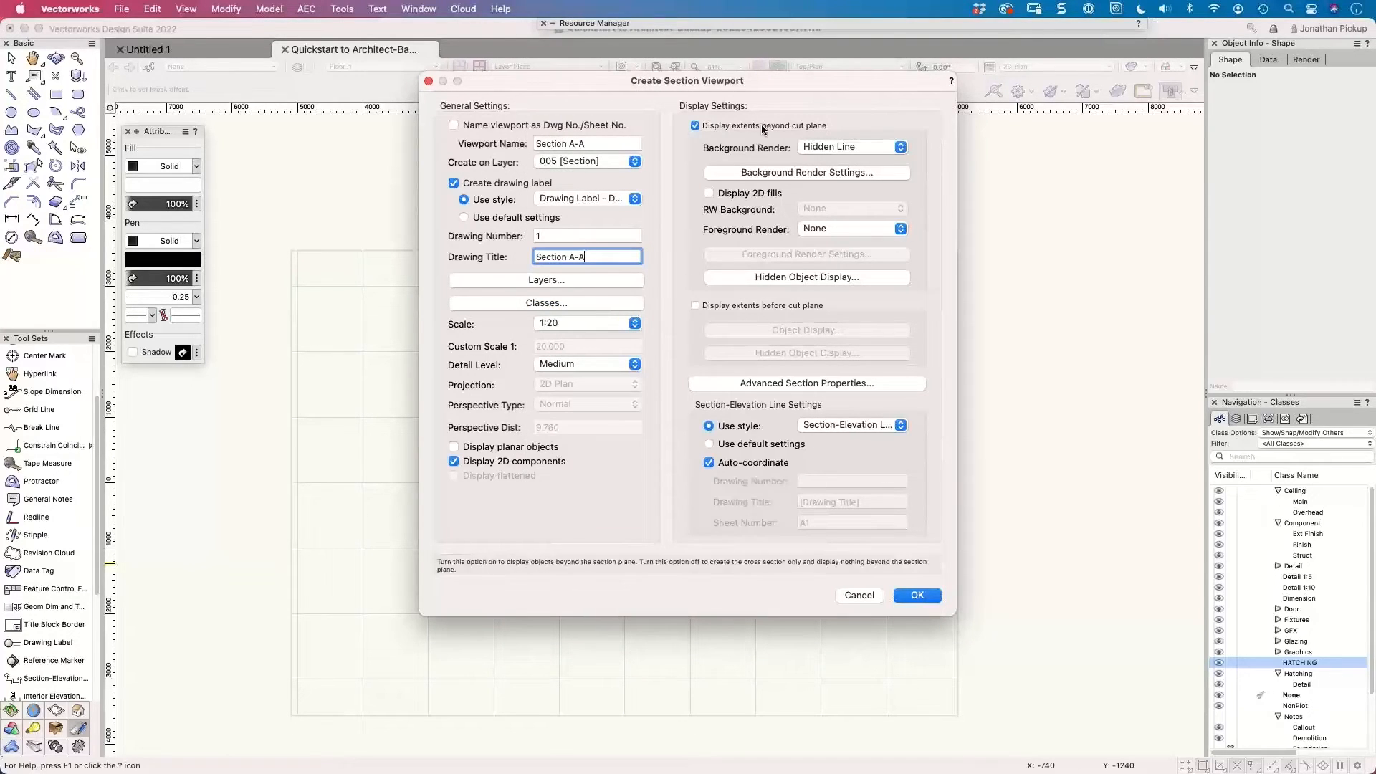
Keep Hidden Line as the section viewport's background render and create the viewport.
{"action": "left_click", "coordinate": [843, 147]}
{"action": "left_click", "coordinate": [841, 146]}
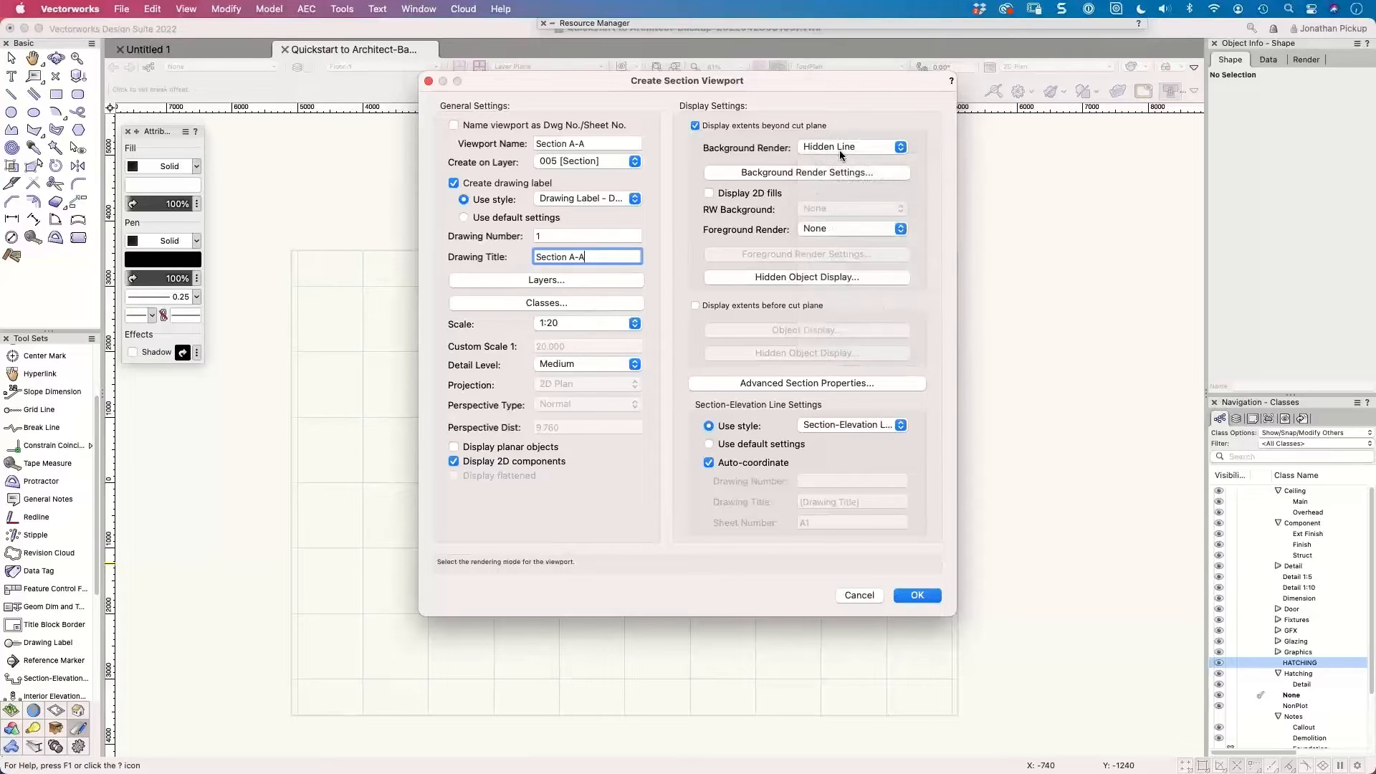
{"action": "left_click", "coordinate": [912, 598]}
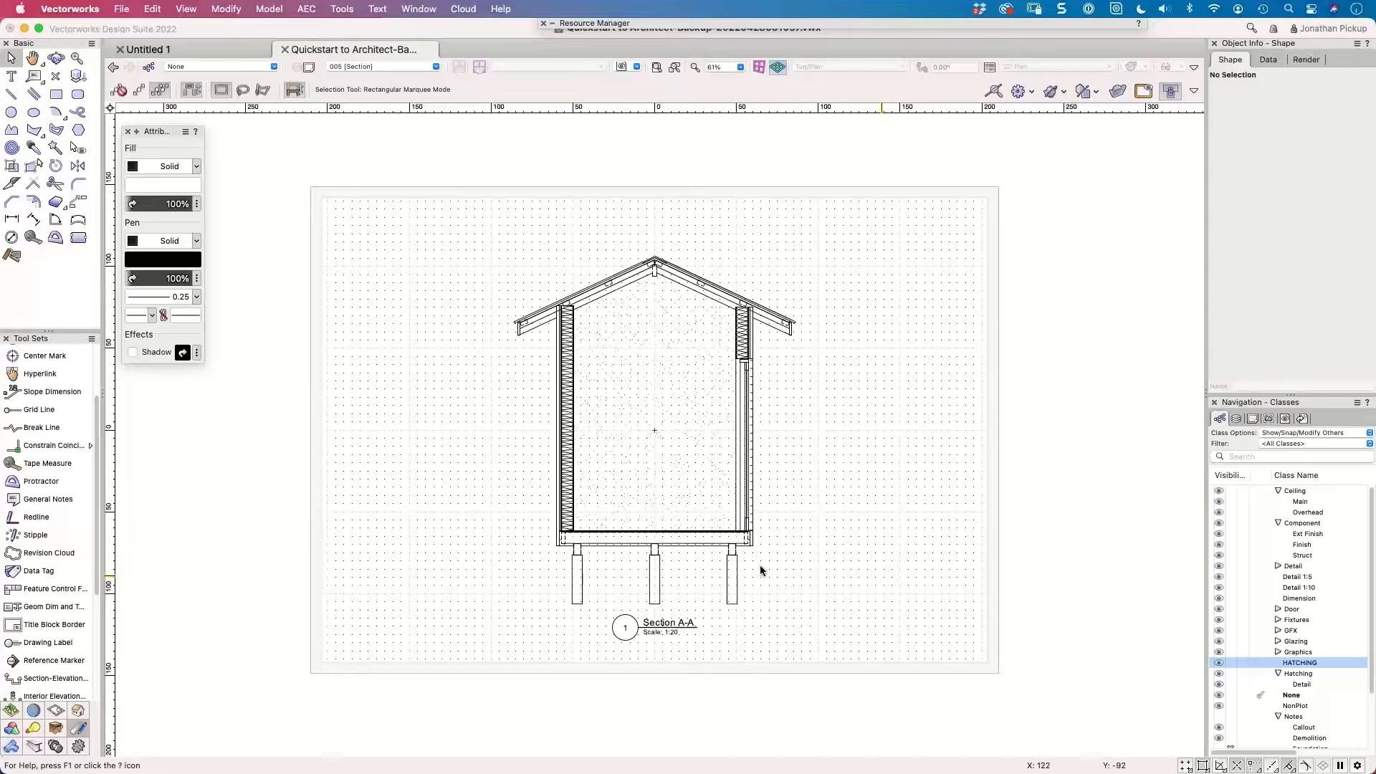
Find the Structural-Floor-Joist class in the Section A-A viewport's class properties and open its graphic attributes for editing.
{"action": "scroll", "coordinate": [582, 561], "scroll_direction": "up", "scroll_amount": 1}
{"action": "scroll", "coordinate": [586, 564], "scroll_direction": "up", "scroll_amount": 1}
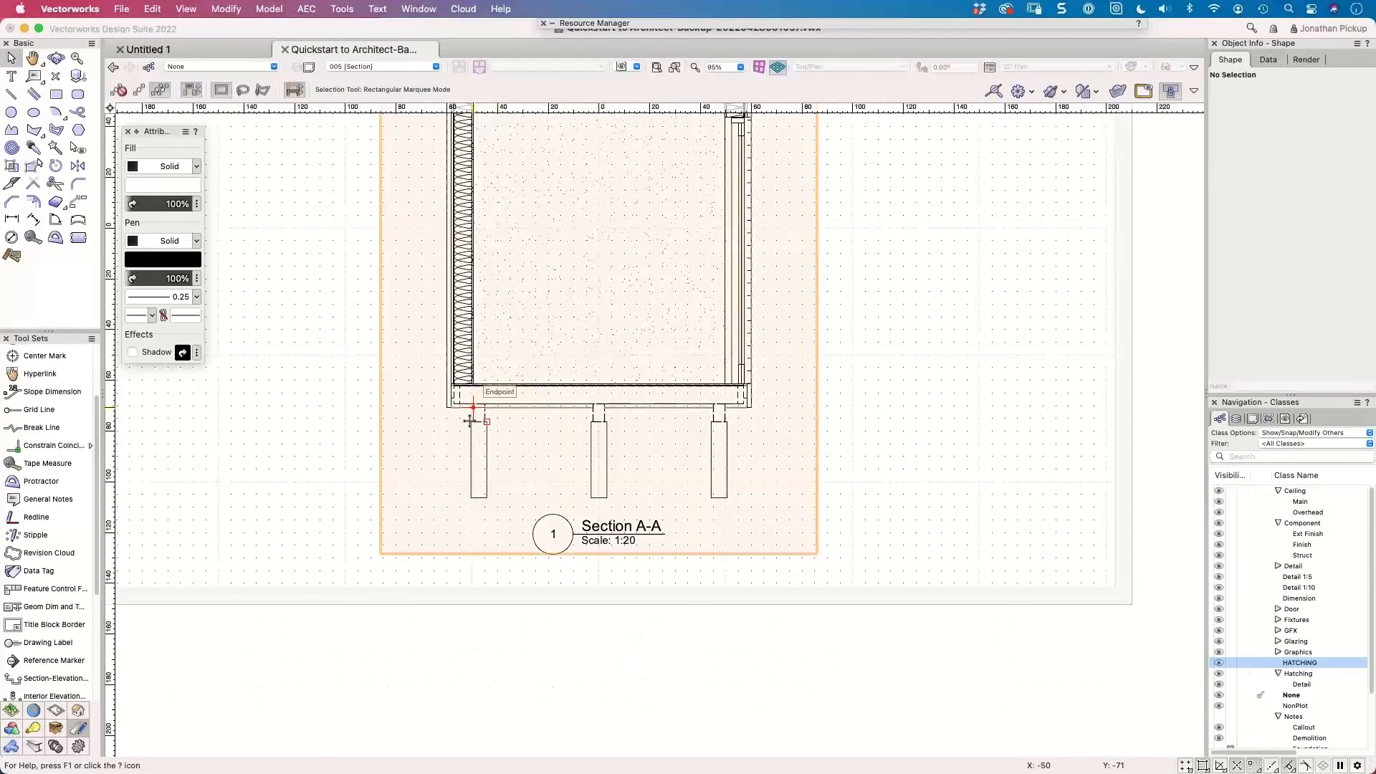
{"action": "scroll", "coordinate": [470, 421], "scroll_direction": "up", "scroll_amount": 6}
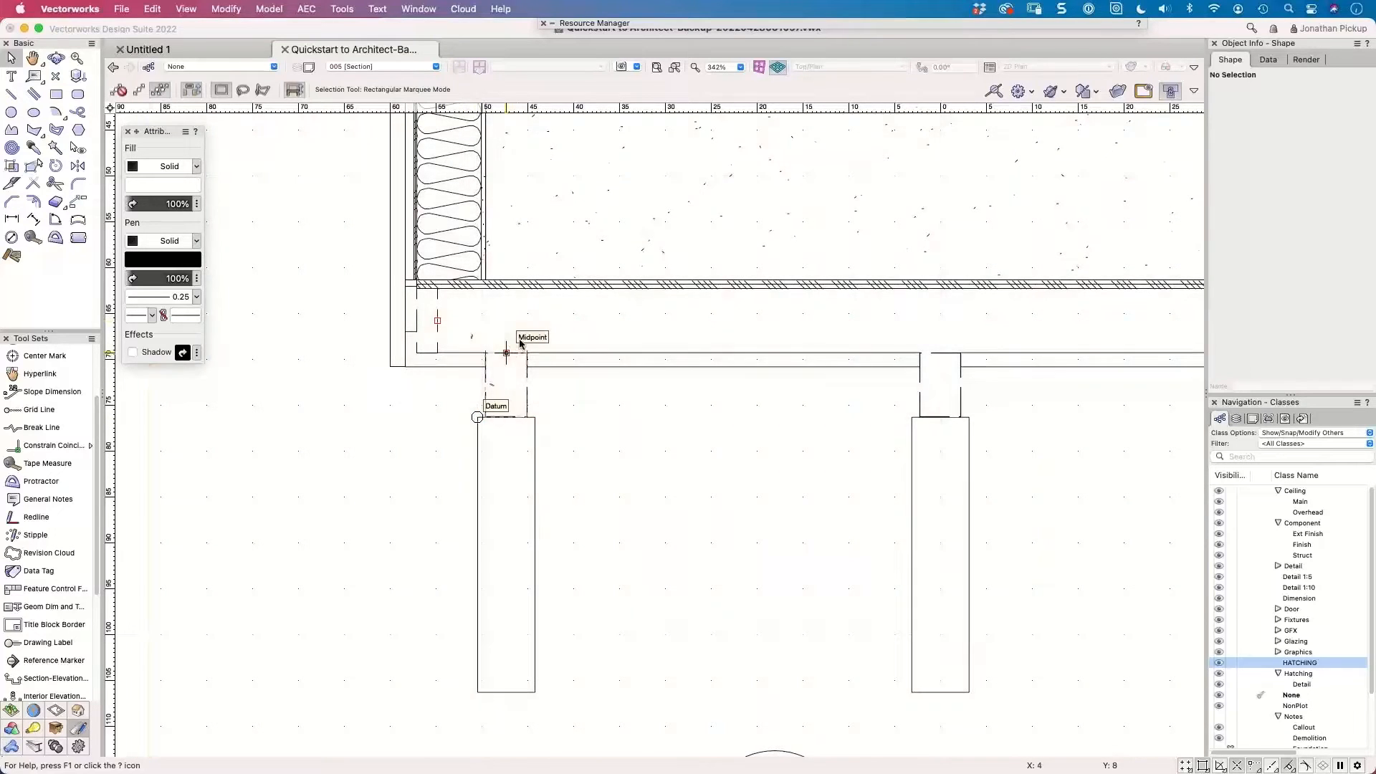
{"action": "left_click", "coordinate": [731, 285]}
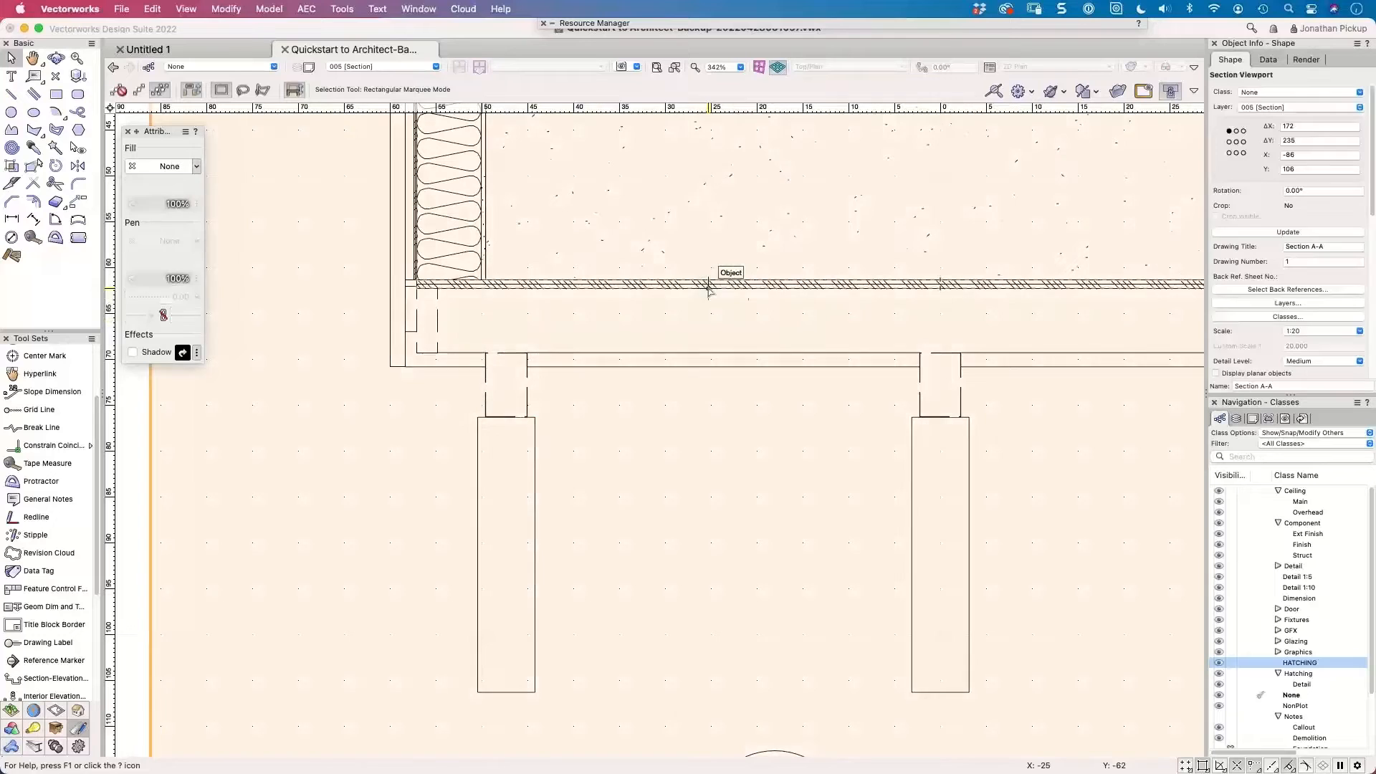
{"action": "left_click", "coordinate": [1271, 317]}
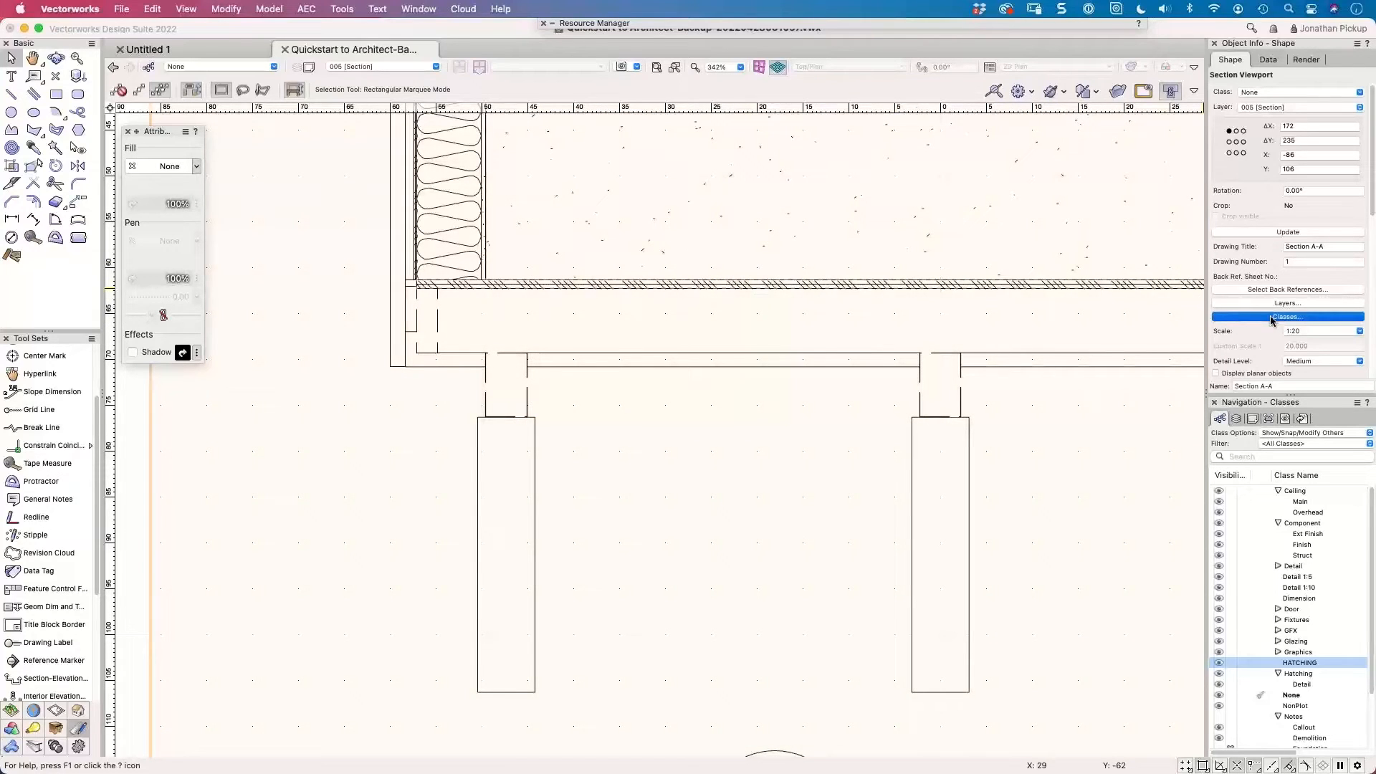
{"action": "scroll", "coordinate": [760, 268], "scroll_direction": "down", "scroll_amount": 5}
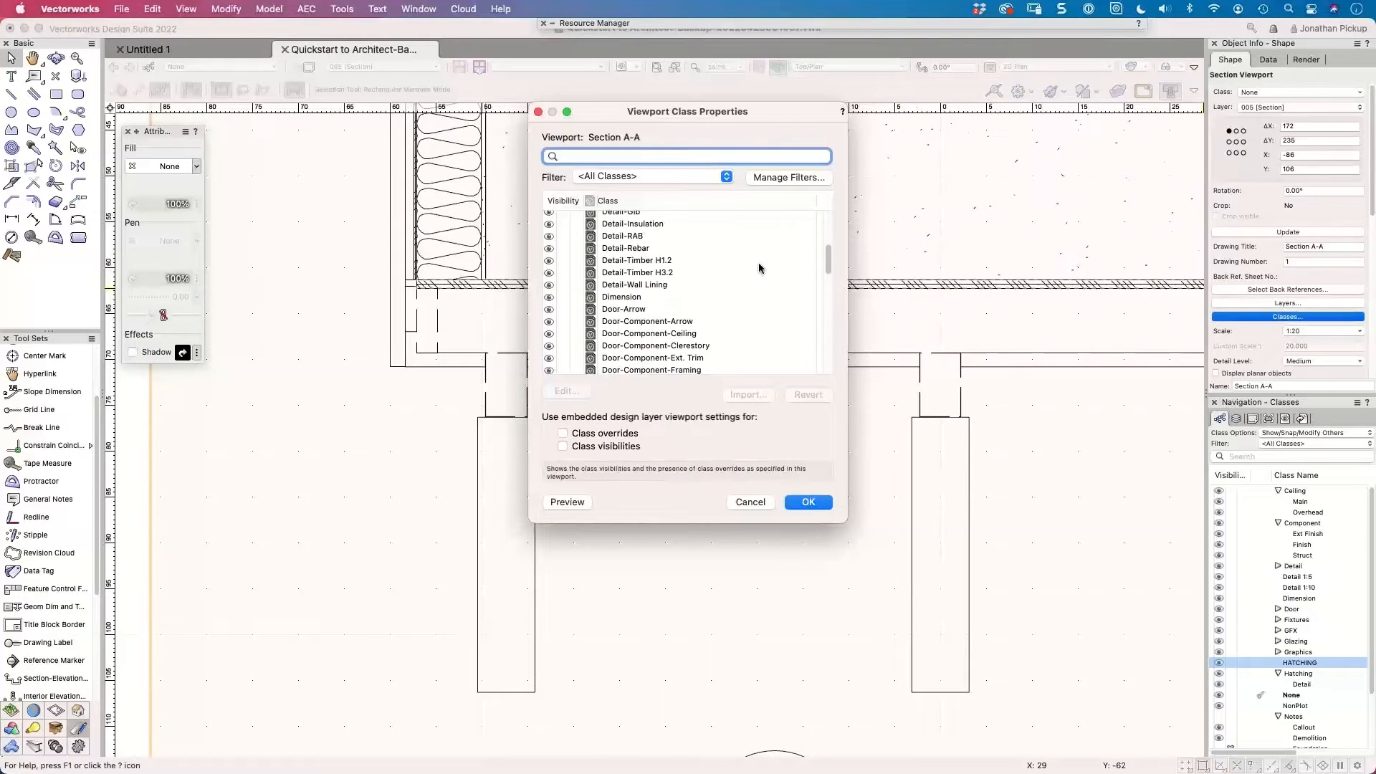
{"action": "scroll", "coordinate": [760, 269], "scroll_direction": "down", "scroll_amount": 5}
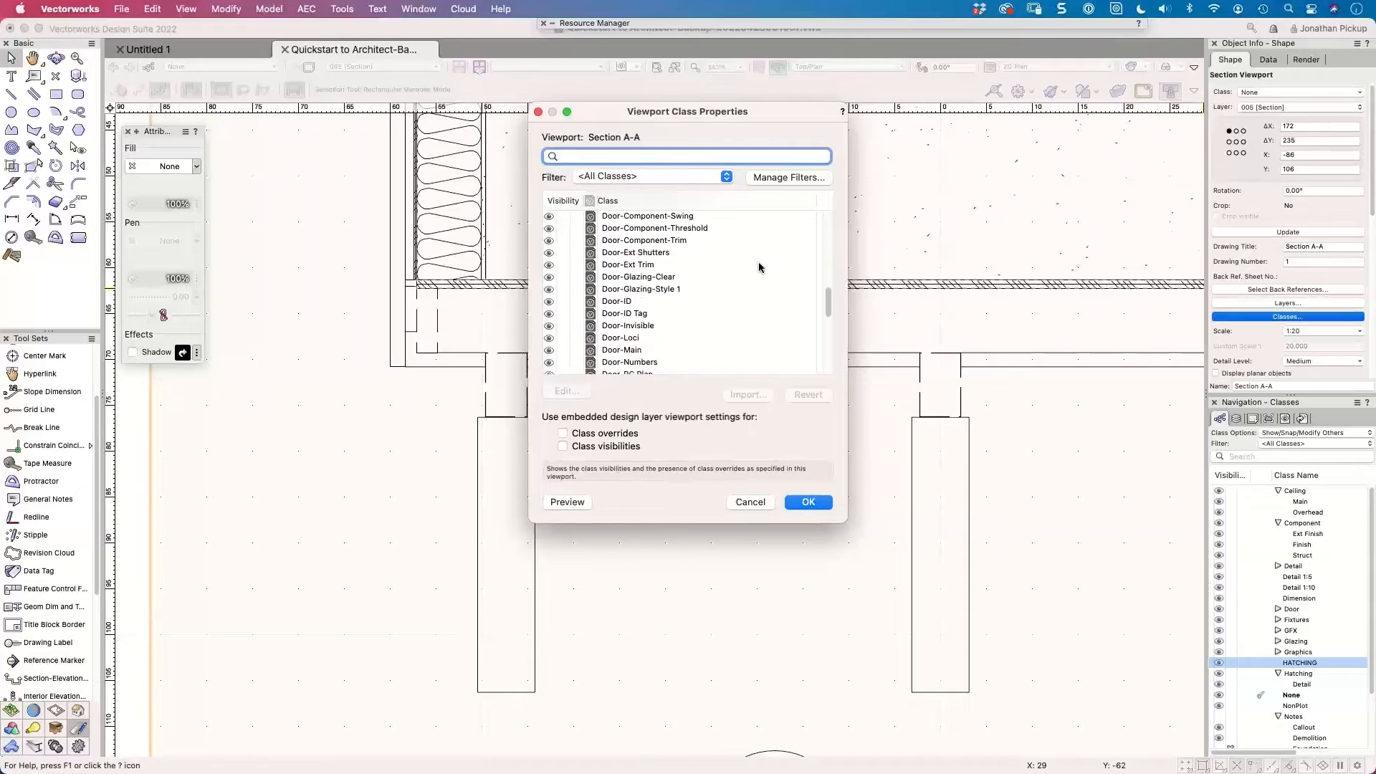
{"action": "type", "text": "jois"}
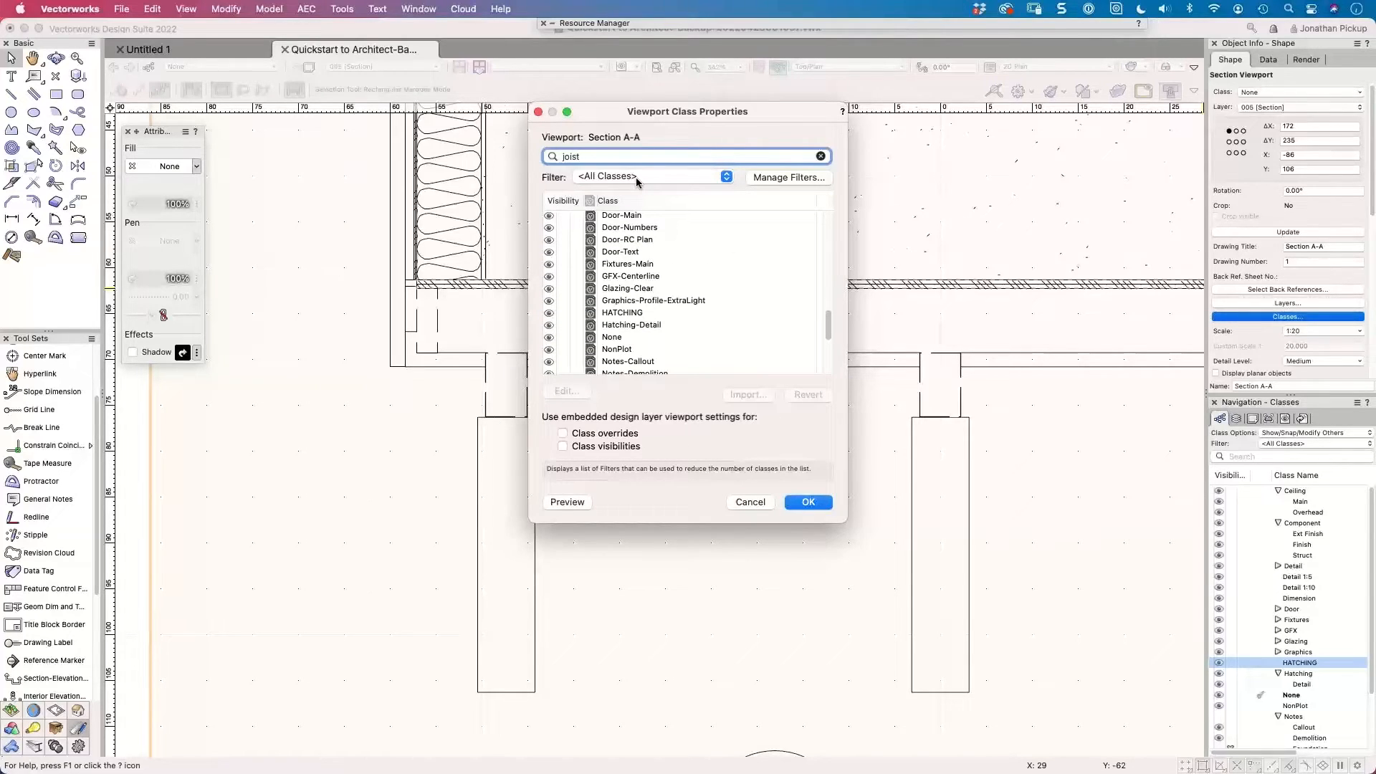
{"action": "type", "text": "t"}
{"action": "left_click", "coordinate": [646, 217]}
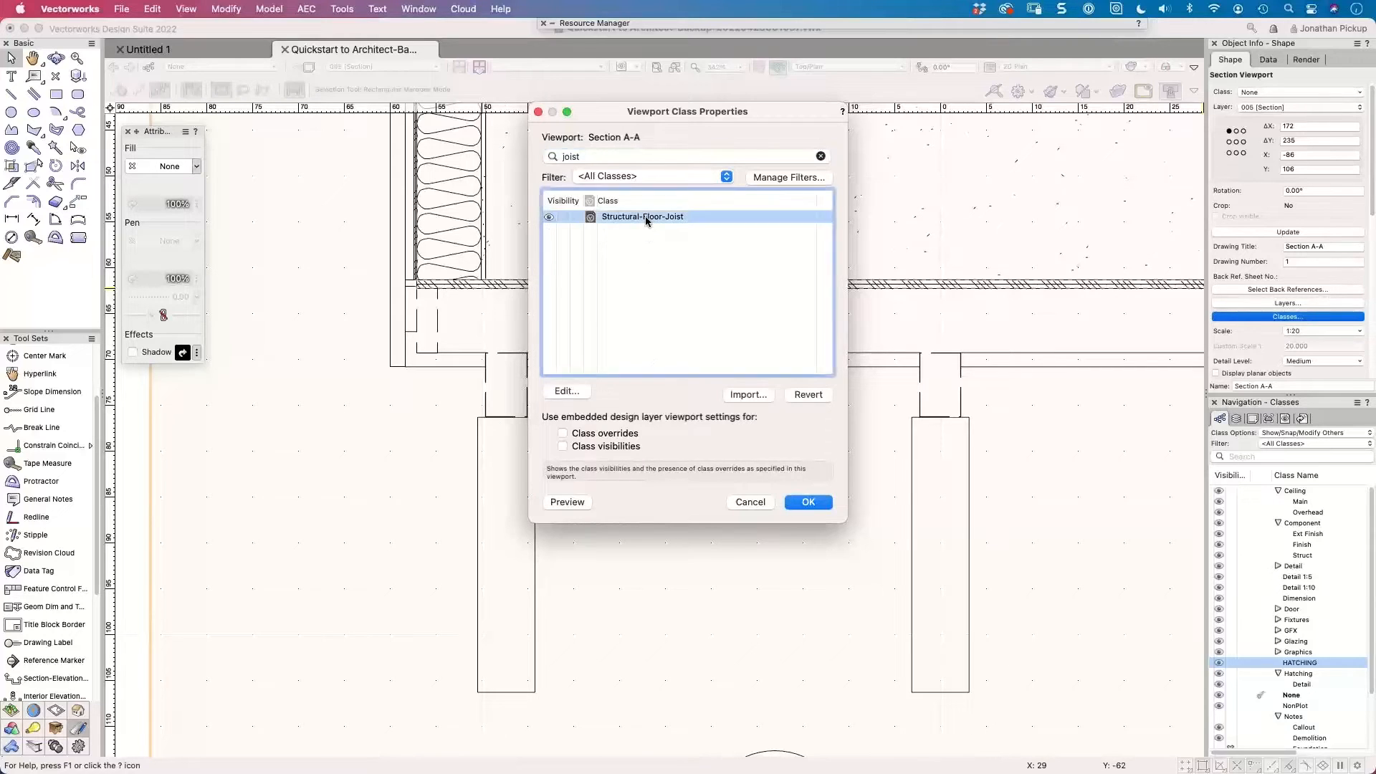
{"action": "left_click", "coordinate": [568, 393]}
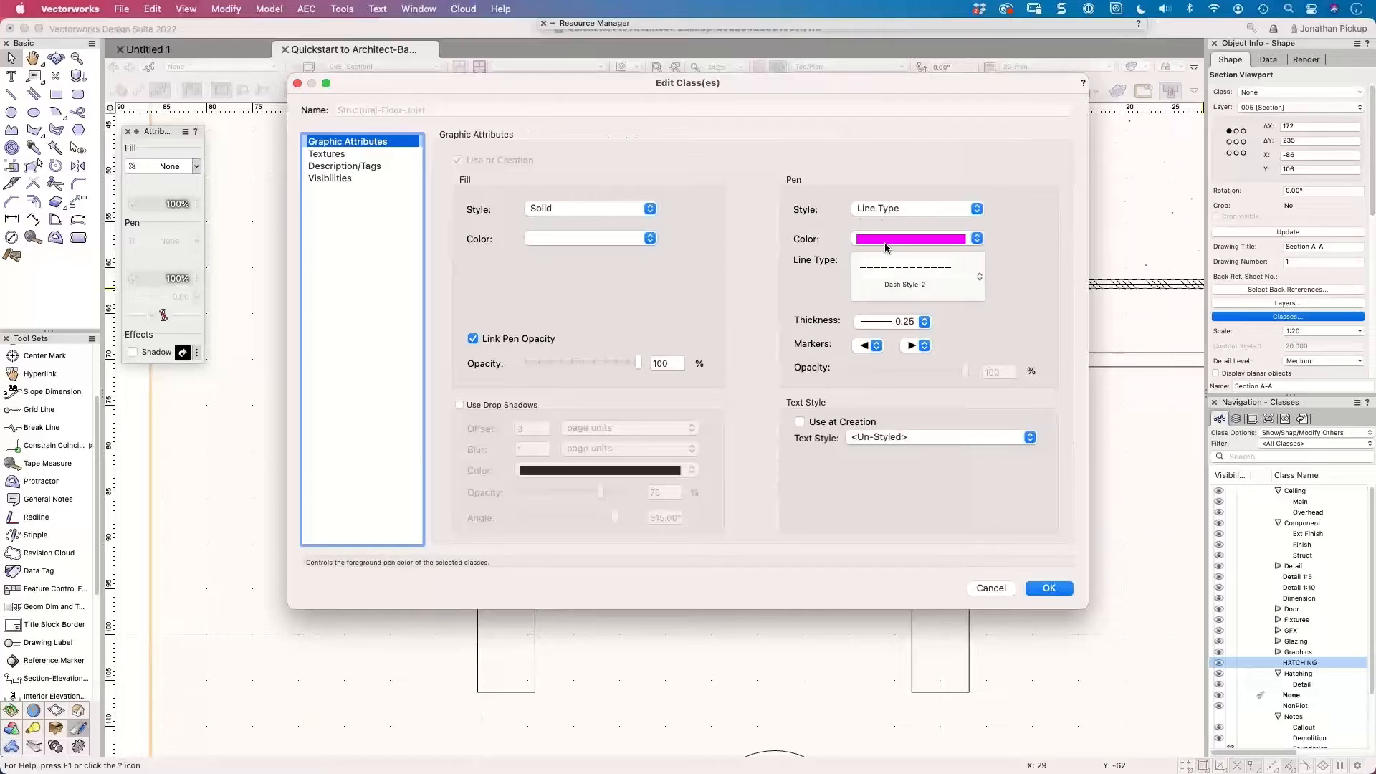
Override the floor joist class's pen with a solid black line, keeping the 0.25 thickness.
{"action": "left_click", "coordinate": [885, 244]}
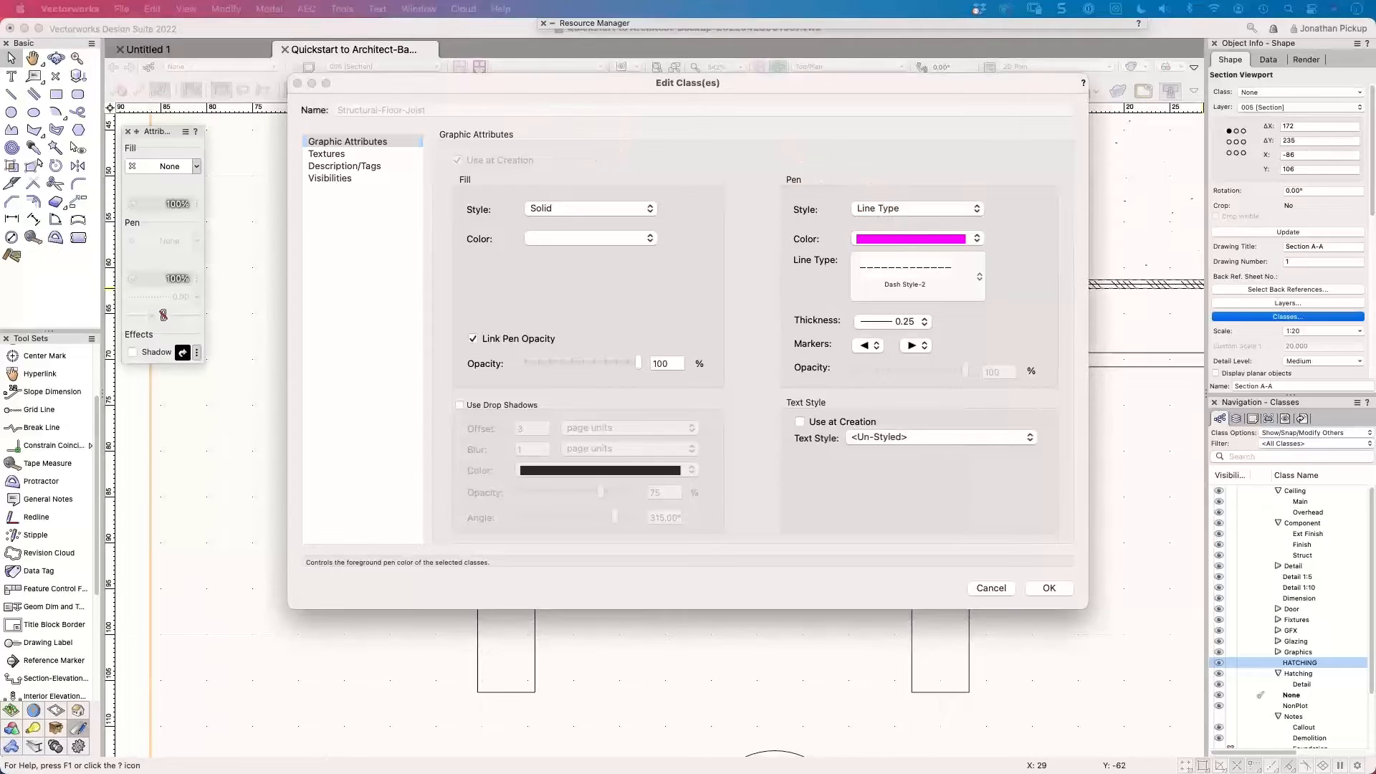
{"action": "left_click", "coordinate": [914, 208]}
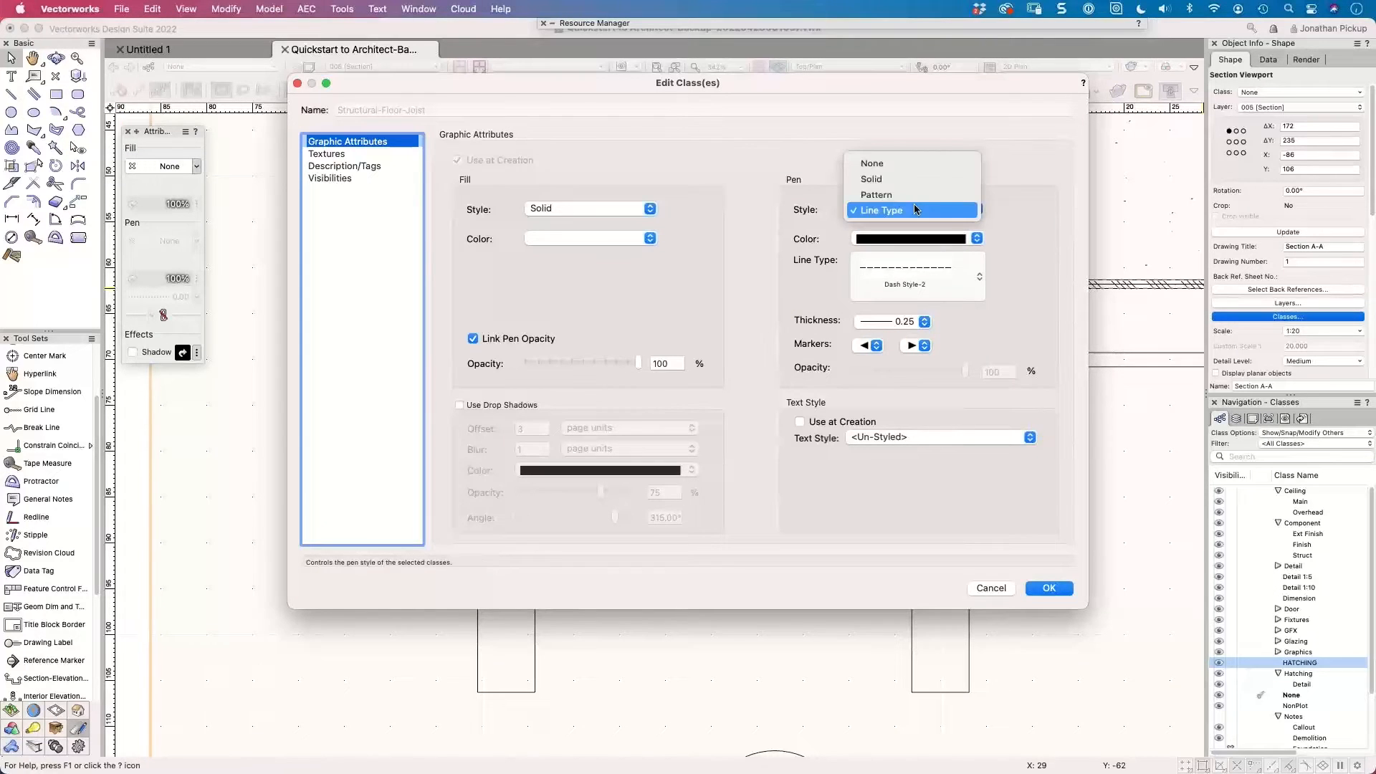
{"action": "left_click", "coordinate": [912, 179]}
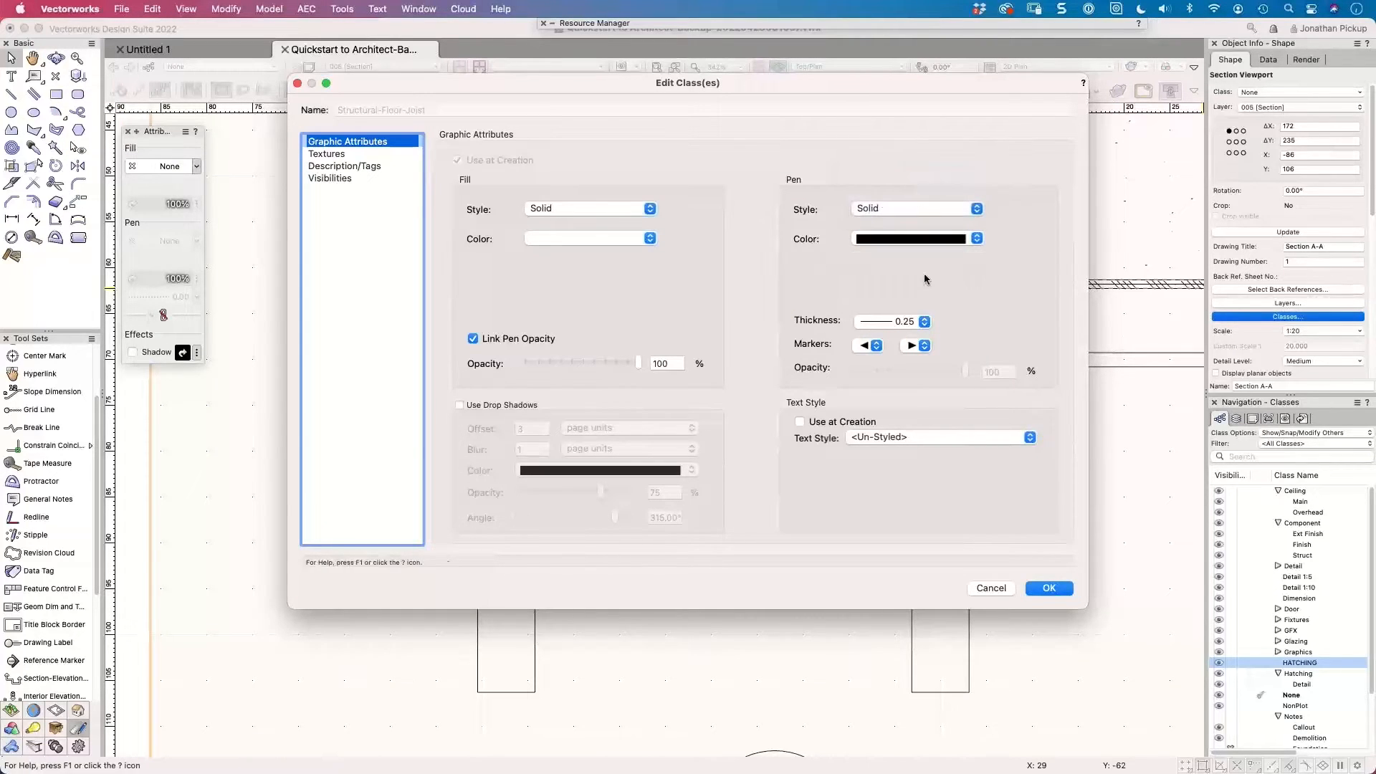
{"action": "left_click", "coordinate": [918, 321]}
{"action": "left_click", "coordinate": [918, 319]}
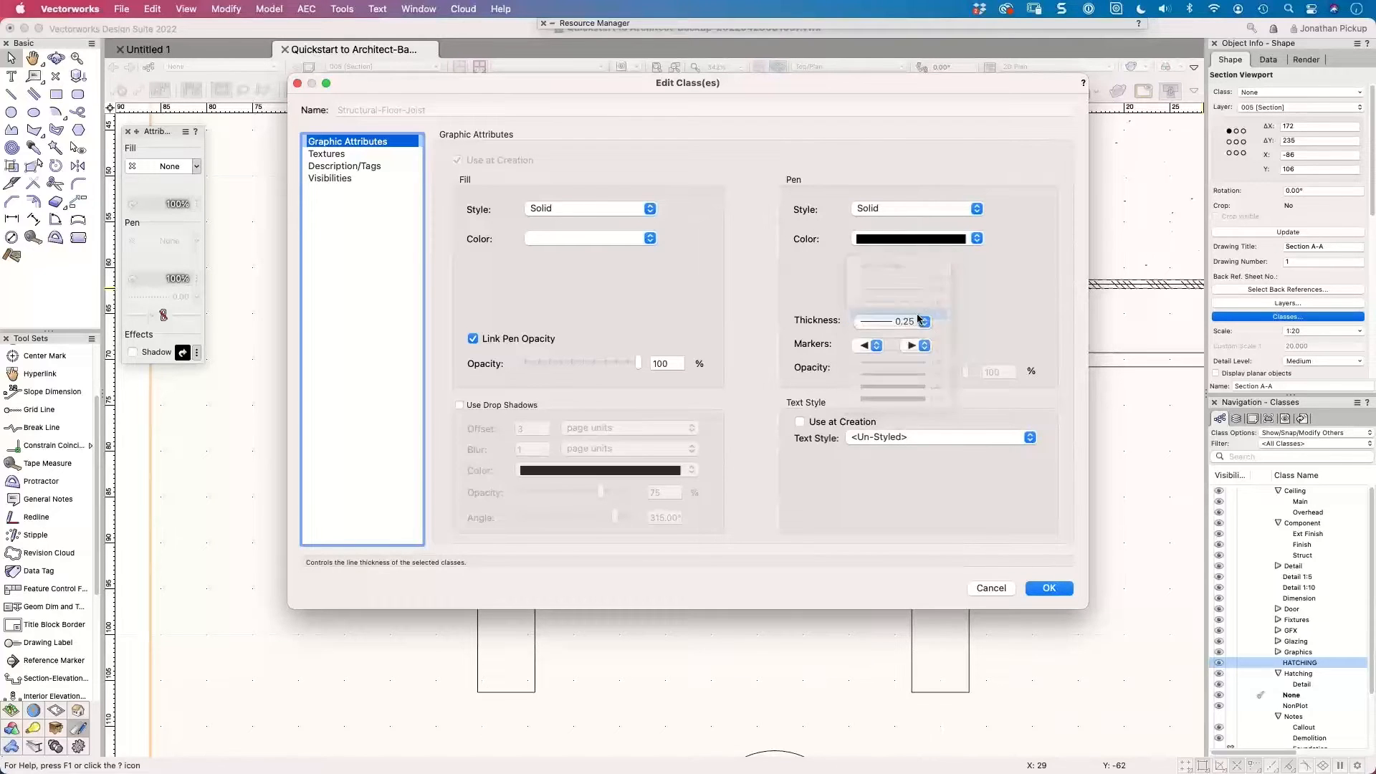
{"action": "left_click", "coordinate": [1058, 588]}
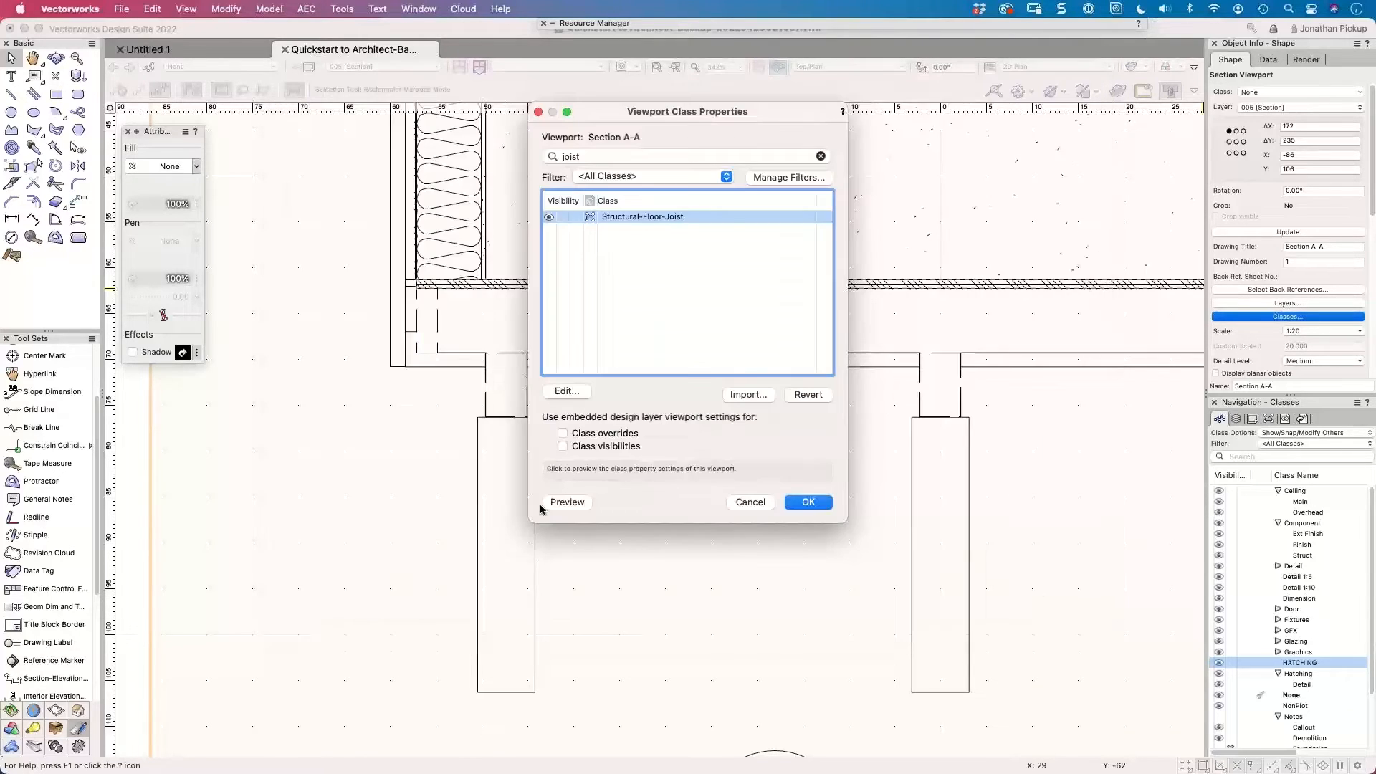
Preview and accept the viewport's class override, and update the section viewport.
{"action": "left_click", "coordinate": [563, 505]}
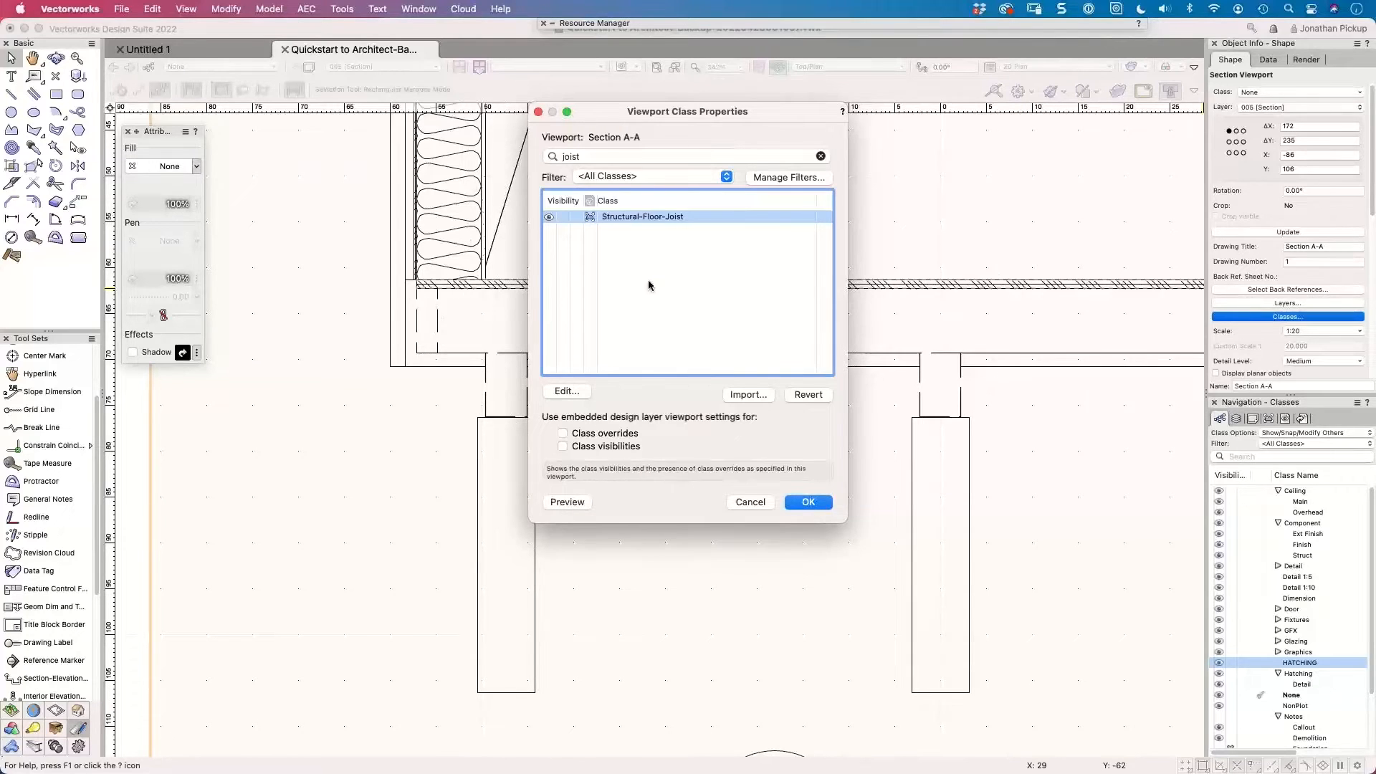
{"action": "left_click", "coordinate": [802, 501]}
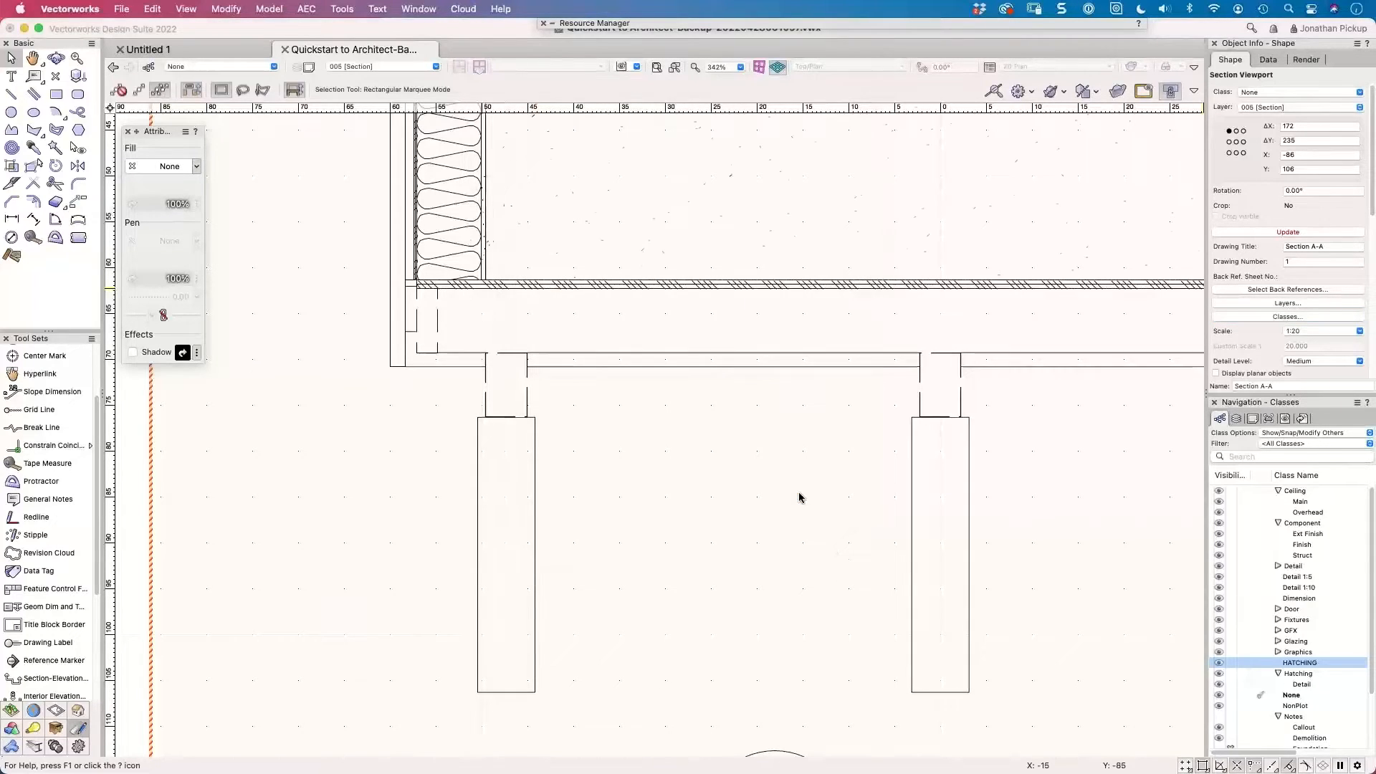
{"action": "left_click", "coordinate": [1288, 233]}
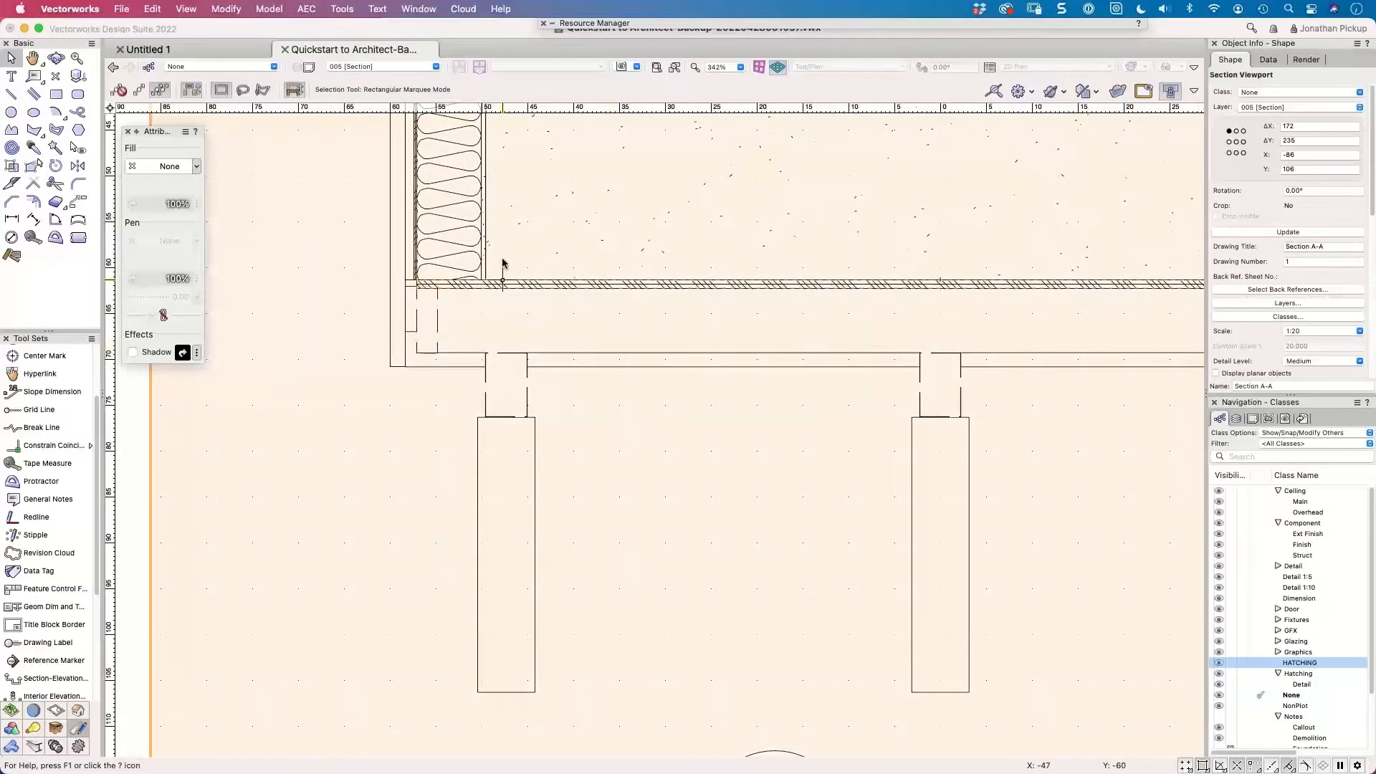
In the section viewport's annotations, insert 140x45 symbols from the 38 Timber folder at 90° as the outer joist and a doubled bearer over the left pile.
{"action": "double_click", "coordinate": [416, 331]}
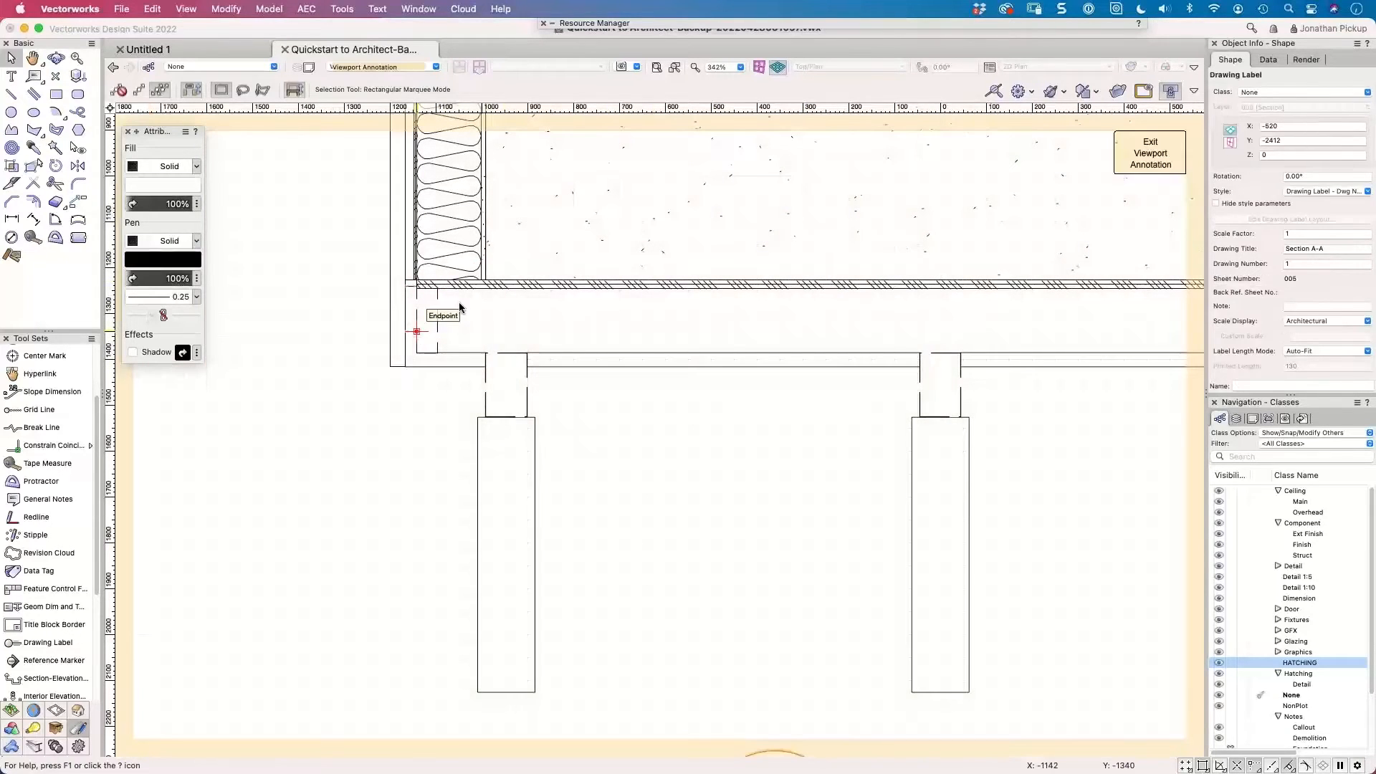
{"action": "double_click", "coordinate": [693, 25]}
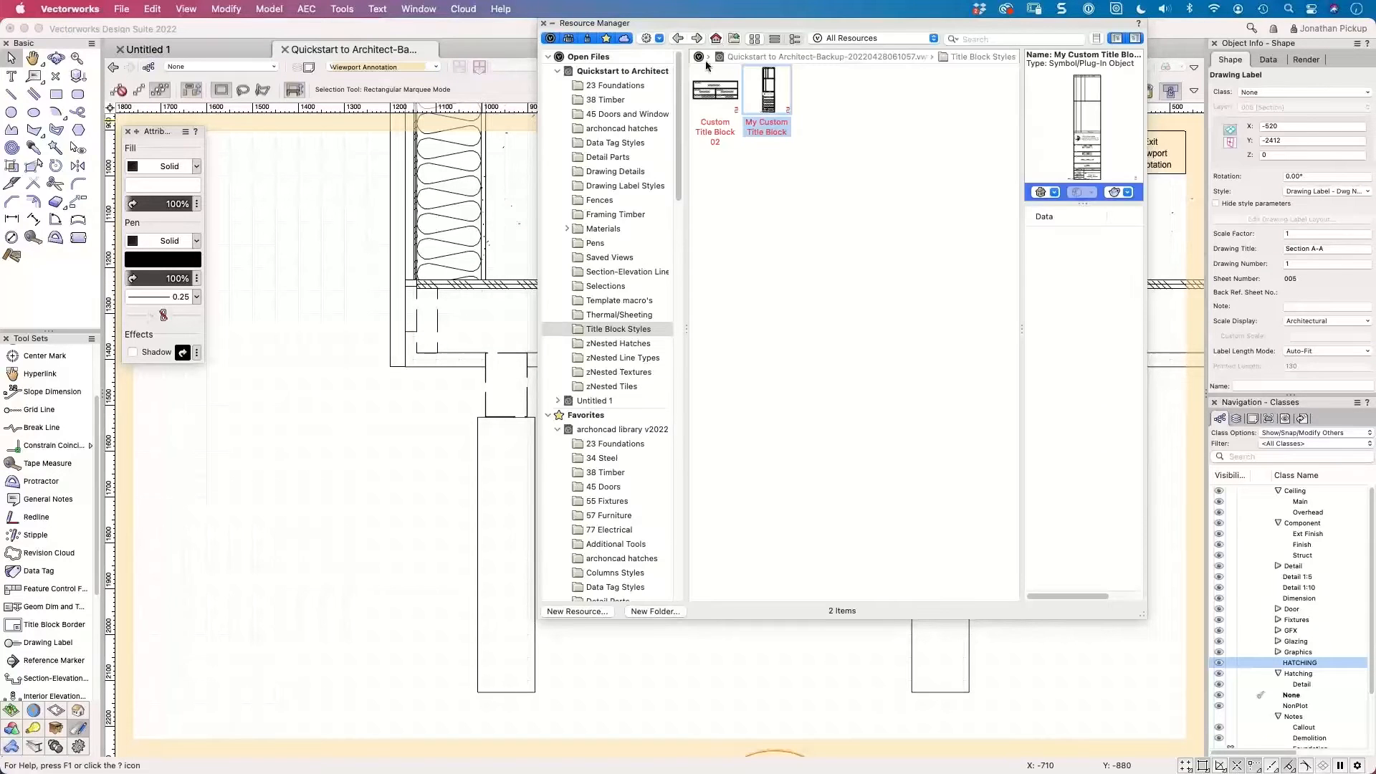
{"action": "left_click", "coordinate": [610, 101]}
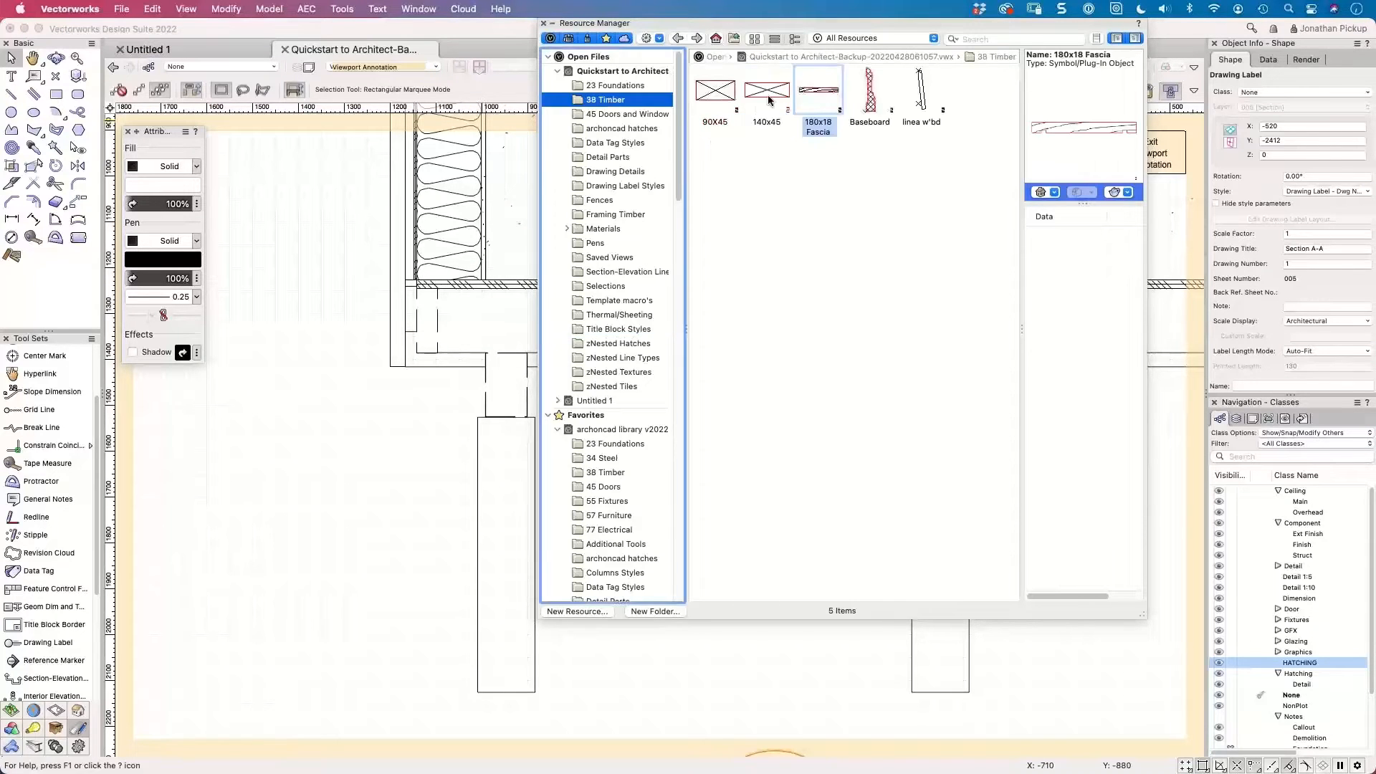
{"action": "double_click", "coordinate": [766, 90]}
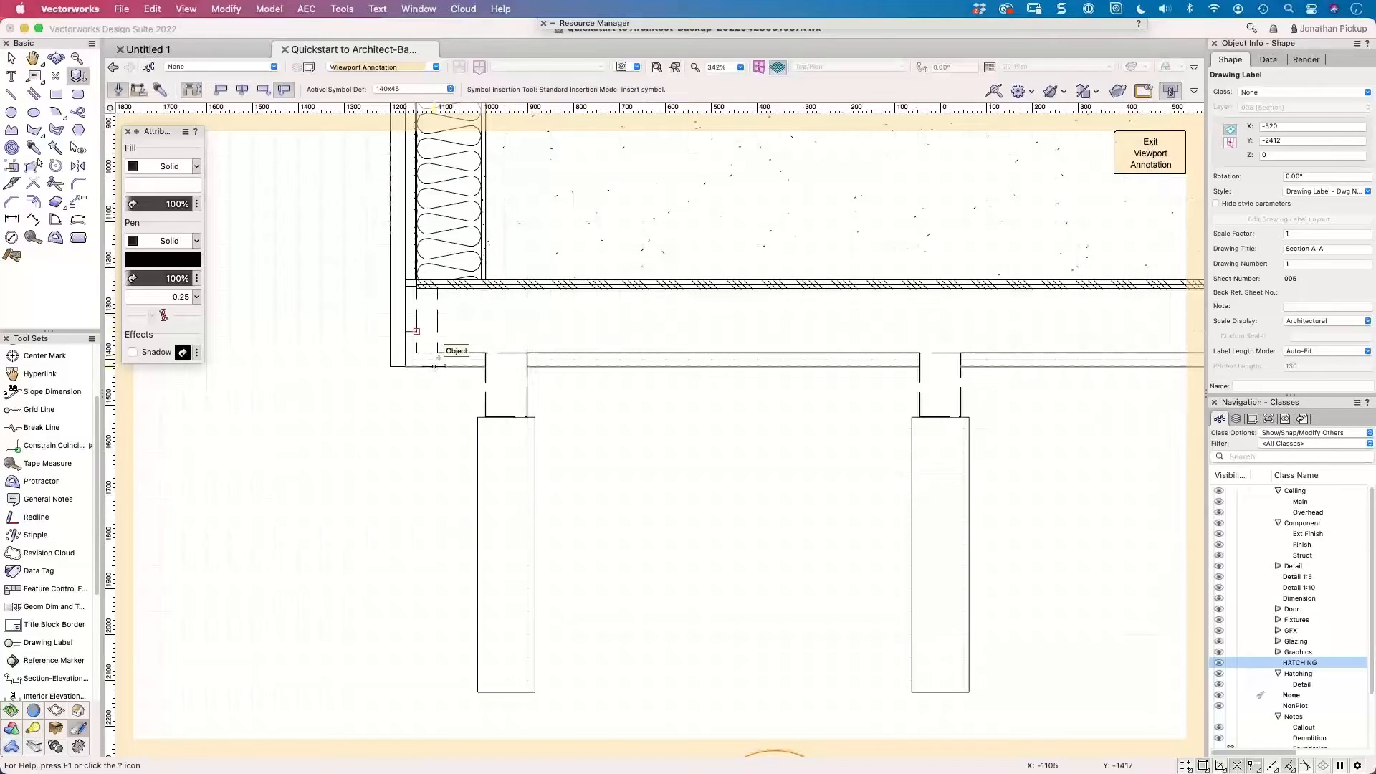
{"action": "left_click", "coordinate": [438, 353]}
{"action": "left_click", "coordinate": [450, 280]}
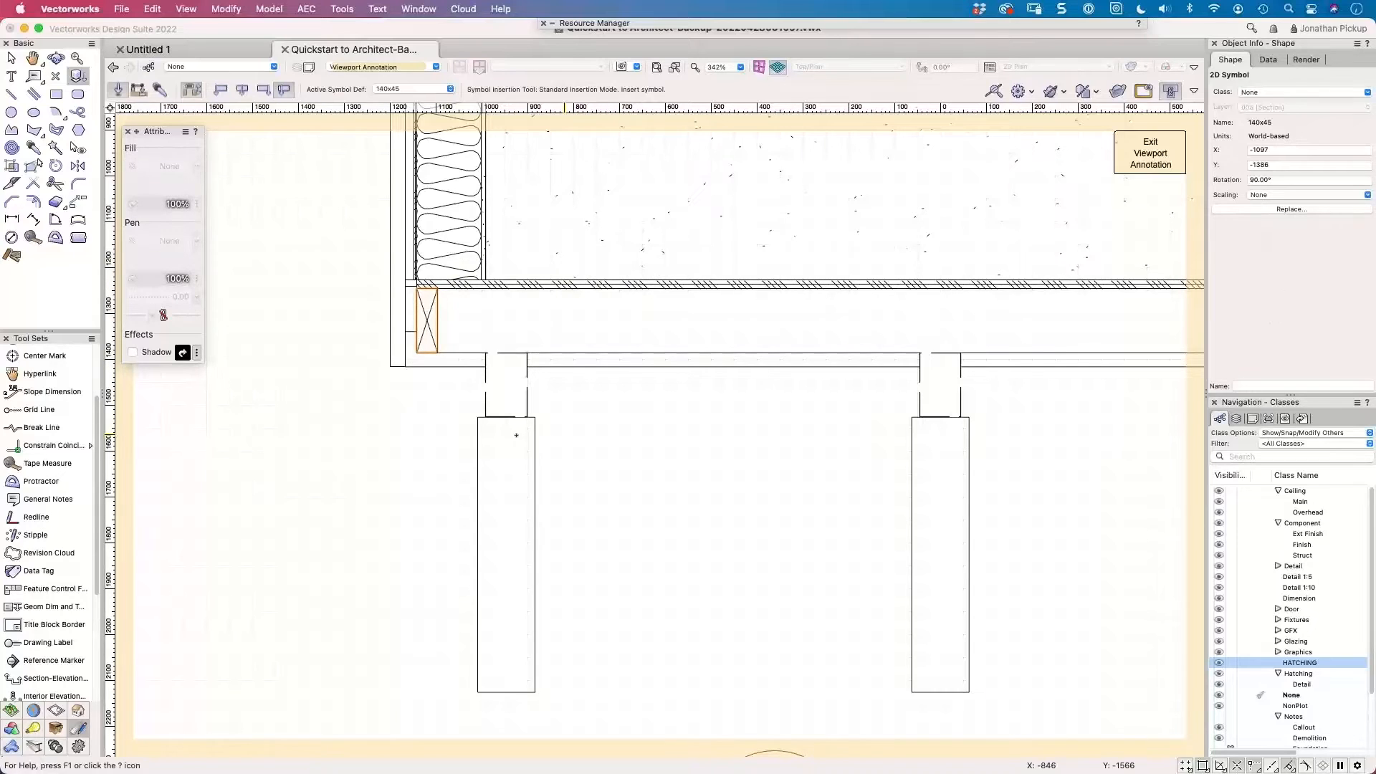
{"action": "left_click", "coordinate": [527, 423]}
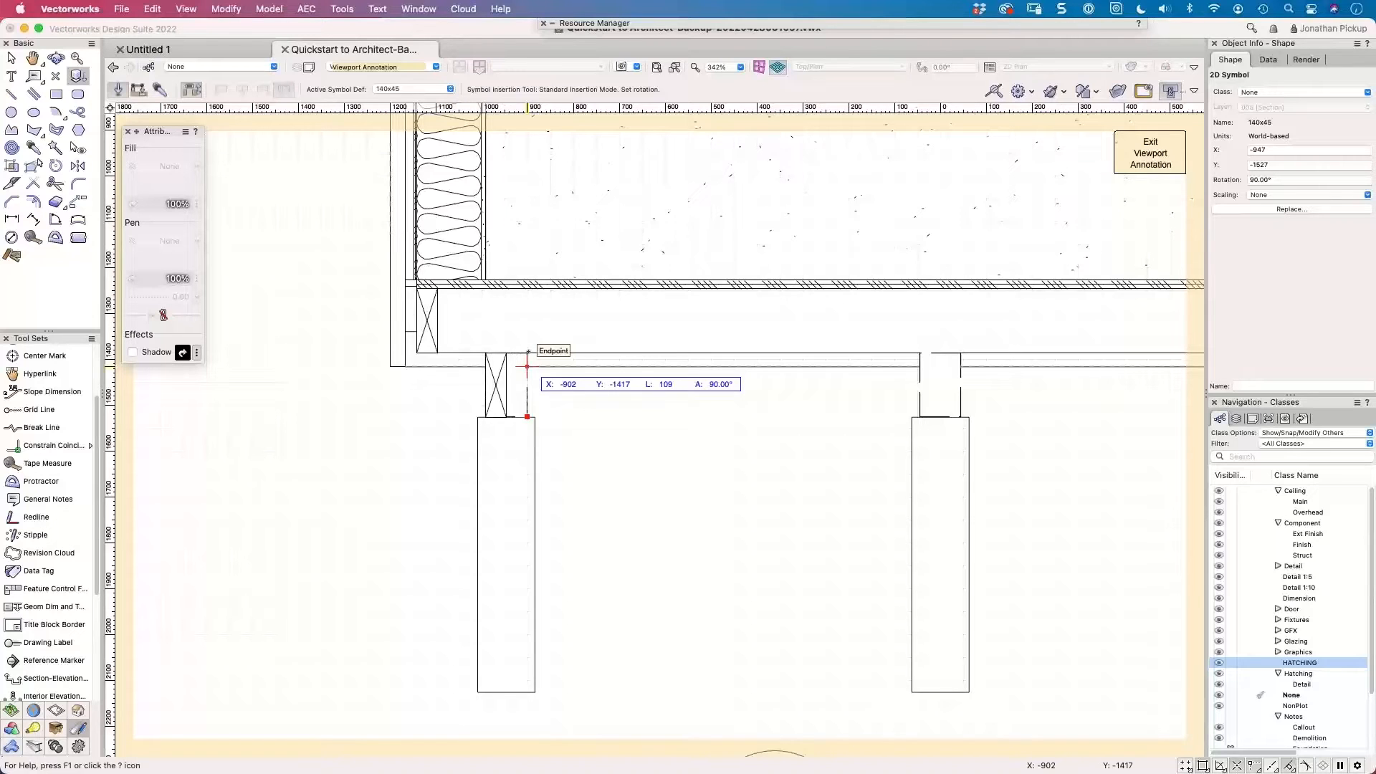
{"action": "left_click", "coordinate": [527, 367]}
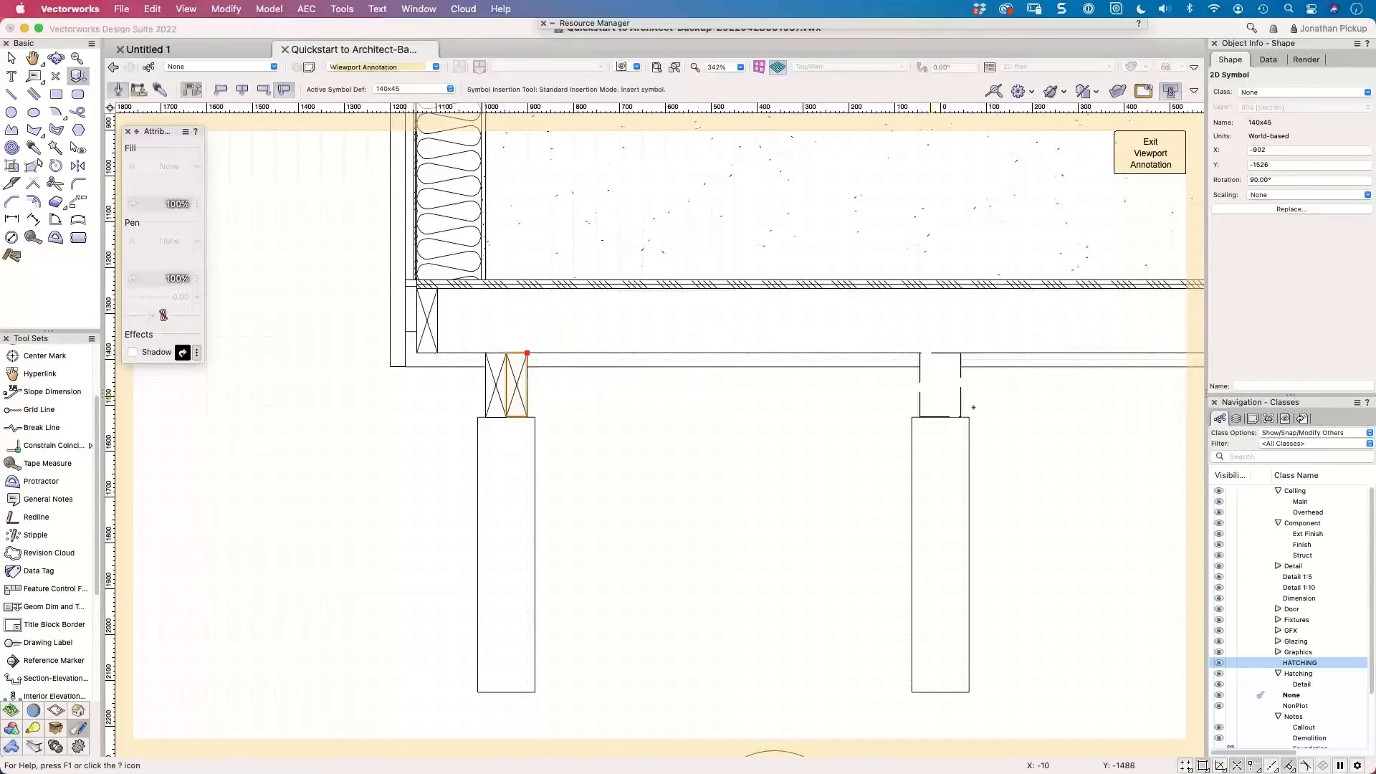
Duplicate the pair of 140x45 bearer symbols onto the middle pile using Move by Points with 1 duplicate.
{"action": "key", "text": "h"}
{"action": "left_click_drag", "start_coordinate": [826, 403], "coordinate": [679, 450]}
{"action": "key", "text": "x"}
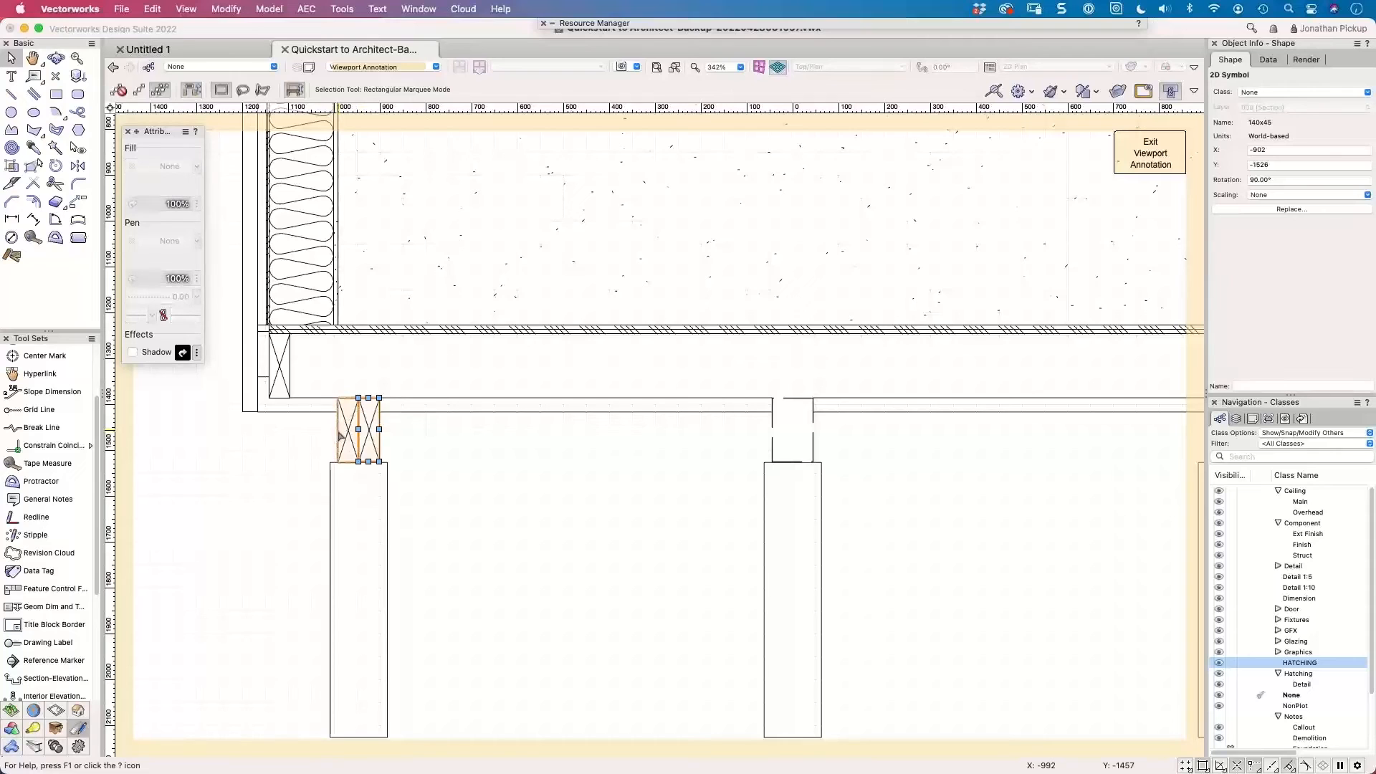
{"action": "left_click", "coordinate": [344, 403], "text": "shift"}
{"action": "left_click", "coordinate": [79, 201]}
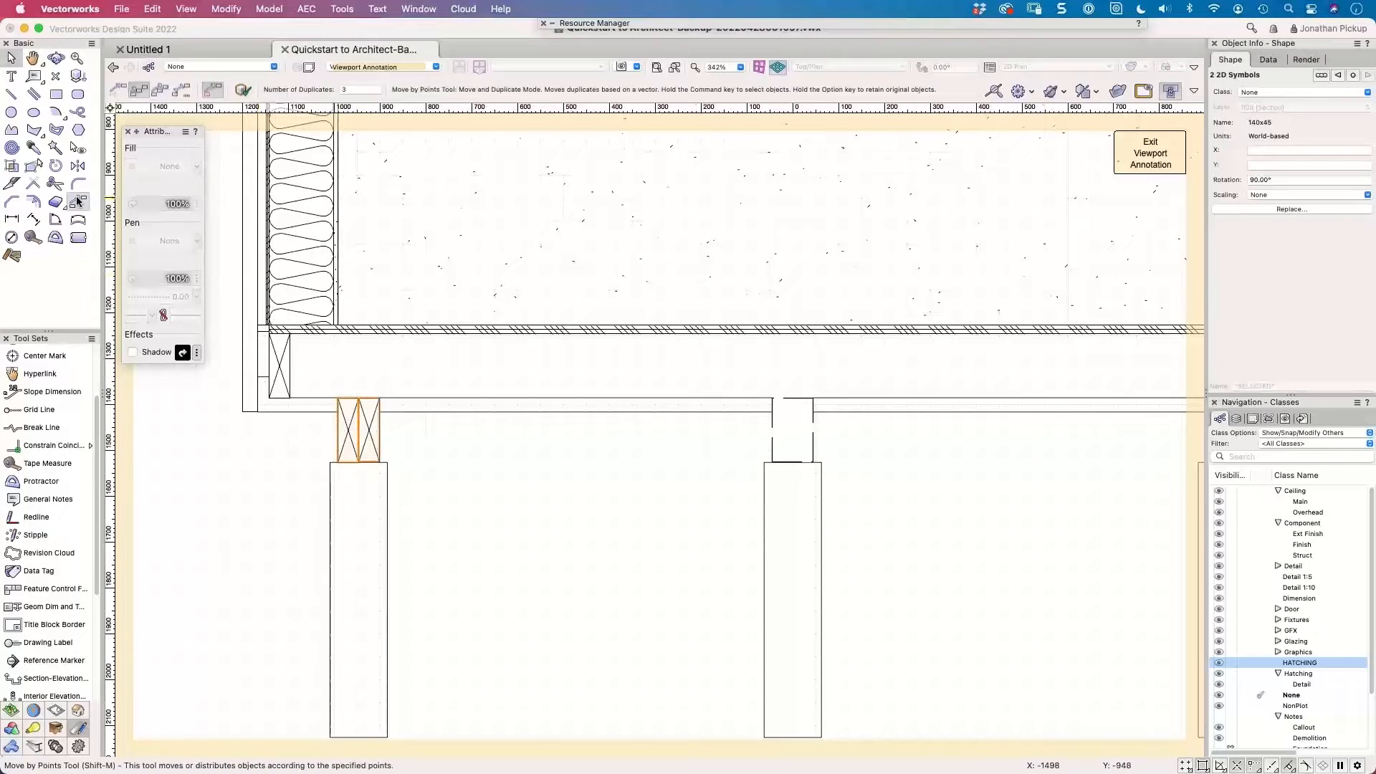
{"action": "left_click", "coordinate": [361, 90]}
{"action": "type", "text": "1"}
{"action": "key", "text": "Return"}
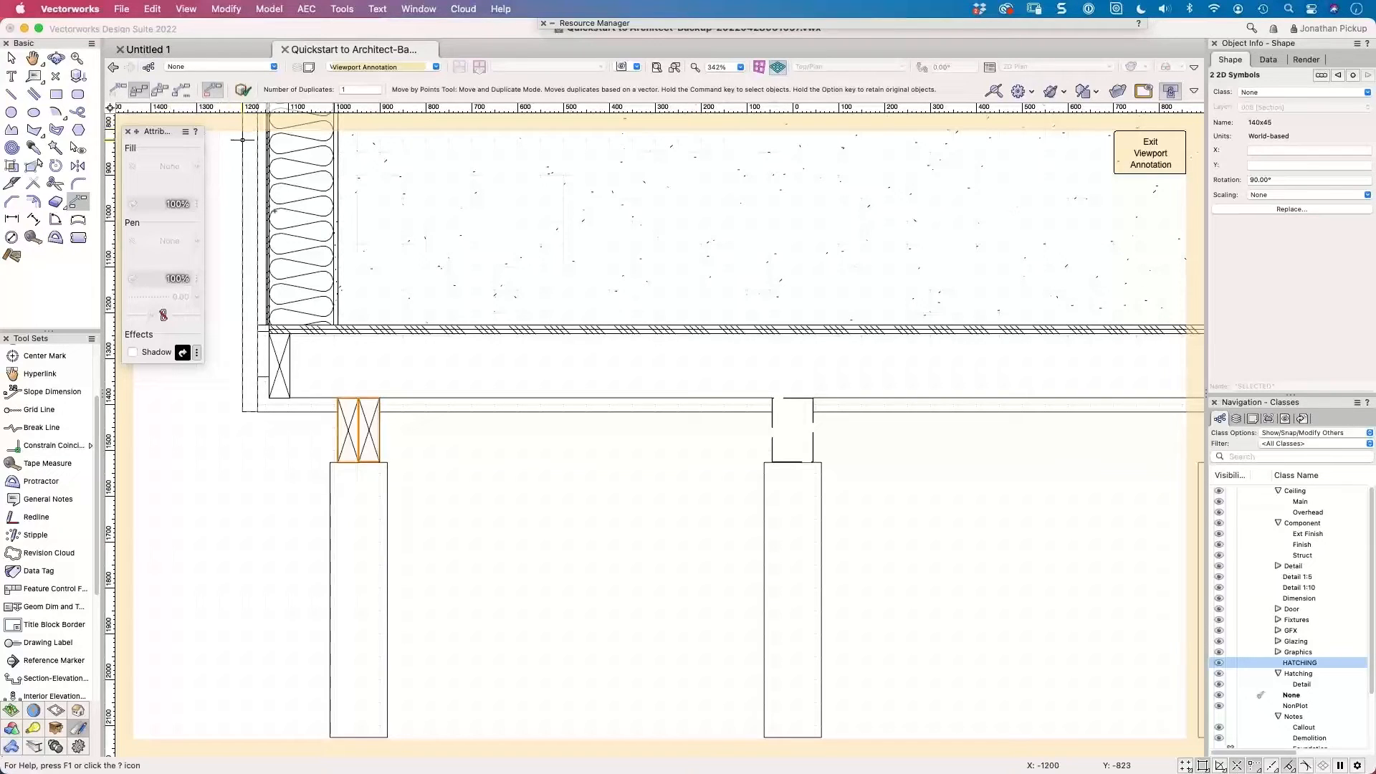
{"action": "left_click", "coordinate": [381, 463]}
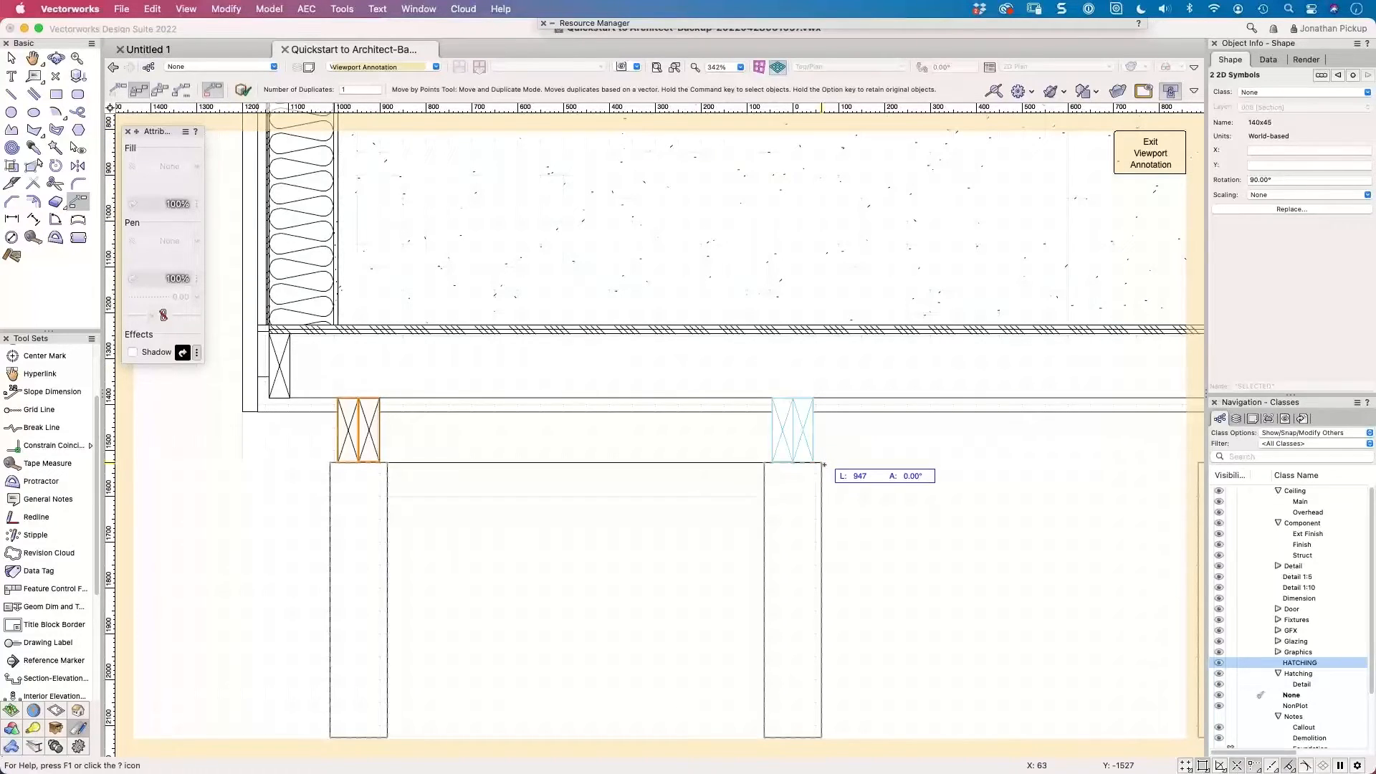
Try to duplicate the pair of bearer symbols from the middle pile onto the right pile.
{"action": "scroll", "coordinate": [837, 448], "scroll_direction": "right", "scroll_amount": 6}
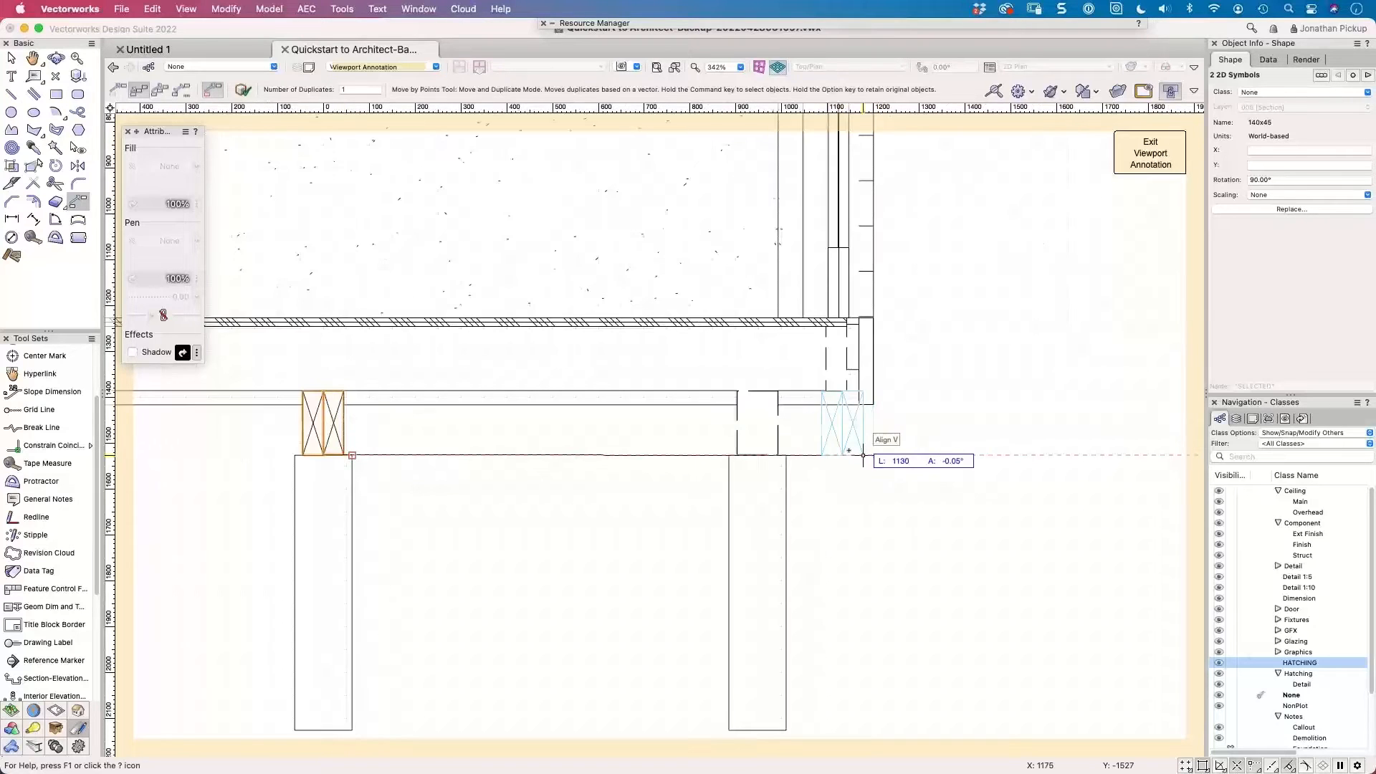
{"action": "left_click", "coordinate": [786, 455]}
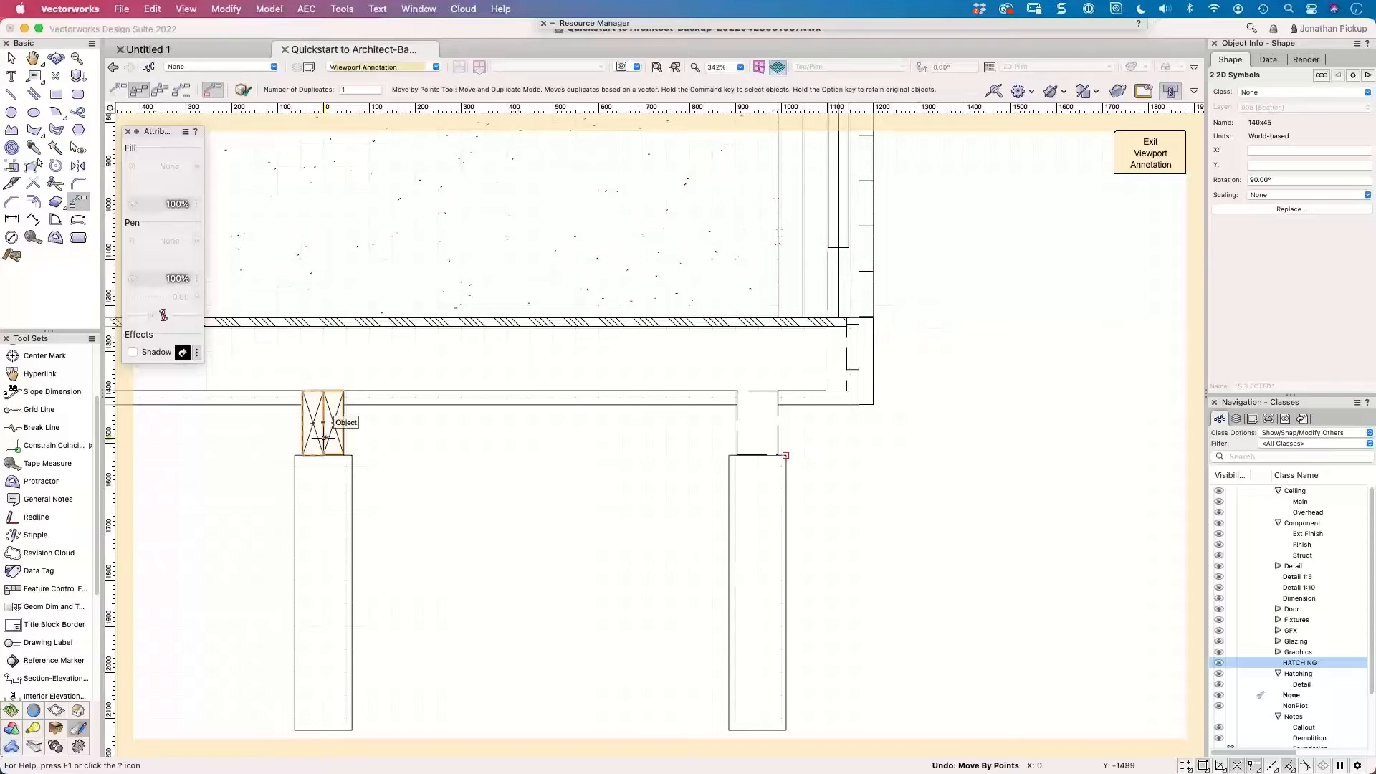
{"action": "key", "text": "x"}
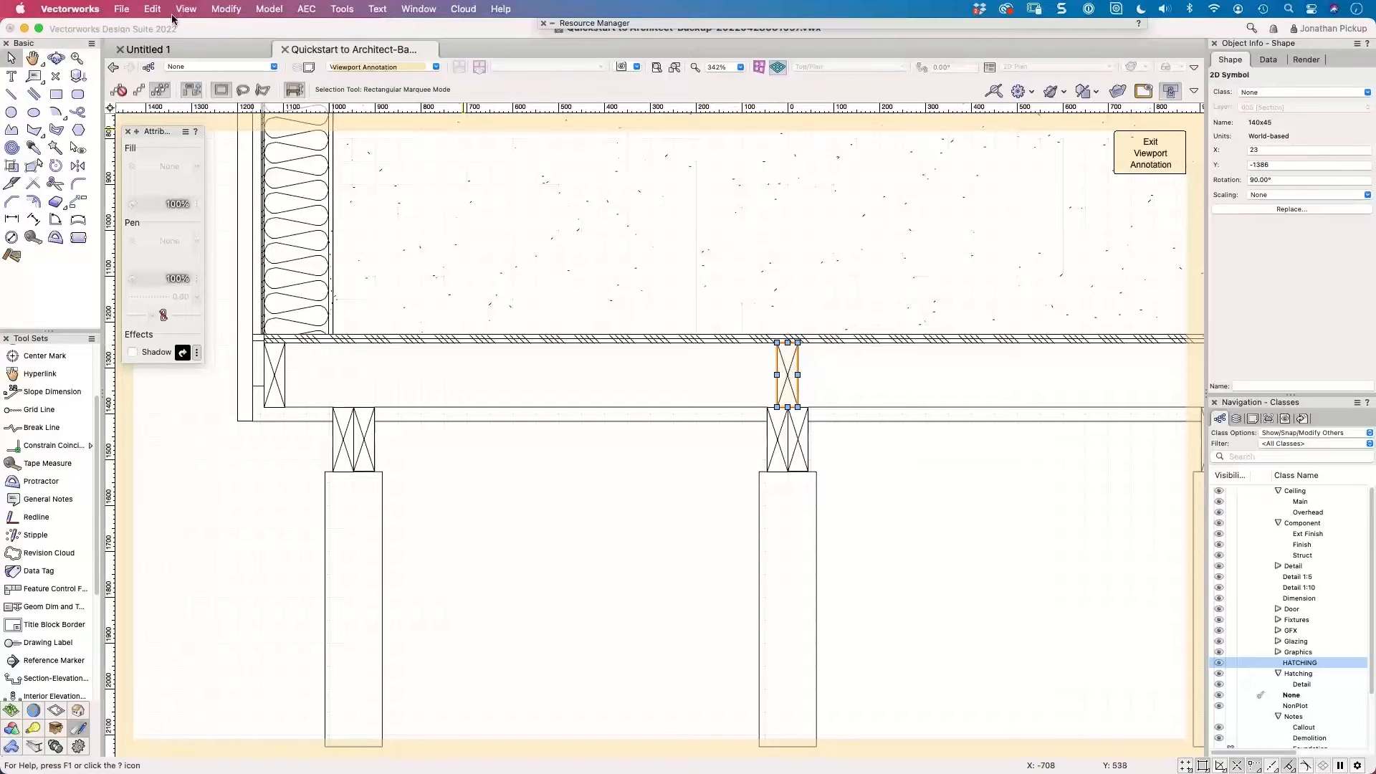
Convert the 140x45 joist symbol above the middle pile's bearers to a group.
{"action": "left_click", "coordinate": [224, 10]}
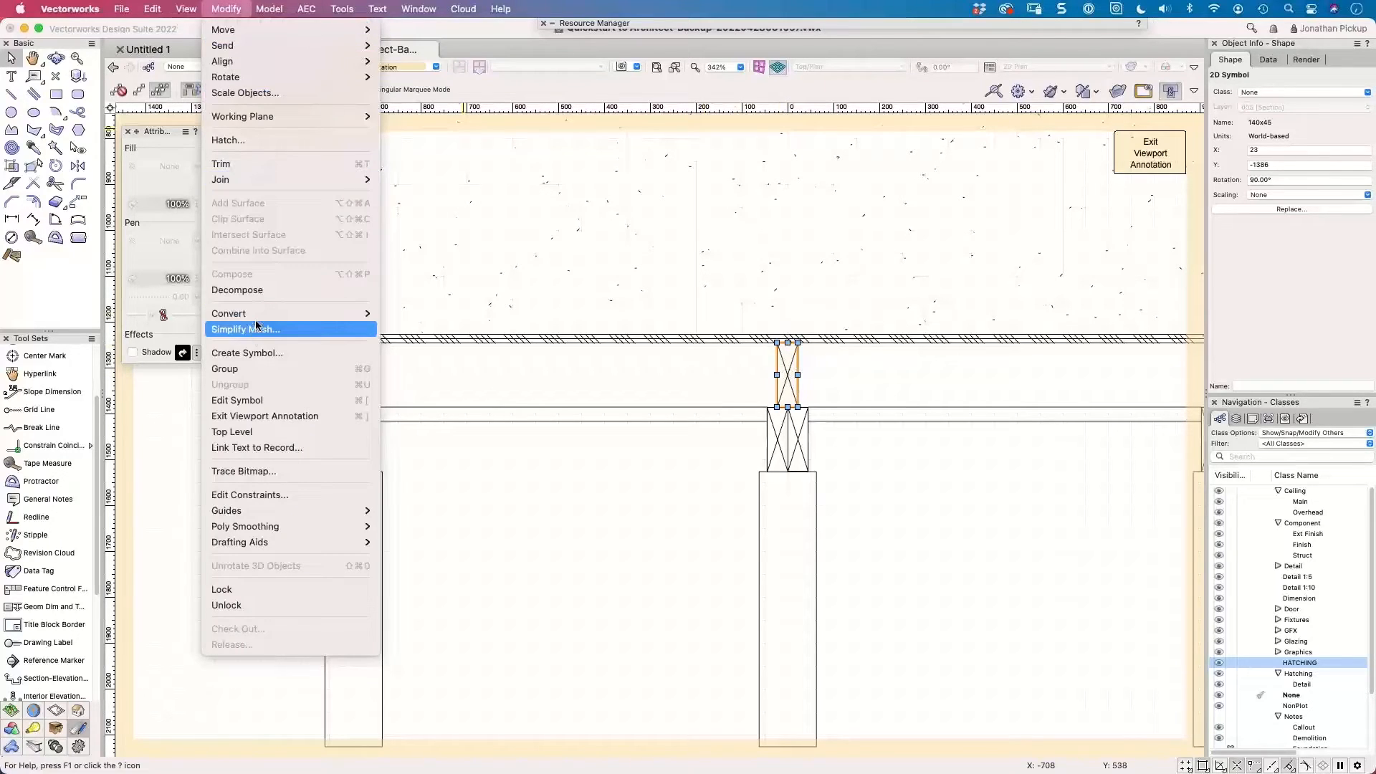
{"action": "mouse_move", "coordinate": [258, 318]}
{"action": "left_click", "coordinate": [478, 316]}
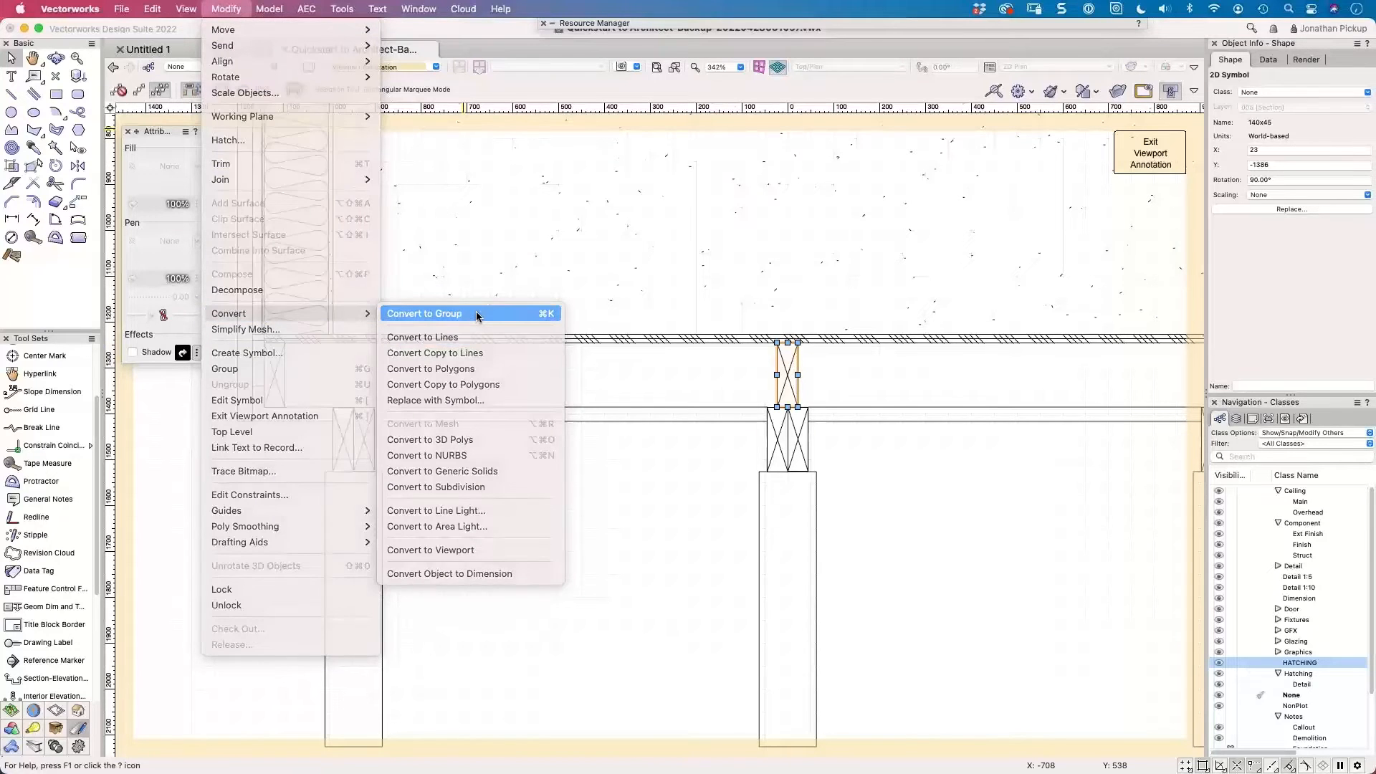
Delete one of the two diagonal lines inside the joist group above the middle pile and return to the viewport annotation.
{"action": "key", "text": "super+bracketleft"}
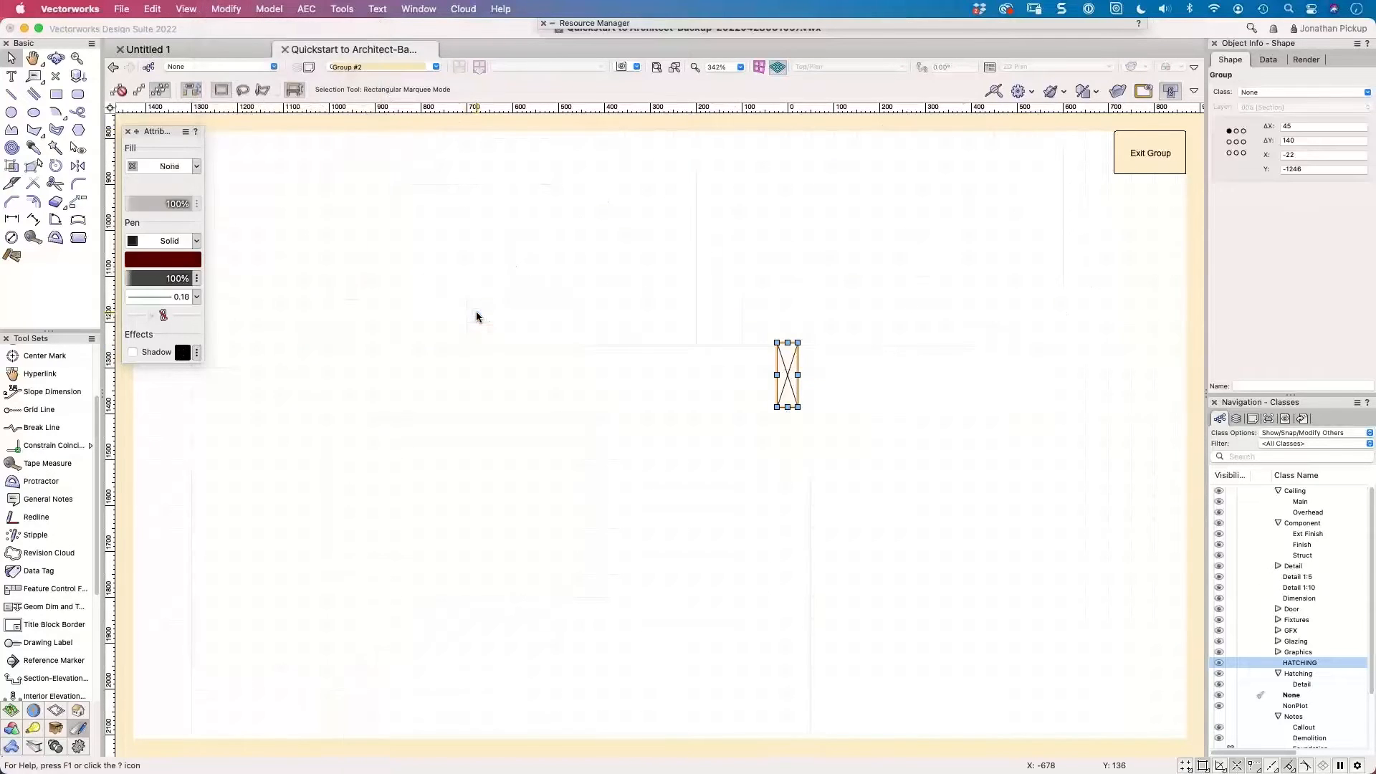
{"action": "scroll", "coordinate": [844, 351], "scroll_direction": "up", "scroll_amount": 2}
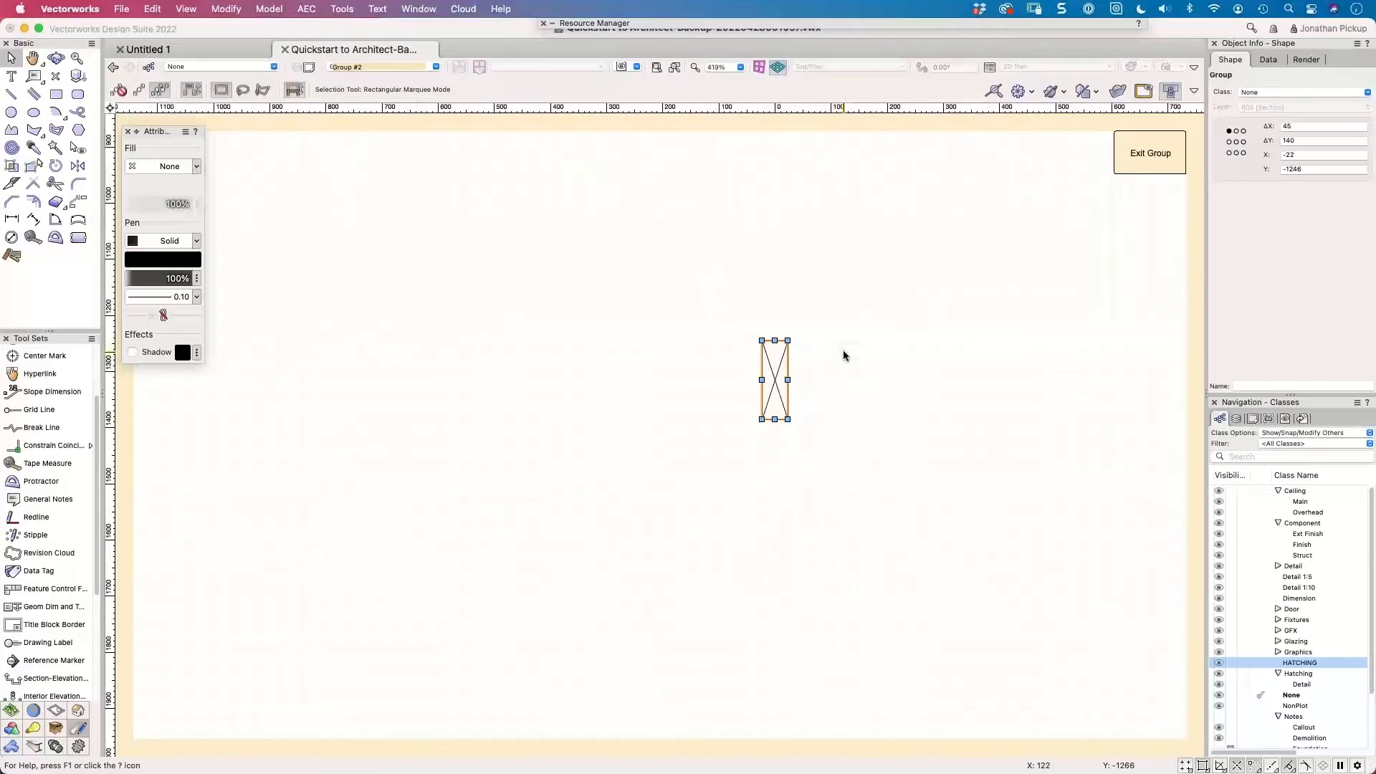
{"action": "left_click", "coordinate": [844, 355]}
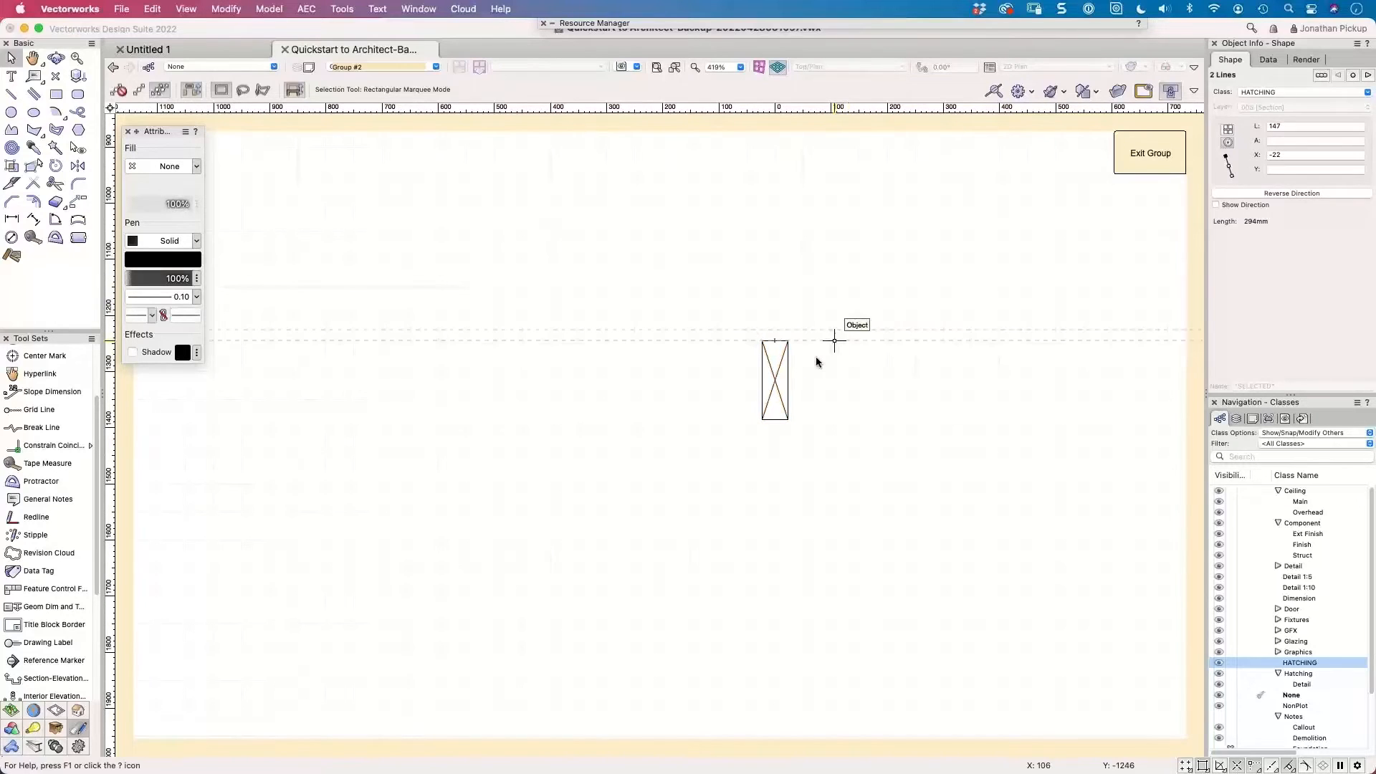
{"action": "left_click", "coordinate": [783, 367]}
{"action": "key", "text": "Delete"}
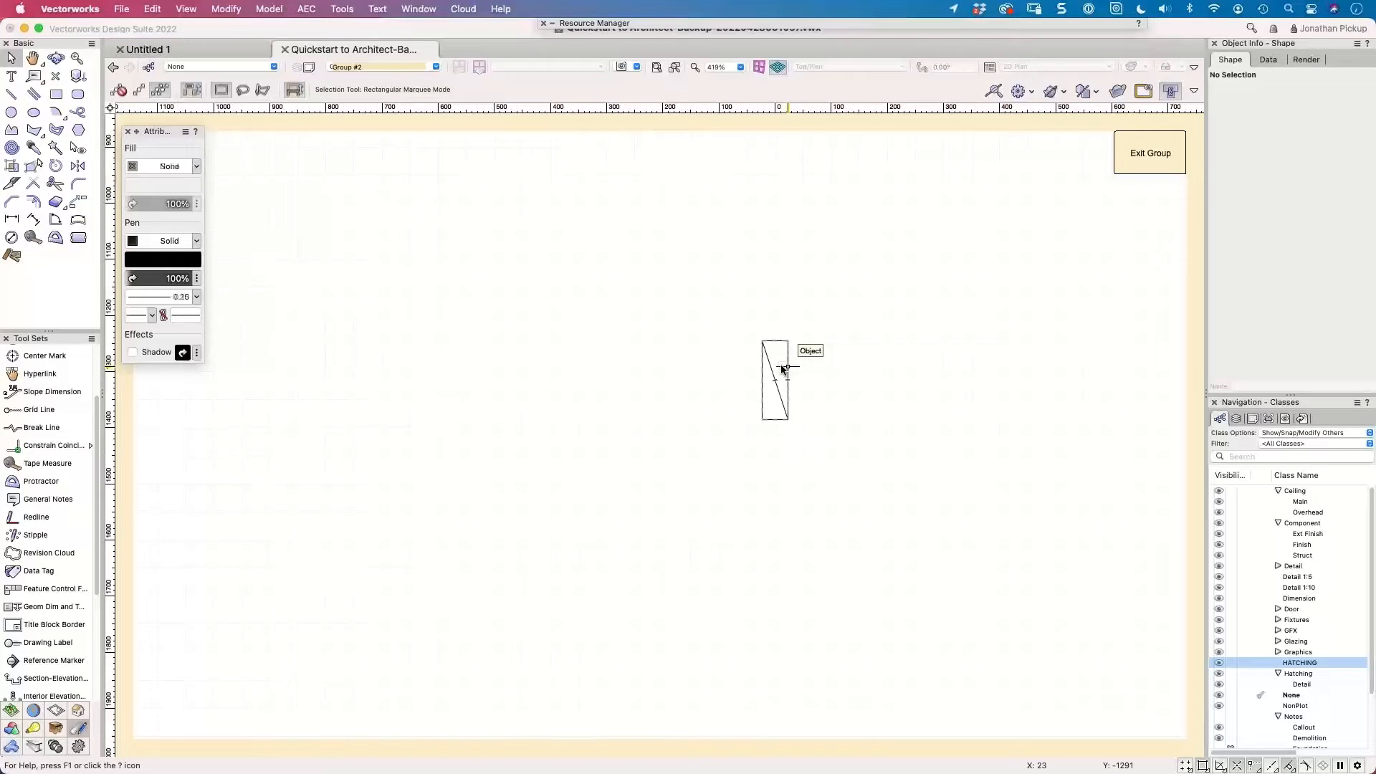
{"action": "left_click", "coordinate": [1150, 153]}
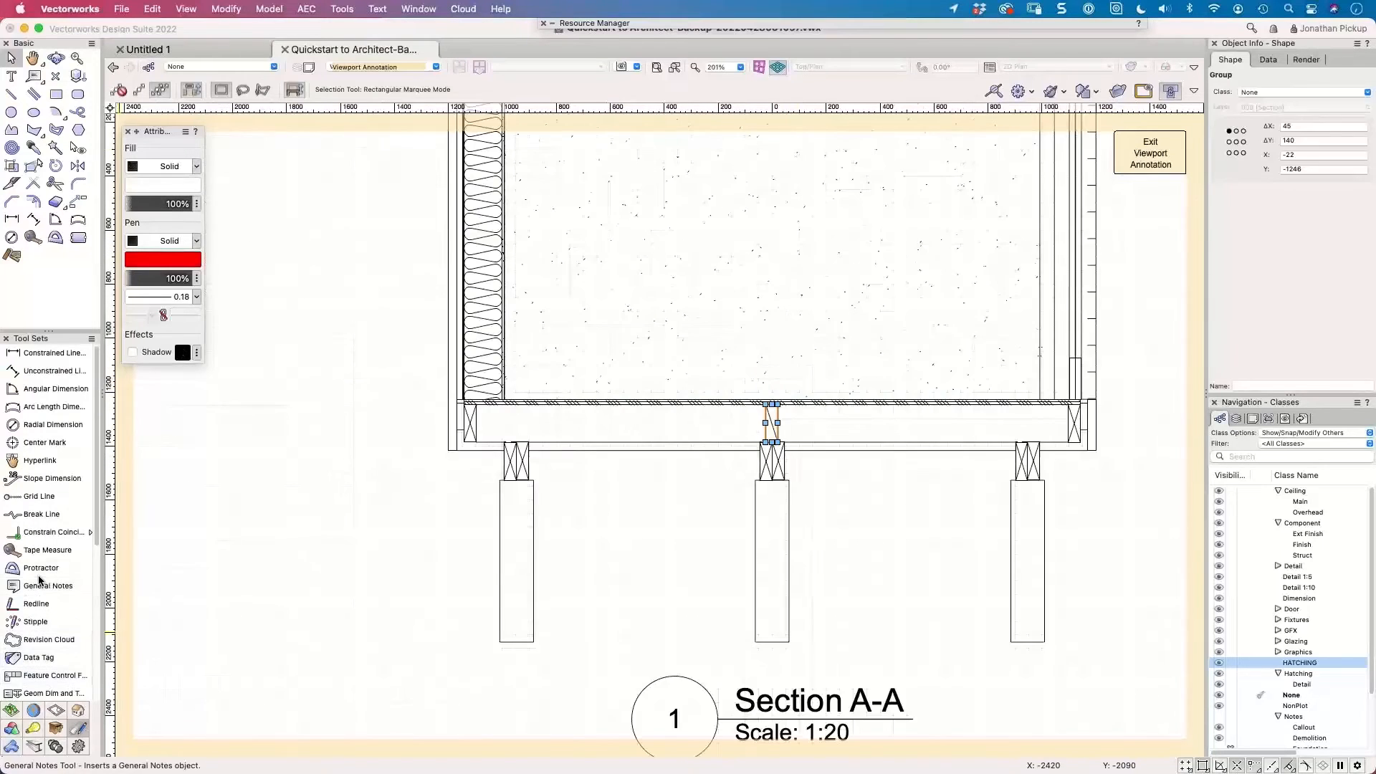
{"action": "left_click", "coordinate": [79, 712]}
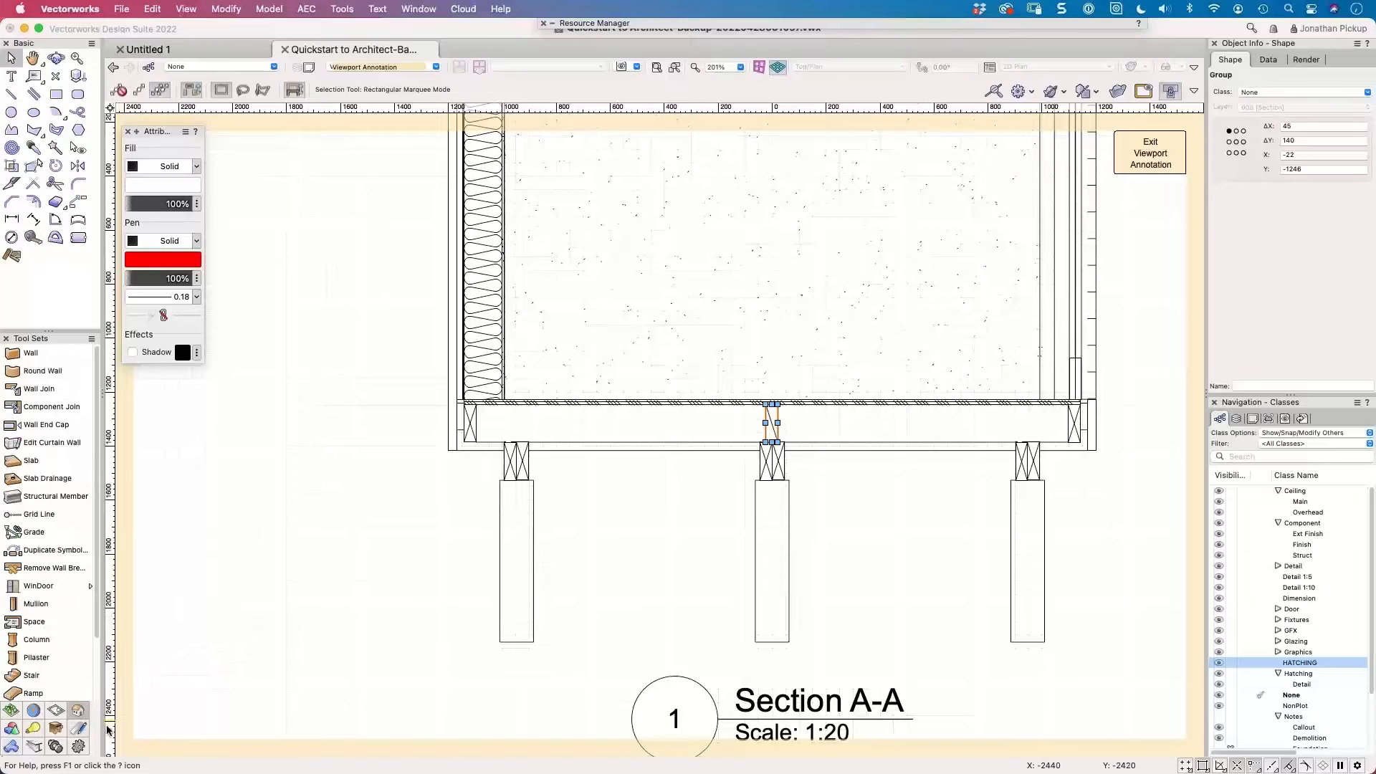
{"action": "left_click", "coordinate": [79, 730]}
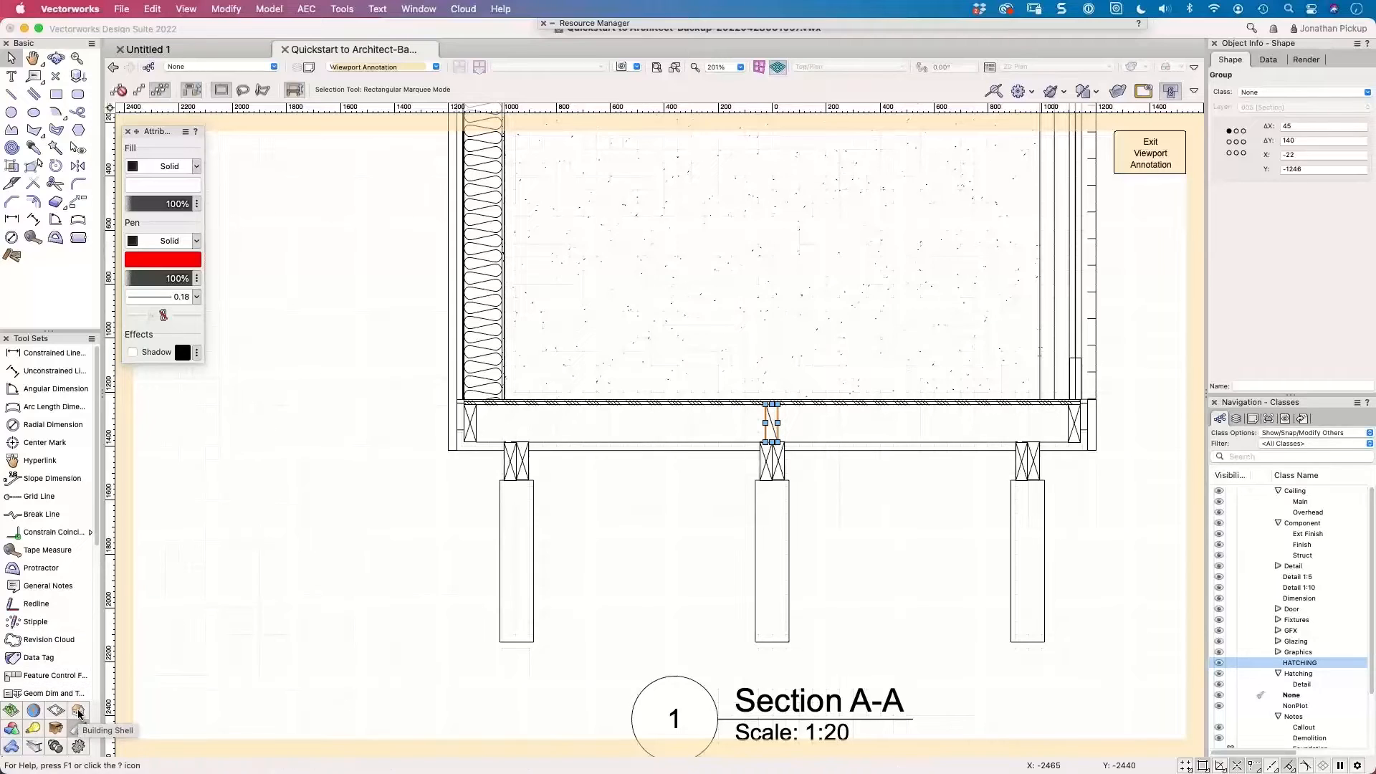
{"action": "scroll", "coordinate": [86, 473], "scroll_direction": "down", "scroll_amount": 3}
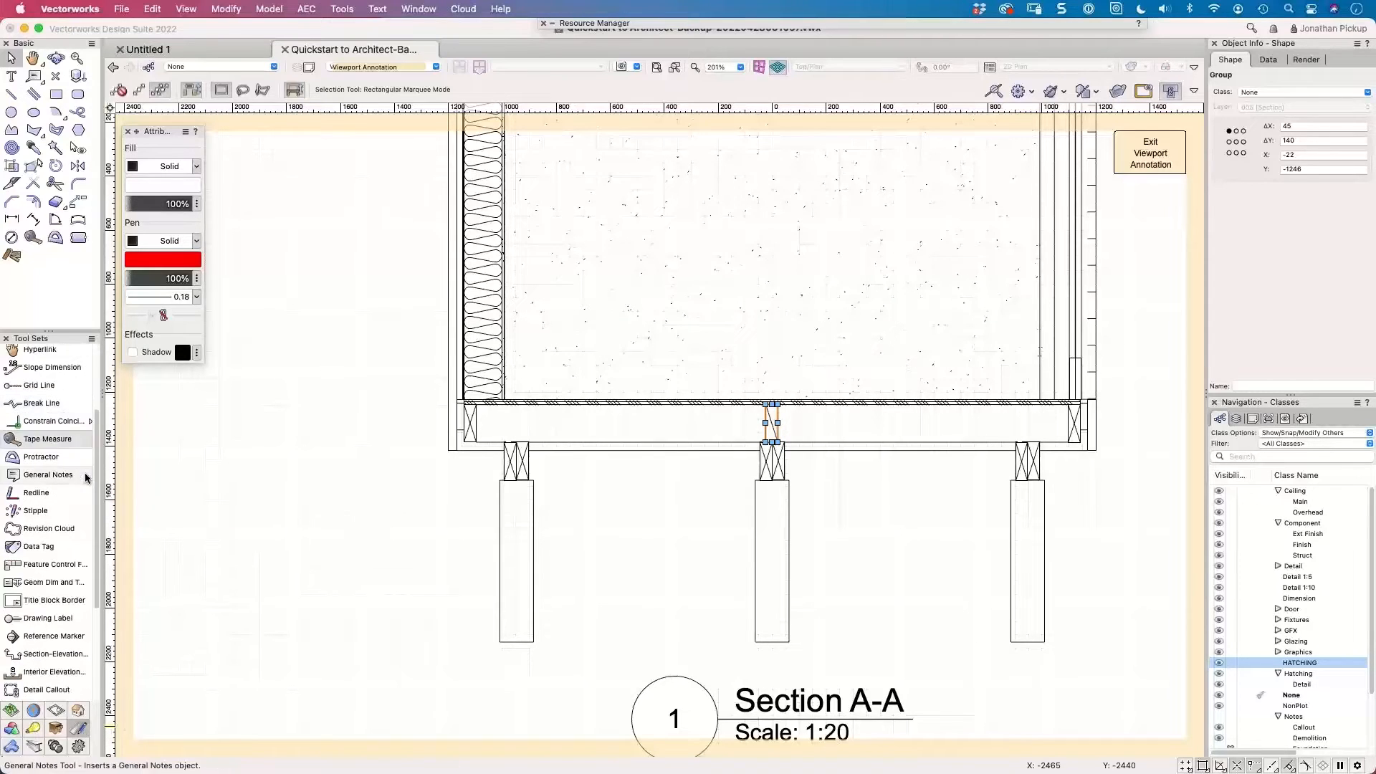
{"action": "scroll", "coordinate": [86, 478], "scroll_direction": "down", "scroll_amount": 1}
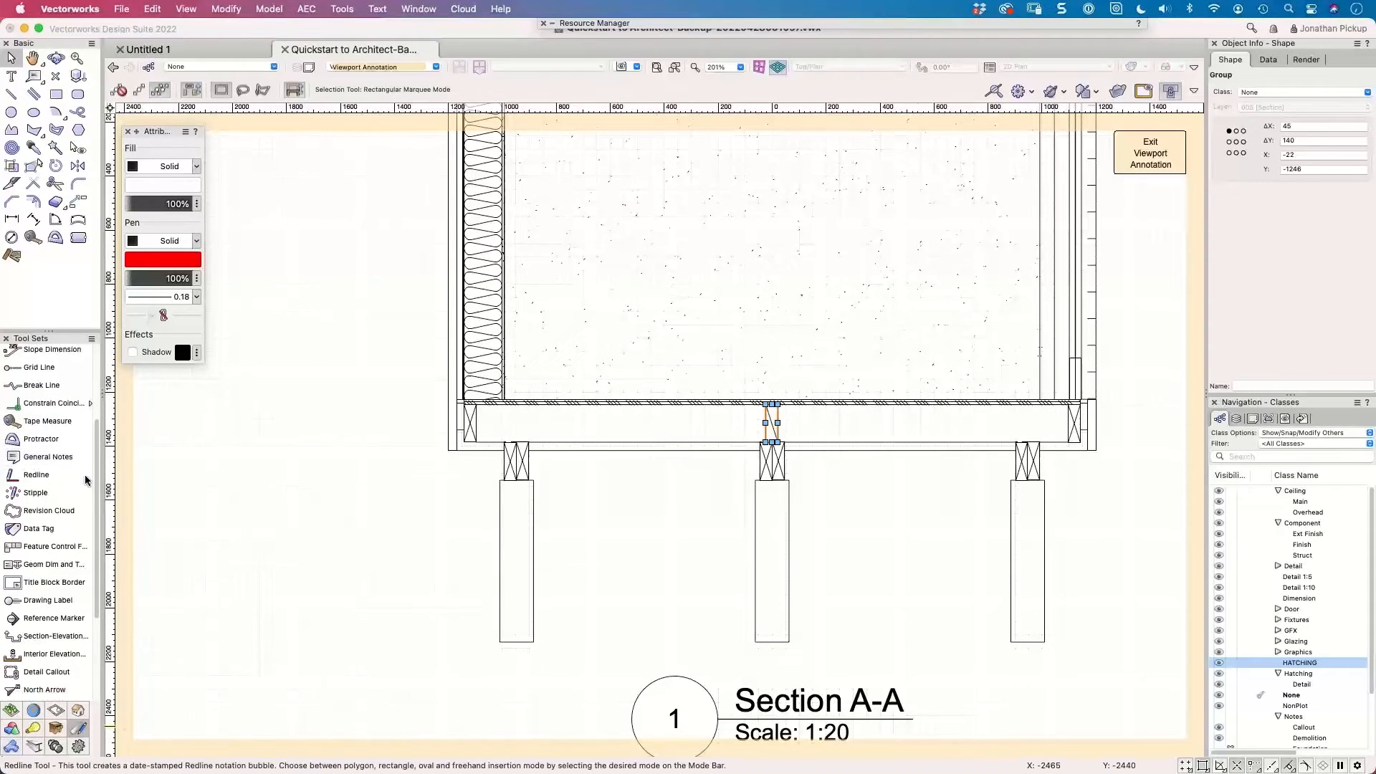
{"action": "scroll", "coordinate": [86, 479], "scroll_direction": "up", "scroll_amount": 4}
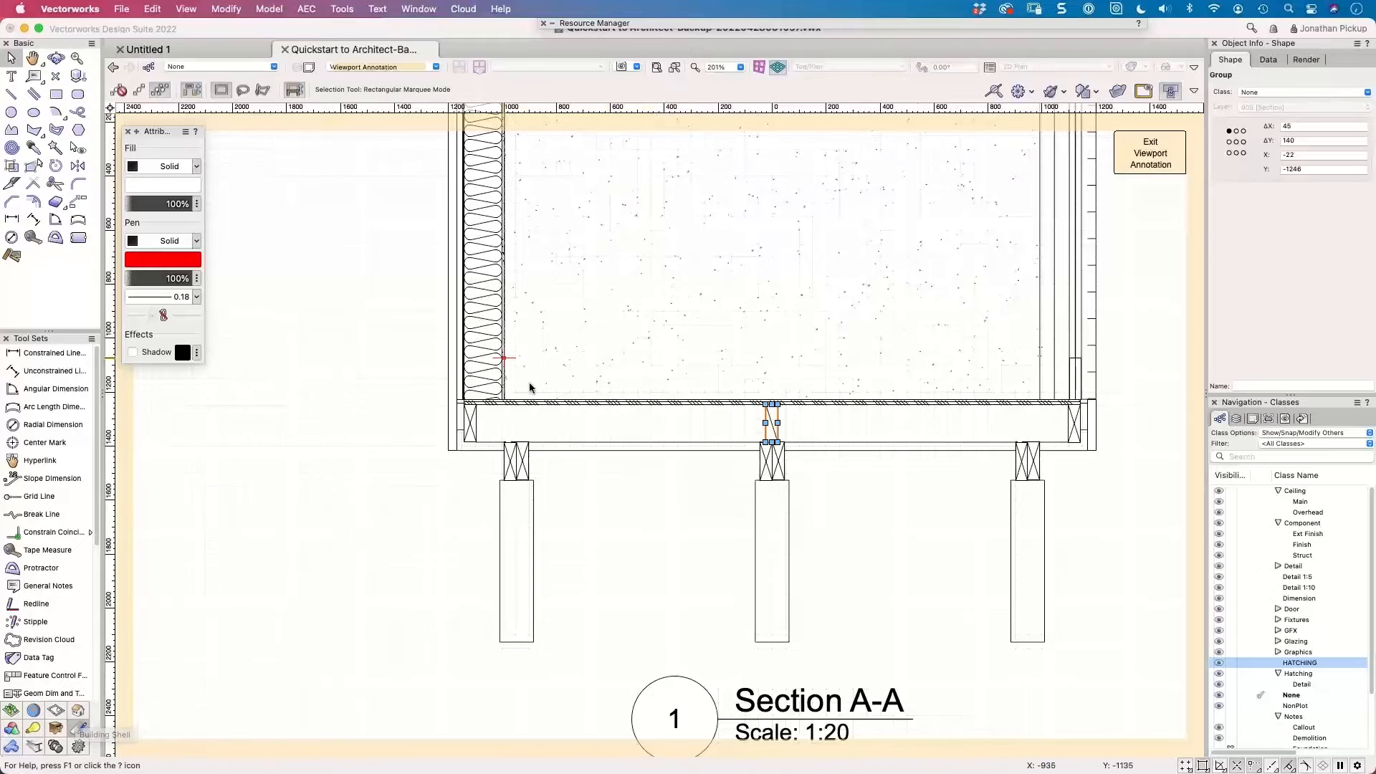
Insert a 140x45 symbol at -180° as the left wall's bottom plate and move it up so it sits on the floor.
{"action": "mouse_move", "coordinate": [869, 24]}
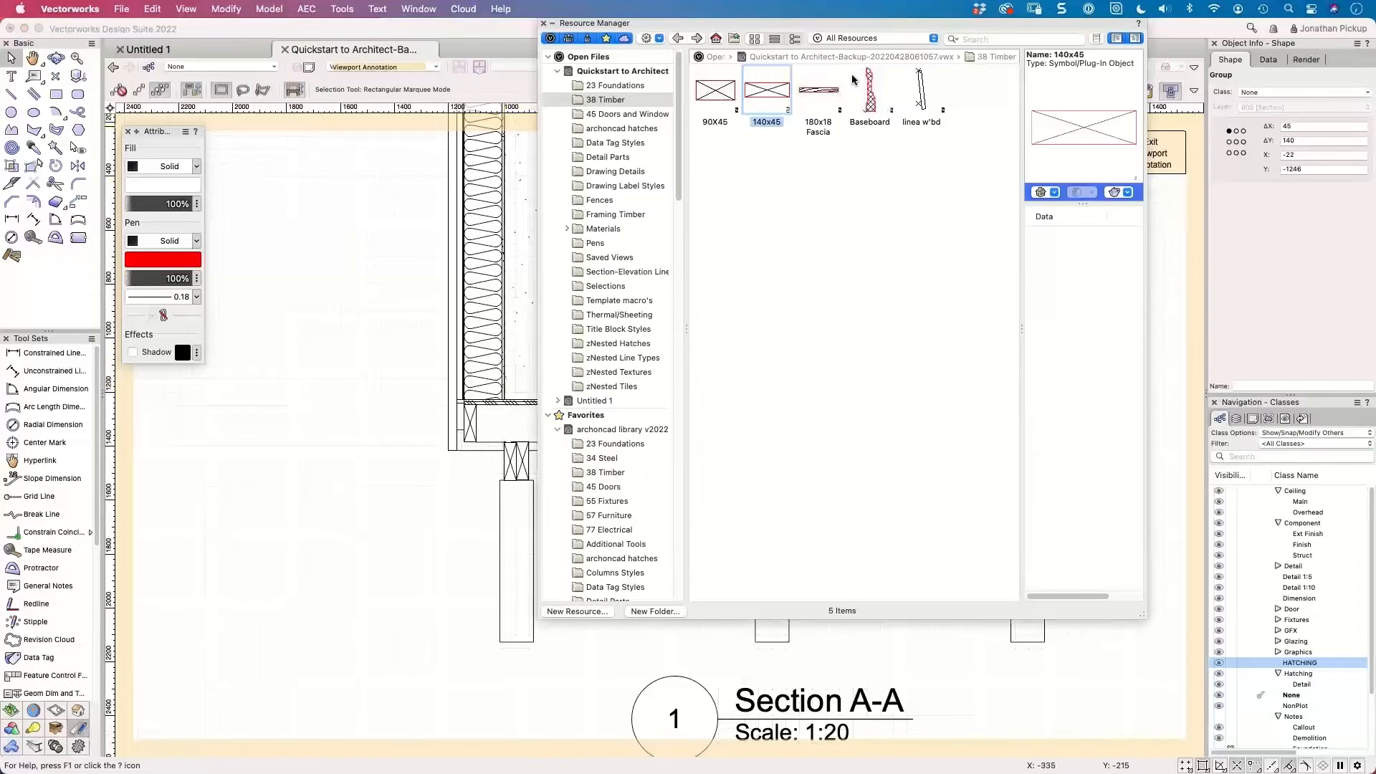
{"action": "double_click", "coordinate": [770, 98]}
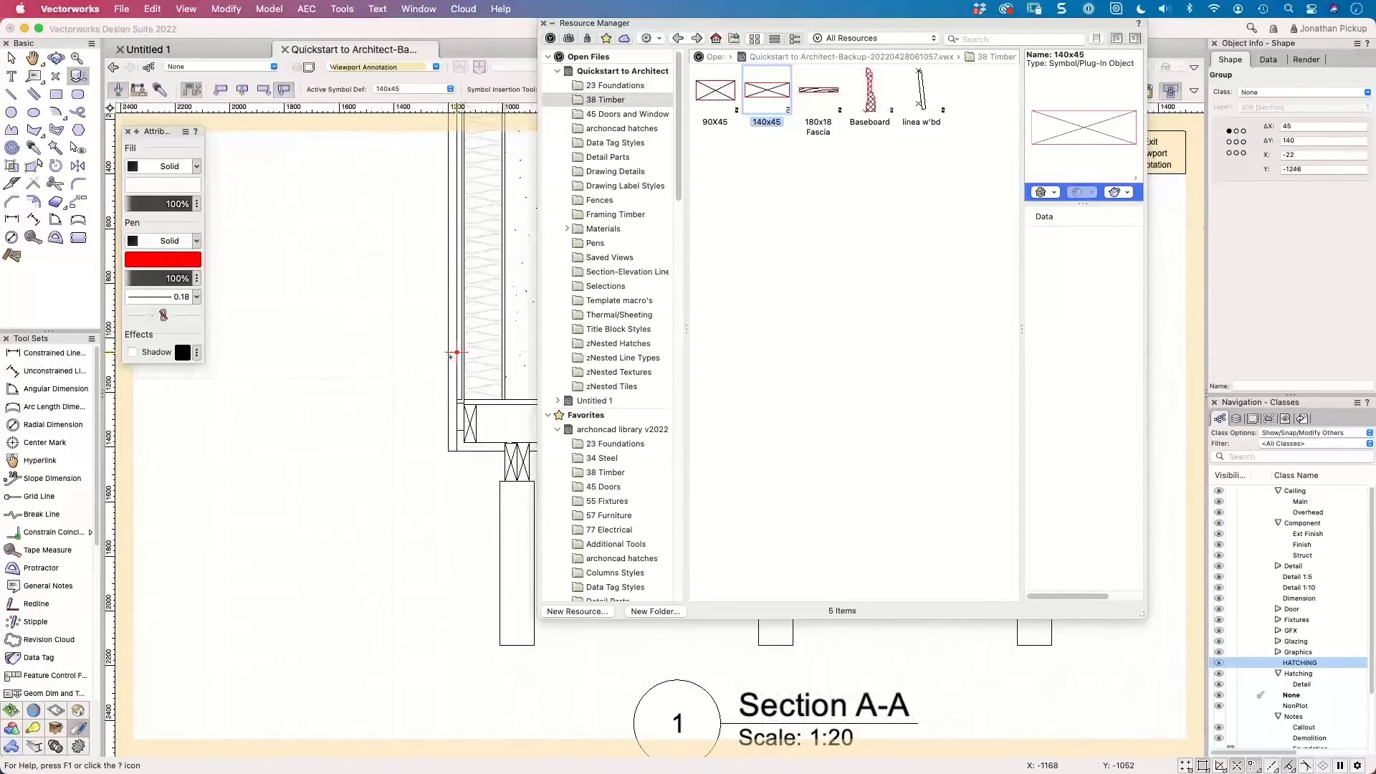
{"action": "scroll", "coordinate": [457, 355], "scroll_direction": "up", "scroll_amount": 5}
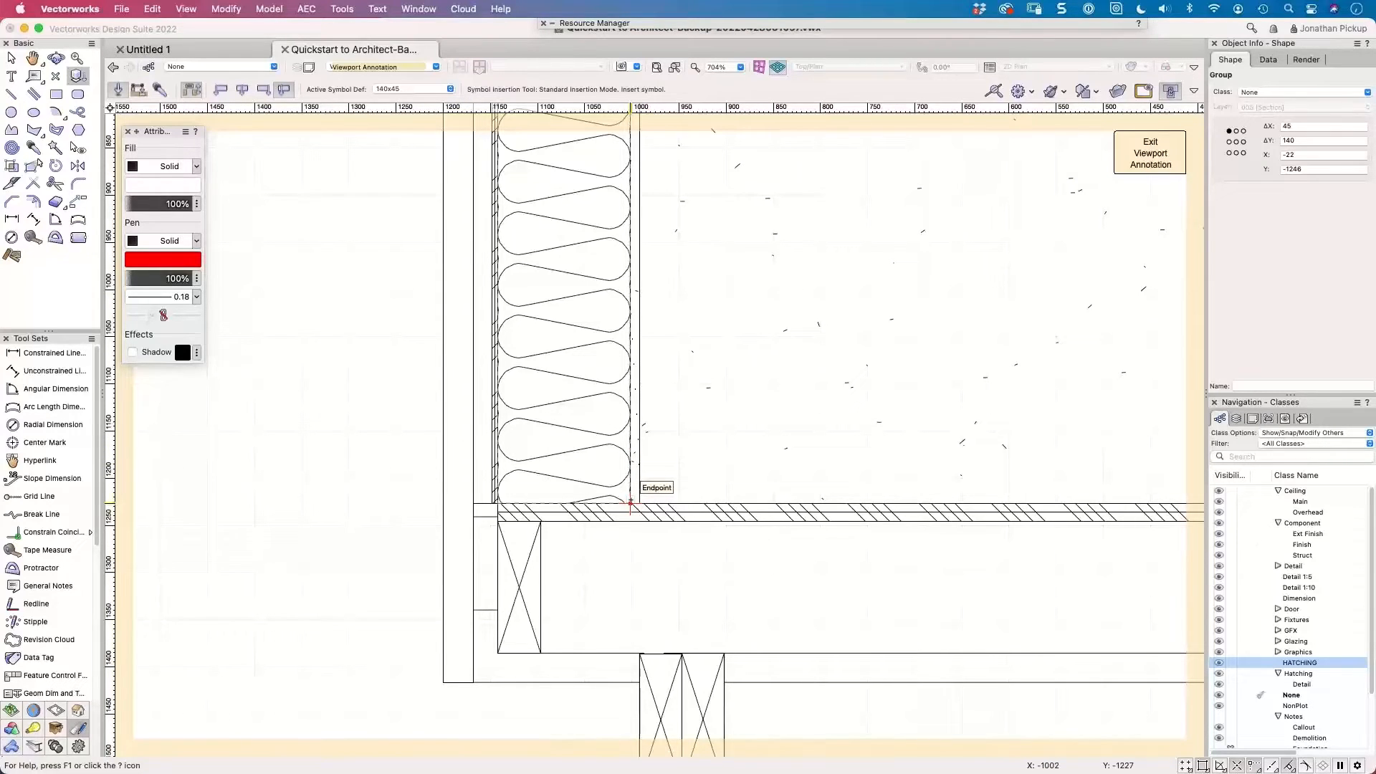
{"action": "left_click", "coordinate": [631, 502]}
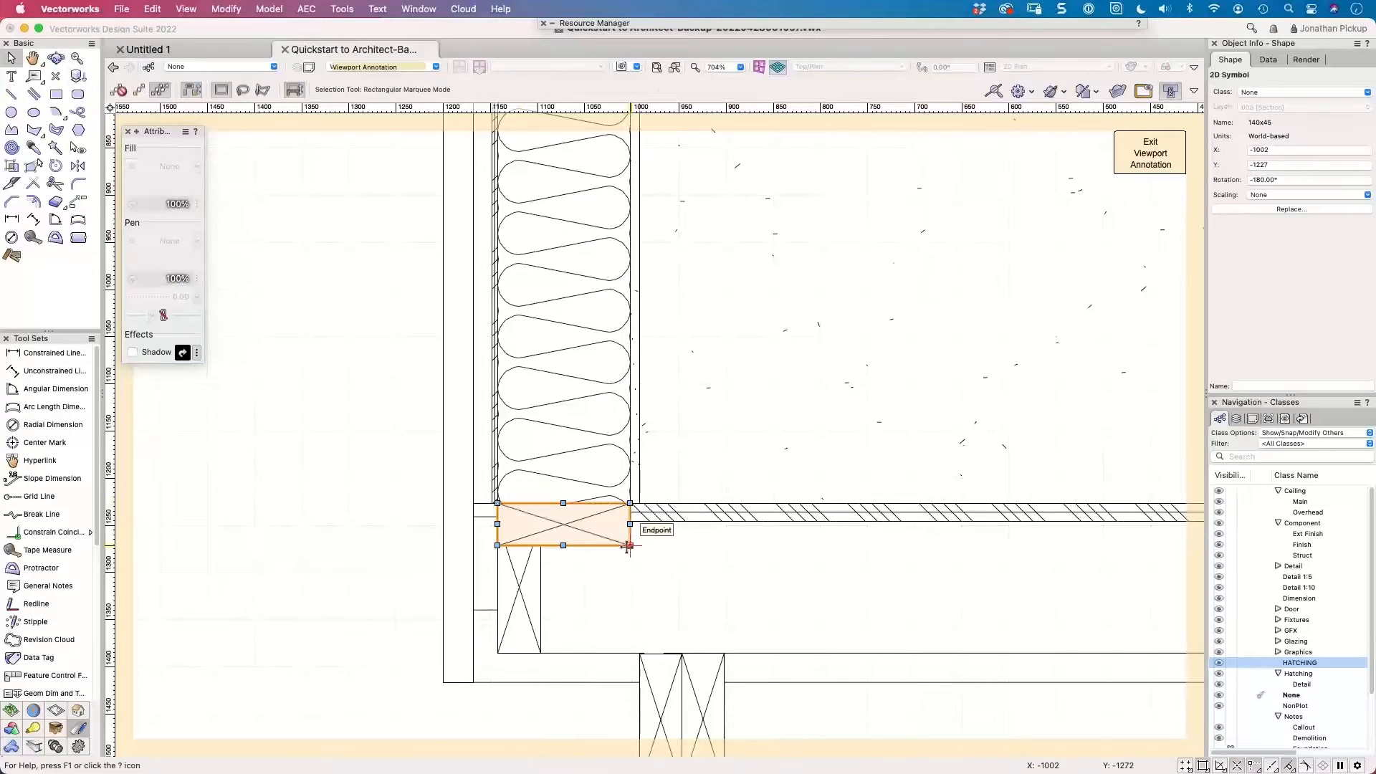
{"action": "key", "text": "x"}
{"action": "scroll", "coordinate": [430, 578], "scroll_direction": "down", "scroll_amount": 5}
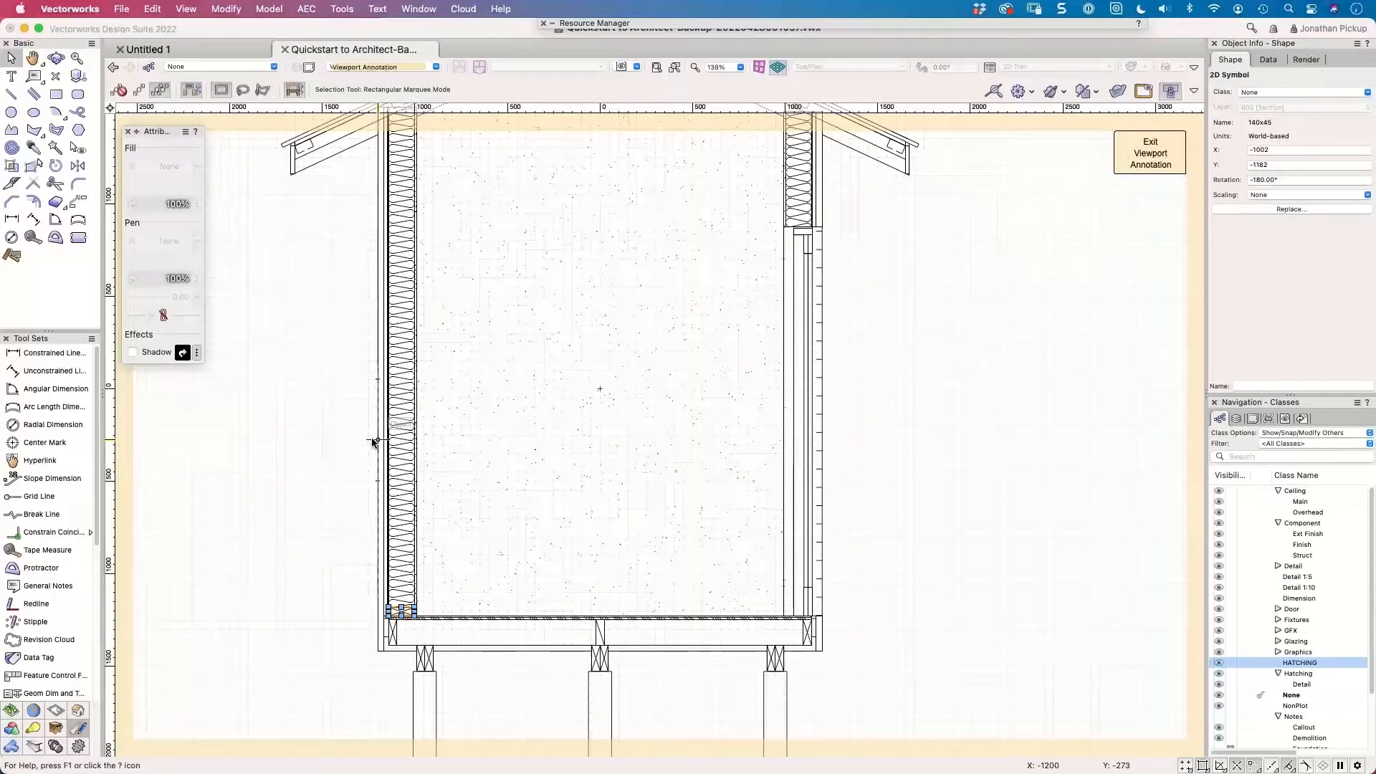
{"action": "left_click_drag", "start_coordinate": [373, 442], "coordinate": [374, 503]}
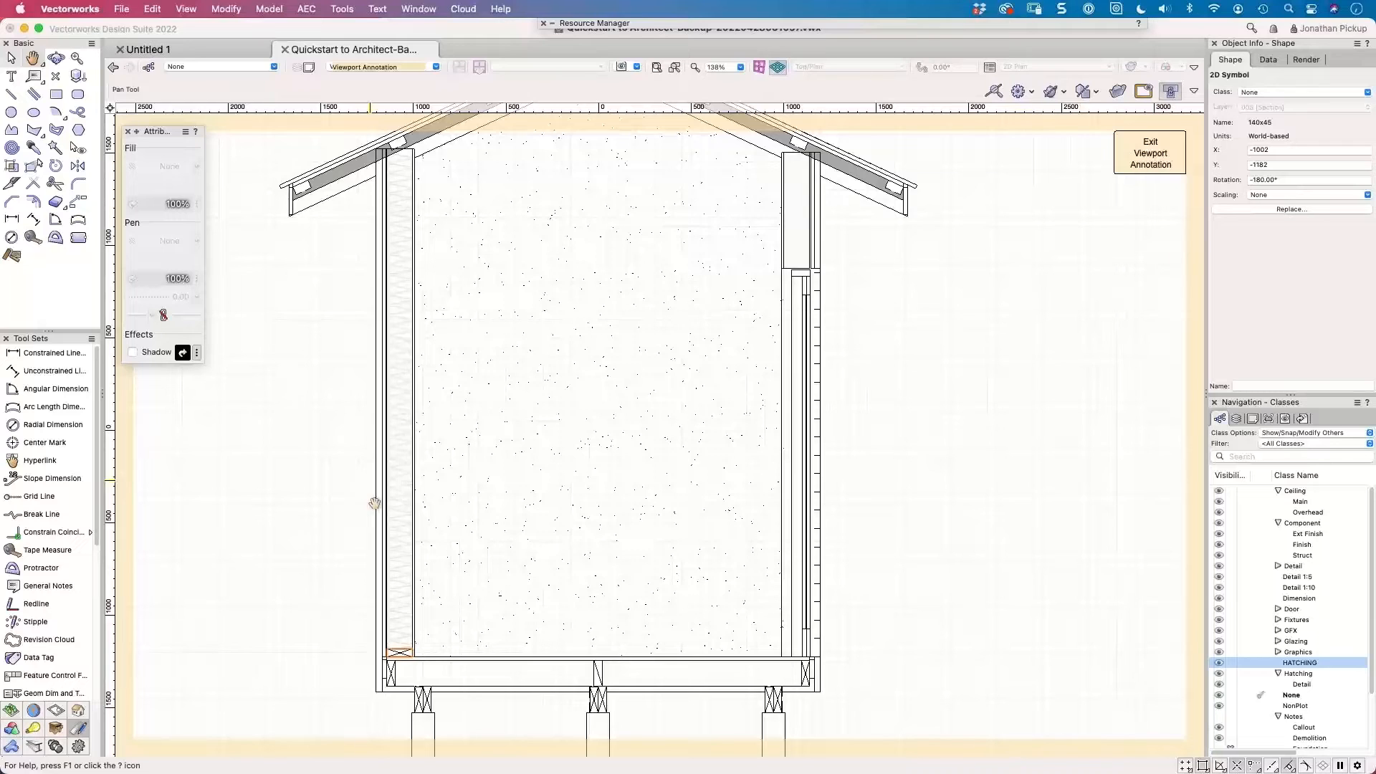
{"action": "left_click_drag", "start_coordinate": [374, 503], "coordinate": [394, 522]}
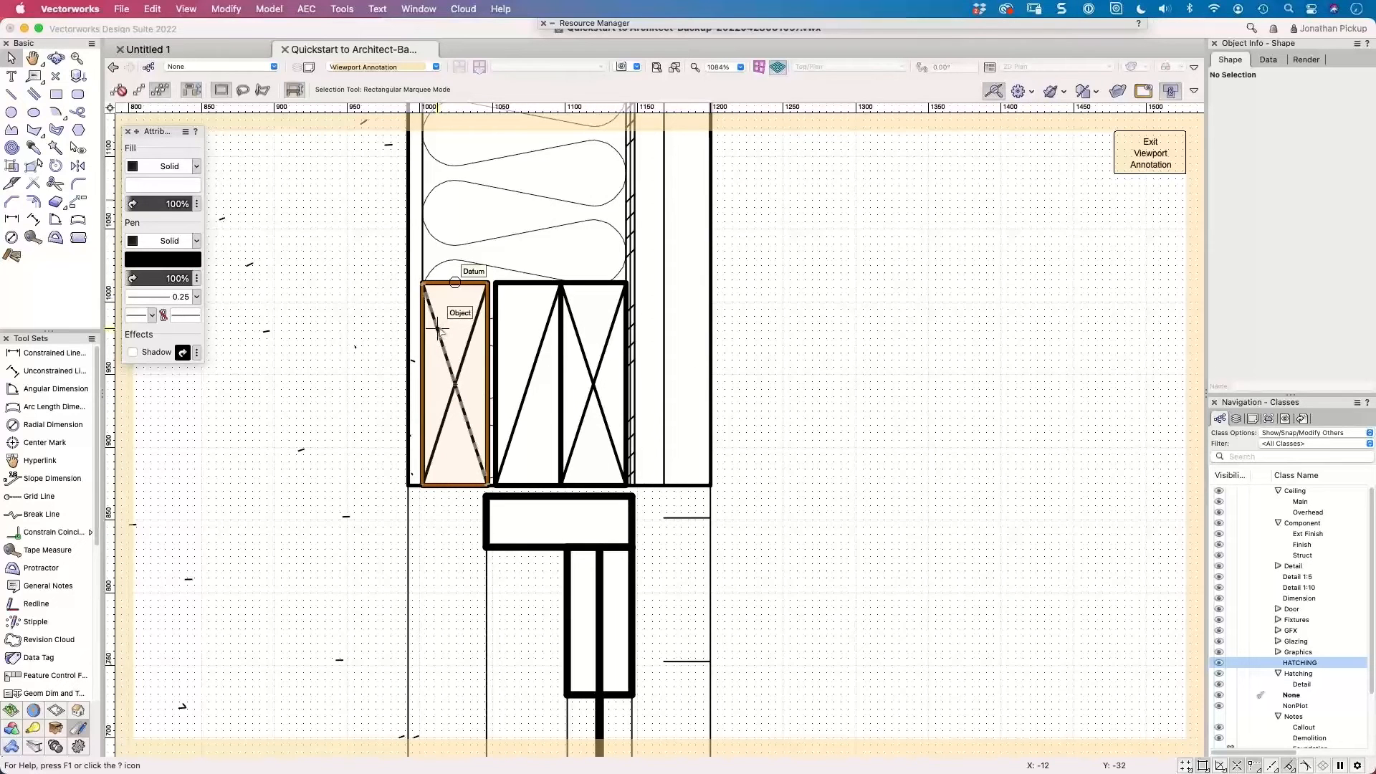
Choose the 90X45 symbol from the 38 Timber folder for insertion as purlins on the roof's left slope.
{"action": "scroll", "coordinate": [438, 329], "scroll_direction": "down", "scroll_amount": 10}
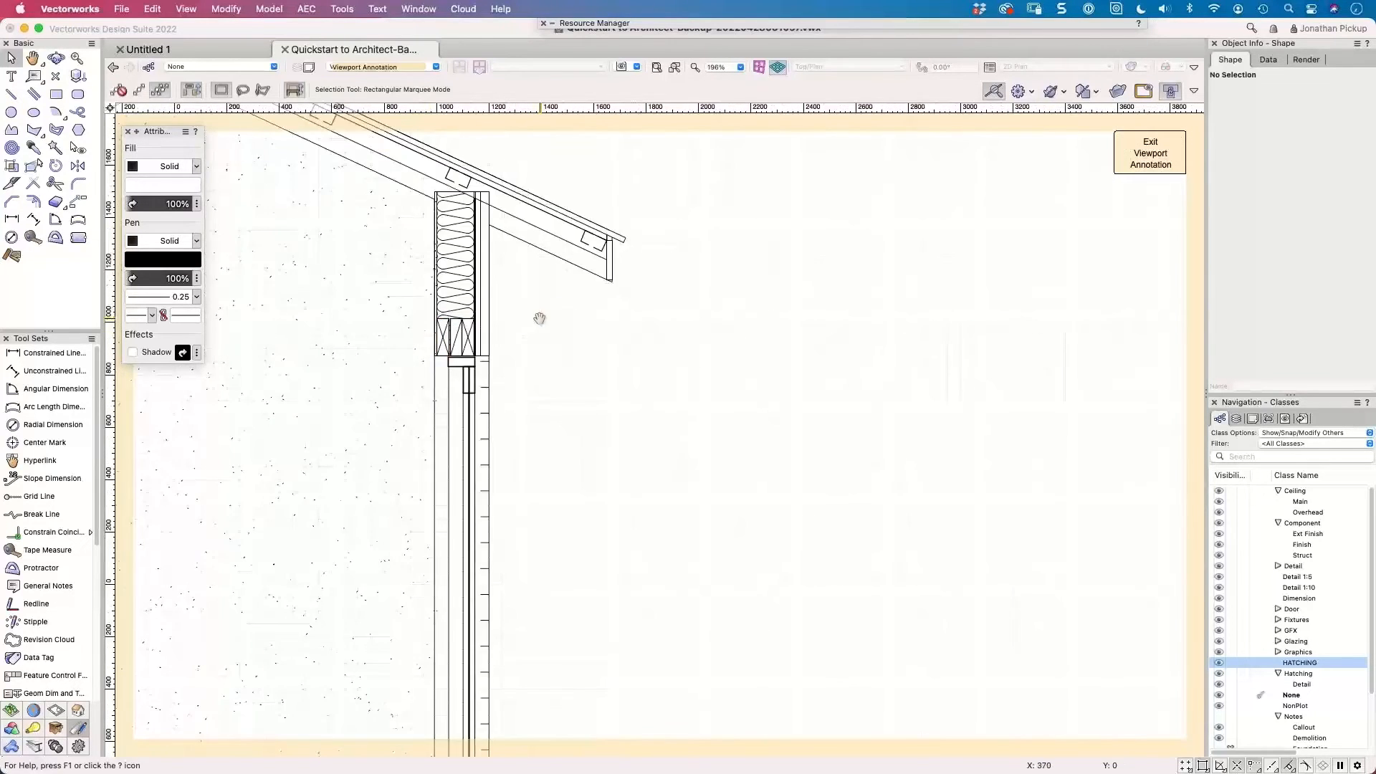
{"action": "left_click_drag", "start_coordinate": [624, 359], "coordinate": [752, 433]}
{"action": "middle_click_drag", "start_coordinate": [751, 433], "coordinate": [885, 510]}
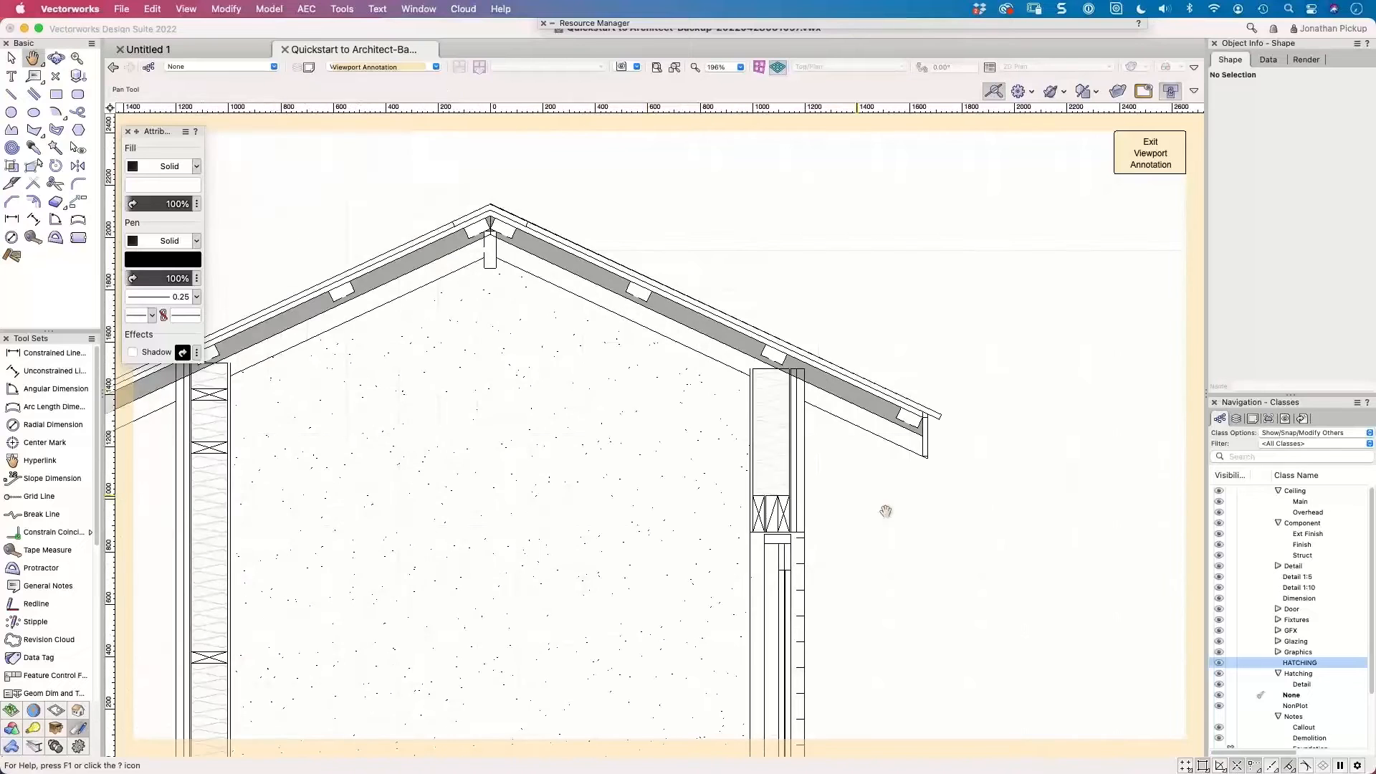
{"action": "middle_click_drag", "start_coordinate": [501, 385], "coordinate": [891, 283]}
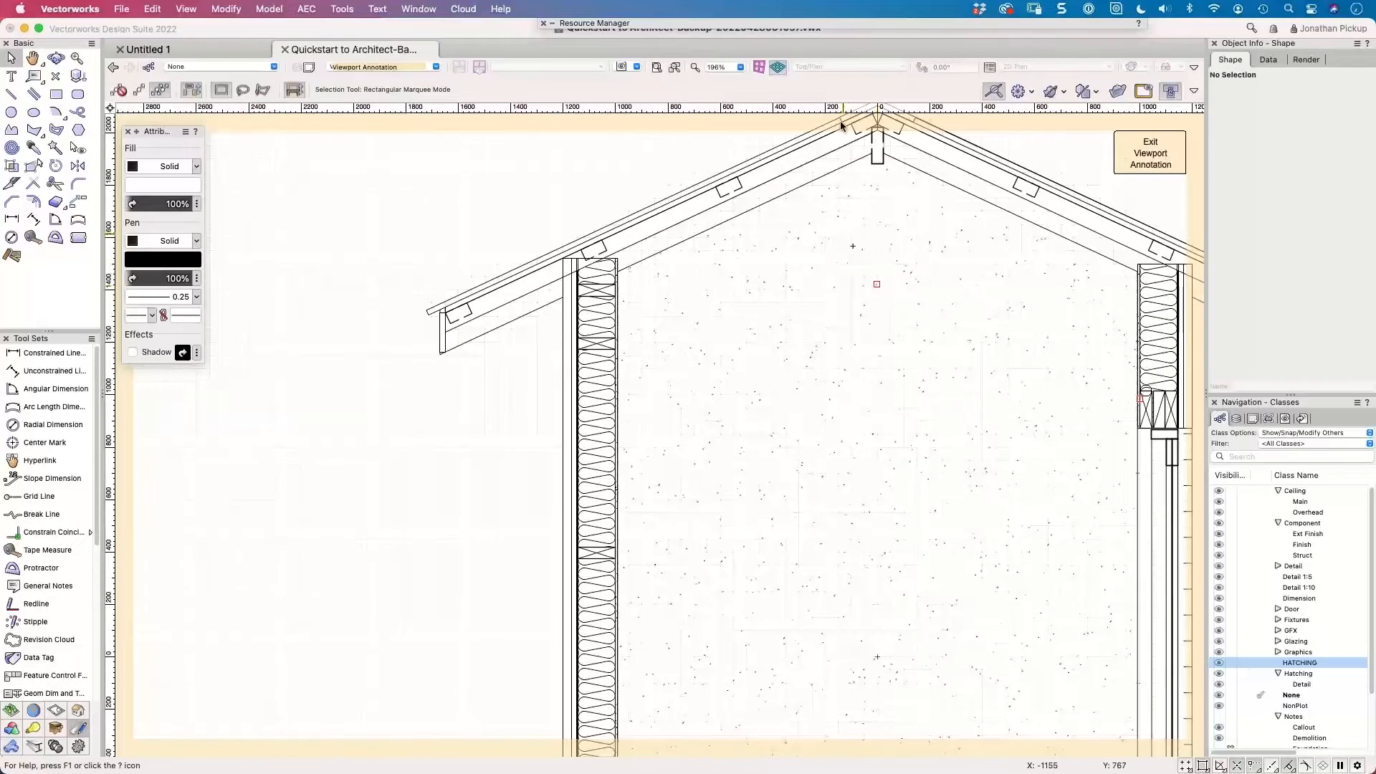
{"action": "left_click", "coordinate": [823, 23]}
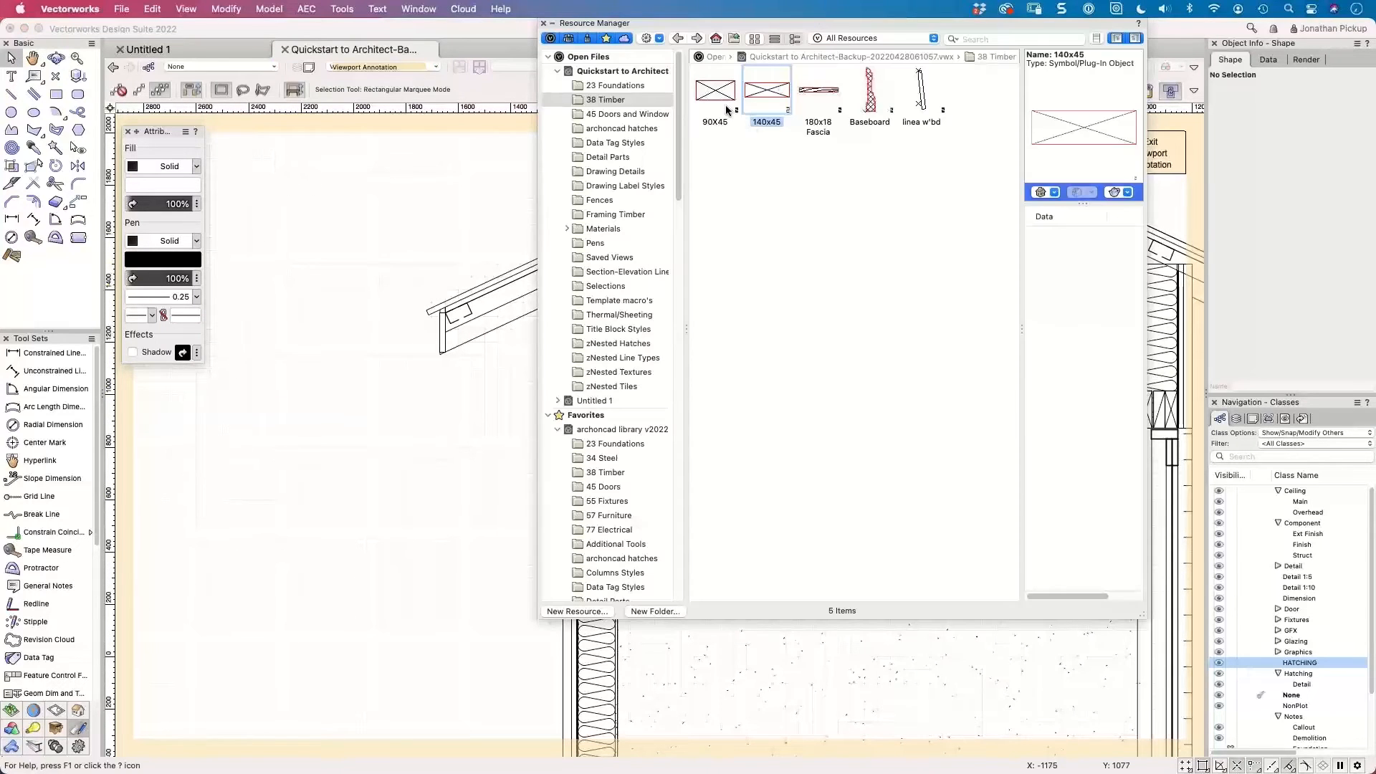
{"action": "double_click", "coordinate": [715, 91]}
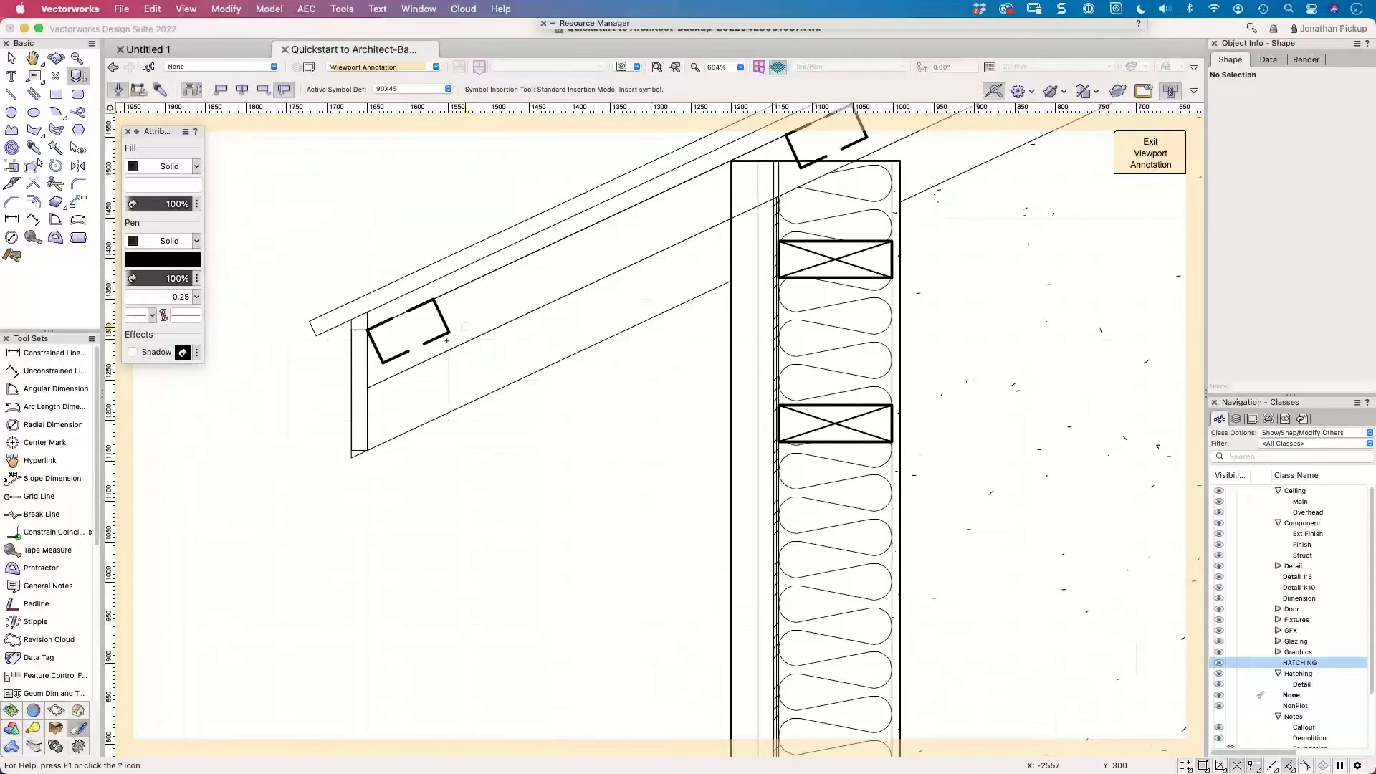
{"action": "left_click", "coordinate": [449, 332]}
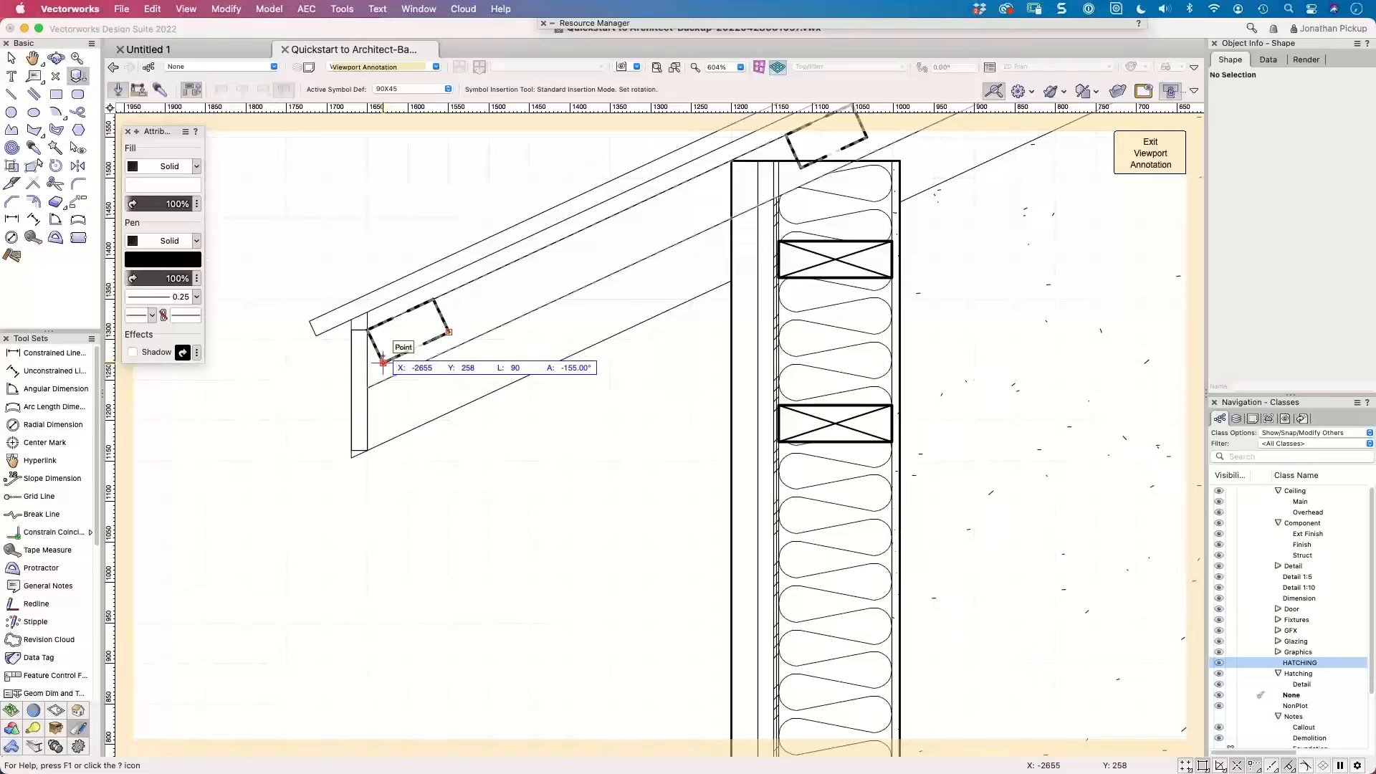
{"action": "left_click", "coordinate": [411, 298]}
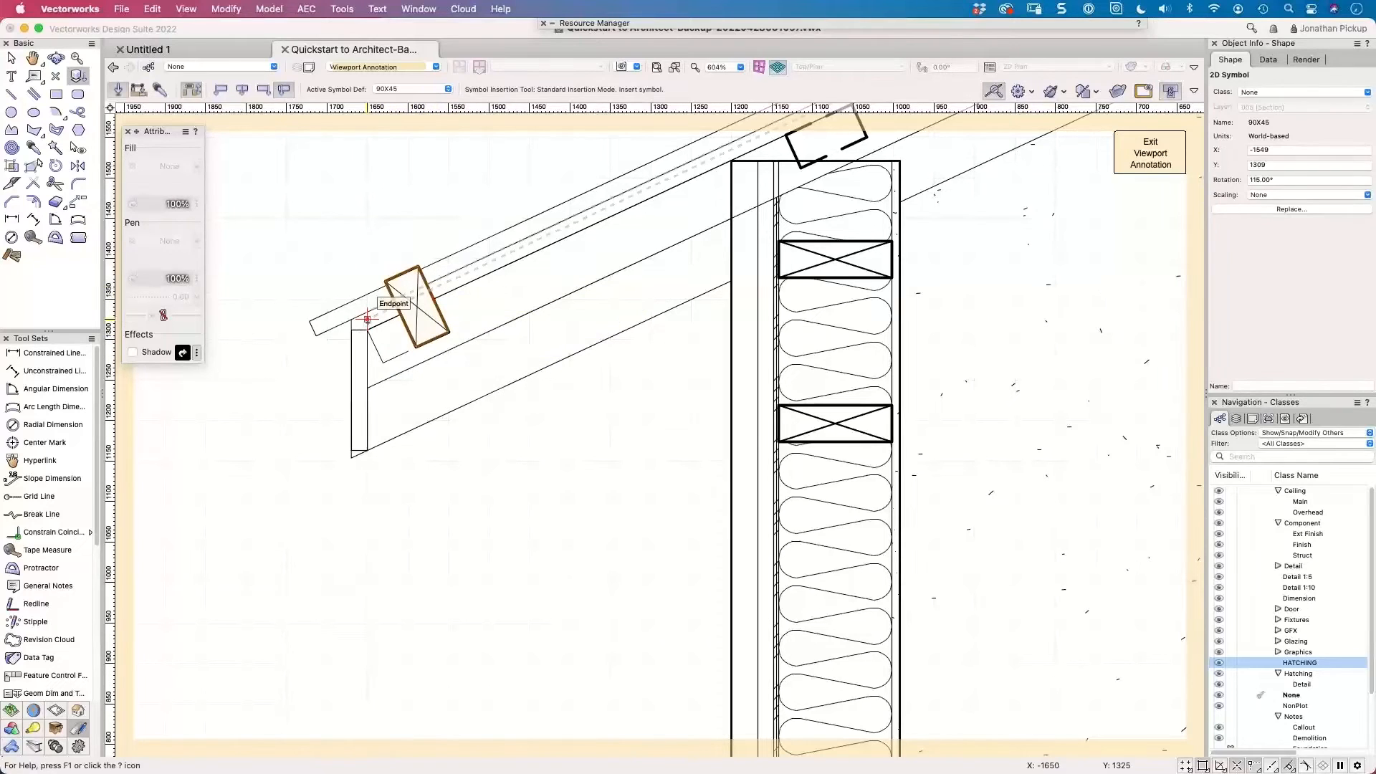
{"action": "left_click", "coordinate": [367, 319]}
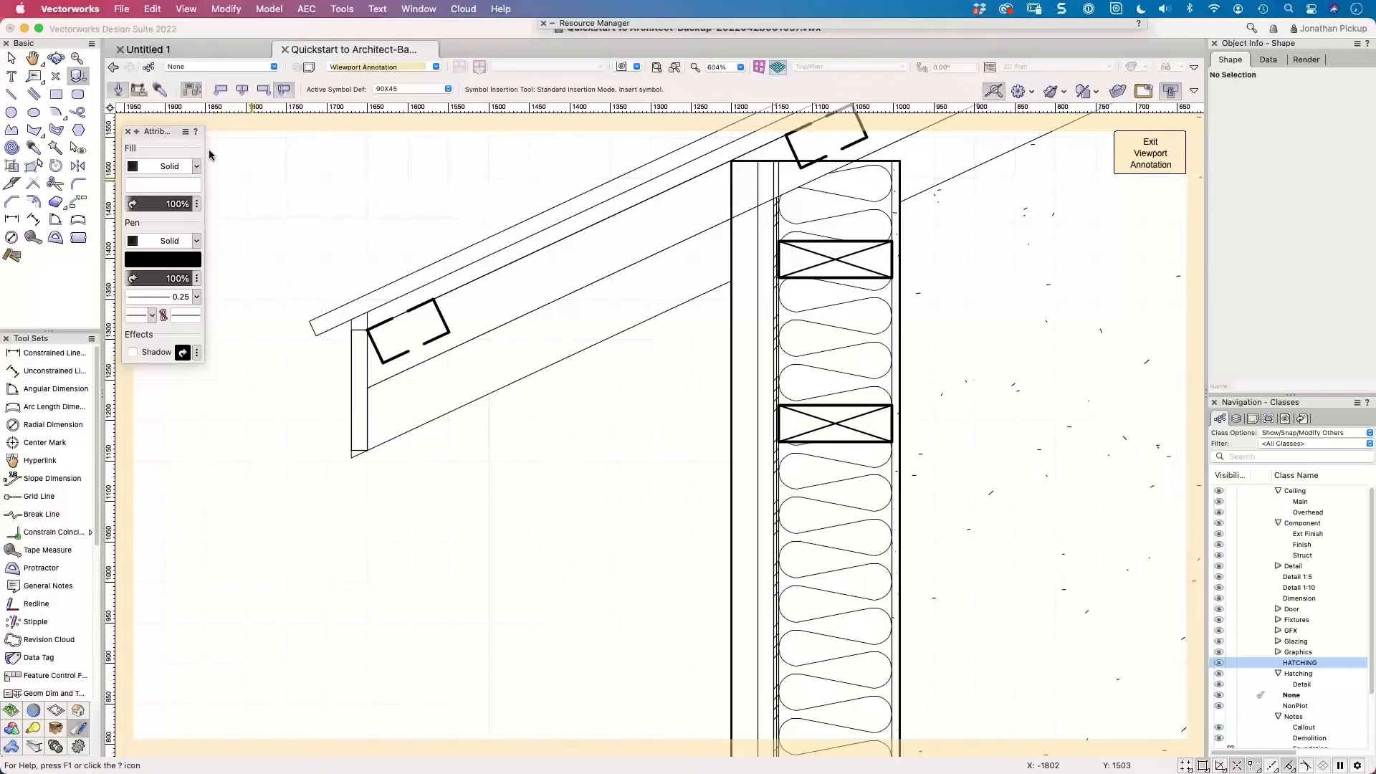
Insert the 90X45 symbol at -155° as the left eave purlin and duplicate it by points into the other three purlin positions up the slope.
{"action": "left_click", "coordinate": [367, 330]}
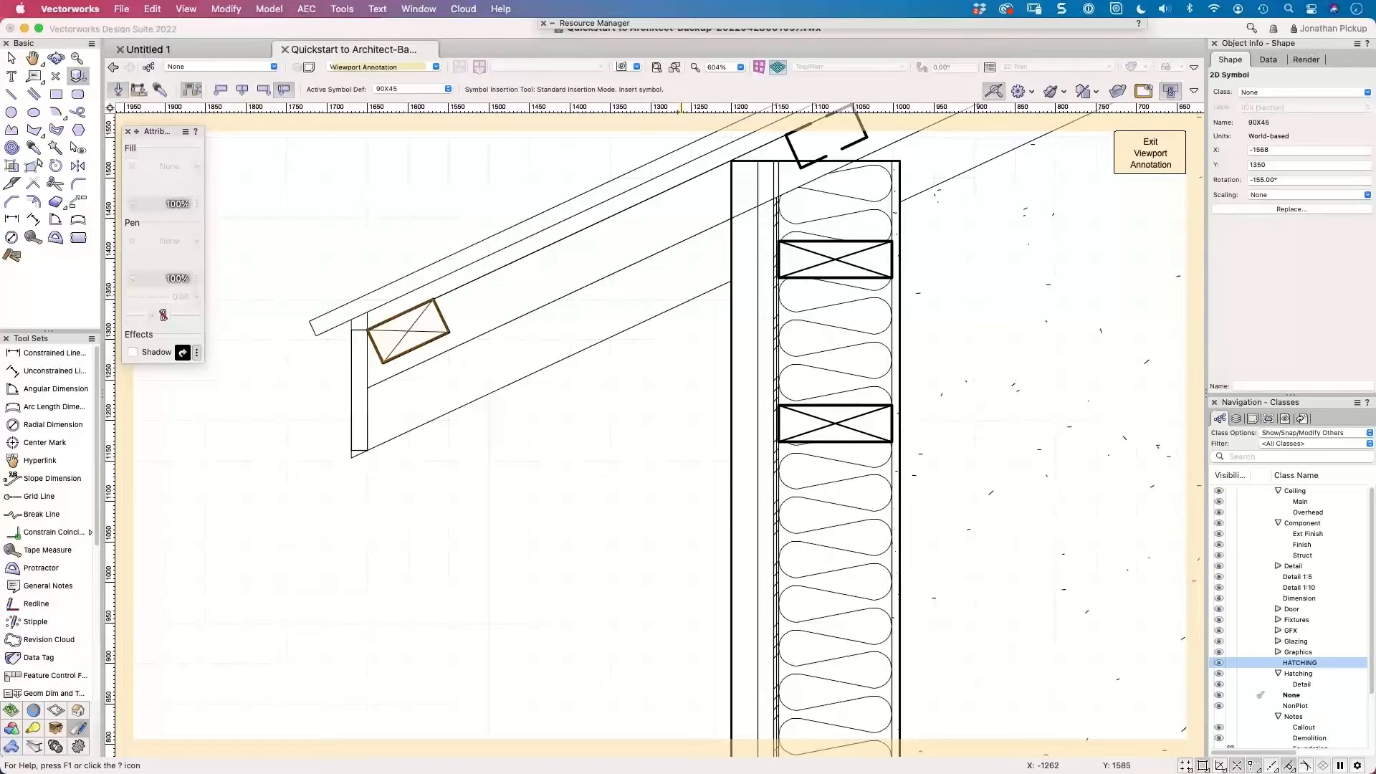
{"action": "middle_click_drag", "start_coordinate": [668, 121], "coordinate": [526, 290]}
{"action": "scroll", "coordinate": [522, 308], "scroll_direction": "down", "scroll_amount": 2}
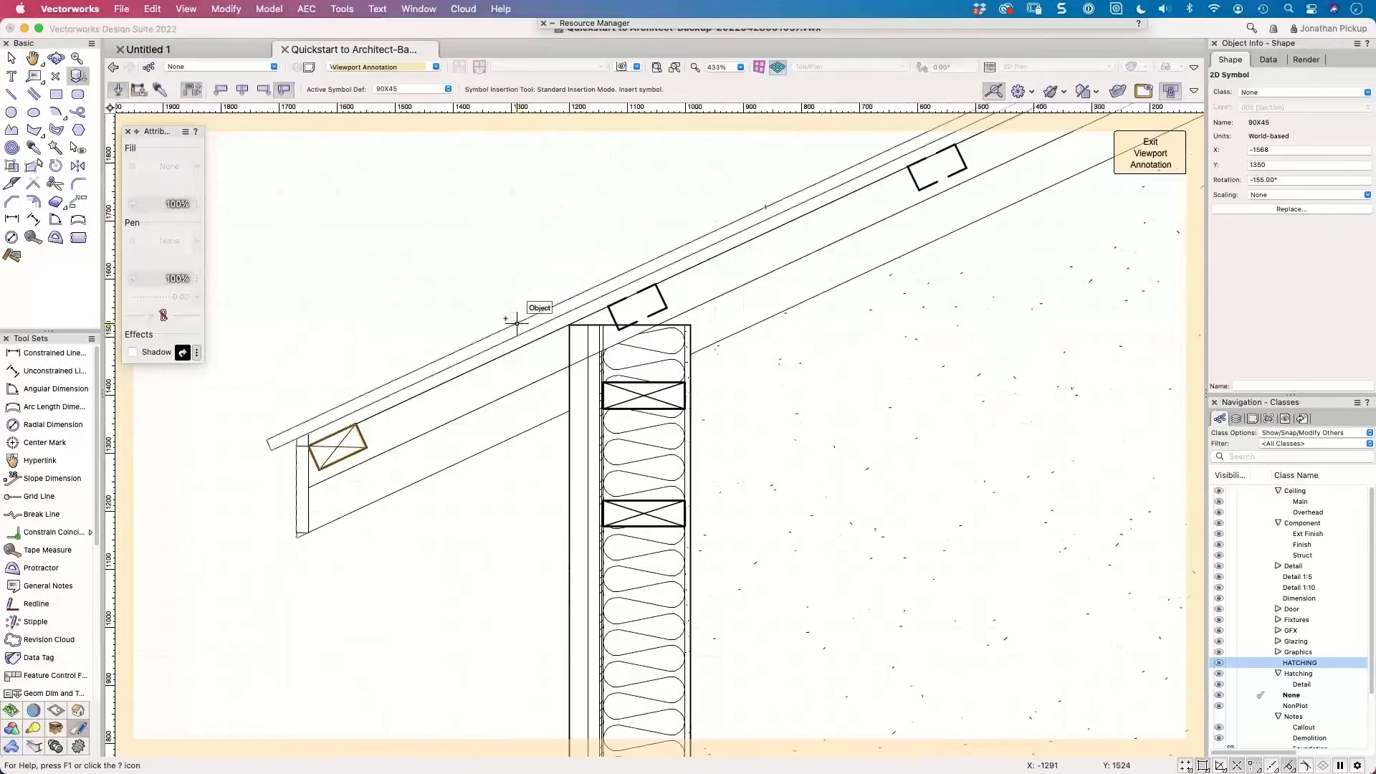
{"action": "left_click", "coordinate": [76, 204]}
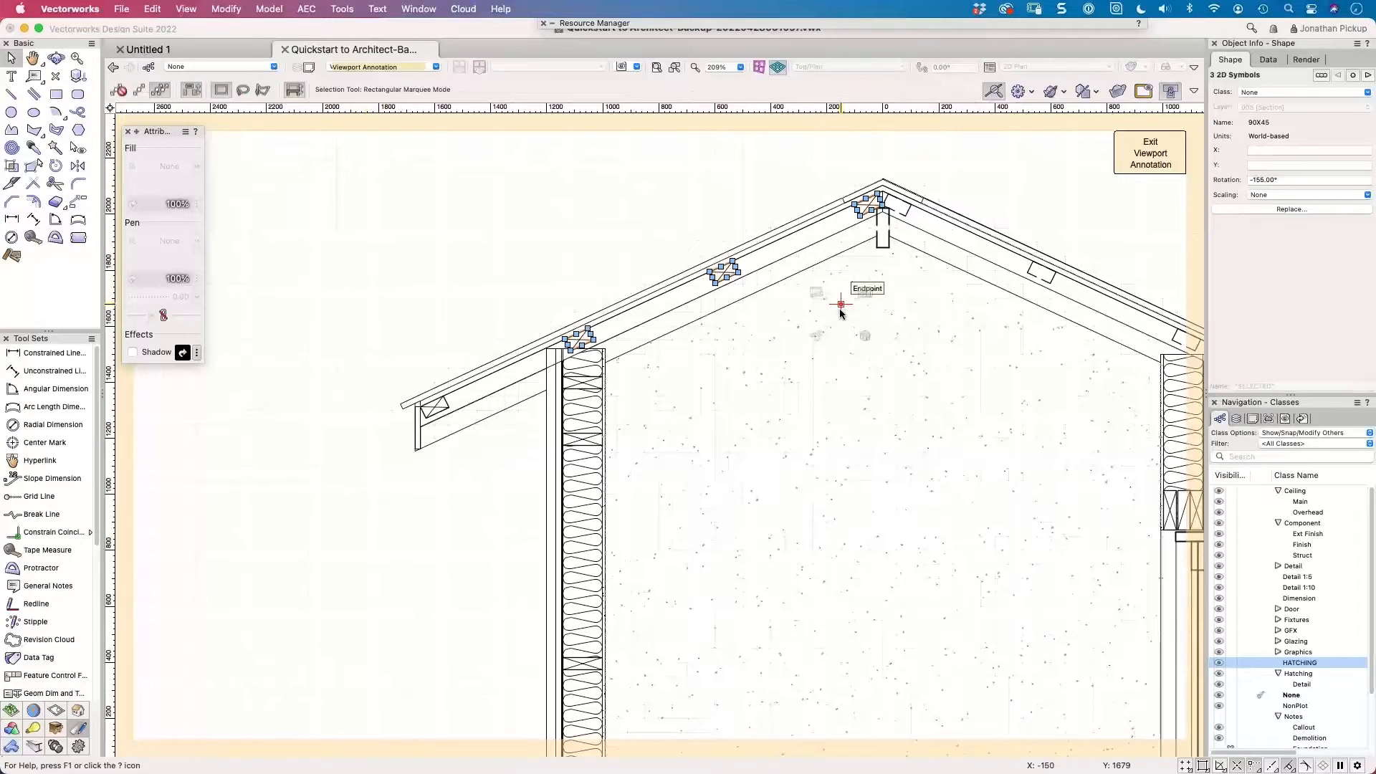
Mirror duplicates of the four left-slope purlins and the two uppermost left-wall timbers about the vertical centreline of the ridge beam.
{"action": "middle_click_drag", "start_coordinate": [839, 309], "coordinate": [714, 291]}
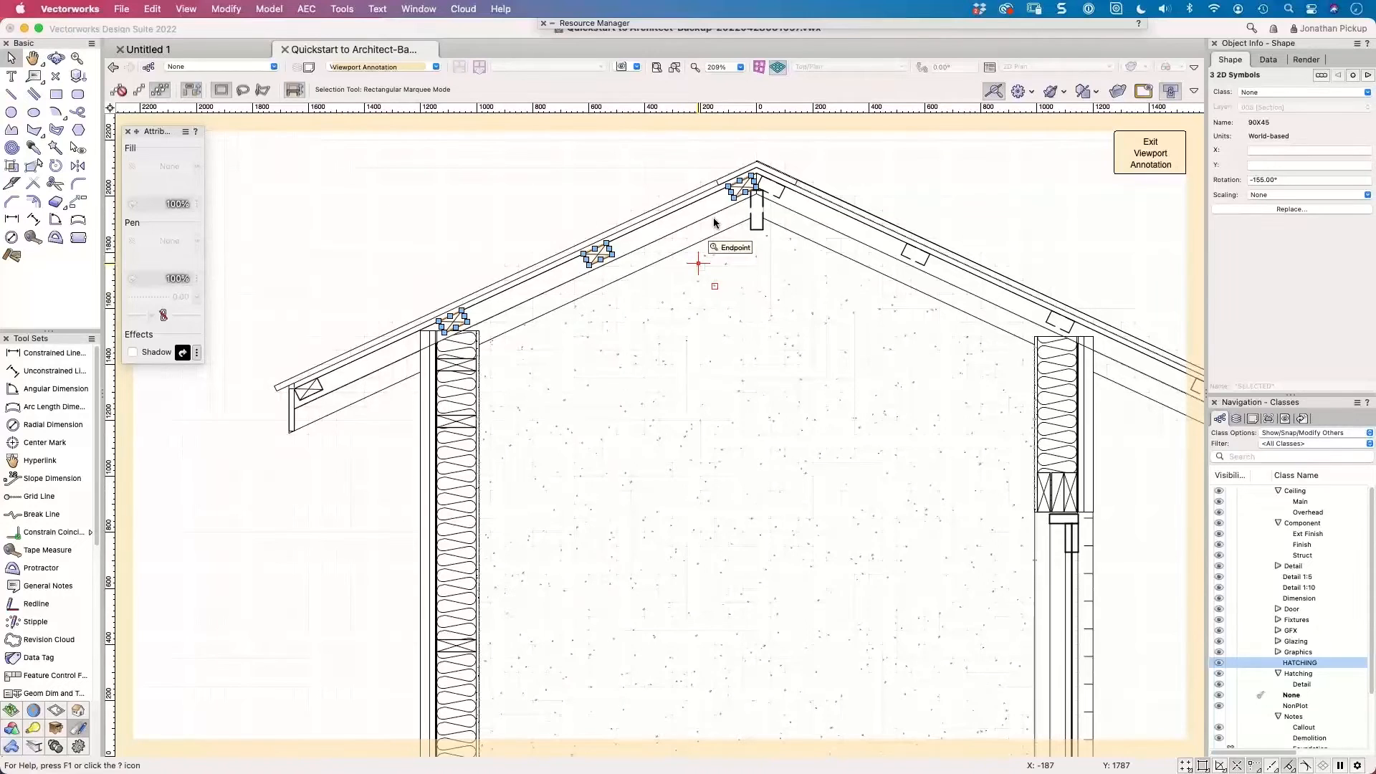
{"action": "left_click", "coordinate": [77, 166]}
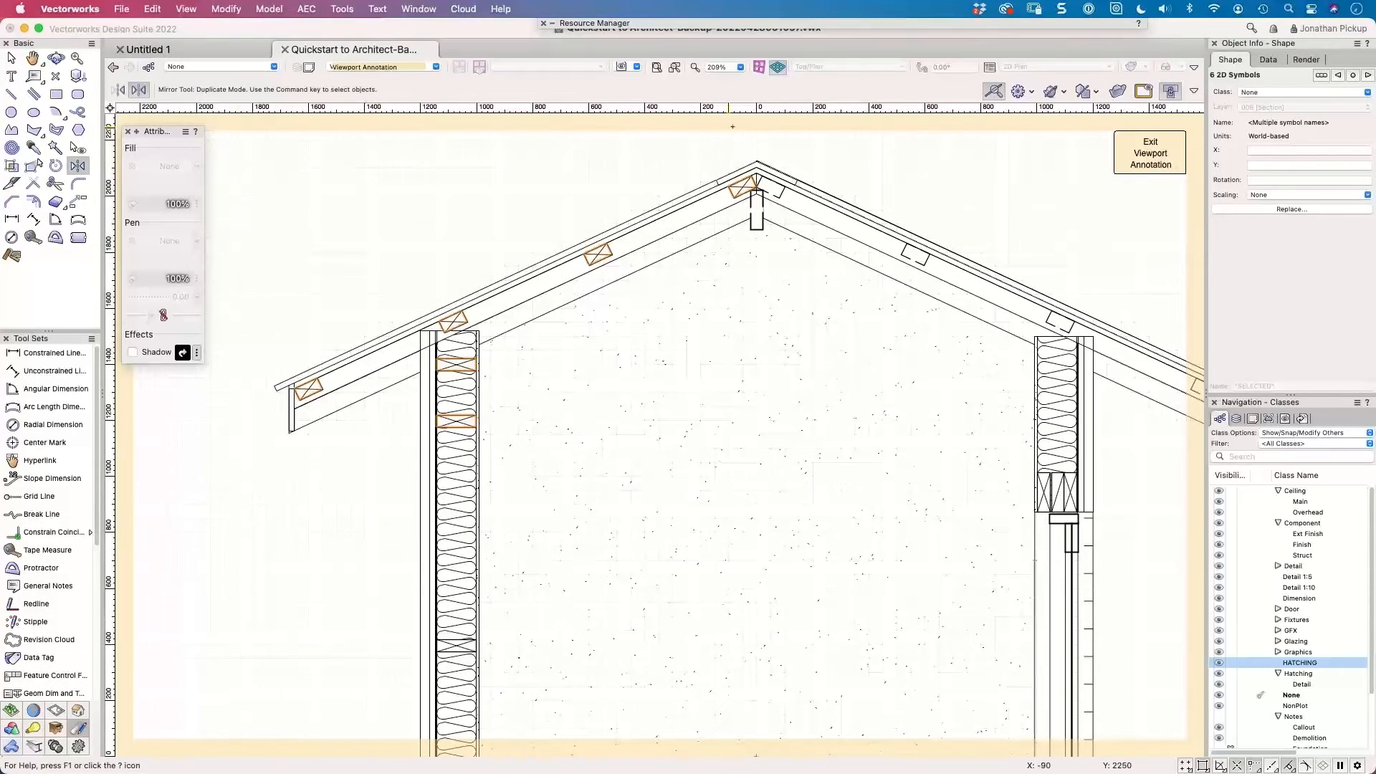
{"action": "scroll", "coordinate": [762, 229], "scroll_direction": "up", "scroll_amount": 5}
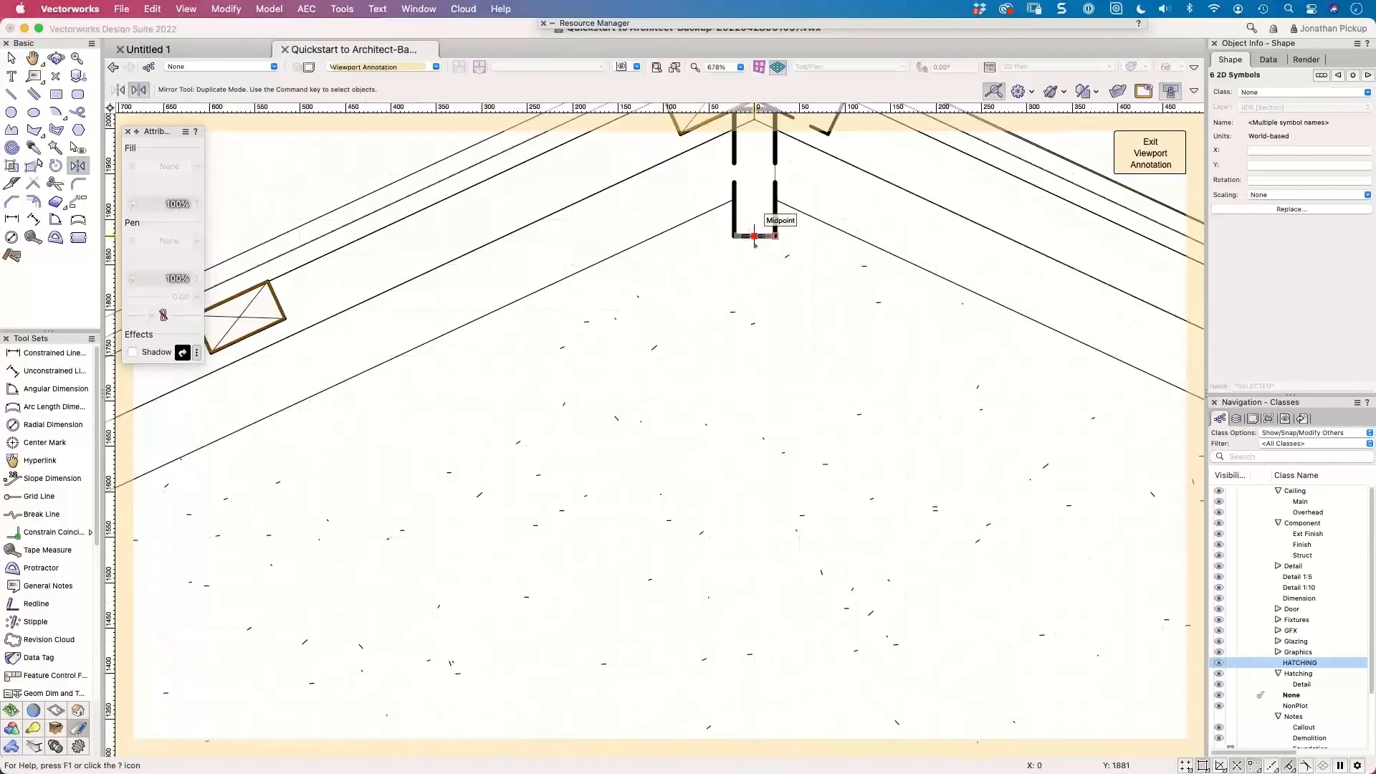
{"action": "left_click", "coordinate": [755, 236]}
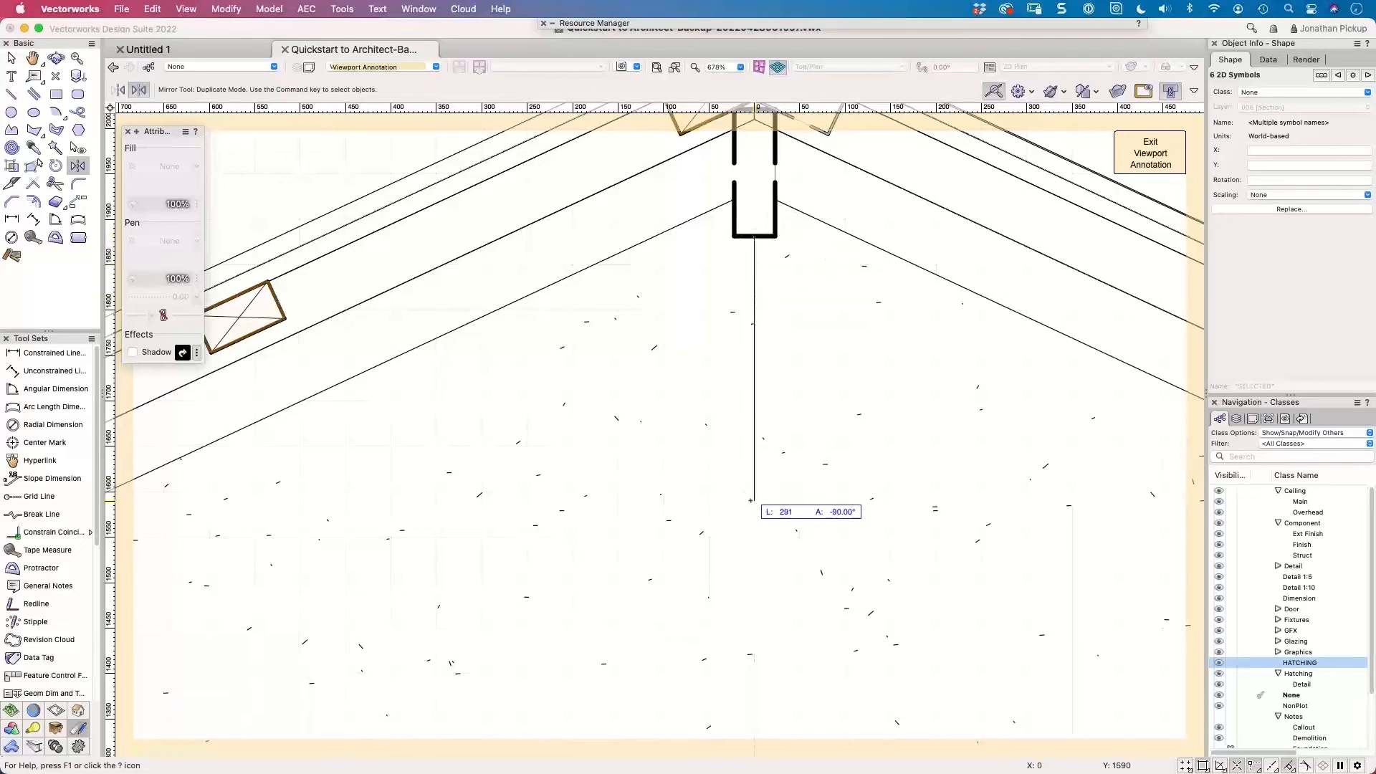
{"action": "left_click", "coordinate": [751, 500]}
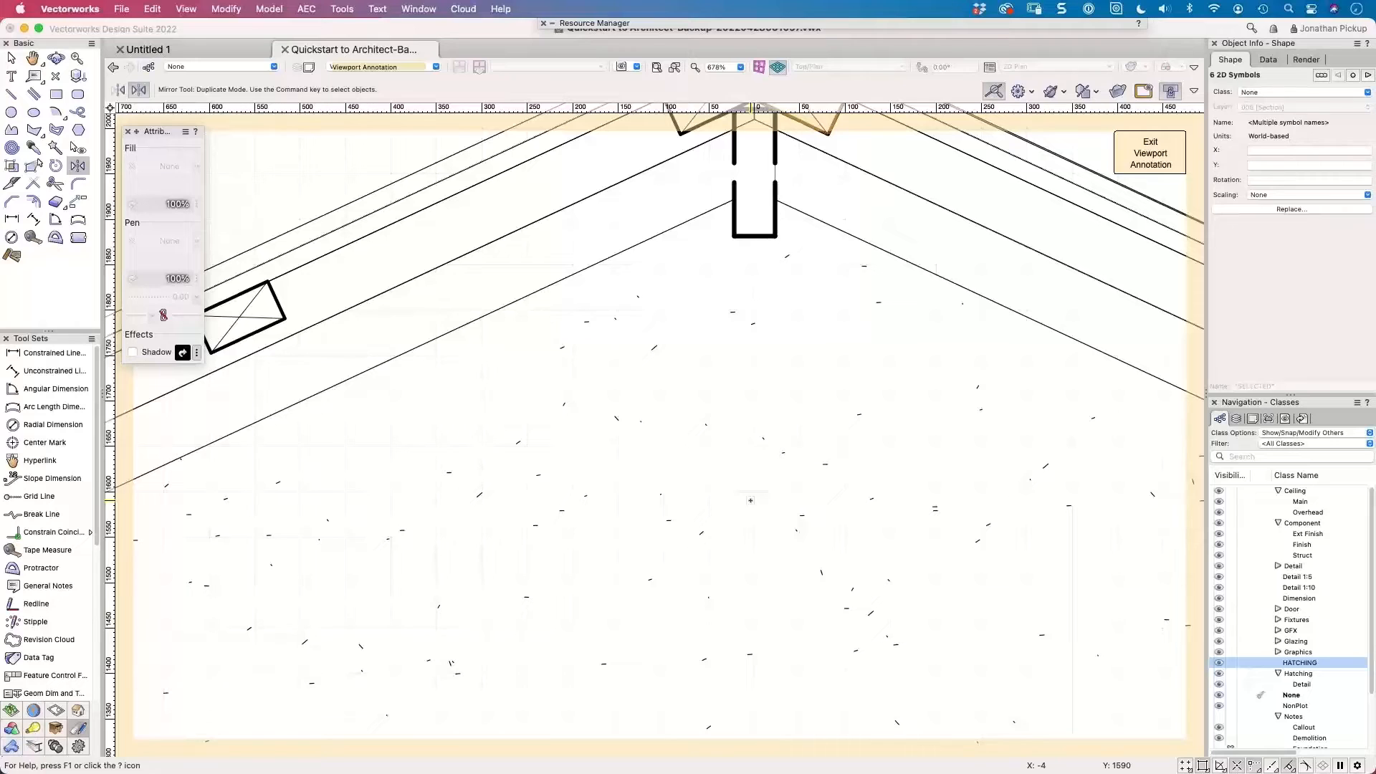
{"action": "scroll", "coordinate": [751, 500], "scroll_direction": "down", "scroll_amount": 1}
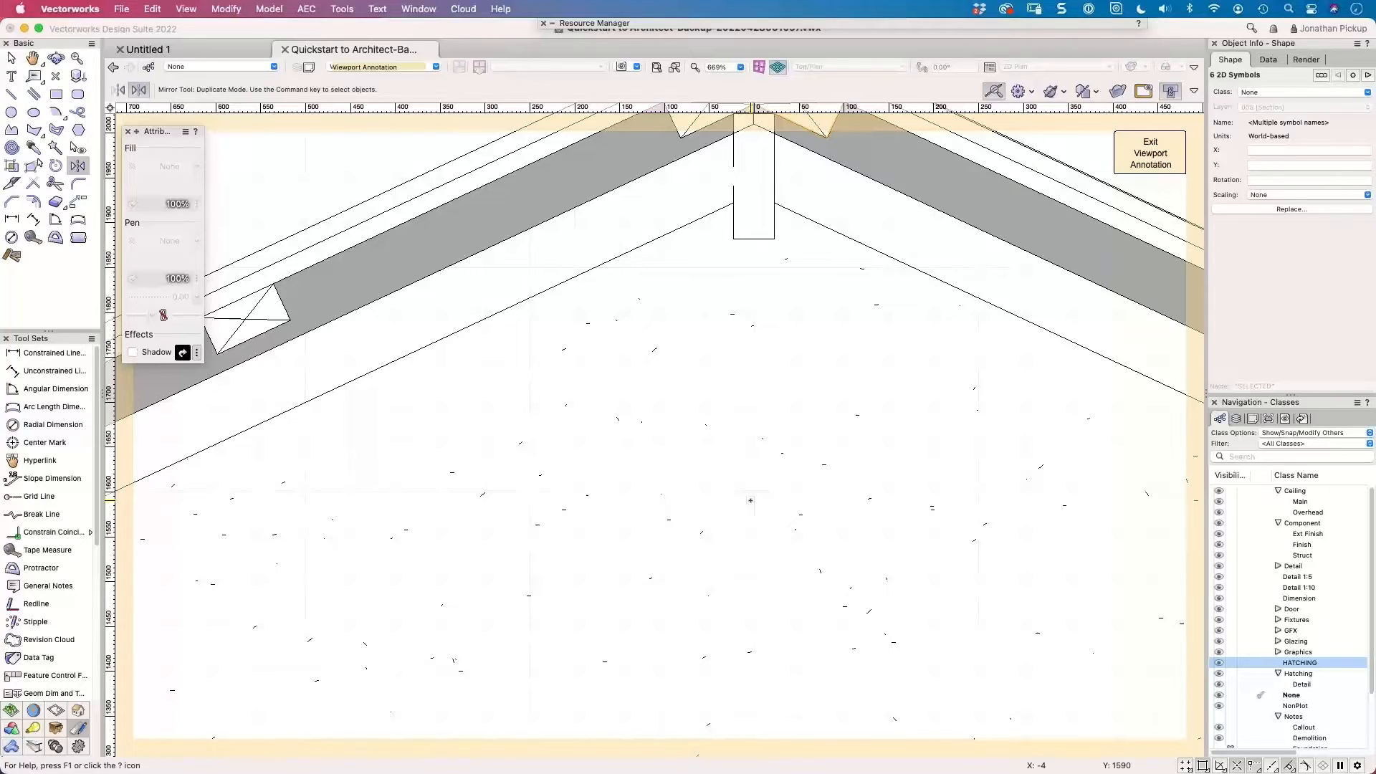
{"action": "scroll", "coordinate": [751, 500], "scroll_direction": "down", "scroll_amount": 2}
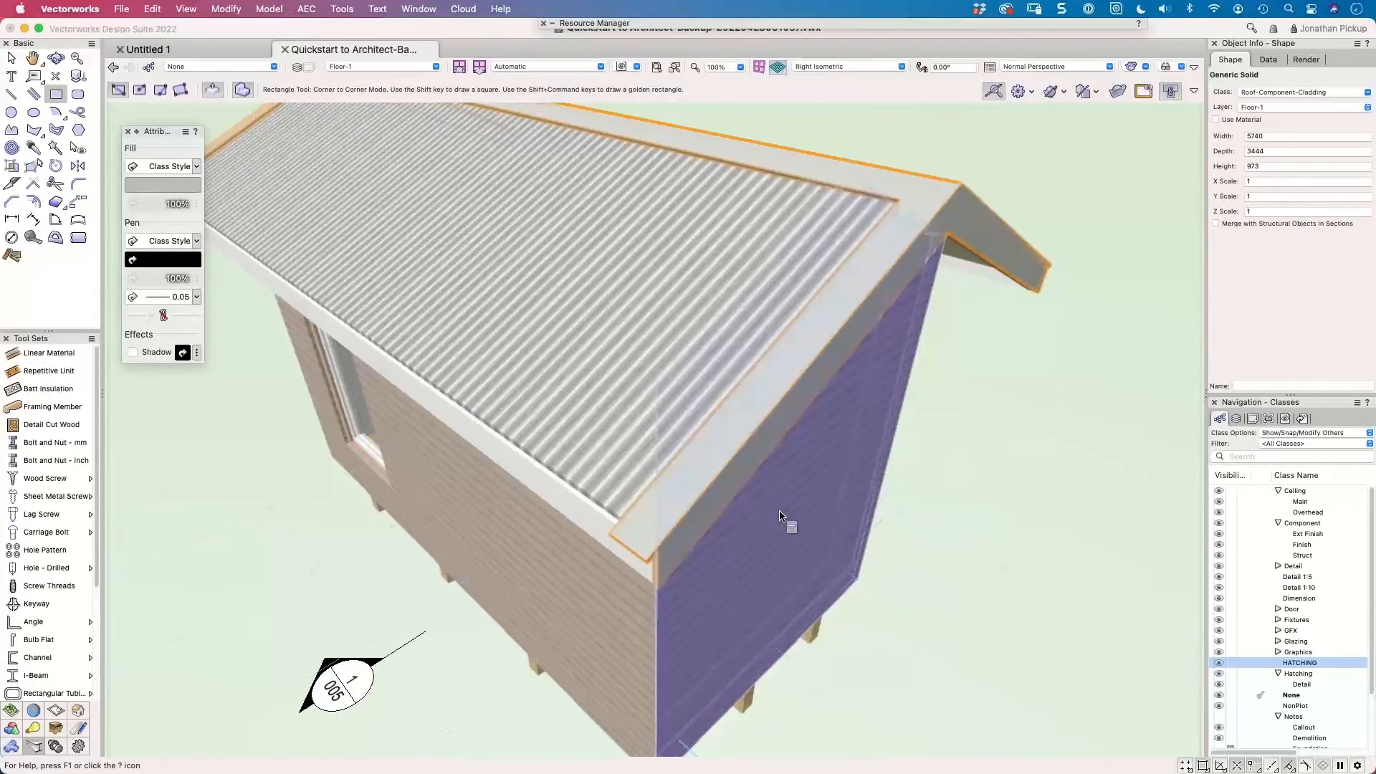
Inspect the barge board and cladding junction at the roof's eave corner in 3D, with the selection cleared.
{"action": "middle_click_drag", "start_coordinate": [780, 516], "coordinate": [759, 301], "text": "ctrl"}
{"action": "scroll", "coordinate": [759, 301], "scroll_direction": "up", "scroll_amount": 2}
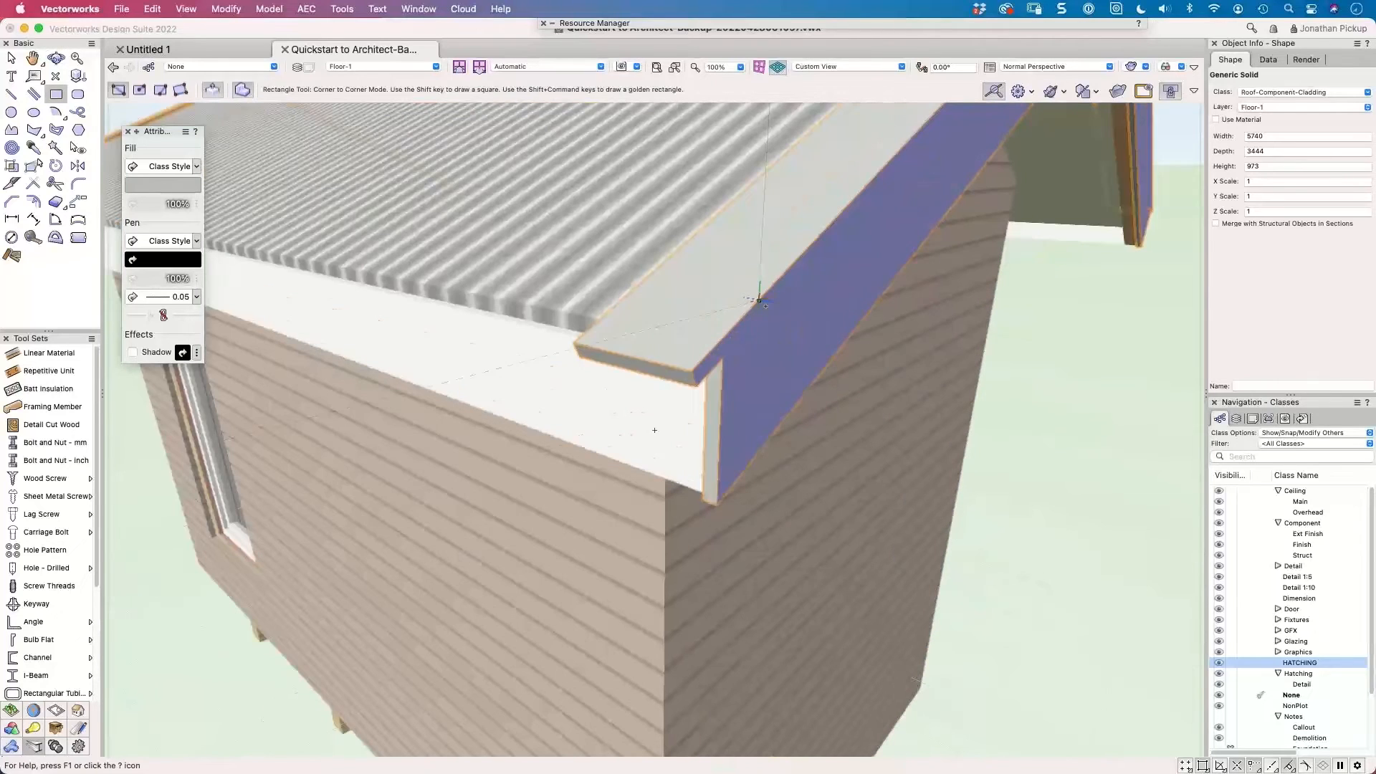
{"action": "key", "text": "x"}
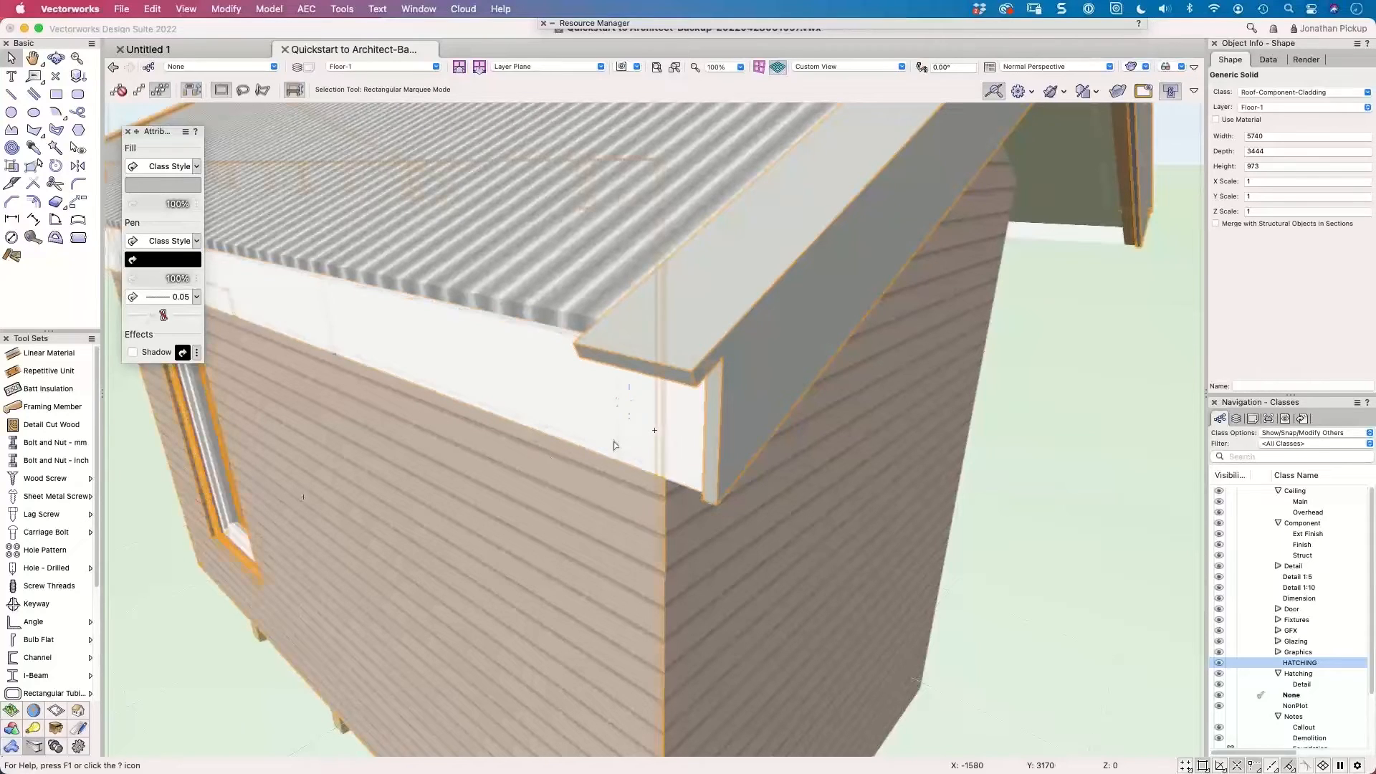
{"action": "scroll", "coordinate": [613, 445], "scroll_direction": "down", "scroll_amount": 2}
{"action": "left_click", "coordinate": [999, 418]}
{"action": "scroll", "coordinate": [998, 418], "scroll_direction": "down", "scroll_amount": 3}
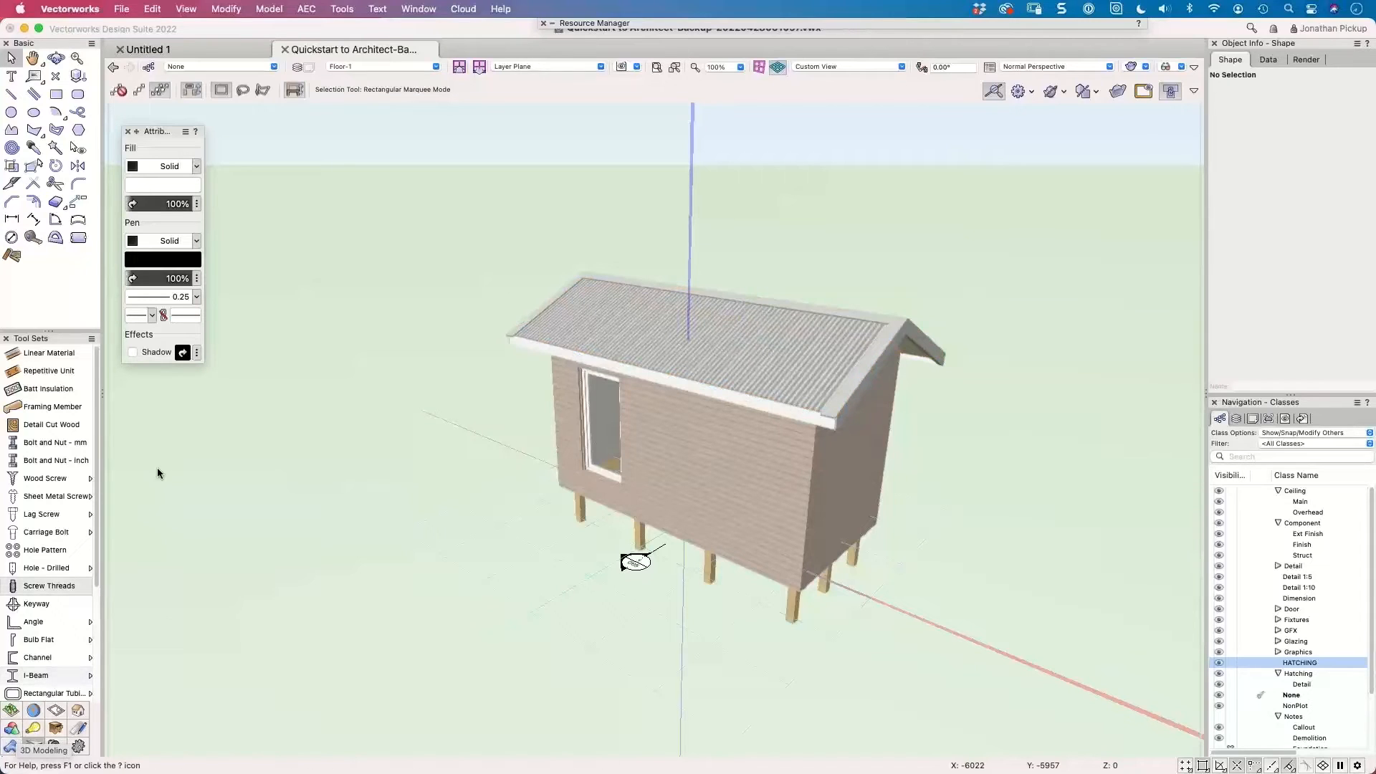
On sheet 004 [Elevations], update the two gable-end viewports and the double-door elevation viewport.
{"action": "left_click", "coordinate": [402, 70]}
{"action": "left_click", "coordinate": [394, 184]}
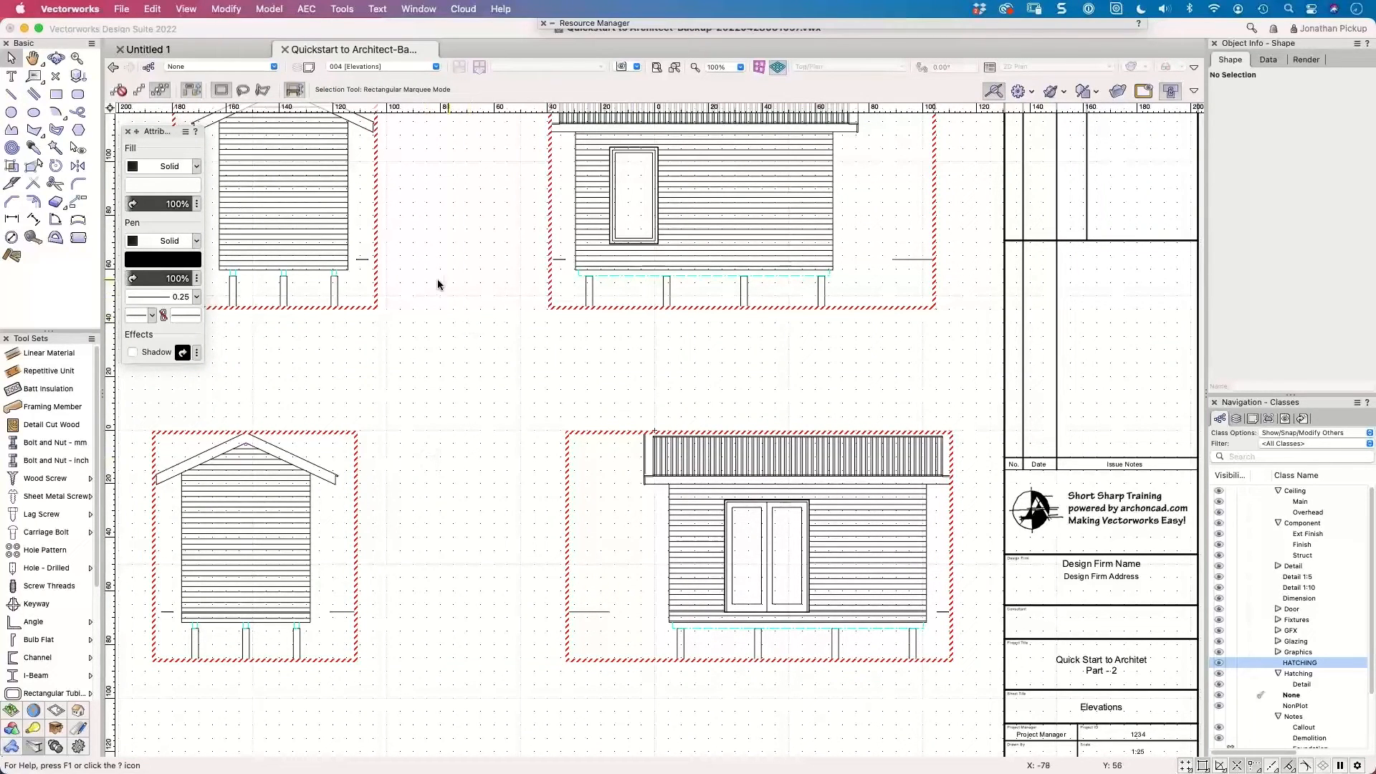
{"action": "left_click", "coordinate": [275, 194]}
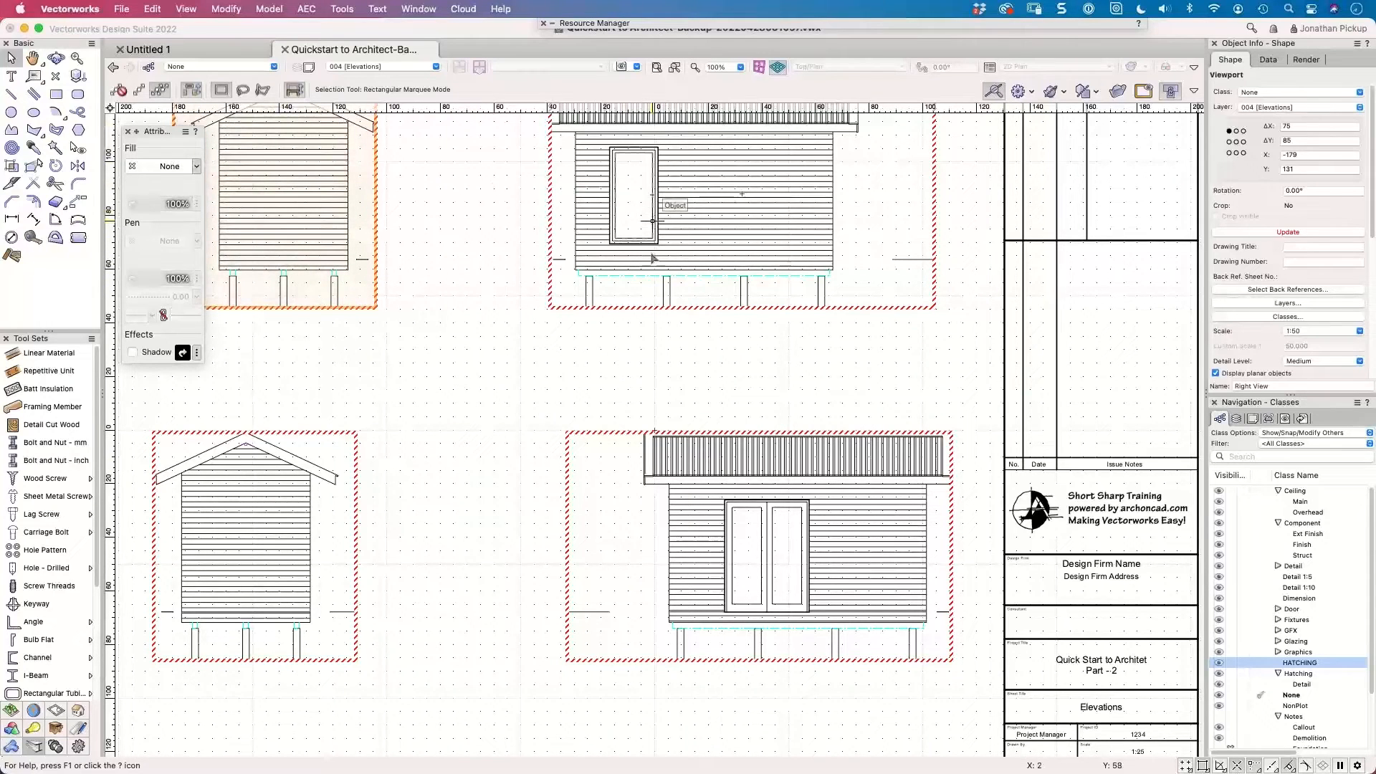
{"action": "left_click", "coordinate": [653, 473], "text": "shift"}
{"action": "left_click", "coordinate": [263, 507], "text": "shift"}
{"action": "left_click", "coordinate": [1287, 231]}
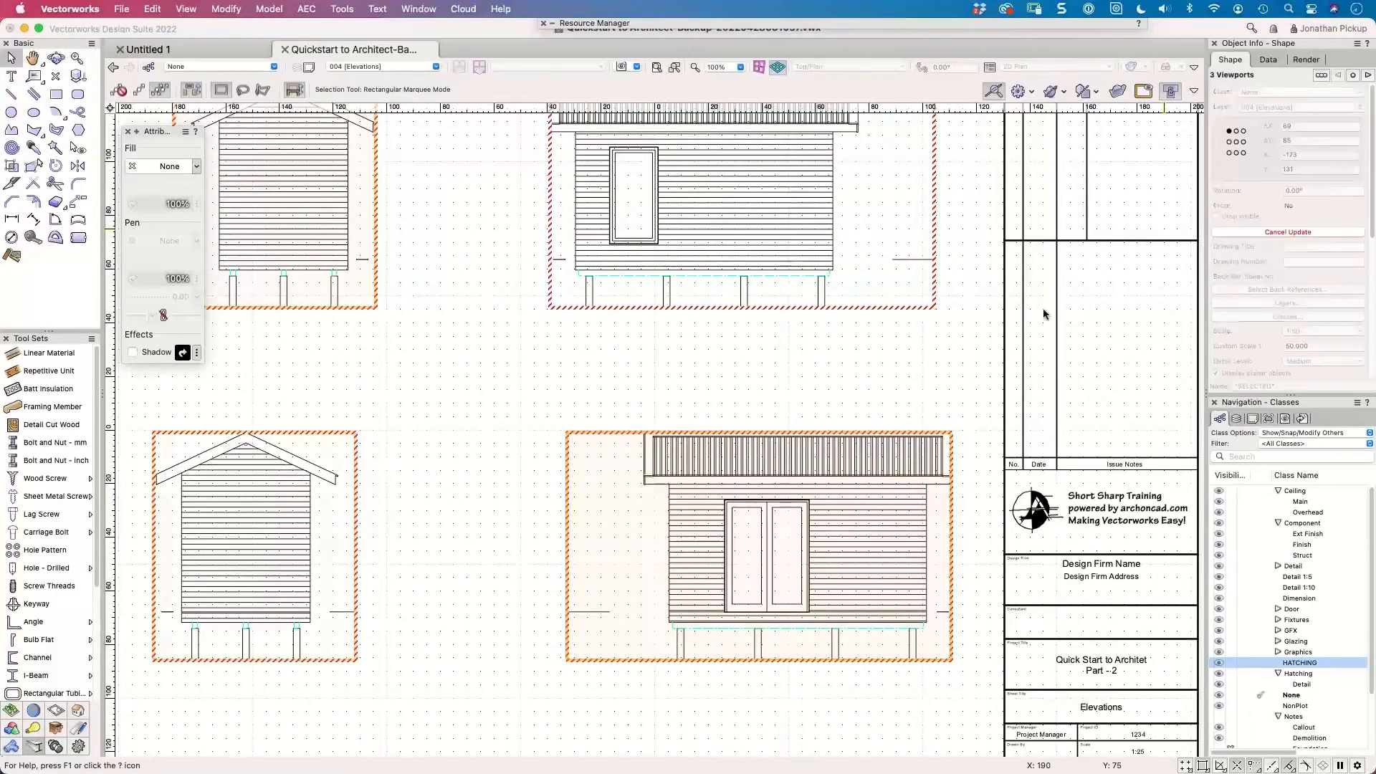
{"action": "left_click", "coordinate": [772, 382]}
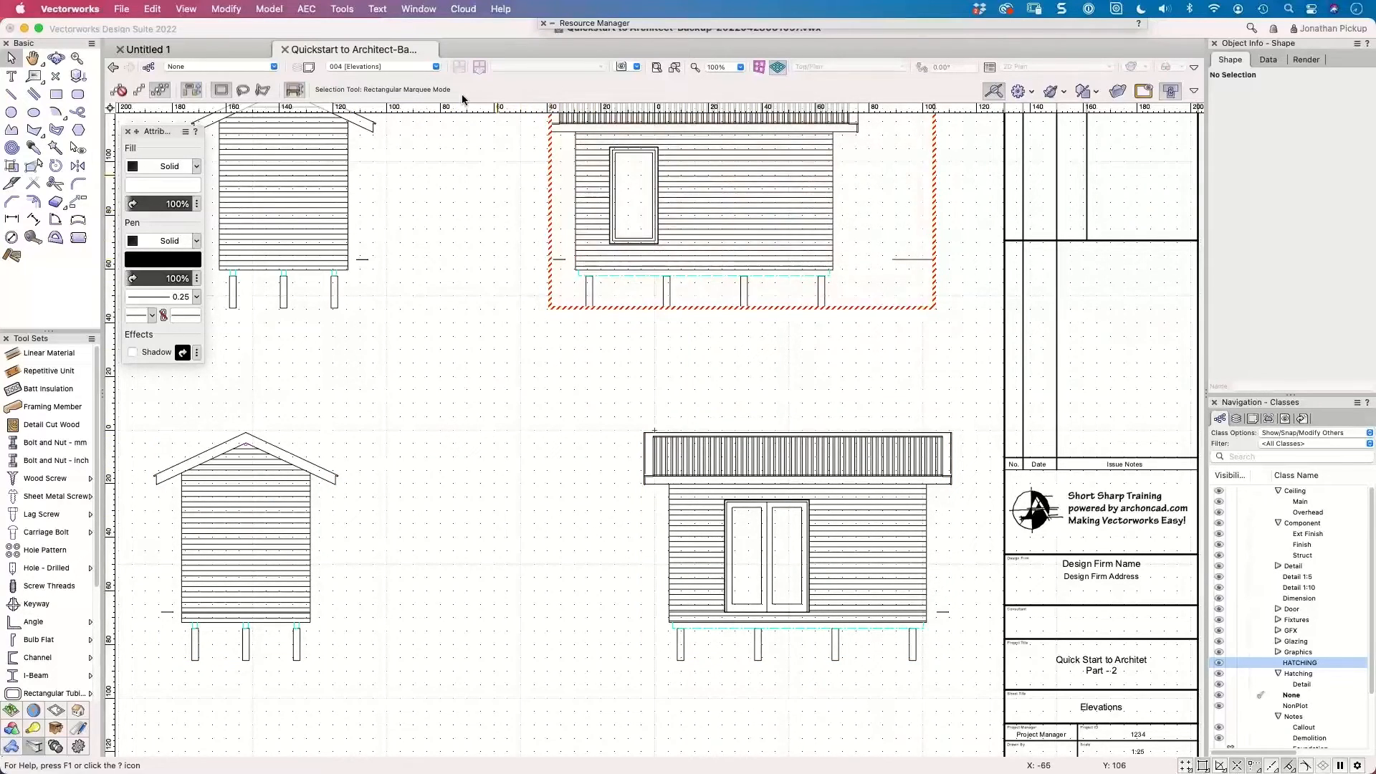
Switch to sheet layer 005 [Section] to work on the Section A-A viewport.
{"action": "left_click", "coordinate": [348, 68]}
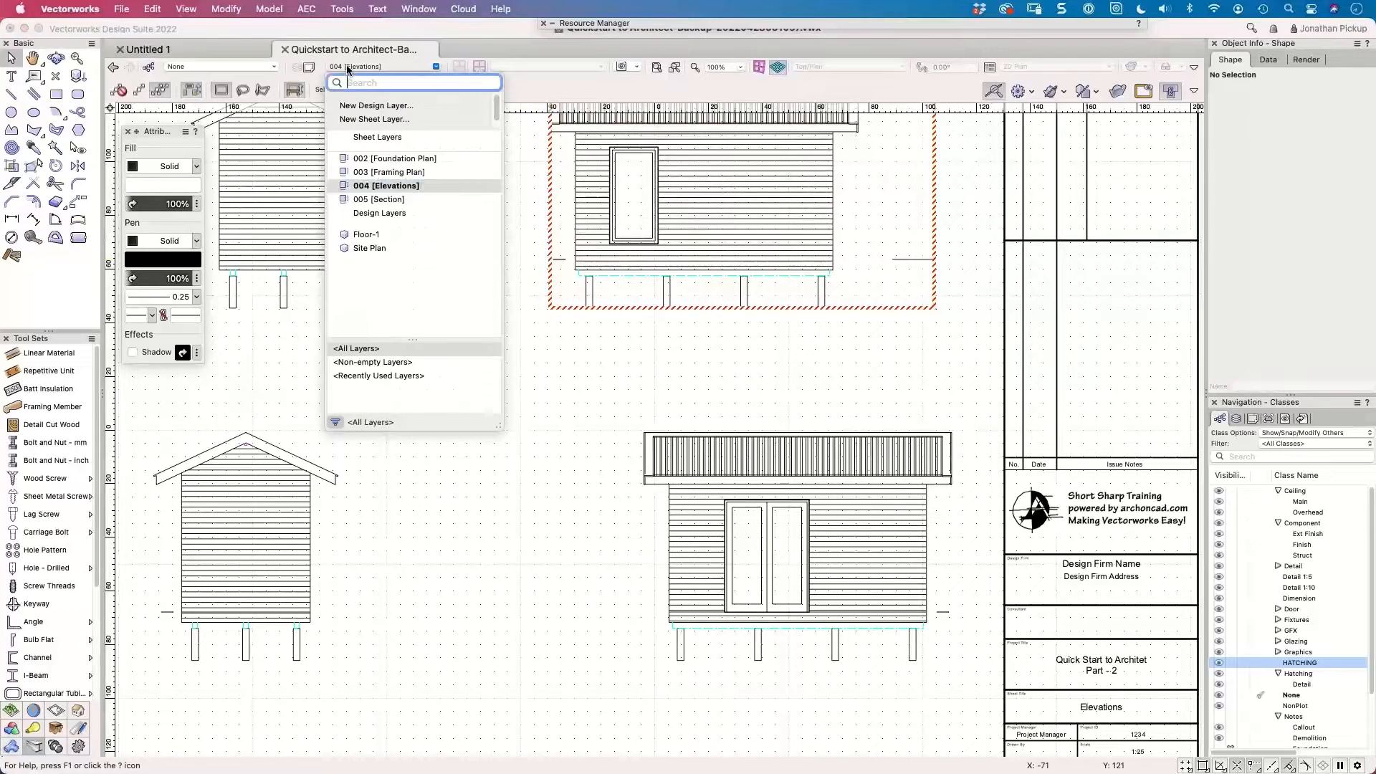
{"action": "left_click", "coordinate": [373, 199]}
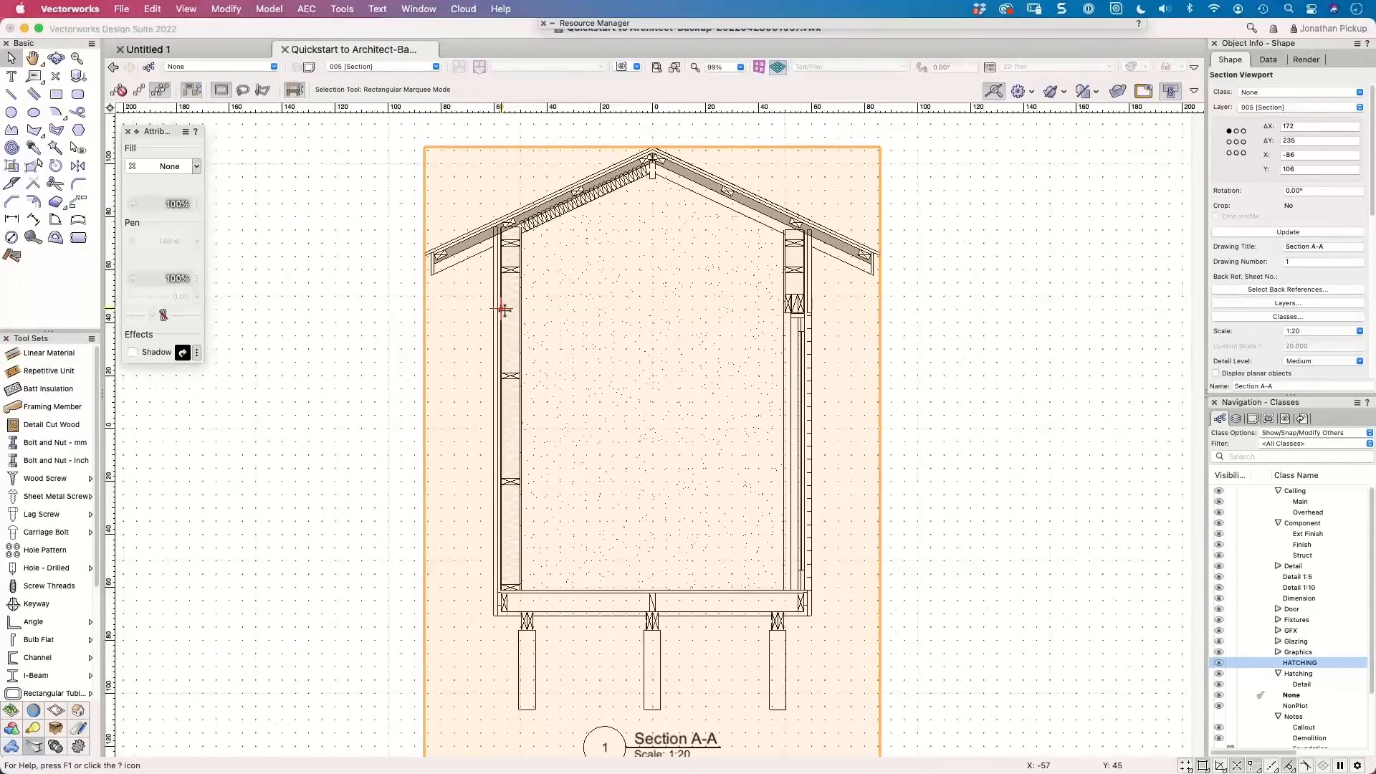
{"action": "scroll", "coordinate": [504, 310], "scroll_direction": "down", "scroll_amount": 1}
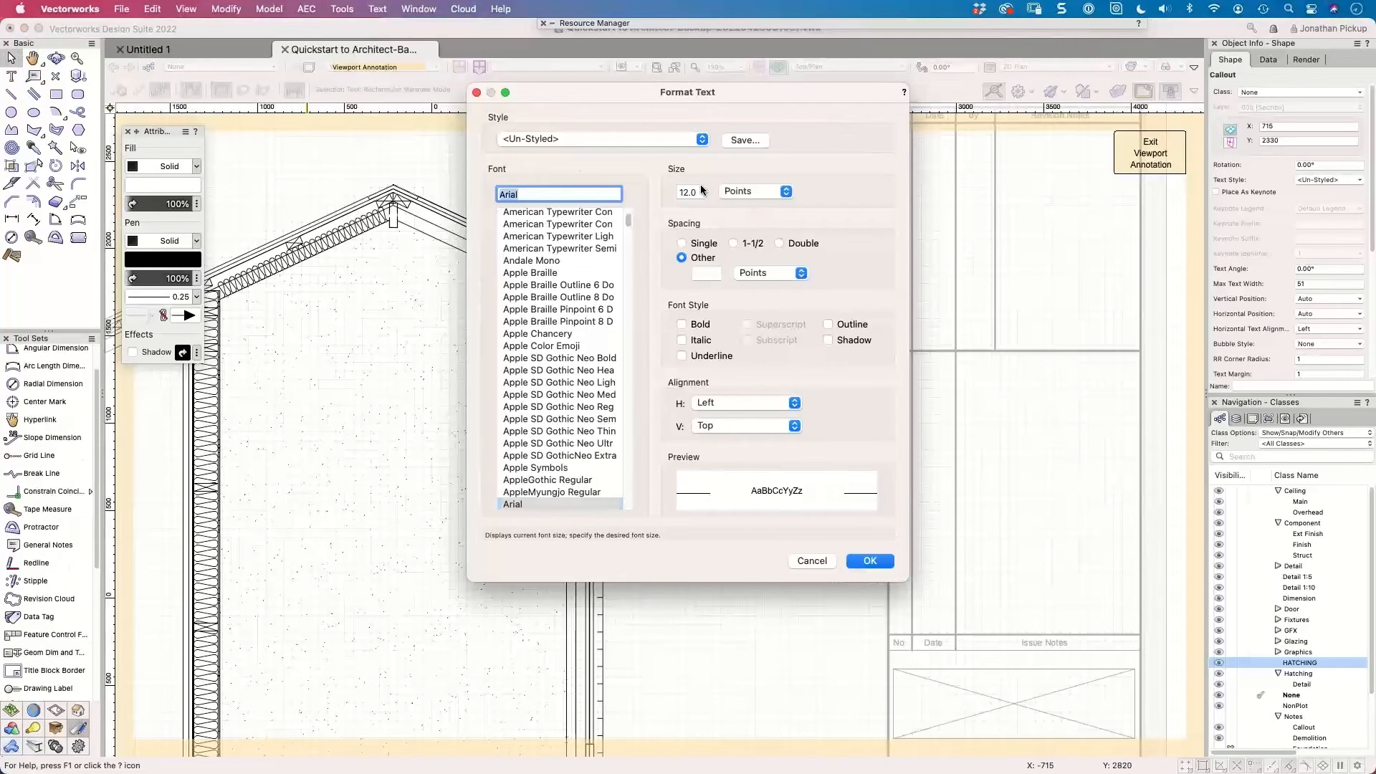
Set the Trimdeck roofing callout's text size to 9 points and narrow its text box.
{"action": "left_click", "coordinate": [666, 194]}
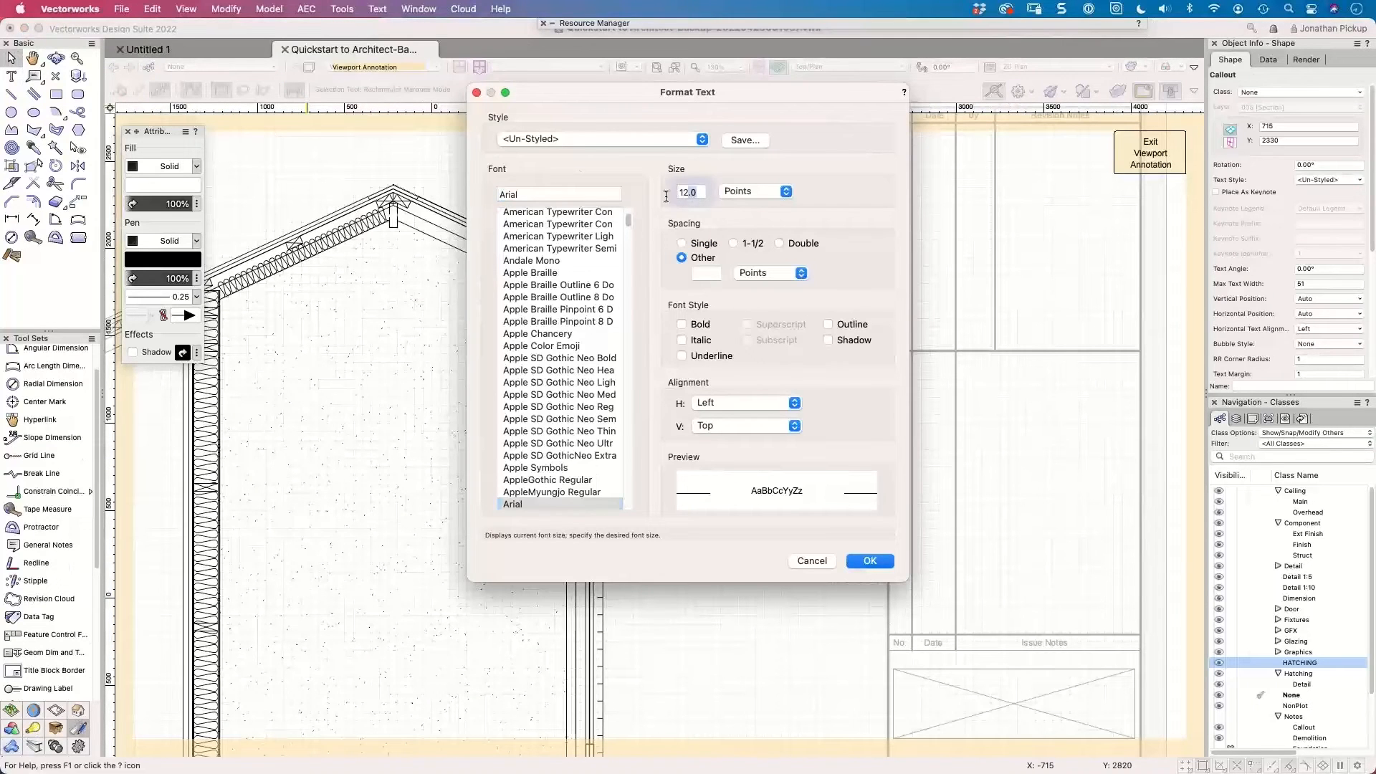
{"action": "left_click_drag", "start_coordinate": [666, 197], "coordinate": [640, 195]}
{"action": "type", "text": "9"}
{"action": "key", "text": "Return"}
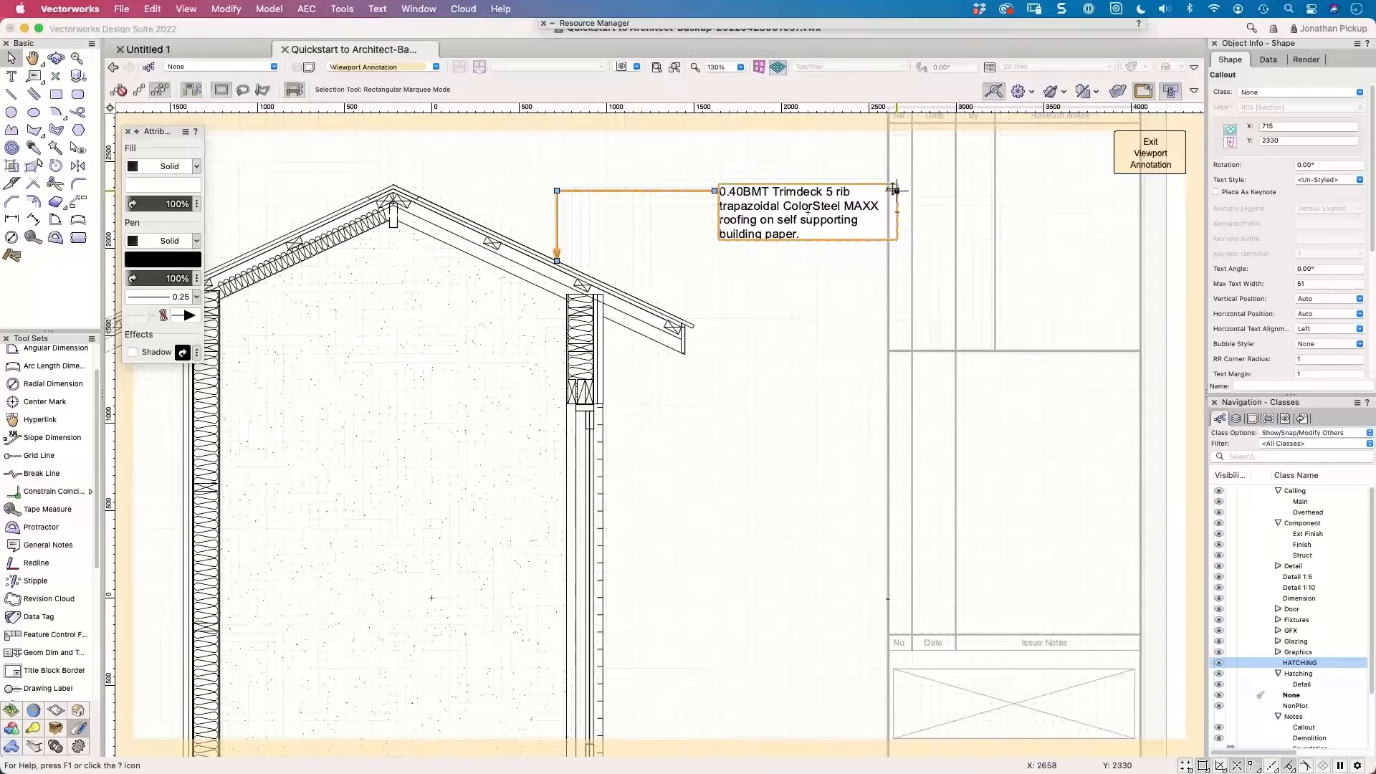
{"action": "left_click_drag", "start_coordinate": [895, 190], "coordinate": [870, 191]}
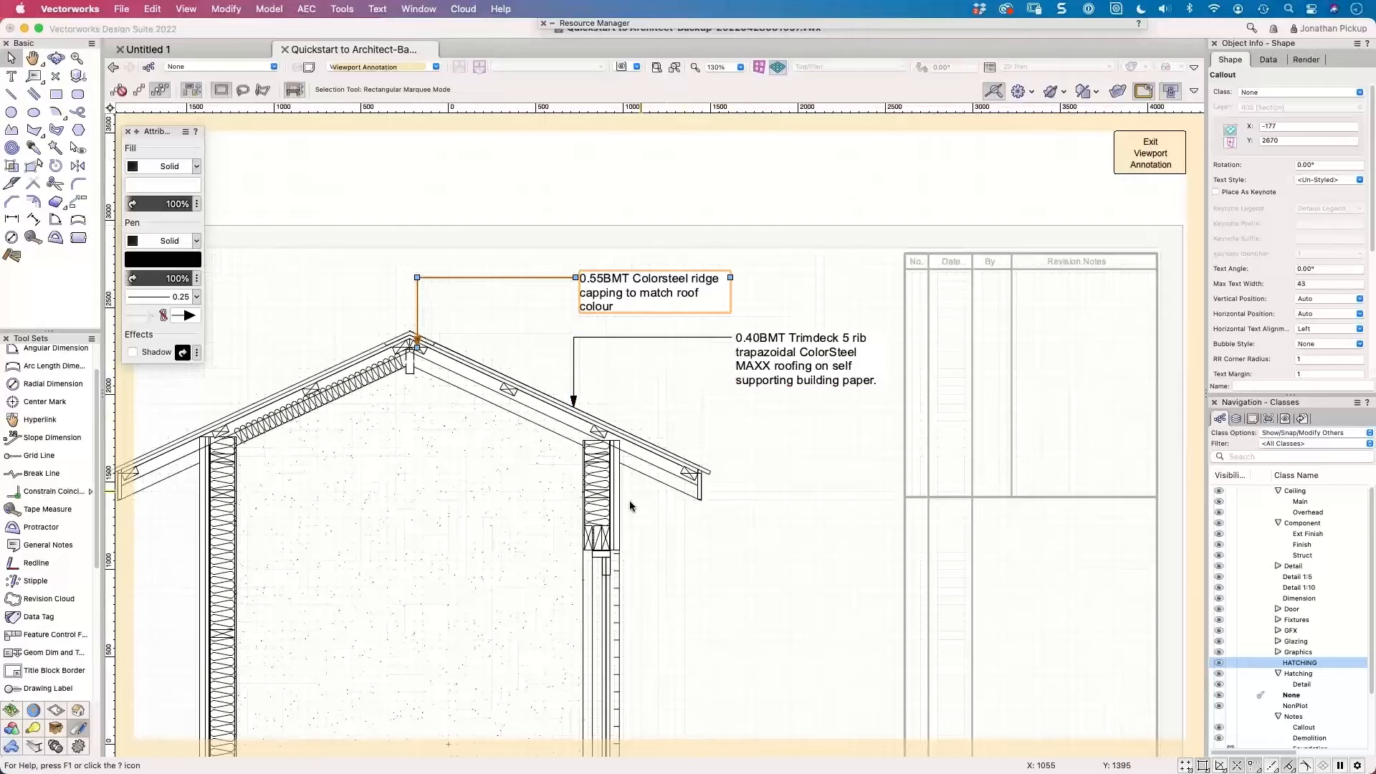
Add a callout to the right wall's outer face using the Cladding note from the 42 Cladding section.
{"action": "left_click_drag", "start_coordinate": [631, 413], "coordinate": [503, 205]}
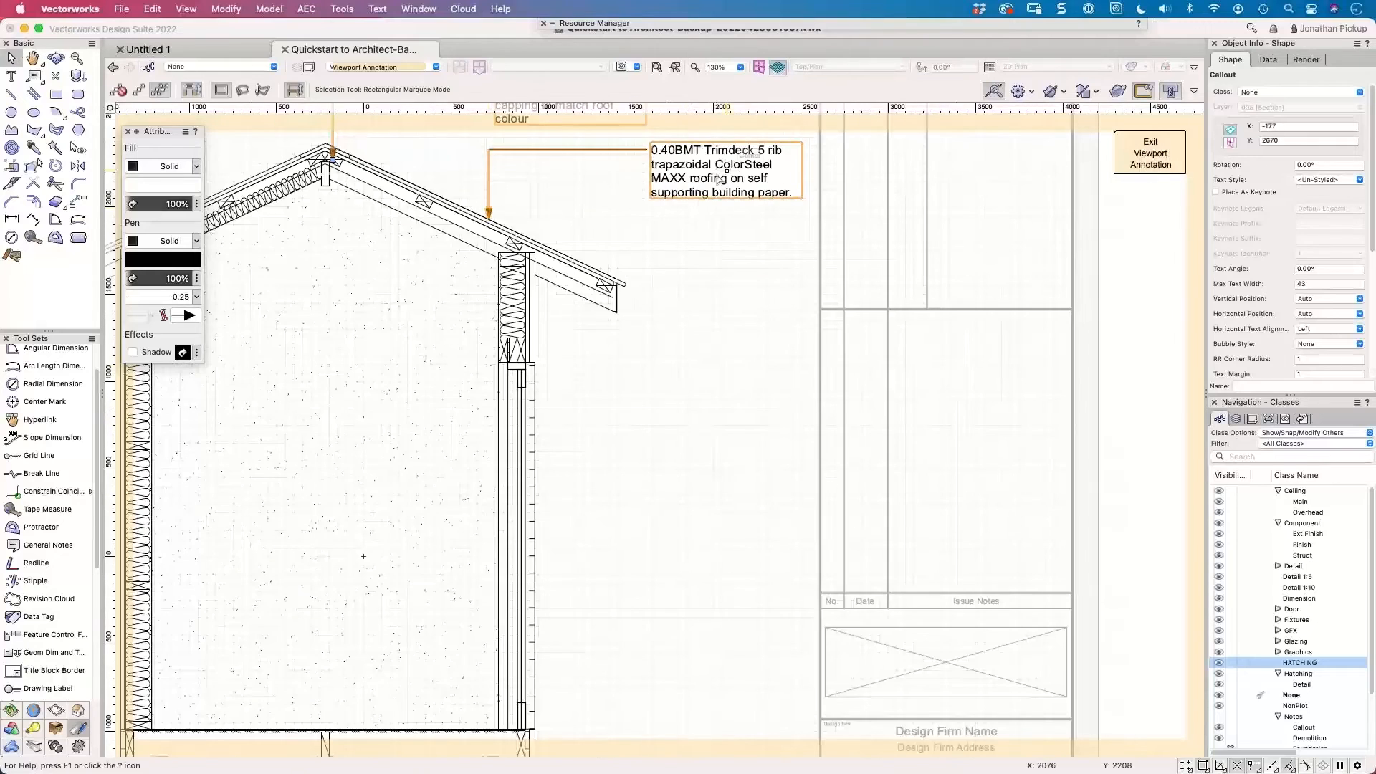
{"action": "left_click", "coordinate": [78, 79]}
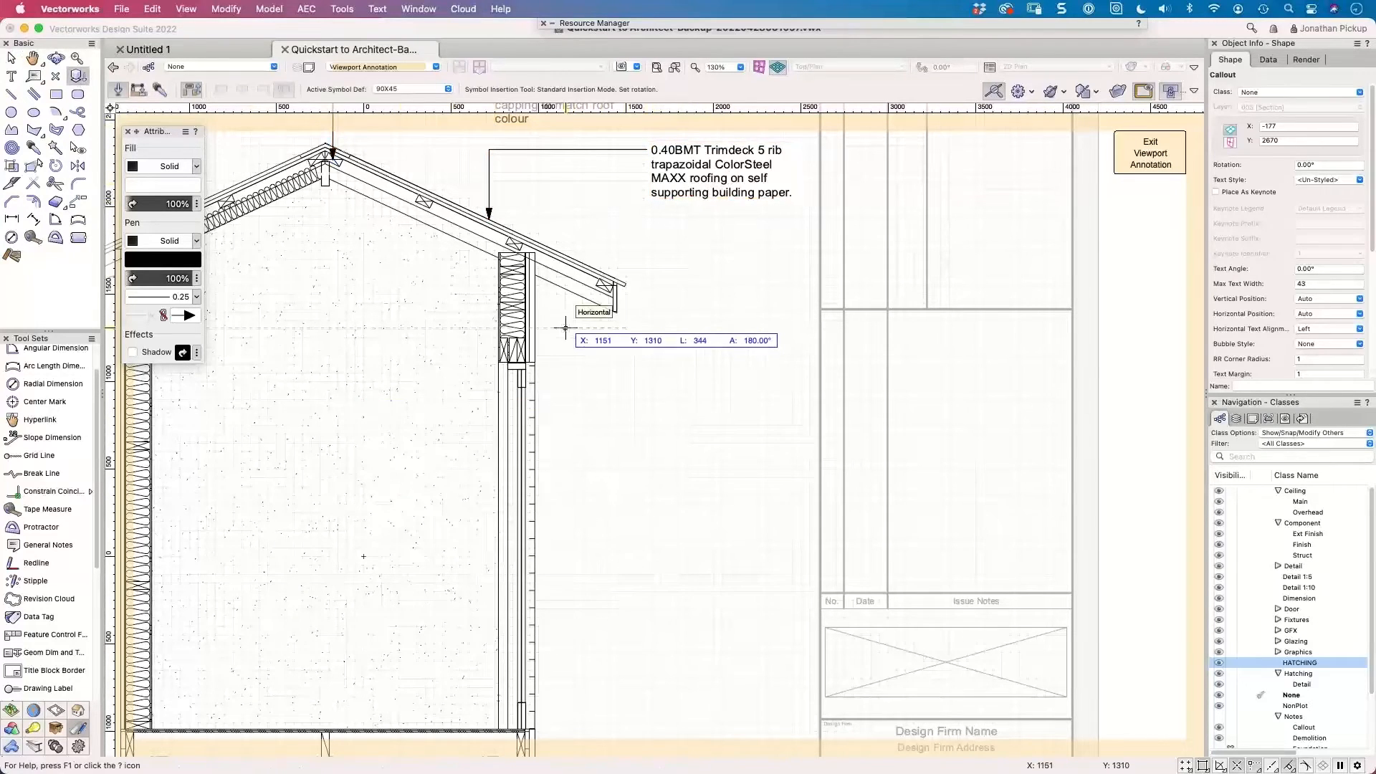
{"action": "key", "text": "Escape"}
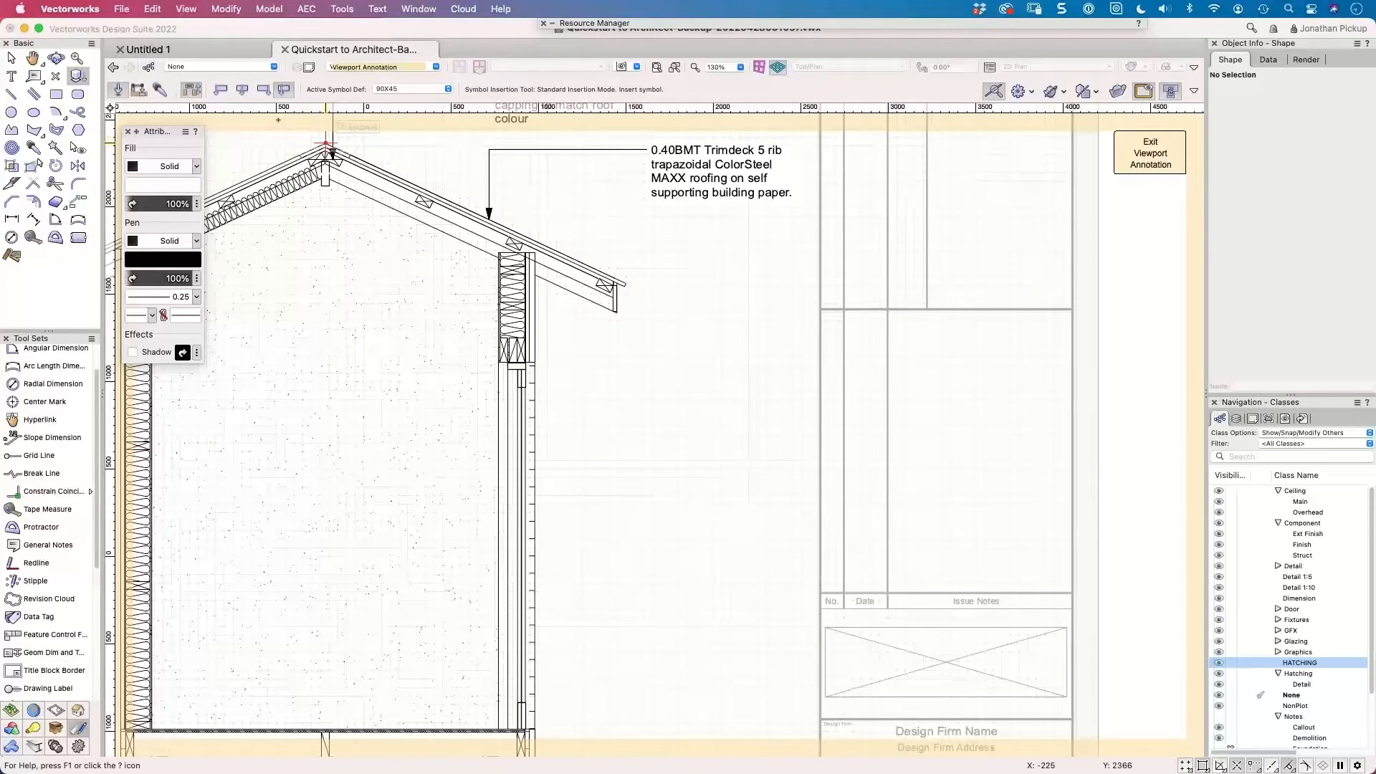
{"action": "left_click", "coordinate": [33, 76]}
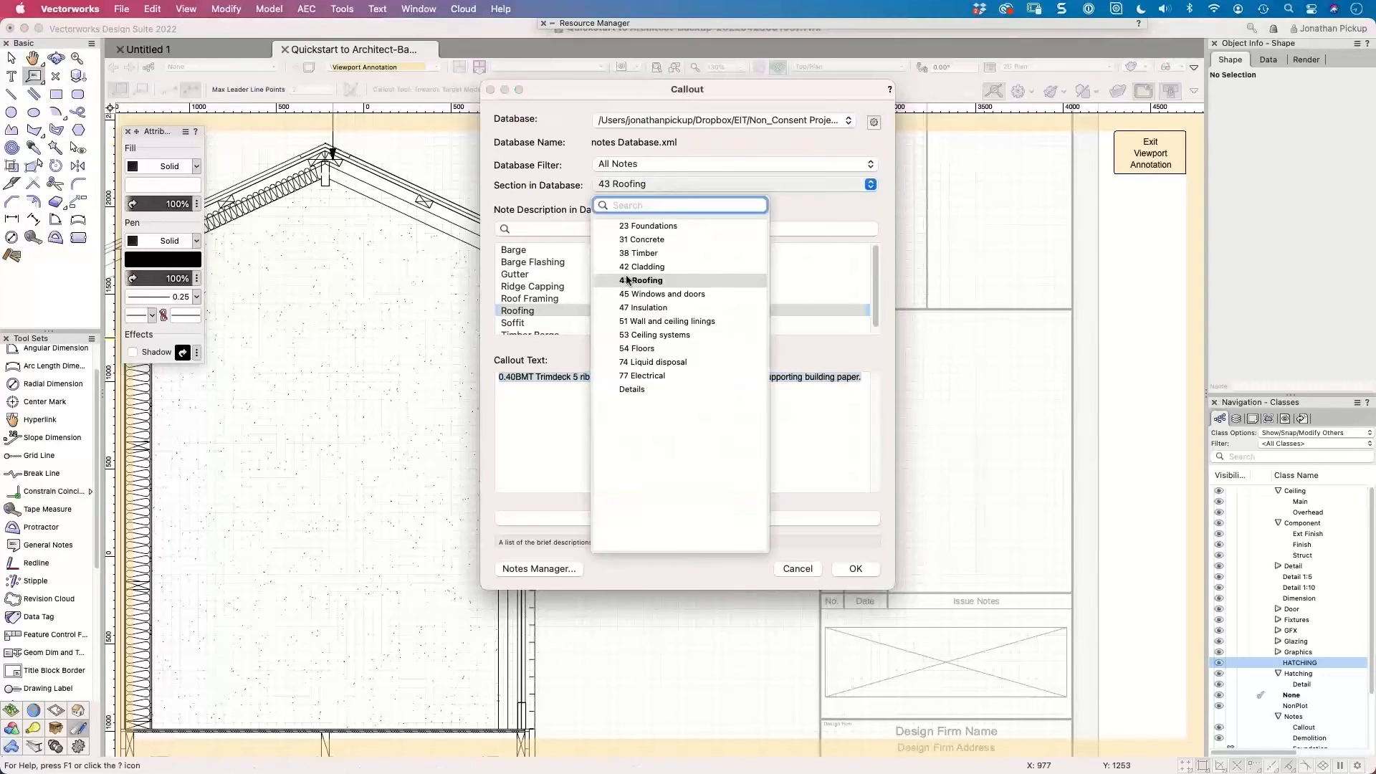
{"action": "left_click", "coordinate": [622, 267]}
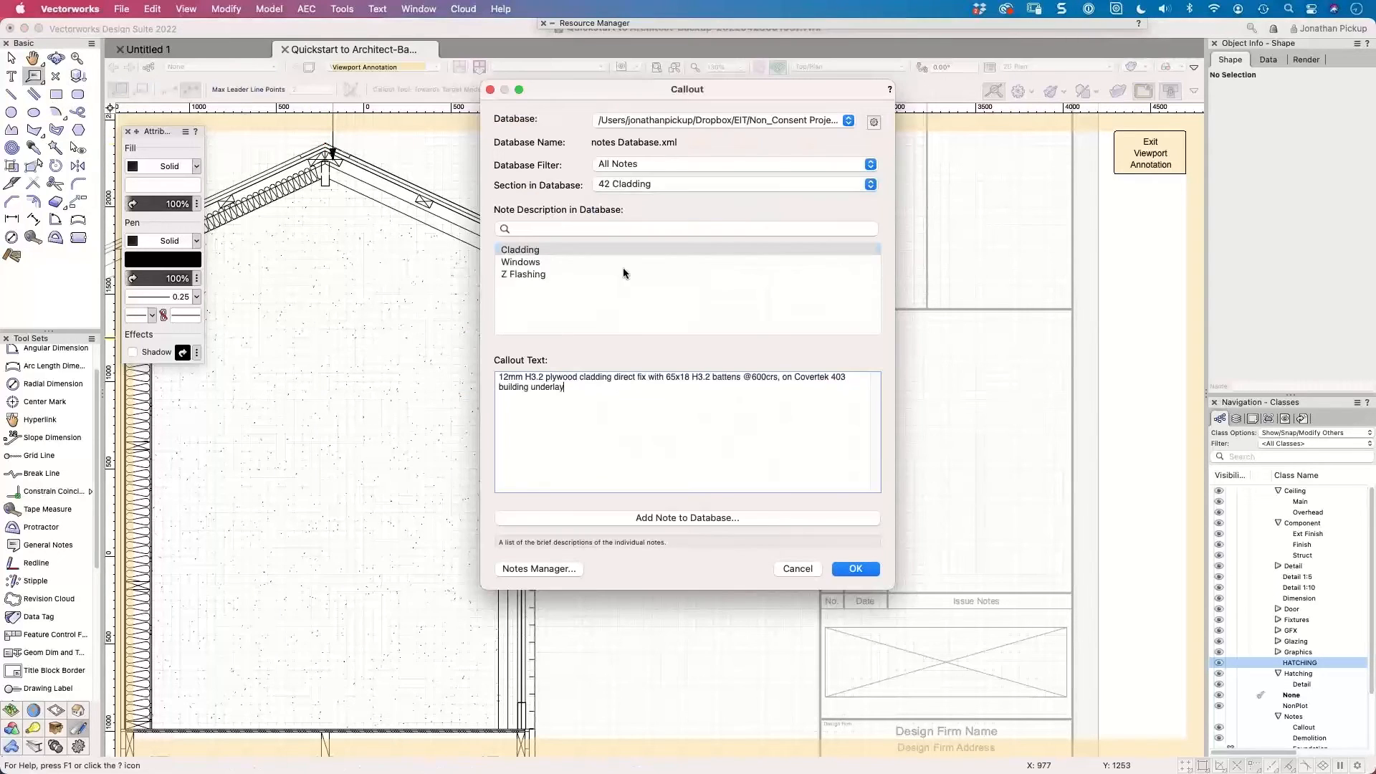
{"action": "left_click", "coordinate": [526, 251]}
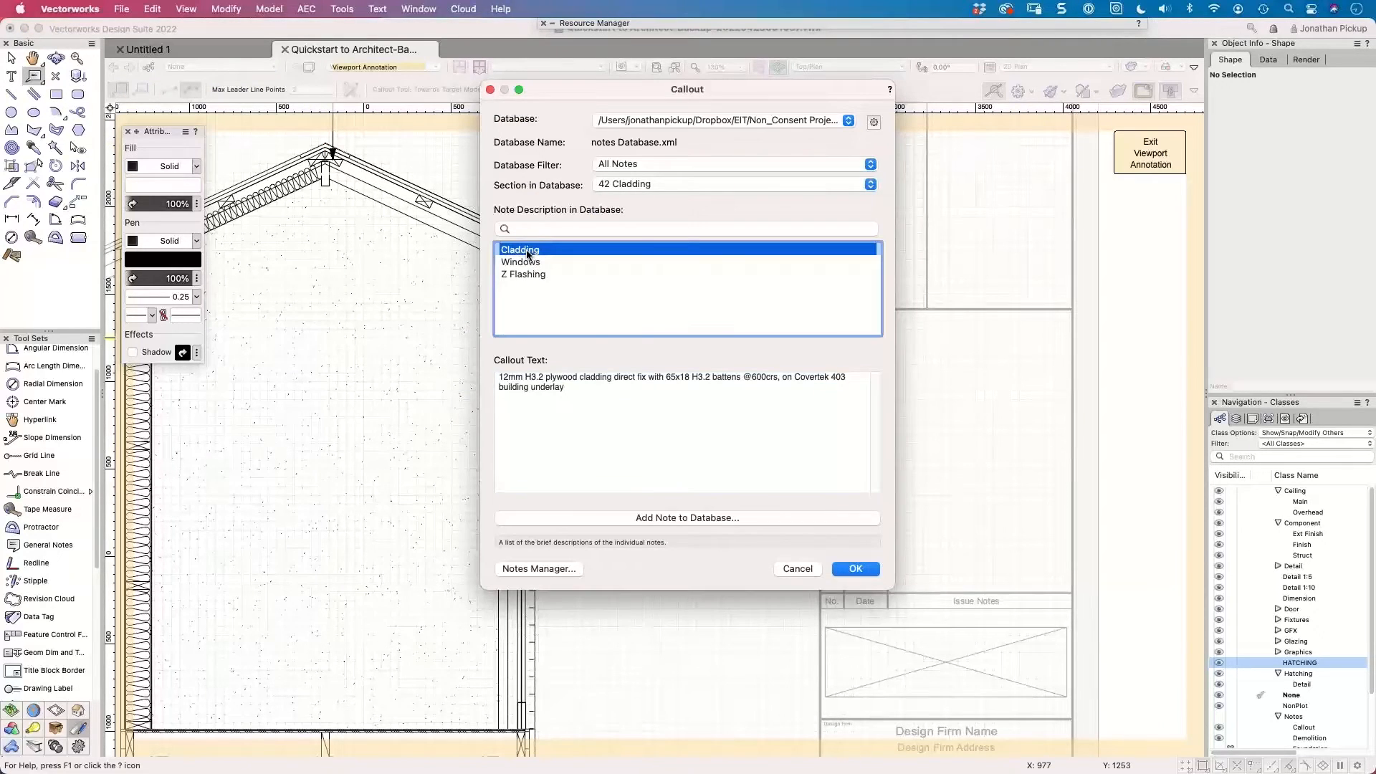
{"action": "left_click", "coordinate": [857, 570]}
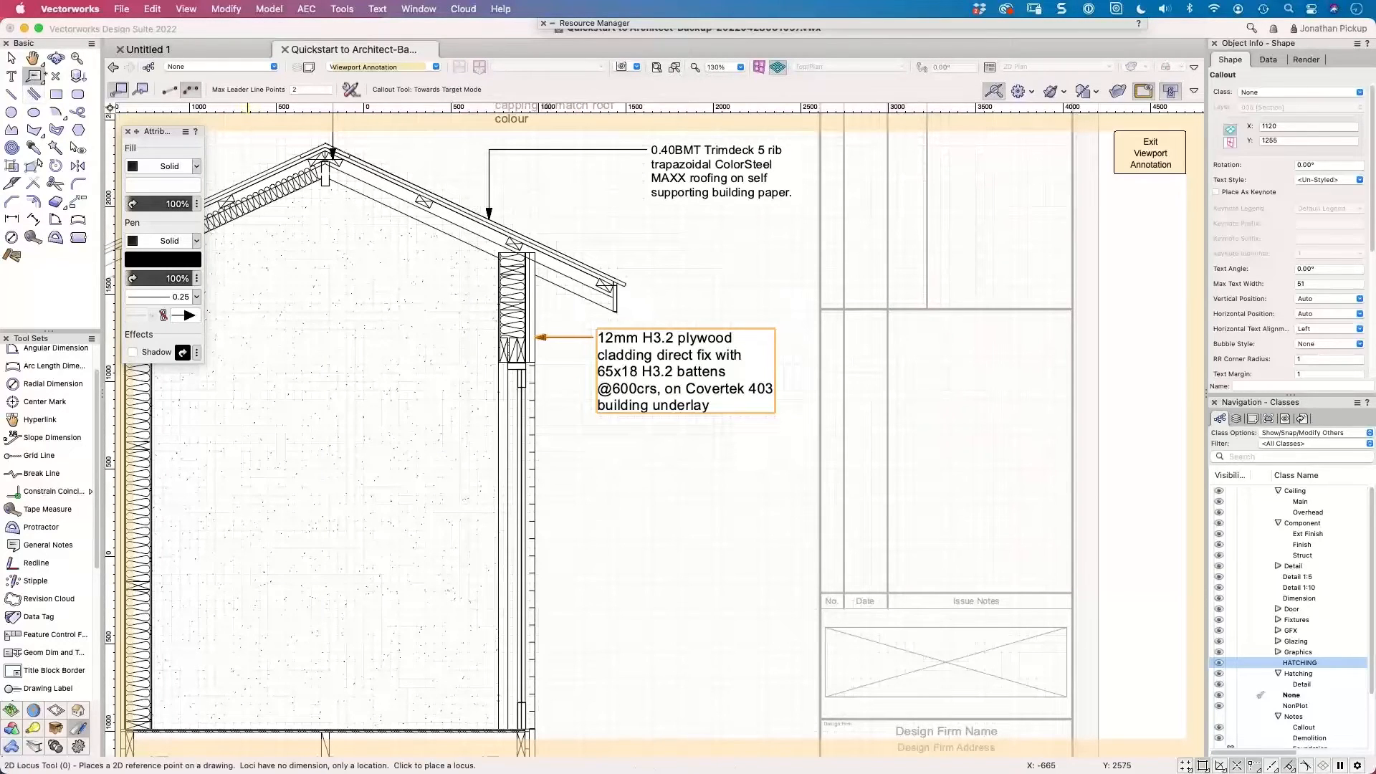
Add a callout pointing at the glazing in the right wall, using the Windows note from the 42 Cladding section.
{"action": "left_click", "coordinate": [575, 484]}
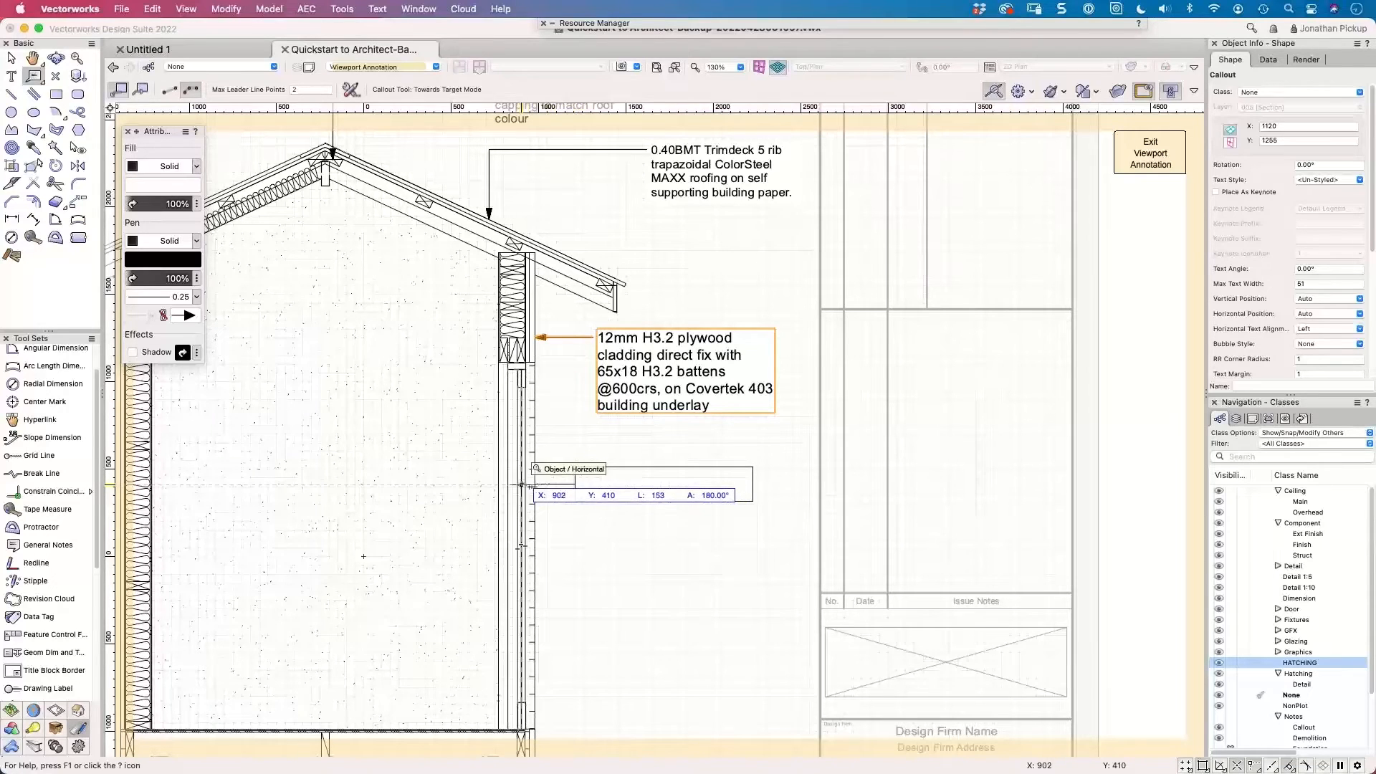
{"action": "scroll", "coordinate": [529, 487], "scroll_direction": "up", "scroll_amount": 1}
{"action": "scroll", "coordinate": [529, 486], "scroll_direction": "up", "scroll_amount": 5}
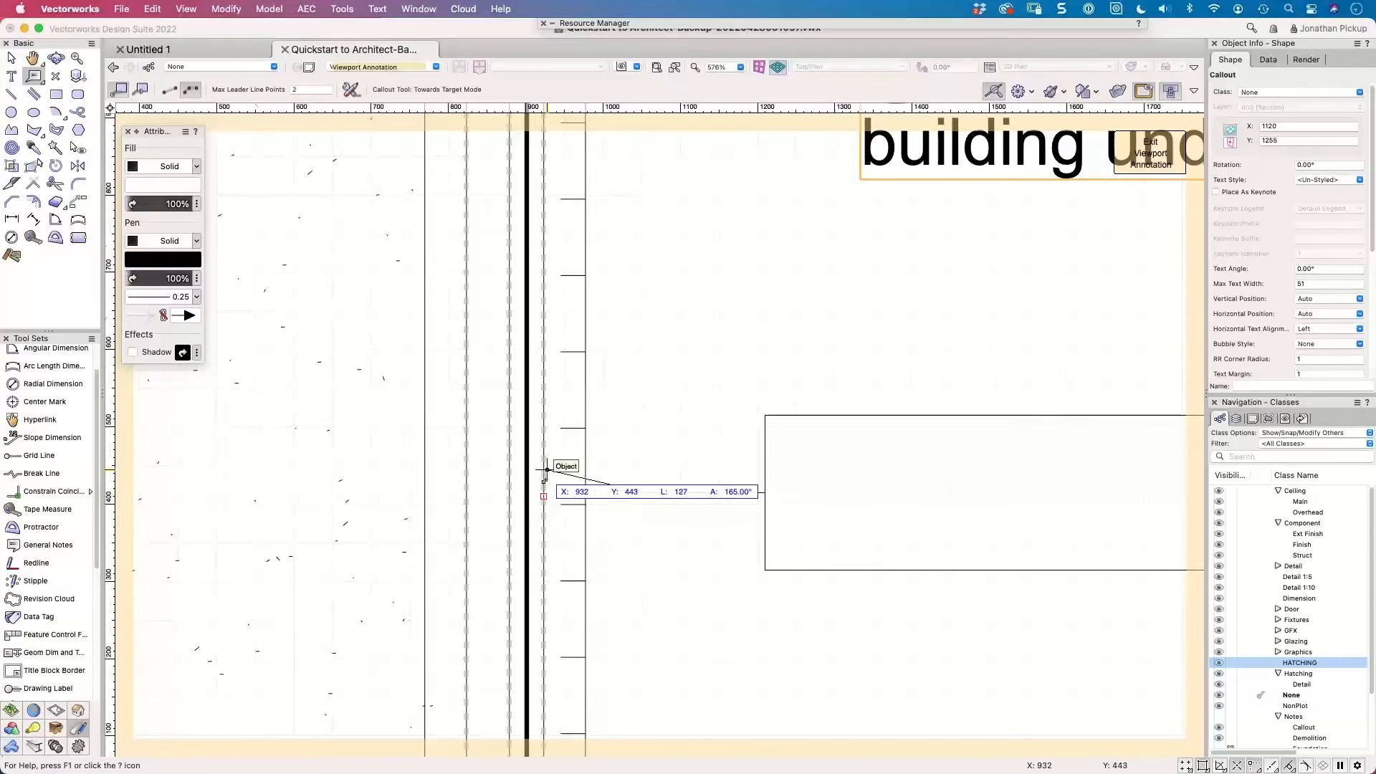
{"action": "left_click", "coordinate": [544, 495]}
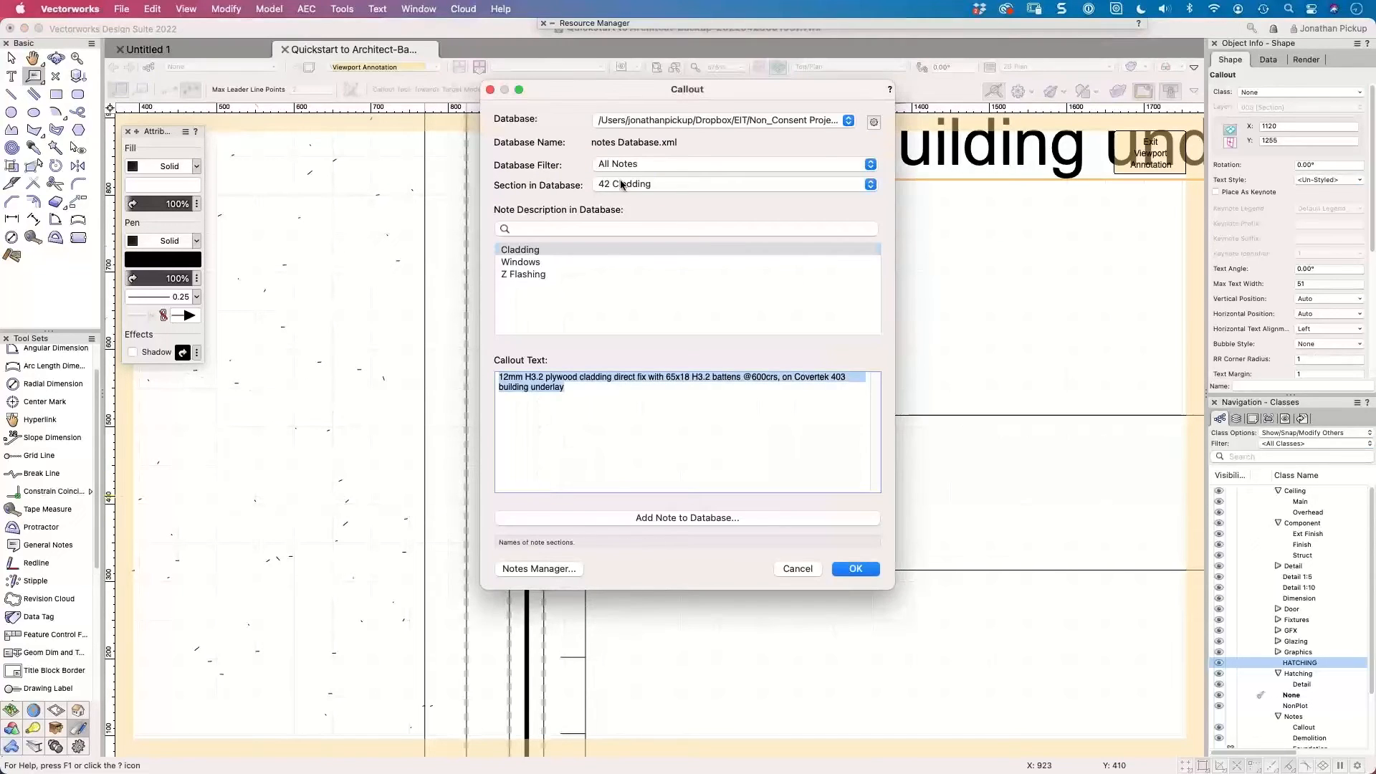
{"action": "left_click", "coordinate": [525, 273]}
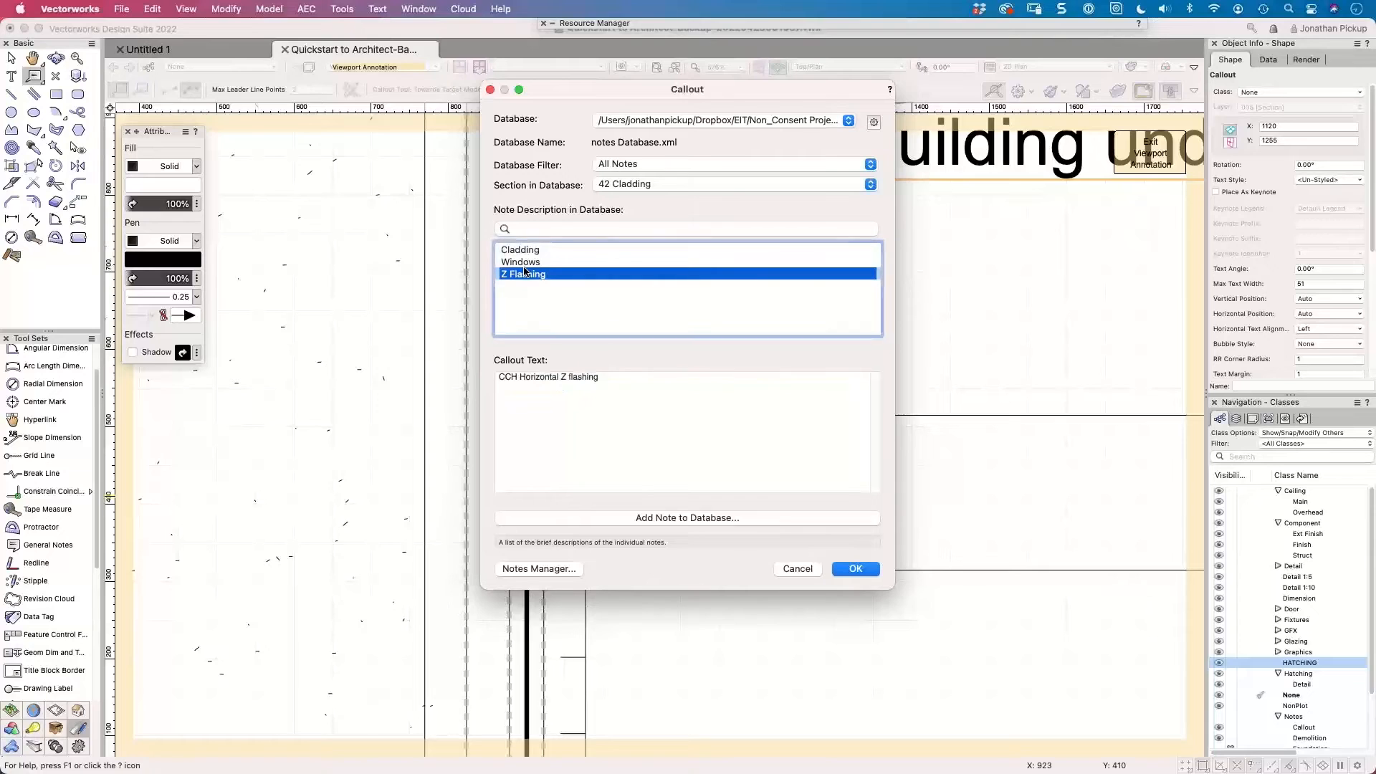
{"action": "left_click", "coordinate": [524, 262]}
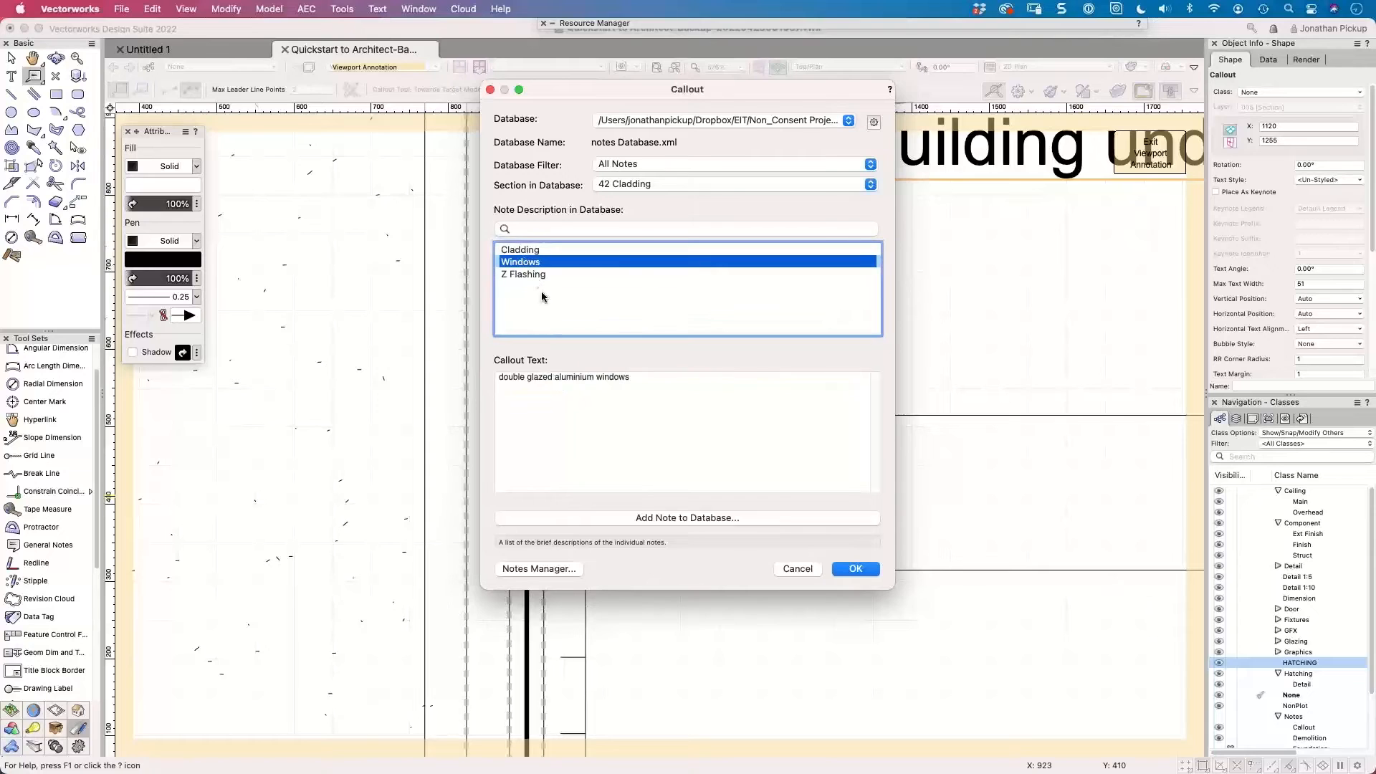
{"action": "left_click", "coordinate": [856, 569]}
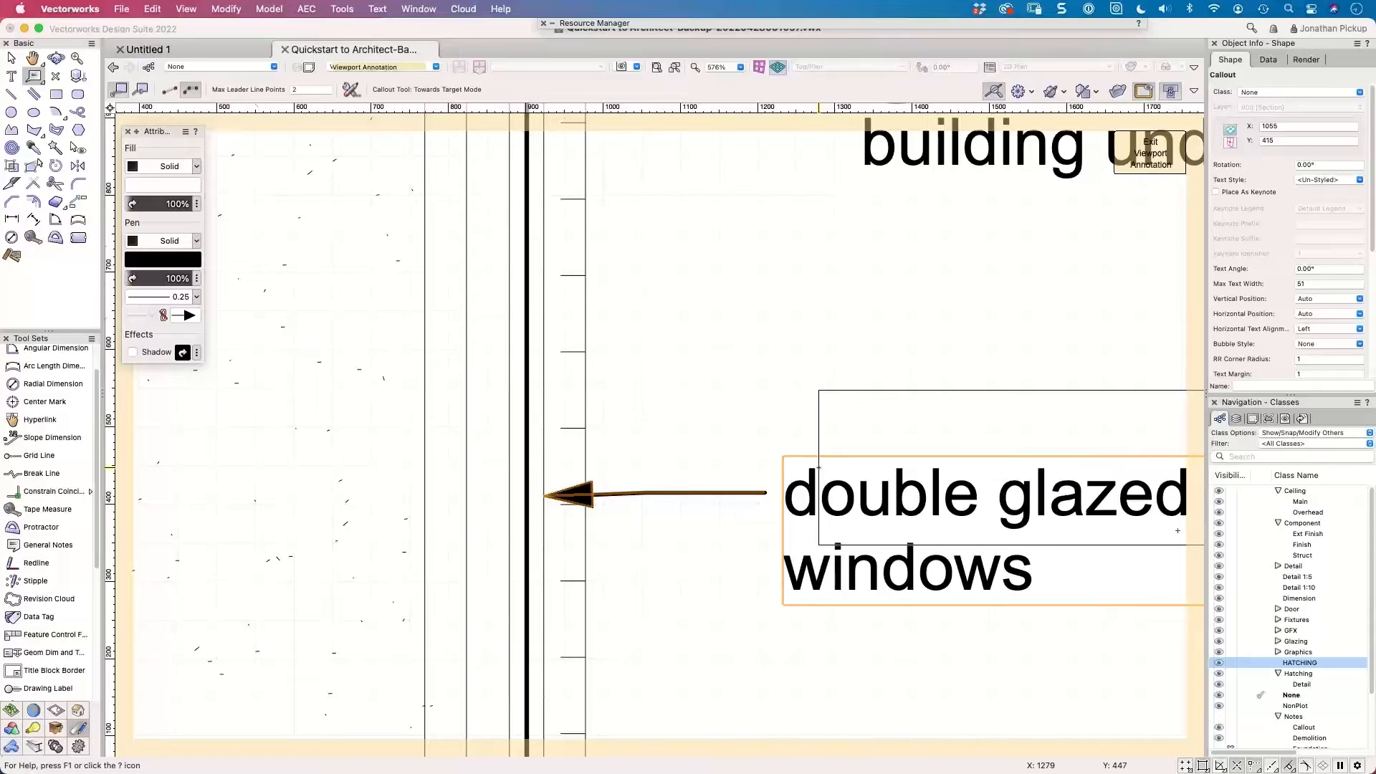
{"action": "scroll", "coordinate": [819, 467], "scroll_direction": "down", "scroll_amount": 3}
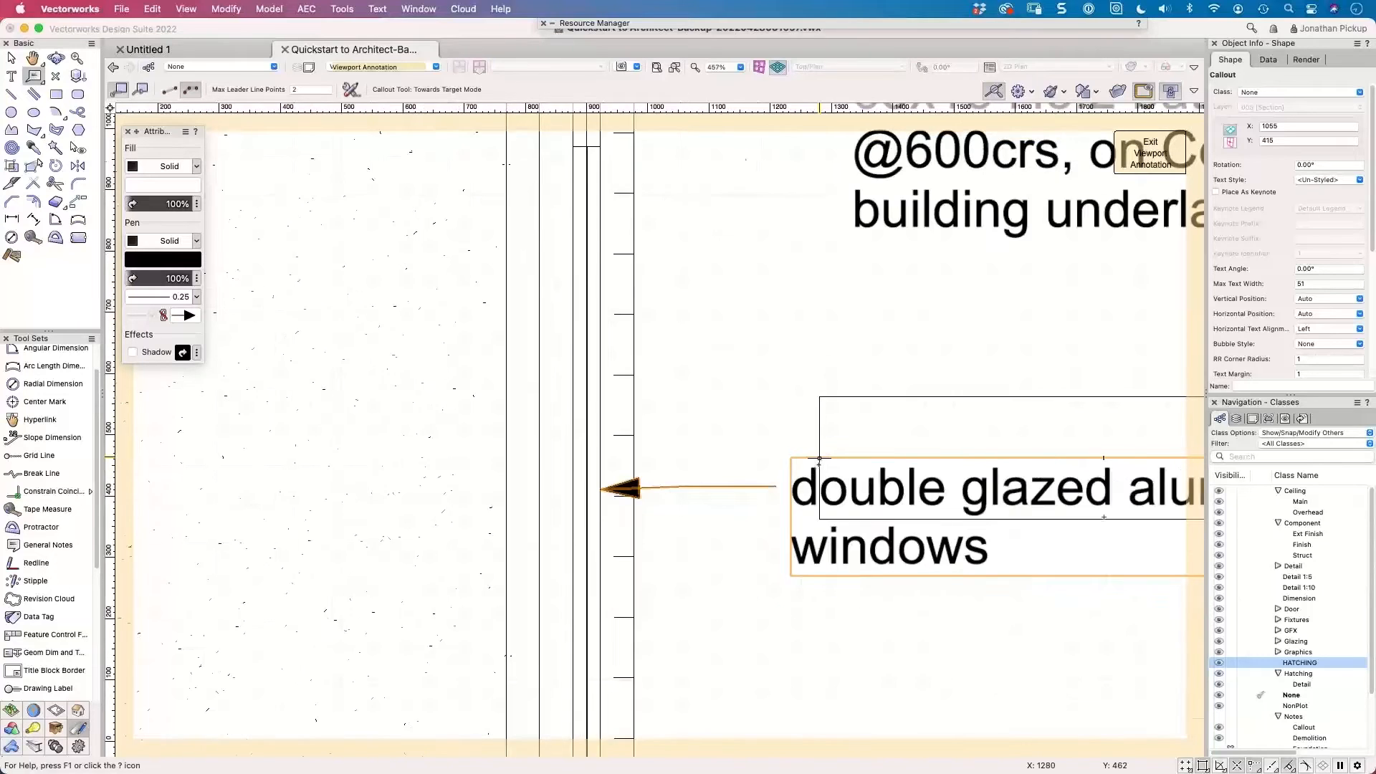
{"action": "middle_click_drag", "start_coordinate": [819, 423], "coordinate": [646, 415]}
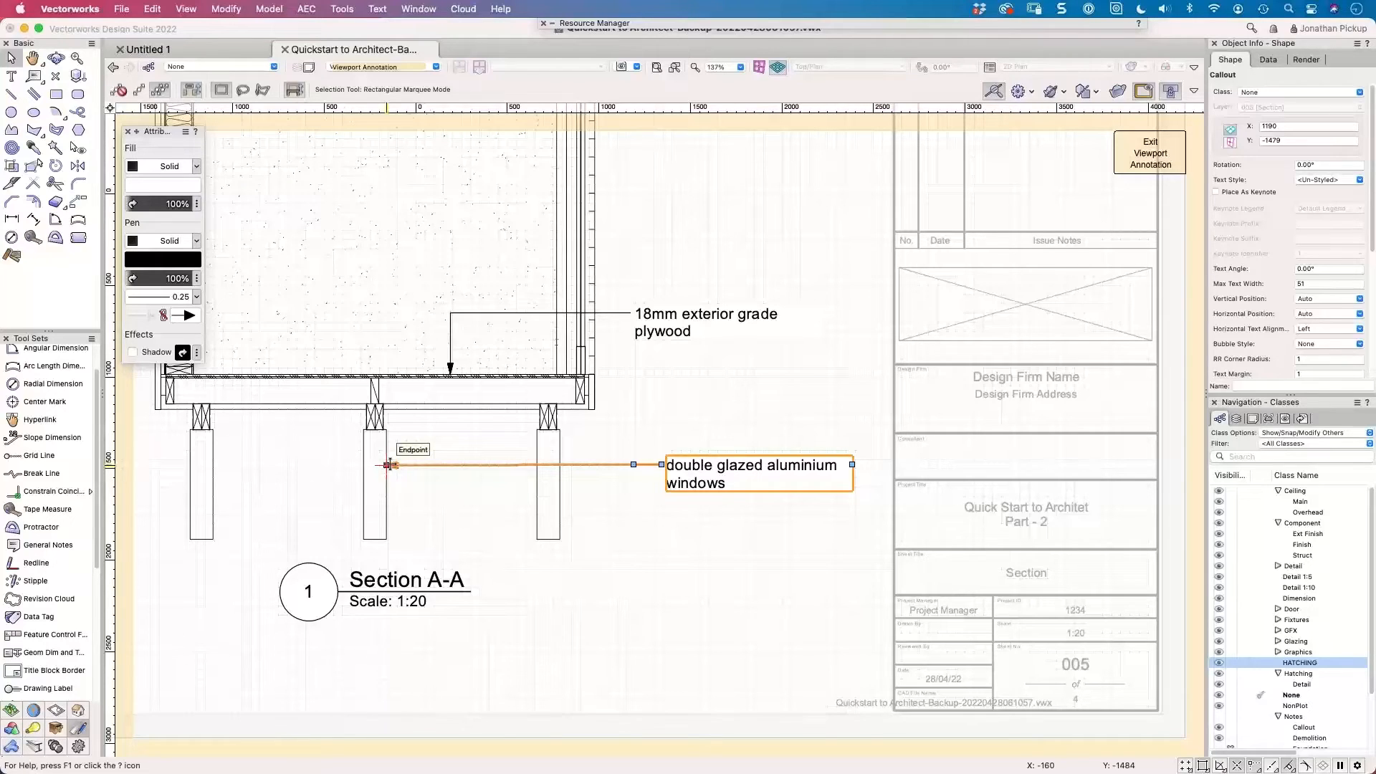
Move the foundation-level callout's arrow to the right pile's outer edge and replace its windows note with 125x125 H5 piles.
{"action": "left_click_drag", "start_coordinate": [389, 465], "coordinate": [560, 465]}
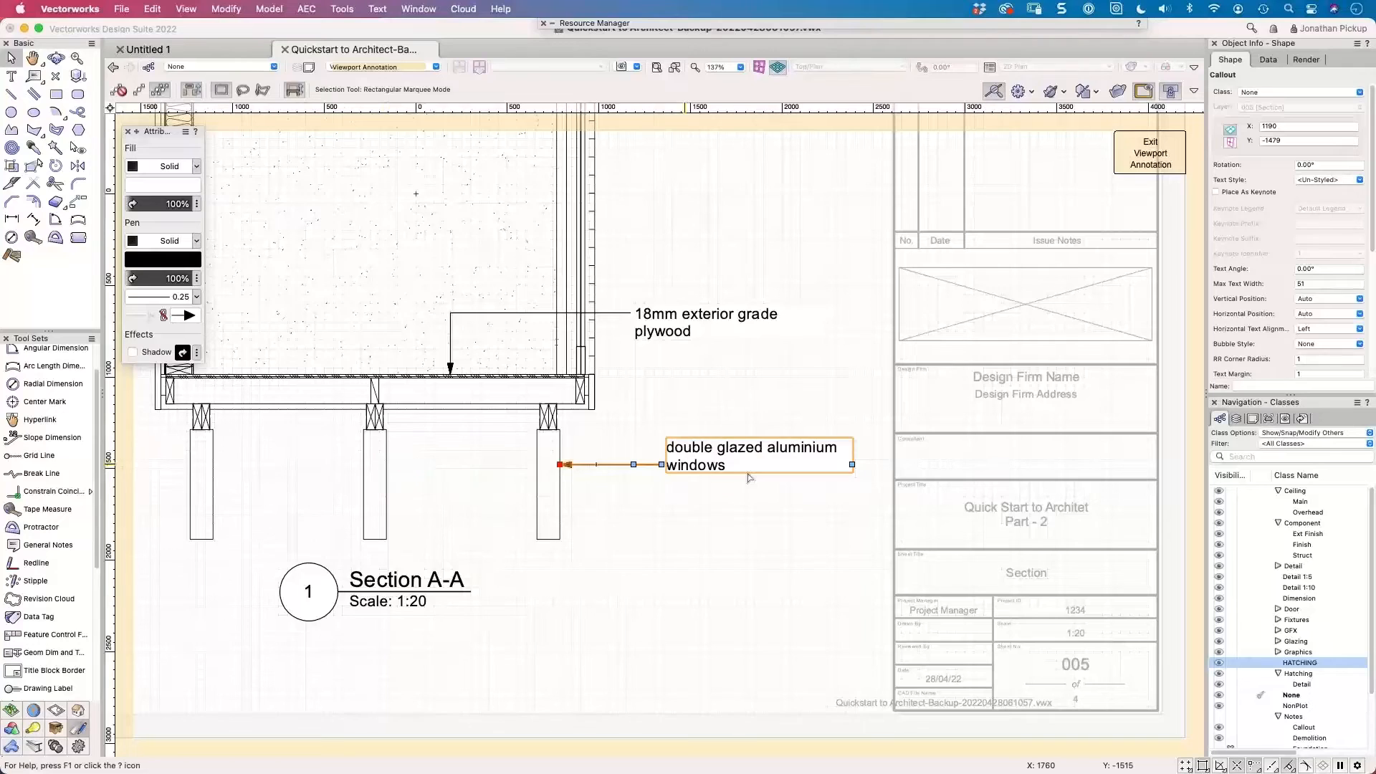
{"action": "double_click", "coordinate": [747, 474]}
{"action": "left_click", "coordinate": [630, 183]}
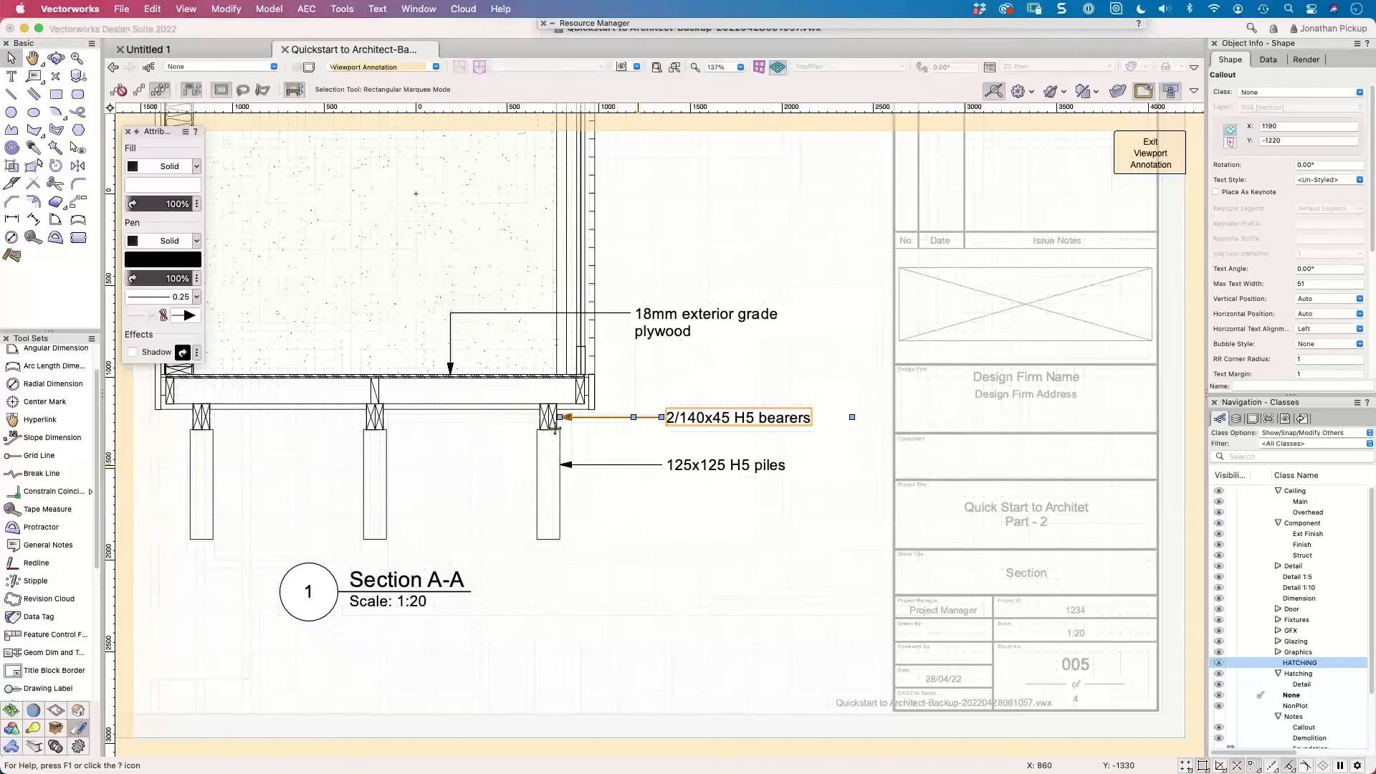
Snap the arrow of the 2/140x45 H5 bearers callout onto the outer face of the right bearer.
{"action": "scroll", "coordinate": [555, 423], "scroll_direction": "up", "scroll_amount": 1}
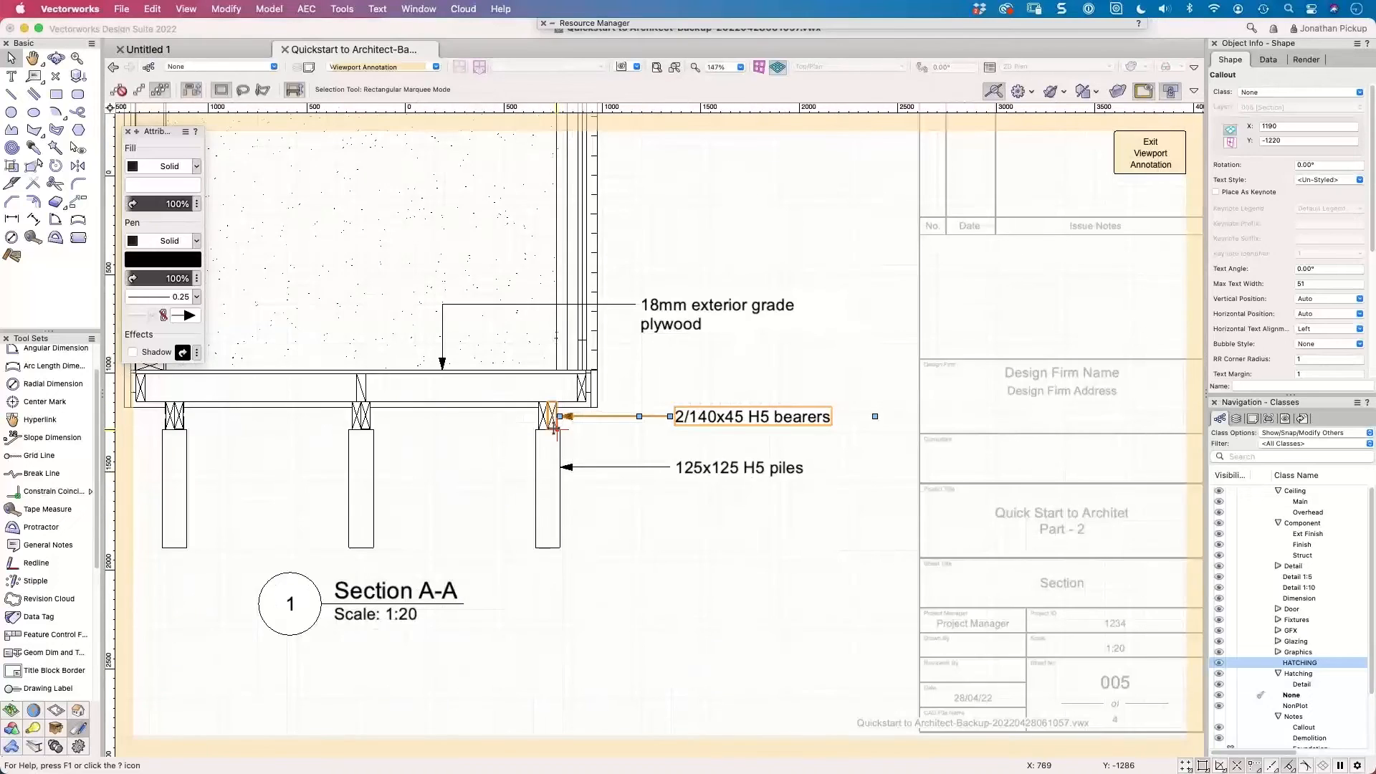
{"action": "scroll", "coordinate": [555, 423], "scroll_direction": "up", "scroll_amount": 2}
{"action": "left_click_drag", "start_coordinate": [568, 402], "coordinate": [559, 401]}
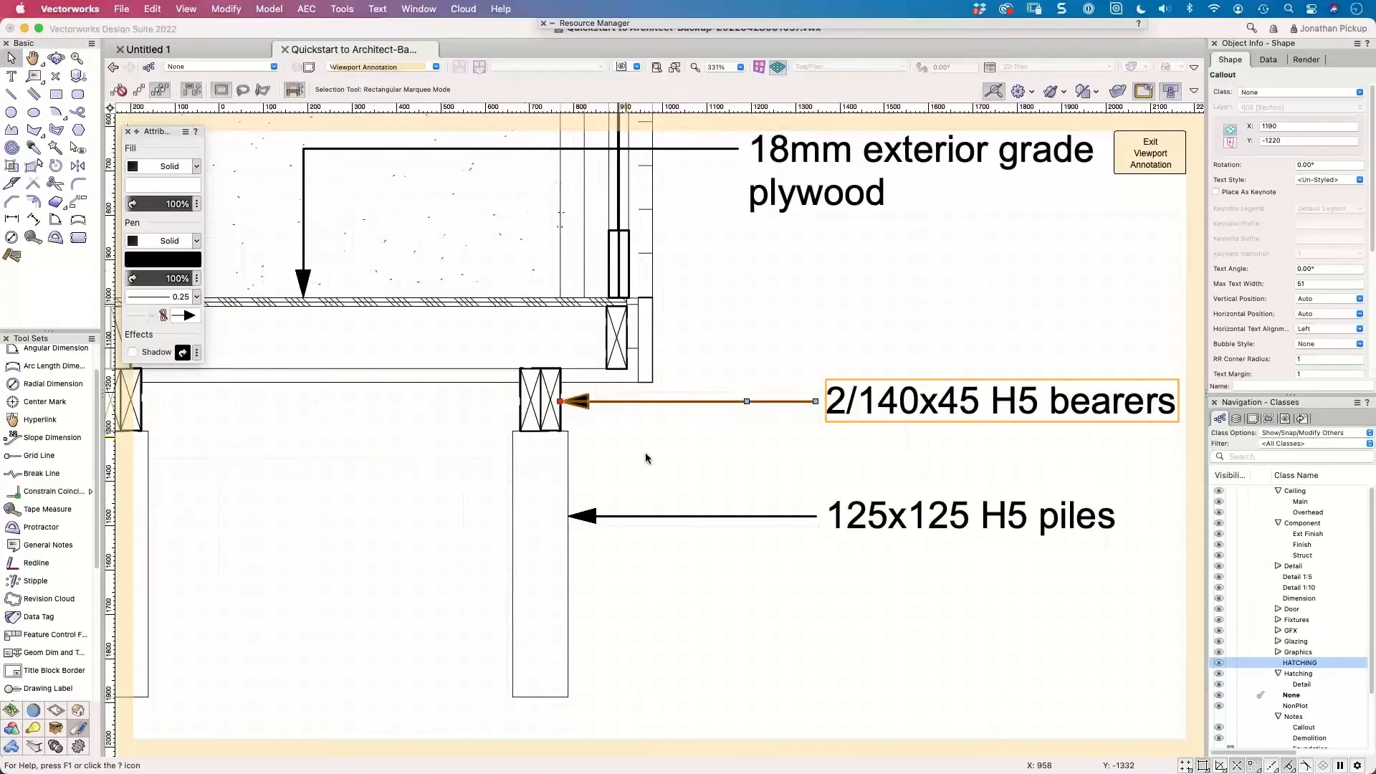
Select all six callouts in the Section A-A annotations and place them as keynotes.
{"action": "scroll", "coordinate": [645, 453], "scroll_direction": "down", "scroll_amount": 5}
{"action": "left_click", "coordinate": [663, 195]}
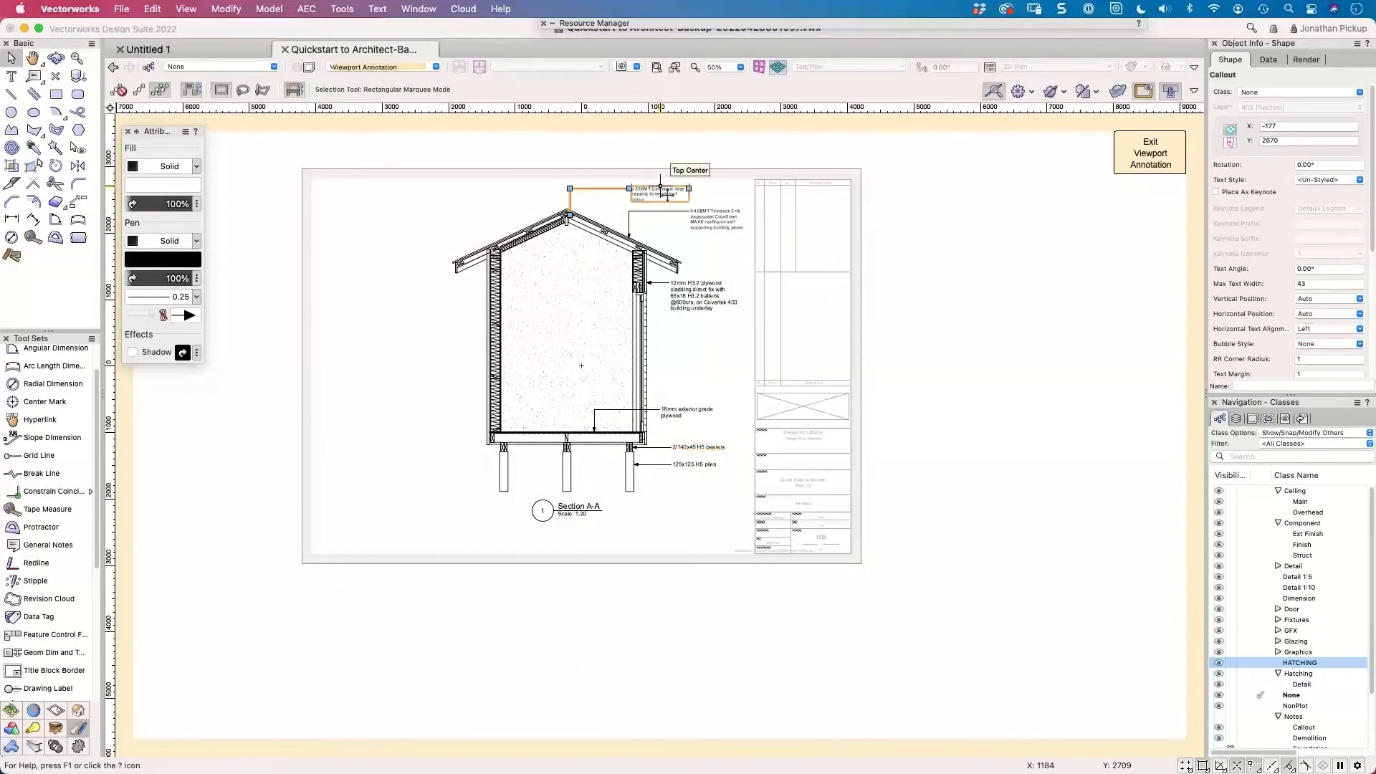
{"action": "left_click", "coordinate": [717, 219], "text": "shift"}
{"action": "left_click", "coordinate": [702, 295], "text": "shift"}
{"action": "left_click", "coordinate": [684, 415], "text": "shift"}
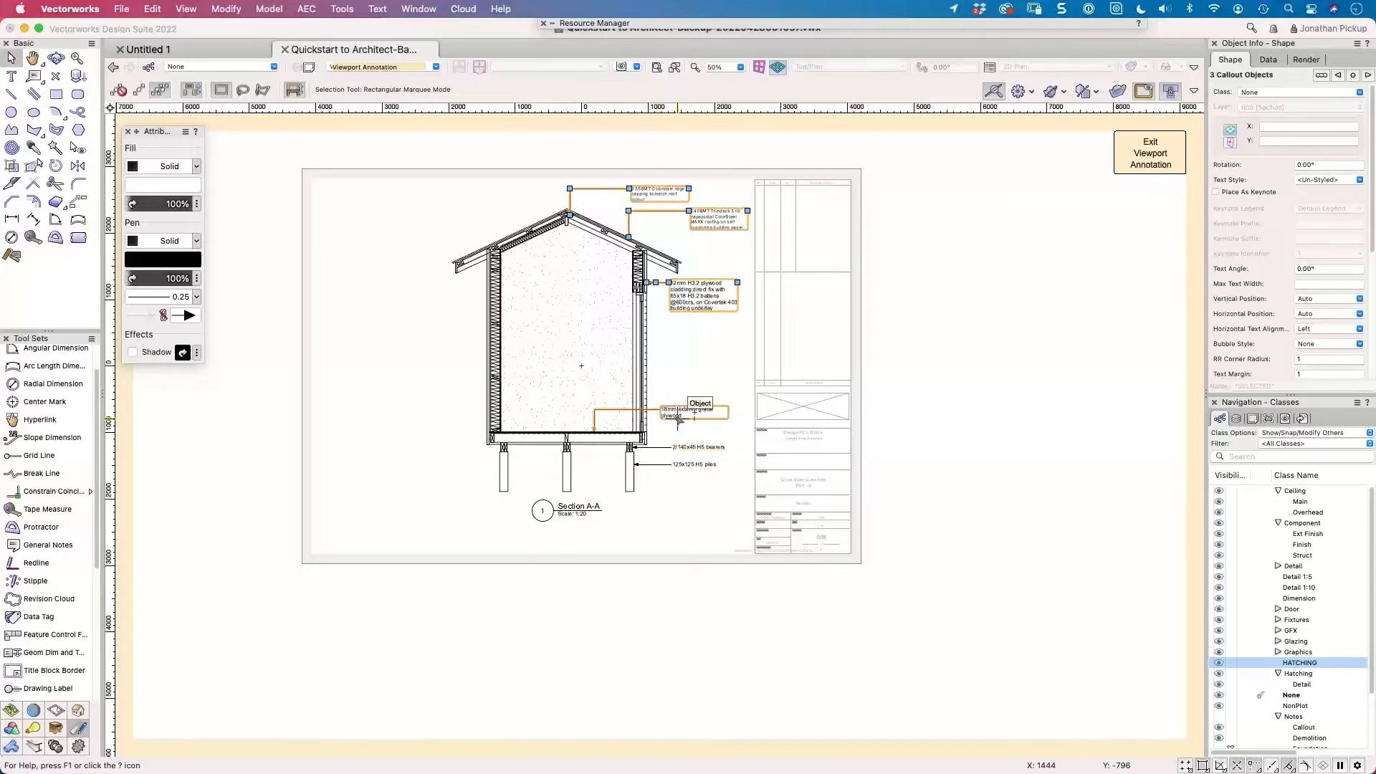
{"action": "left_click", "coordinate": [697, 447], "text": "shift"}
{"action": "left_click", "coordinate": [694, 465], "text": "shift"}
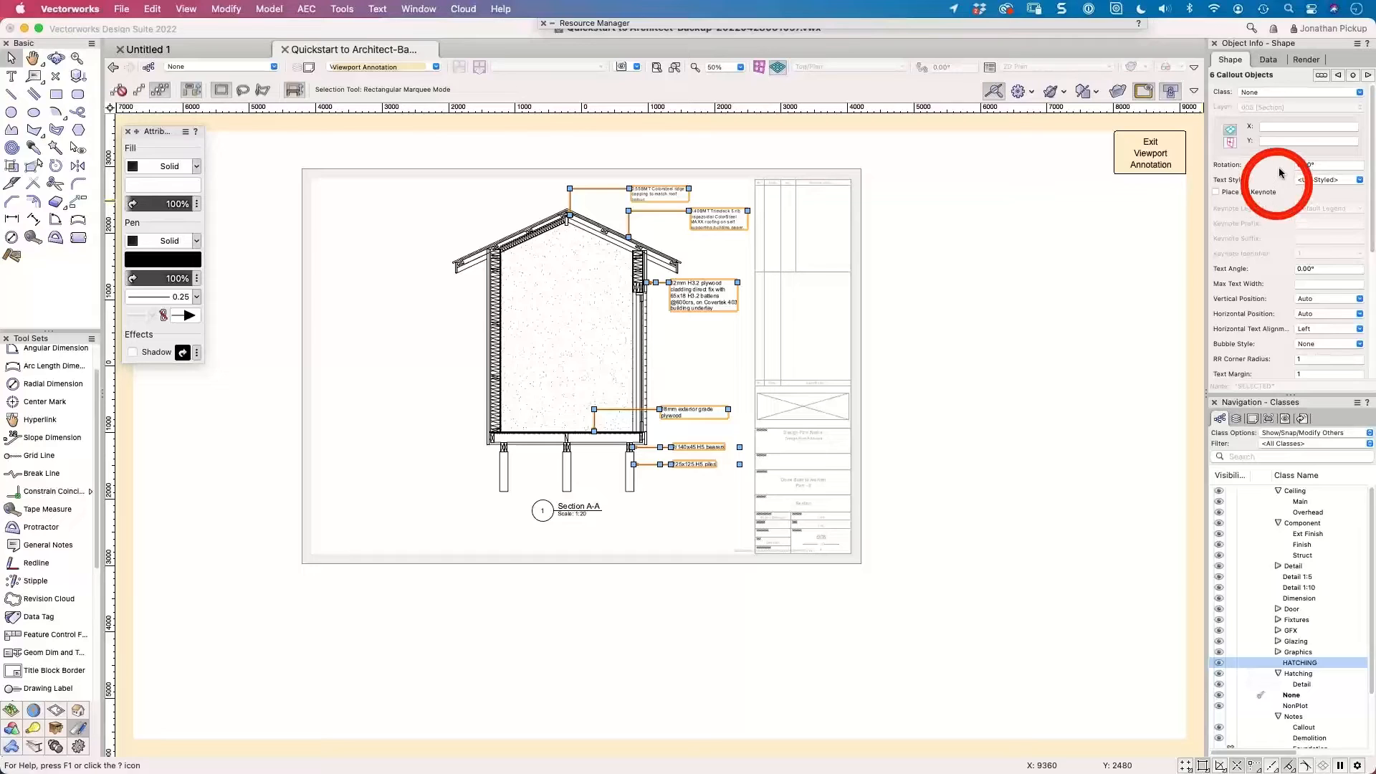
{"action": "left_click", "coordinate": [1244, 195]}
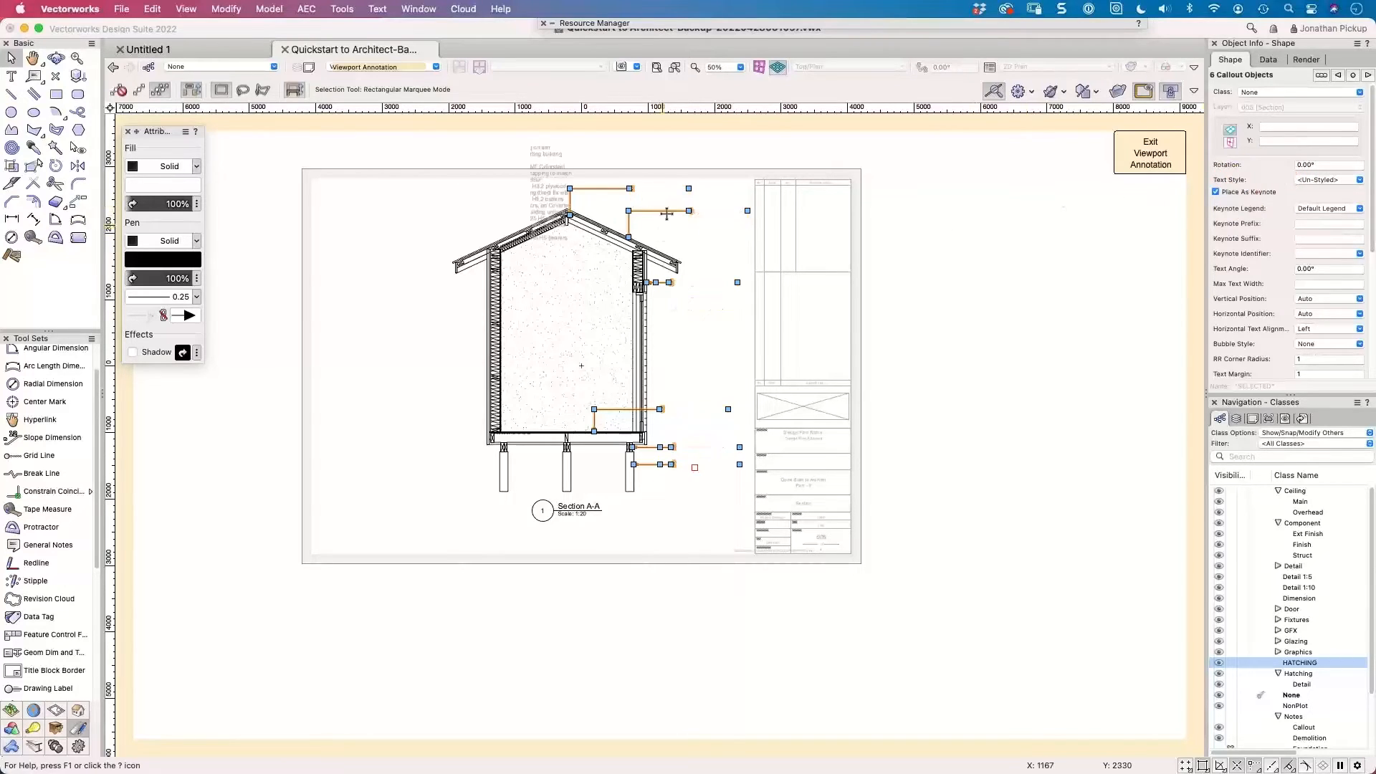
Align the six callouts' leader lines by label points only, moving the shoulder points, to a vertical reference line beside the section.
{"action": "scroll", "coordinate": [667, 212], "scroll_direction": "up", "scroll_amount": 3}
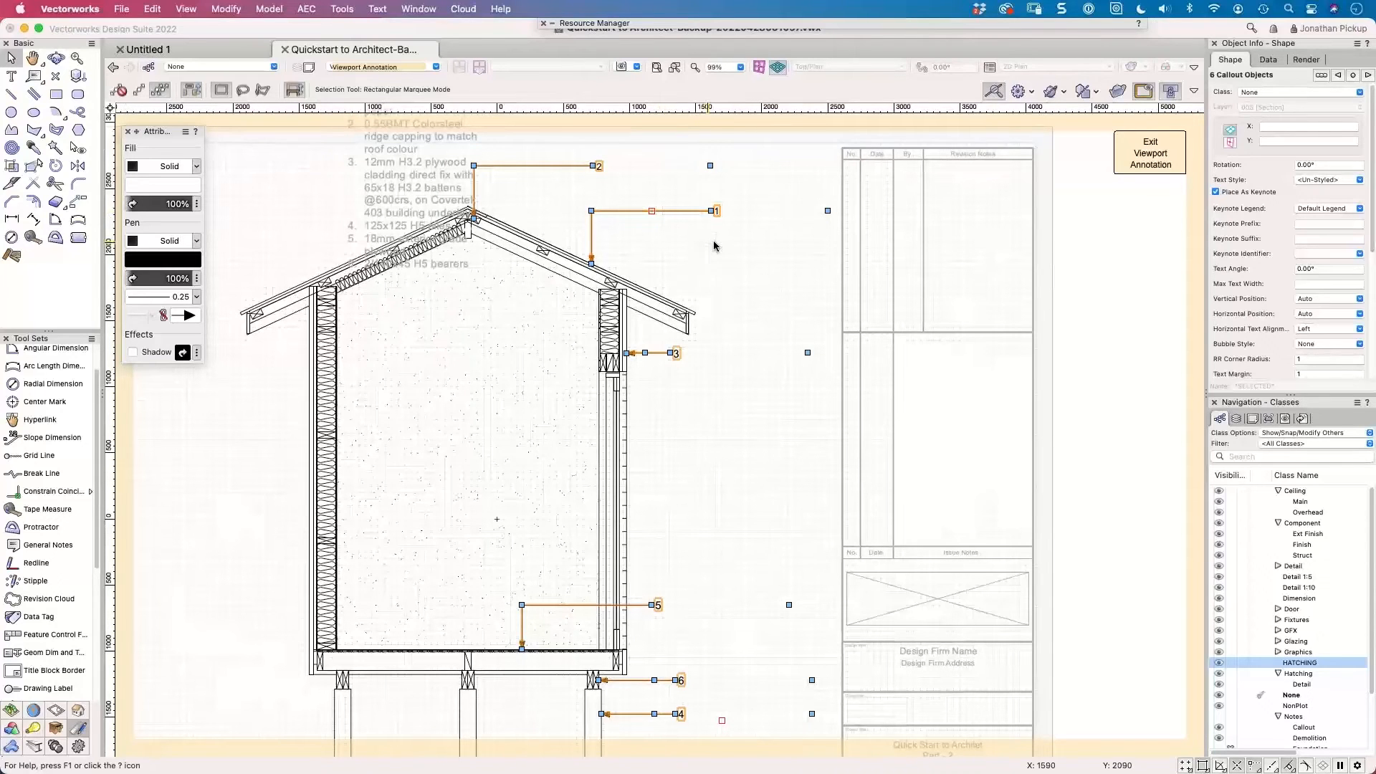
{"action": "scroll", "coordinate": [719, 243], "scroll_direction": "down", "scroll_amount": 3}
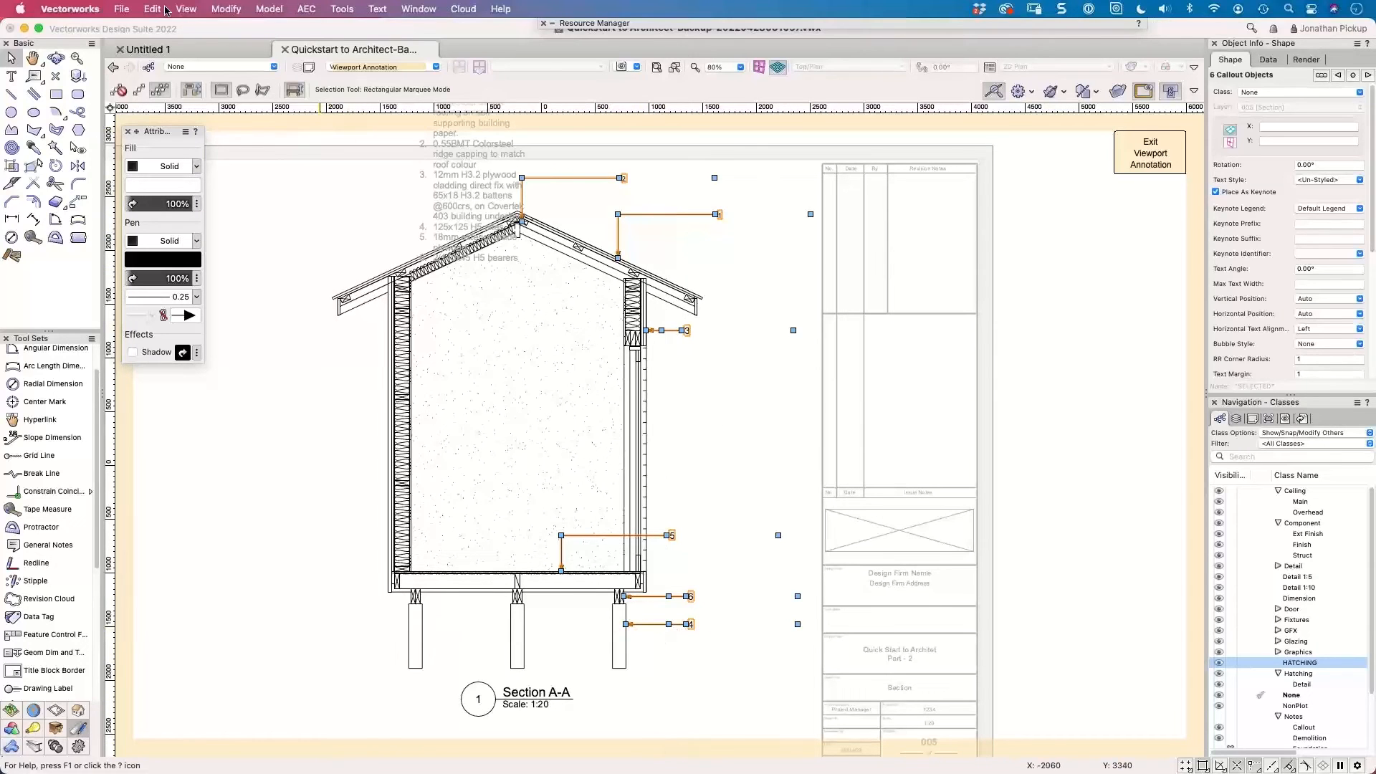
{"action": "left_click", "coordinate": [237, 10]}
{"action": "mouse_move", "coordinate": [236, 61]}
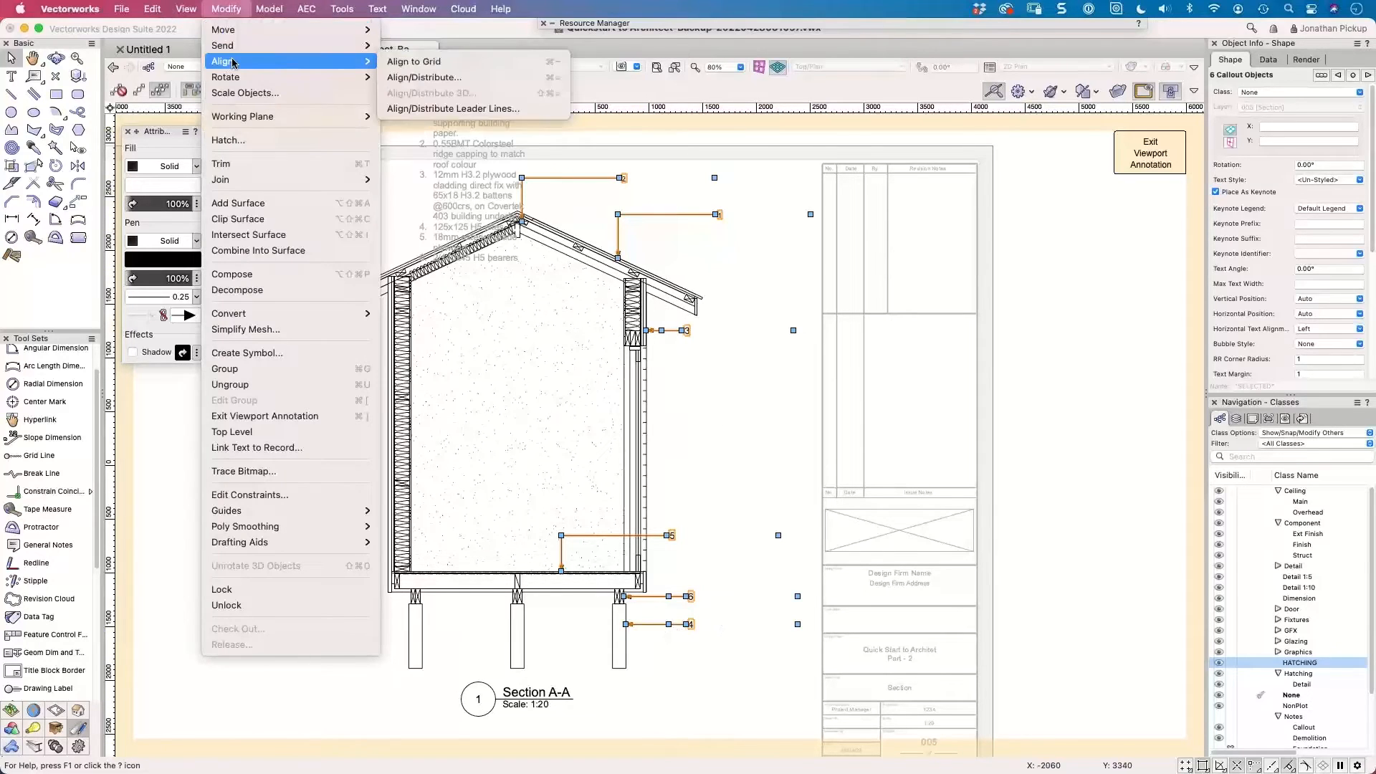
{"action": "left_click", "coordinate": [418, 110]}
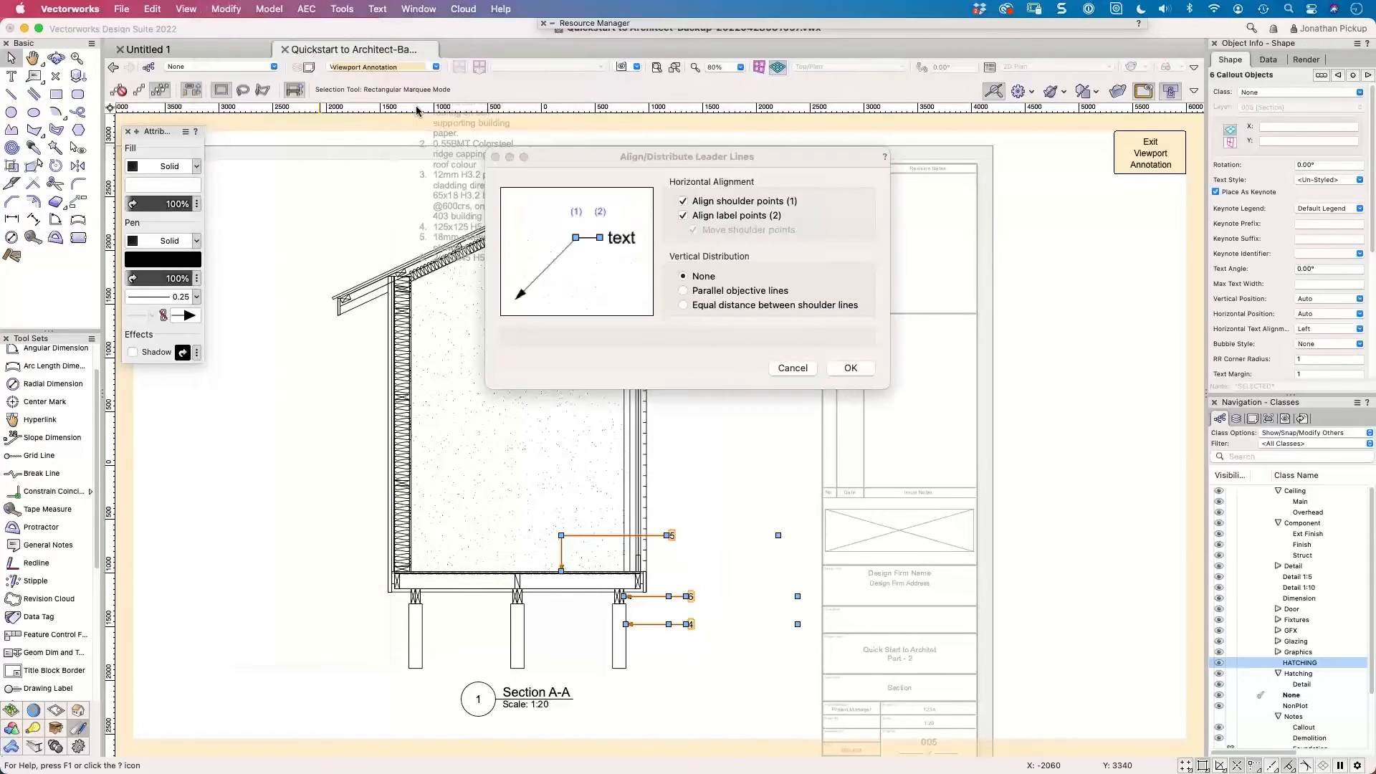
{"action": "left_click", "coordinate": [683, 216]}
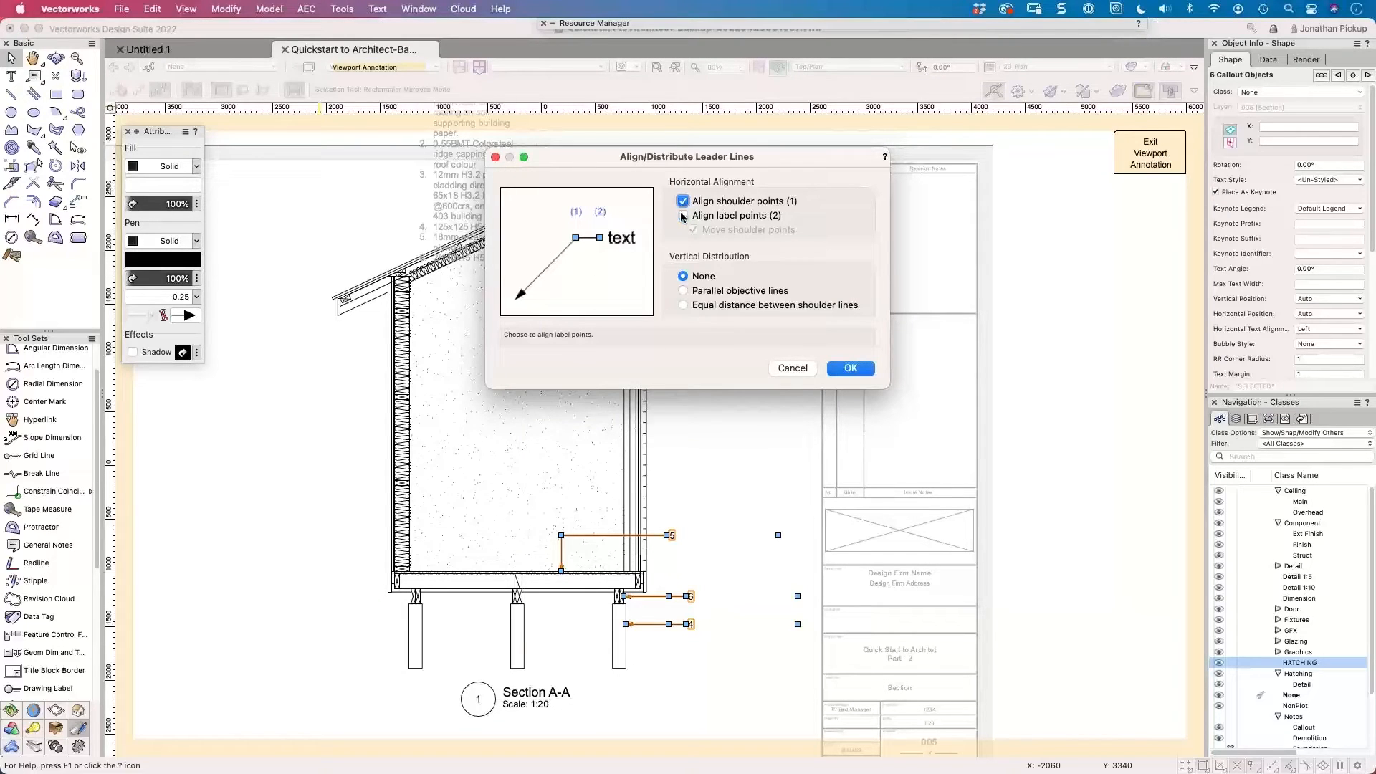
{"action": "left_click", "coordinate": [684, 216]}
{"action": "left_click", "coordinate": [695, 203]}
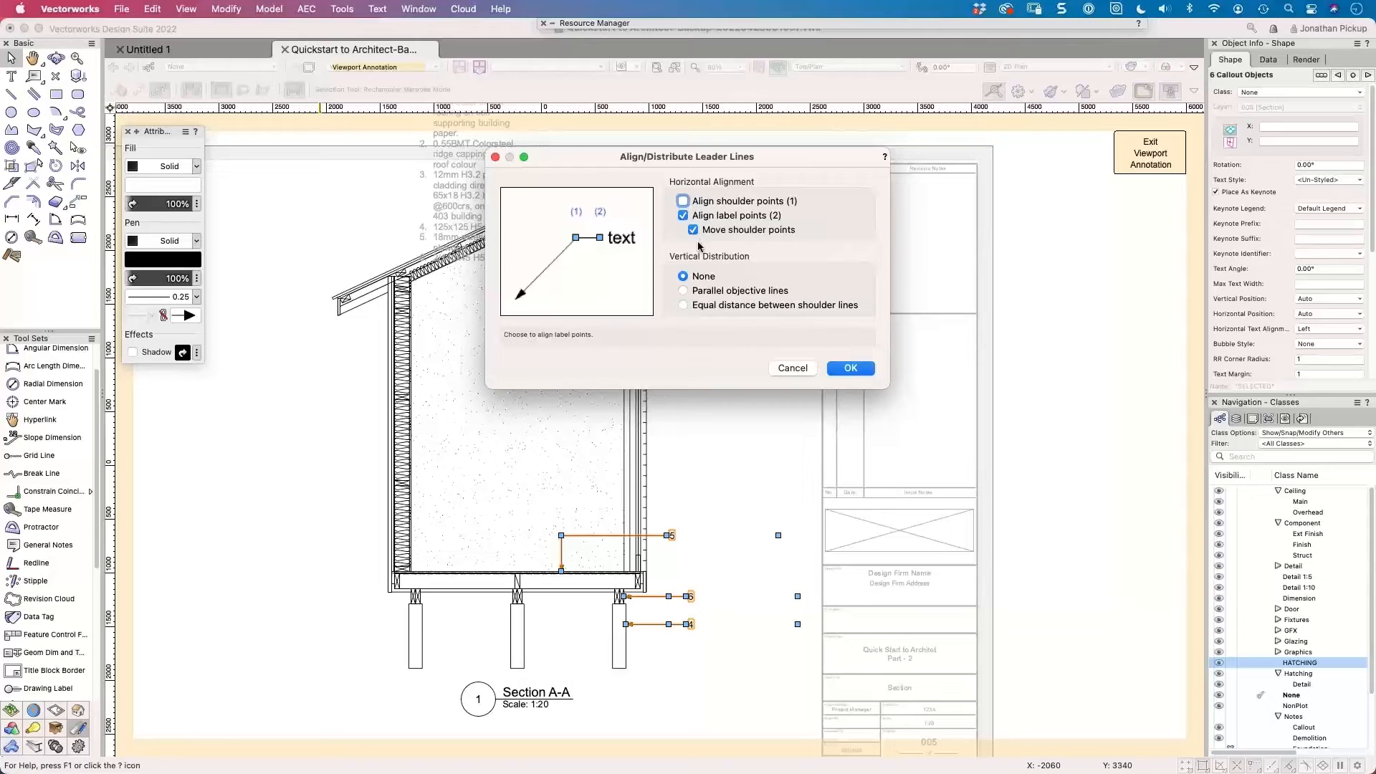
{"action": "left_click", "coordinate": [851, 369]}
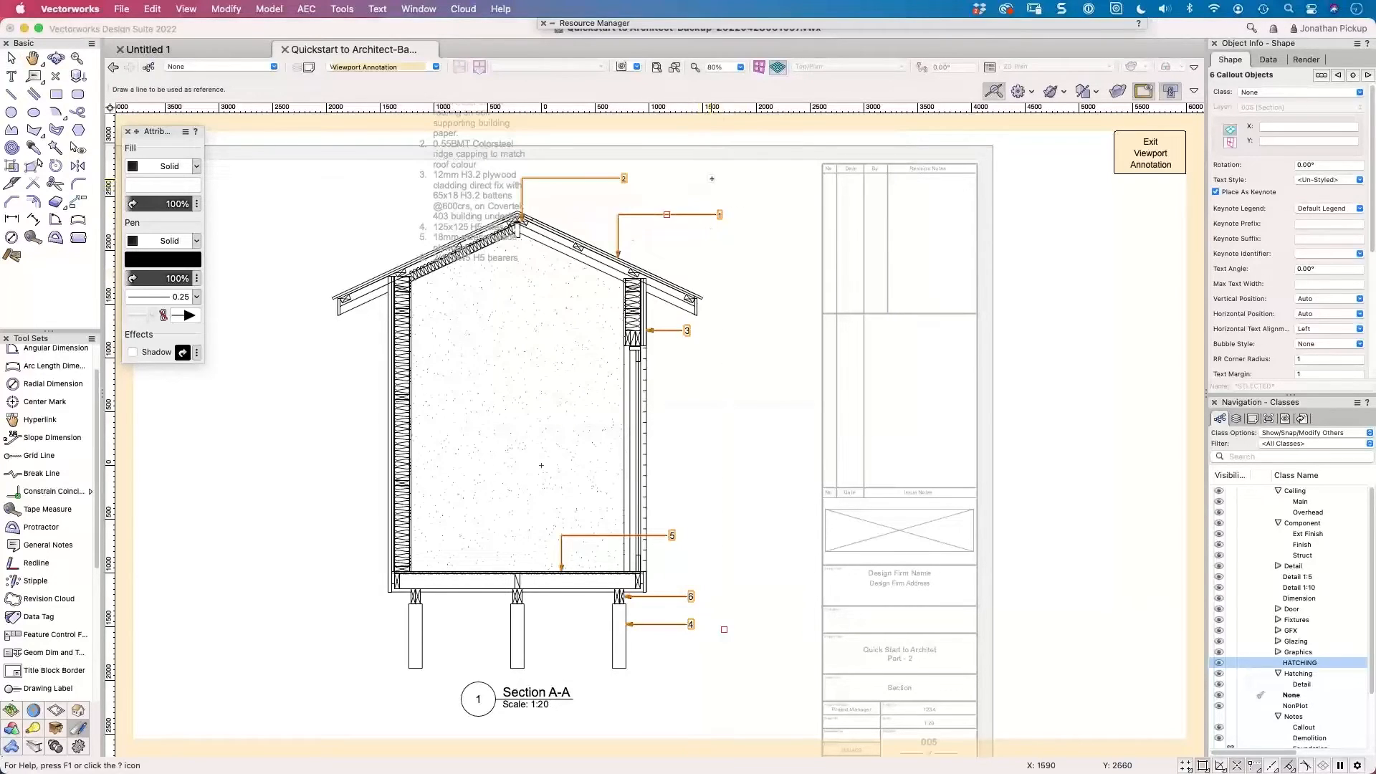
{"action": "left_click", "coordinate": [712, 179]}
{"action": "left_click", "coordinate": [709, 670]}
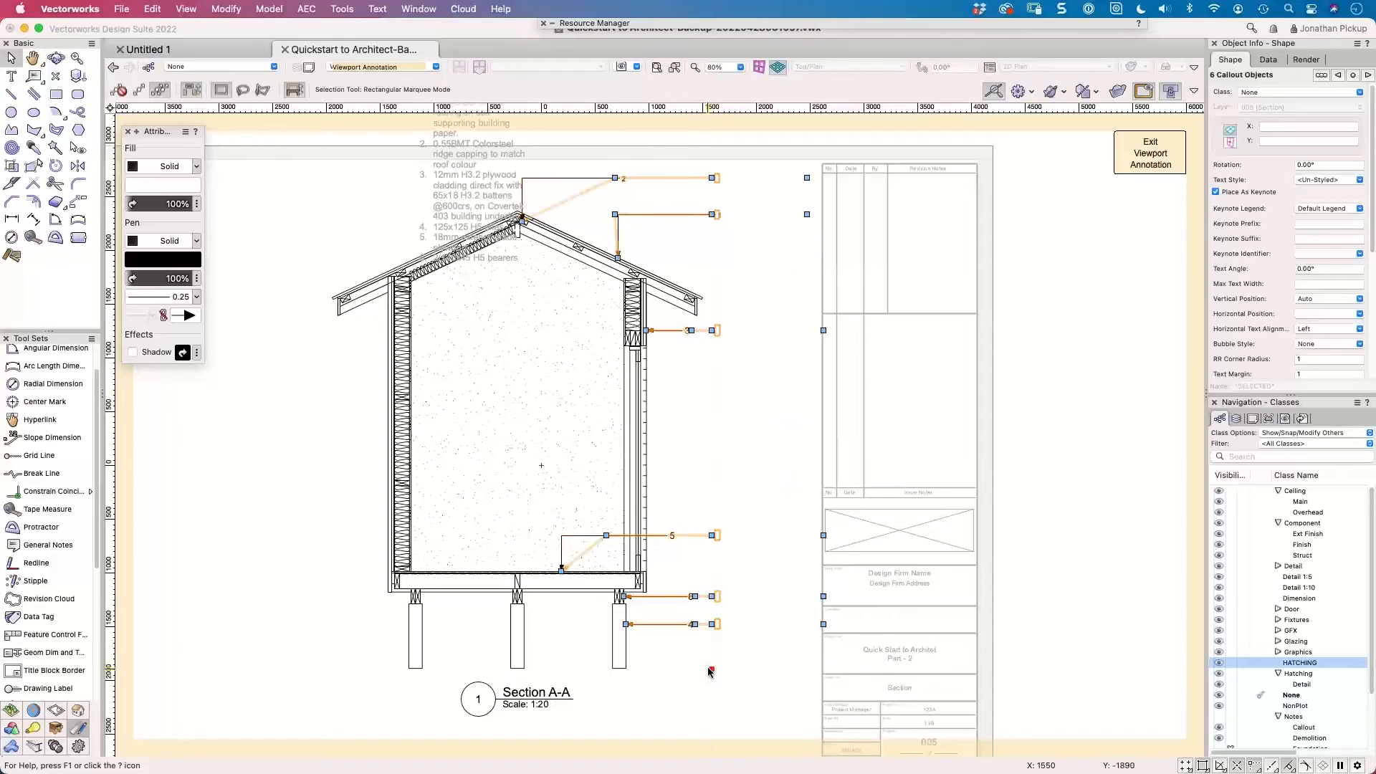
{"action": "left_click", "coordinate": [725, 455]}
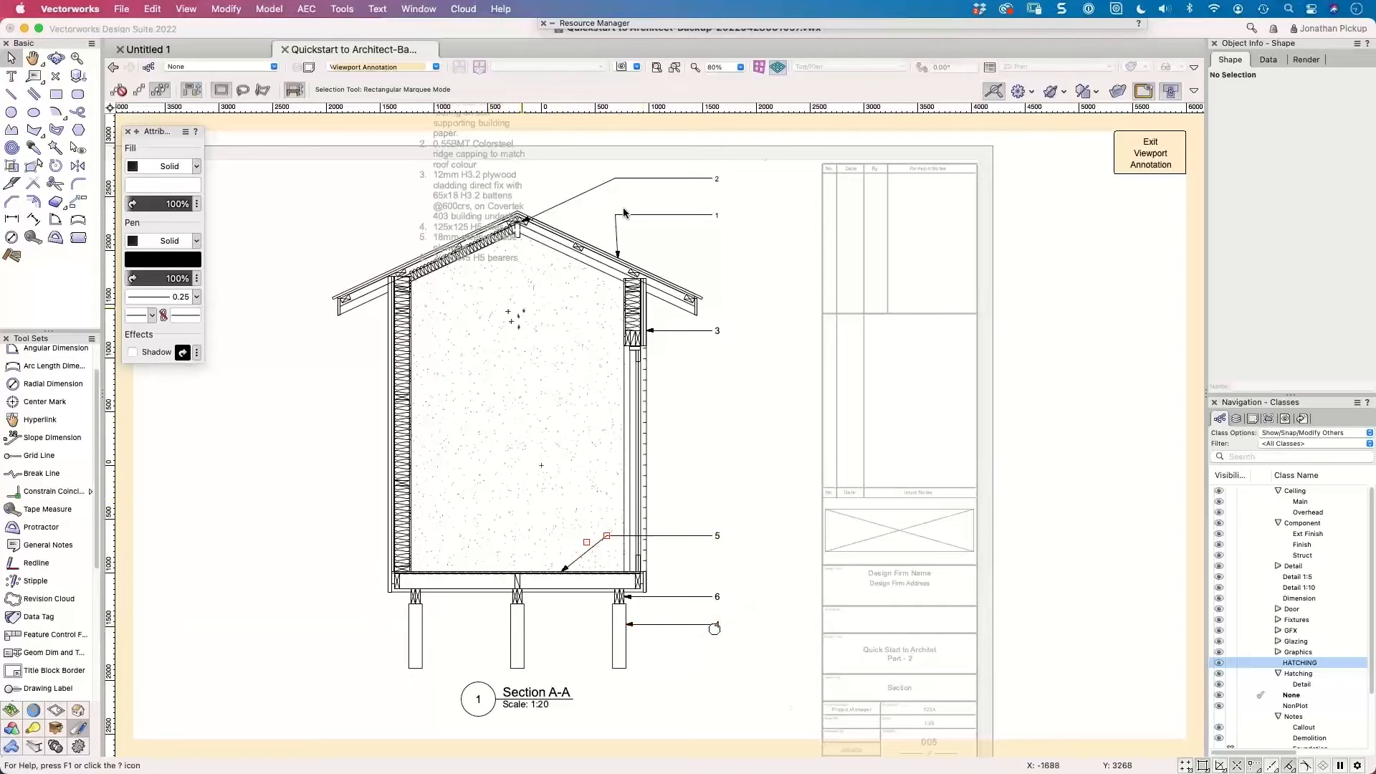
Exit the viewport annotations, move the keynote legend to the sheet's upper-left corner and widen it to about 78.
{"action": "left_click", "coordinate": [1165, 155]}
{"action": "left_click_drag", "start_coordinate": [573, 169], "coordinate": [502, 220]}
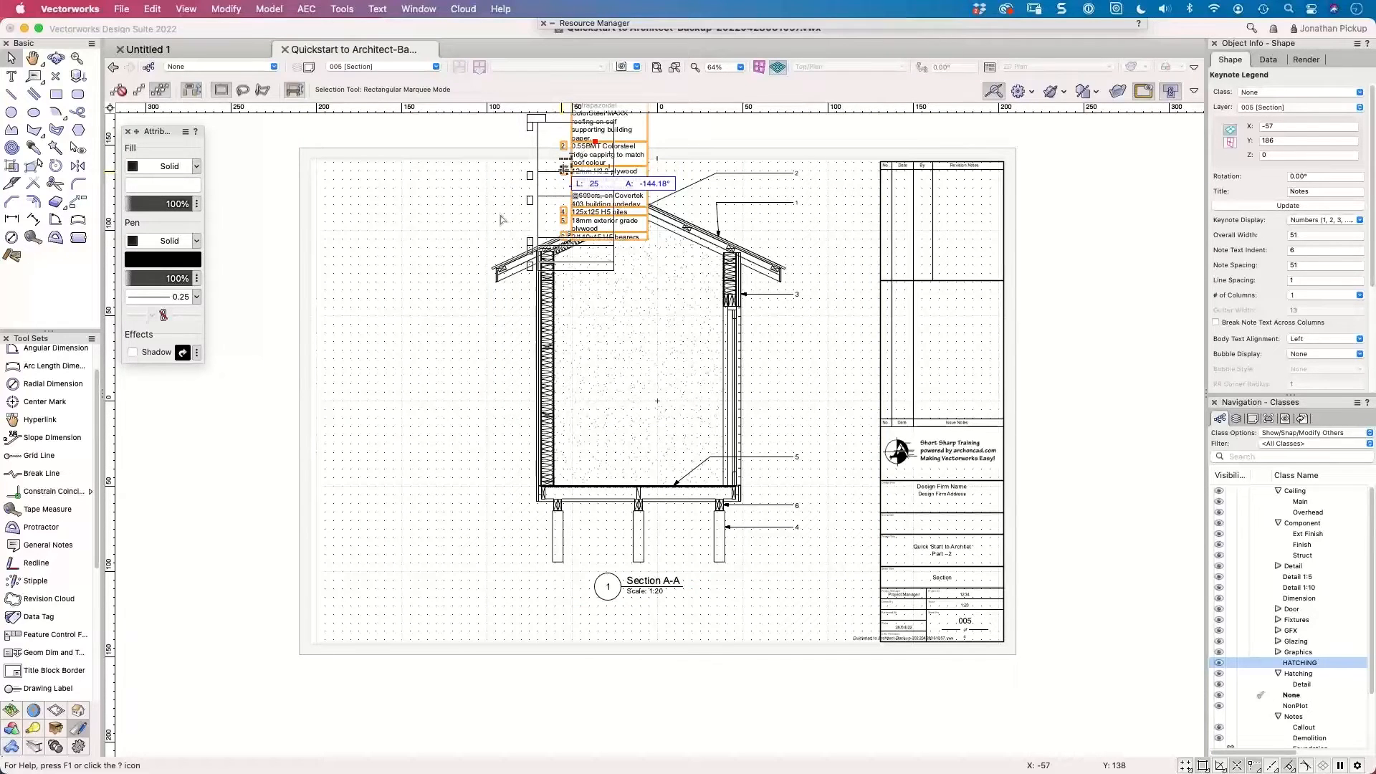
{"action": "left_click_drag", "start_coordinate": [502, 219], "coordinate": [415, 173]}
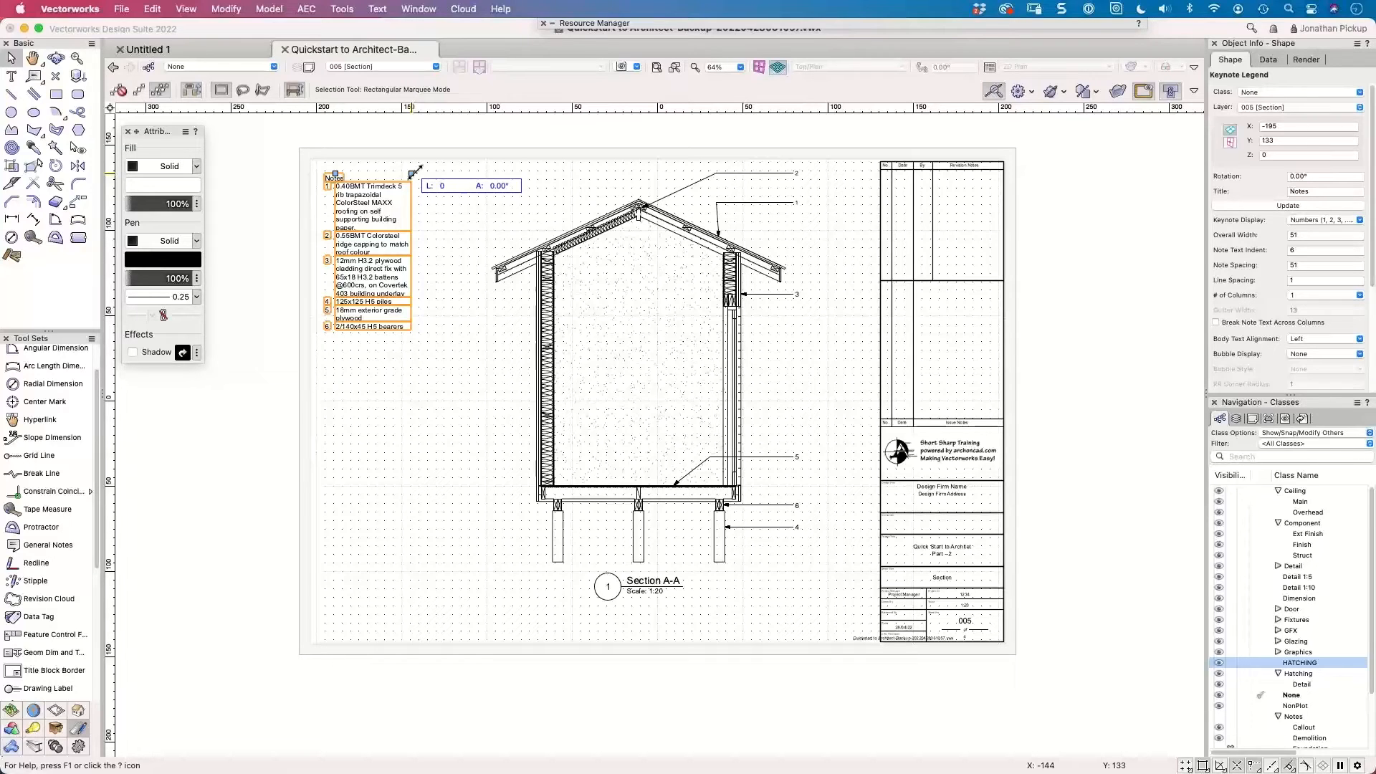
{"action": "left_click_drag", "start_coordinate": [415, 173], "coordinate": [458, 172]}
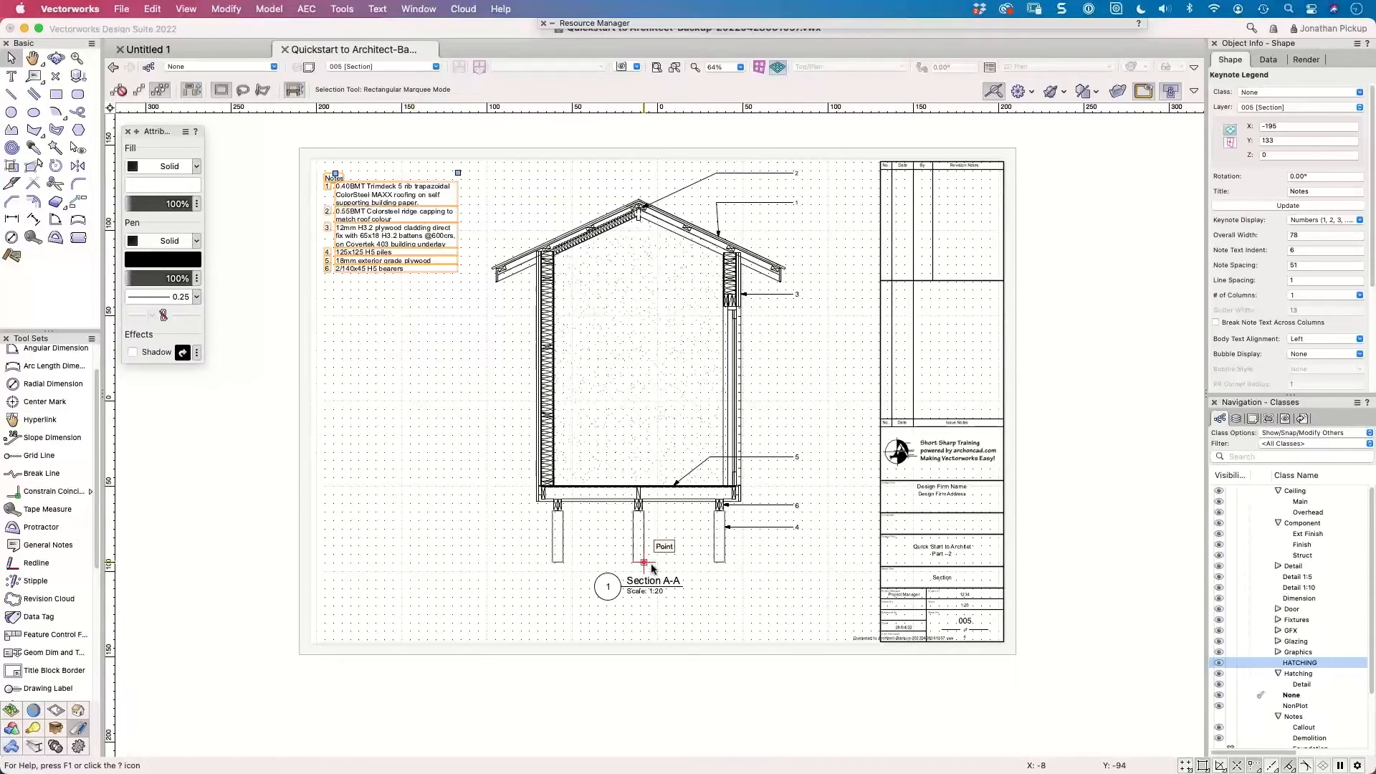
Switch the keynote legend to a note description display with a note text indent of 34 and an overall width of 95.
{"action": "key", "text": "super+z"}
{"action": "key", "text": "super+z"}
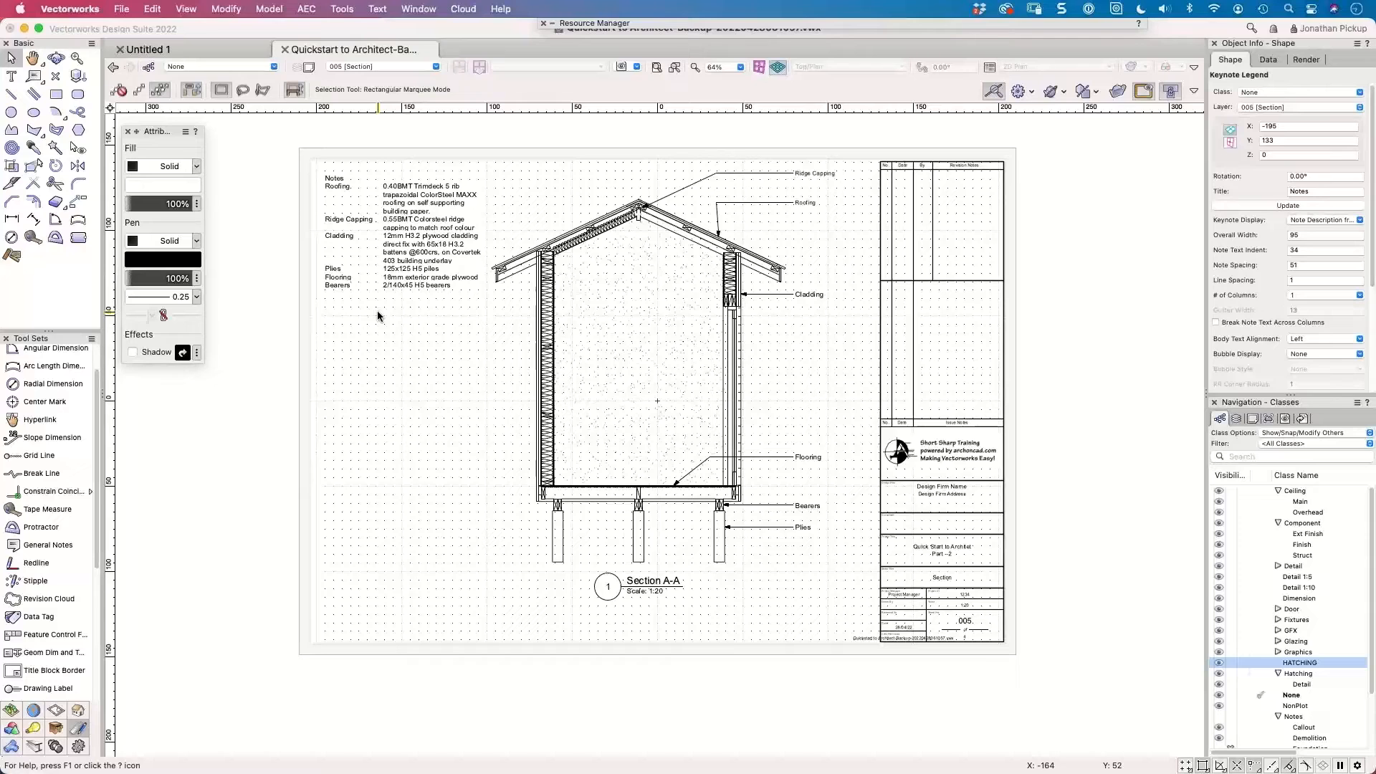
{"action": "left_click", "coordinate": [377, 311]}
{"action": "scroll", "coordinate": [664, 298], "scroll_direction": "down", "scroll_amount": 3}
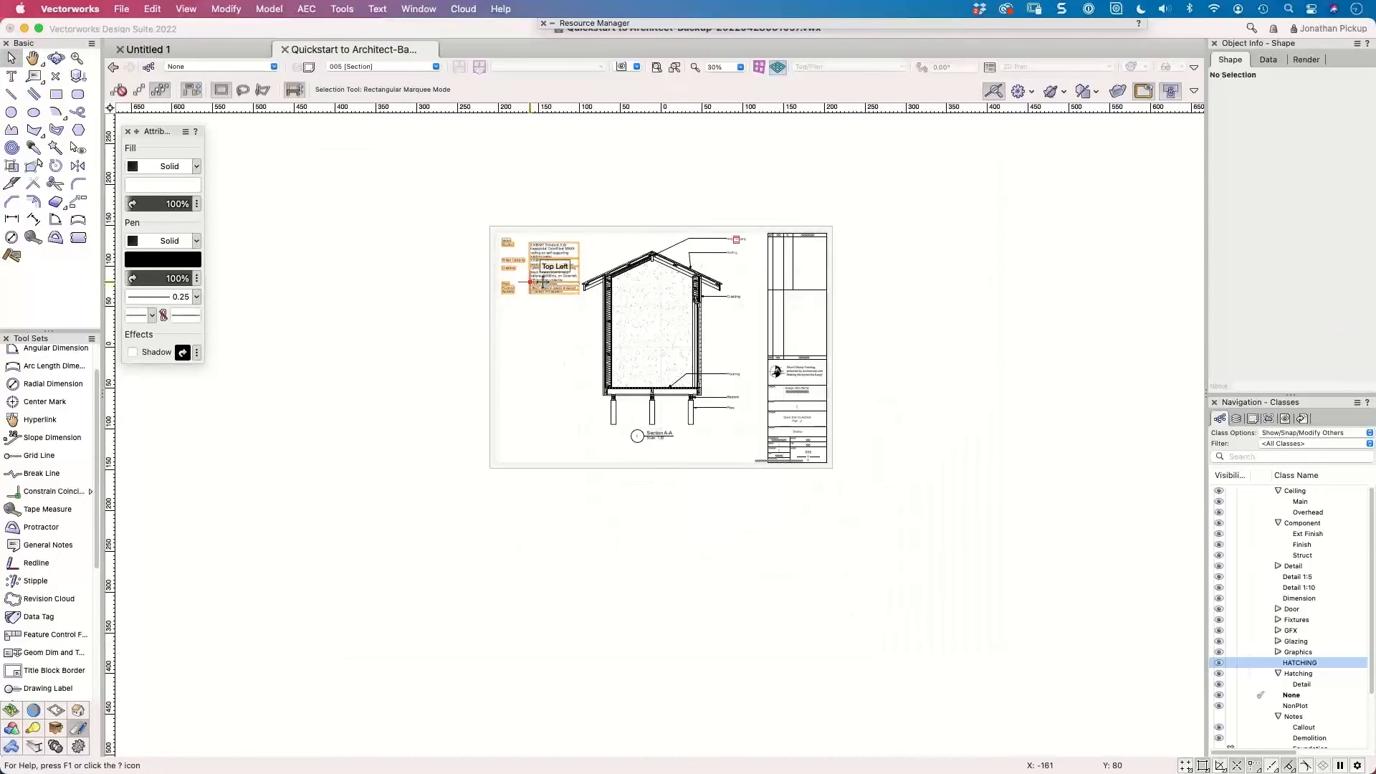
Change the keynote legend's title to SECTION NOTES.
{"action": "left_click", "coordinate": [541, 280]}
{"action": "scroll", "coordinate": [600, 263], "scroll_direction": "up", "scroll_amount": 2}
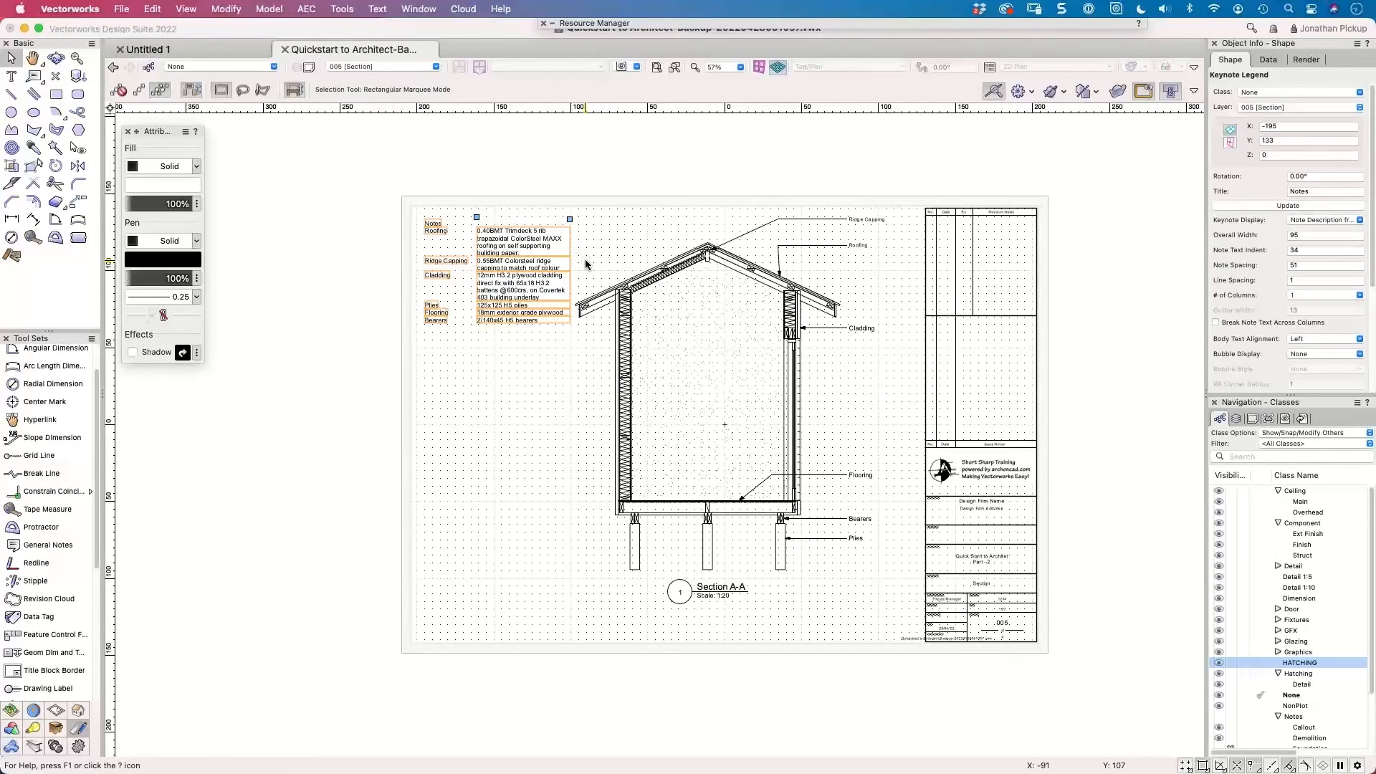
{"action": "scroll", "coordinate": [585, 259], "scroll_direction": "up", "scroll_amount": 1}
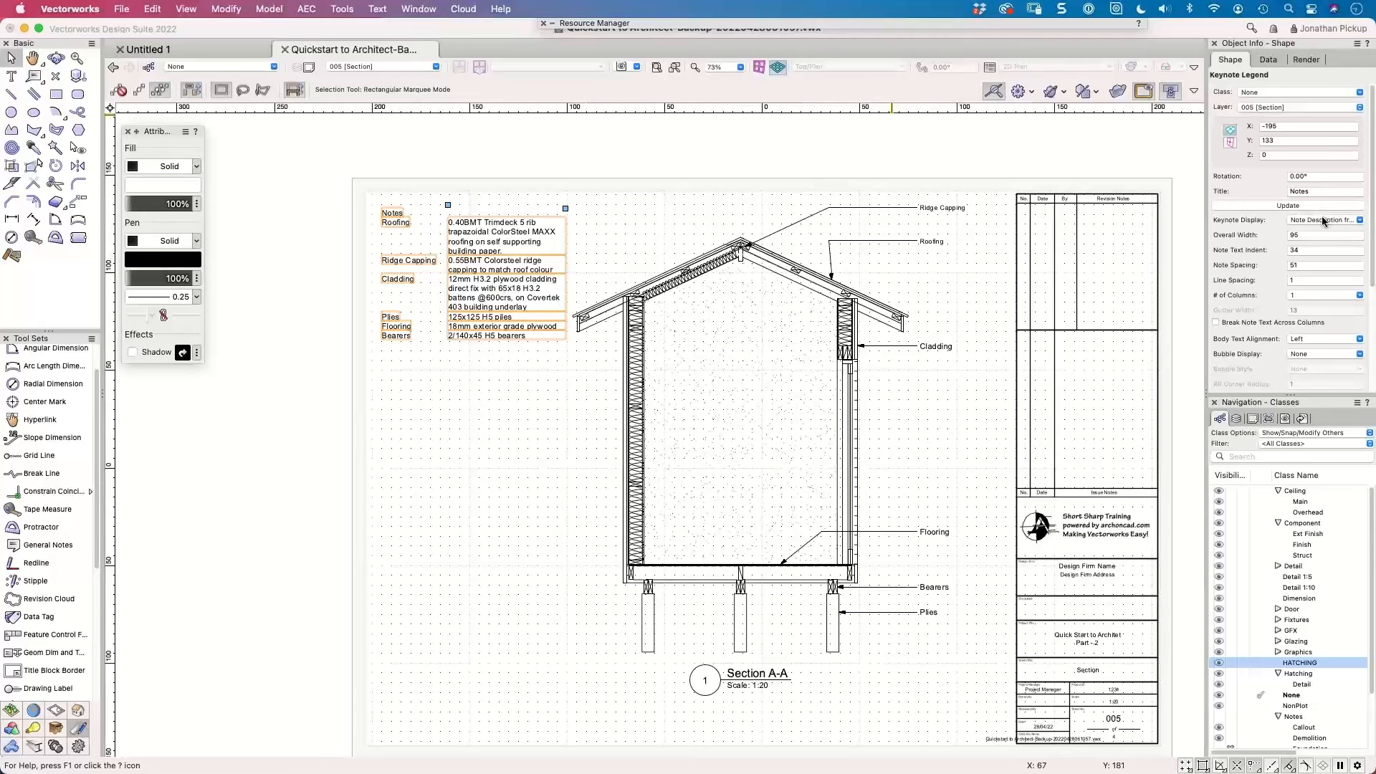
{"action": "left_click", "coordinate": [1259, 190]}
{"action": "type", "text": "SECTION NOTES"}
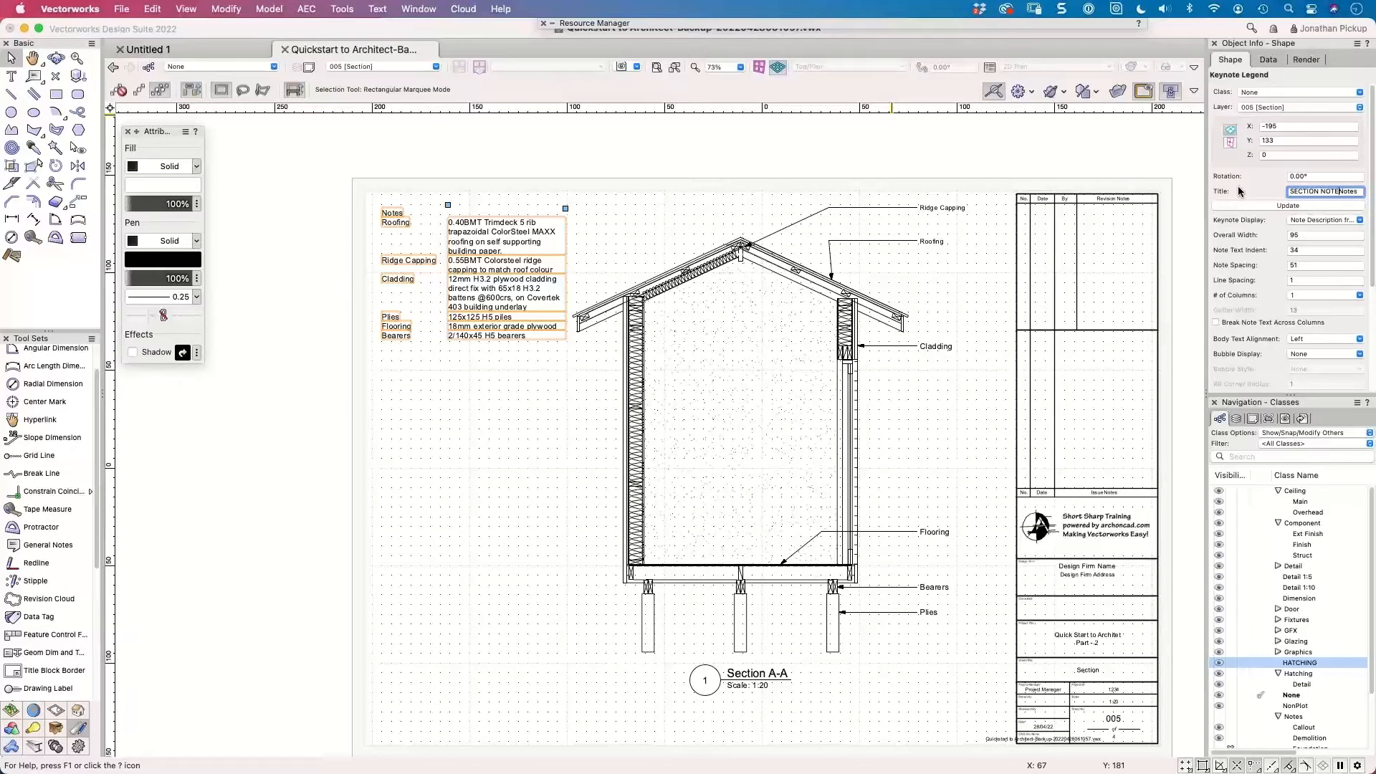
{"action": "key", "text": "Return"}
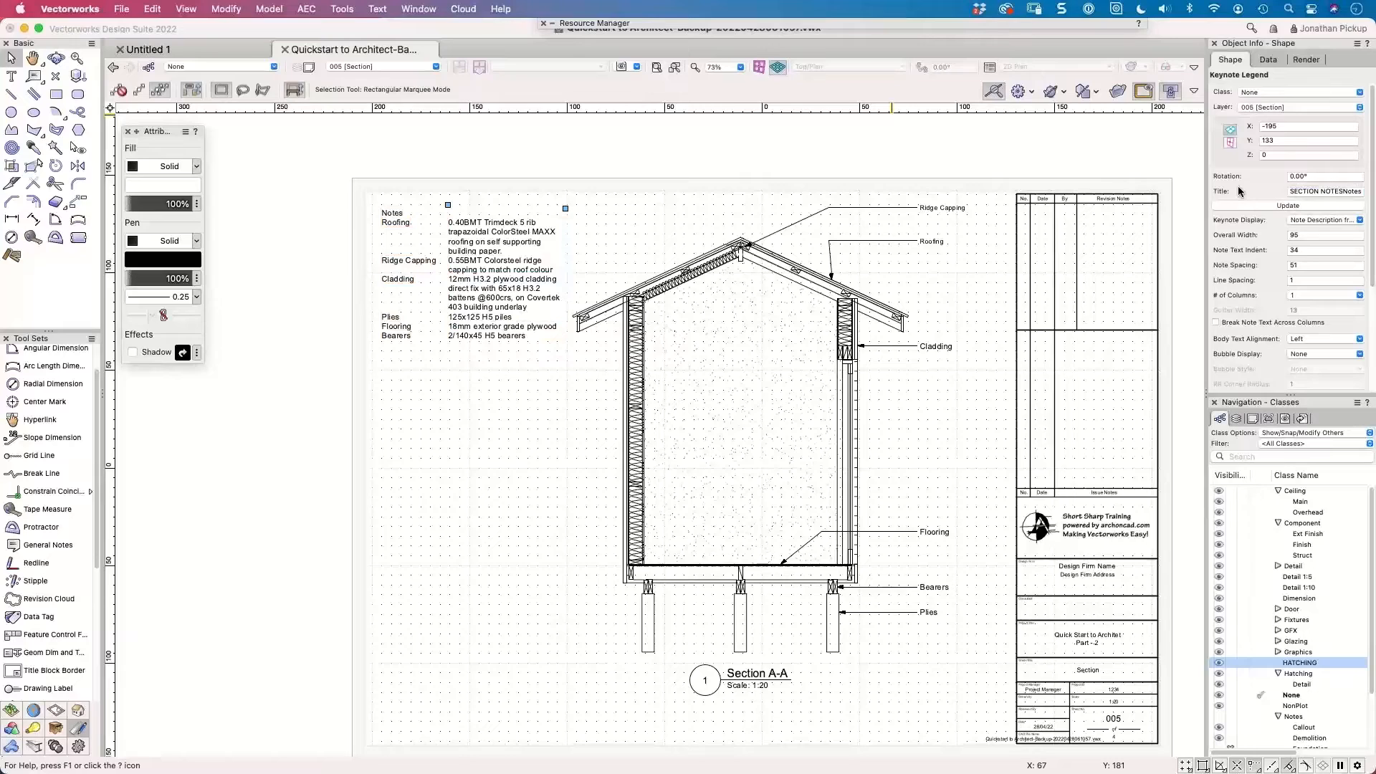
{"action": "left_click_drag", "start_coordinate": [1339, 191], "coordinate": [1368, 191]}
{"action": "key", "text": "BackSpace"}
{"action": "key", "text": "Return"}
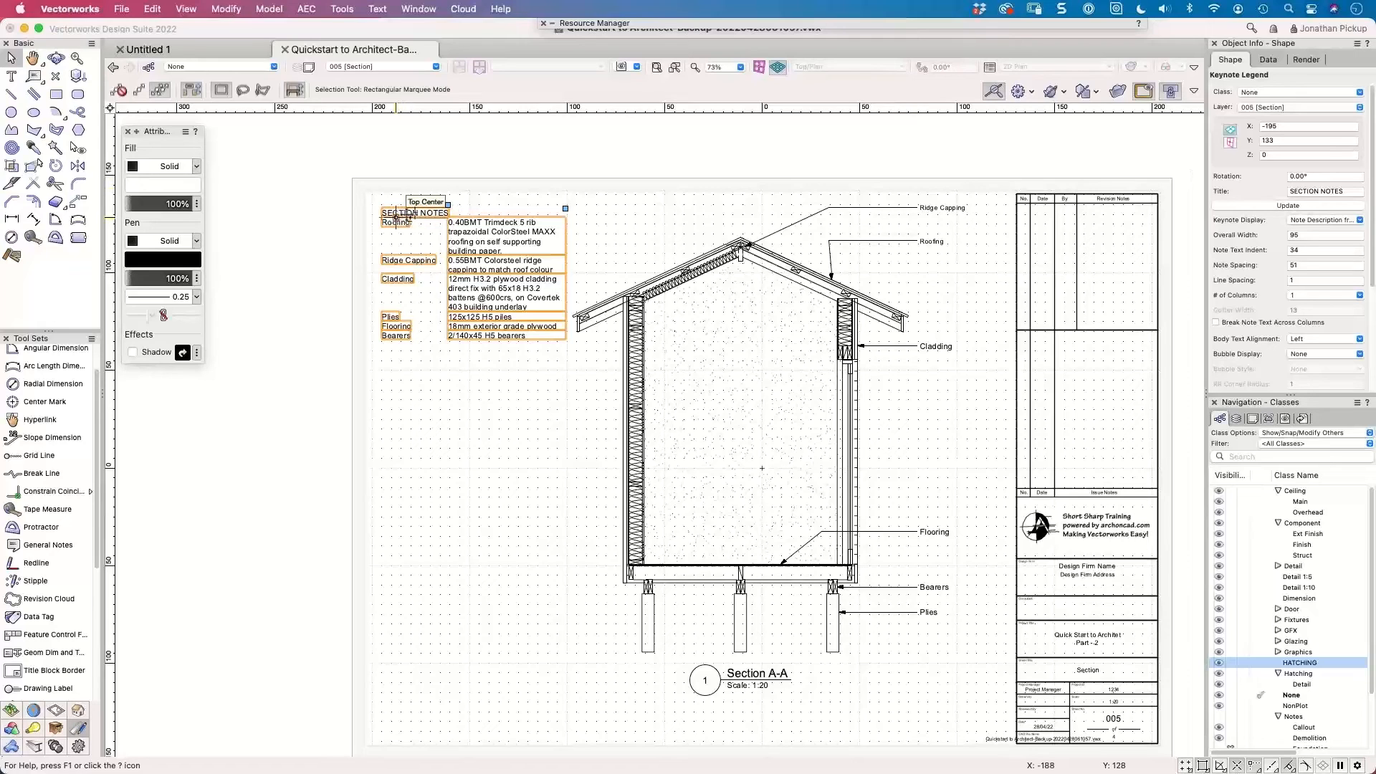
{"action": "left_click", "coordinate": [435, 167]}
Copy the Ridge Capping, Roofing and Cladding callouts from the Section A-A viewport annotations and exit the annotations.
{"action": "double_click", "coordinate": [927, 209]}
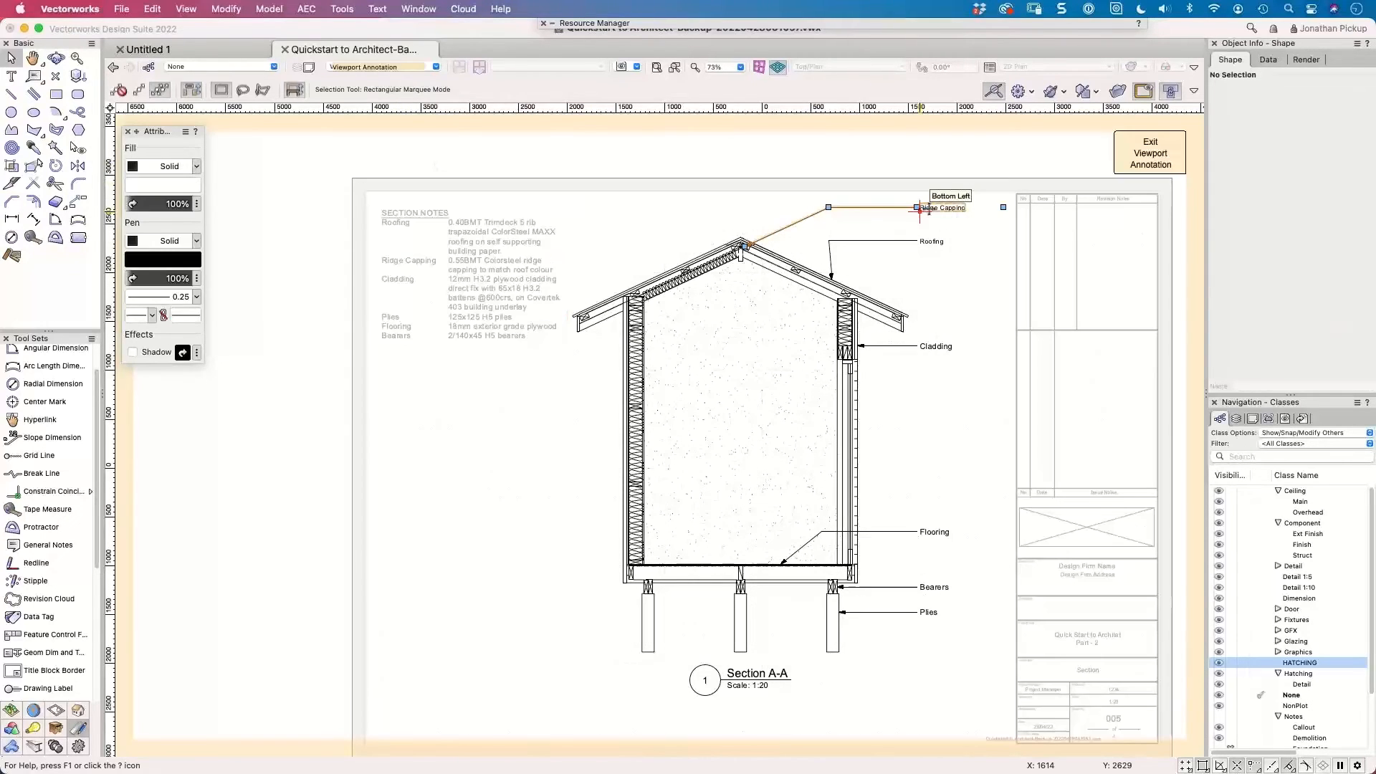
{"action": "left_click", "coordinate": [920, 209]}
{"action": "left_click", "coordinate": [932, 241], "text": "shift"}
{"action": "left_click", "coordinate": [935, 347], "text": "shift"}
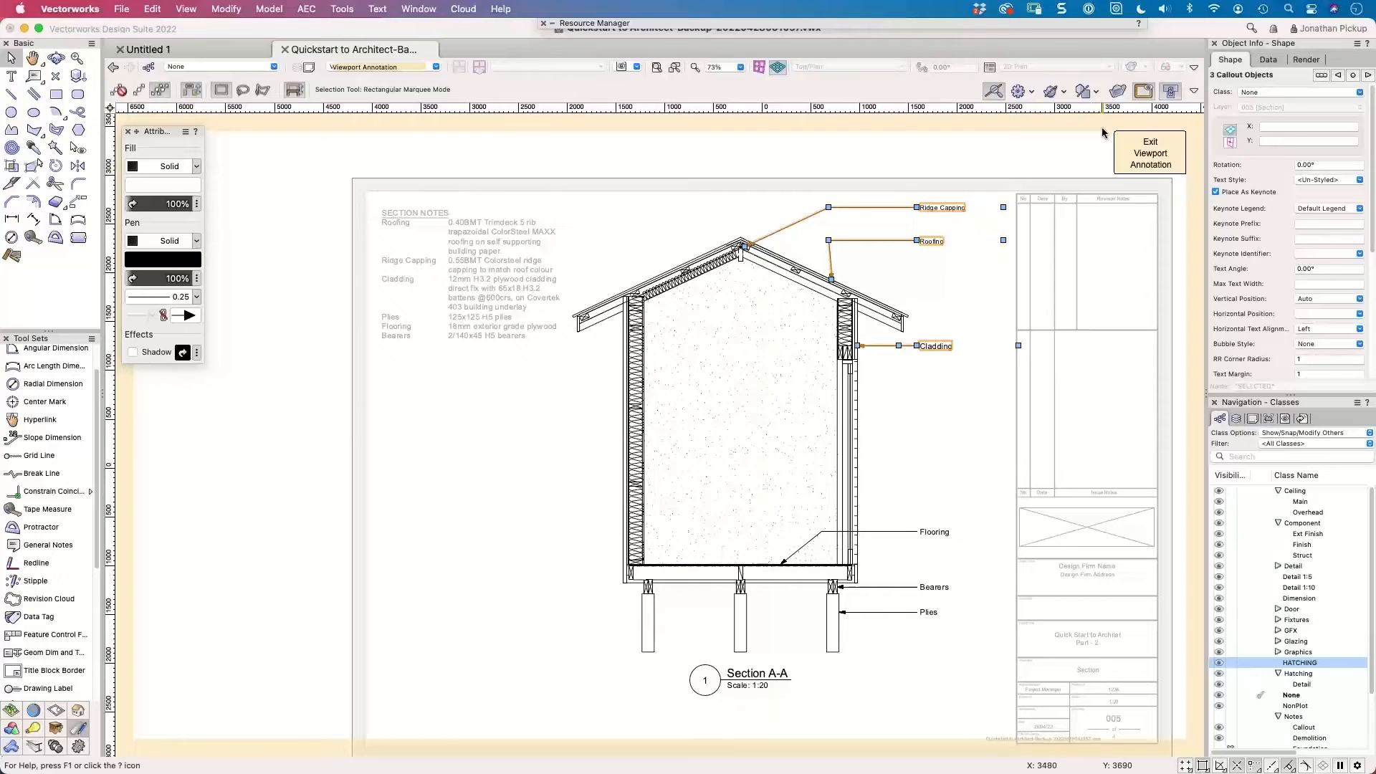
{"action": "left_click", "coordinate": [1137, 138]}
Paste the three copied callouts into the annotations of the Front View viewport on sheet 004 [Elevations], then exit the annotations.
{"action": "left_click", "coordinate": [415, 67]}
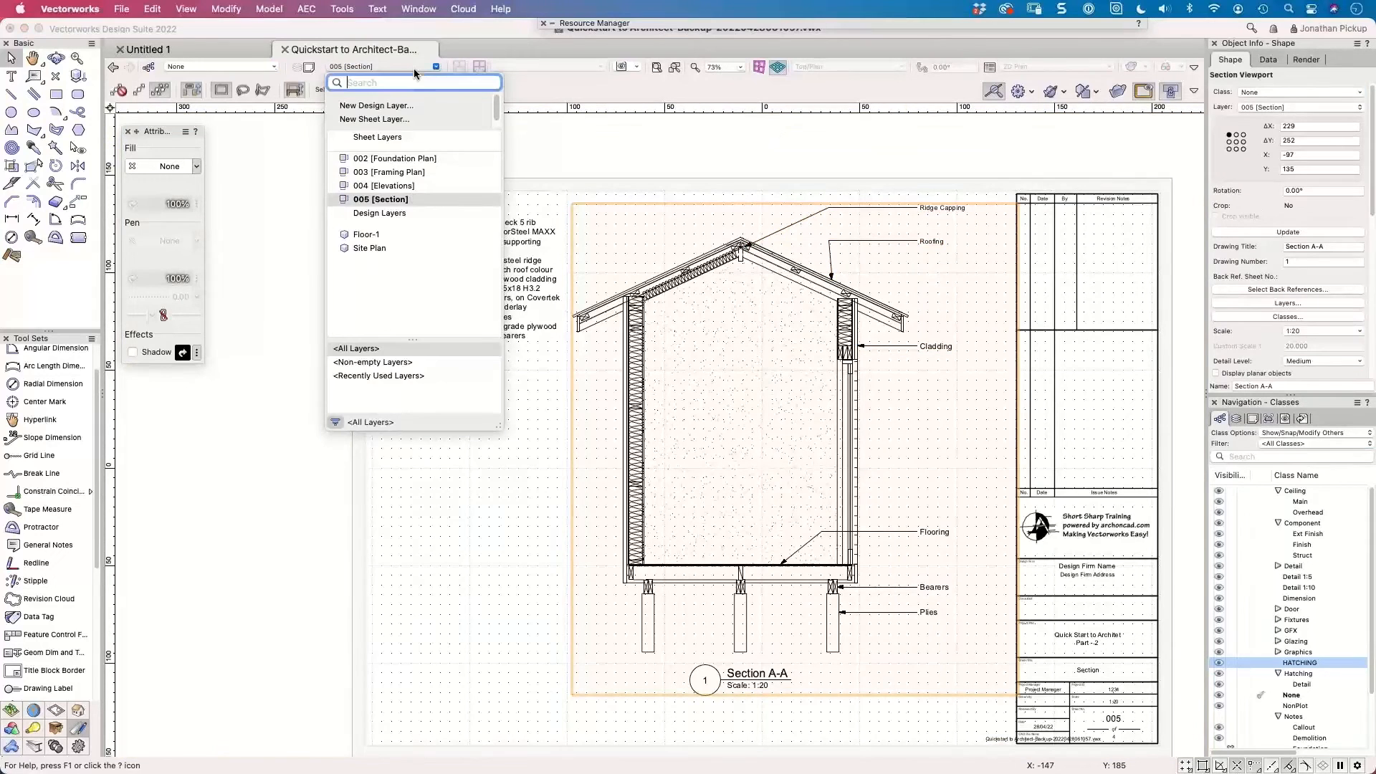
{"action": "left_click", "coordinate": [407, 185]}
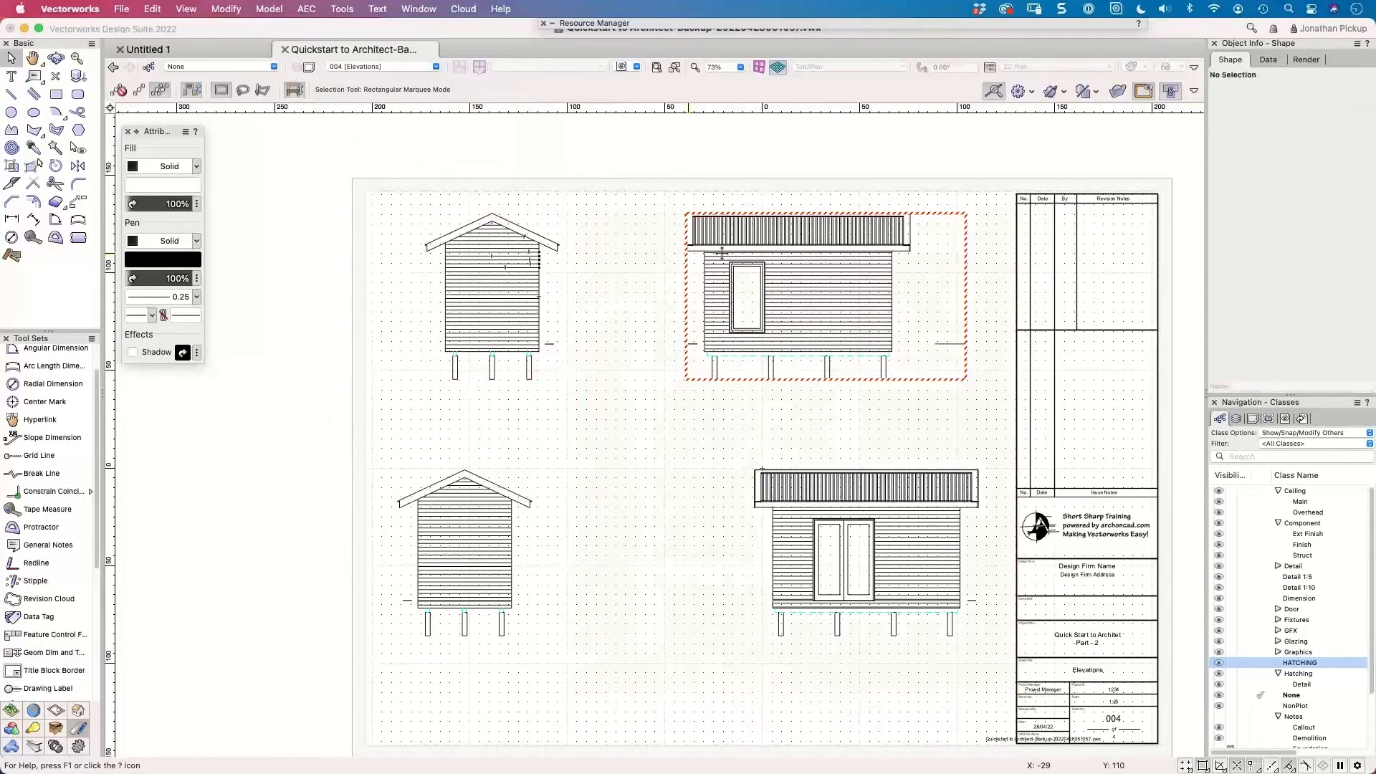
{"action": "double_click", "coordinate": [948, 264]}
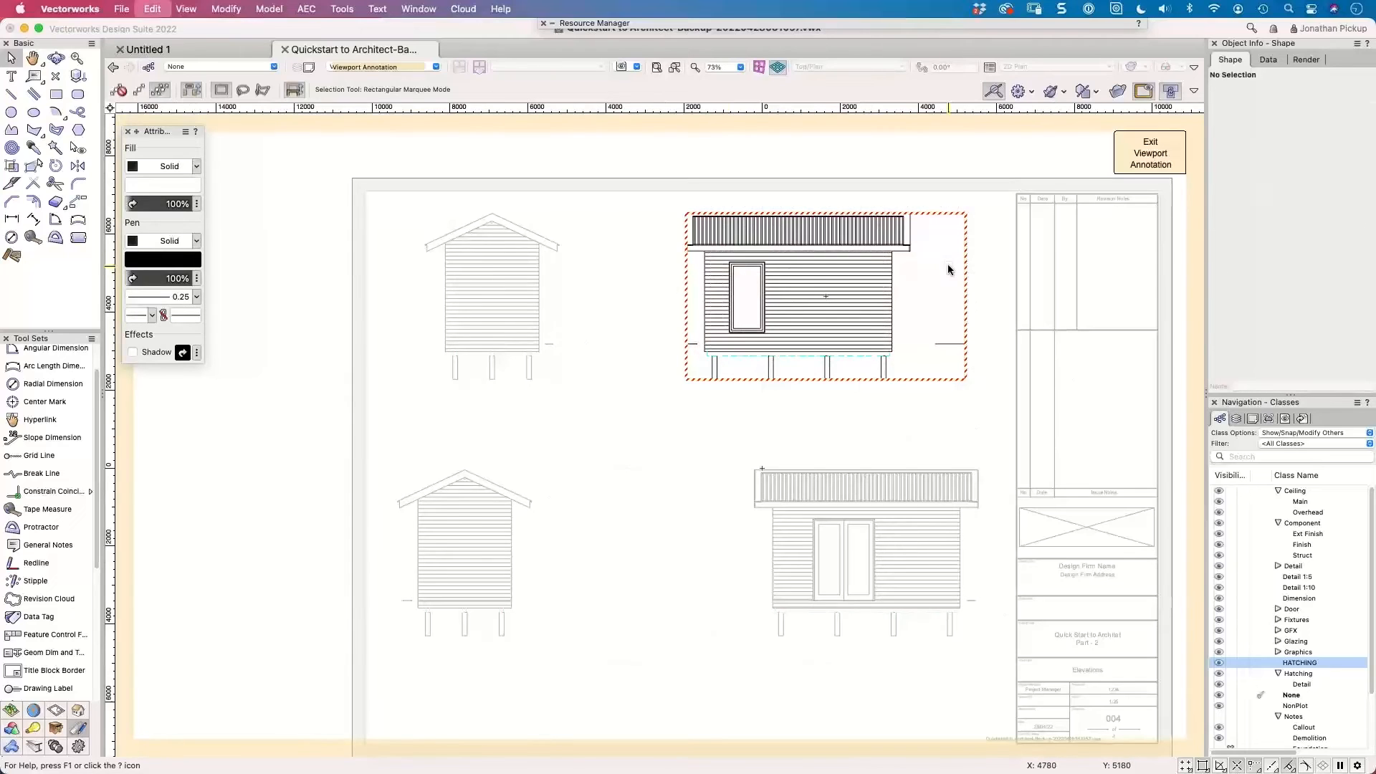
{"action": "key", "text": "super+v"}
{"action": "scroll", "coordinate": [957, 241], "scroll_direction": "up", "scroll_amount": 1}
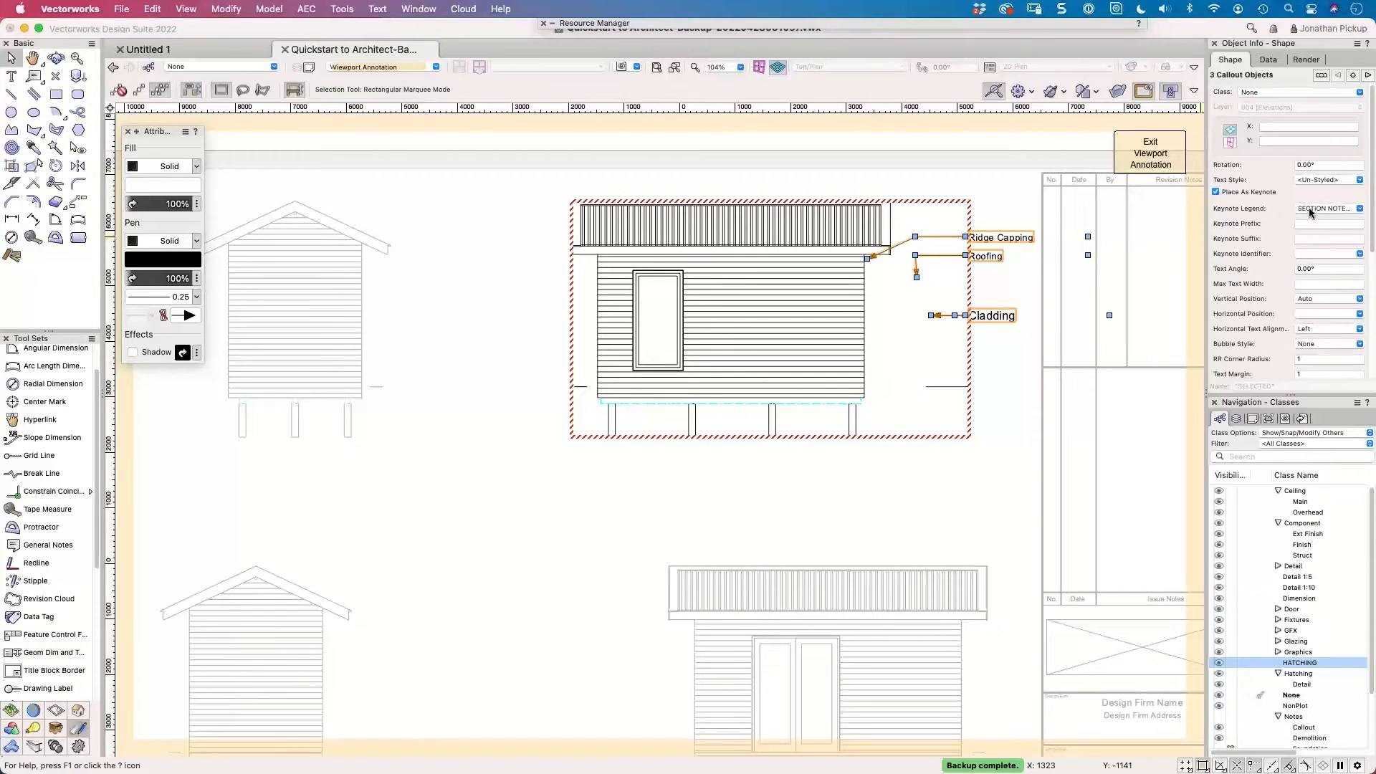
{"action": "left_click", "coordinate": [1149, 154]}
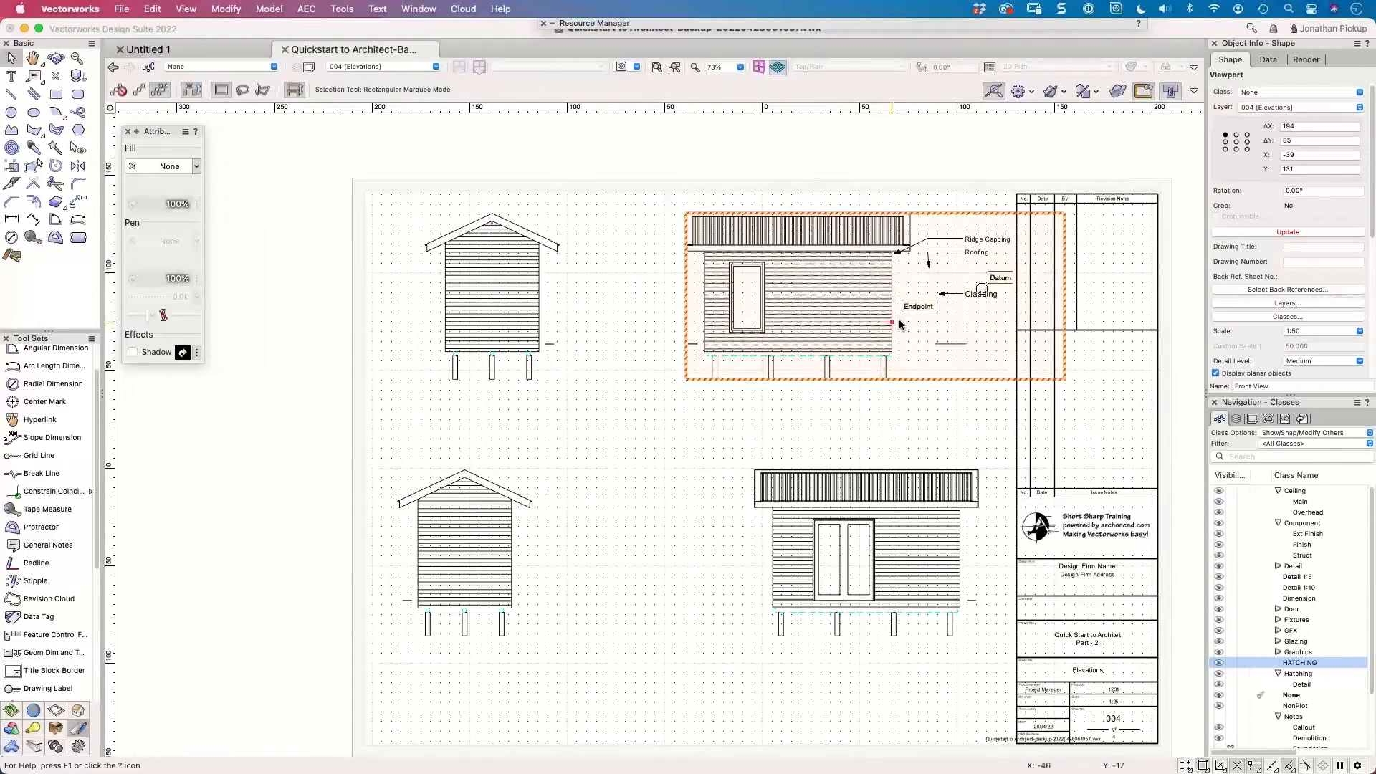
Move the Left View elevation viewport in the lower row horizontally toward the middle of the sheet.
{"action": "left_click", "coordinate": [474, 538]}
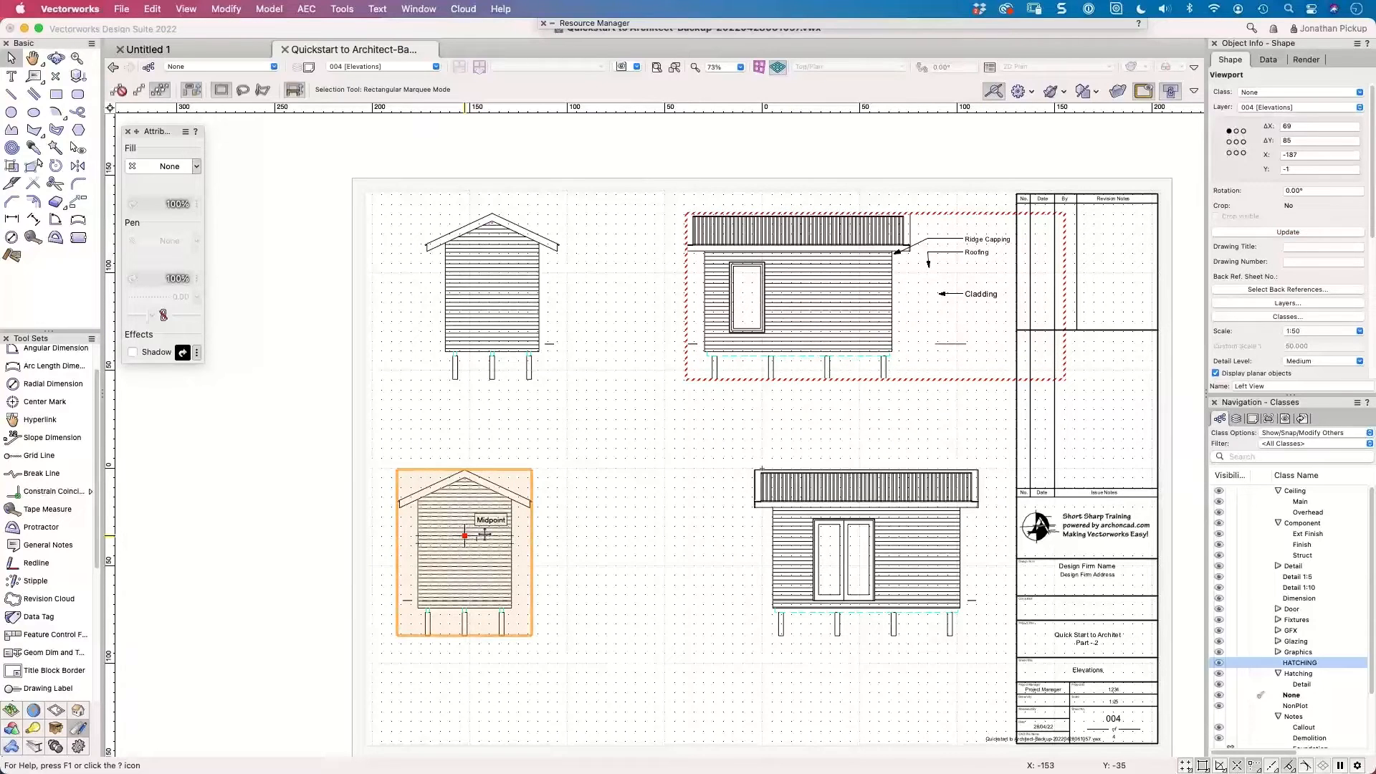
{"action": "left_click_drag", "start_coordinate": [485, 534], "coordinate": [499, 535]}
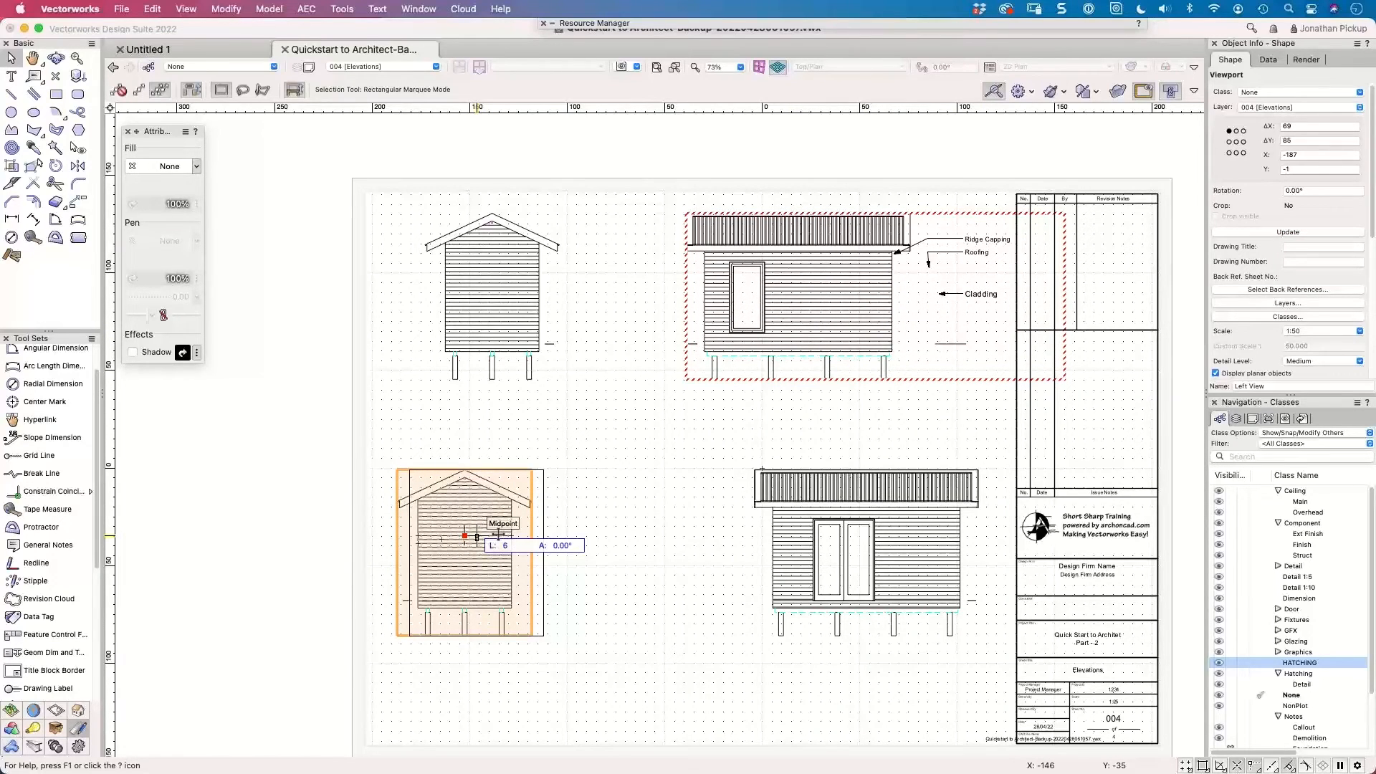
{"action": "left_click_drag", "start_coordinate": [498, 535], "coordinate": [524, 534]}
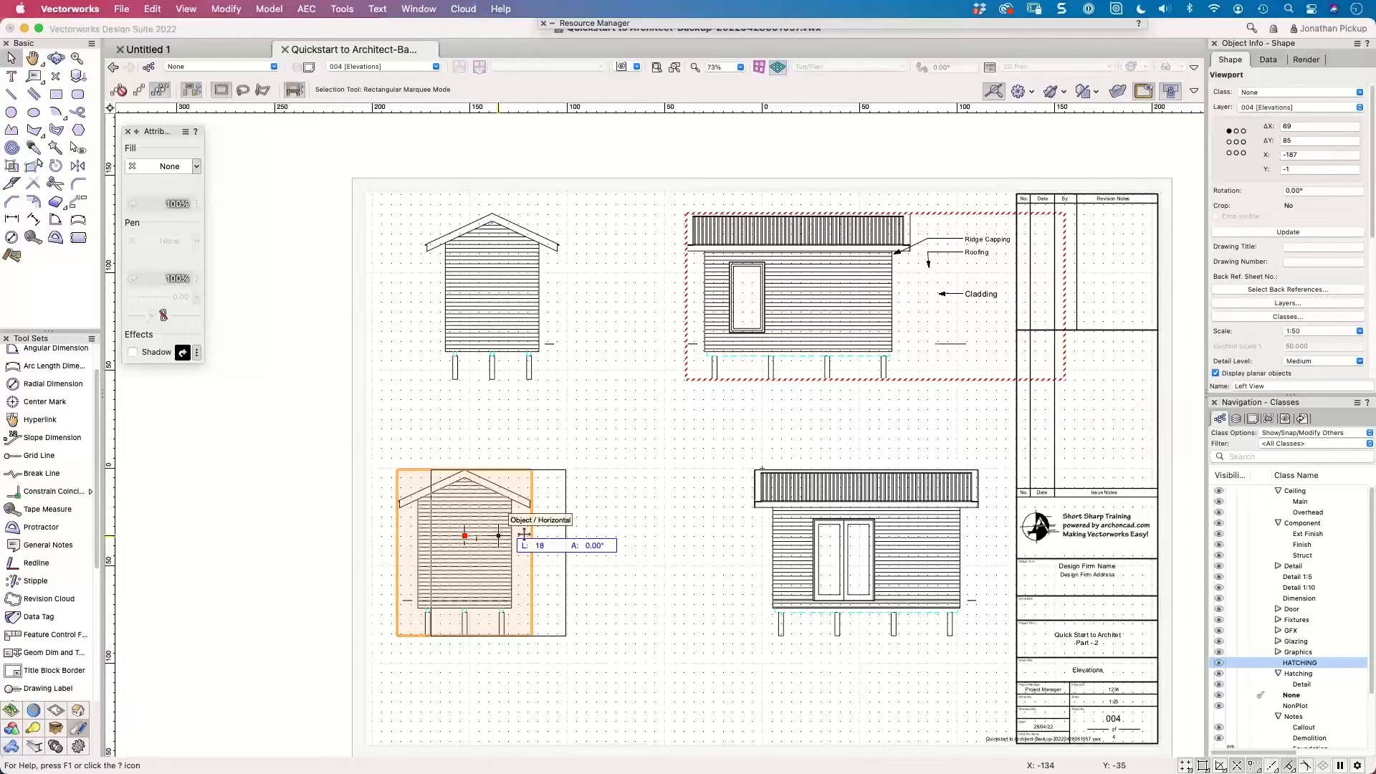
{"action": "left_click_drag", "start_coordinate": [524, 535], "coordinate": [545, 534]}
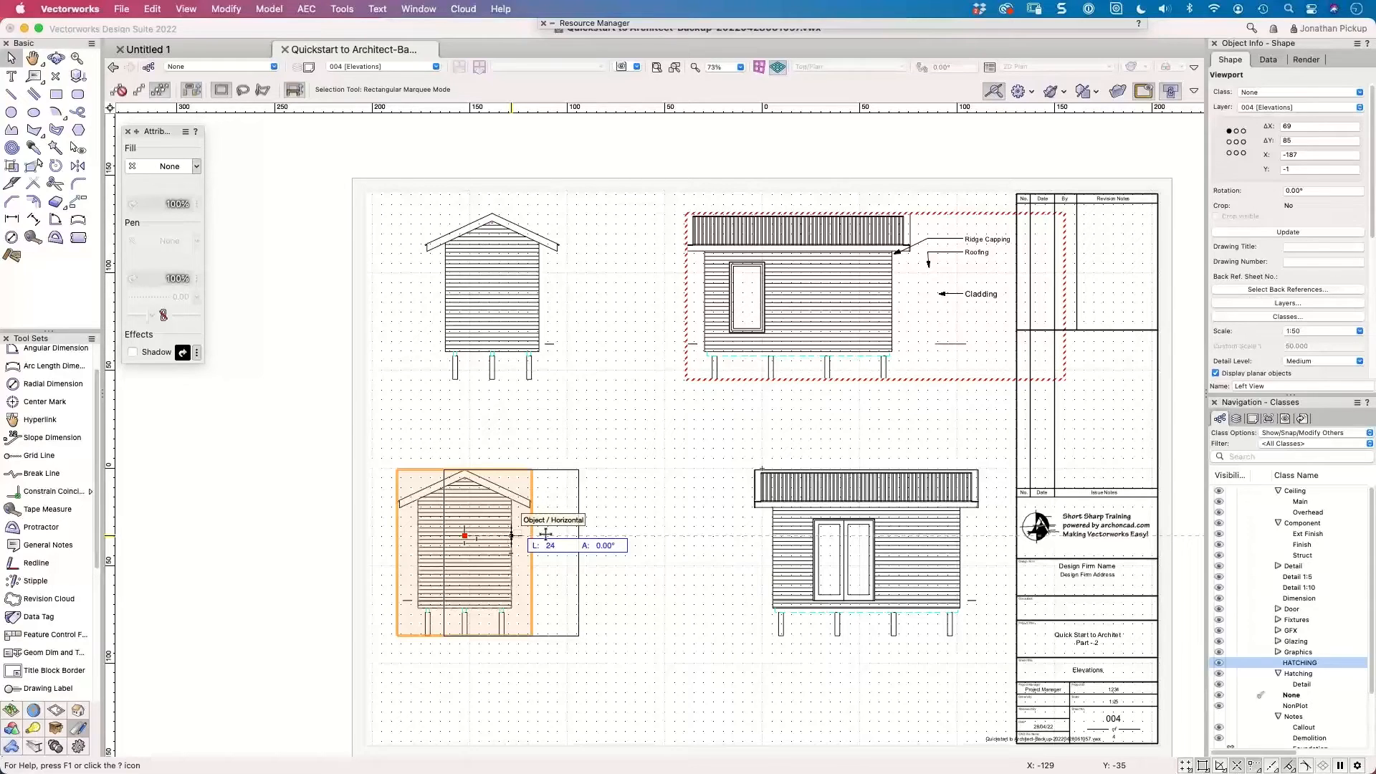
{"action": "left_click_drag", "start_coordinate": [546, 535], "coordinate": [573, 534]}
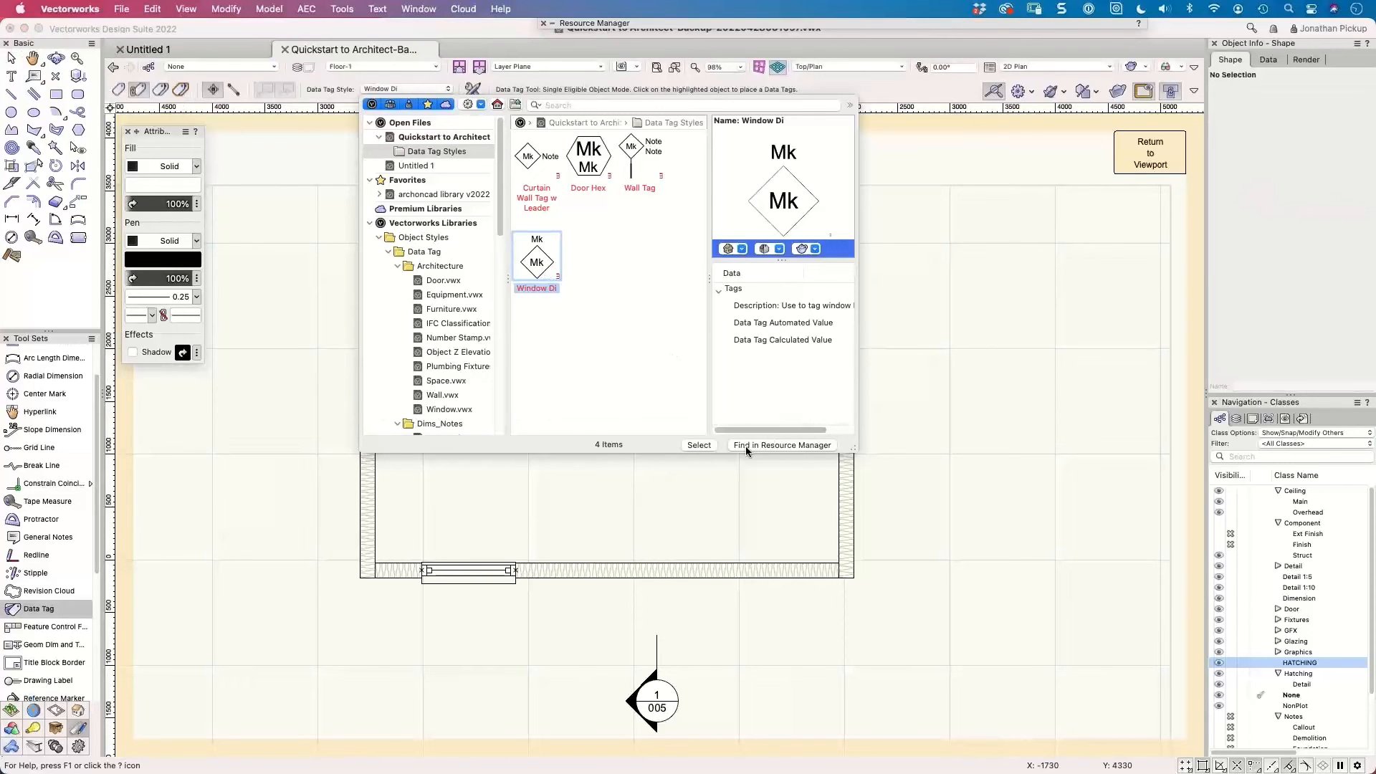
Tag the window in the lower wall with the Window Di data tag and move the tag into the room above the window.
{"action": "left_click", "coordinate": [699, 445]}
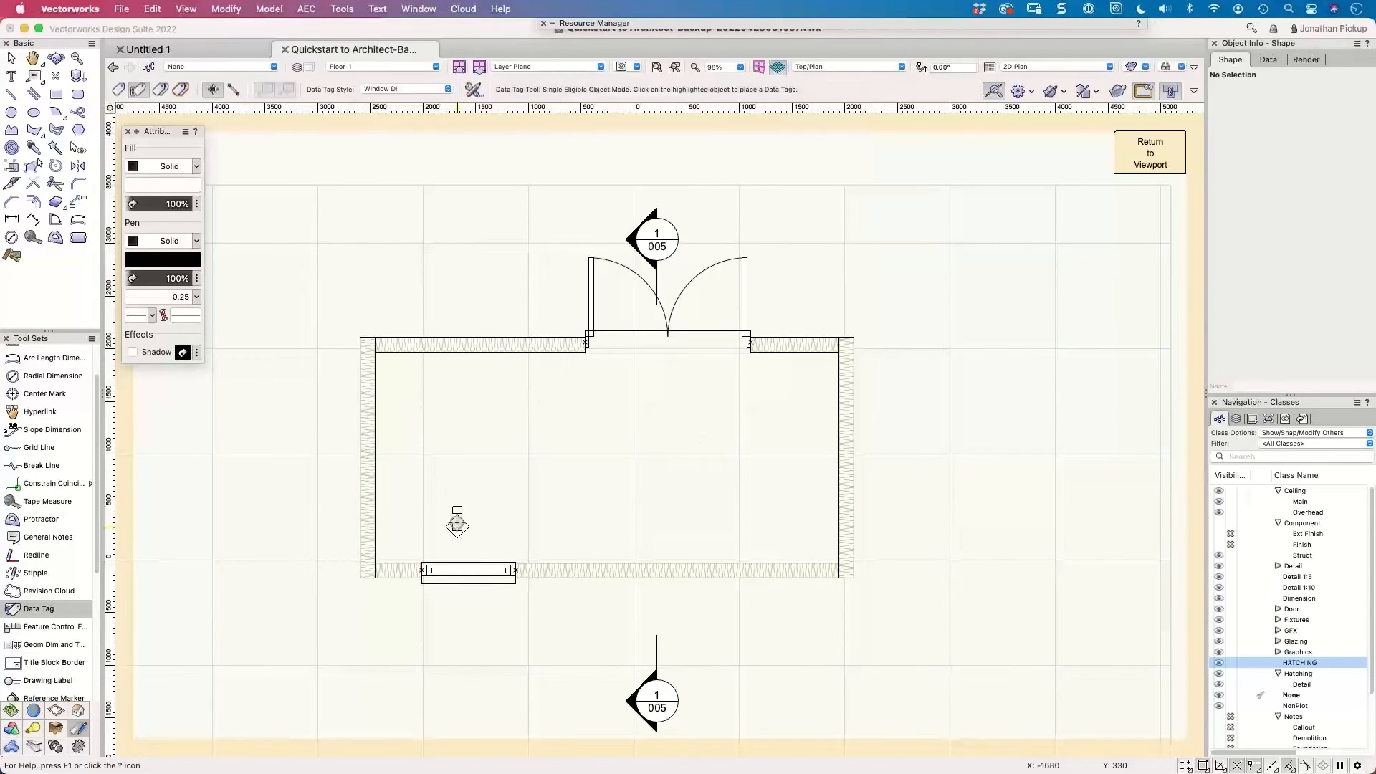
{"action": "left_click", "coordinate": [468, 570]}
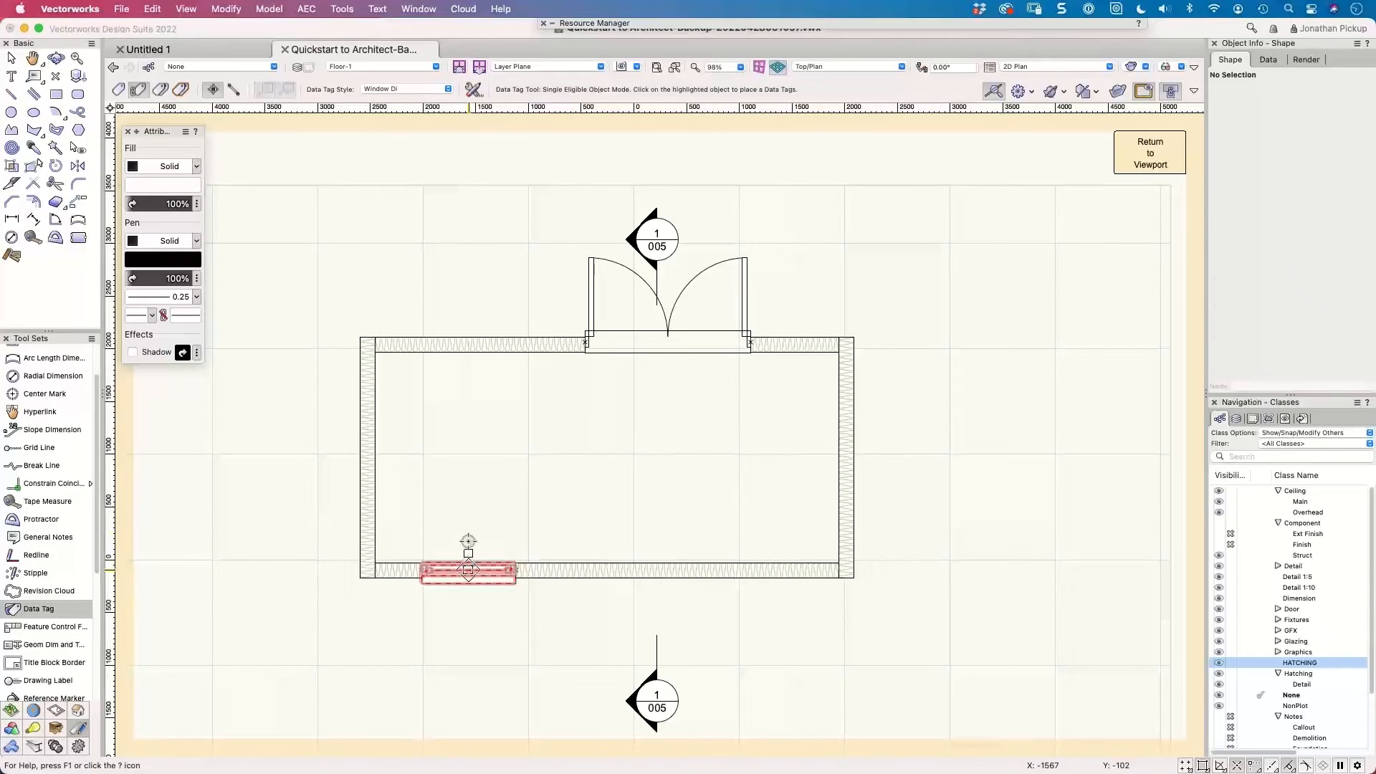
{"action": "left_click", "coordinate": [468, 563]}
{"action": "key", "text": "x"}
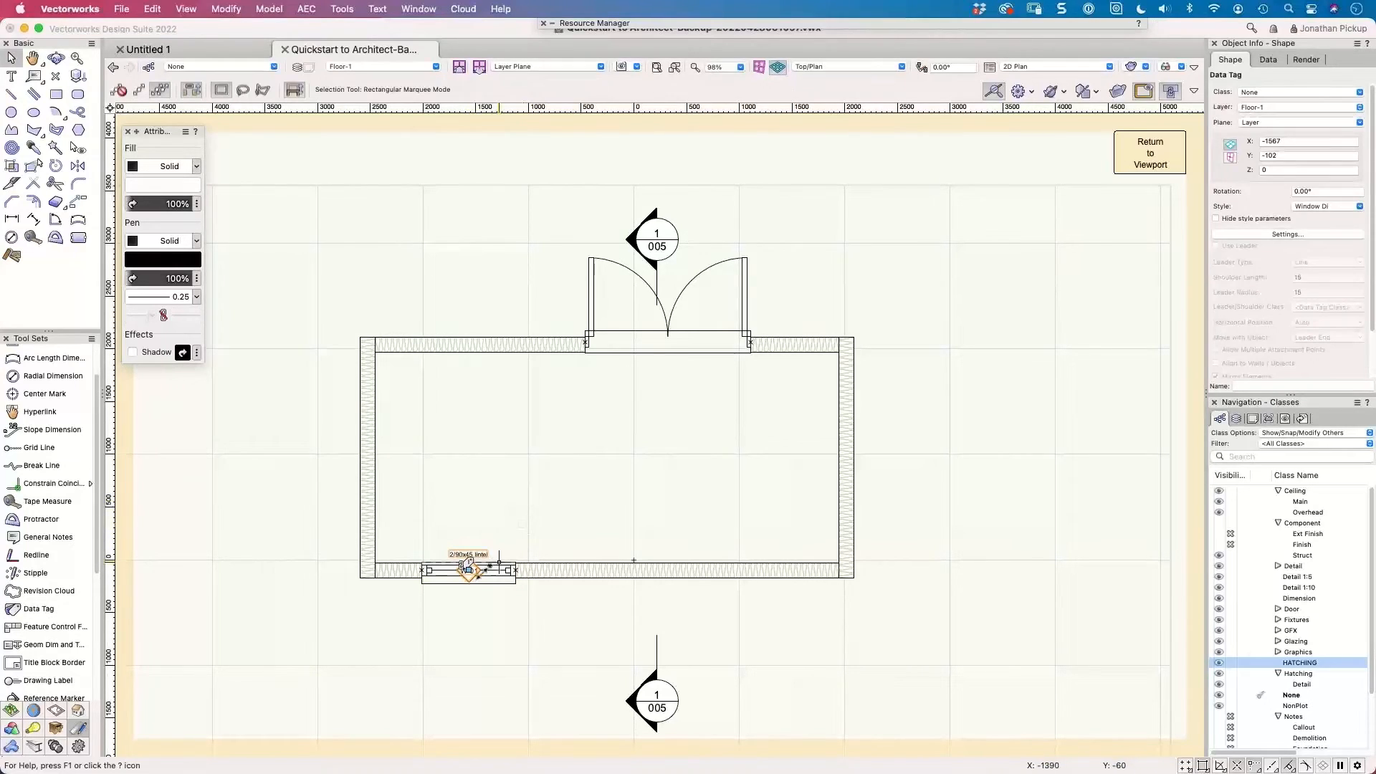
{"action": "scroll", "coordinate": [478, 567], "scroll_direction": "up", "scroll_amount": 5}
{"action": "left_click_drag", "start_coordinate": [470, 483], "coordinate": [471, 482]}
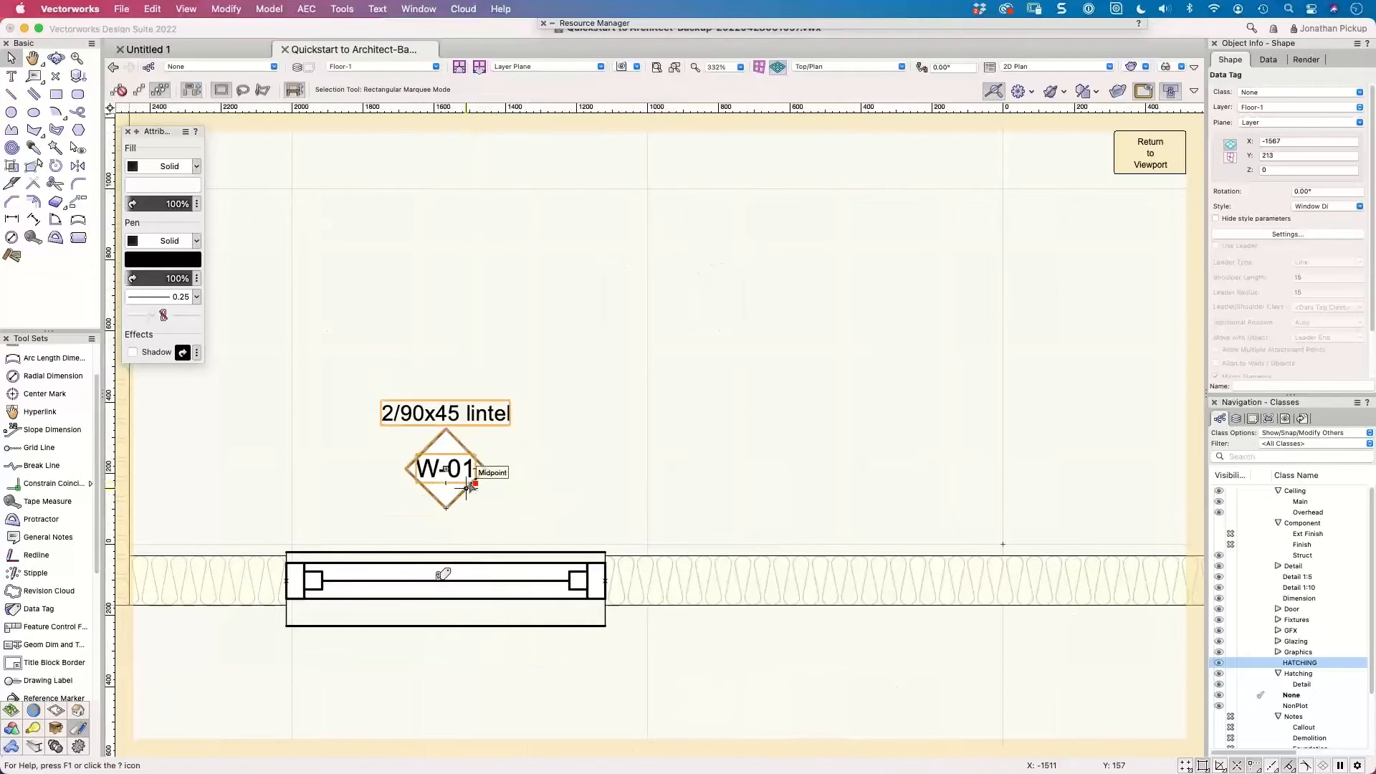
{"action": "left_click", "coordinate": [529, 482]}
{"action": "scroll", "coordinate": [487, 513], "scroll_direction": "down", "scroll_amount": 2}
{"action": "scroll", "coordinate": [481, 416], "scroll_direction": "down", "scroll_amount": 6}
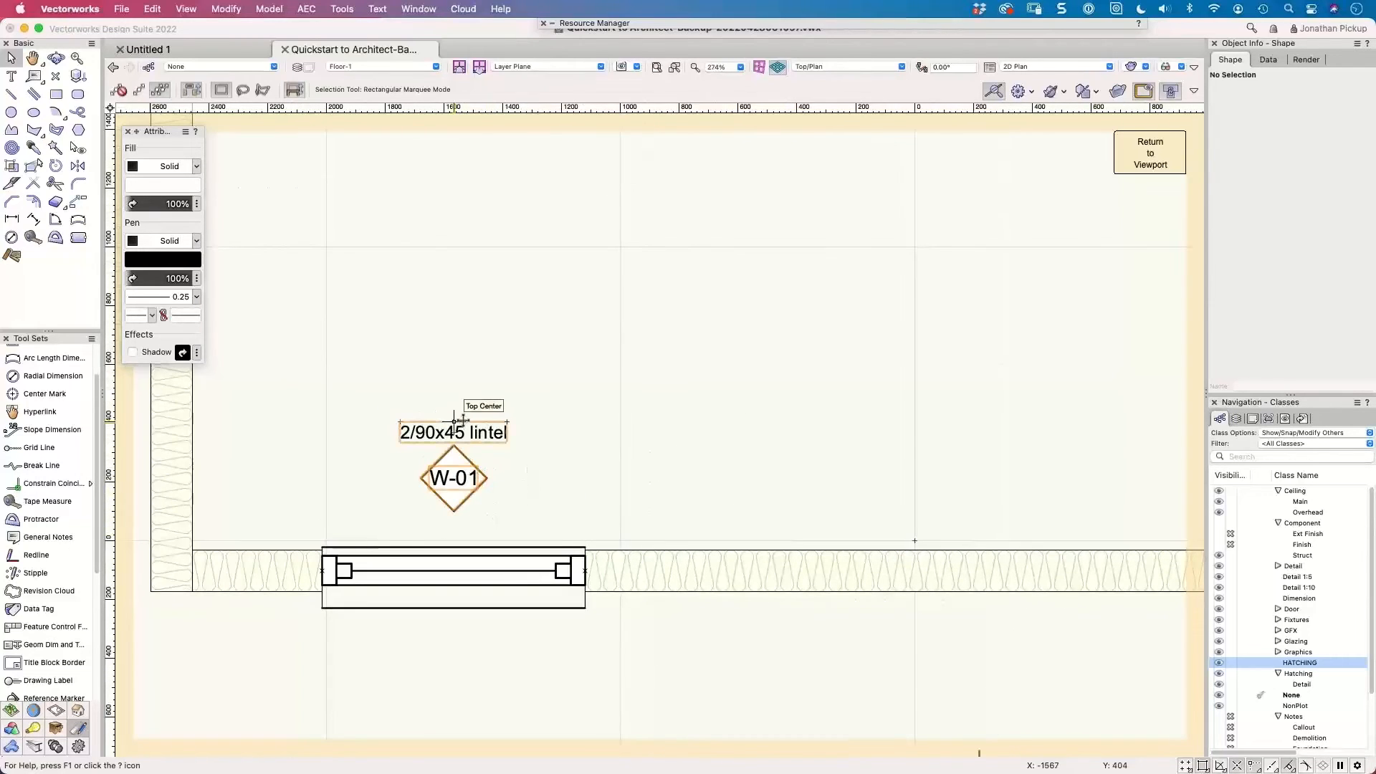
Place a data tag in the Door Hex style on the double door in the upper wall.
{"action": "left_click", "coordinate": [629, 247]}
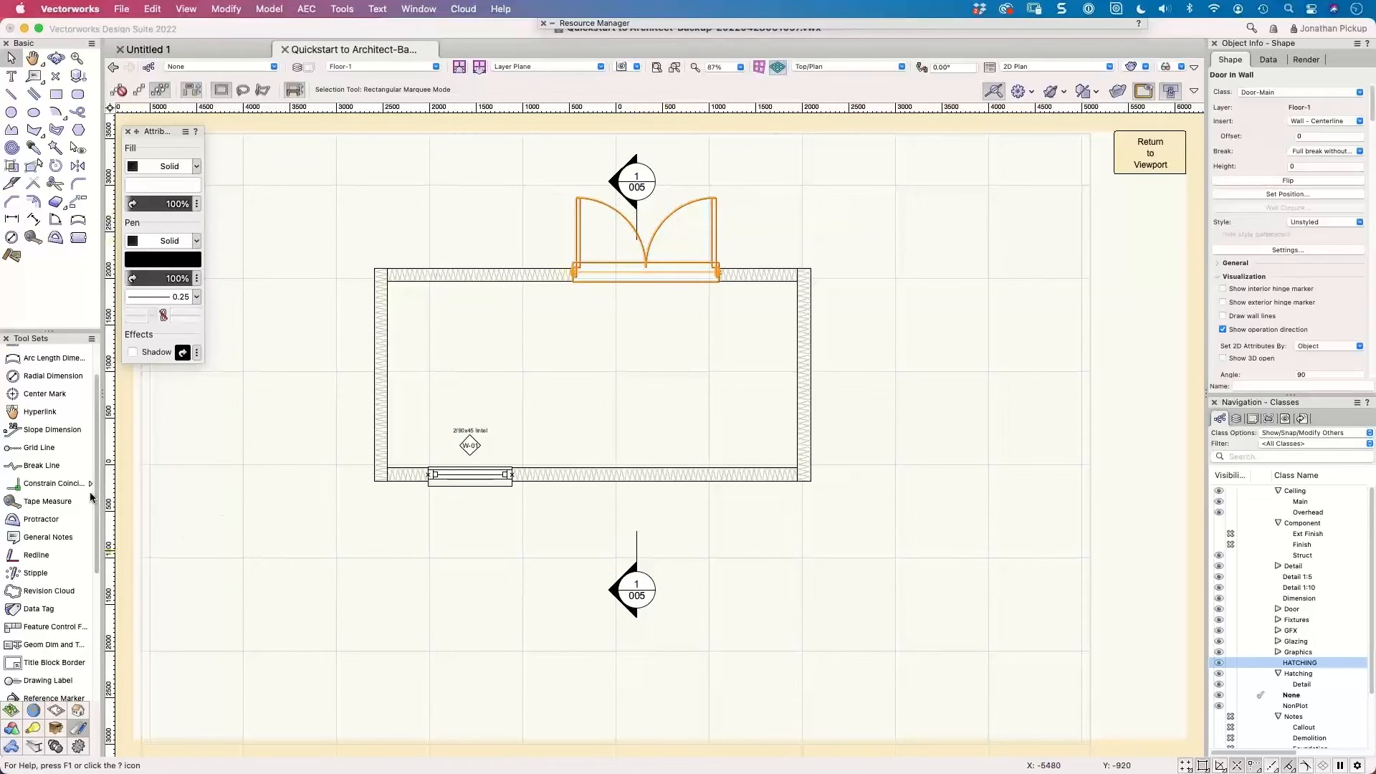
{"action": "left_click", "coordinate": [38, 609]}
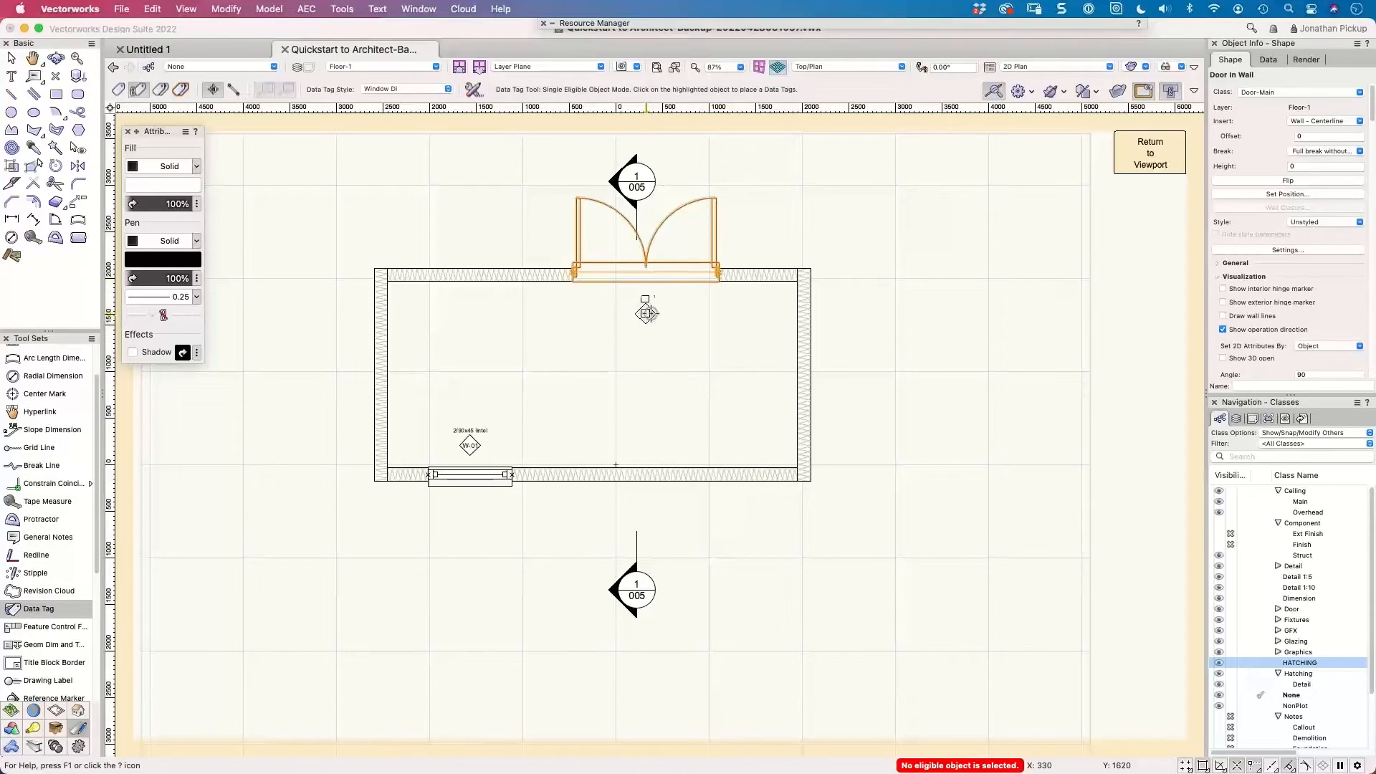
{"action": "left_click", "coordinate": [393, 89]}
{"action": "left_click", "coordinate": [573, 156]}
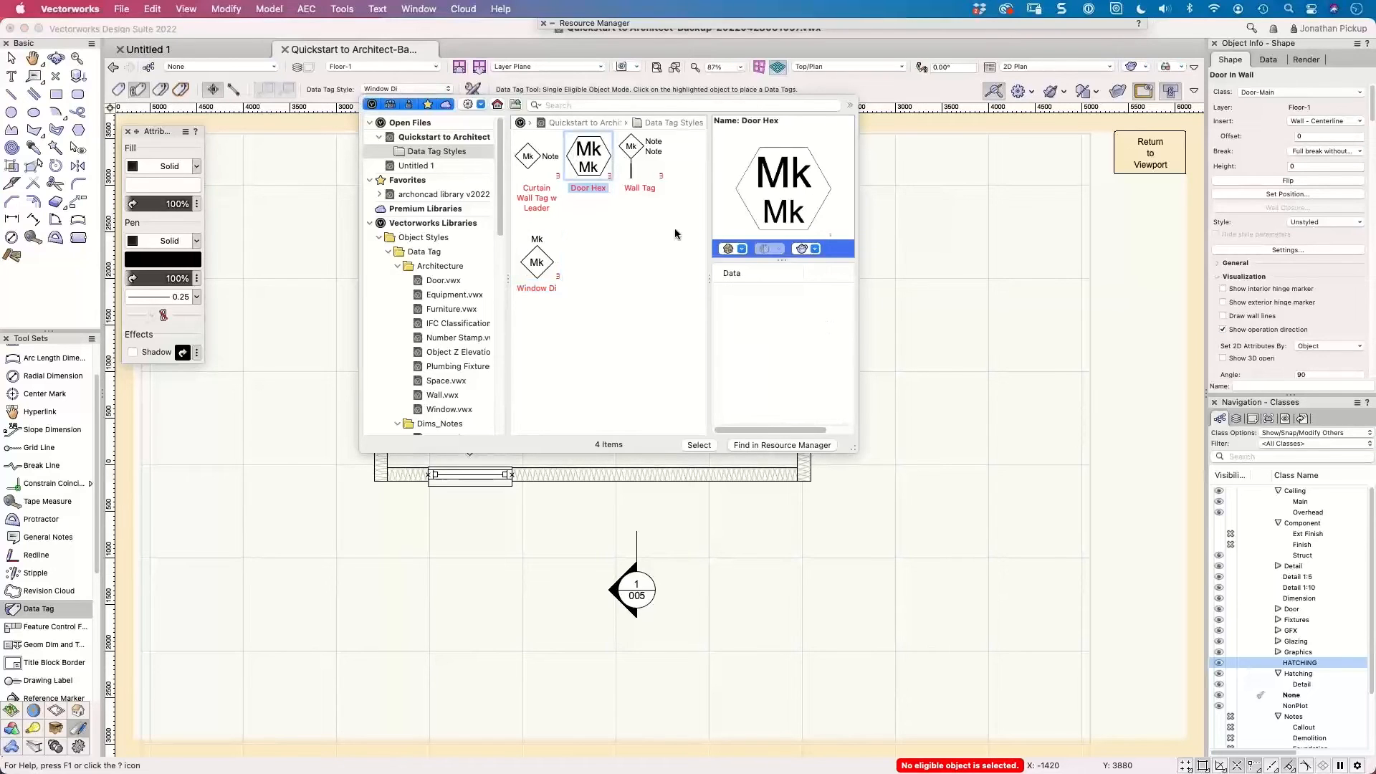
{"action": "left_click", "coordinate": [699, 445]}
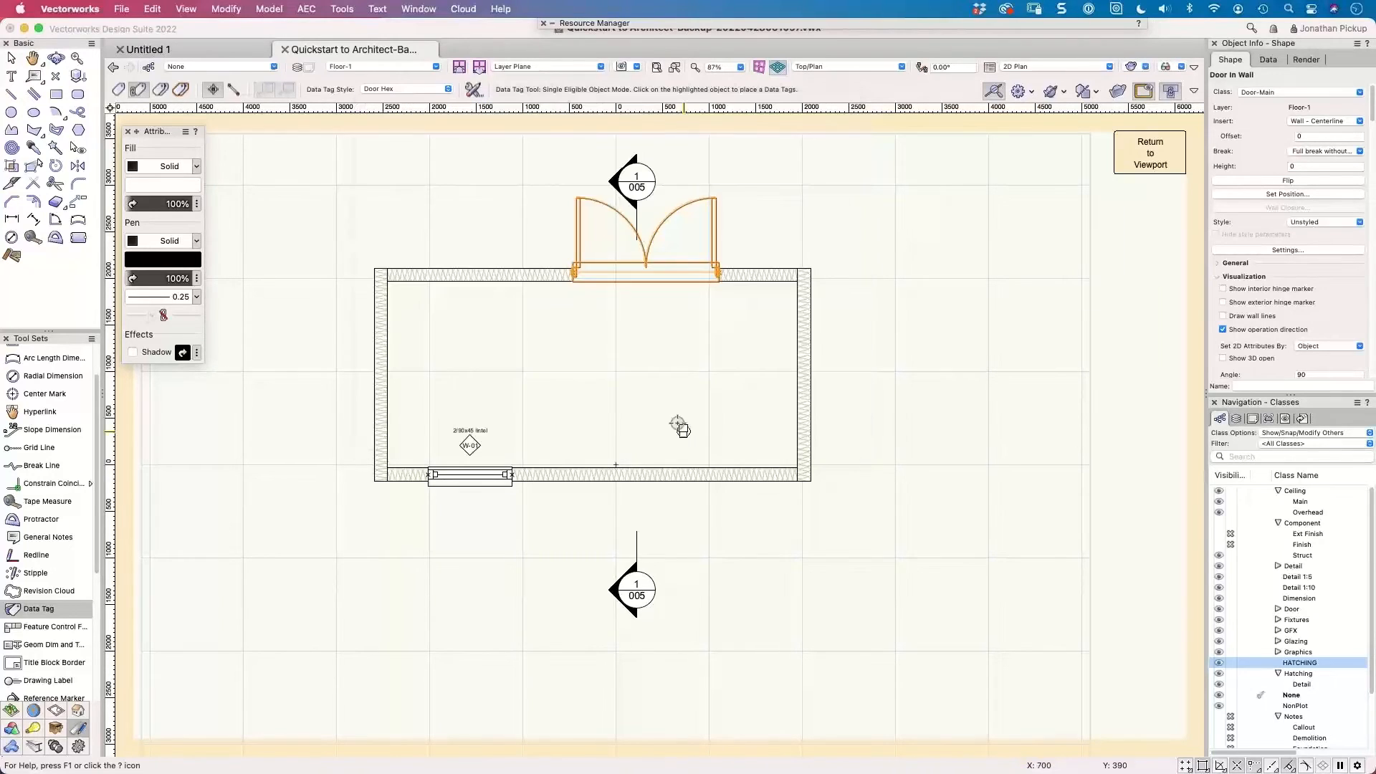
{"action": "left_click", "coordinate": [645, 303]}
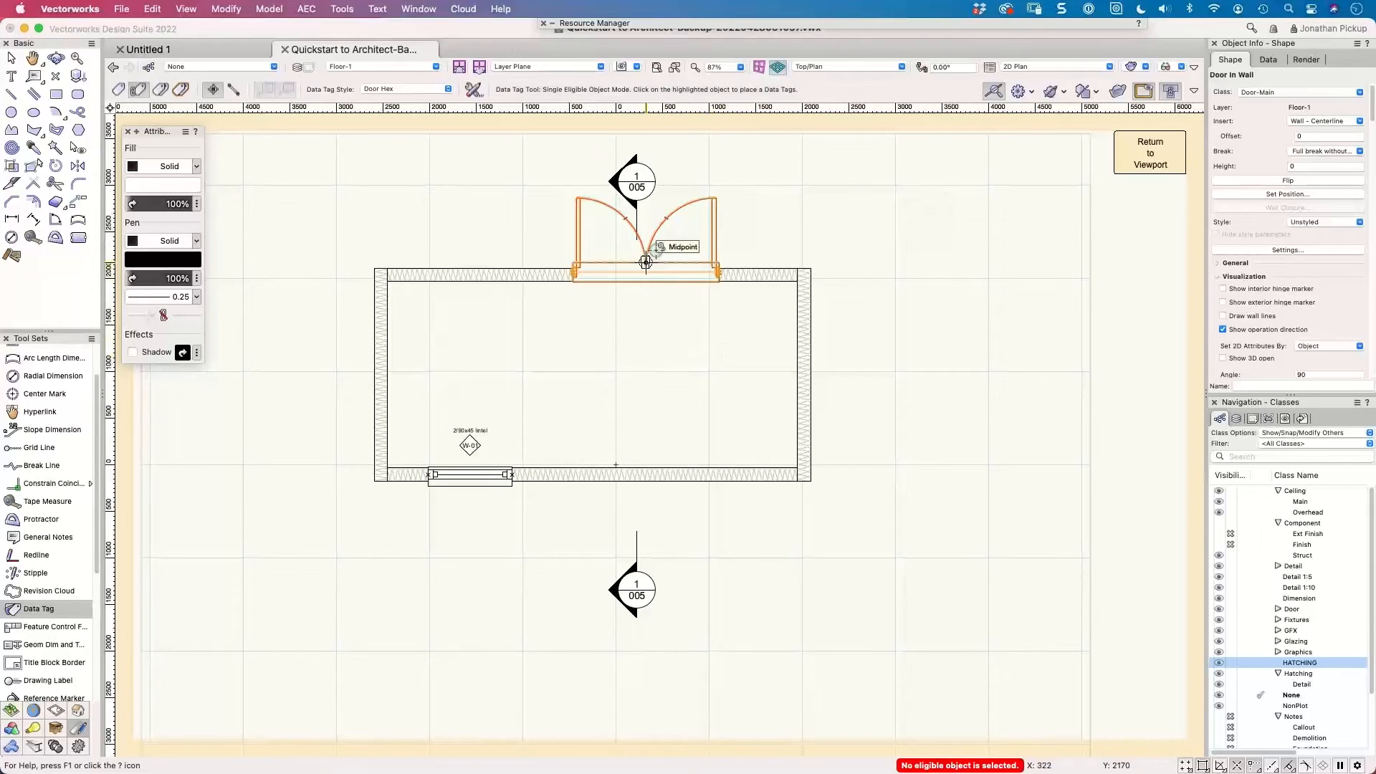
{"action": "left_click", "coordinate": [646, 262]}
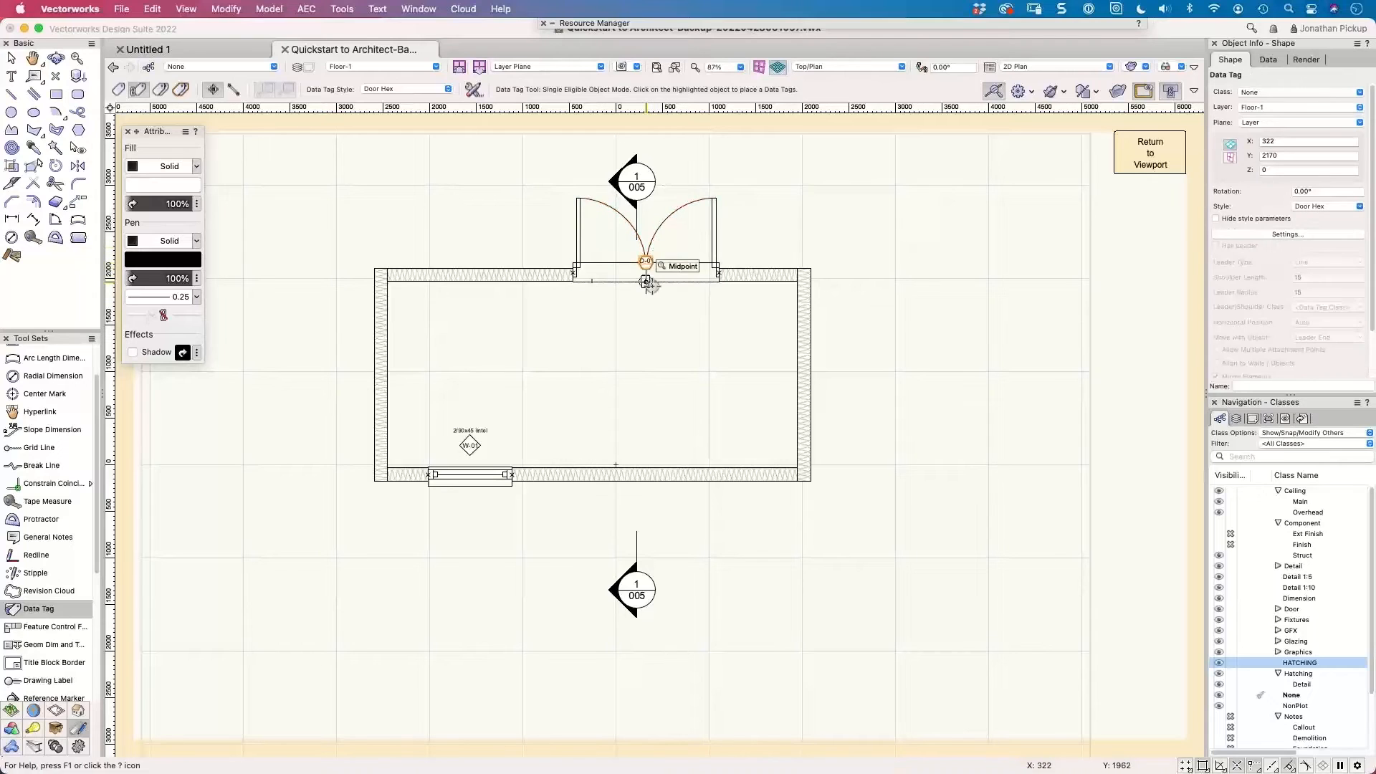
Move the door tag straight down into the room, clear of the double door's threshold.
{"action": "scroll", "coordinate": [647, 284], "scroll_direction": "up", "scroll_amount": 1}
{"action": "scroll", "coordinate": [646, 282], "scroll_direction": "up", "scroll_amount": 1}
{"action": "key", "text": "x"}
{"action": "left_click_drag", "start_coordinate": [645, 258], "coordinate": [645, 302]}
{"action": "key", "text": "x"}
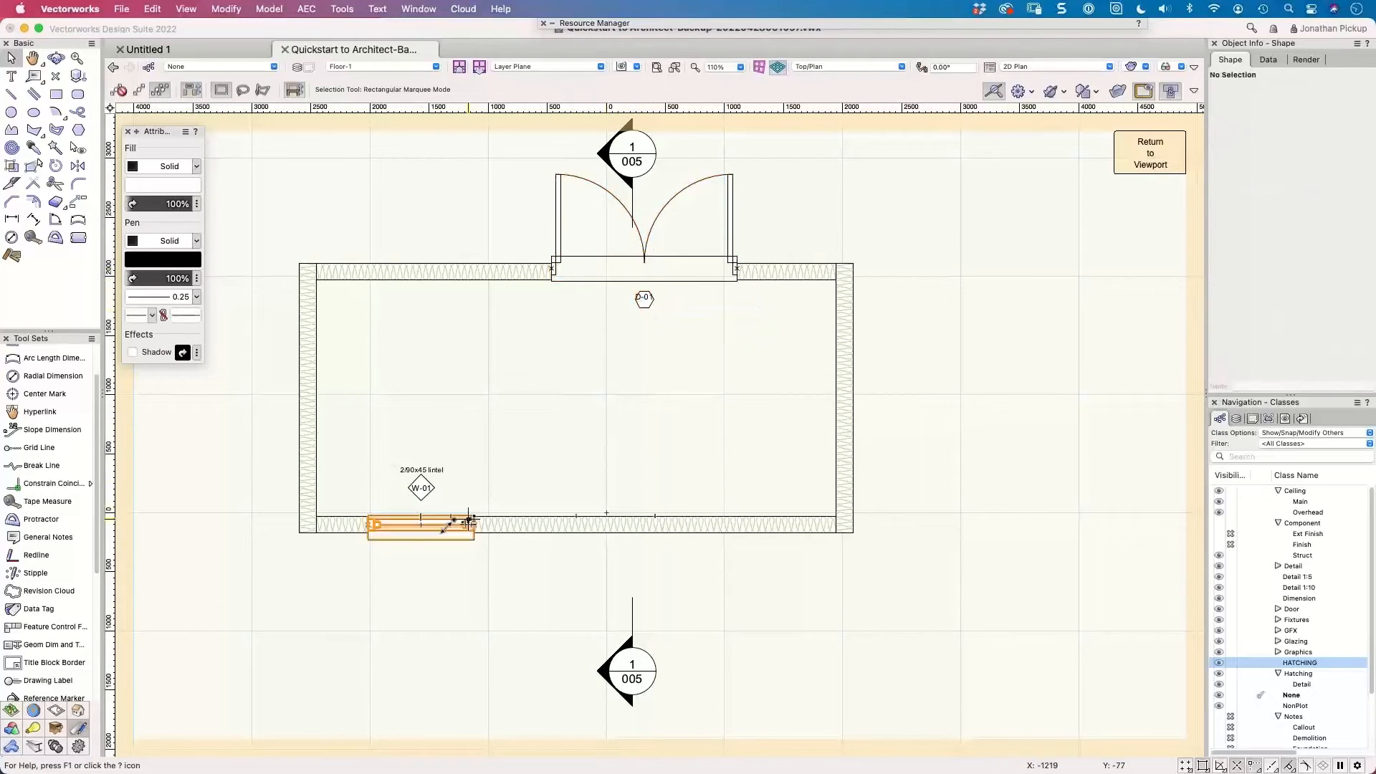
Copy the window and its tag along the lower wall toward the right end and associate the copied tag with the new window.
{"action": "left_click_drag", "start_coordinate": [469, 522], "coordinate": [719, 524]}
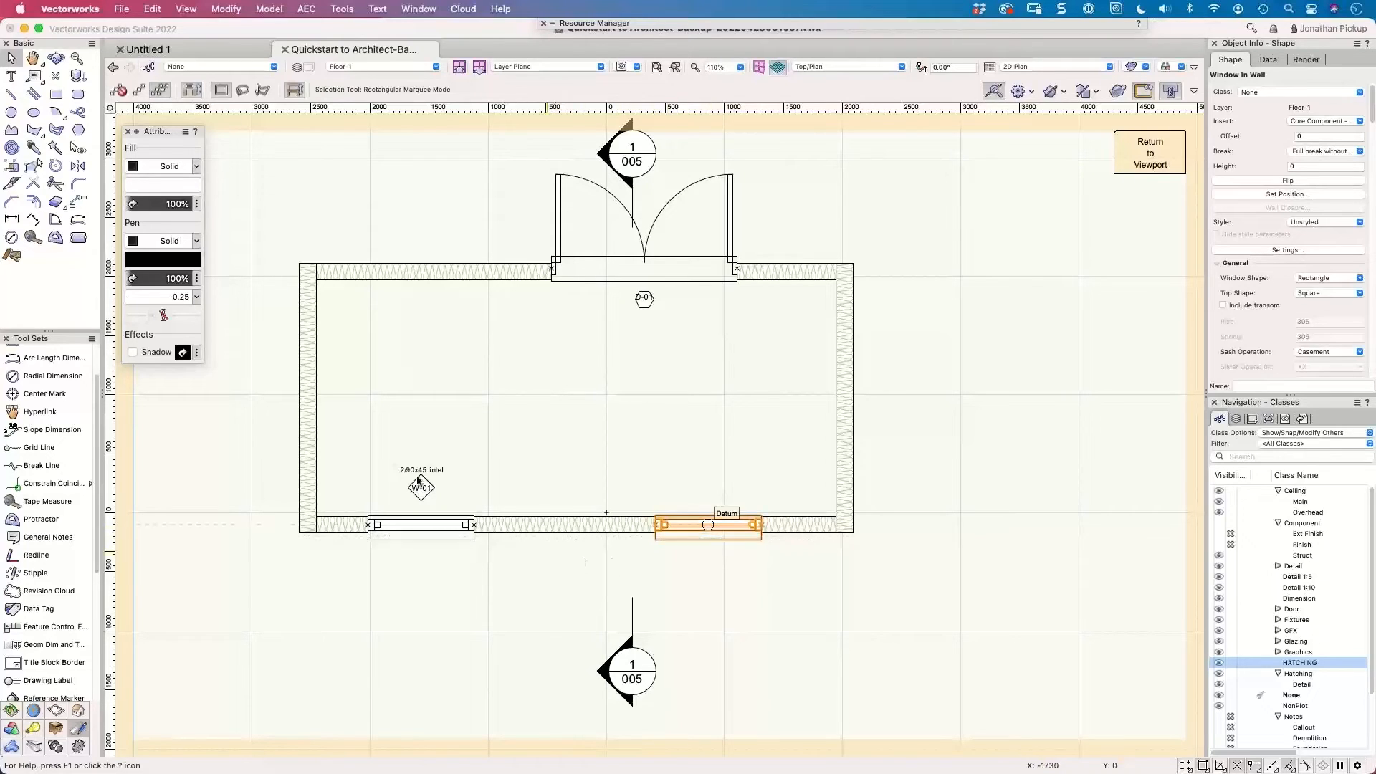
{"action": "left_click_drag", "start_coordinate": [421, 487], "coordinate": [708, 488]}
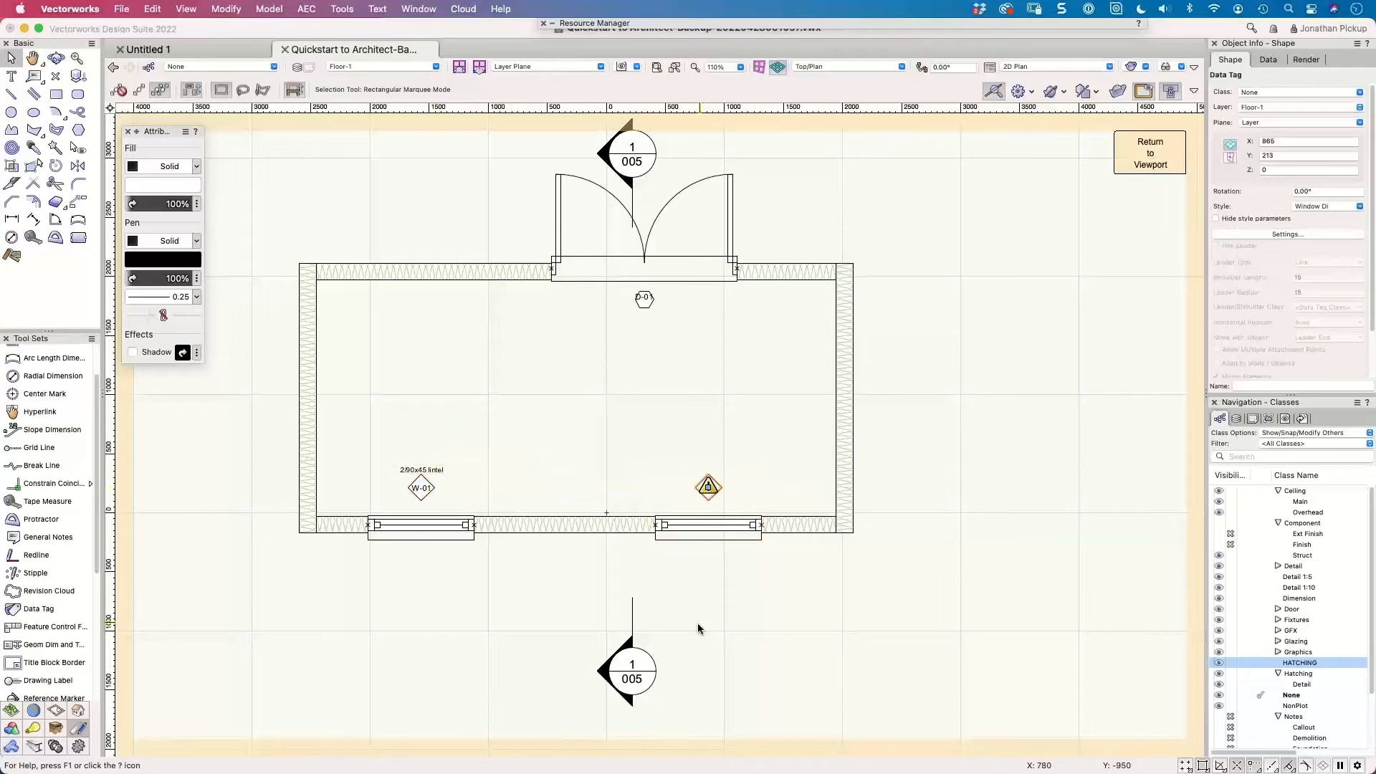
{"action": "left_click", "coordinate": [708, 489]}
{"action": "left_click_drag", "start_coordinate": [708, 488], "coordinate": [708, 519]}
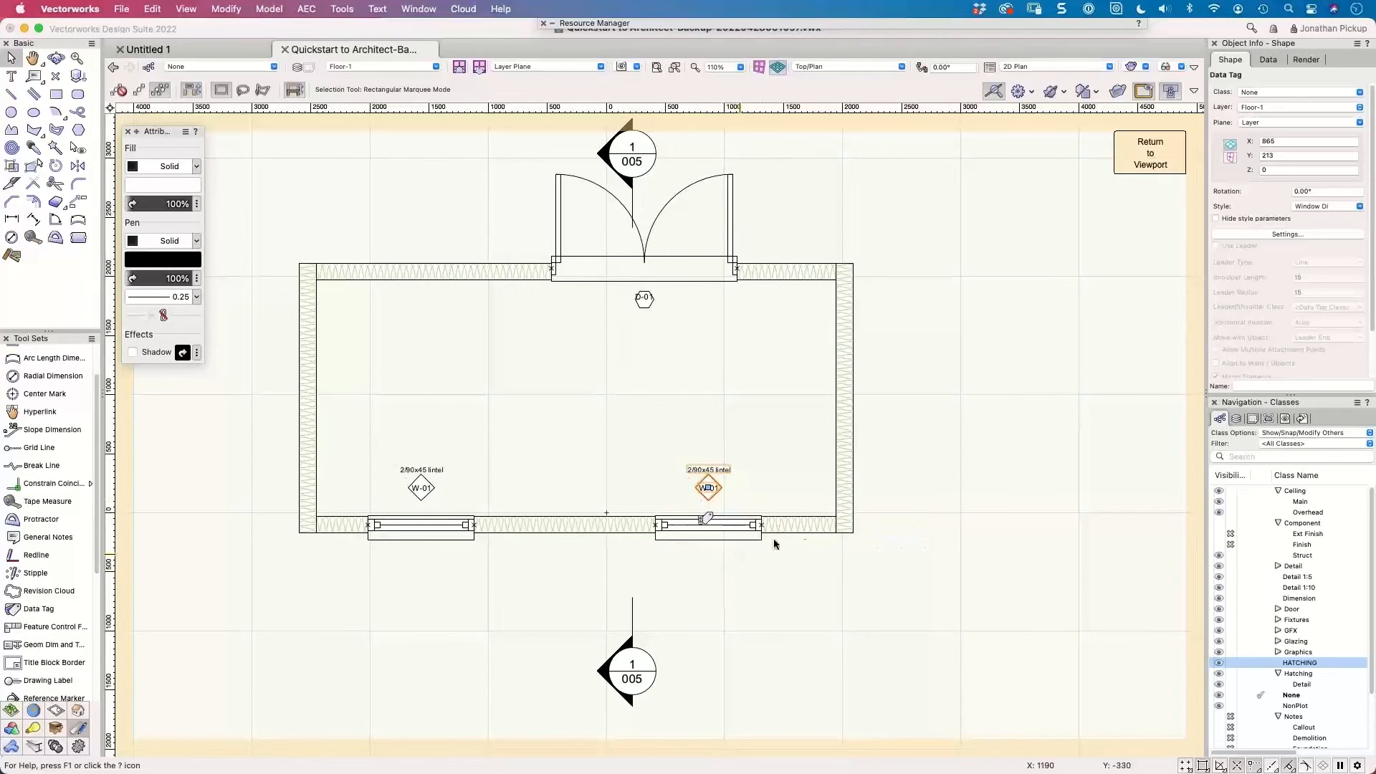
{"action": "left_click", "coordinate": [797, 560]}
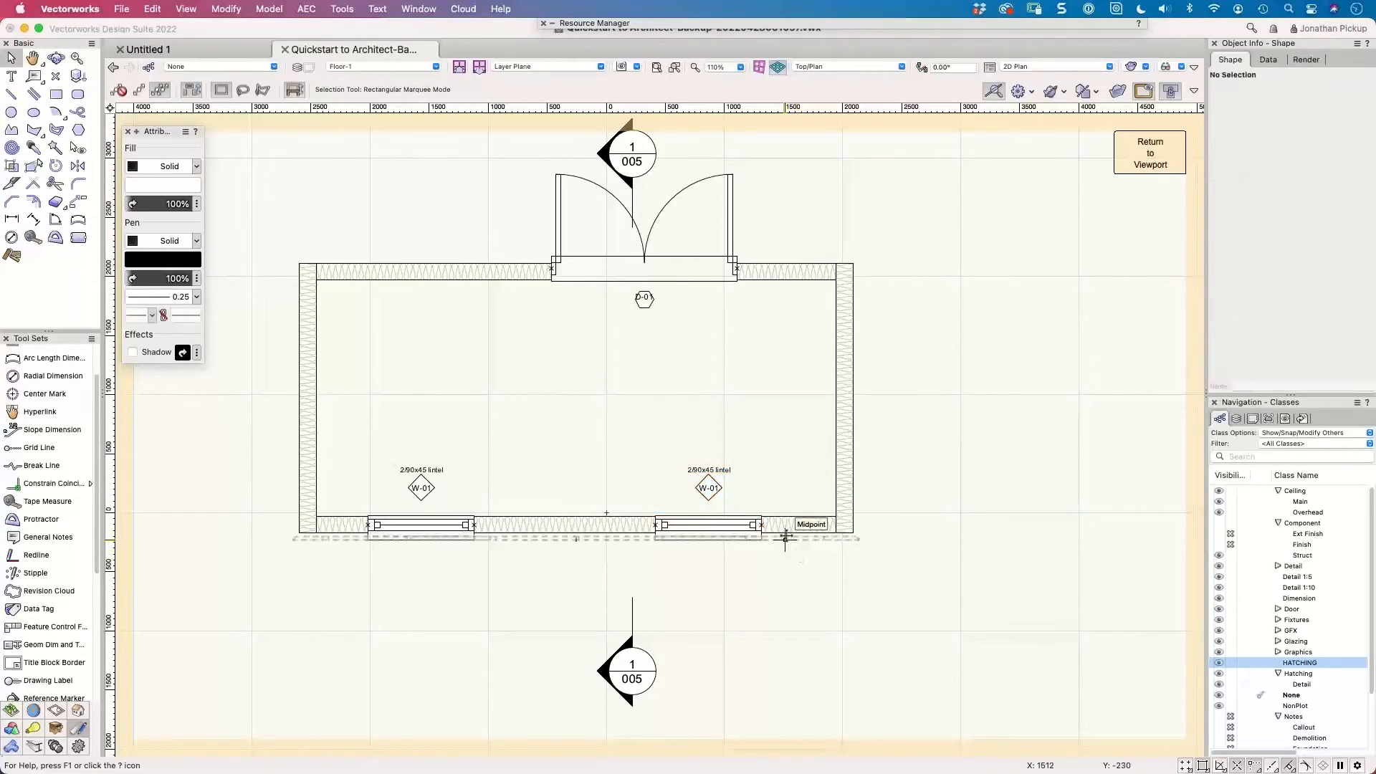
Set the copied window's ID label to 02.
{"action": "left_click", "coordinate": [757, 532]}
{"action": "scroll", "coordinate": [1273, 310], "scroll_direction": "down", "scroll_amount": 8}
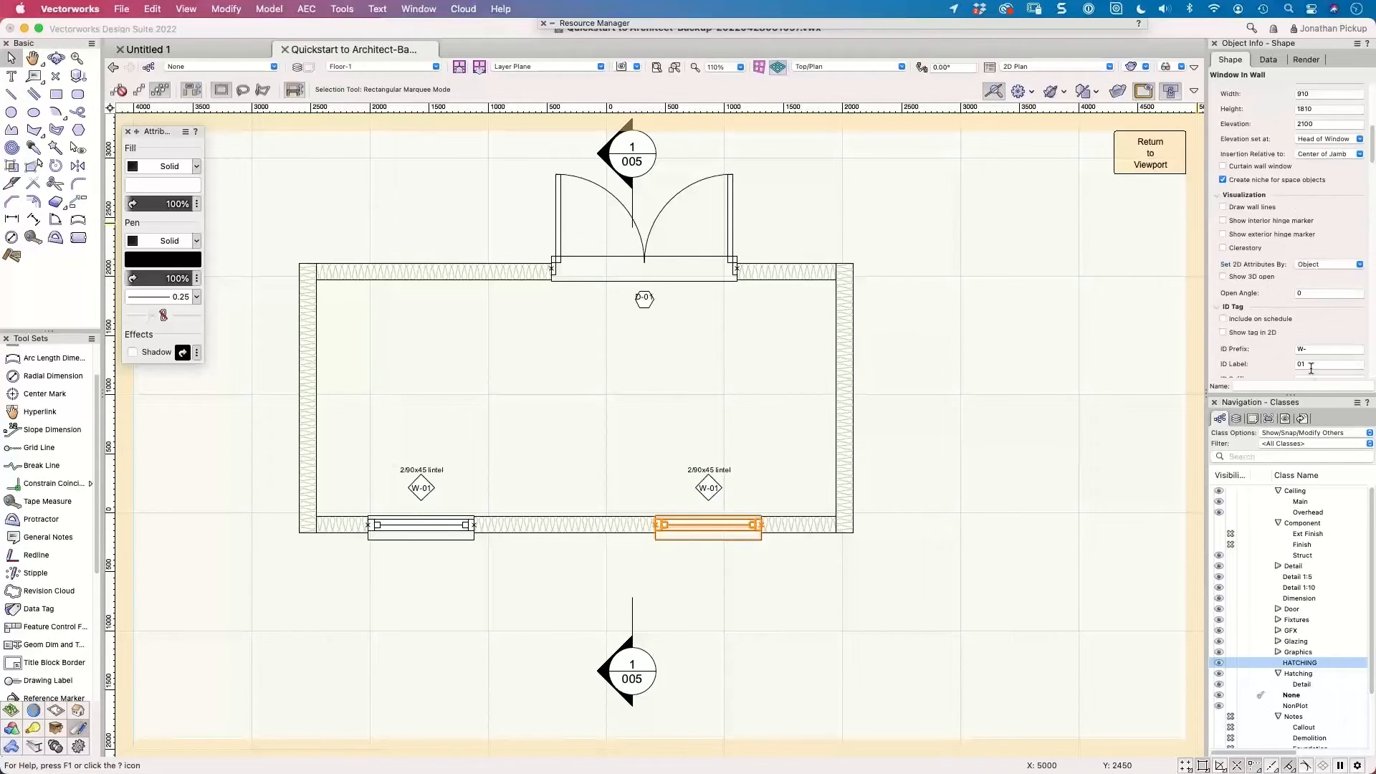
{"action": "left_click", "coordinate": [1311, 365]}
{"action": "key", "text": "Return"}
{"action": "left_click", "coordinate": [1038, 367]}
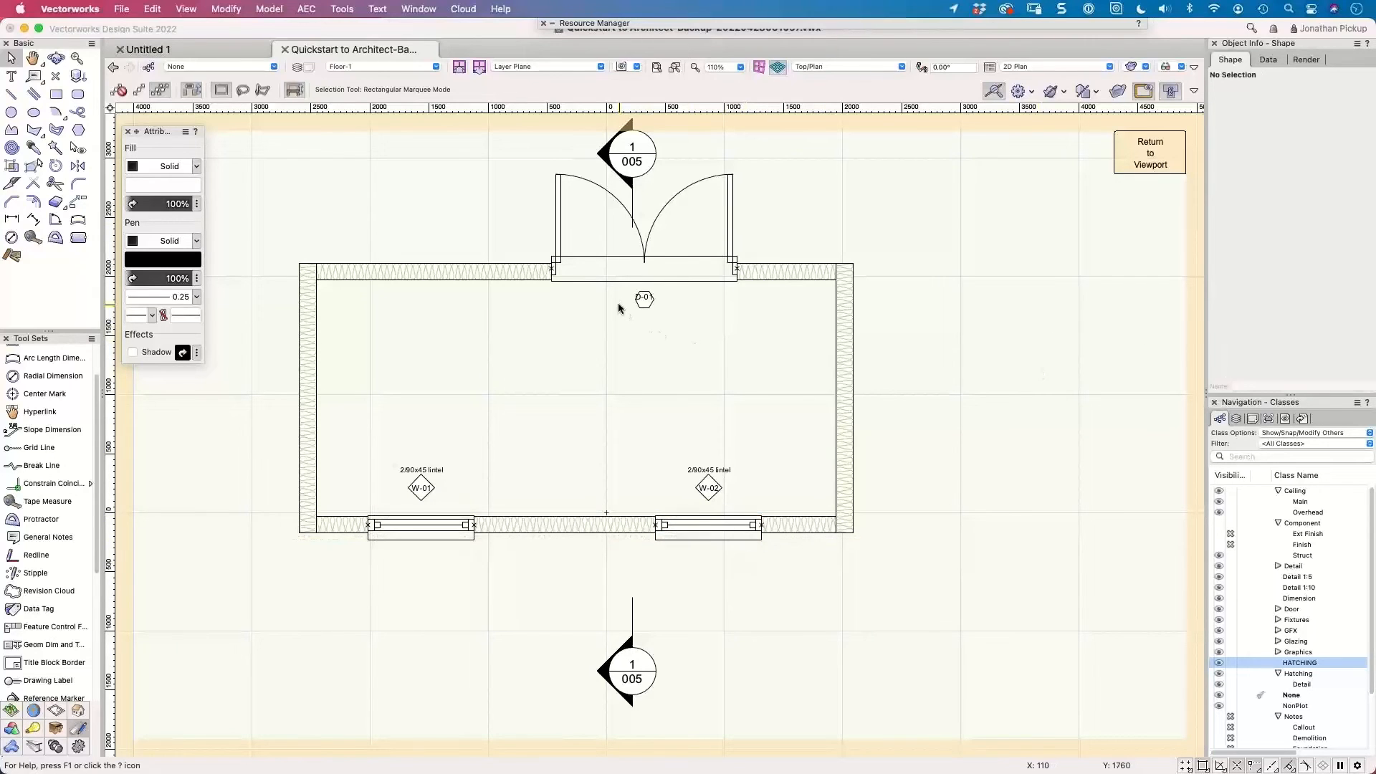
{"action": "left_click", "coordinate": [708, 488]}
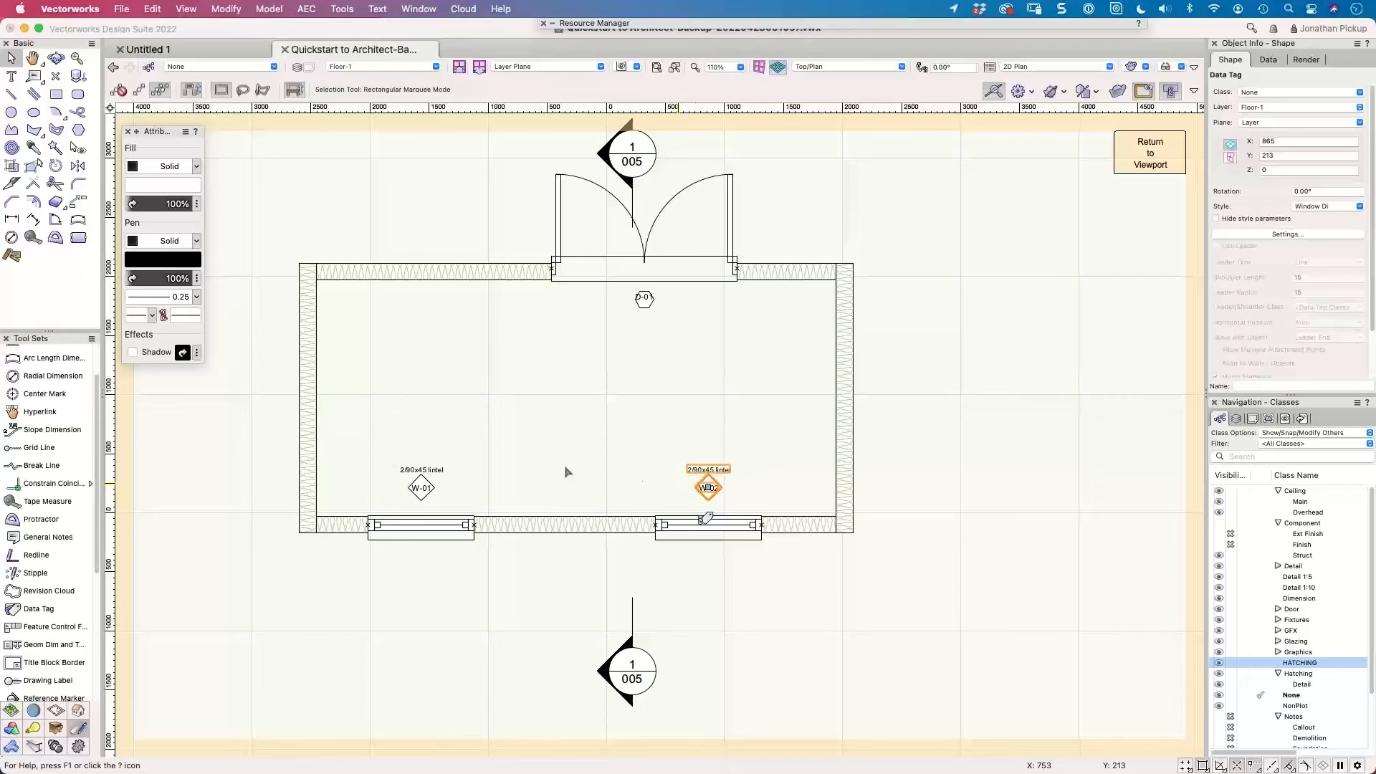
{"action": "left_click", "coordinate": [430, 486], "text": "shift"}
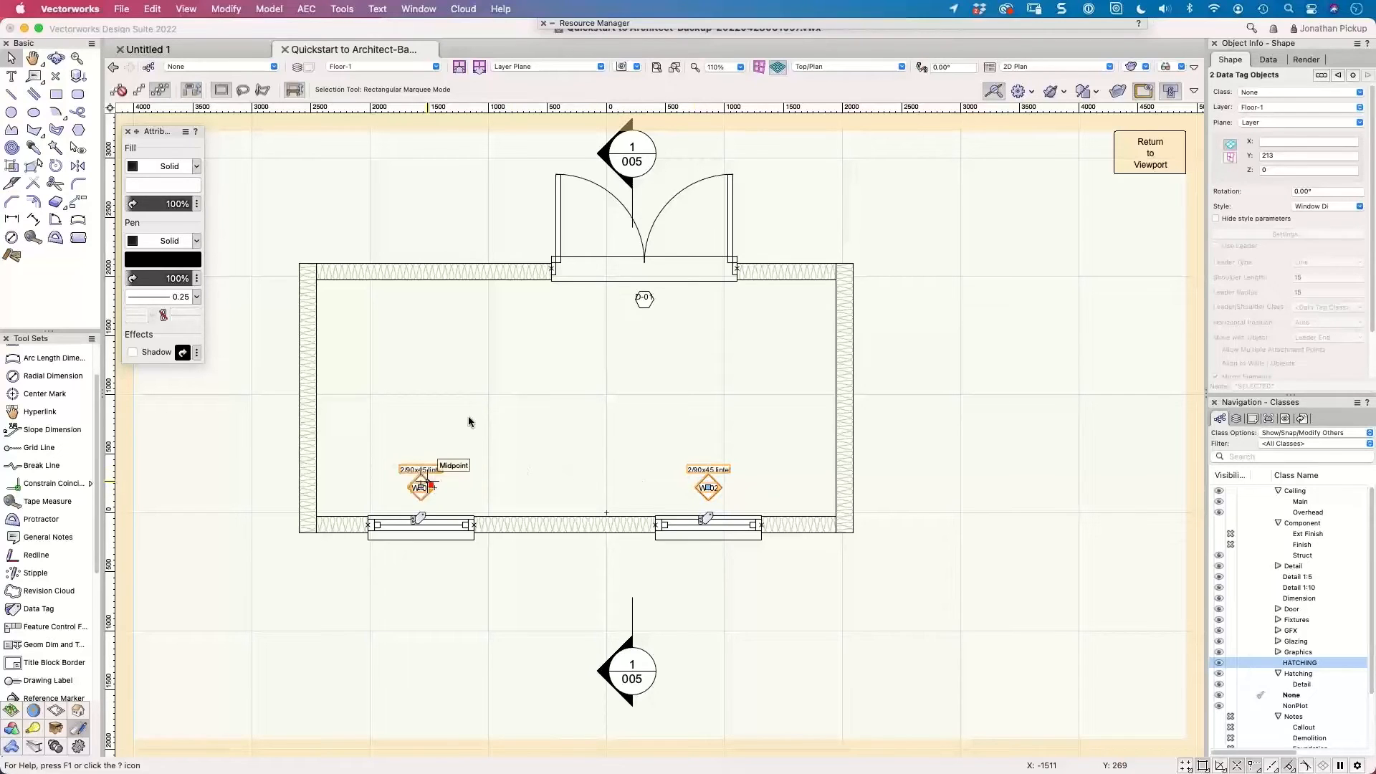
{"action": "left_click", "coordinate": [645, 298], "text": "shift"}
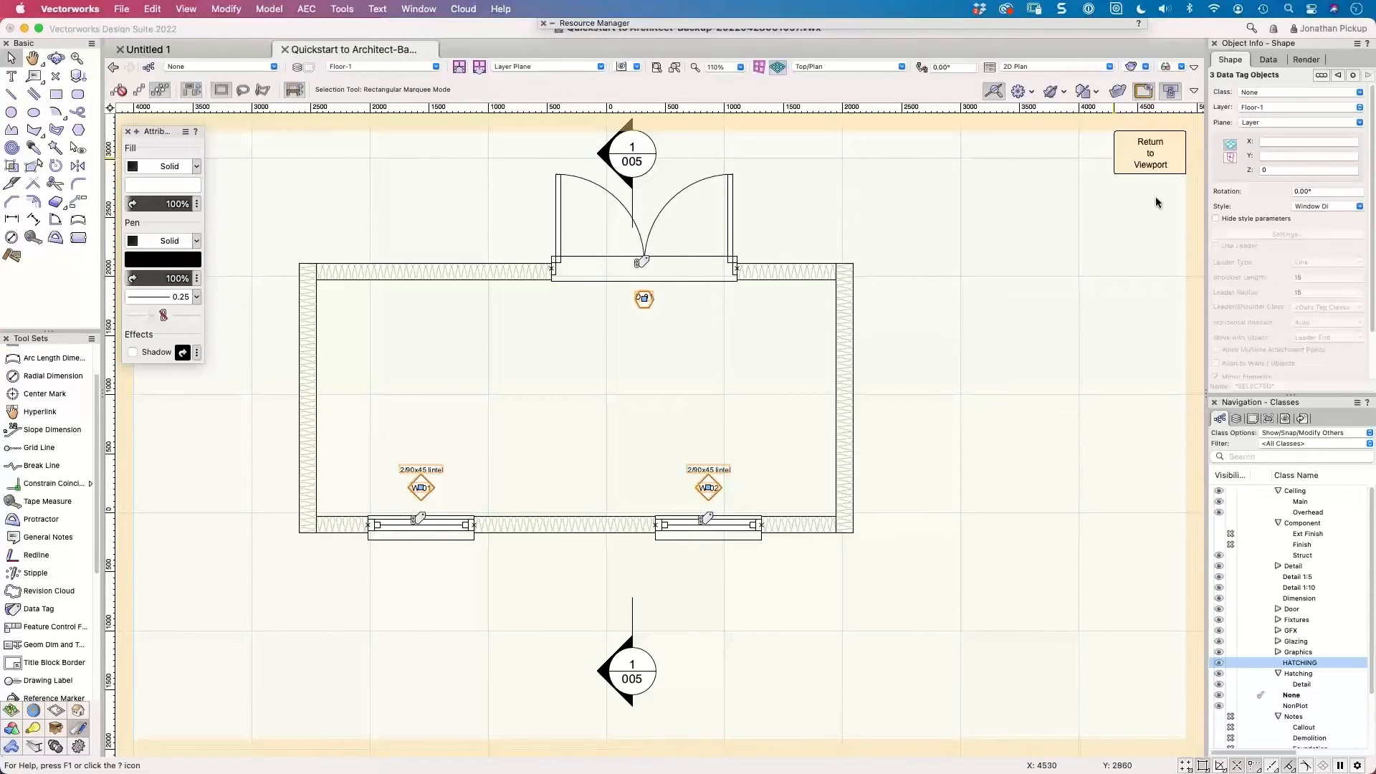
{"action": "left_click", "coordinate": [1259, 92]}
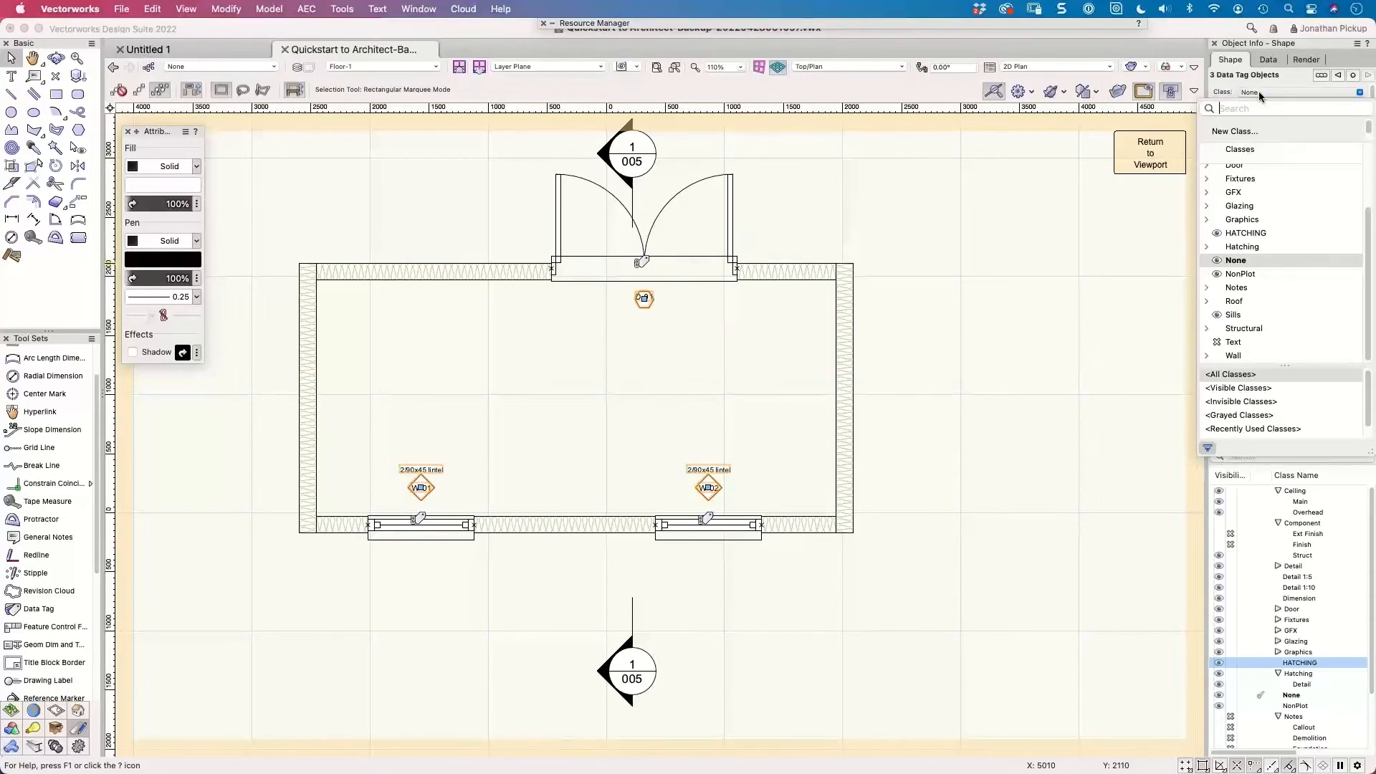
{"action": "left_click", "coordinate": [971, 356]}
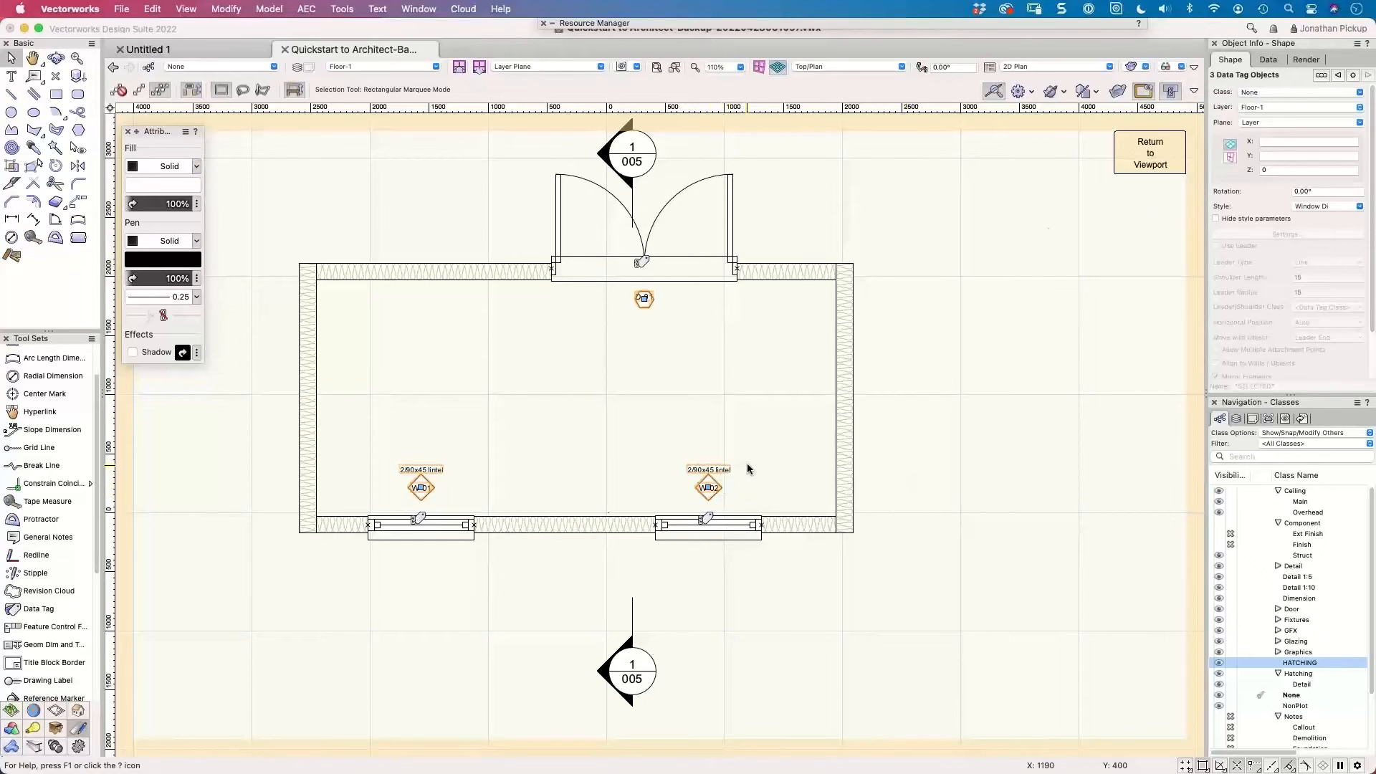
Delete the data tag W-02 above the copied window.
{"action": "left_click", "coordinate": [708, 488]}
{"action": "key", "text": "Delete"}
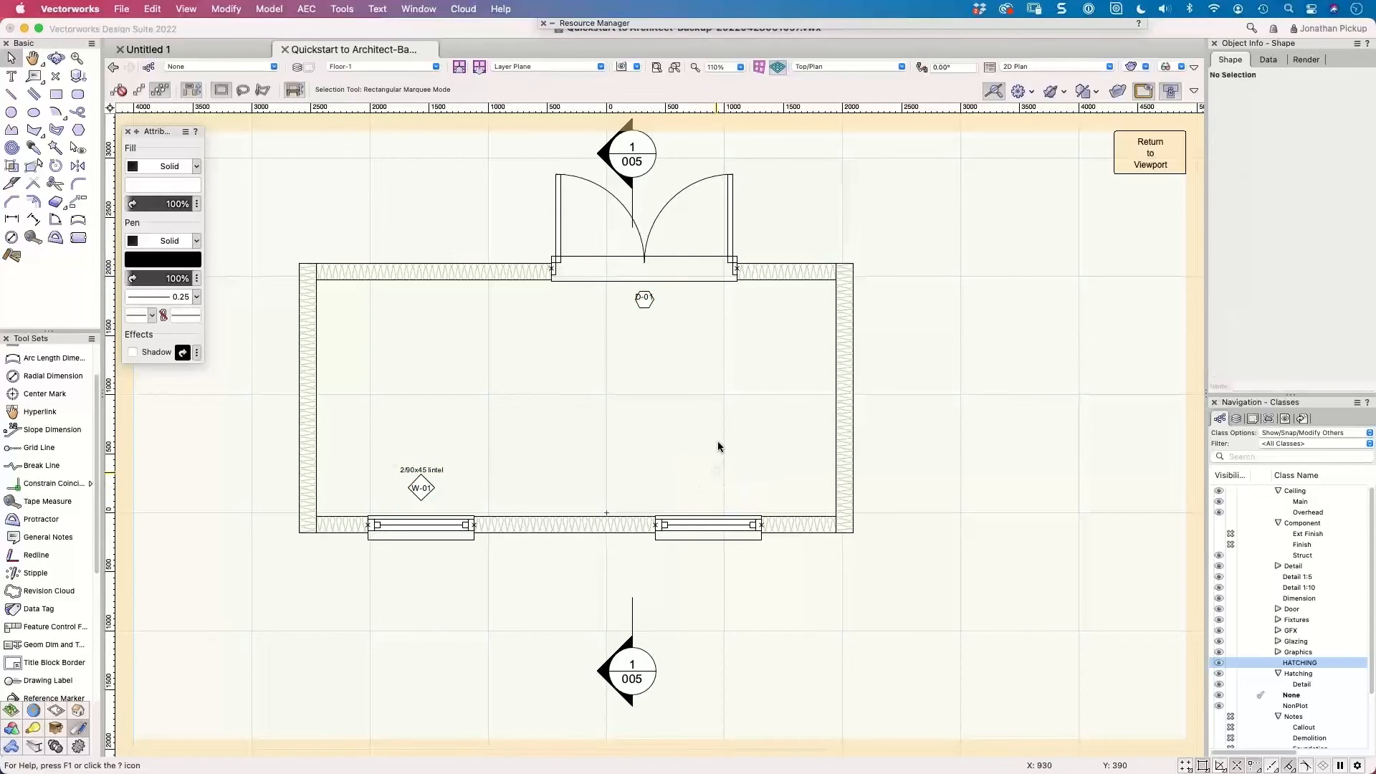
Set the class of the Window Di data tag style to Notes-Framing in its plug-in object style options.
{"action": "left_click", "coordinate": [724, 25]}
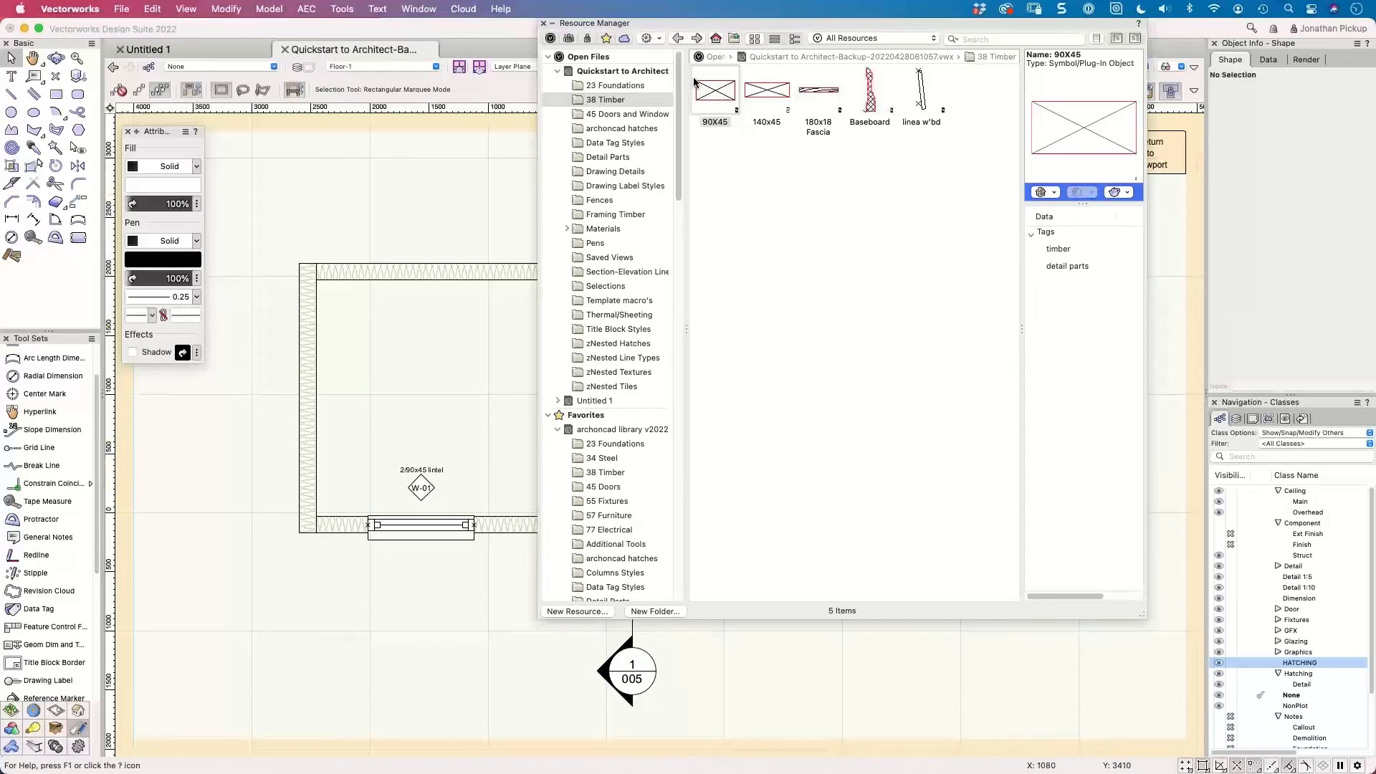
{"action": "left_click", "coordinate": [617, 142]}
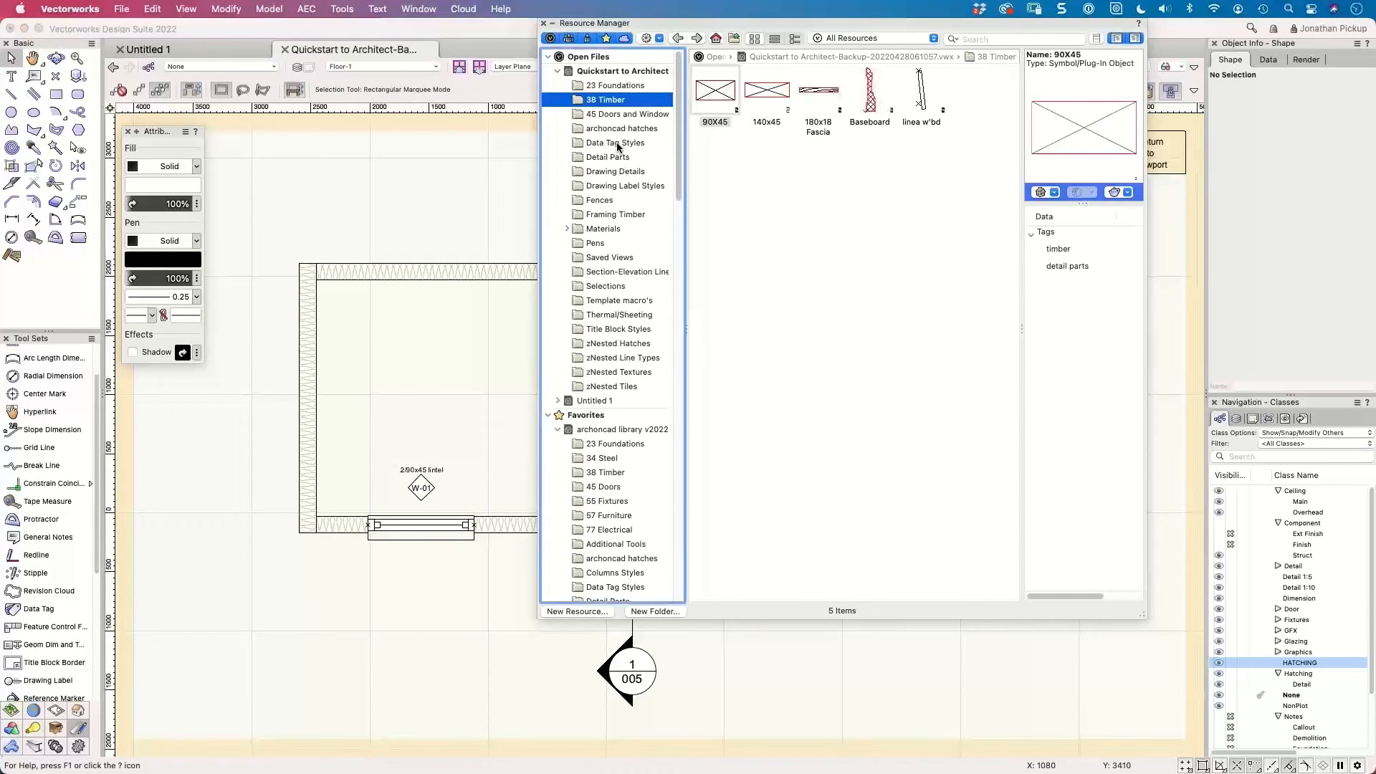
{"action": "left_click", "coordinate": [617, 143]}
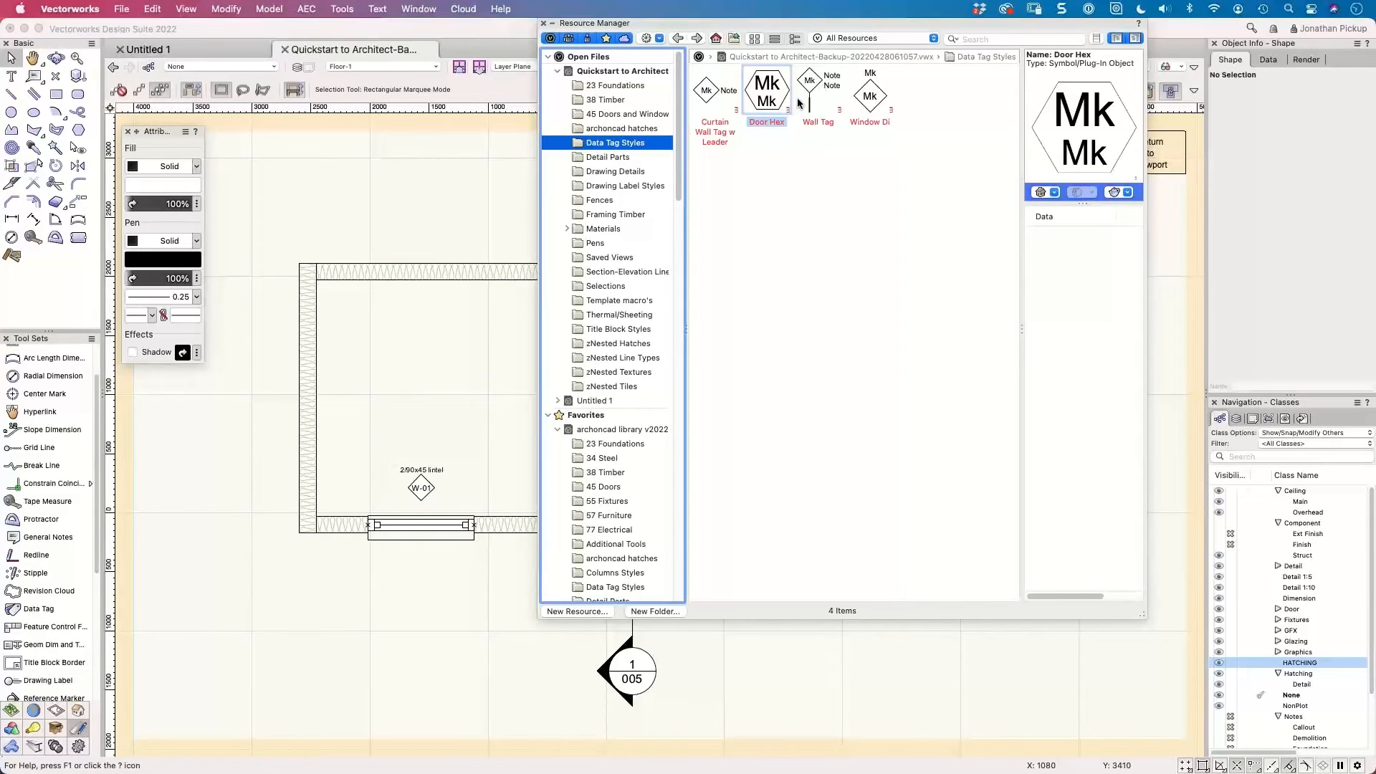
{"action": "left_click", "coordinate": [875, 100]}
{"action": "right_click", "coordinate": [878, 108]}
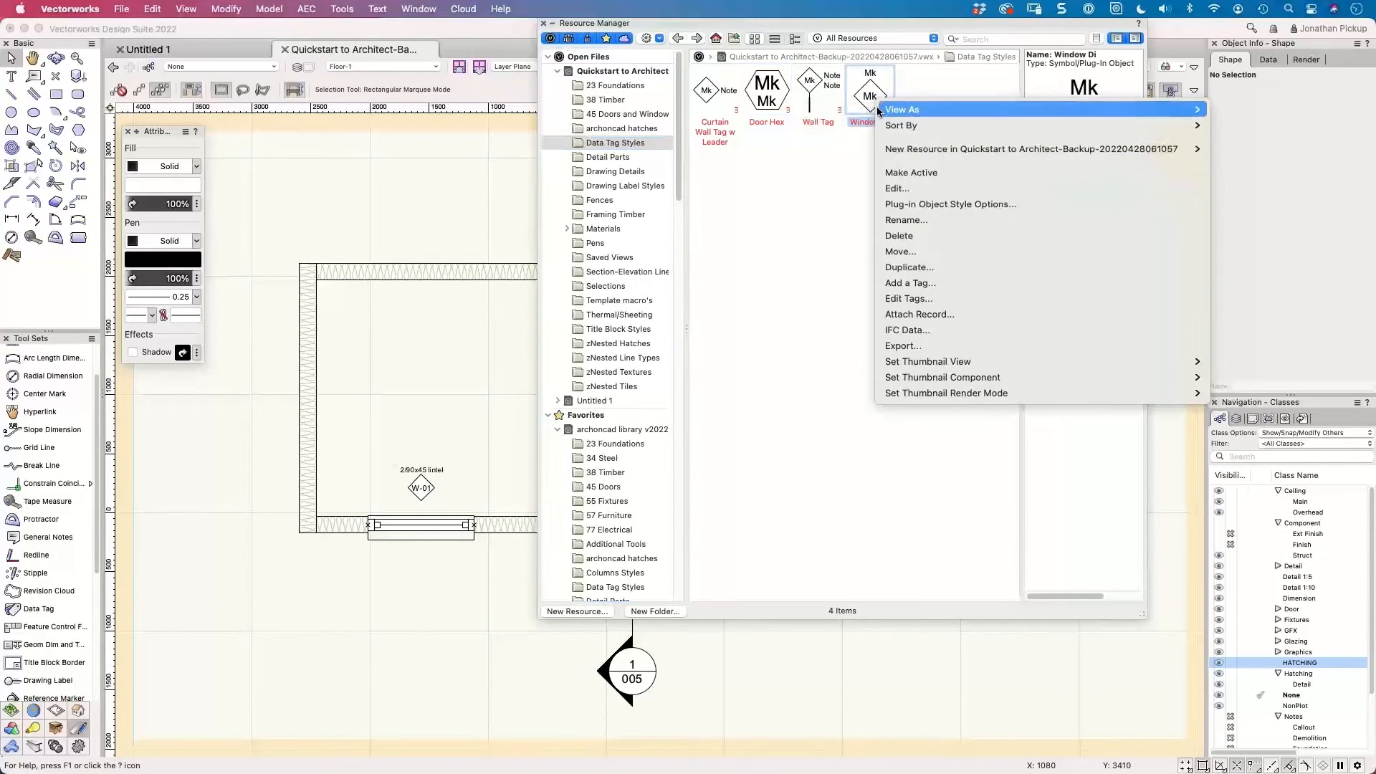
{"action": "left_click", "coordinate": [902, 205]}
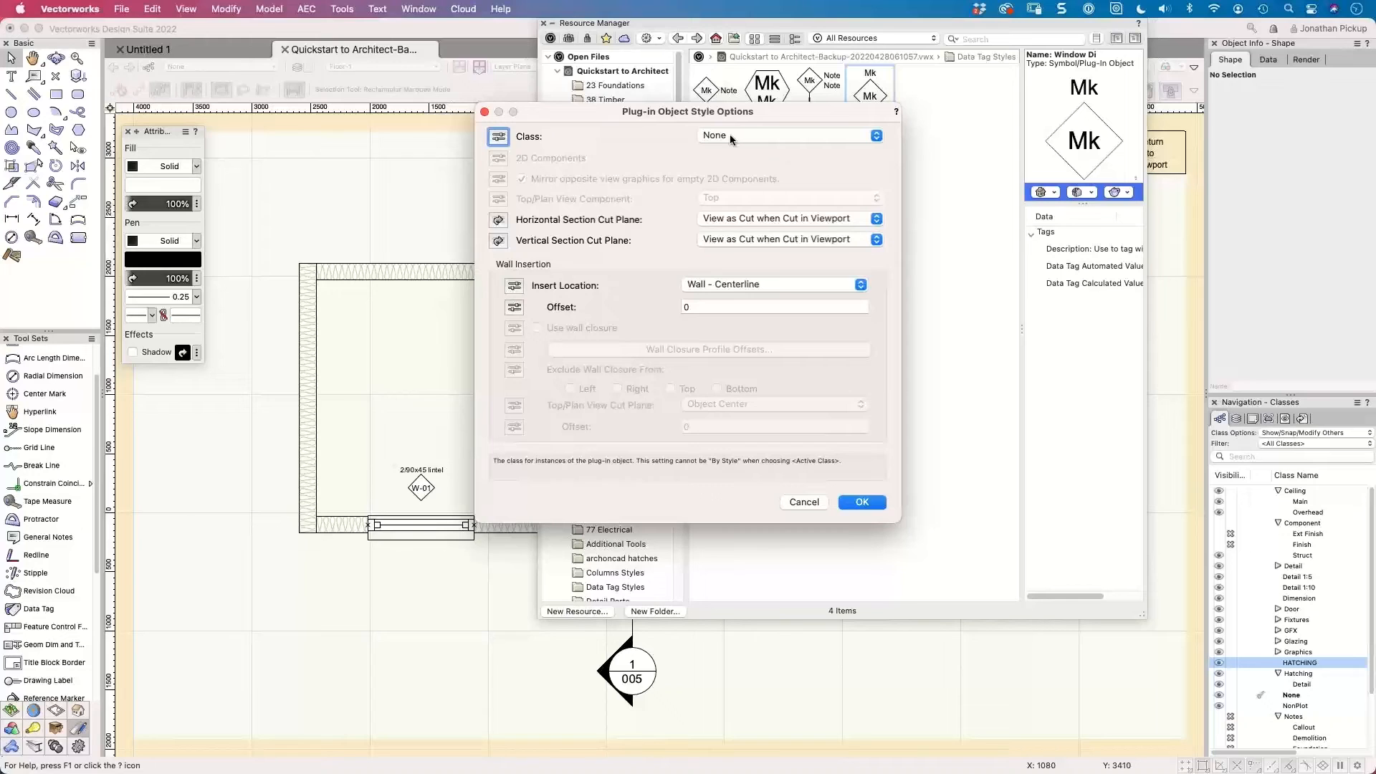
{"action": "left_click", "coordinate": [730, 134]}
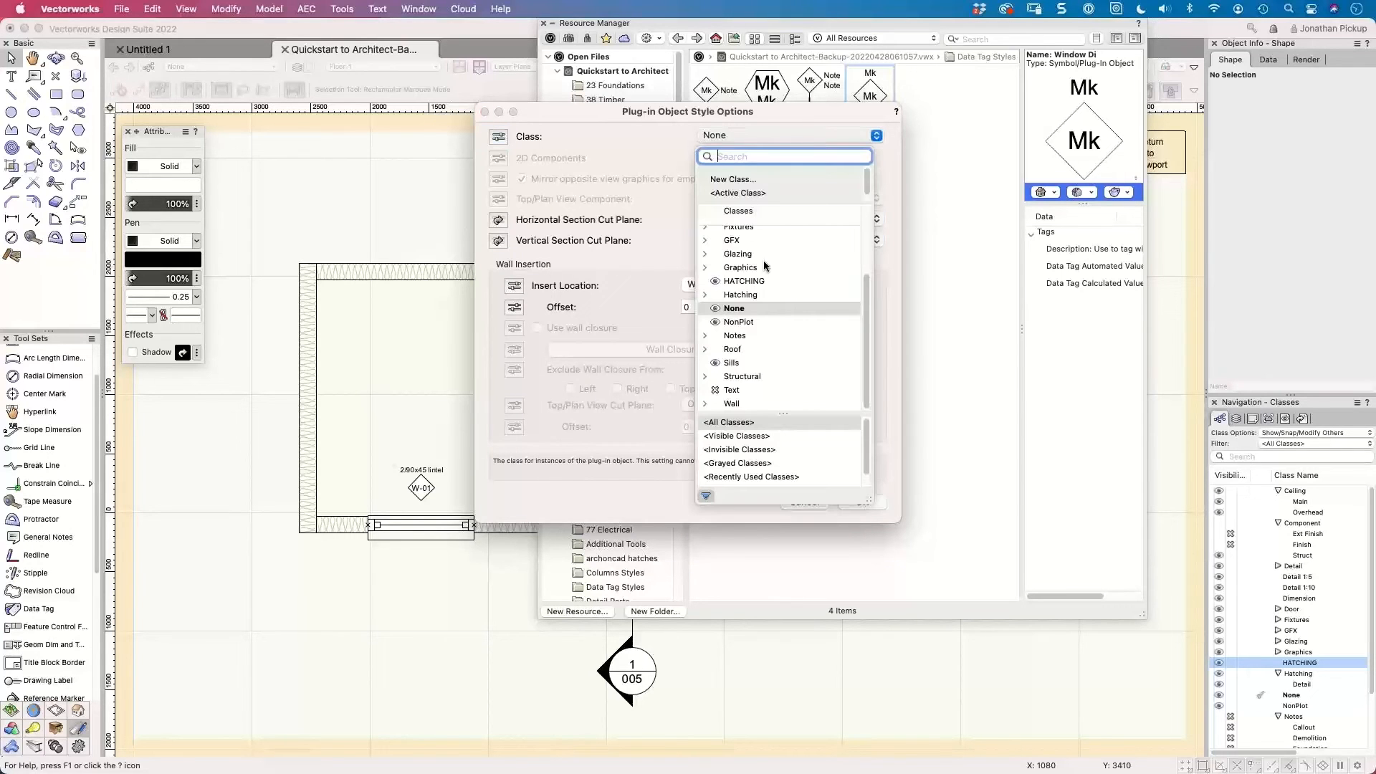
{"action": "left_click", "coordinate": [706, 337]}
{"action": "left_click", "coordinate": [747, 388]}
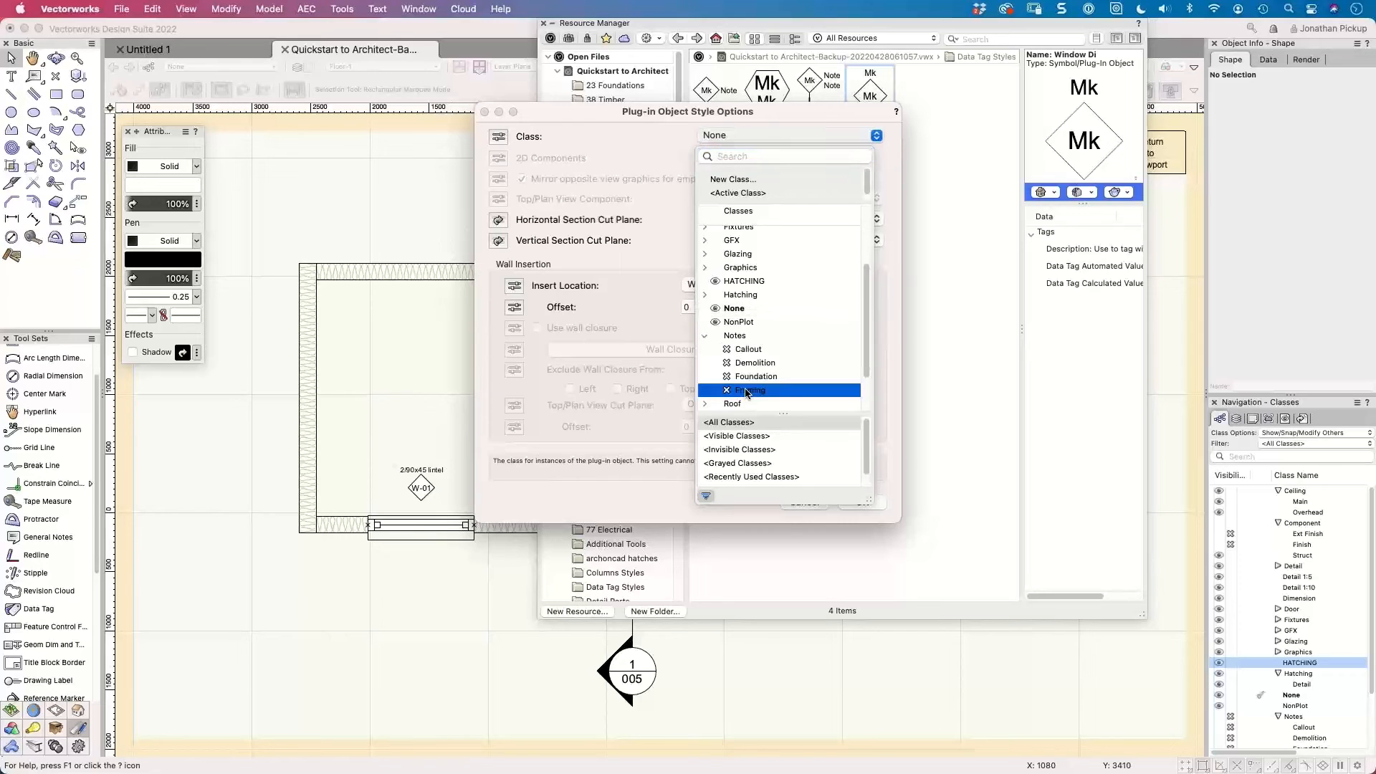
{"action": "left_click", "coordinate": [864, 502]}
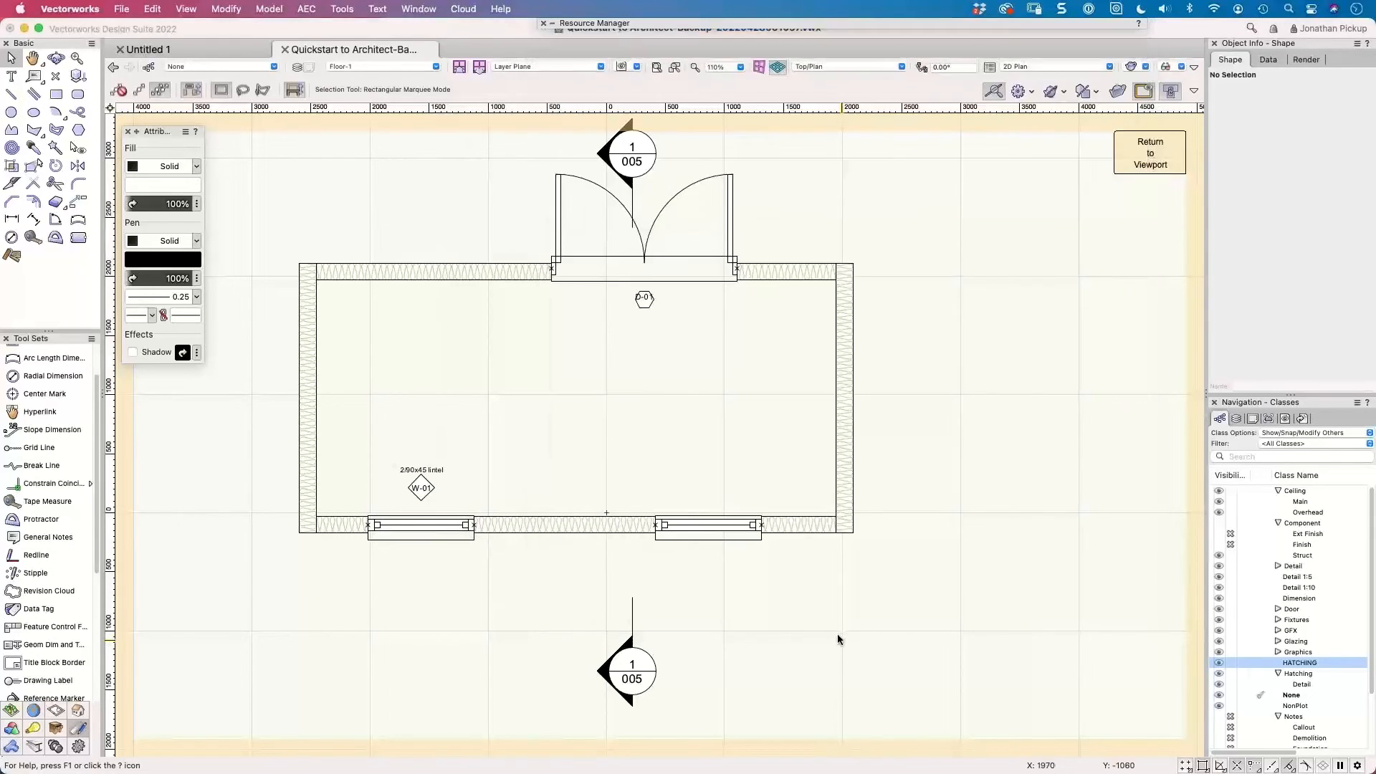
Make the Notes-Framing class visible and delete the remaining window tag W-01.
{"action": "scroll", "coordinate": [1266, 713], "scroll_direction": "down", "scroll_amount": 3}
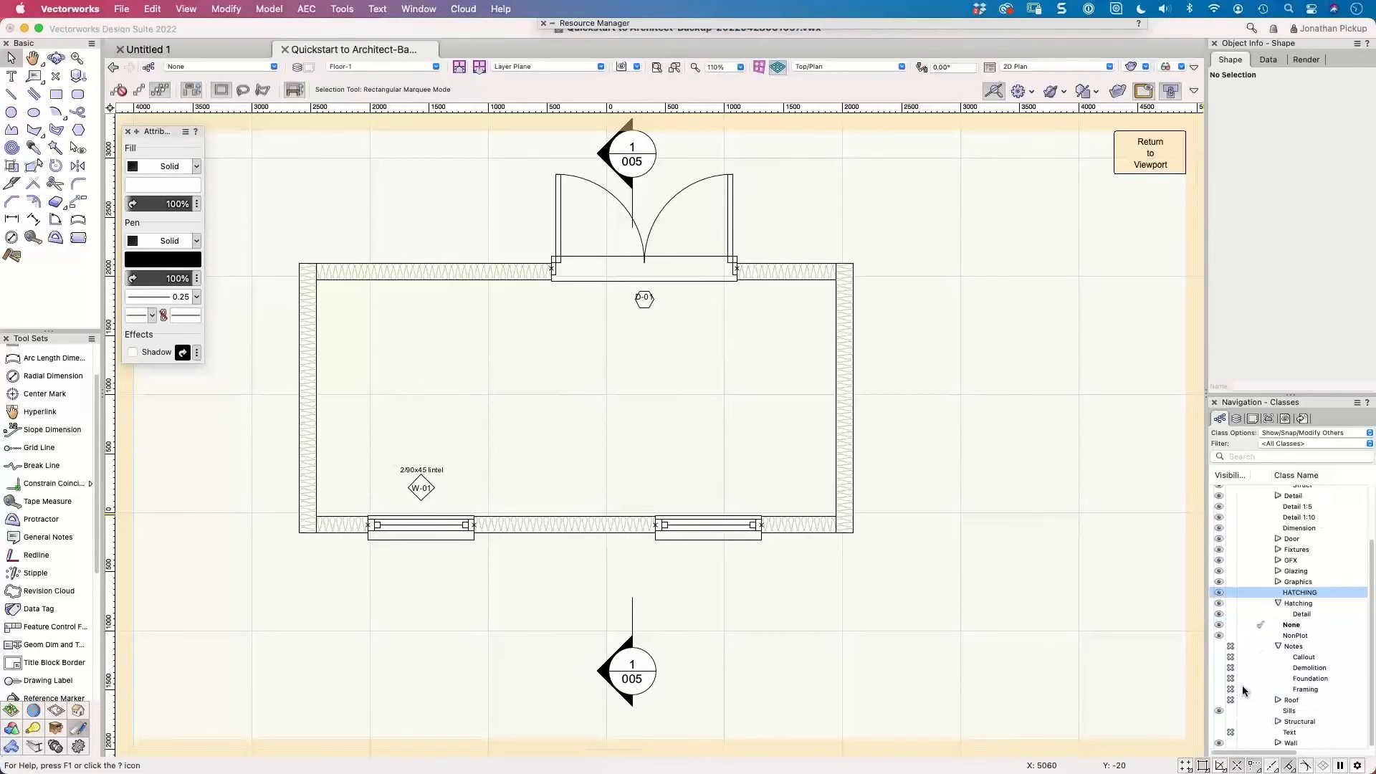
{"action": "left_click", "coordinate": [1220, 690]}
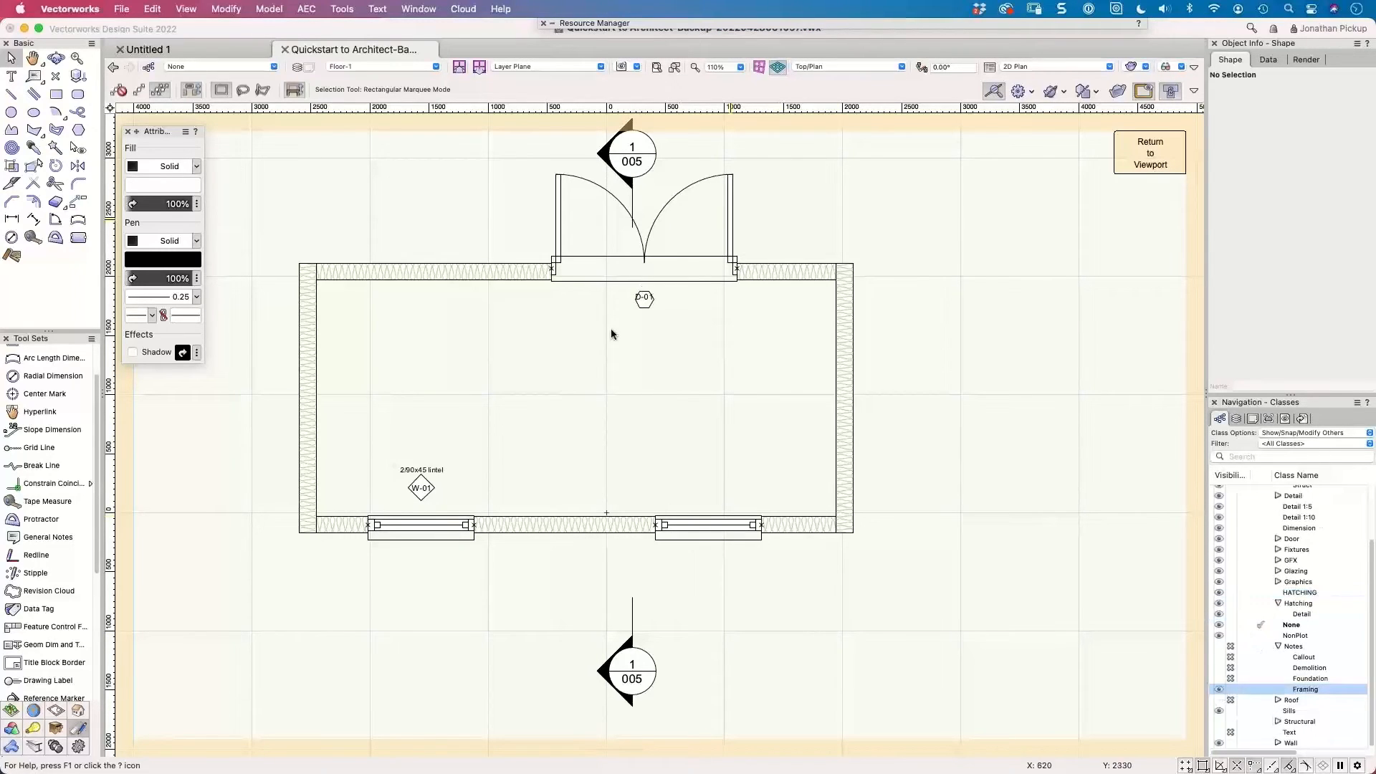
{"action": "left_click", "coordinate": [421, 484]}
{"action": "key", "text": "Delete"}
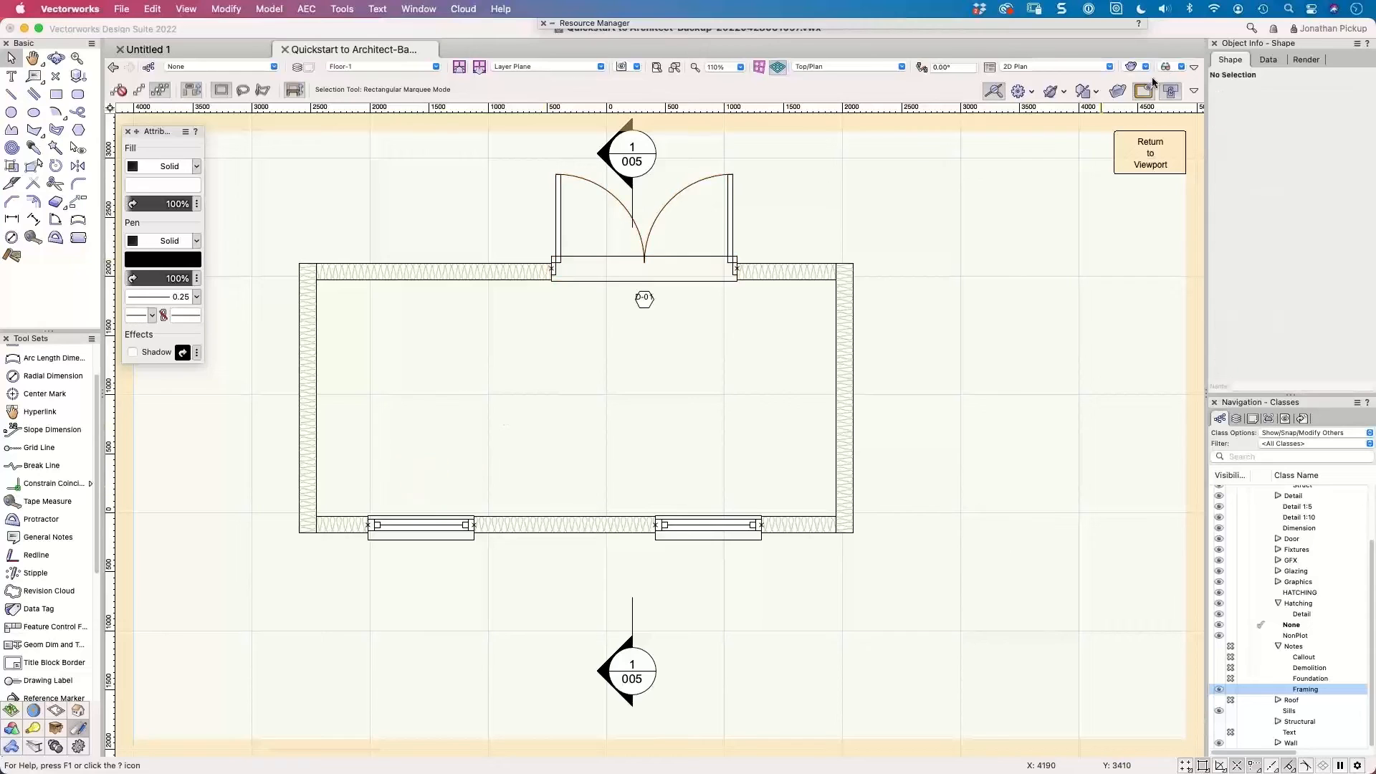
Place Window Di data tags on the two windows in the lower wall and leave the Data Tag tool.
{"action": "mouse_move", "coordinate": [1042, 30]}
{"action": "double_click", "coordinate": [870, 93]}
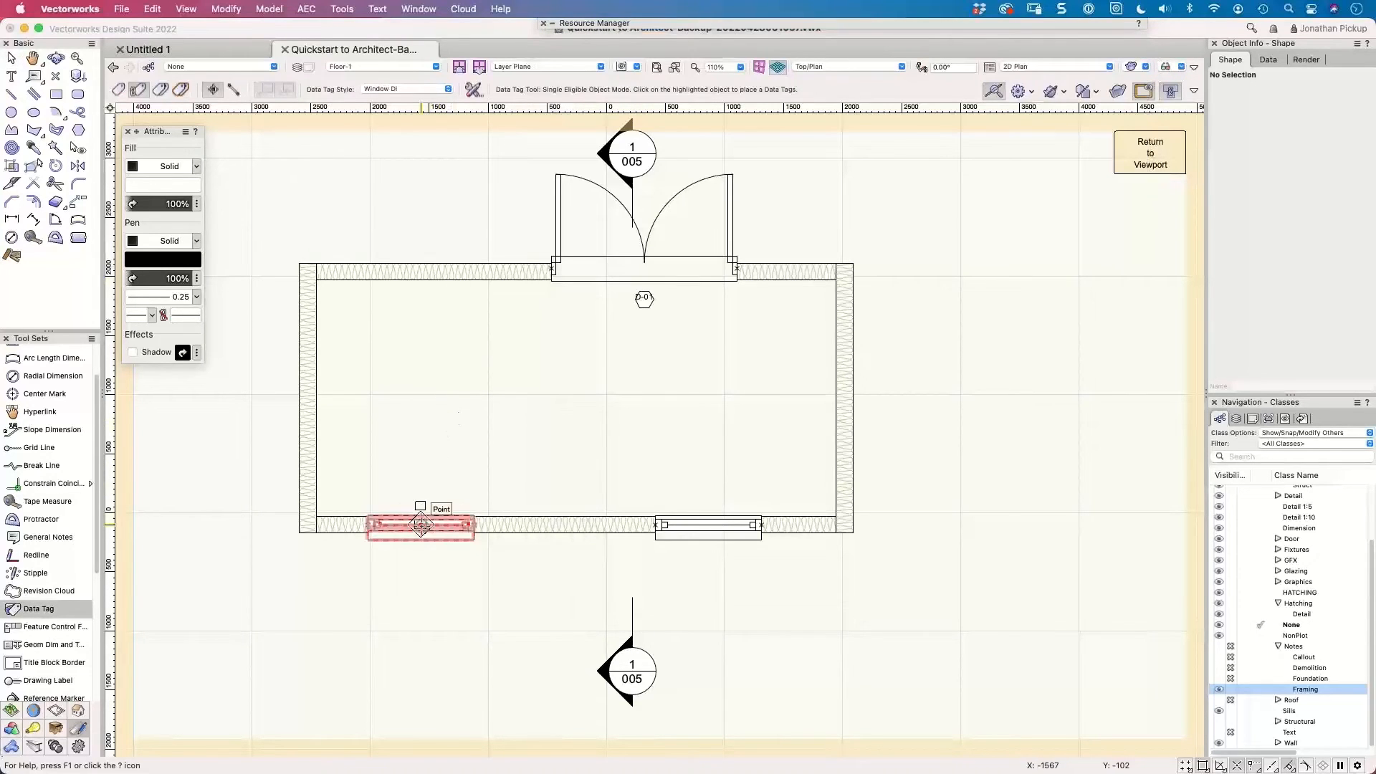
{"action": "left_click", "coordinate": [422, 526]}
{"action": "left_click", "coordinate": [708, 525]}
{"action": "key", "text": "x"}
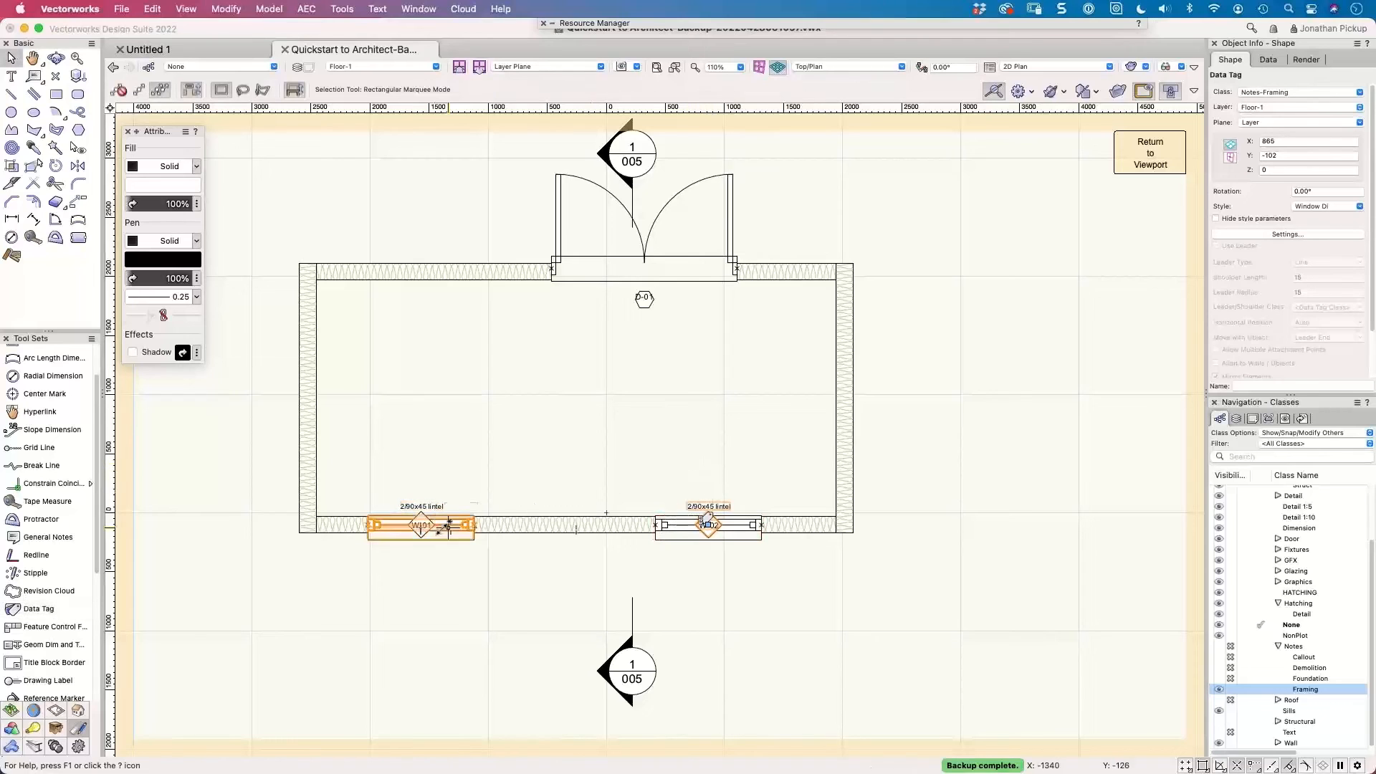
Move the W-01 and W-02 data tags inside the room, just above their windows.
{"action": "left_click", "coordinate": [421, 526]}
{"action": "left_click_drag", "start_coordinate": [421, 517], "coordinate": [418, 476]}
{"action": "left_click_drag", "start_coordinate": [709, 522], "coordinate": [733, 466]}
Check the class assigned to the W-02 data tag against the active class.
{"action": "left_click", "coordinate": [1294, 94]}
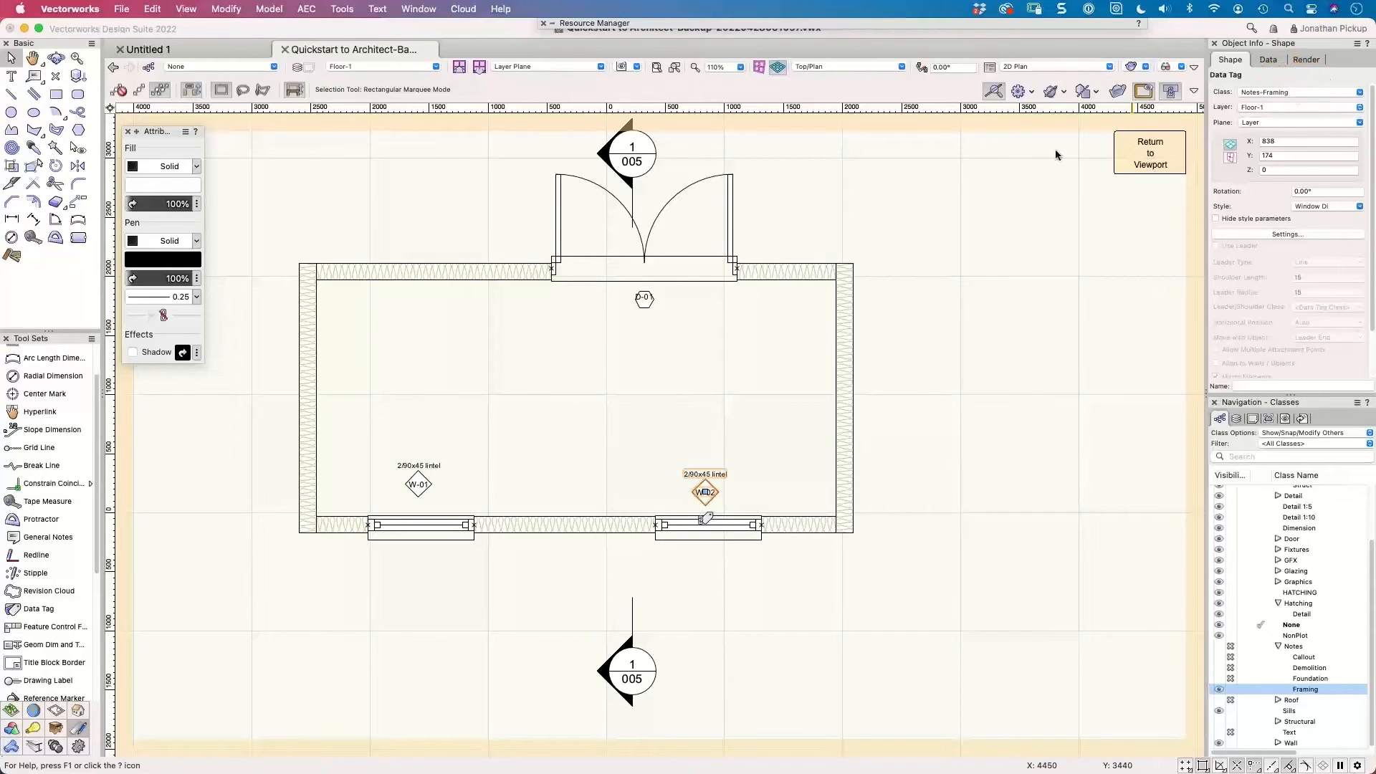
{"action": "left_click", "coordinate": [238, 66]}
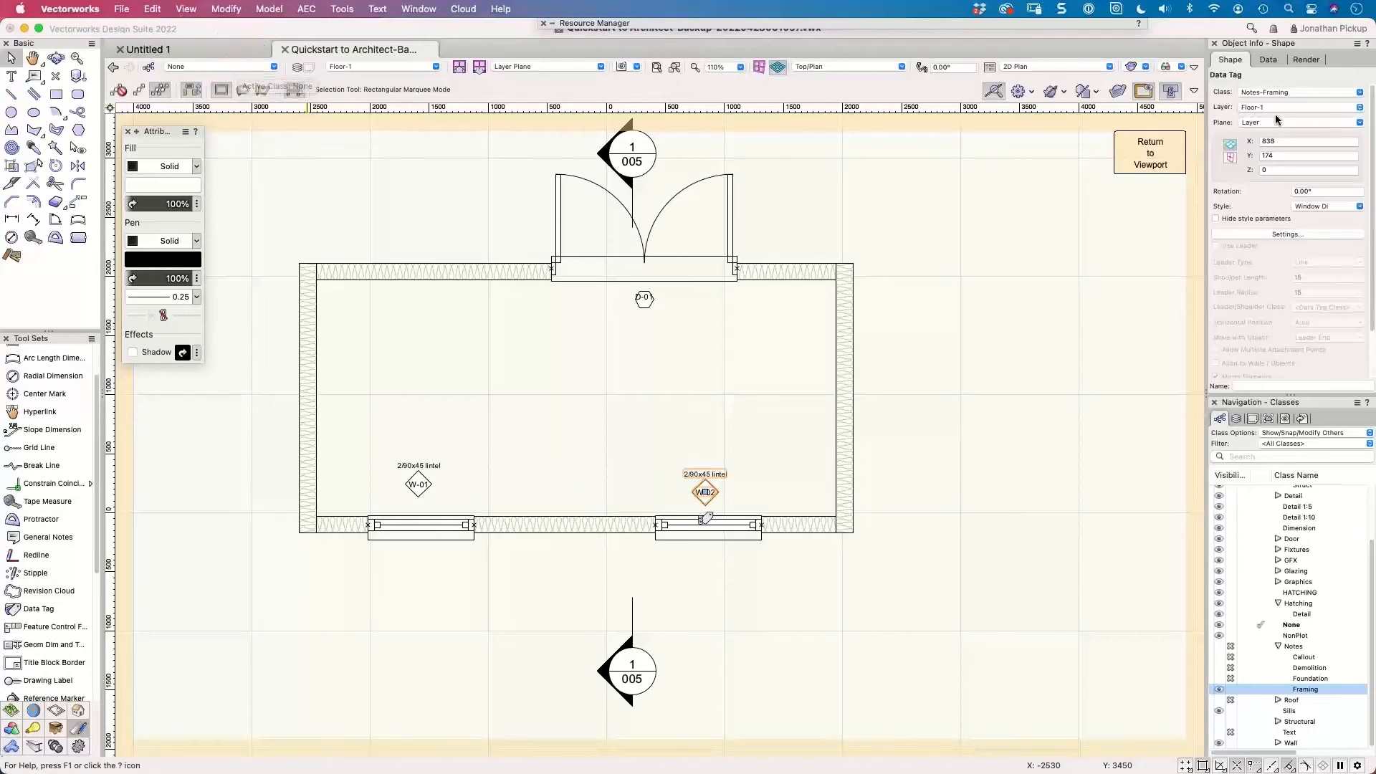
{"action": "left_click", "coordinate": [1279, 95]}
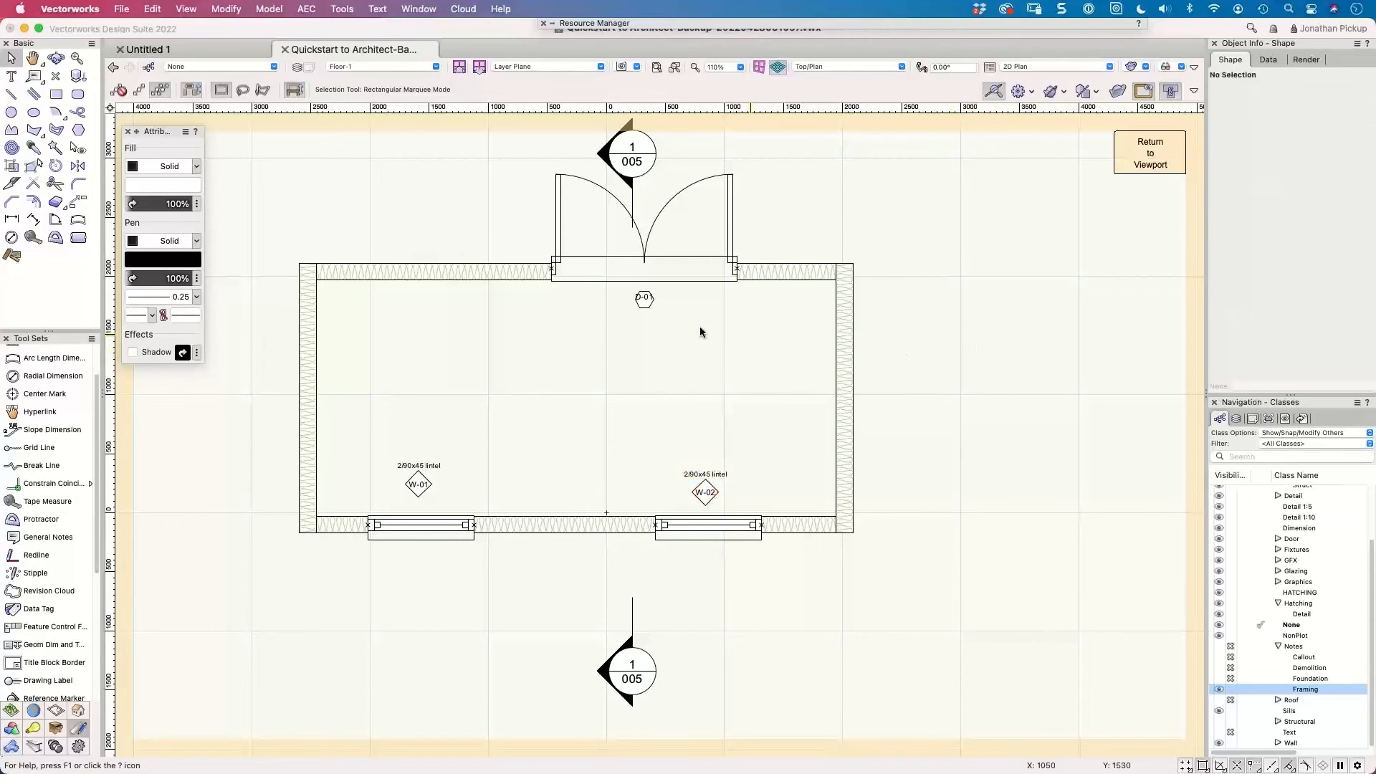
Change the class of the door's data tag to Notes-Framing.
{"action": "left_click", "coordinate": [645, 298]}
{"action": "left_click", "coordinate": [1258, 92]}
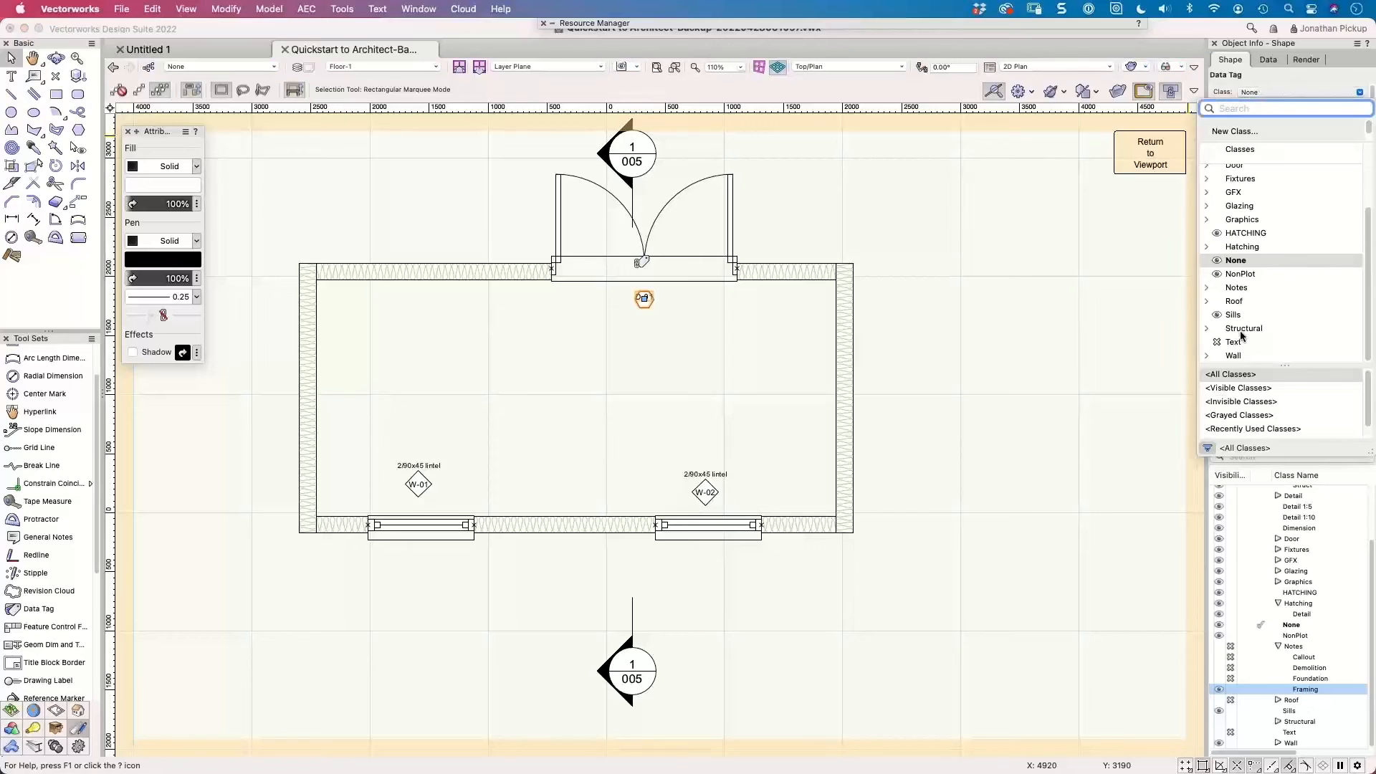
{"action": "left_click", "coordinate": [1207, 287]}
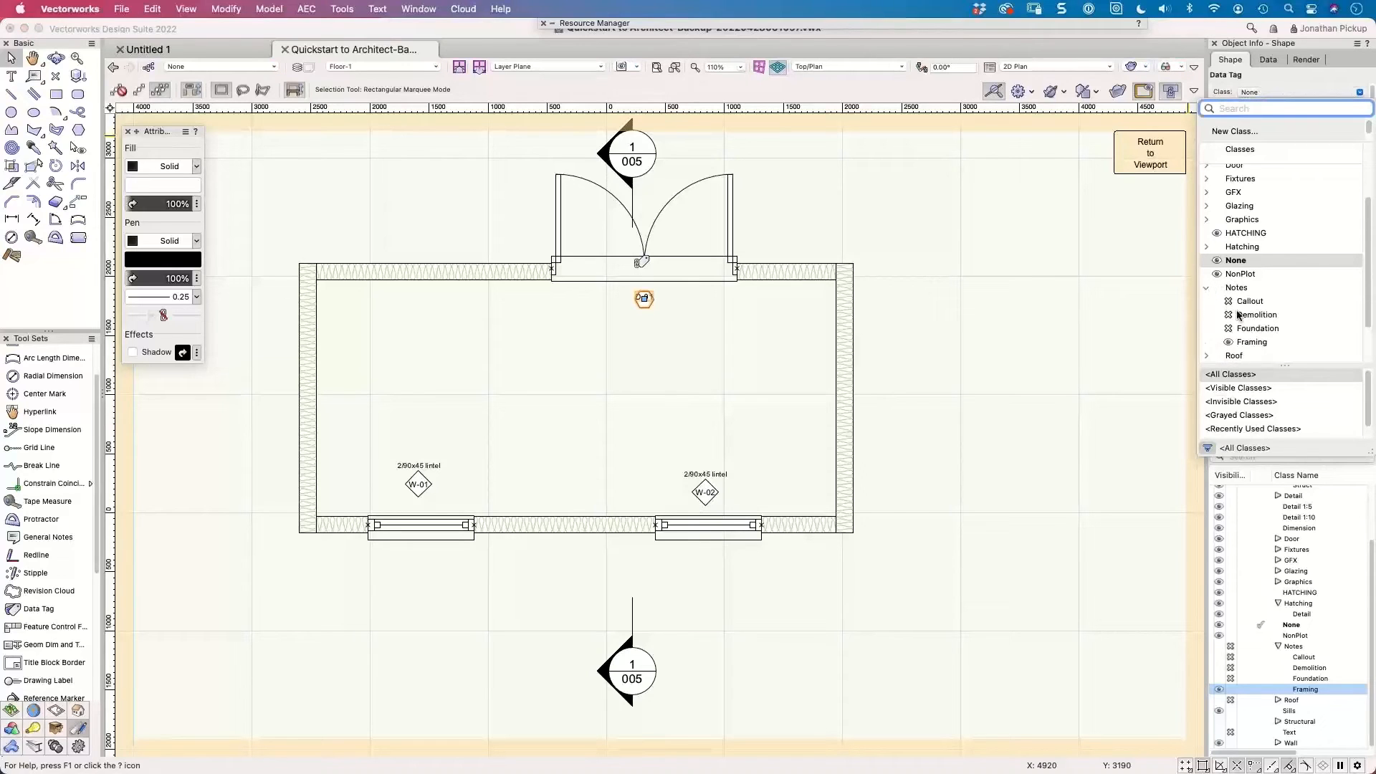
{"action": "left_click", "coordinate": [1251, 343]}
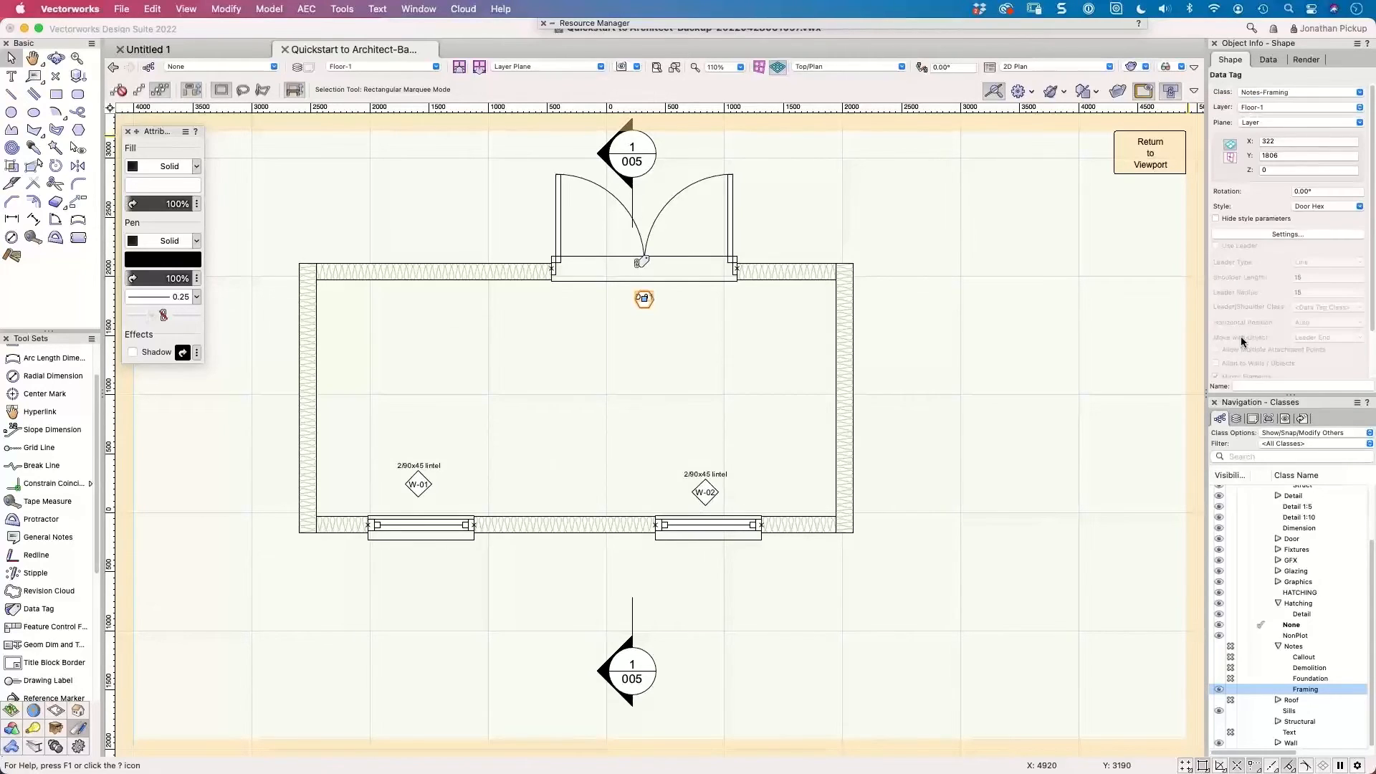
Return to the Framing Plan viewport and make the Notes-Framing class visible in its class properties.
{"action": "left_click", "coordinate": [1136, 164]}
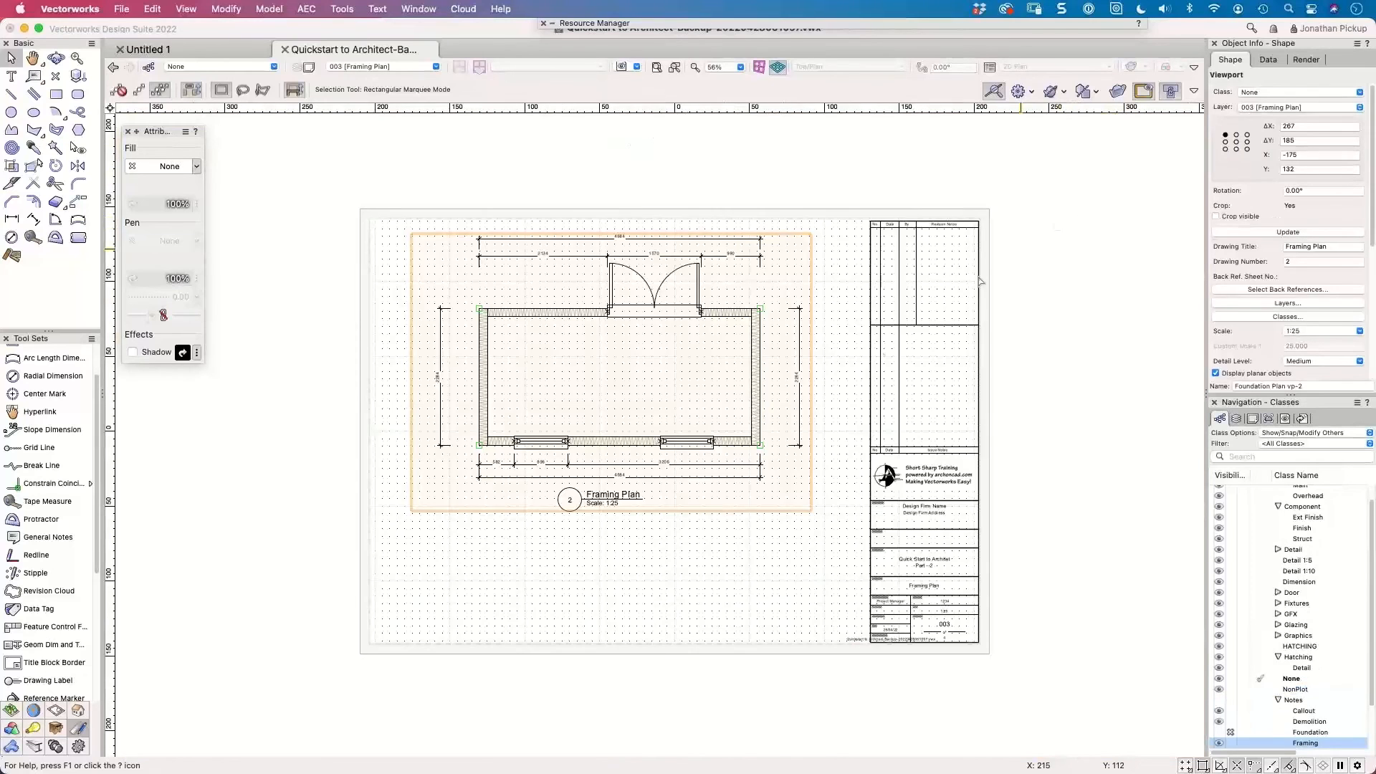
{"action": "left_click", "coordinate": [1282, 319]}
{"action": "scroll", "coordinate": [765, 357], "scroll_direction": "down", "scroll_amount": 5}
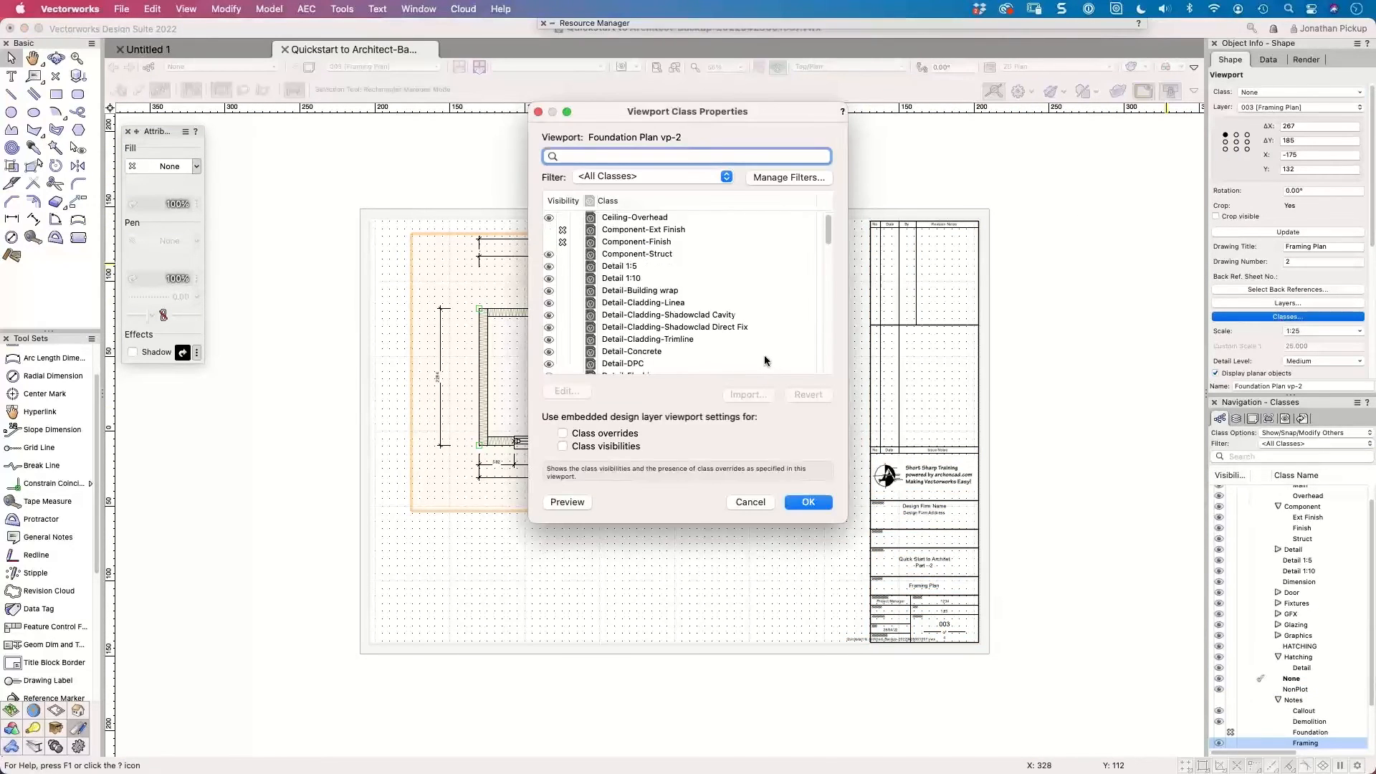
{"action": "scroll", "coordinate": [764, 357], "scroll_direction": "down", "scroll_amount": 3}
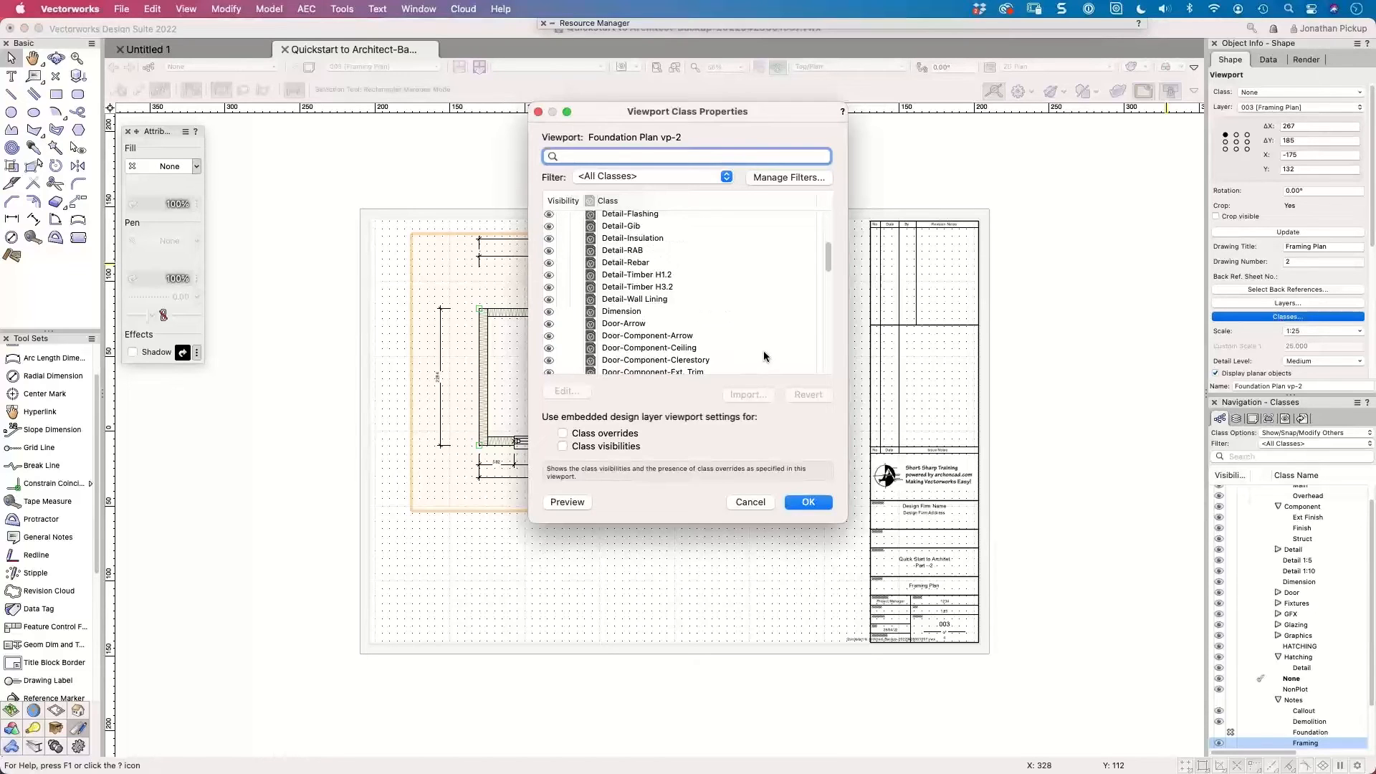
{"action": "type", "text": "note"}
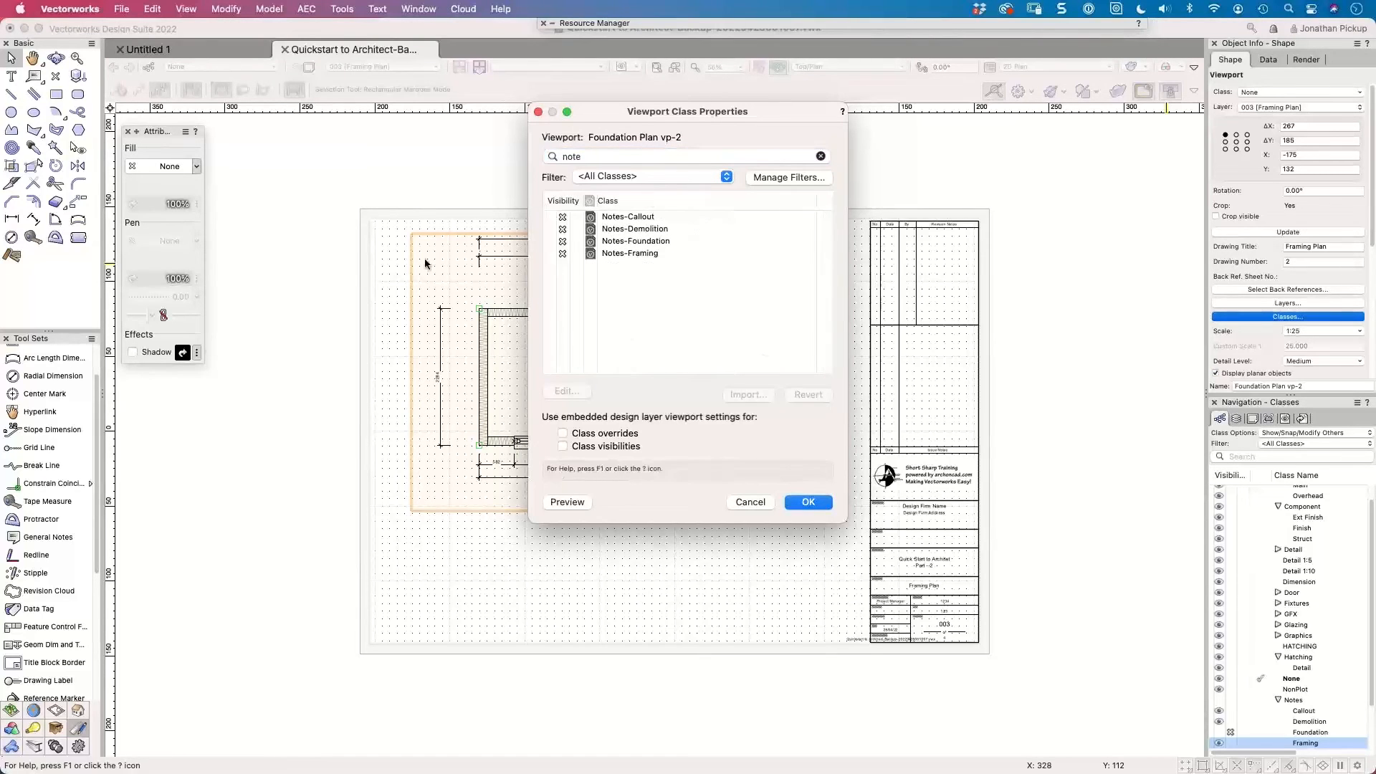
{"action": "left_click", "coordinate": [563, 253]}
{"action": "left_click", "coordinate": [806, 502]}
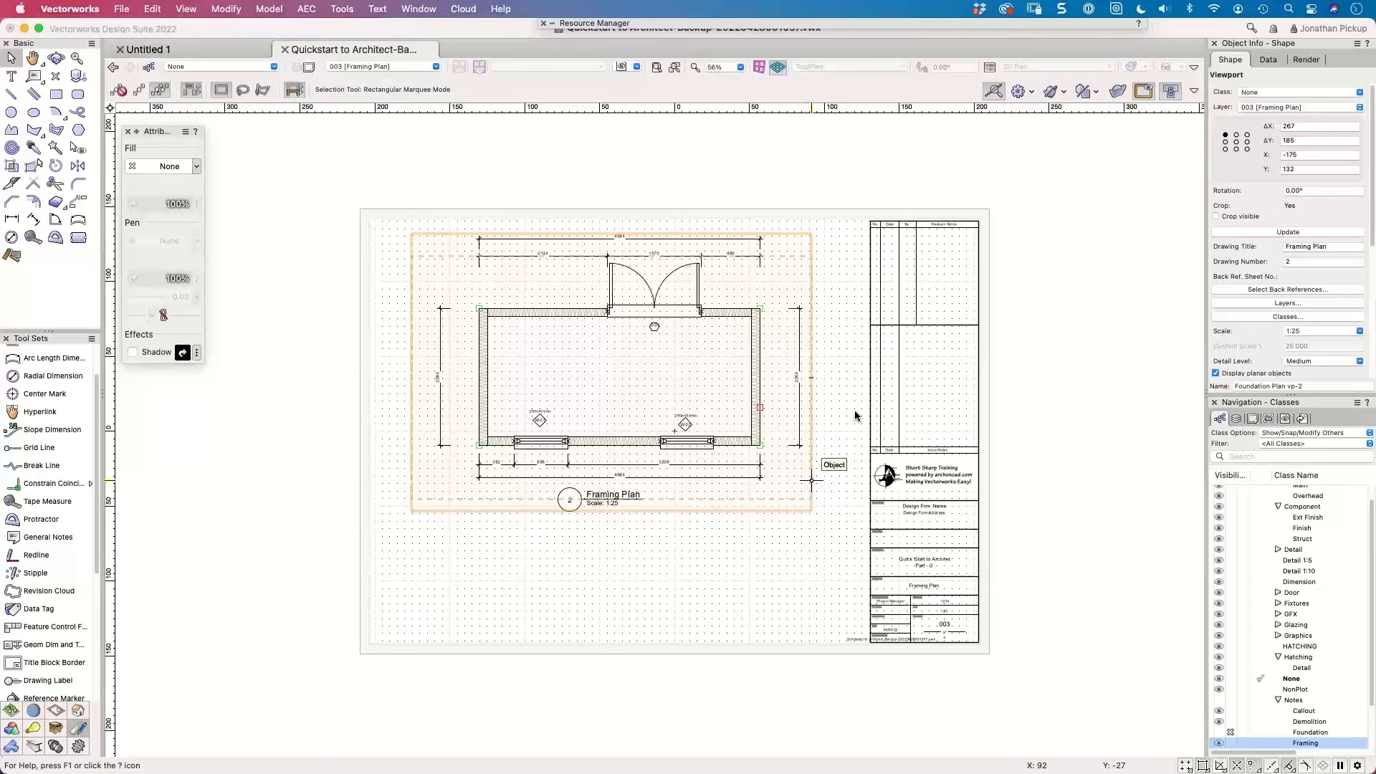
{"action": "left_click", "coordinate": [396, 189]}
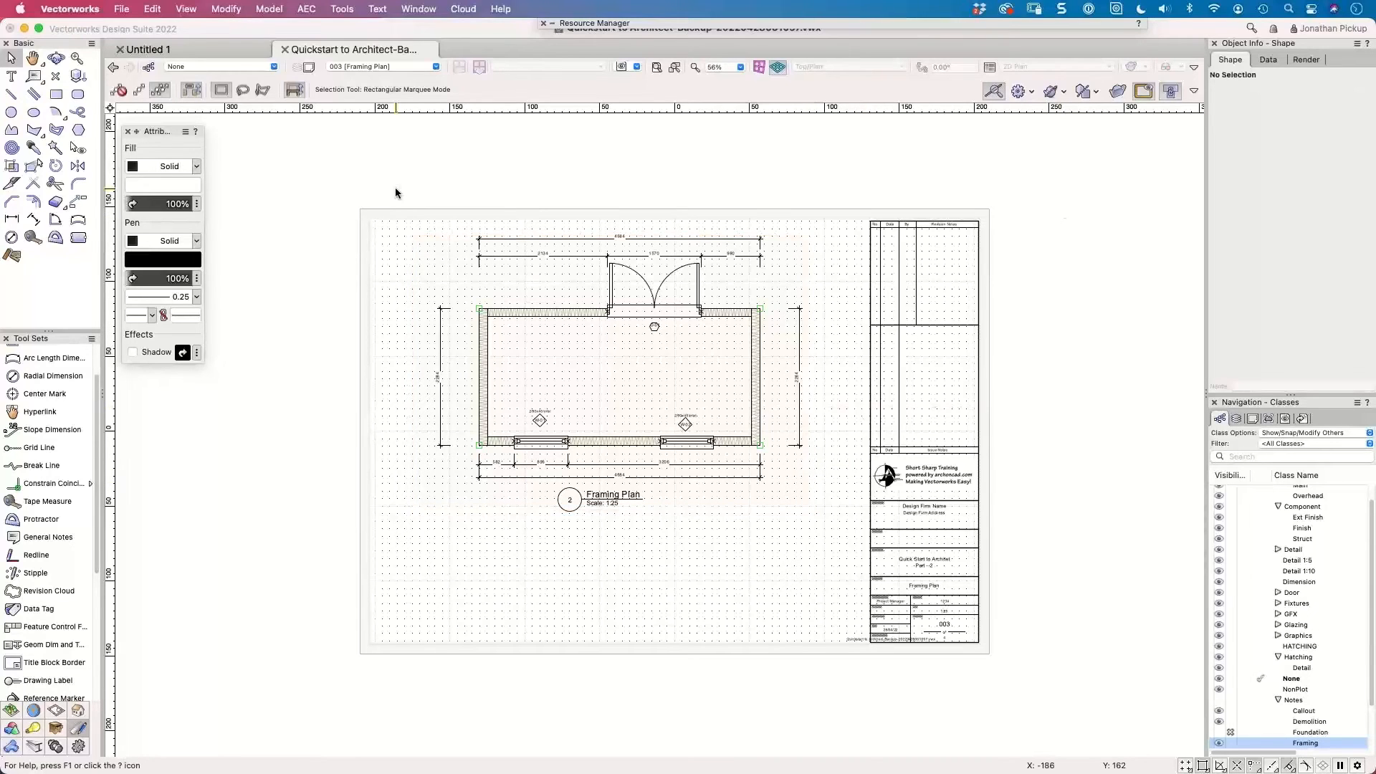
{"action": "scroll", "coordinate": [396, 192], "scroll_direction": "up", "scroll_amount": 2}
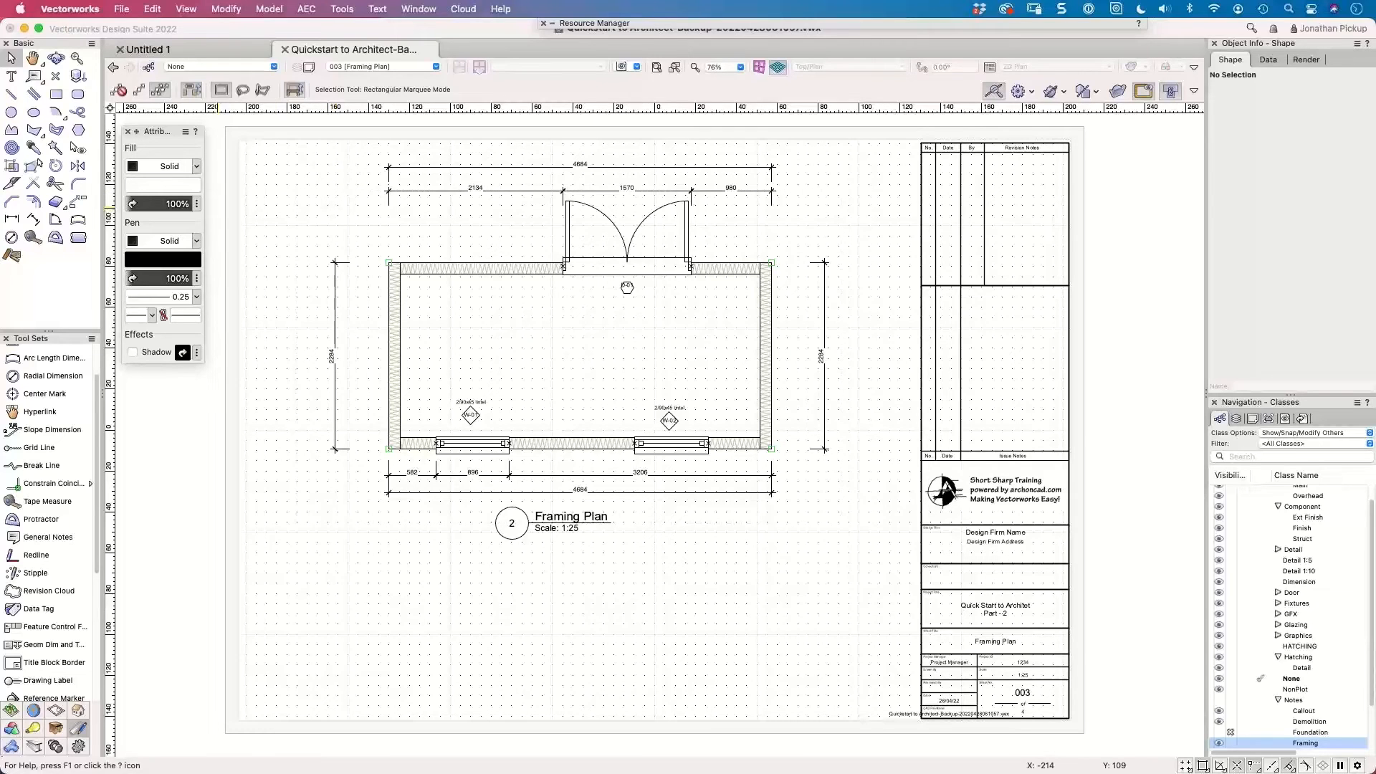
Look at the Foundation Plan sheet 002 and go to the Section sheet 005.
{"action": "key", "text": "super+Tab"}
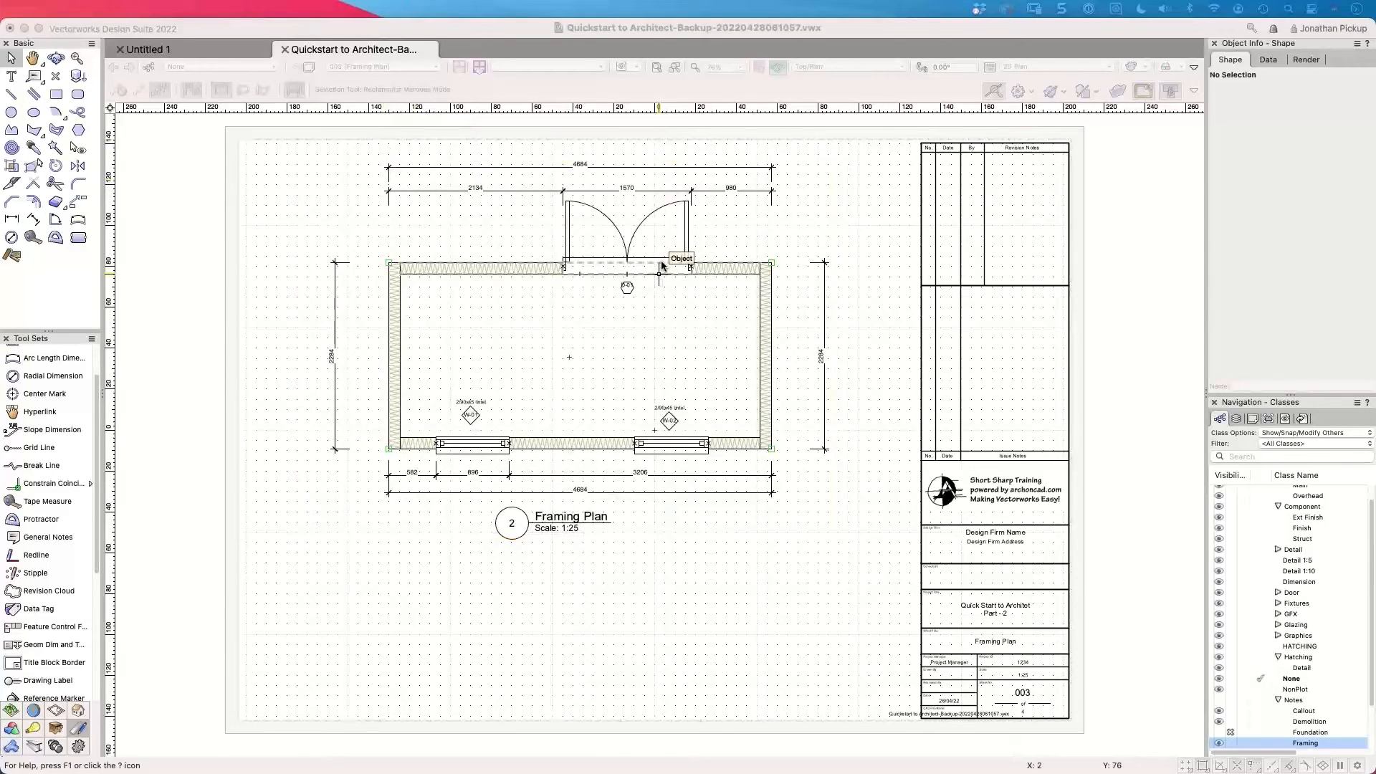
{"action": "left_click", "coordinate": [652, 282]}
{"action": "key", "text": "super+Up"}
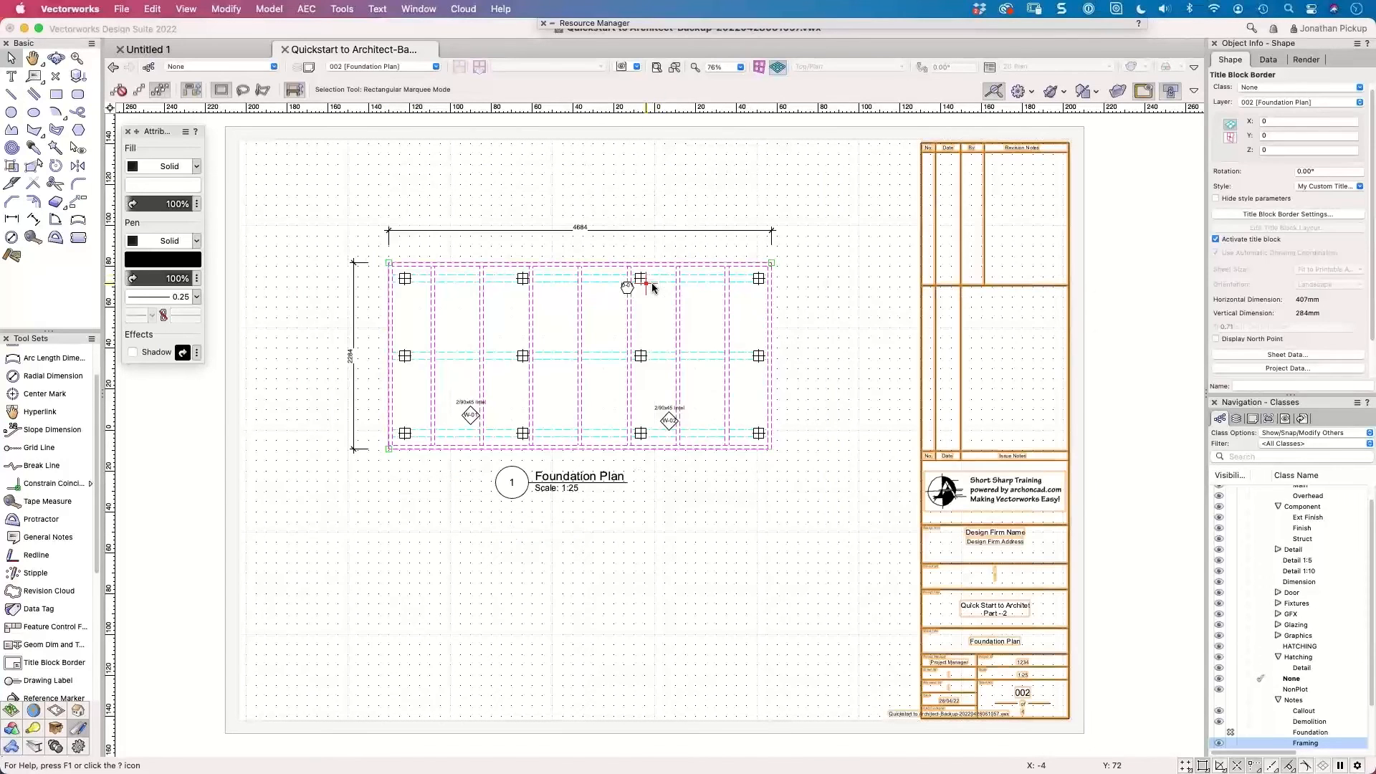
{"action": "key", "text": "super+Down"}
{"action": "key", "text": "super+Down"}
{"action": "key", "text": "super+Down"}
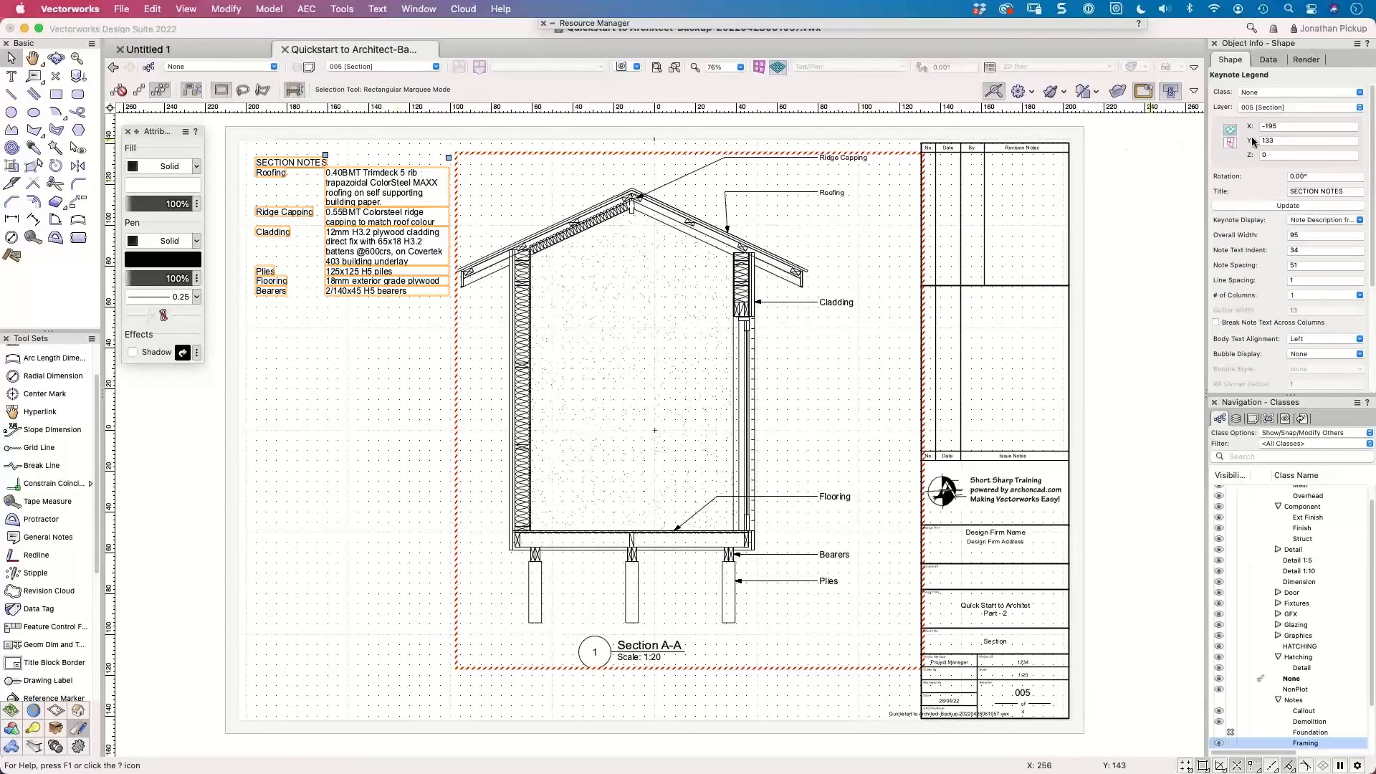
Try dotted numbers and dotted letters as the SECTION NOTES legend's keynote display and restore Note Description from Database.
{"action": "left_click", "coordinate": [1310, 220]}
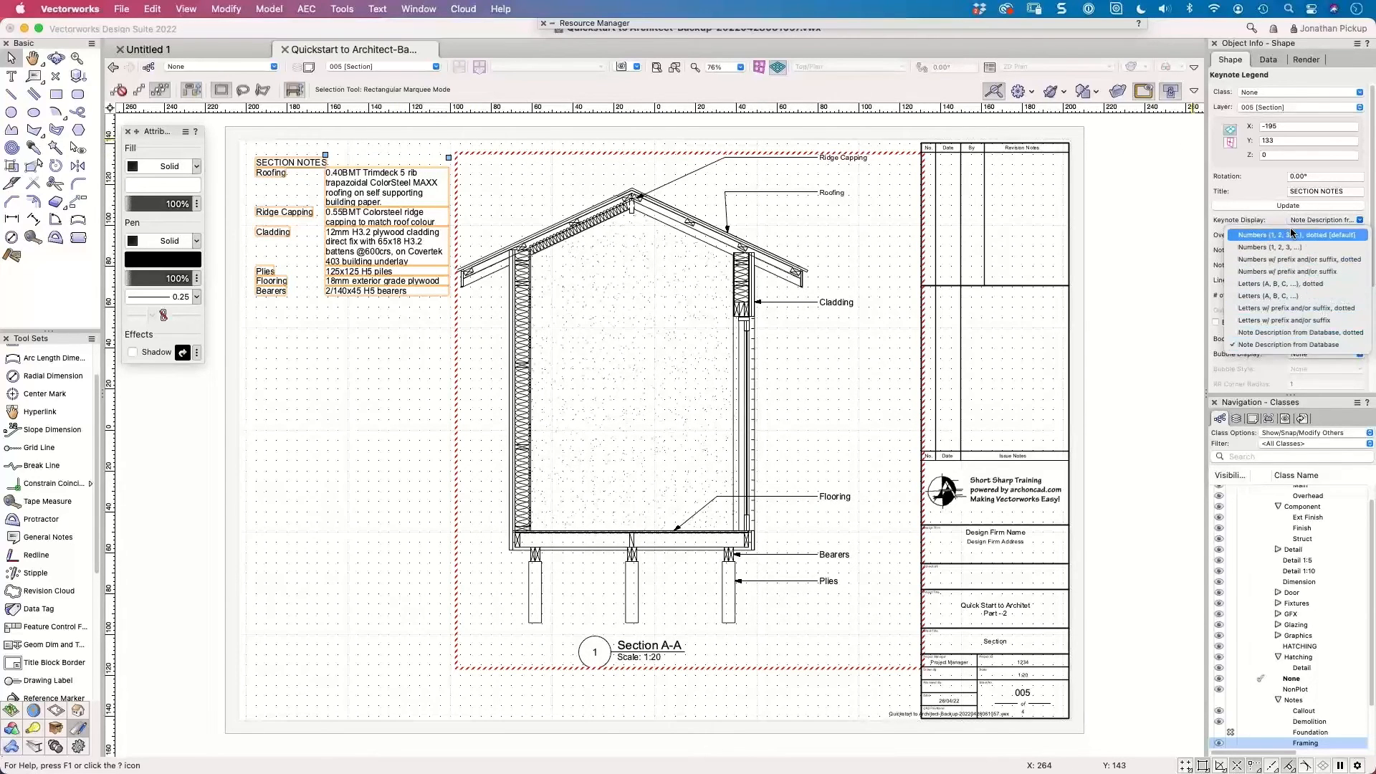
{"action": "left_click", "coordinate": [1292, 235]}
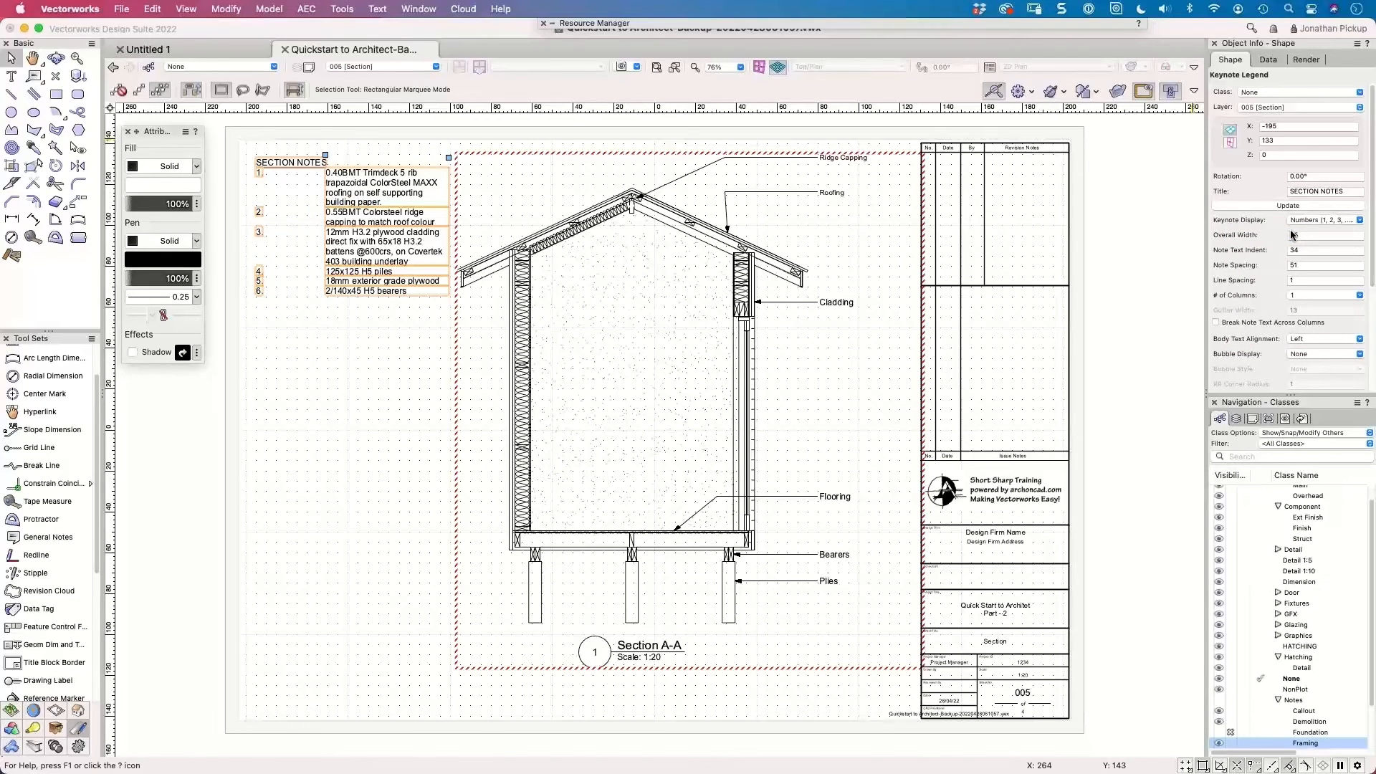
{"action": "left_click", "coordinate": [1306, 221]}
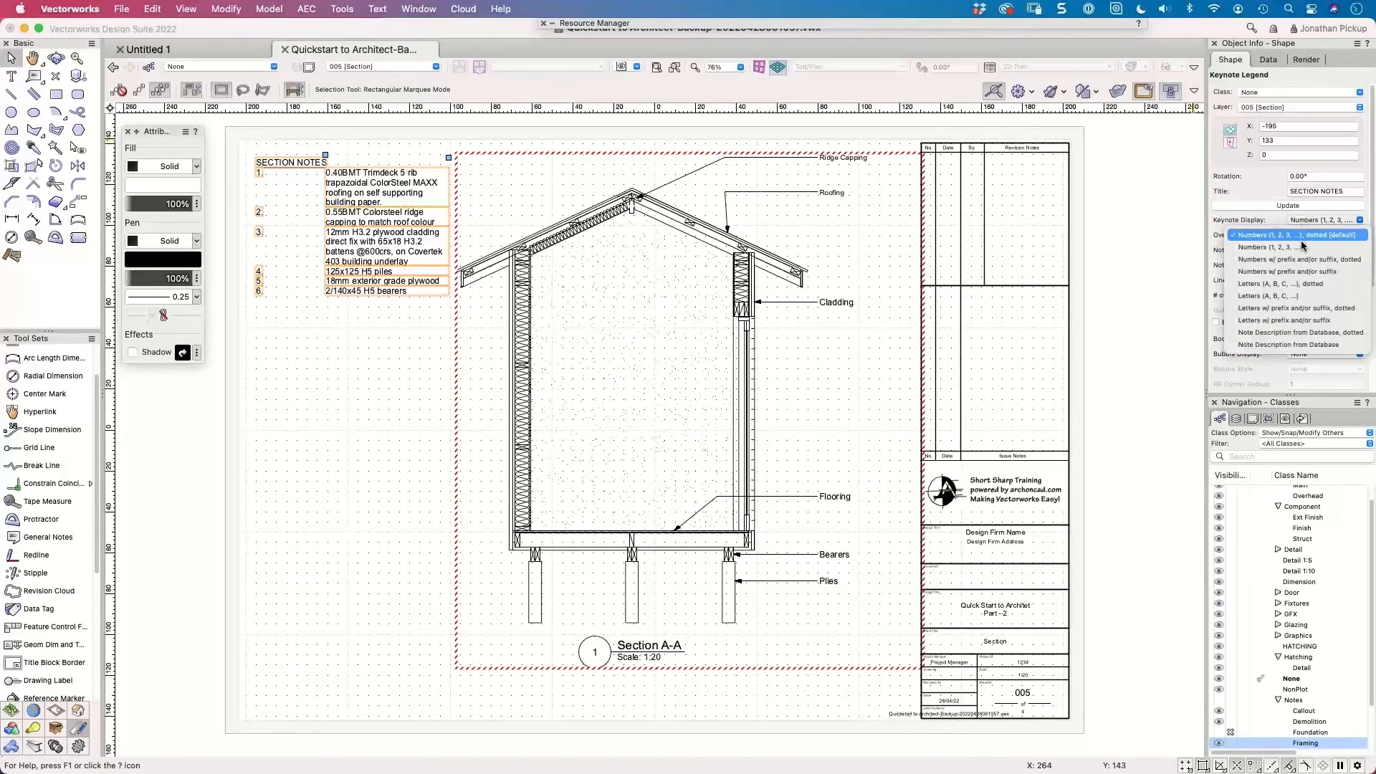
{"action": "left_click", "coordinate": [1296, 285]}
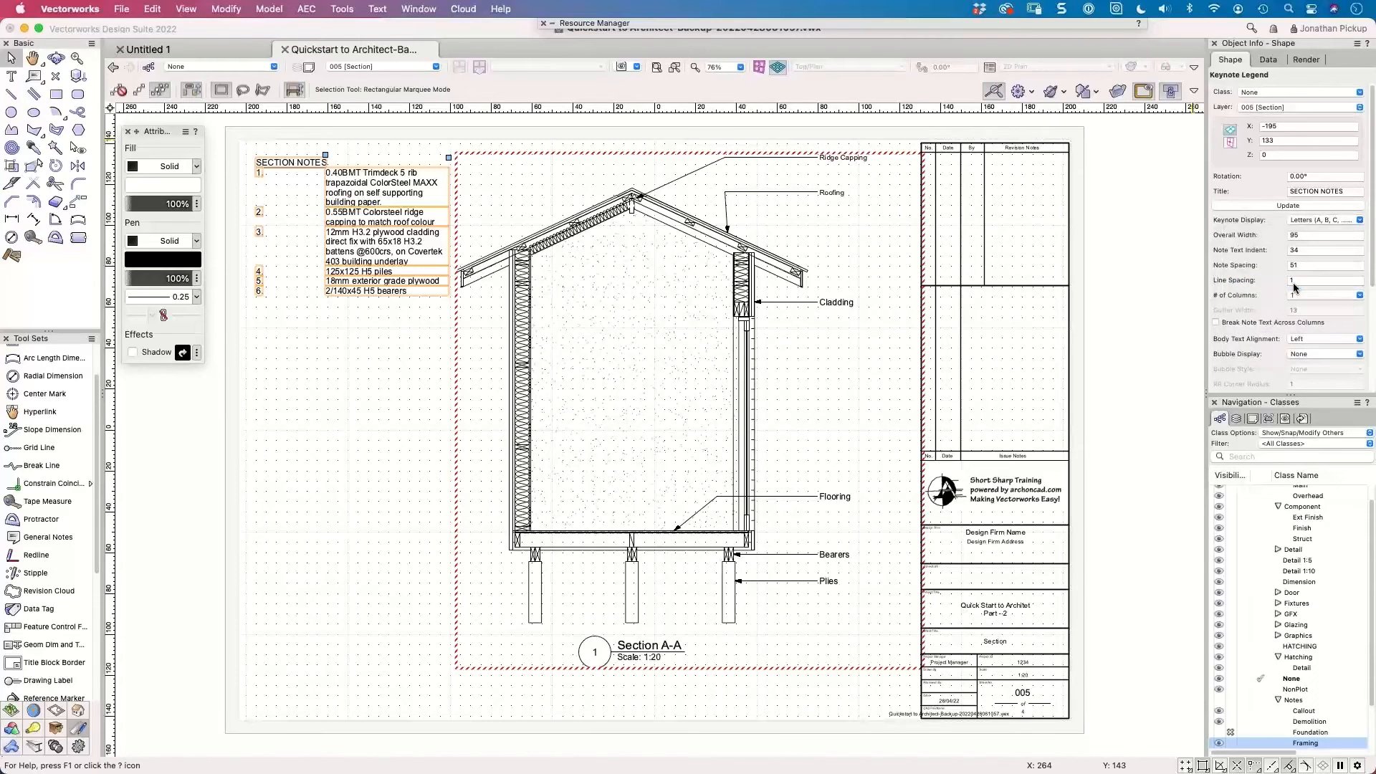
{"action": "left_click", "coordinate": [1308, 220]}
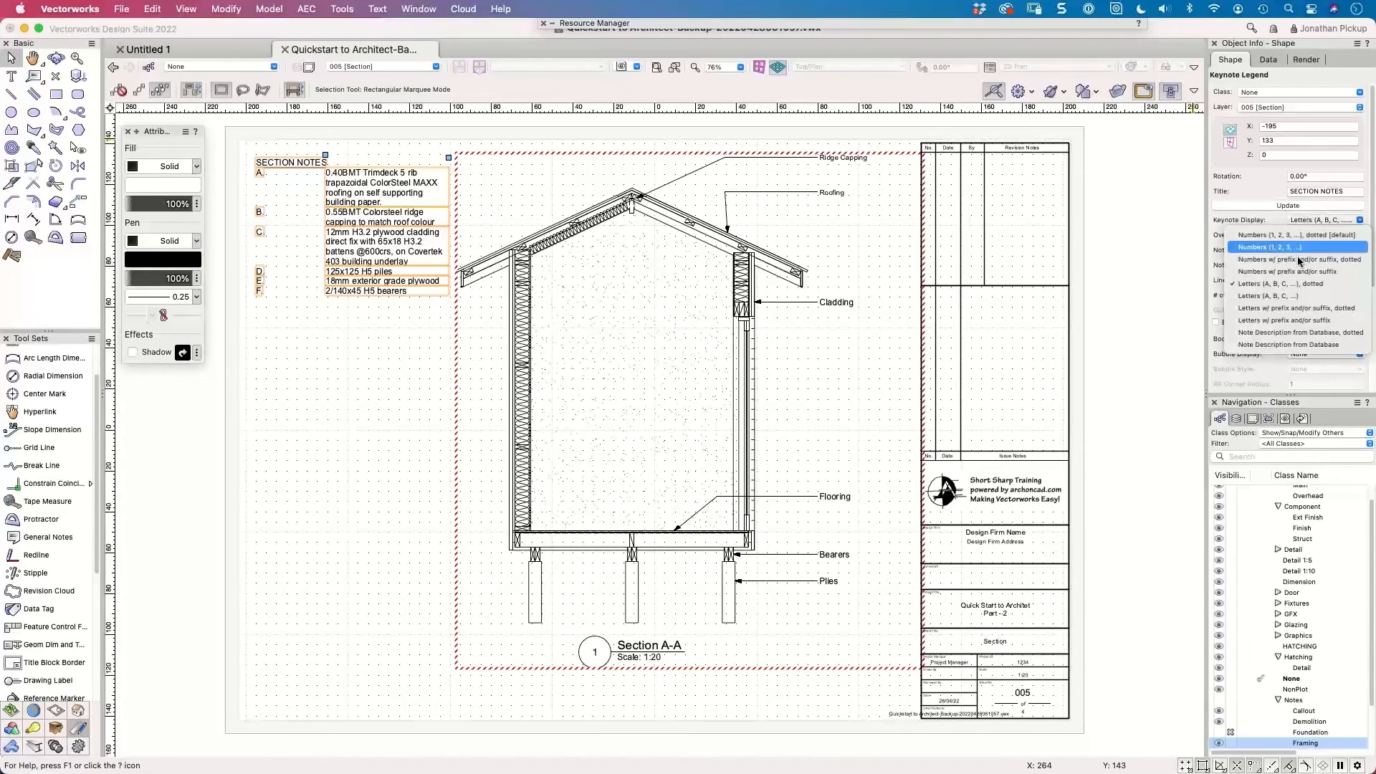
{"action": "left_click", "coordinate": [1274, 342]}
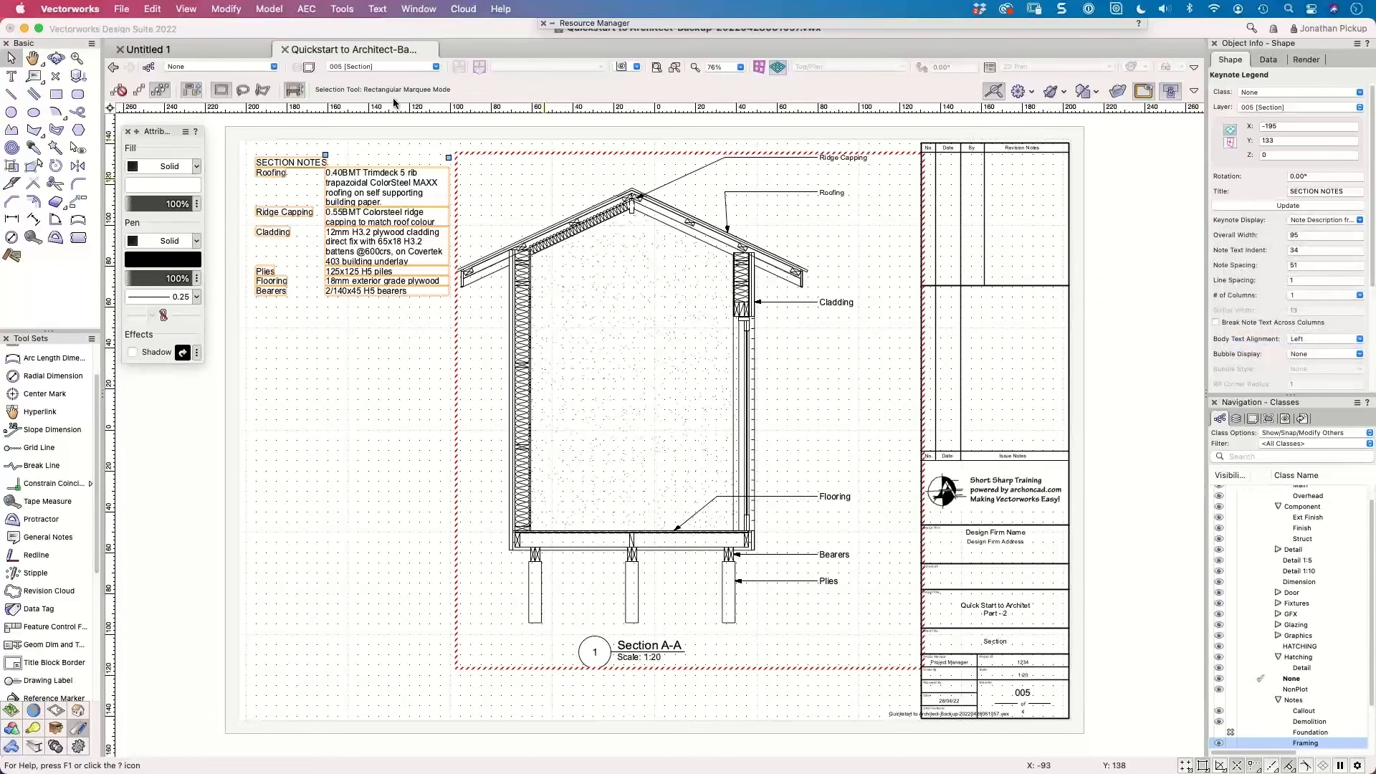
{"action": "left_click", "coordinate": [367, 138]}
{"action": "left_click", "coordinate": [376, 10]}
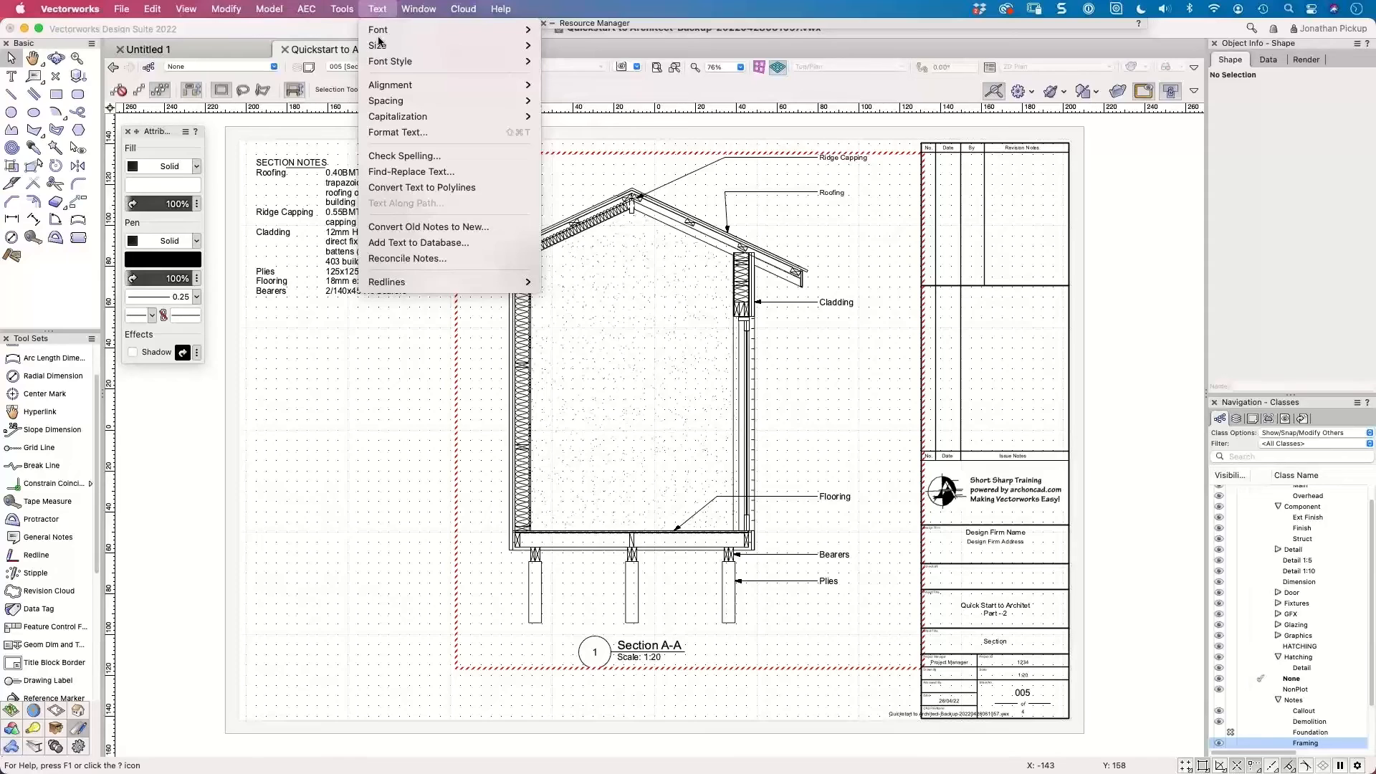
{"action": "left_click", "coordinate": [422, 243]}
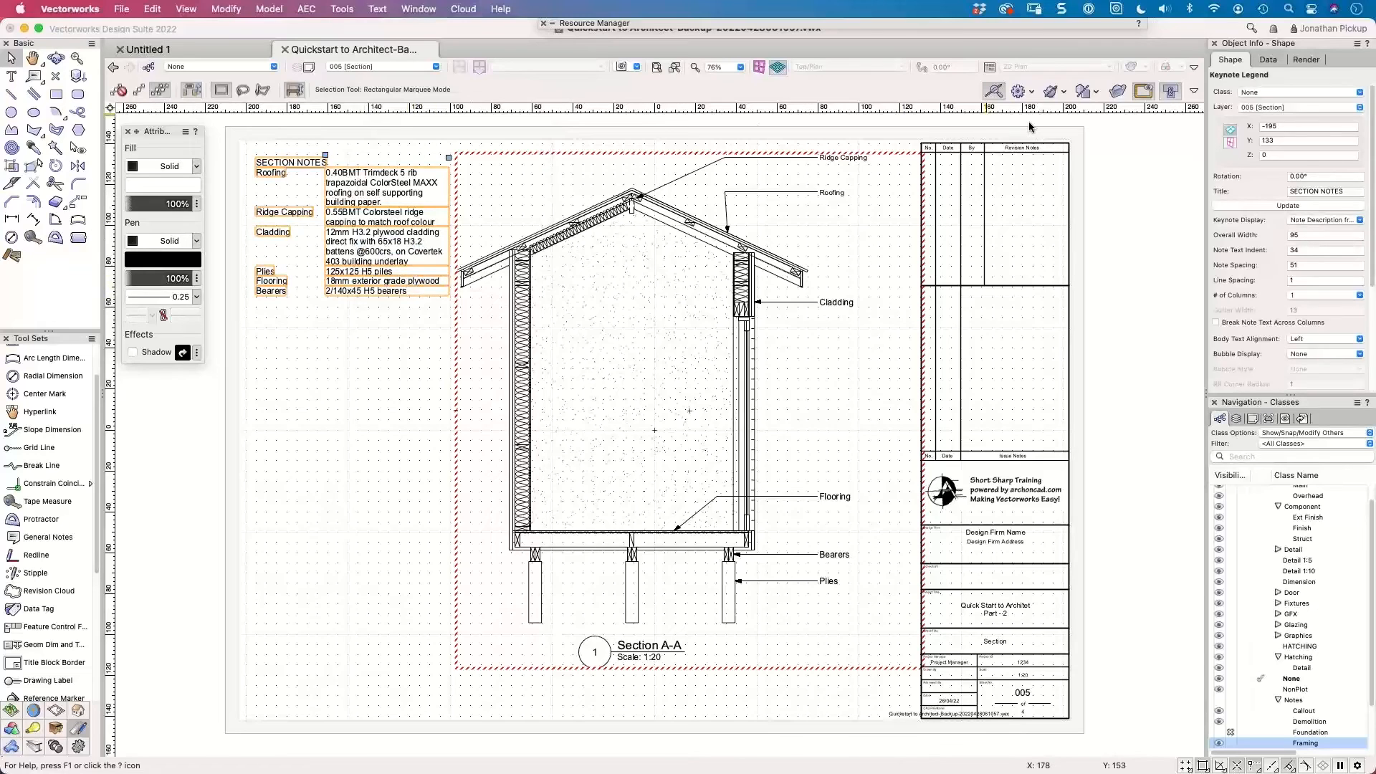
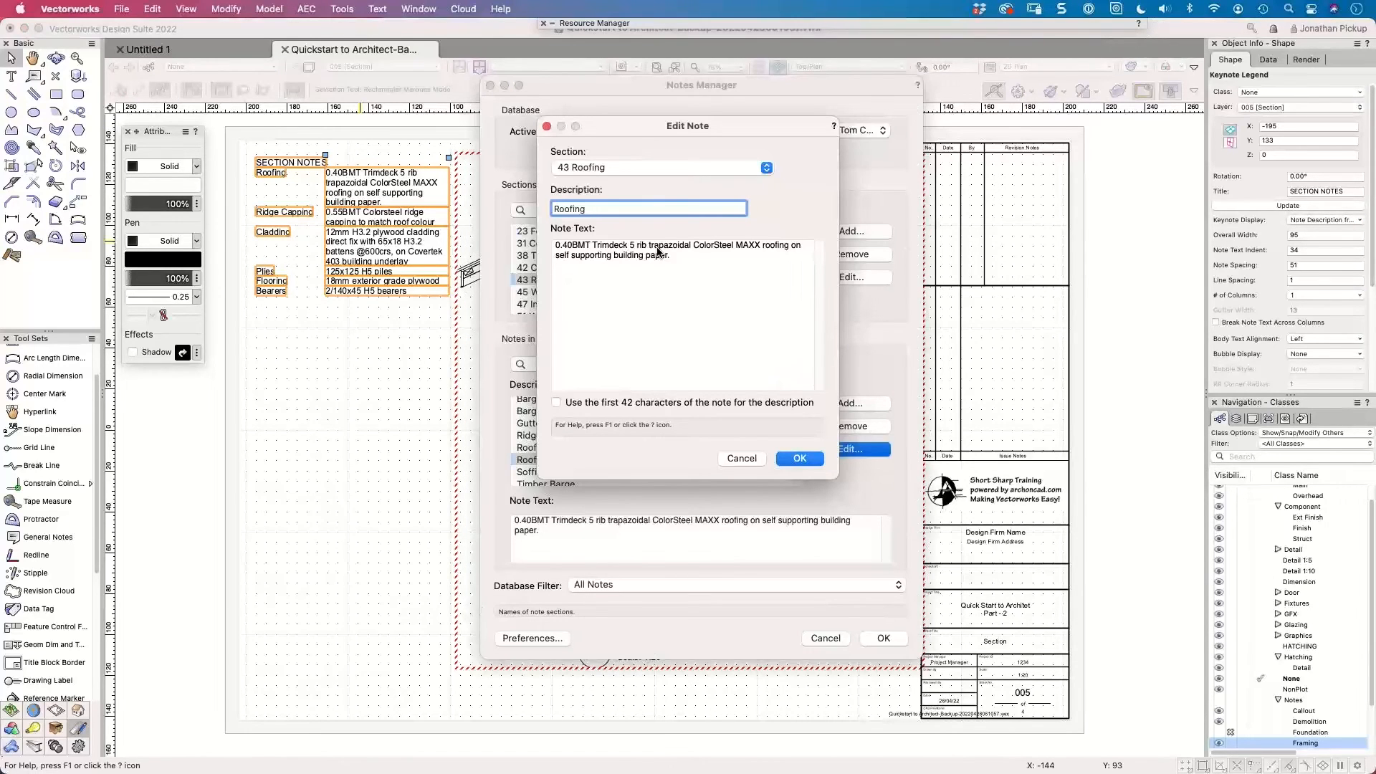
Examine the Roofing note's description and text, and read through the other notes in the 43 Roofing database section.
{"action": "left_click_drag", "start_coordinate": [620, 203], "coordinate": [536, 207]}
{"action": "left_click", "coordinate": [793, 459]}
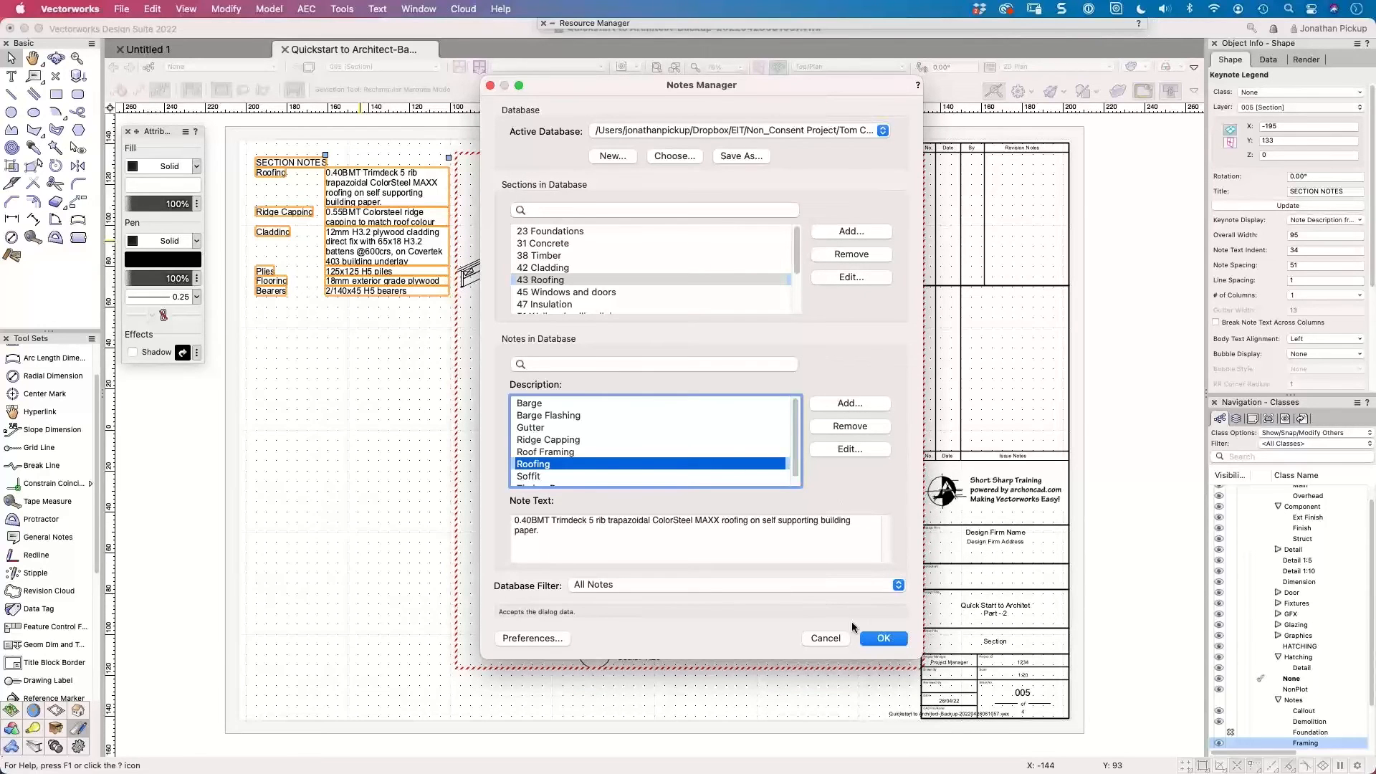
{"action": "scroll", "coordinate": [577, 441], "scroll_direction": "up", "scroll_amount": 1}
{"action": "left_click", "coordinate": [542, 403]}
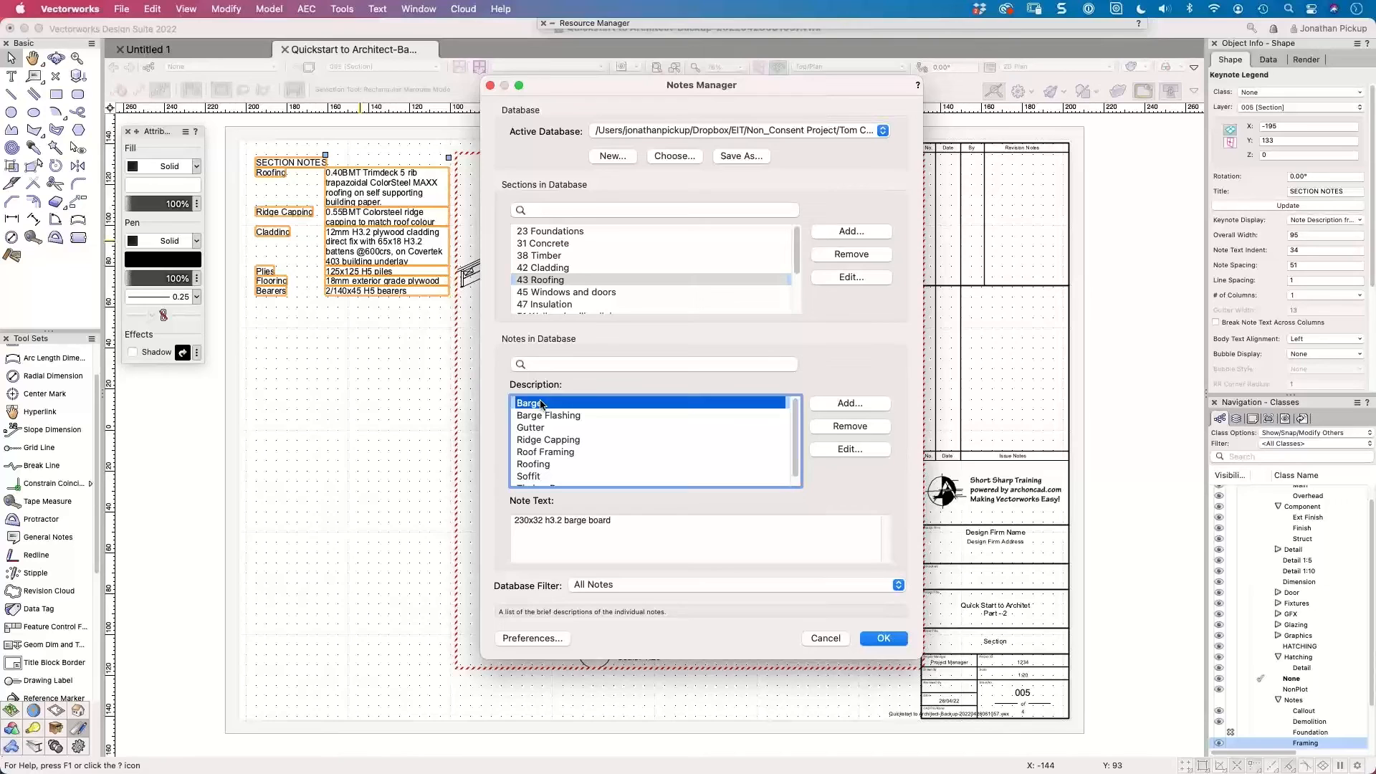
{"action": "key", "text": "Down"}
{"action": "key", "text": "Down"}
{"action": "key", "text": "Down"}
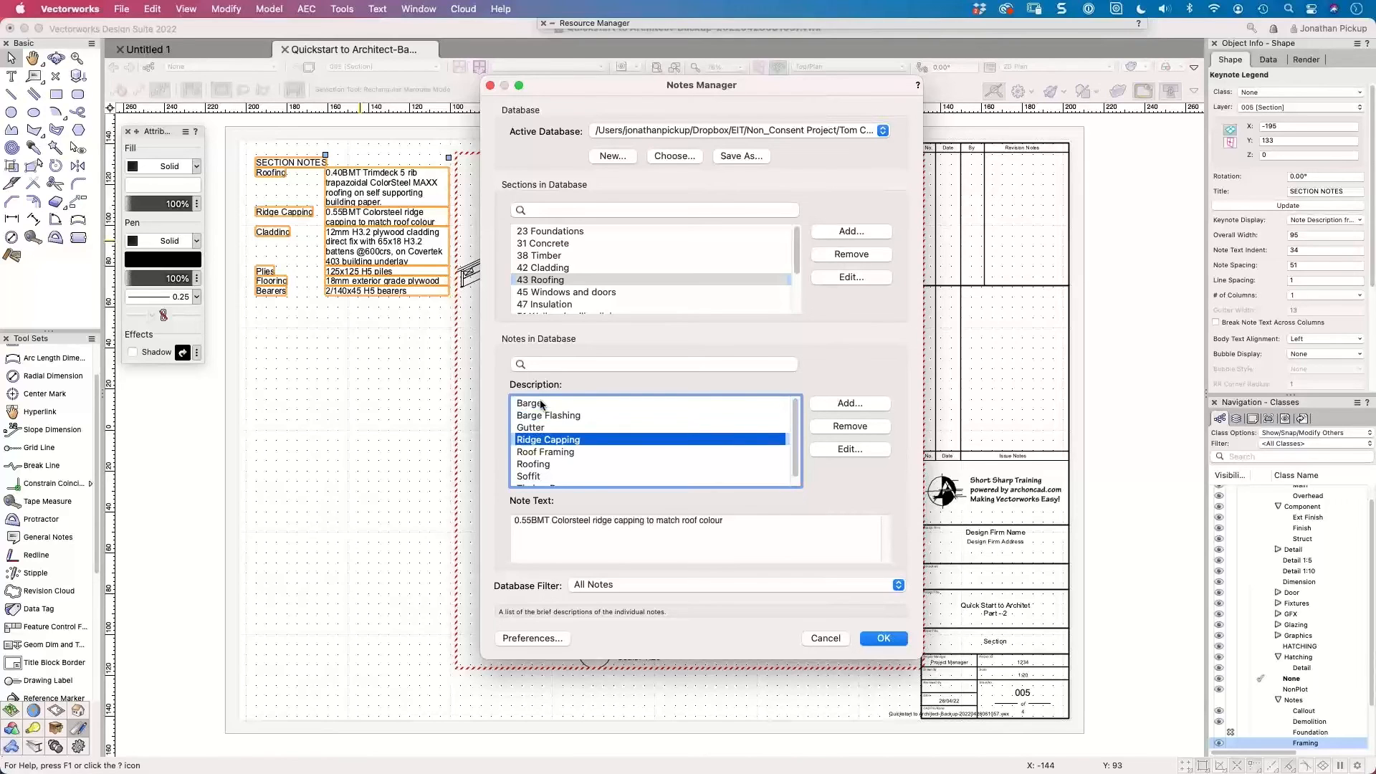
{"action": "key", "text": "Up"}
{"action": "key", "text": "Up"}
{"action": "key", "text": "Down"}
{"action": "key", "text": "Down"}
{"action": "key", "text": "Down"}
{"action": "key", "text": "Down"}
{"action": "key", "text": "Down"}
{"action": "key", "text": "Down"}
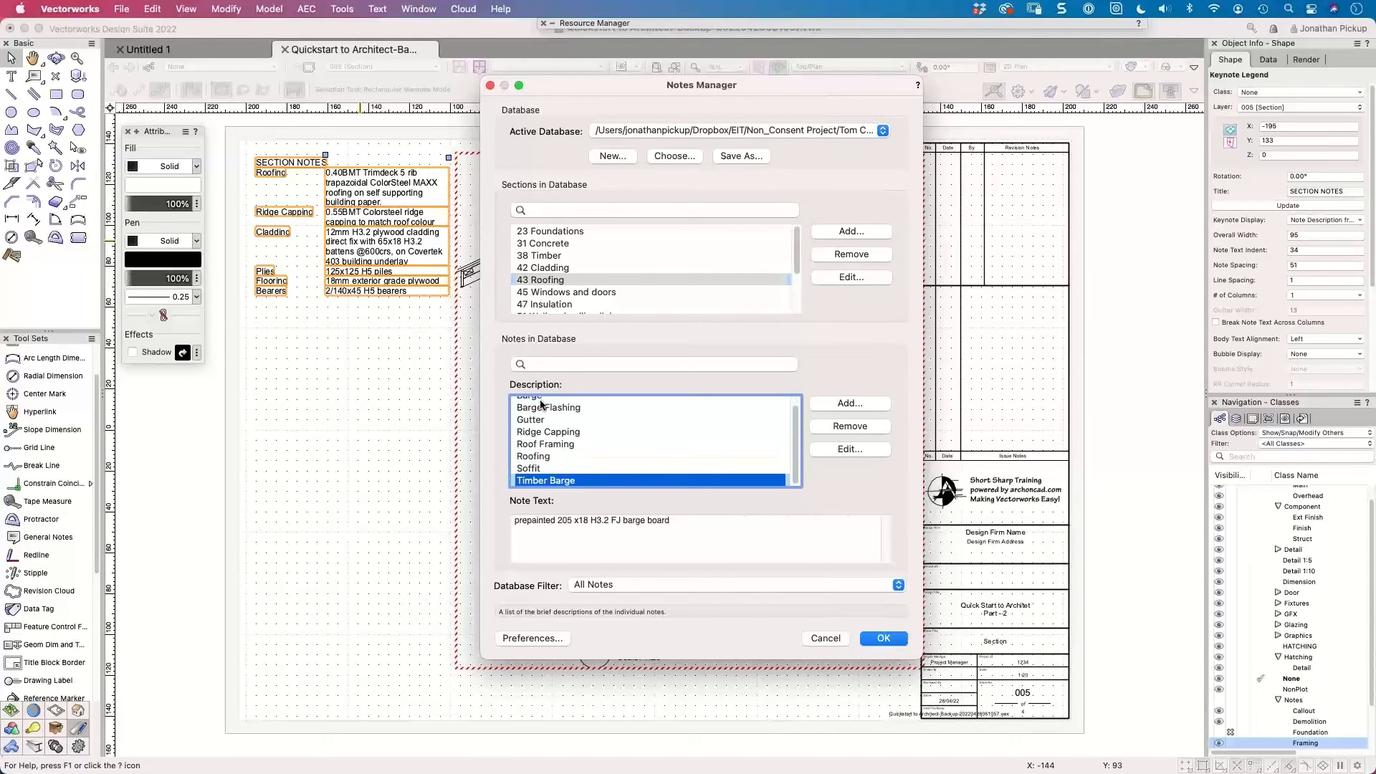
Look through the notes in the 42 Cladding and 38 Timber sections of the database.
{"action": "left_click", "coordinate": [548, 270]}
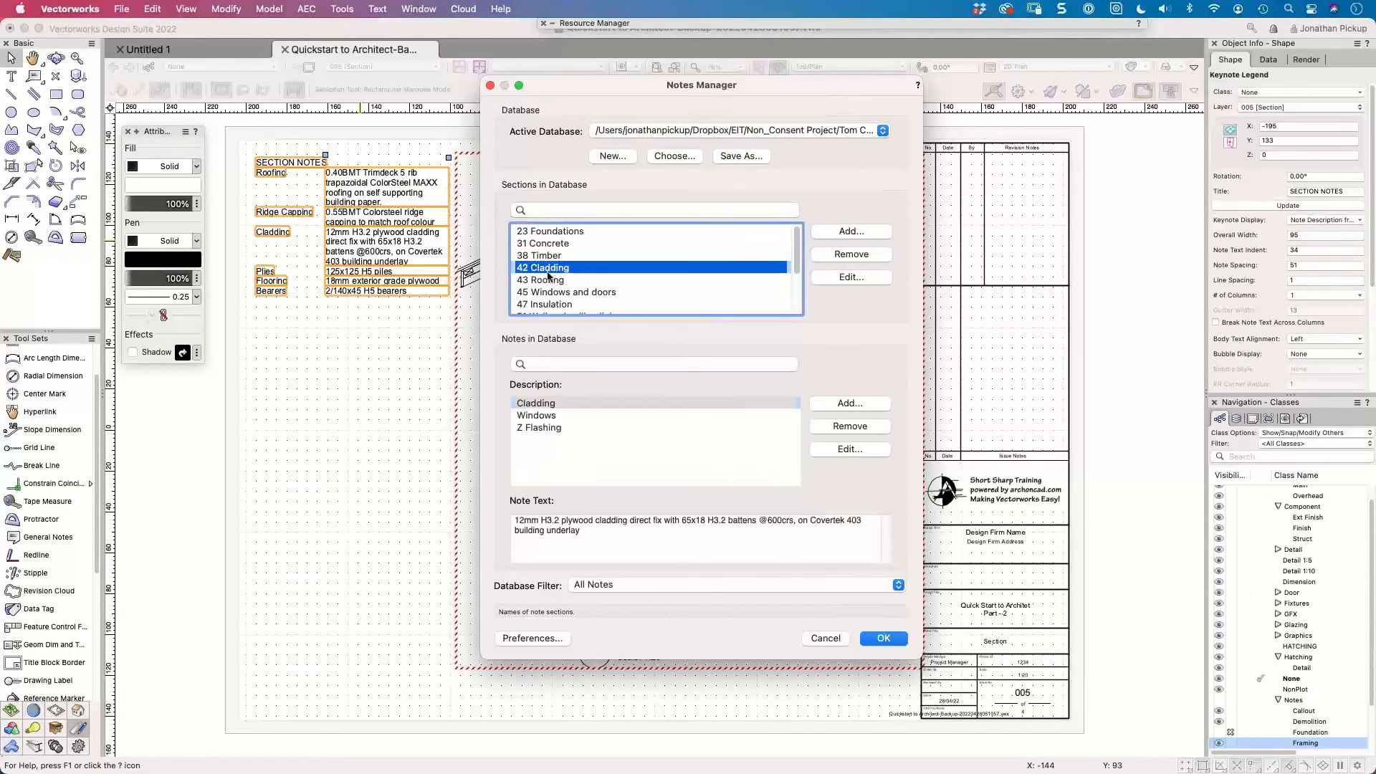
{"action": "left_click", "coordinate": [546, 258]}
{"action": "scroll", "coordinate": [554, 445], "scroll_direction": "down", "scroll_amount": 1}
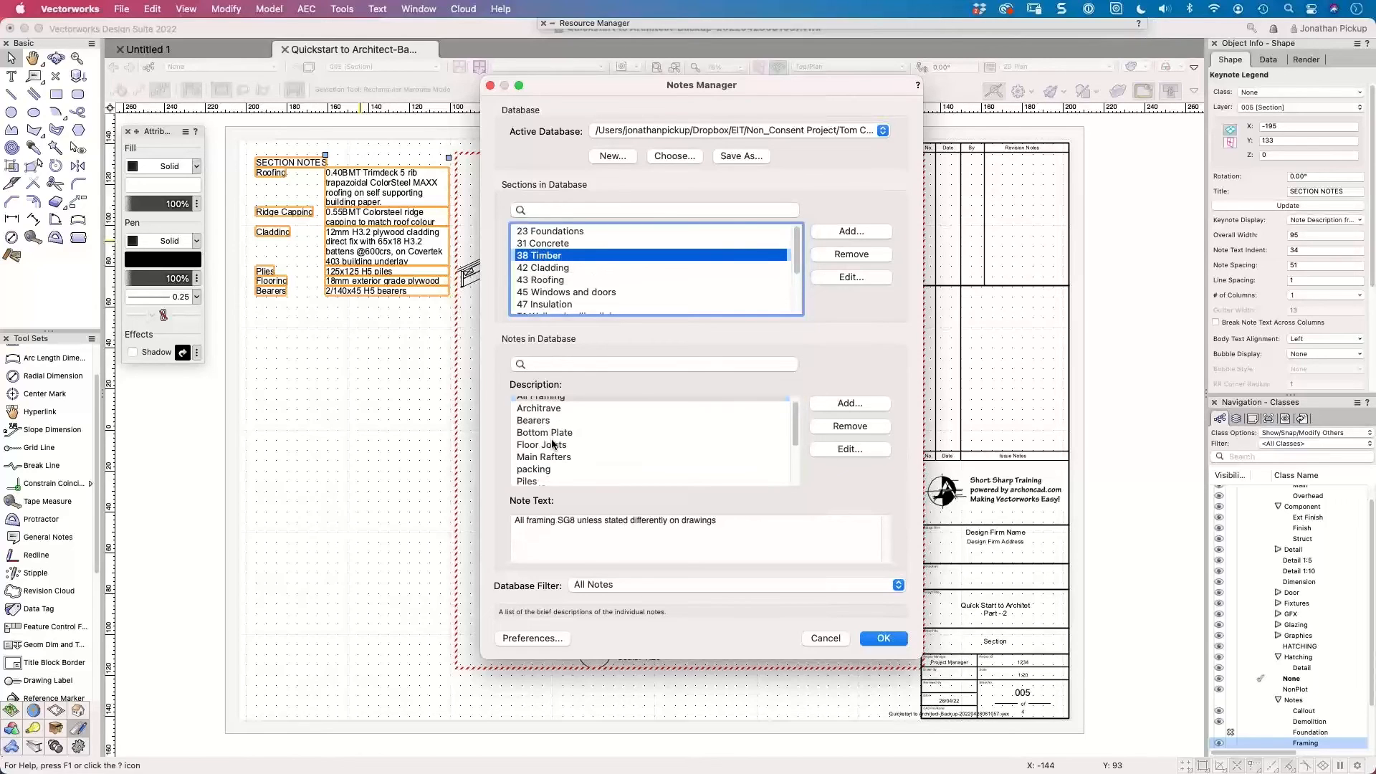
{"action": "scroll", "coordinate": [552, 443], "scroll_direction": "down", "scroll_amount": 3}
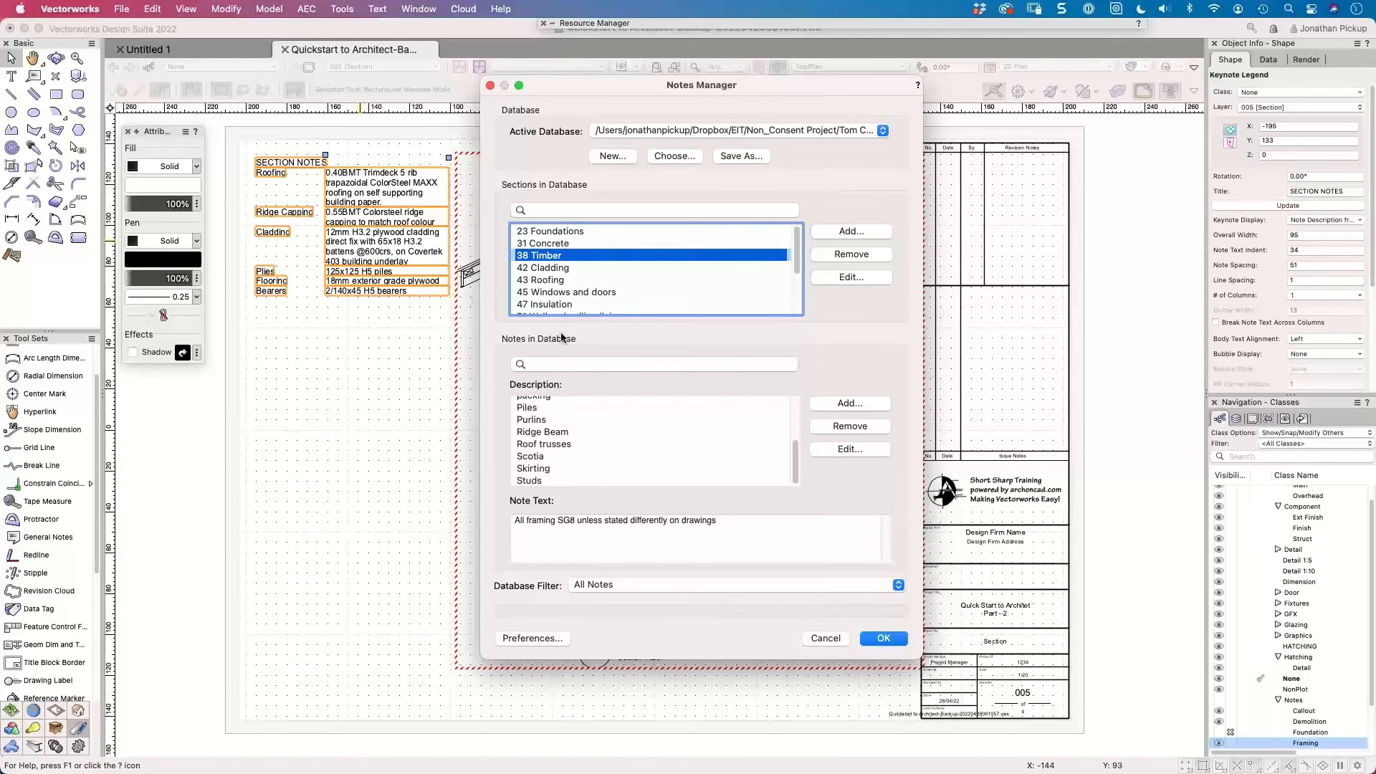
Browse the notes in the 31 Concrete section, reading the D12, Footings and INTEGRA flooring system texts.
{"action": "left_click", "coordinate": [542, 244]}
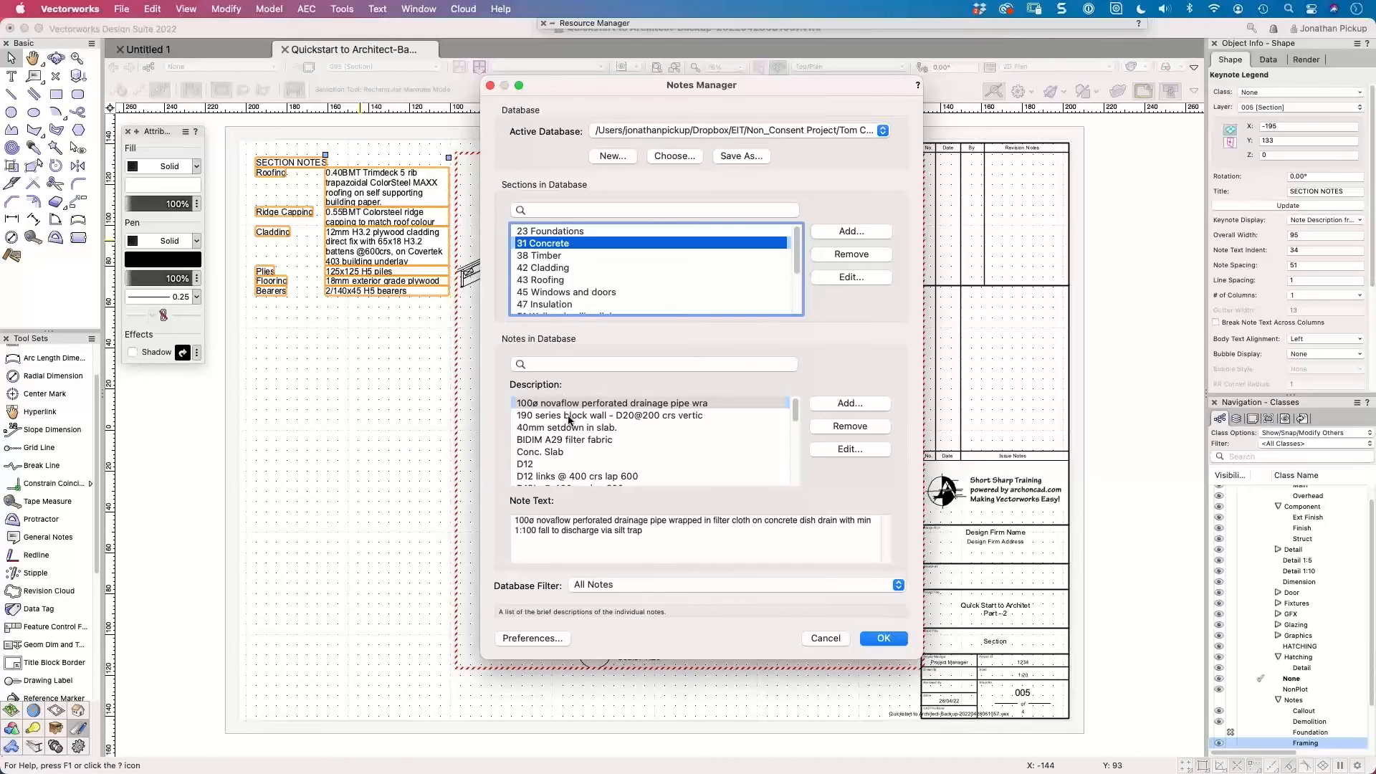
{"action": "scroll", "coordinate": [574, 434], "scroll_direction": "down", "scroll_amount": 3}
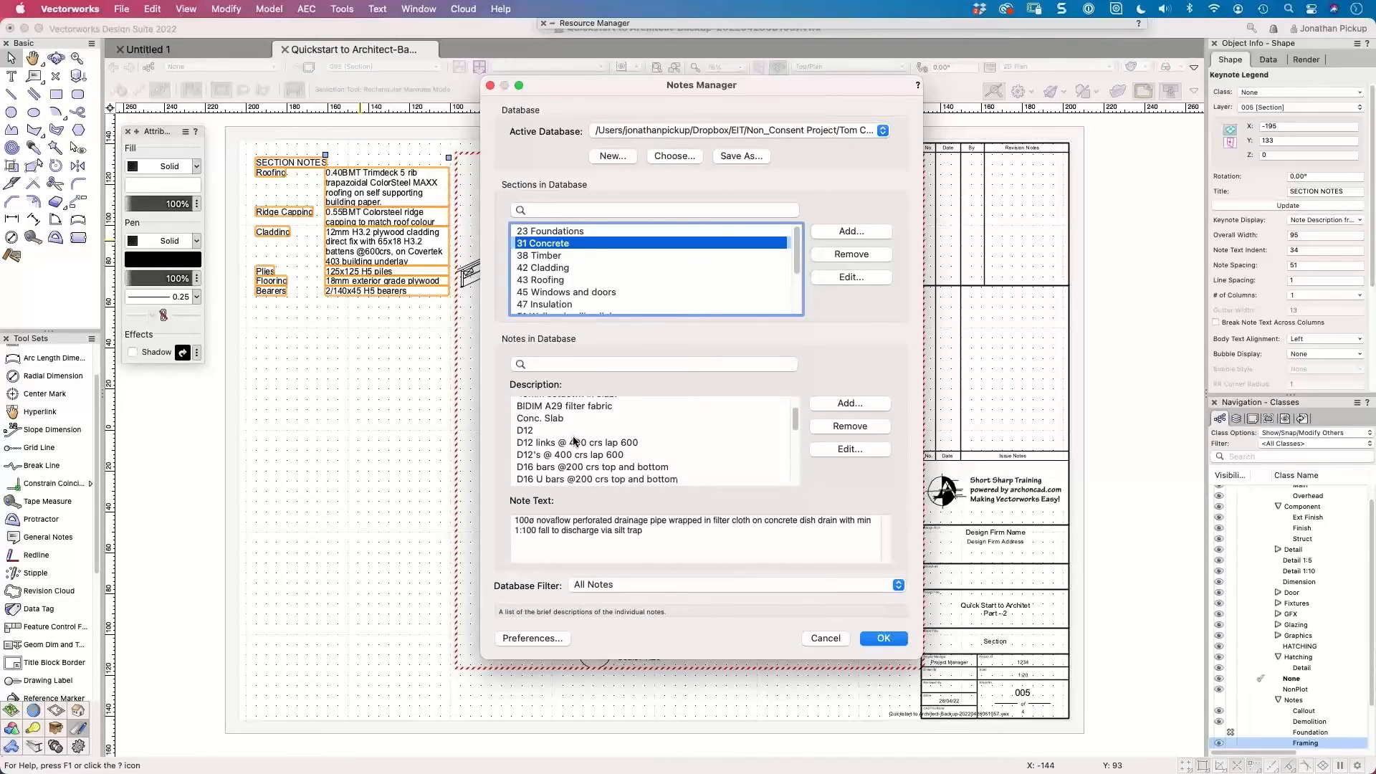
{"action": "scroll", "coordinate": [574, 441], "scroll_direction": "down", "scroll_amount": 6}
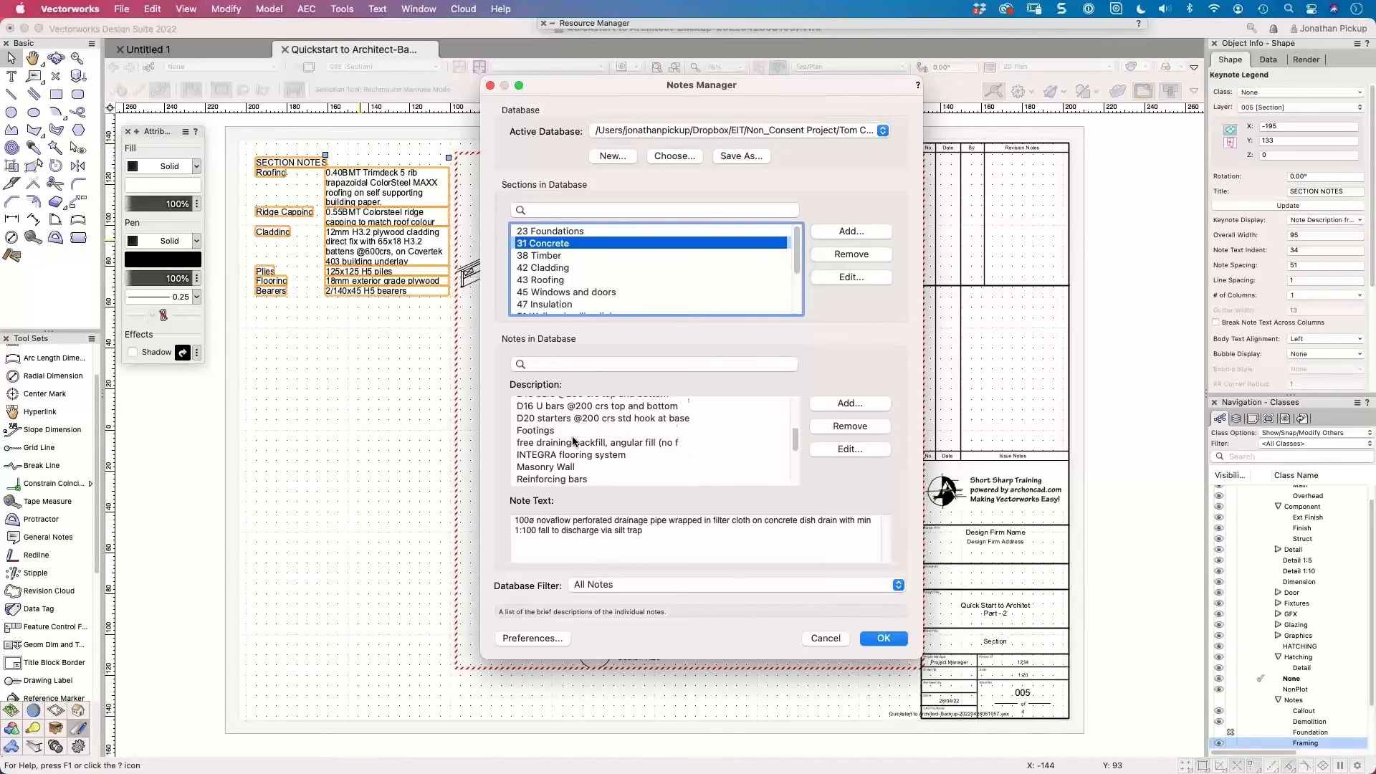
{"action": "scroll", "coordinate": [575, 441], "scroll_direction": "up", "scroll_amount": 10}
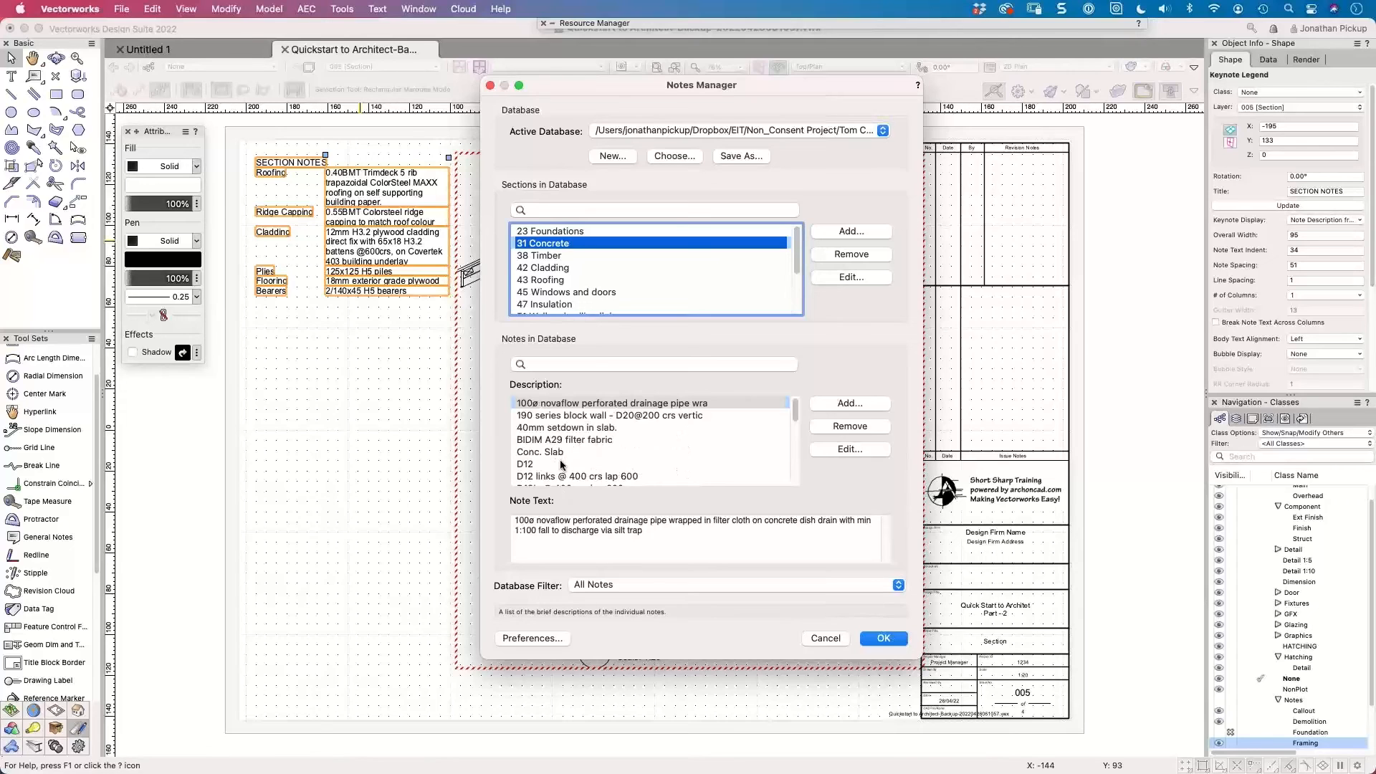
{"action": "left_click", "coordinate": [562, 465]}
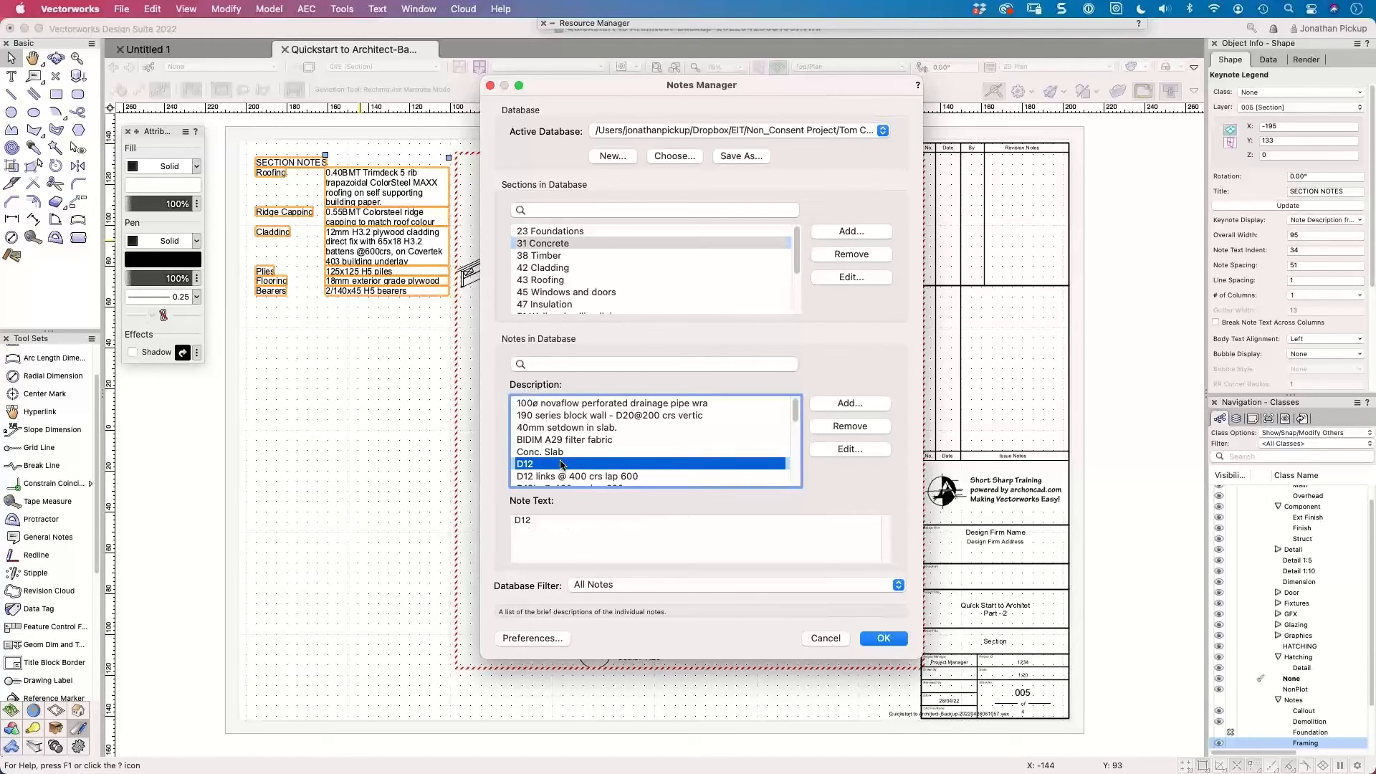
{"action": "scroll", "coordinate": [573, 459], "scroll_direction": "down", "scroll_amount": 2}
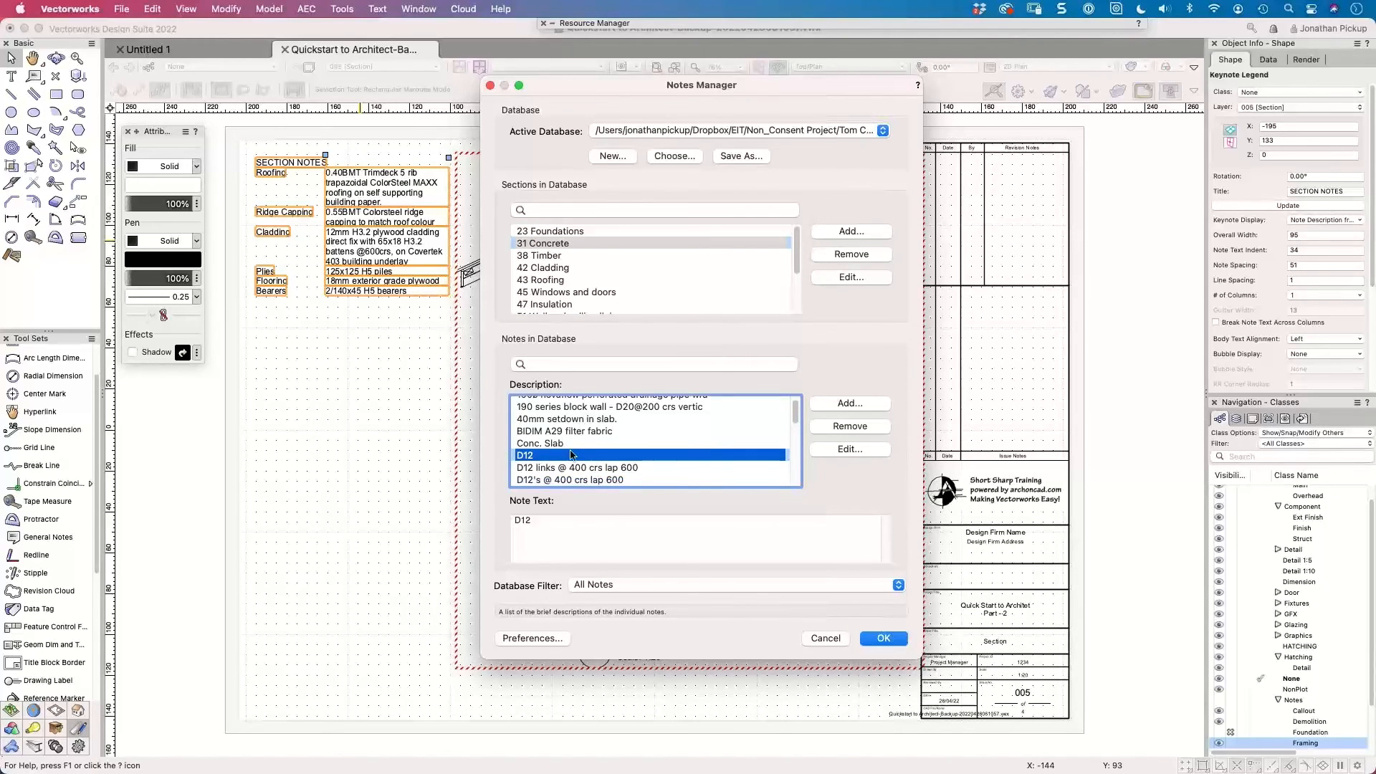
{"action": "scroll", "coordinate": [594, 454], "scroll_direction": "down", "scroll_amount": 2}
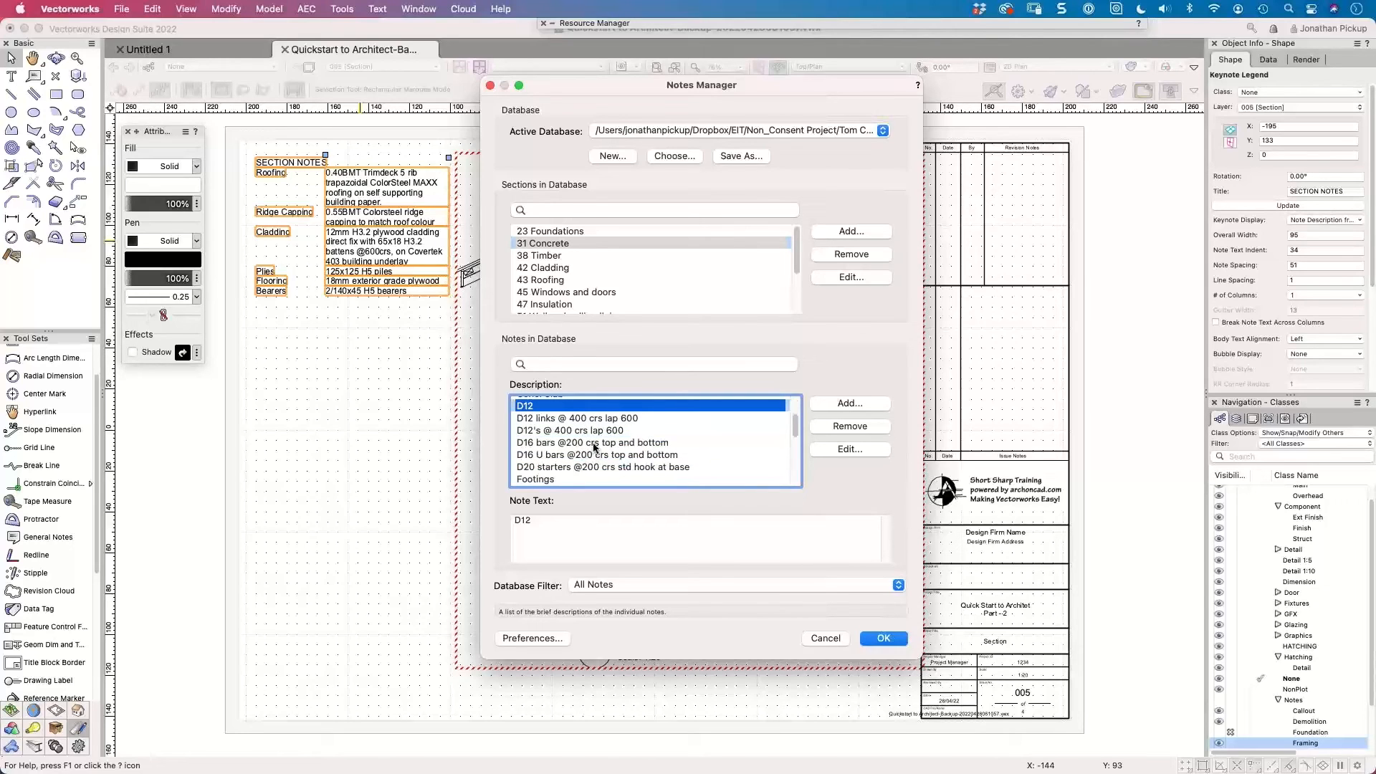
{"action": "scroll", "coordinate": [545, 445], "scroll_direction": "down", "scroll_amount": 3}
{"action": "left_click", "coordinate": [541, 420]}
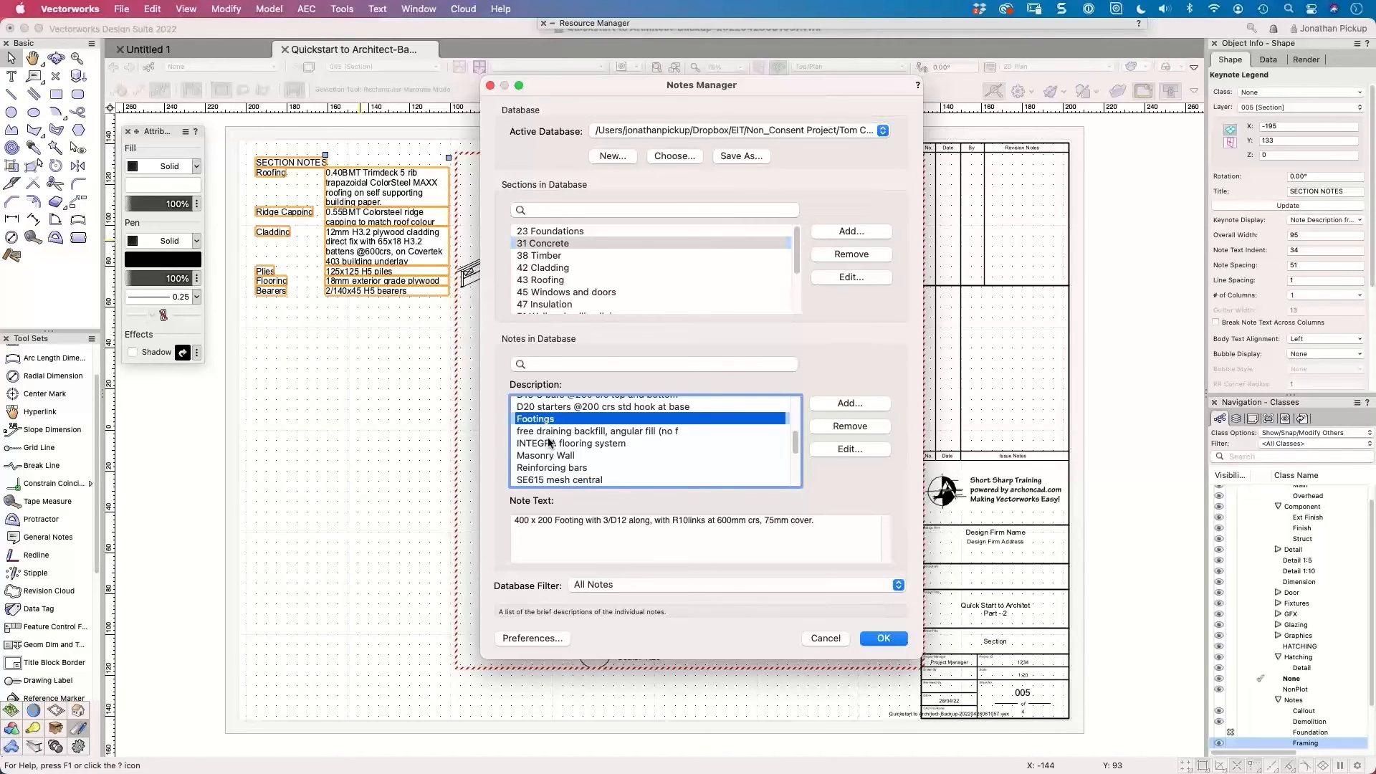
{"action": "left_click", "coordinate": [550, 443]}
{"action": "scroll", "coordinate": [551, 442], "scroll_direction": "down", "scroll_amount": 5}
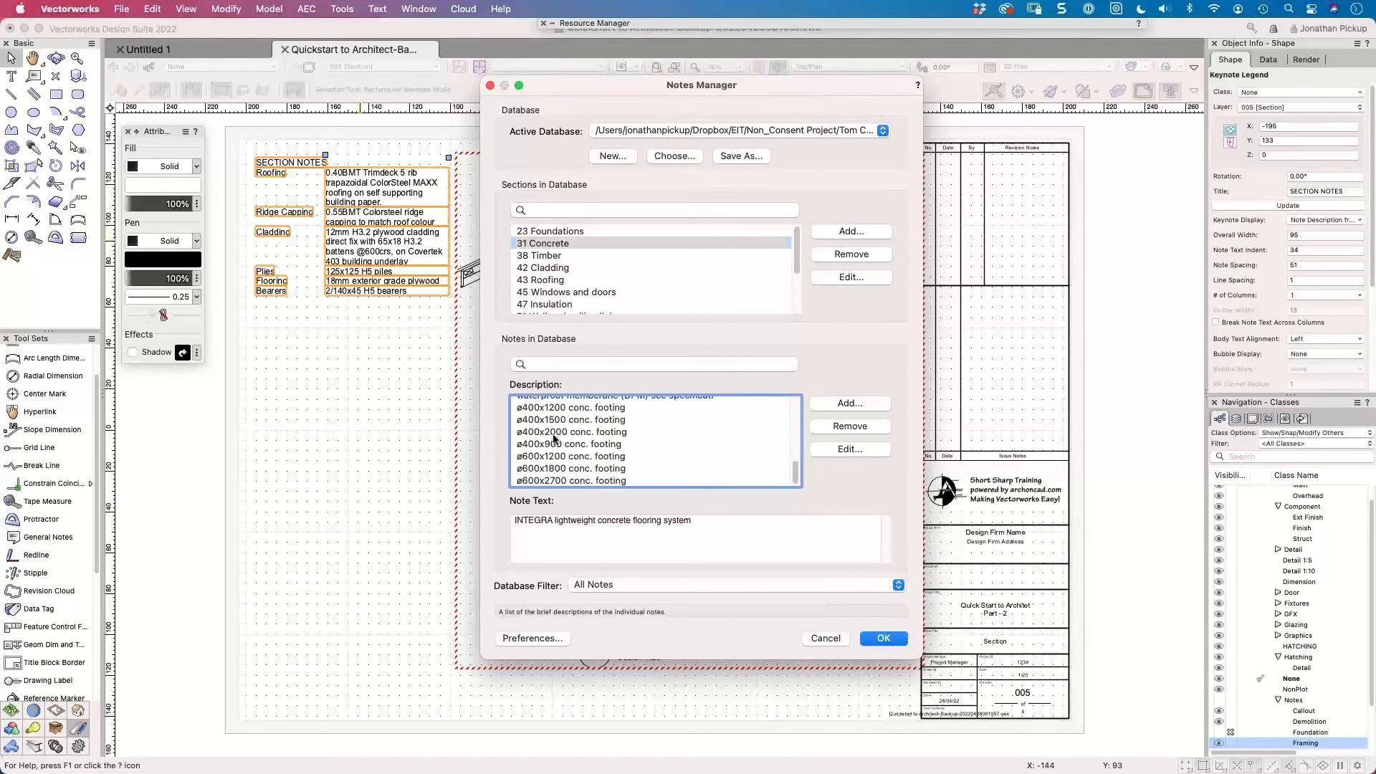
{"action": "scroll", "coordinate": [555, 440], "scroll_direction": "up", "scroll_amount": 5}
Read the Roof and Wall Insulation notes in the 47 Insulation section and close the Notes Manager without saving database changes.
{"action": "left_click", "coordinate": [545, 304]}
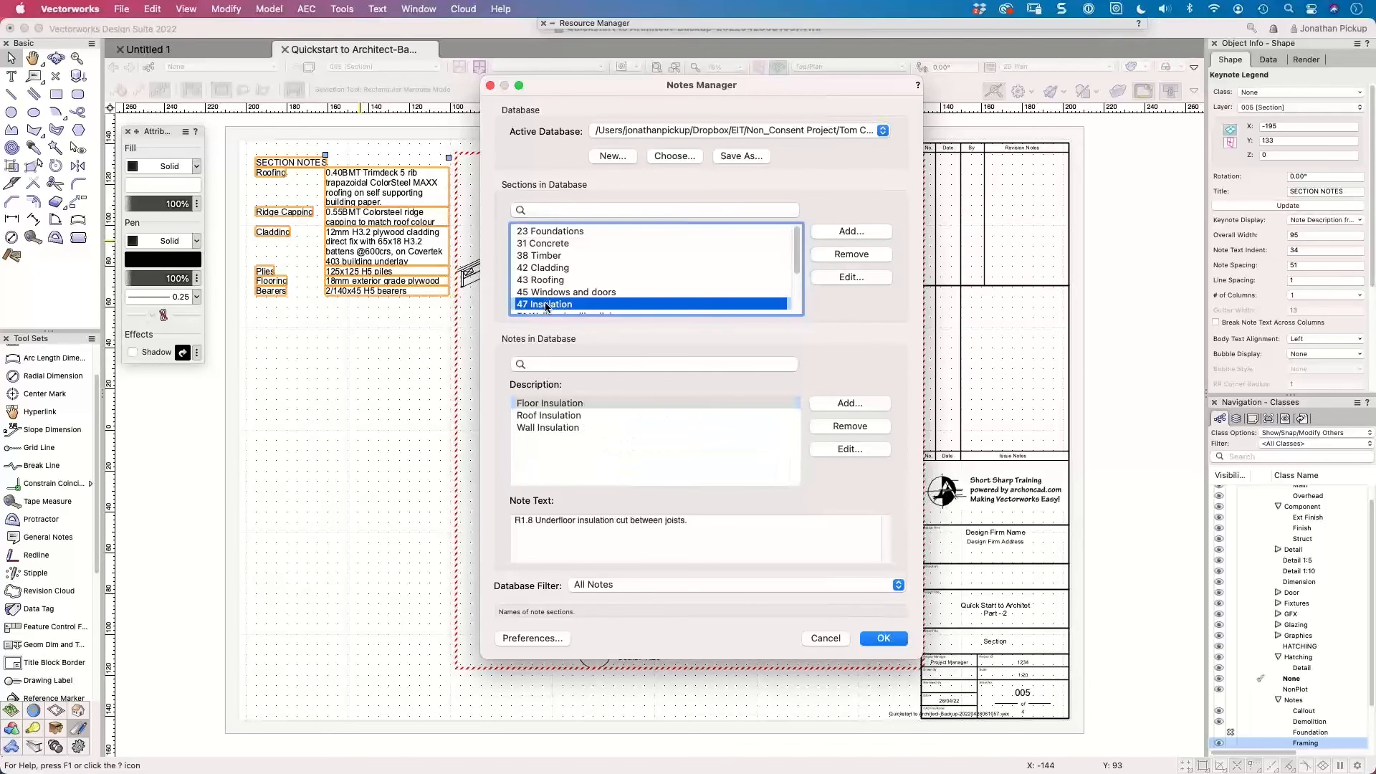
{"action": "left_click", "coordinate": [543, 417]}
{"action": "left_click", "coordinate": [547, 428]}
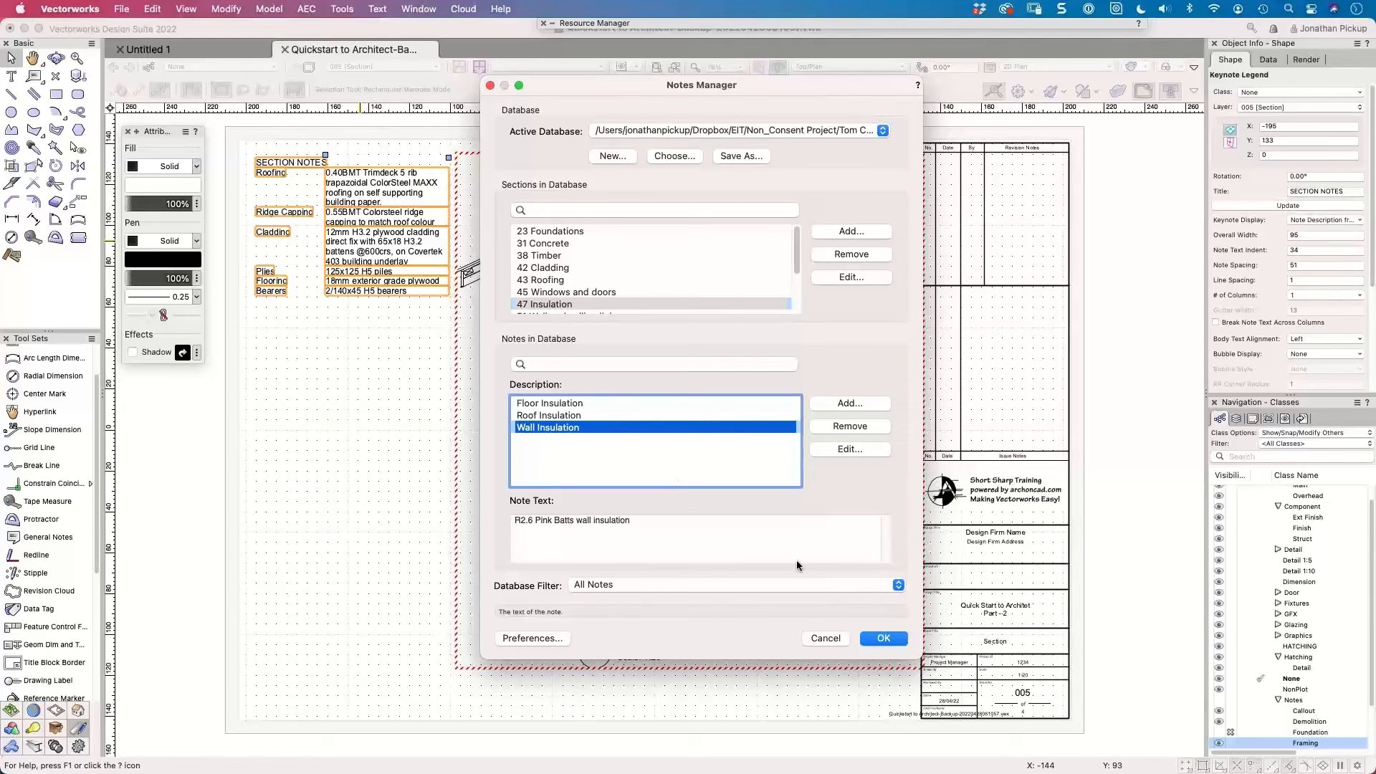
{"action": "left_click", "coordinate": [884, 638]}
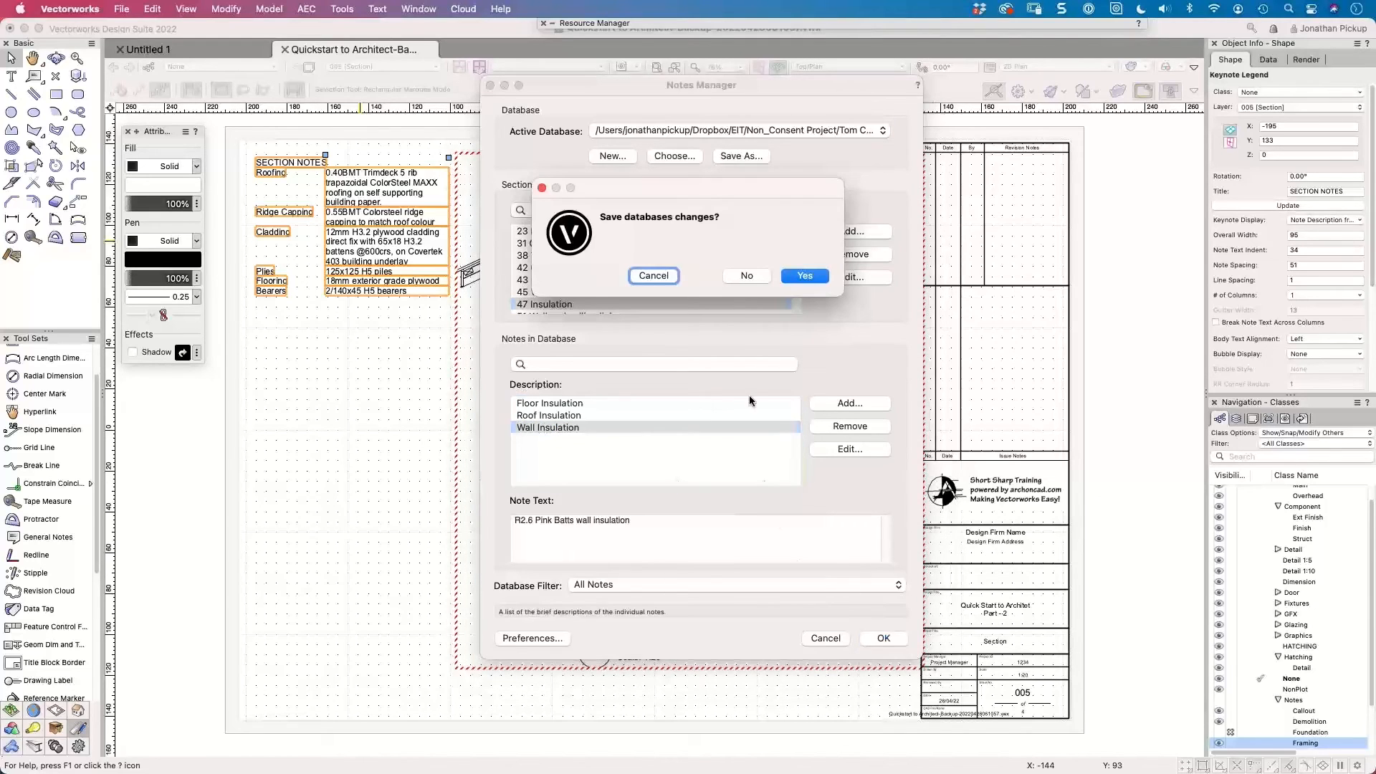
{"action": "left_click", "coordinate": [675, 275]}
{"action": "left_click", "coordinate": [826, 638]}
{"action": "left_click", "coordinate": [753, 276]}
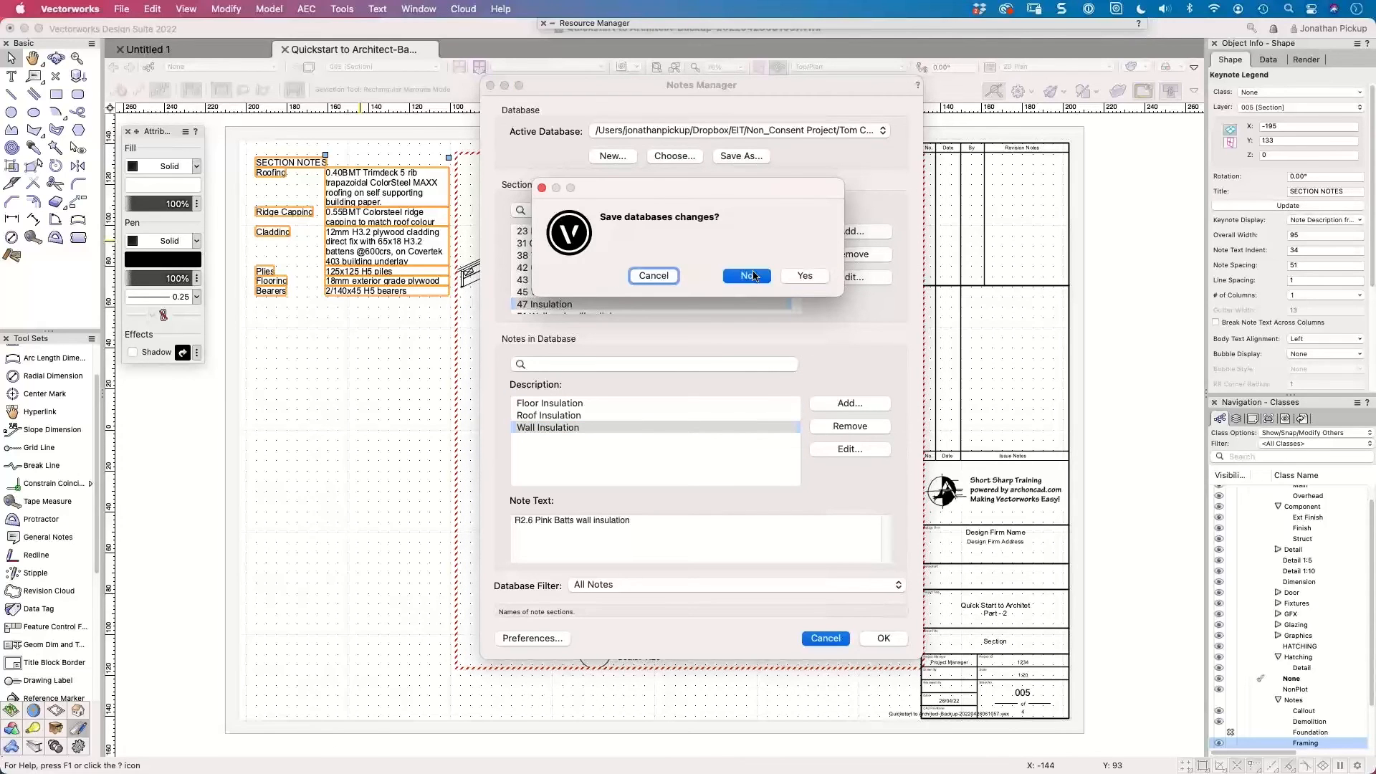
{"action": "left_click", "coordinate": [821, 516]}
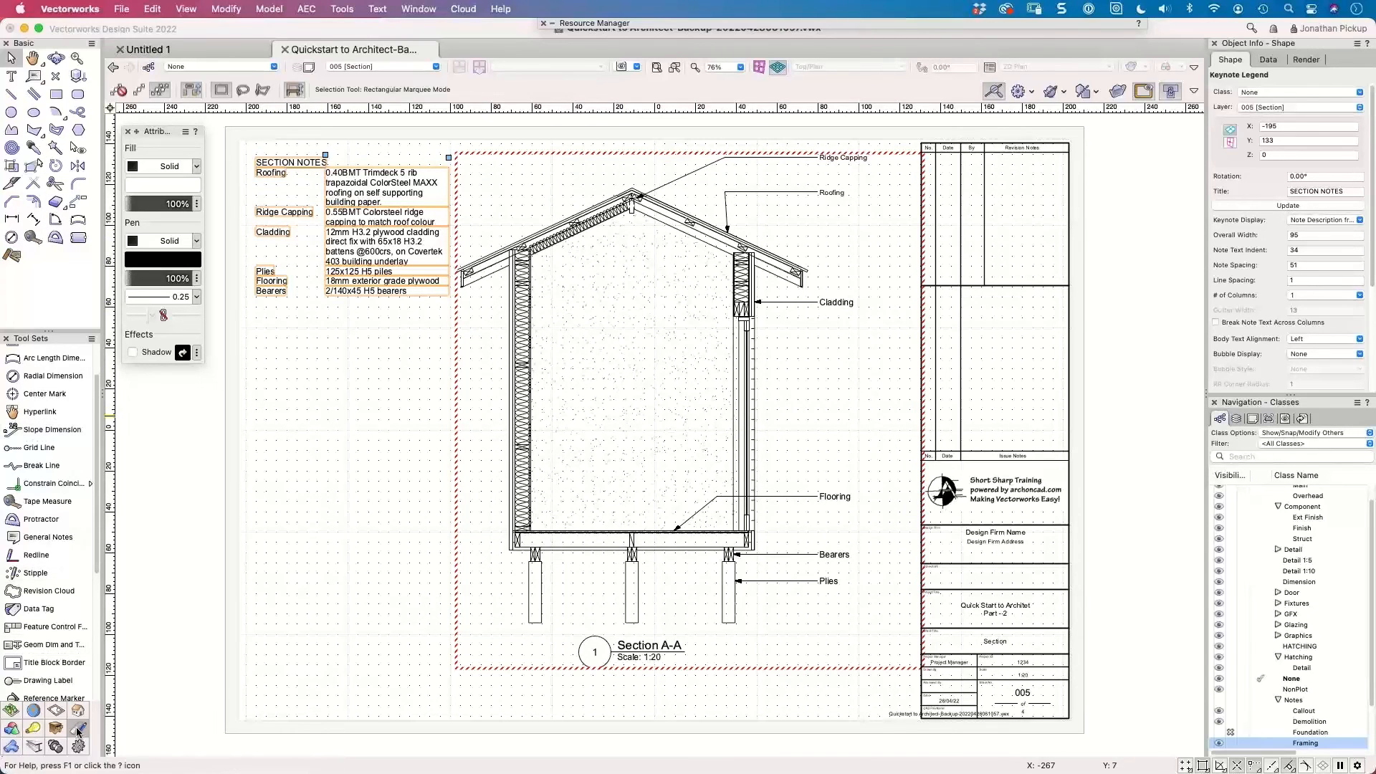
Start a General Notes object on the Section sheet using notes Database.xml, with Bearers from 23 Foundations as its first note.
{"action": "scroll", "coordinate": [24, 418], "scroll_direction": "down", "scroll_amount": 3}
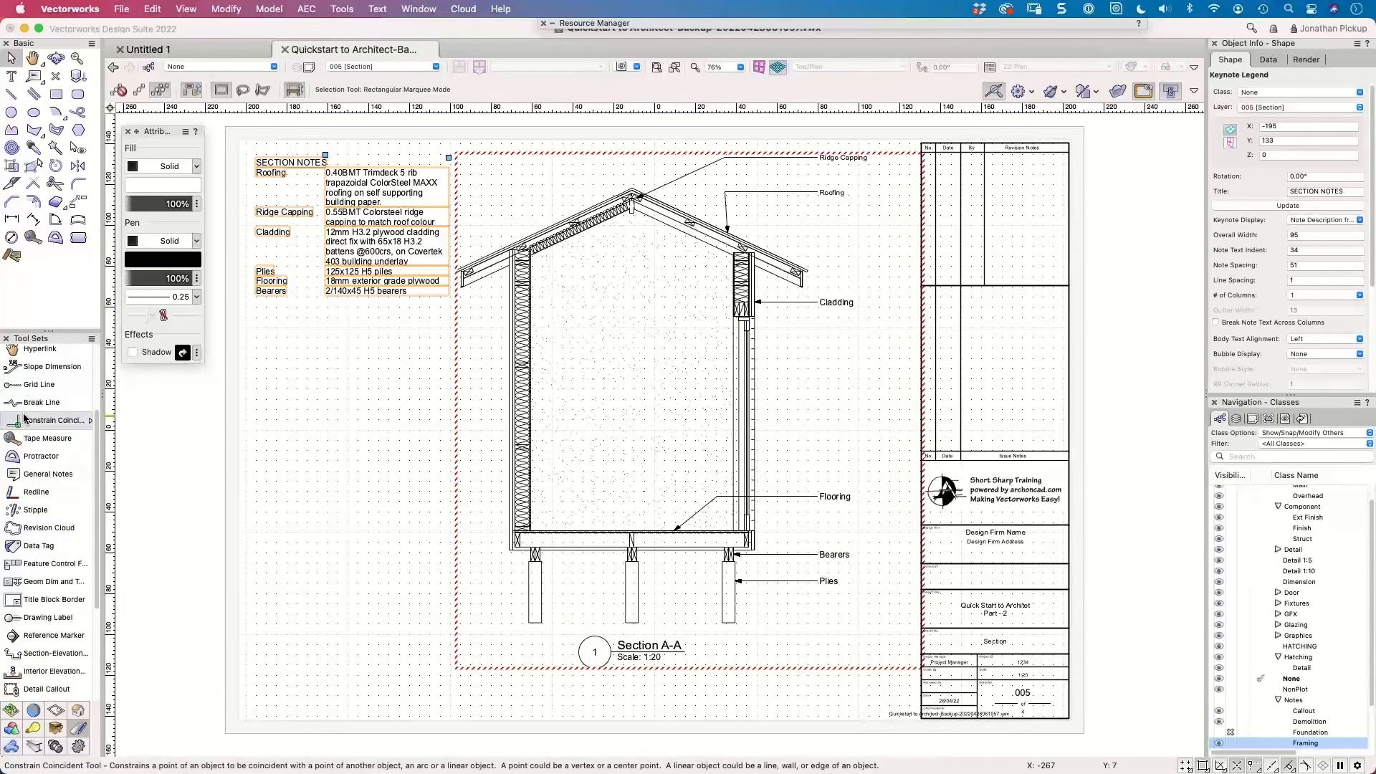
{"action": "scroll", "coordinate": [23, 420], "scroll_direction": "down", "scroll_amount": 8}
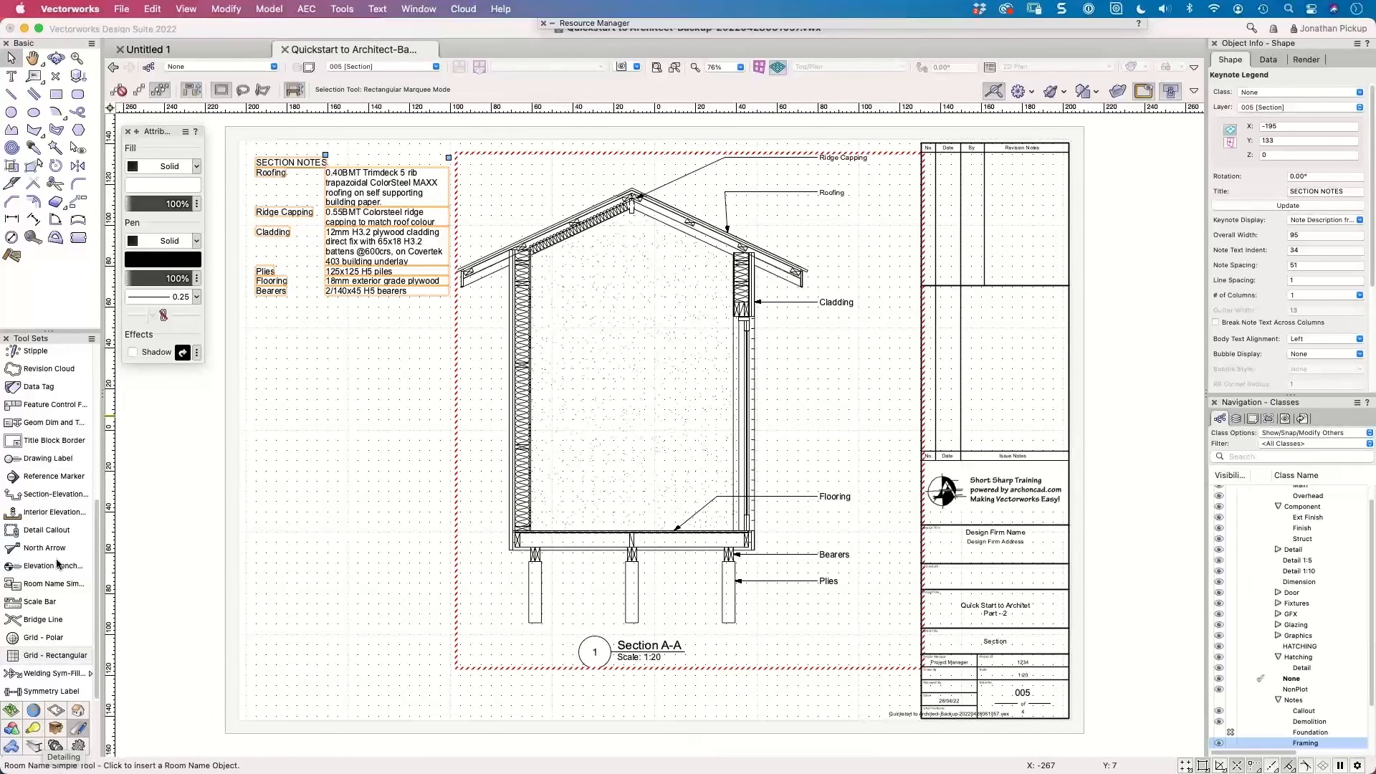
{"action": "scroll", "coordinate": [58, 547], "scroll_direction": "up", "scroll_amount": 5}
{"action": "left_click", "coordinate": [52, 443]}
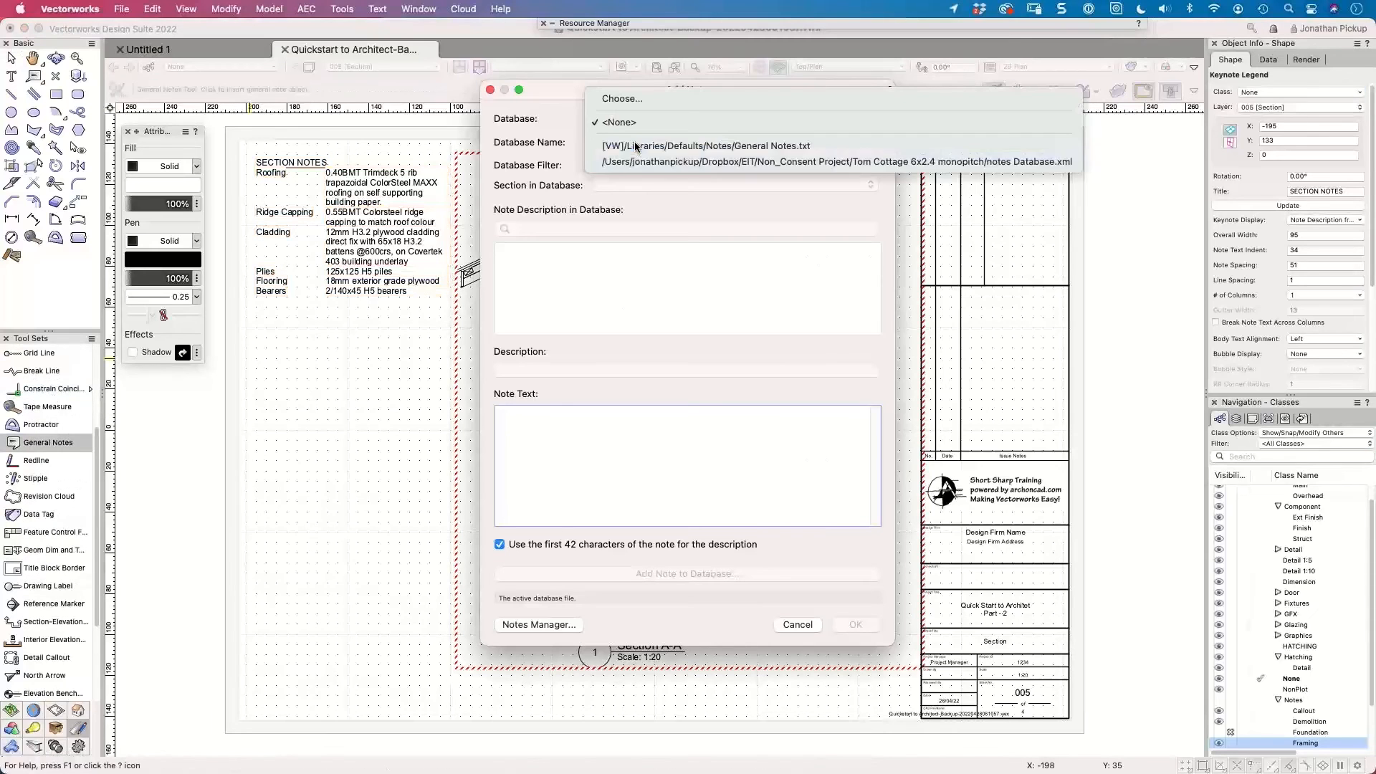
{"action": "left_click", "coordinate": [634, 162]}
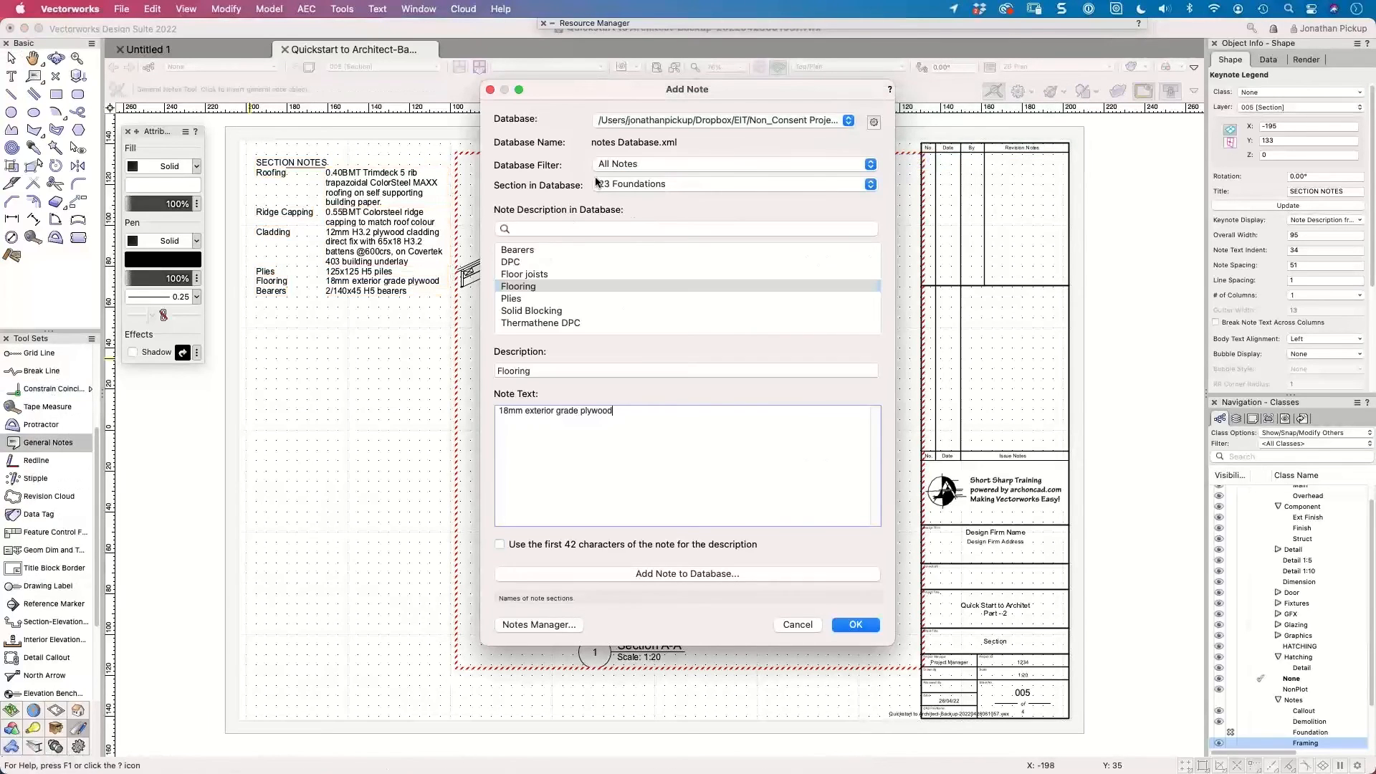
{"action": "left_click", "coordinate": [545, 250]}
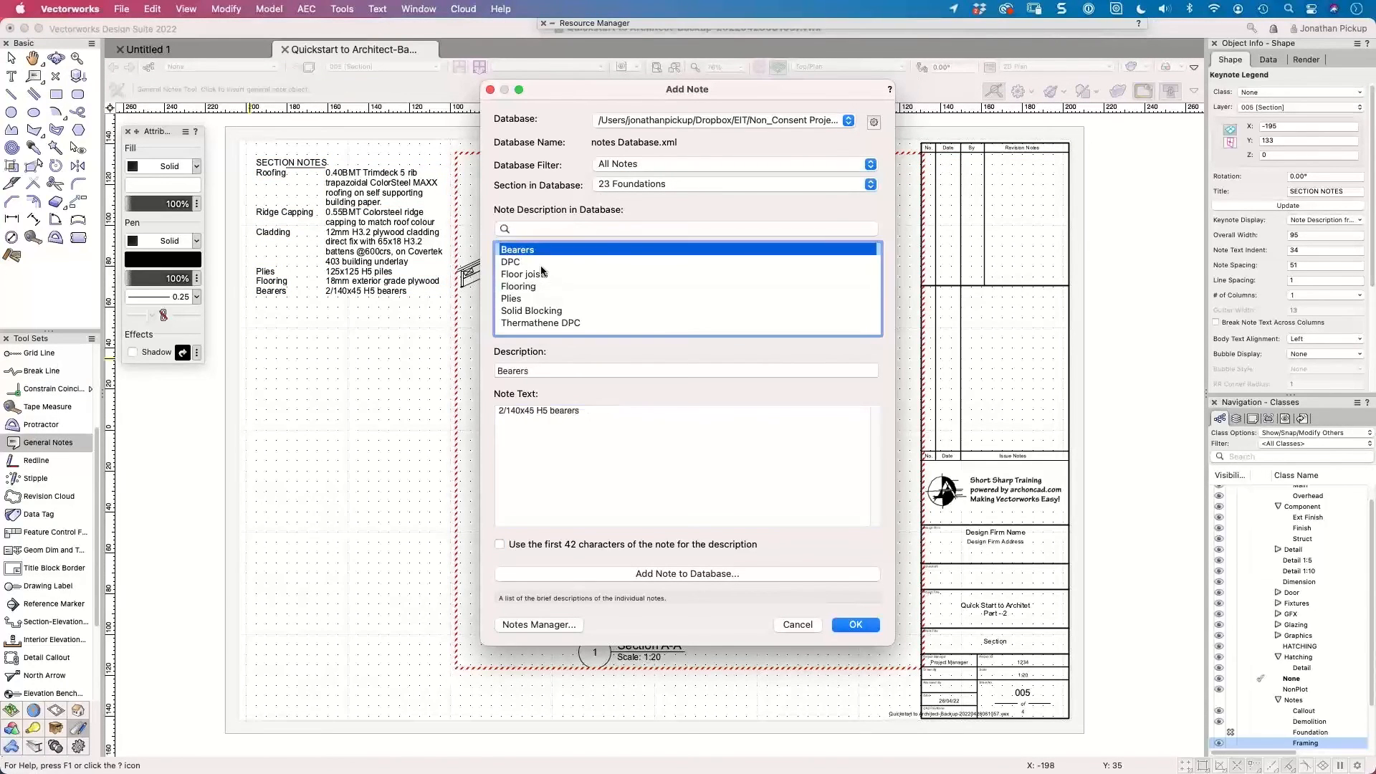
{"action": "left_click", "coordinate": [531, 262]}
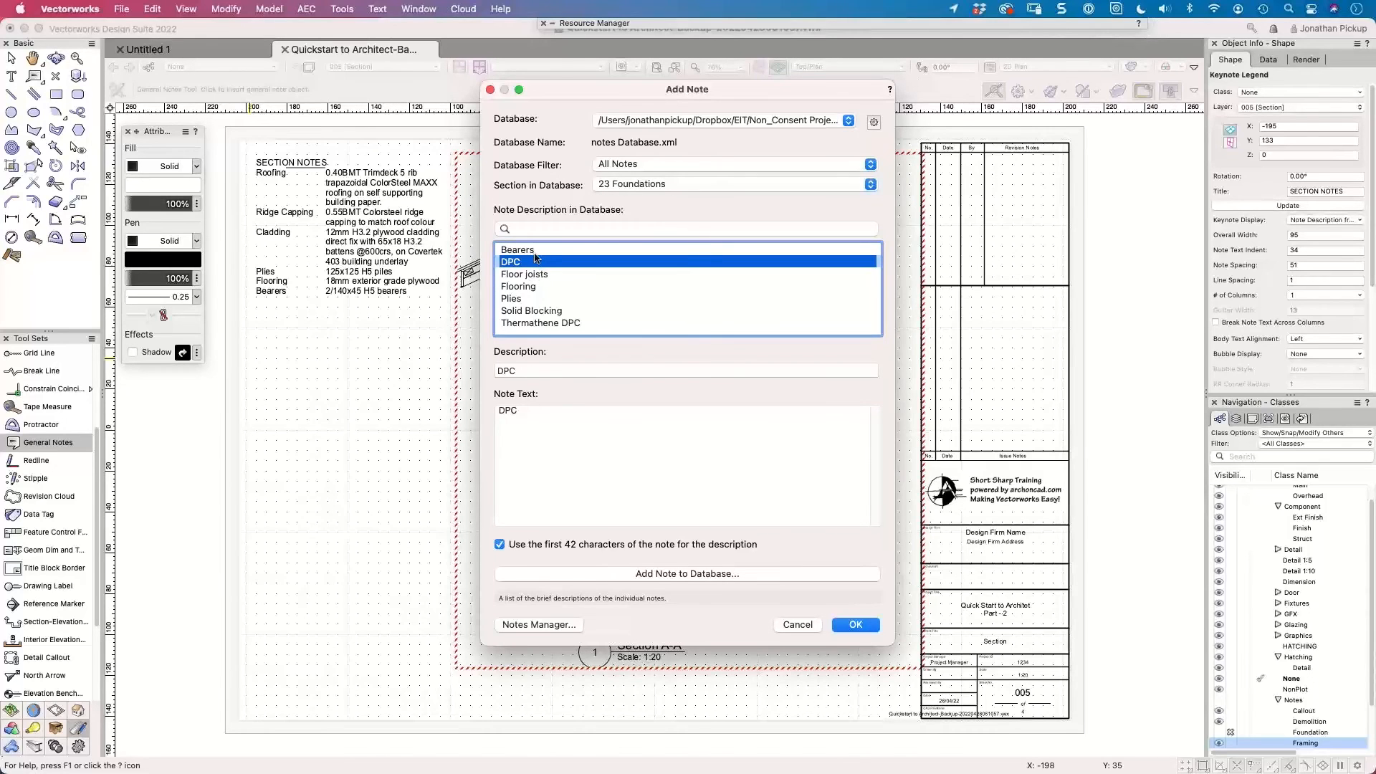
{"action": "left_click", "coordinate": [536, 251]}
{"action": "left_click", "coordinate": [856, 624]}
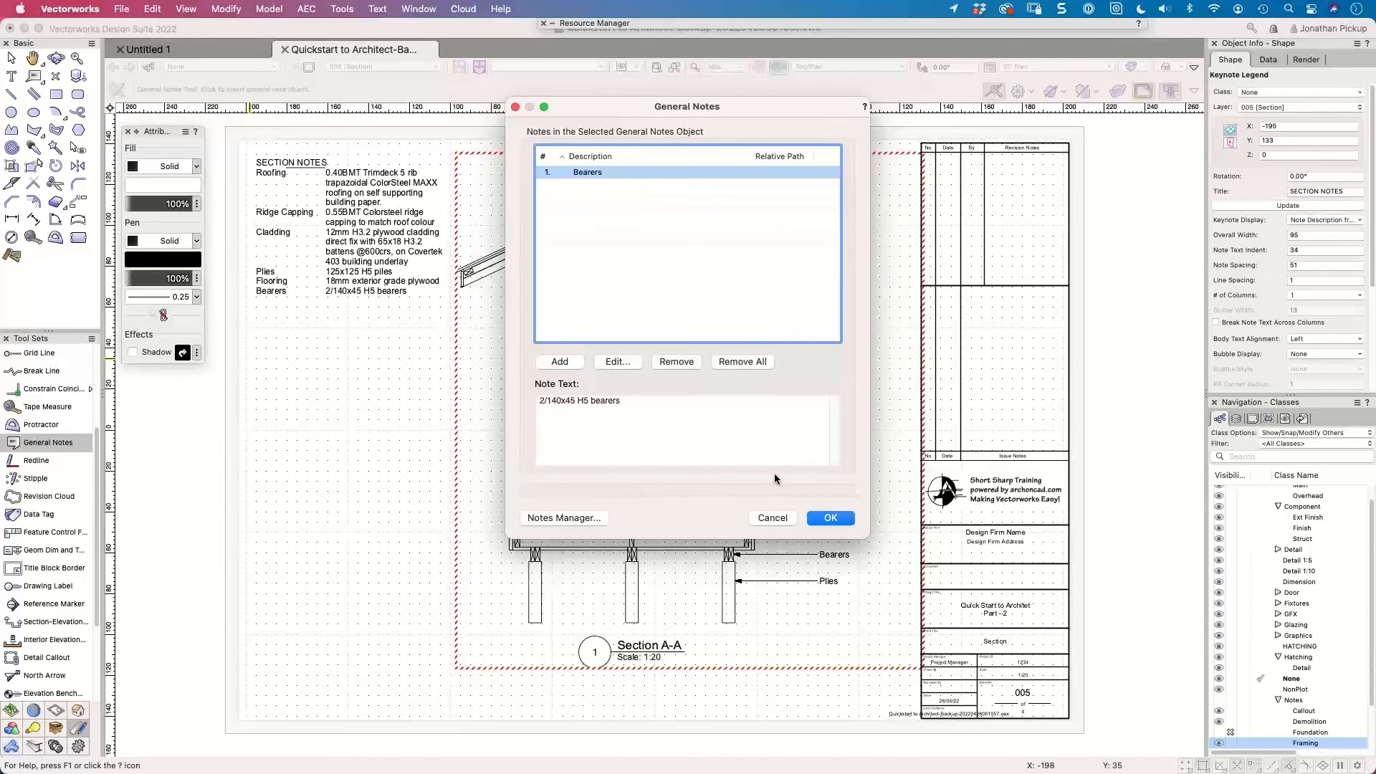
Add the DPC and Floor joists notes from 23 Foundations to the general notes list.
{"action": "left_click", "coordinate": [560, 361]}
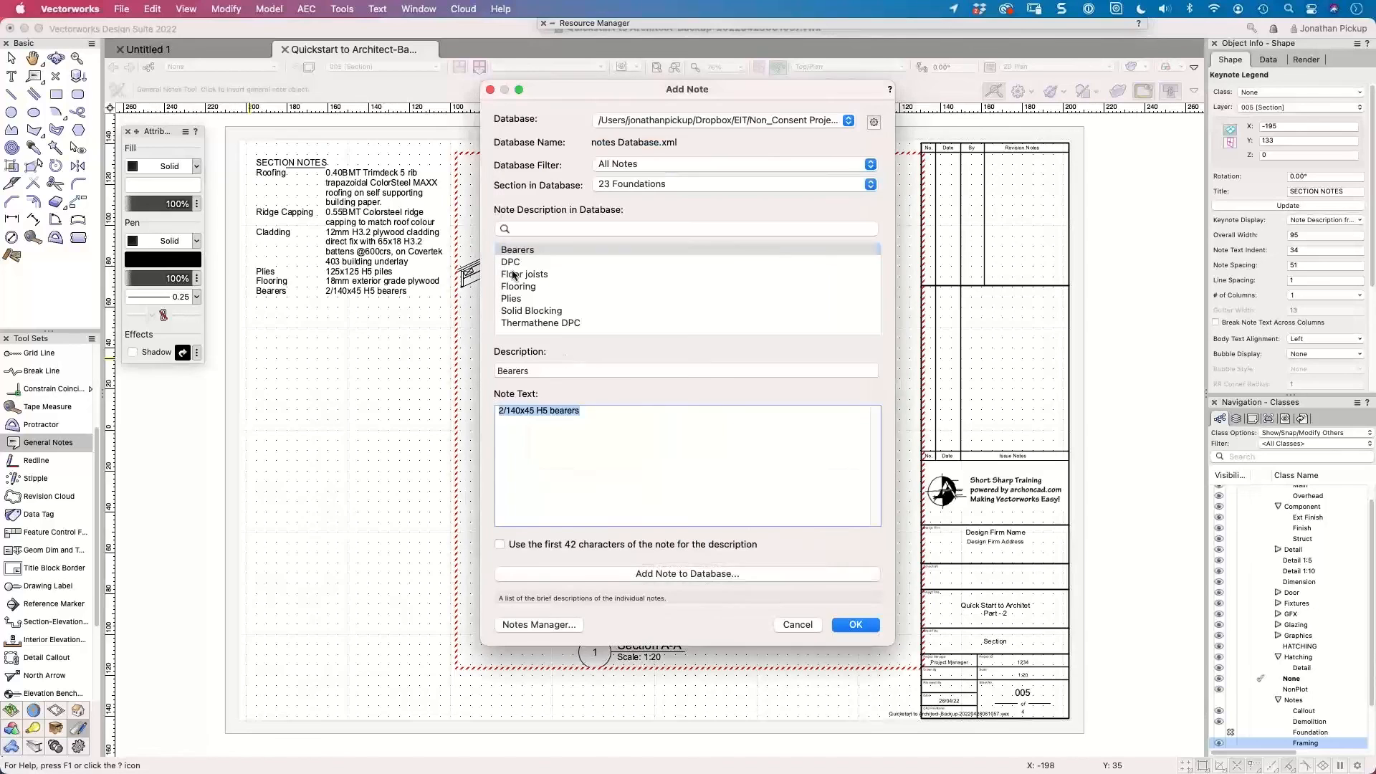
{"action": "left_click", "coordinate": [512, 262]}
{"action": "double_click", "coordinate": [512, 263]}
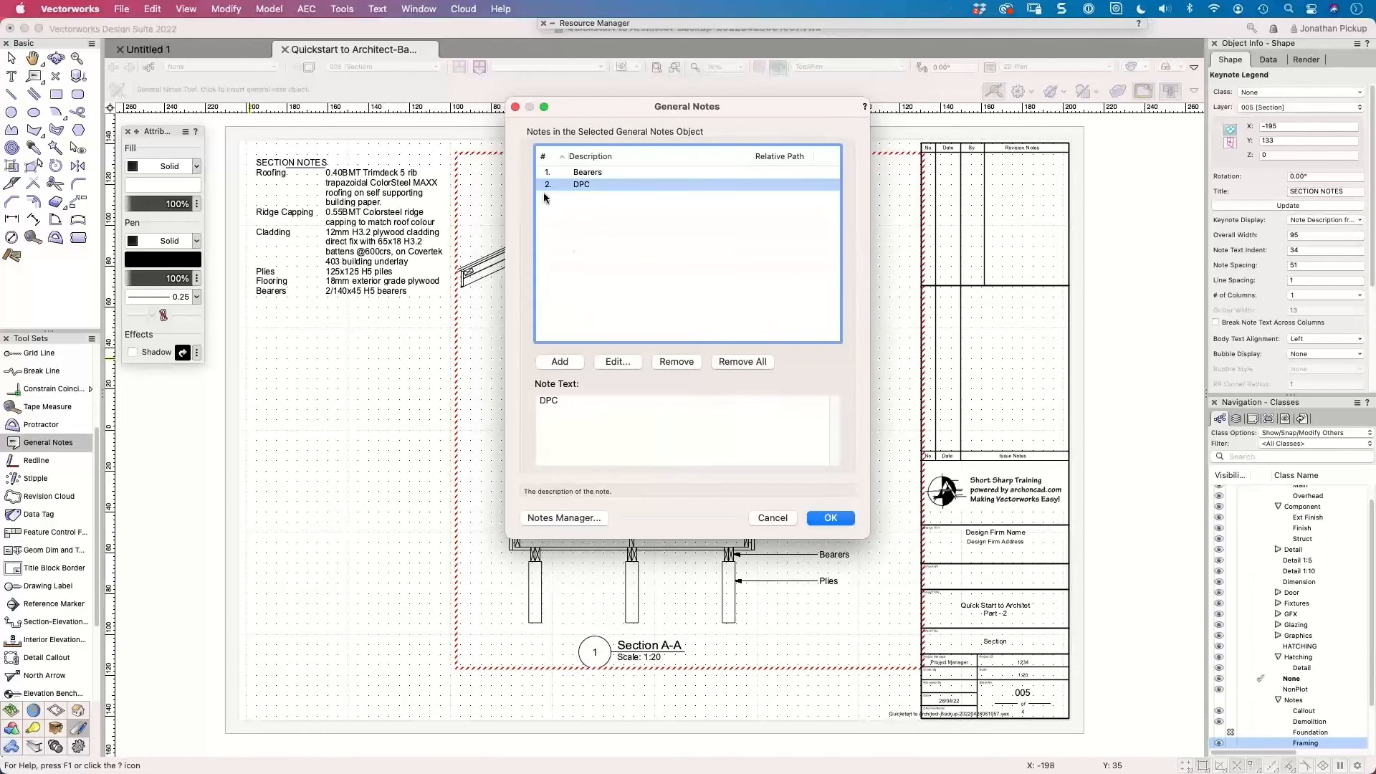
{"action": "left_click", "coordinate": [563, 362]}
{"action": "left_click", "coordinate": [518, 275]}
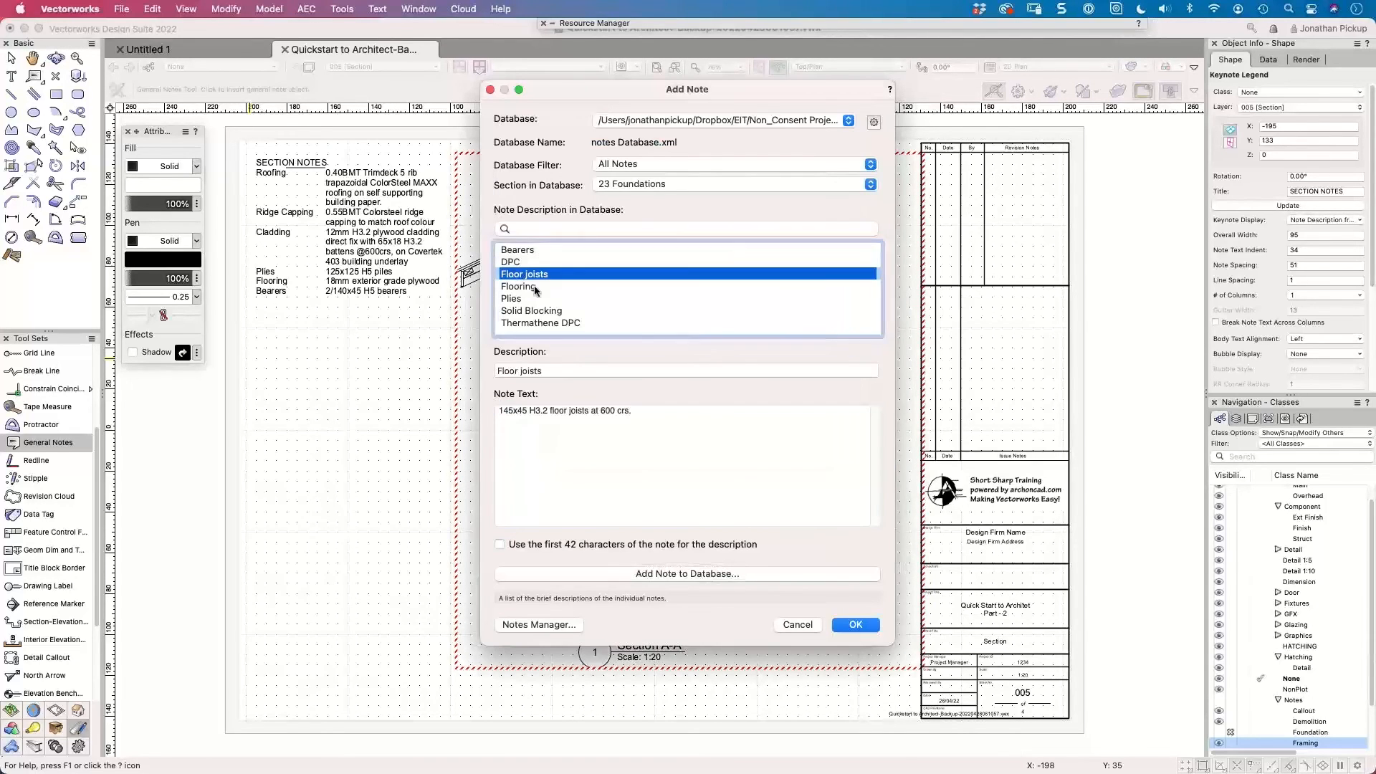
{"action": "left_click", "coordinate": [856, 624]}
Add the Flooring and Plies notes from 23 Foundations to the general notes list.
{"action": "left_click", "coordinate": [560, 362]}
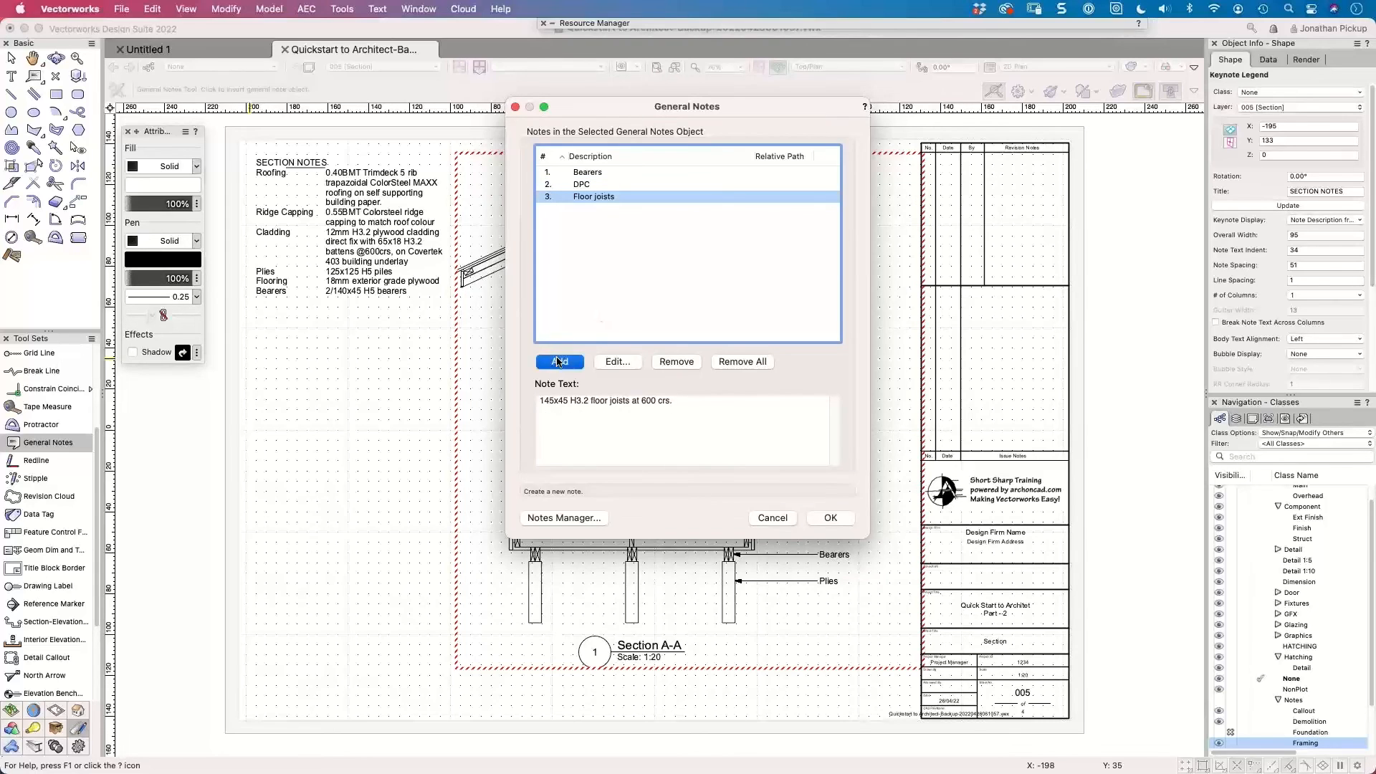
{"action": "left_click", "coordinate": [527, 287]}
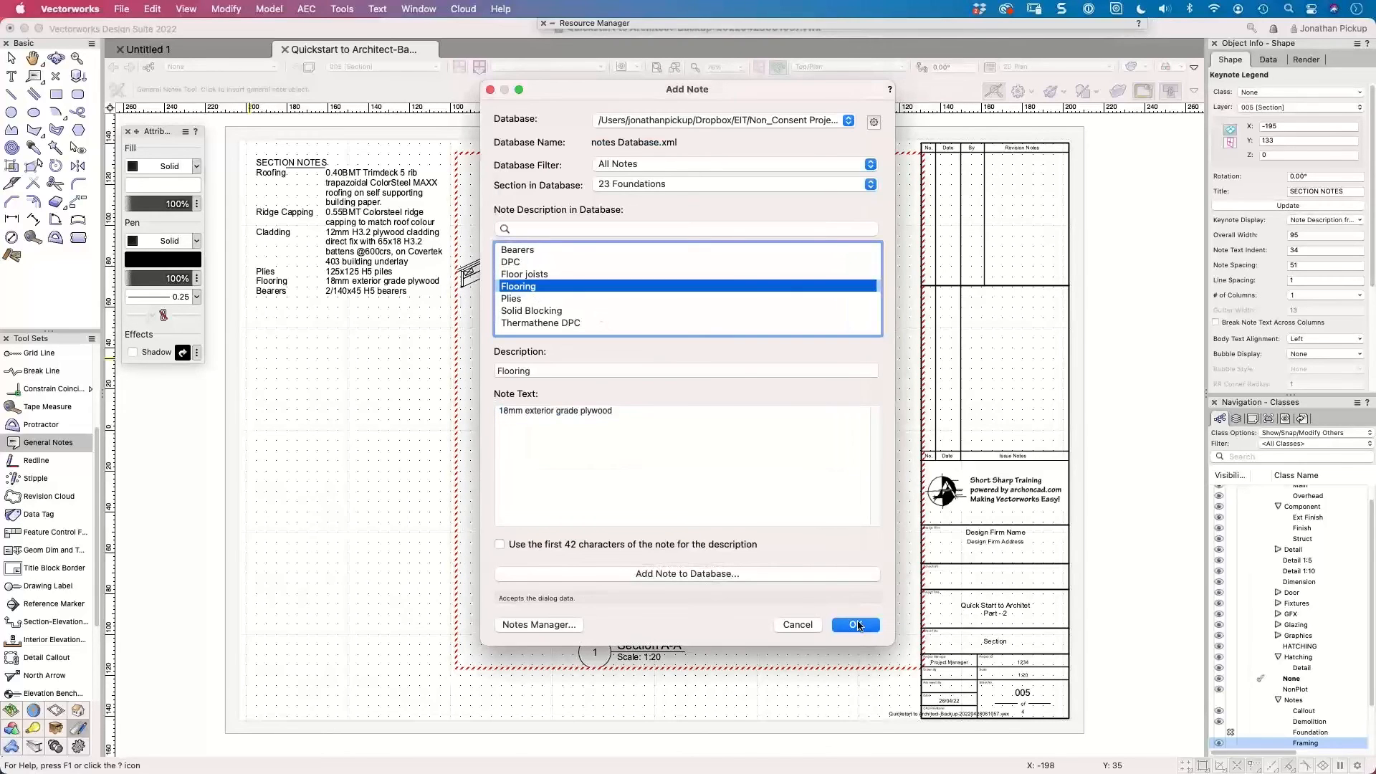
{"action": "left_click", "coordinate": [856, 624]}
{"action": "left_click", "coordinate": [560, 361]}
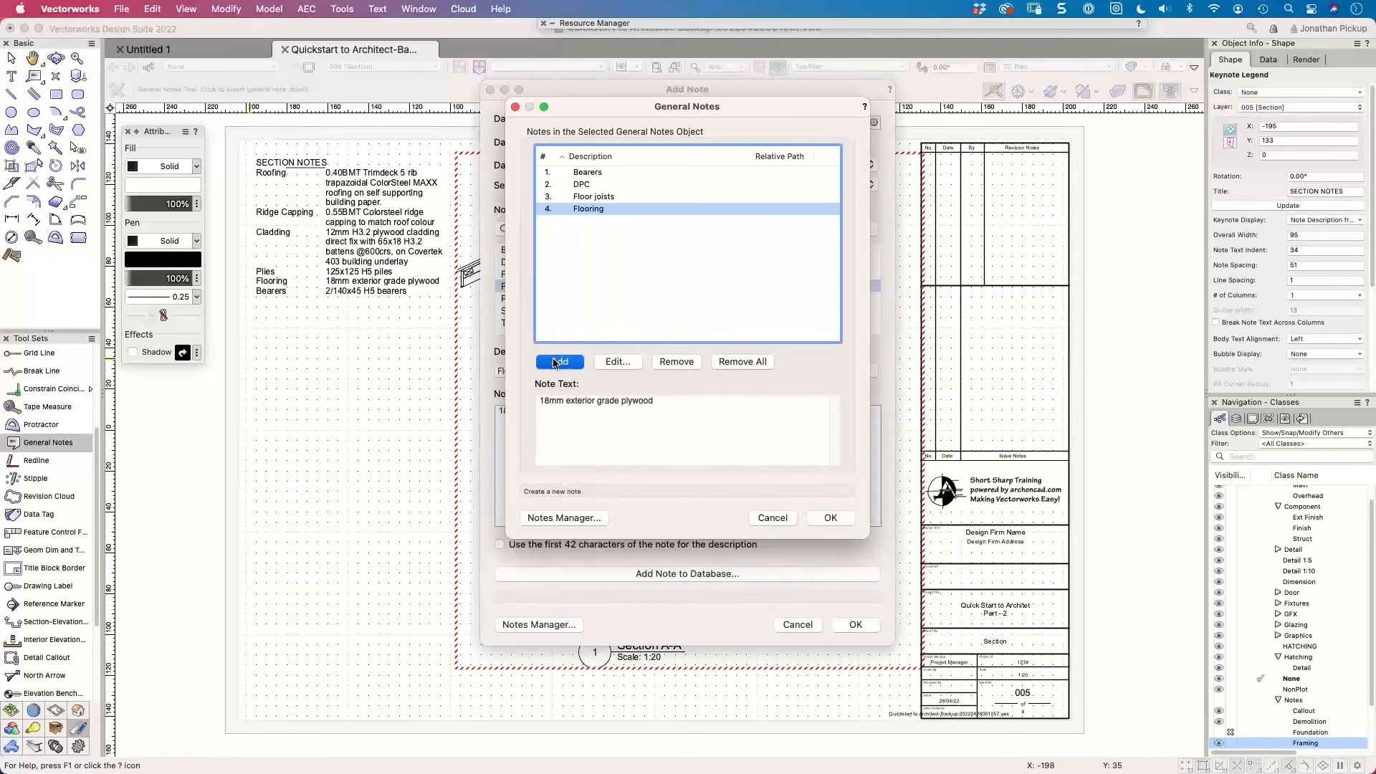
{"action": "left_click", "coordinate": [519, 309]}
{"action": "left_click", "coordinate": [518, 298]}
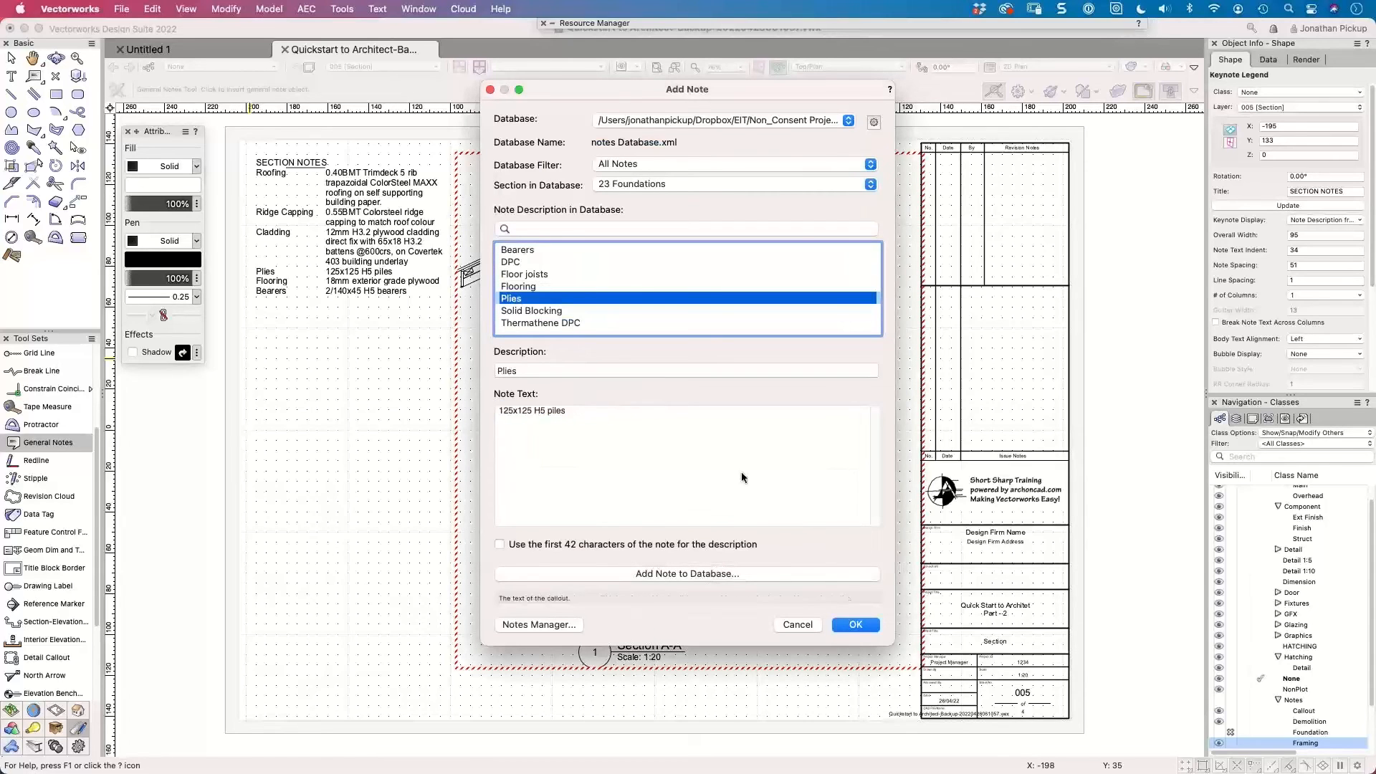
{"action": "left_click", "coordinate": [856, 624]}
Add the Solid Blocking note from 23 Foundations to the general notes list.
{"action": "left_click", "coordinate": [559, 361]}
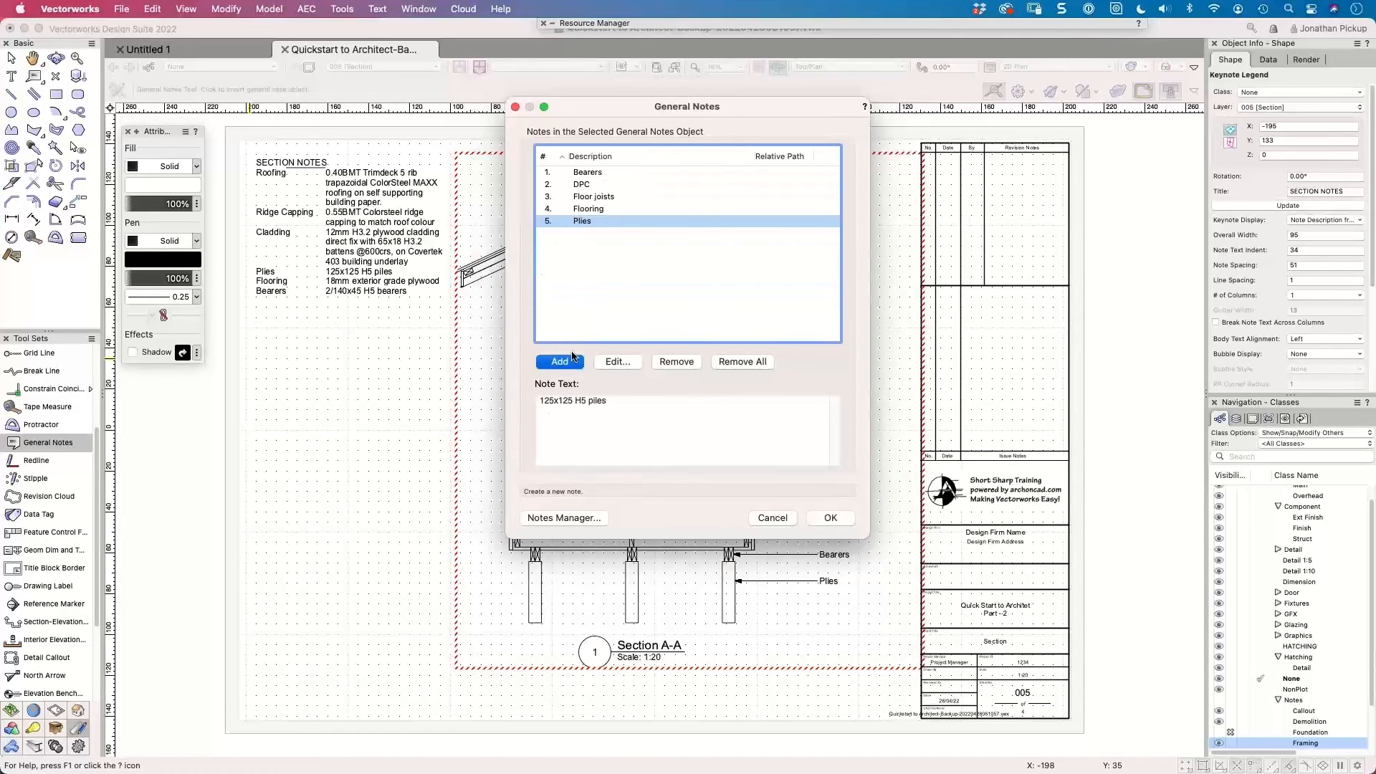
{"action": "left_click", "coordinate": [521, 311]}
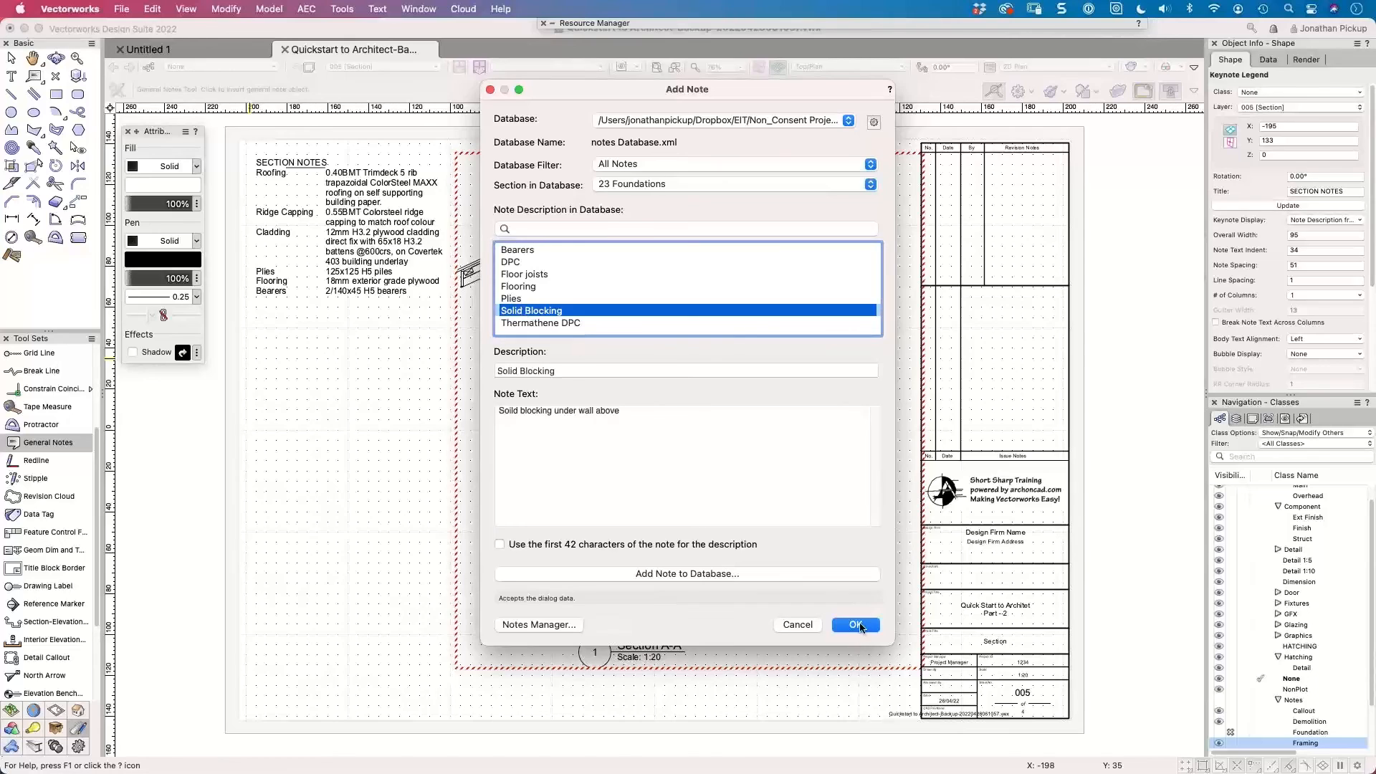
{"action": "left_click", "coordinate": [856, 624]}
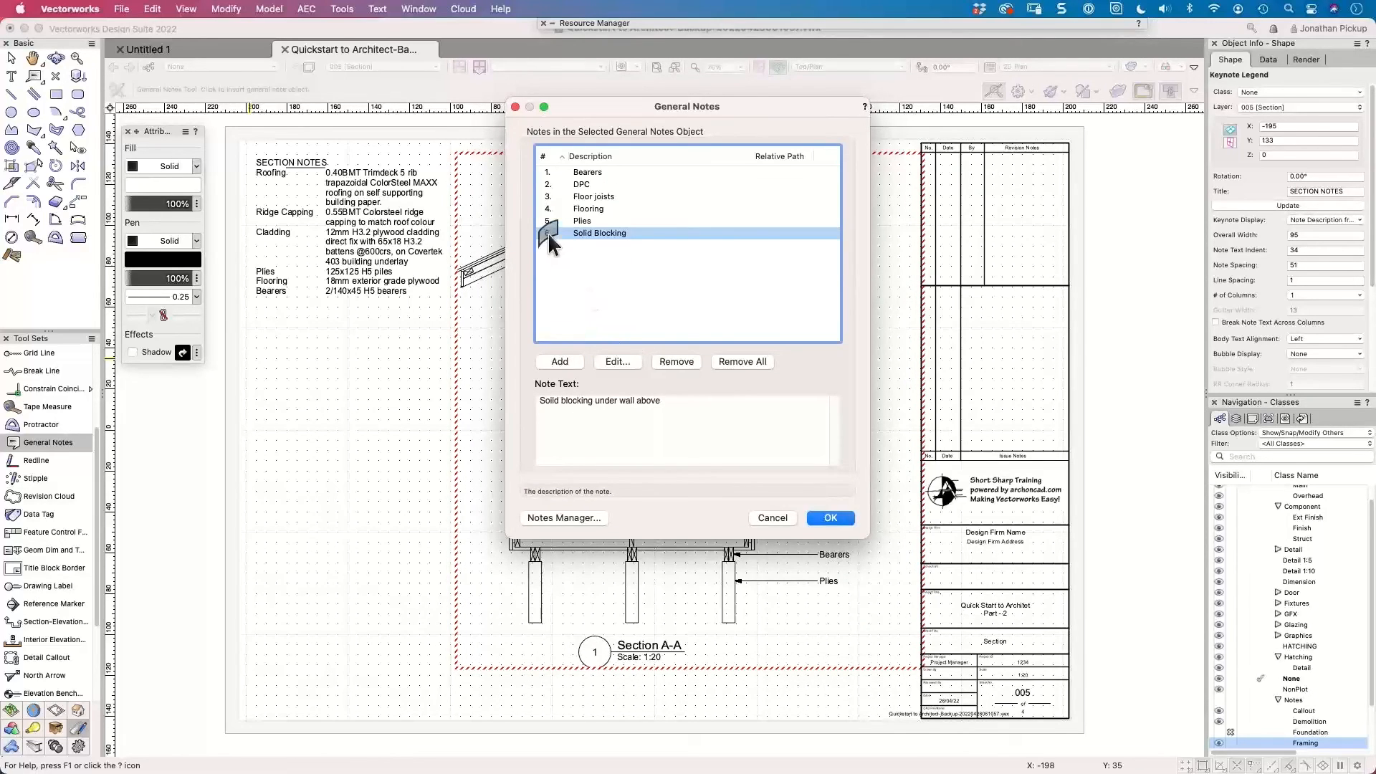
Reorder the general notes as Plies, DPC, Bearers, Floor joists, Solid Blocking and Flooring, and place the notes object on the Section sheet.
{"action": "left_click_drag", "start_coordinate": [548, 232], "coordinate": [551, 179]}
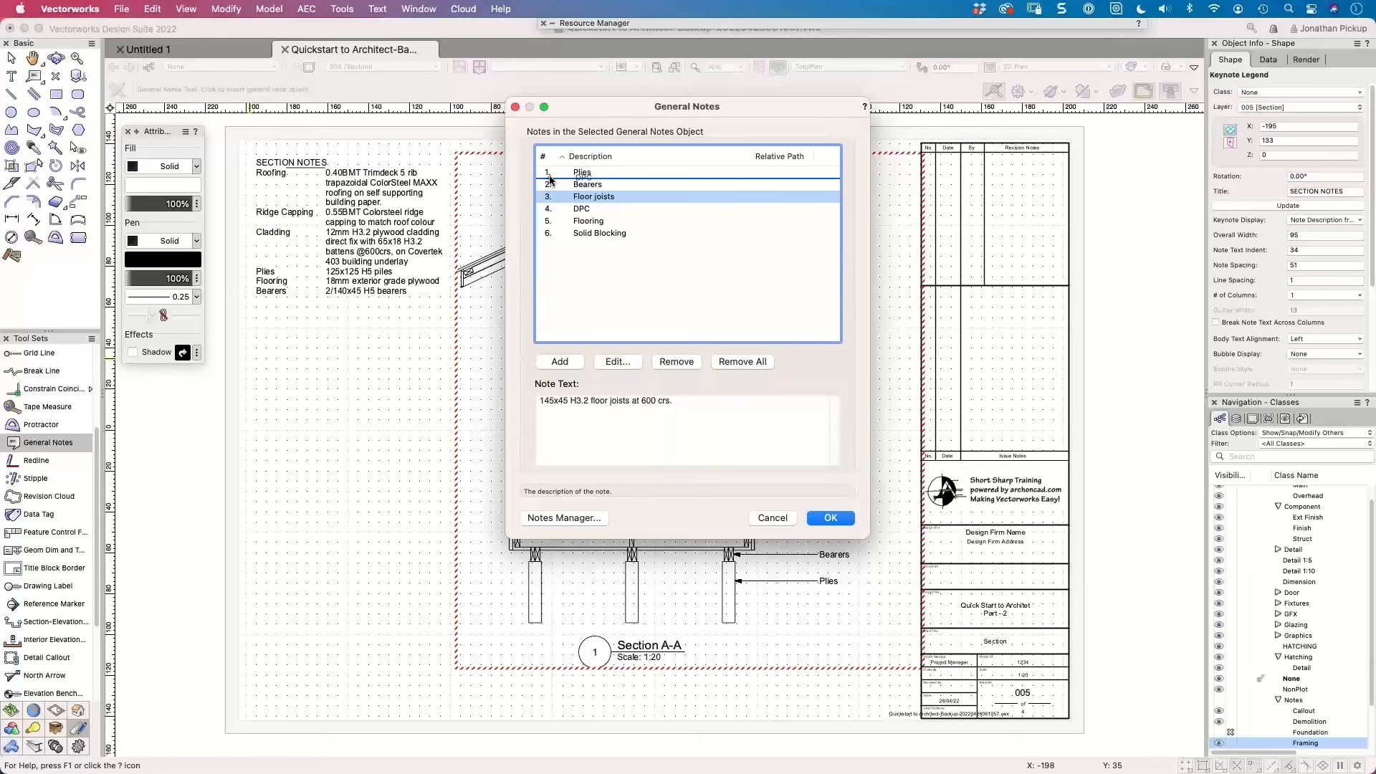
{"action": "left_click_drag", "start_coordinate": [551, 179], "coordinate": [551, 180]}
{"action": "key", "text": "Return"}
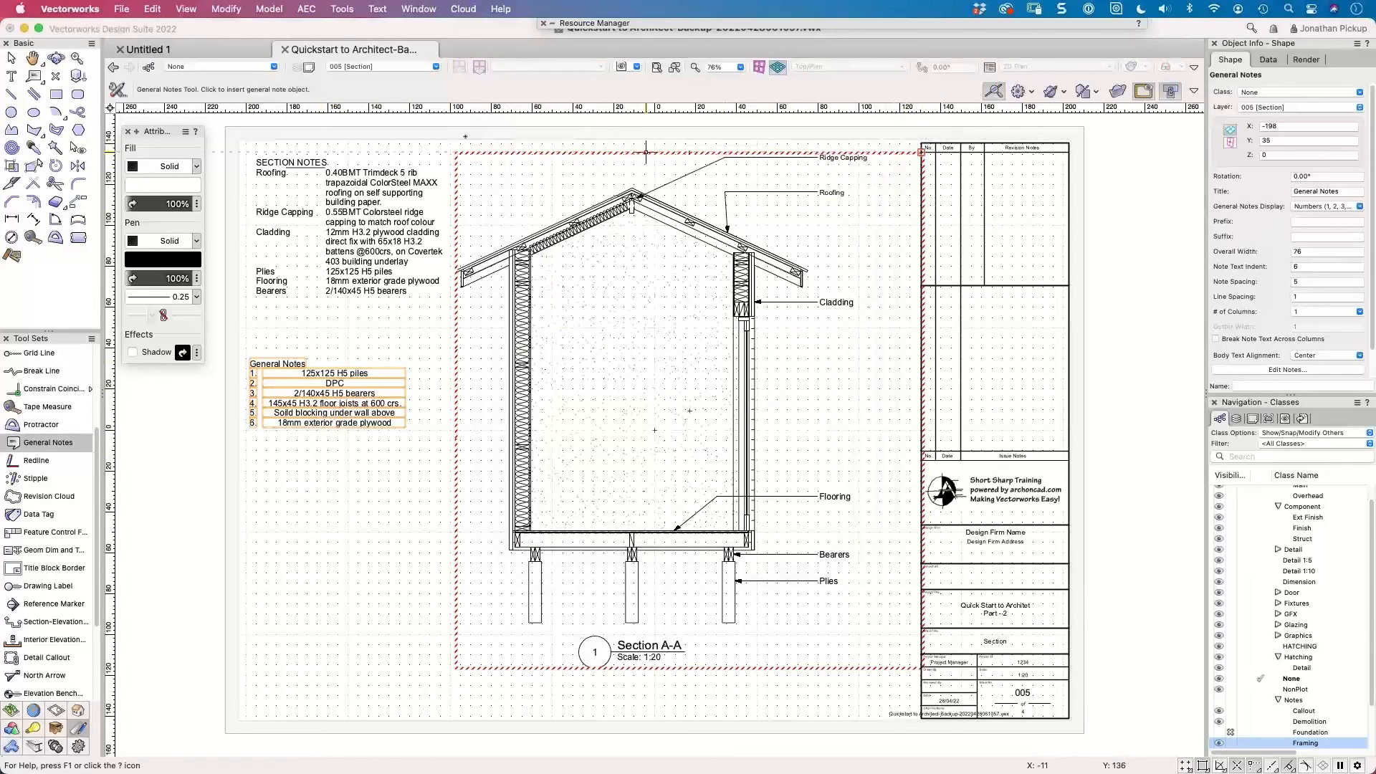
Open the recent file EIT_Tom_Cottage_6.0_220201_v2022.vwx and go to its sheet layer 08 [SECTION].
{"action": "left_click", "coordinate": [122, 9]}
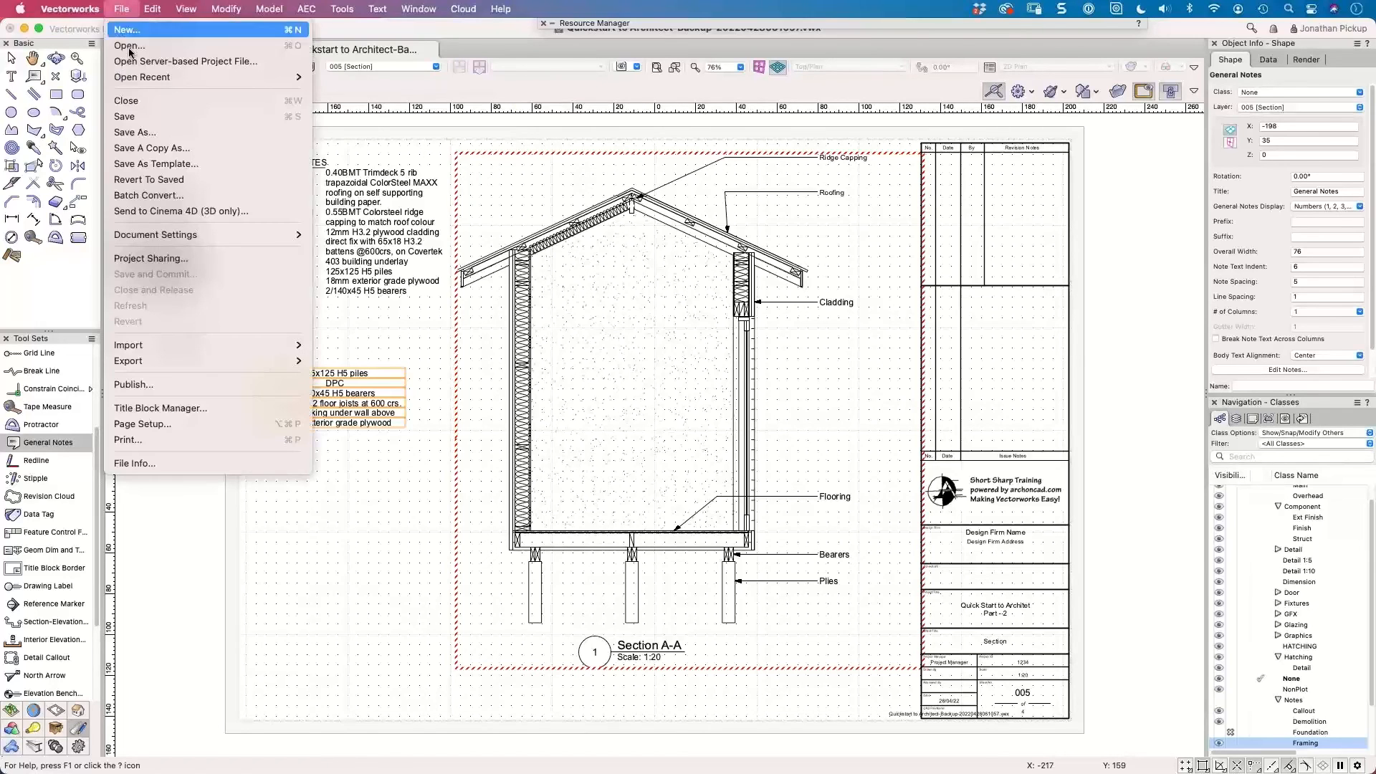
{"action": "mouse_move", "coordinate": [135, 79]}
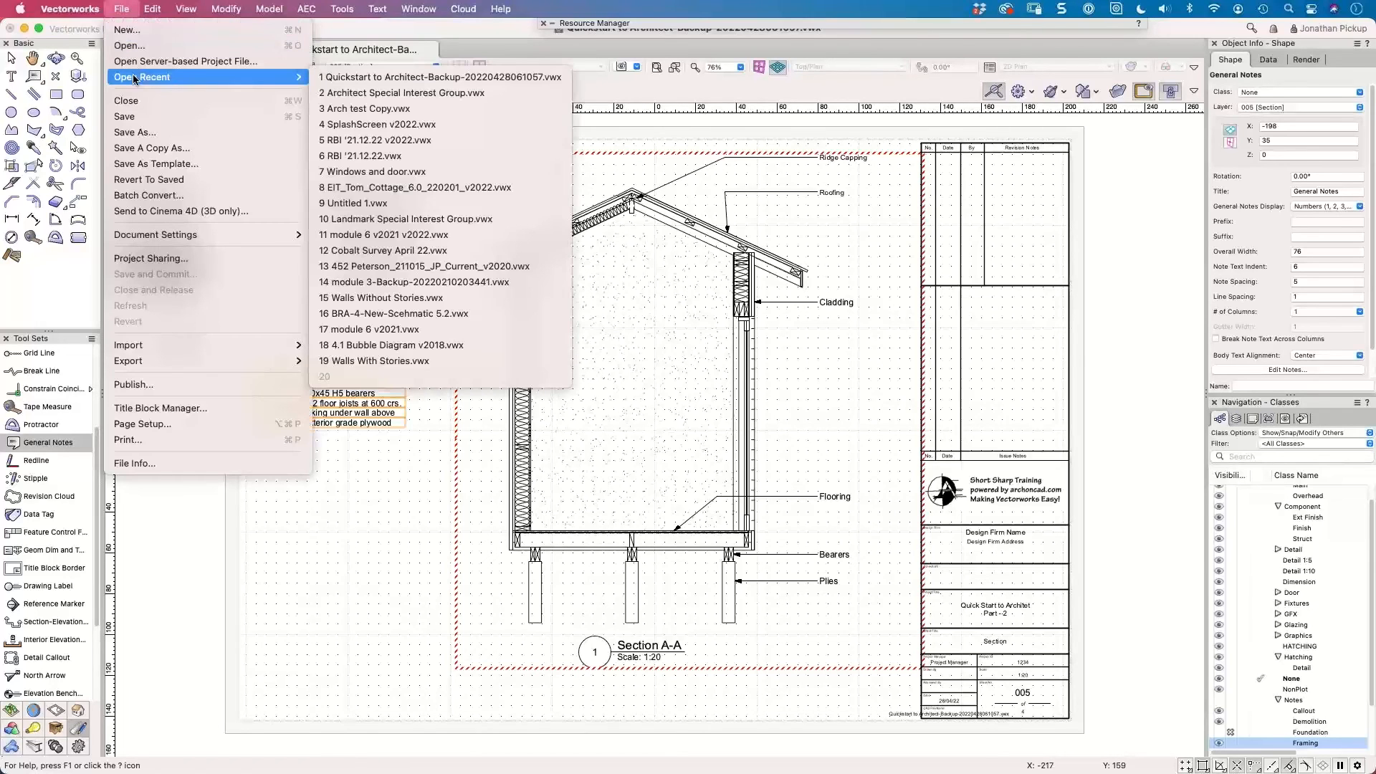
{"action": "left_click", "coordinate": [458, 190]}
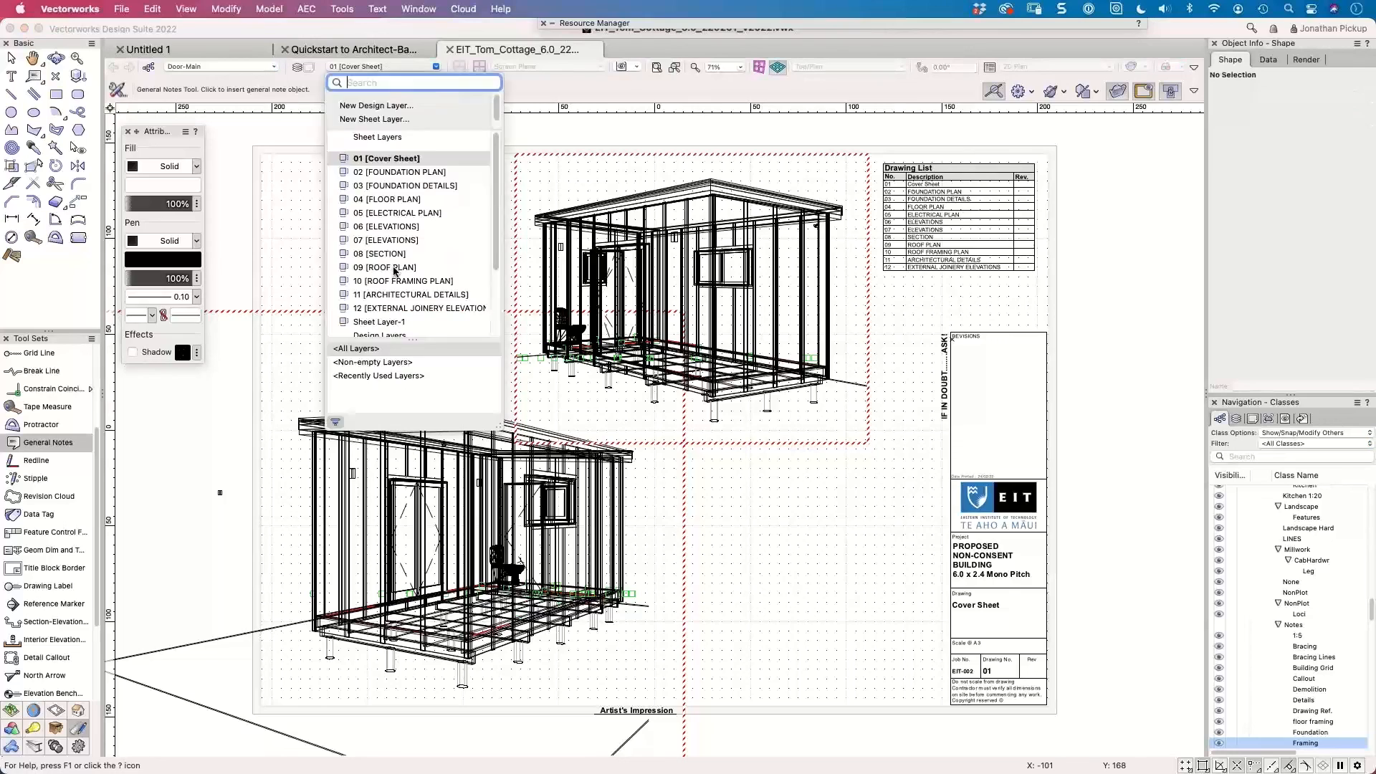
{"action": "left_click", "coordinate": [391, 256]}
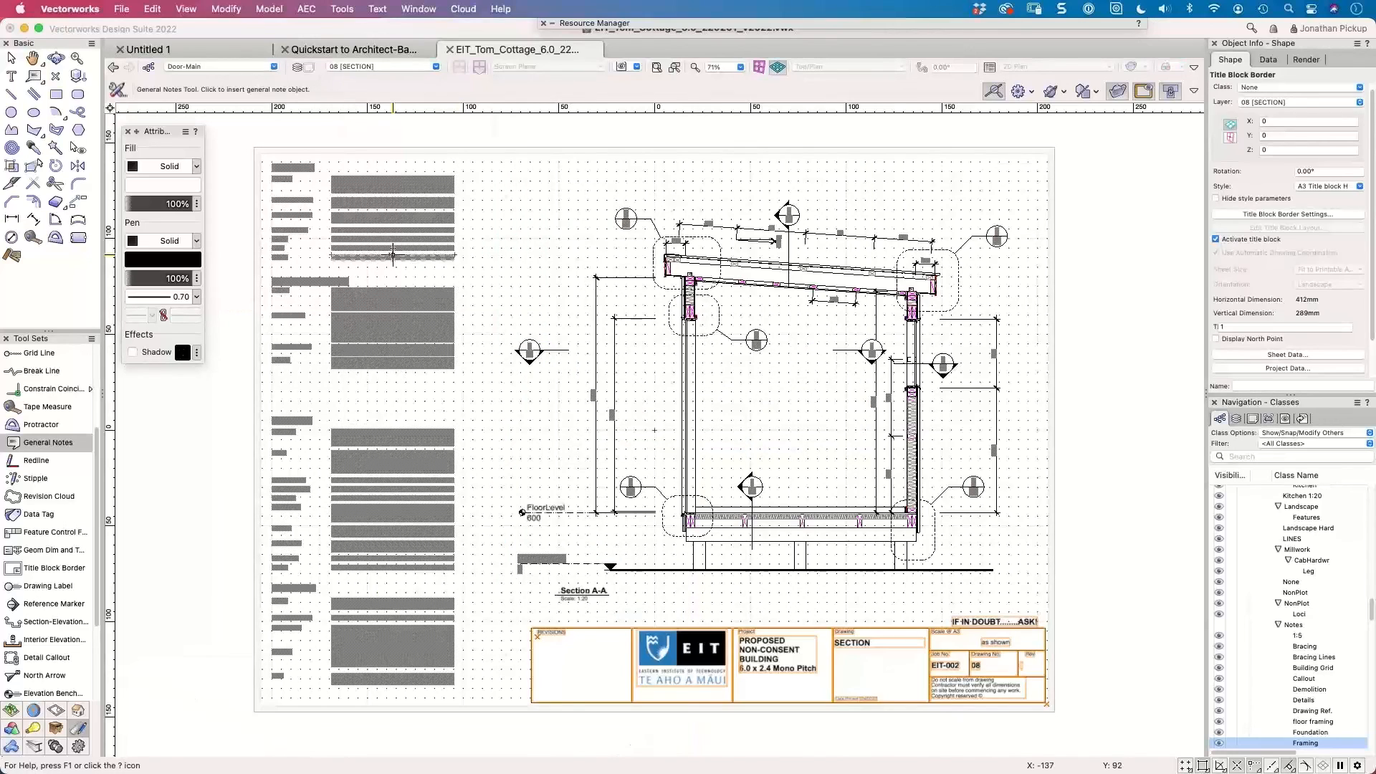
Select the Roof Notes object on the section sheet and inspect its General Notes Display options without changing them.
{"action": "key", "text": "x"}
{"action": "scroll", "coordinate": [279, 178], "scroll_direction": "up", "scroll_amount": 3}
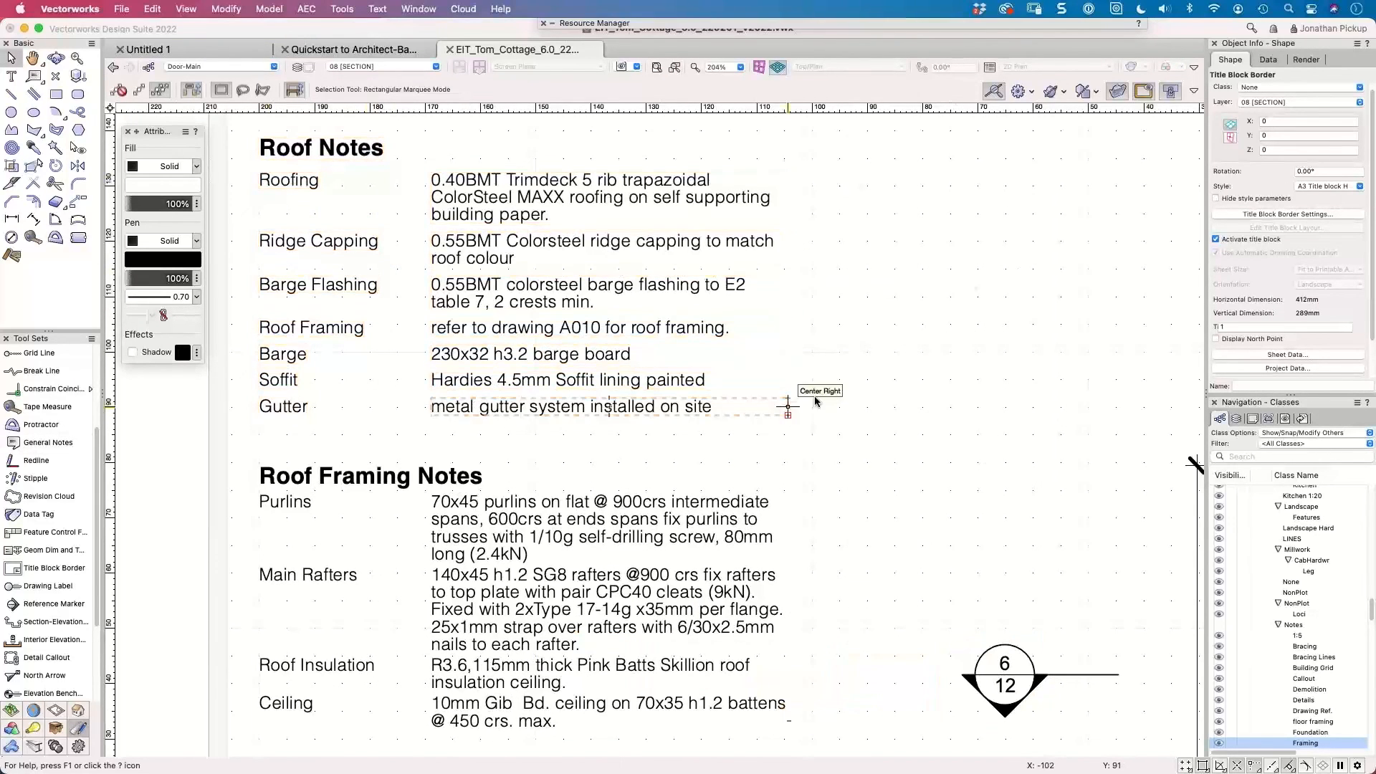
{"action": "left_click", "coordinate": [309, 238]}
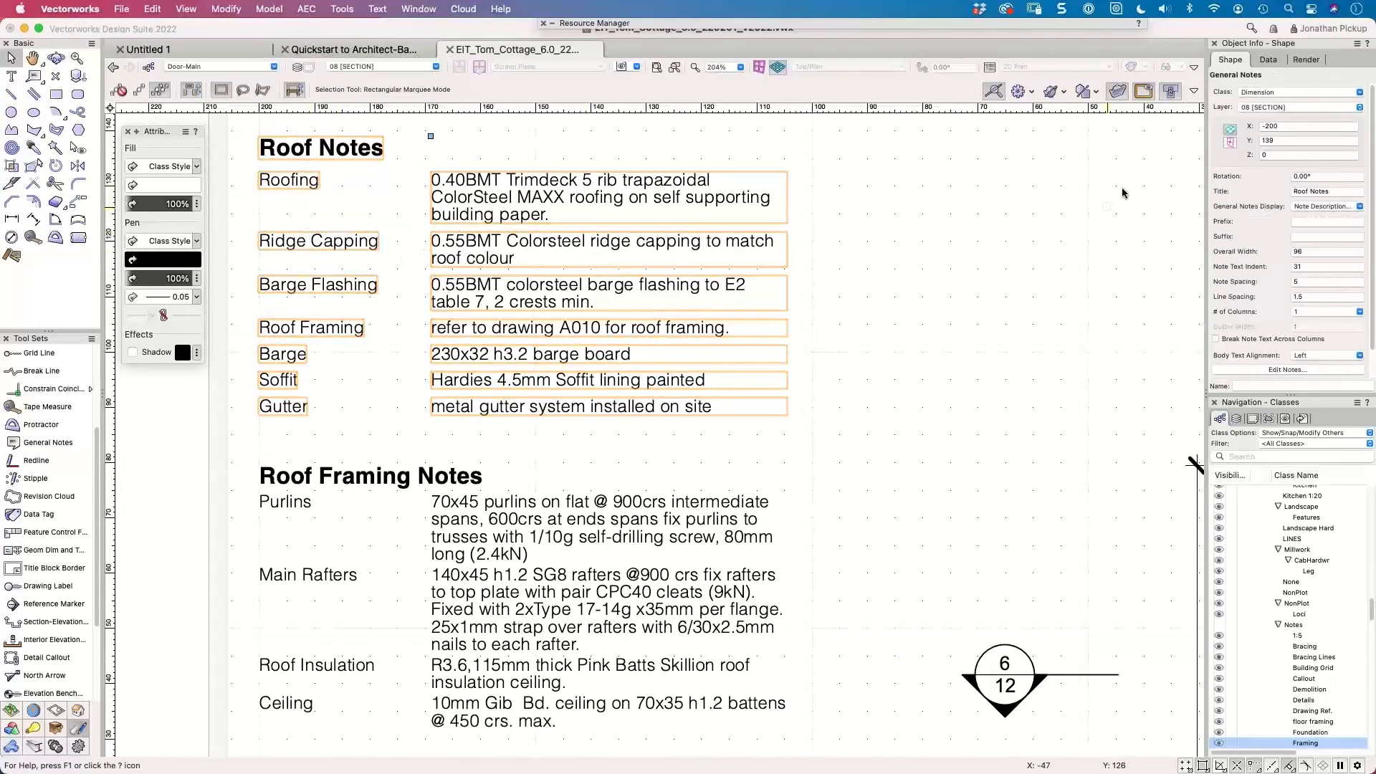
{"action": "left_click", "coordinate": [1317, 208]}
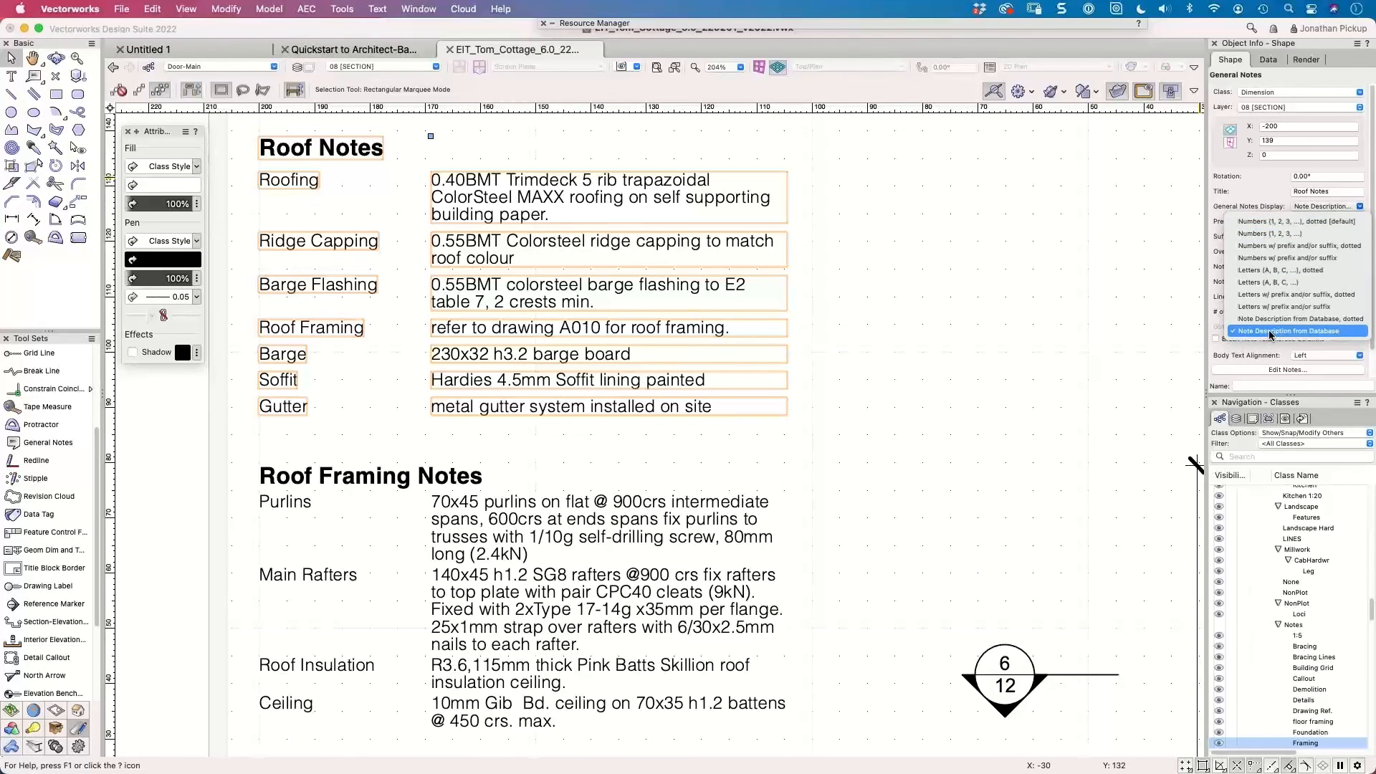
{"action": "left_click", "coordinate": [843, 398]}
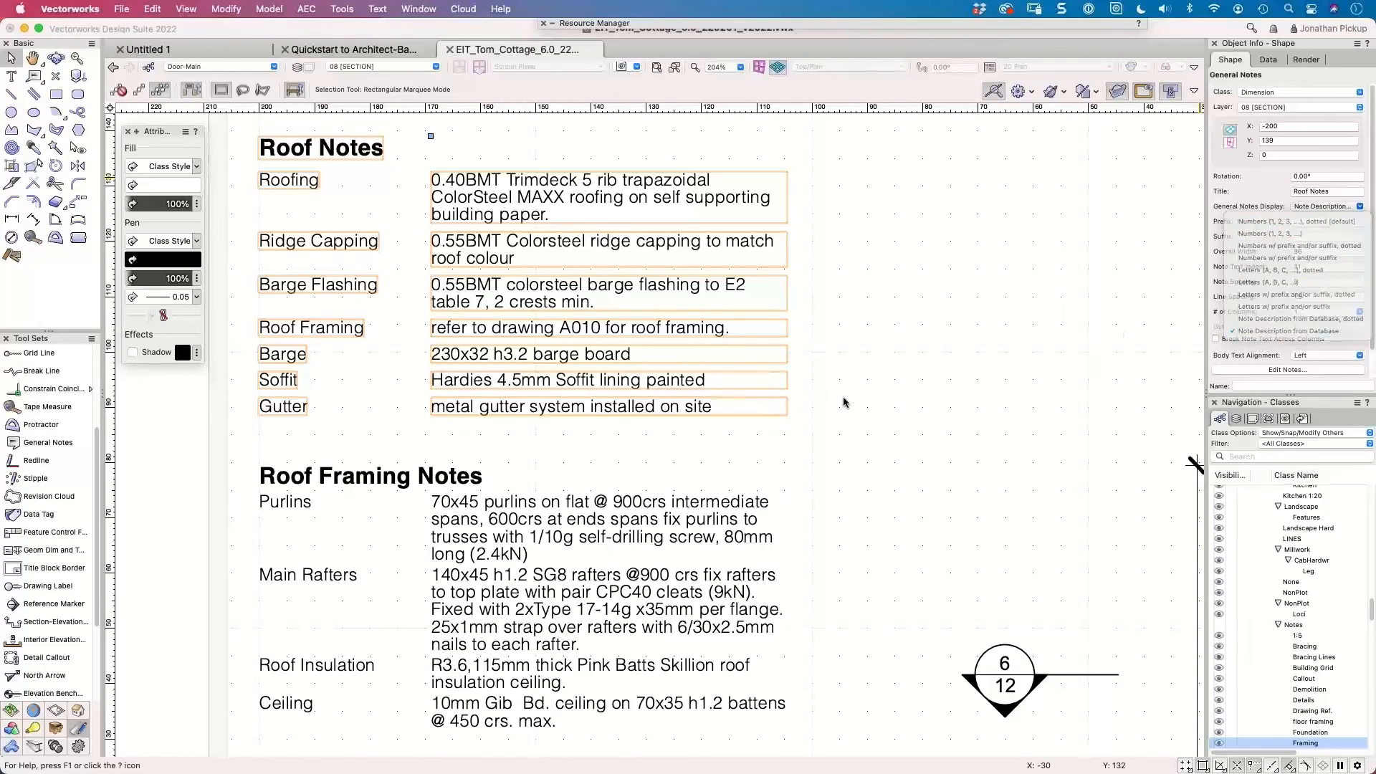
Examine the Wall Notes, Floor Notes and Section A-A viewport on the section sheet.
{"action": "scroll", "coordinate": [741, 347], "scroll_direction": "down", "scroll_amount": 4}
{"action": "middle_click_drag", "start_coordinate": [742, 362], "coordinate": [484, 198]}
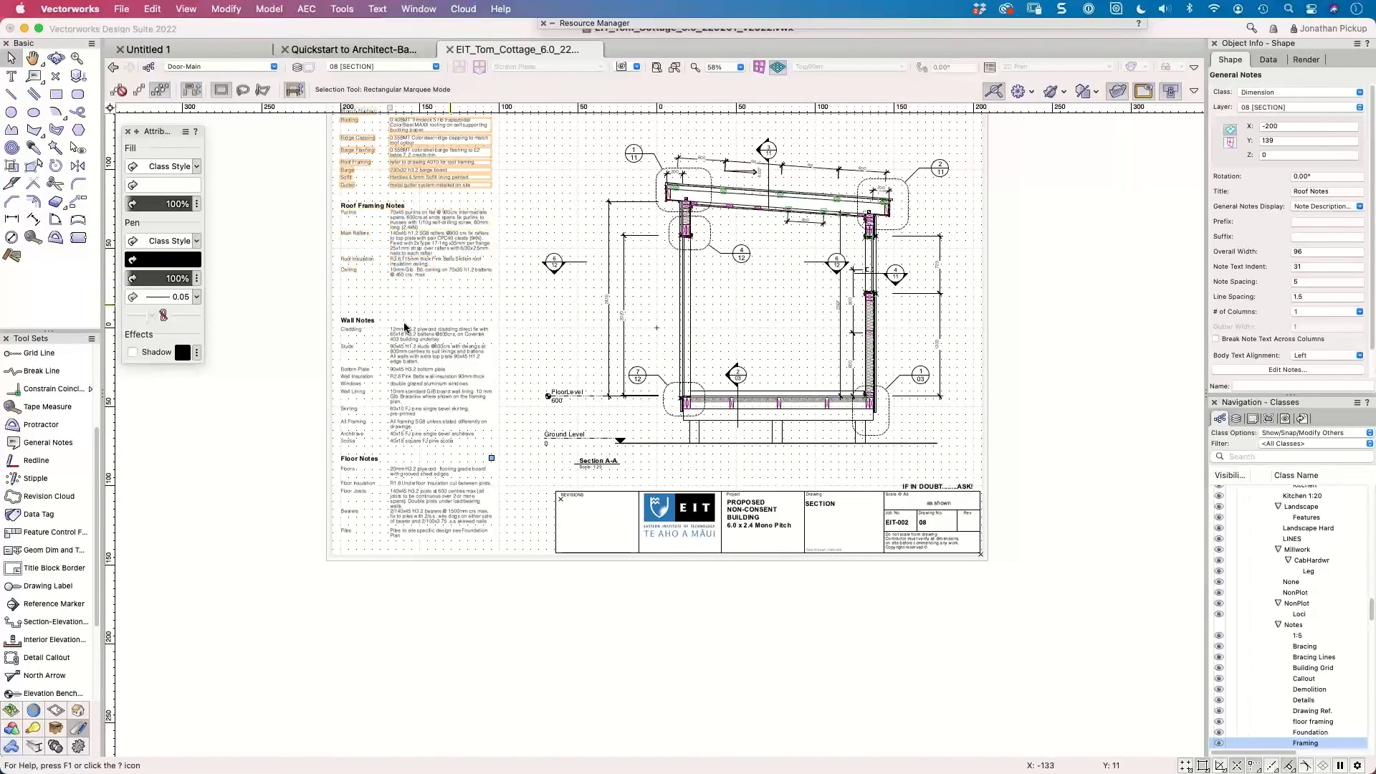
{"action": "scroll", "coordinate": [338, 361], "scroll_direction": "up", "scroll_amount": 2}
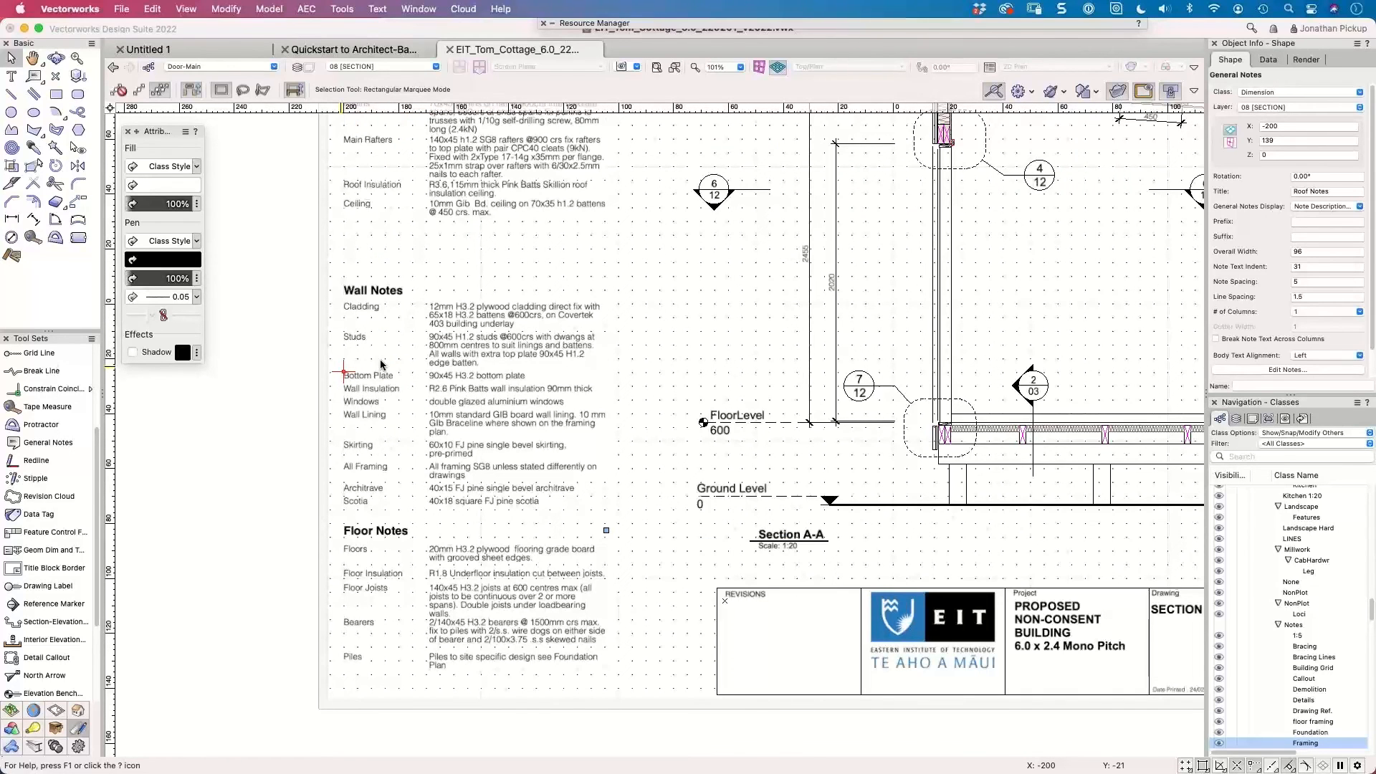
{"action": "scroll", "coordinate": [430, 334], "scroll_direction": "up", "scroll_amount": 1}
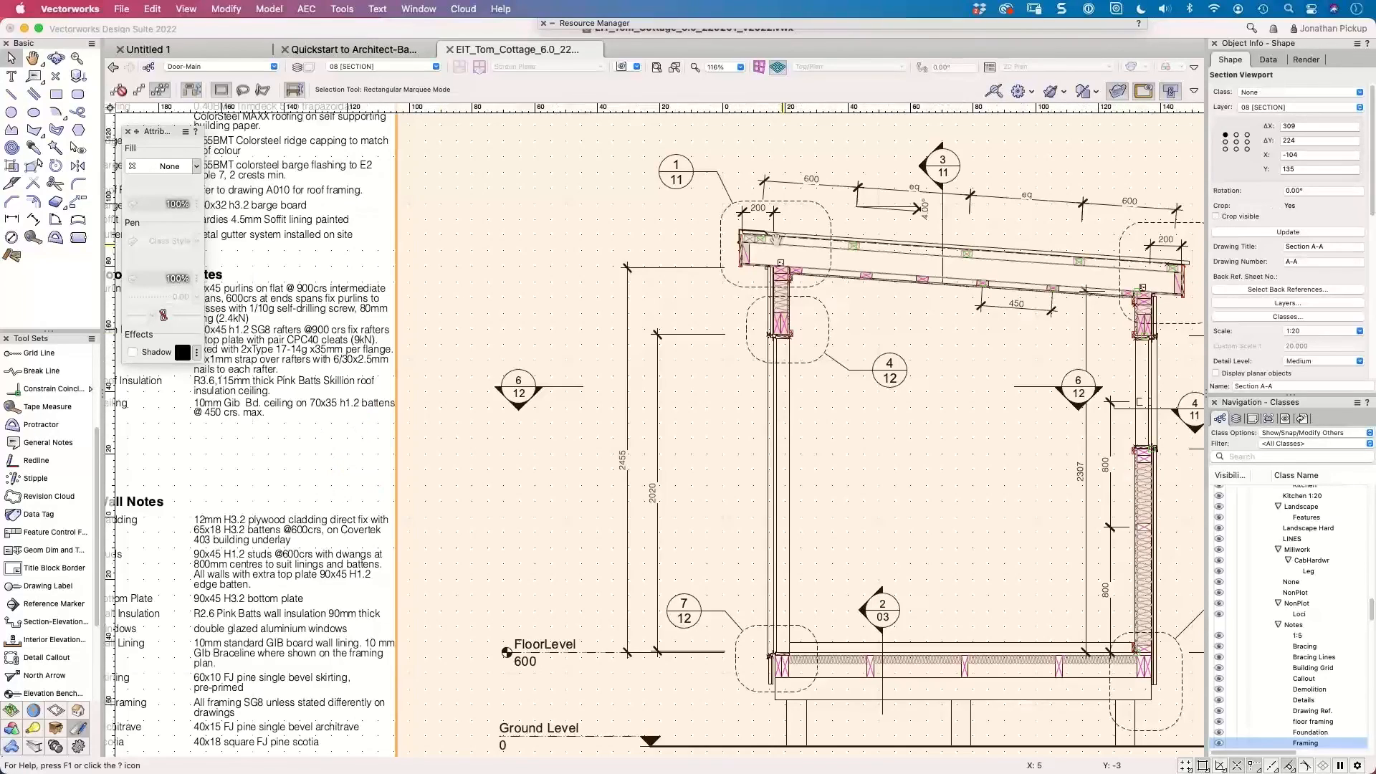
{"action": "scroll", "coordinate": [777, 238], "scroll_direction": "down", "scroll_amount": 1}
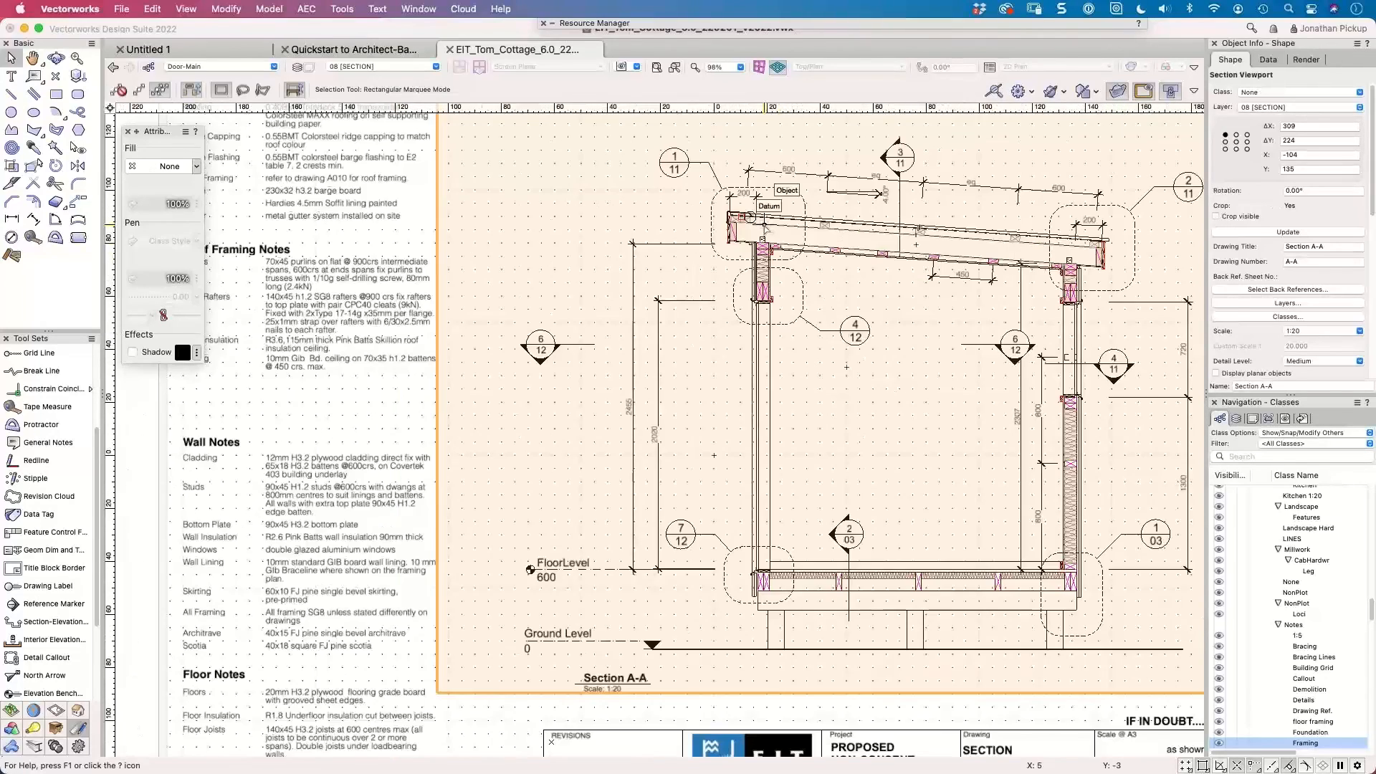
{"action": "scroll", "coordinate": [700, 220], "scroll_direction": "down", "scroll_amount": 1}
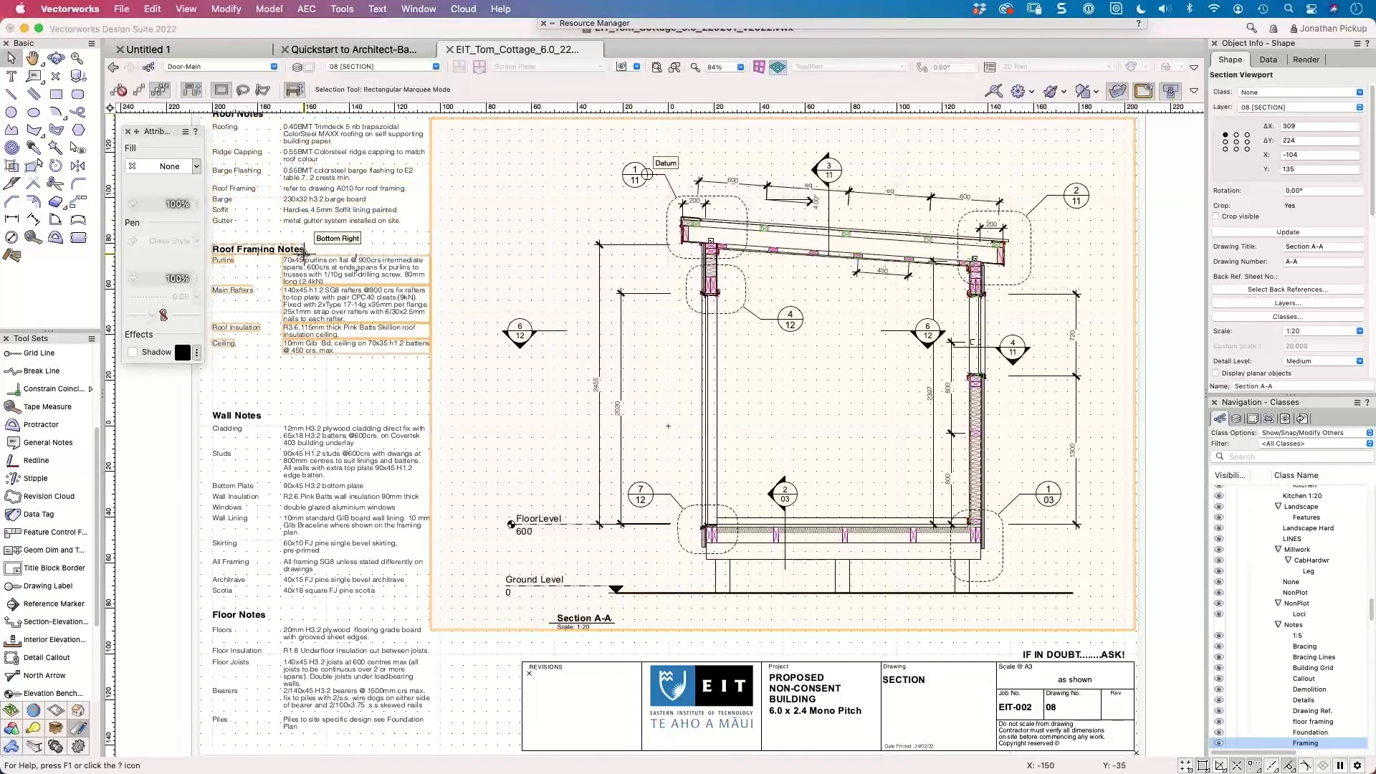
{"action": "key", "text": "super+Tab"}
{"action": "left_click", "coordinate": [459, 391]}
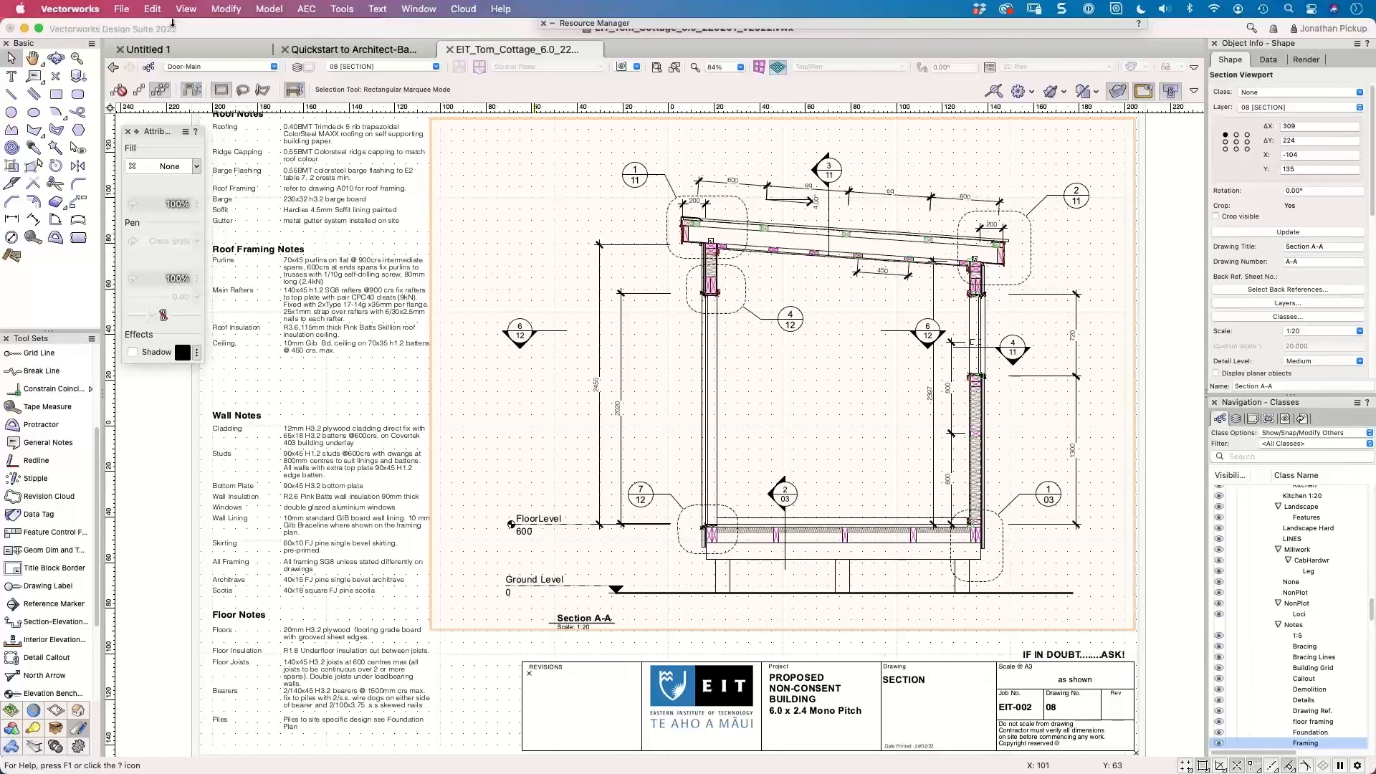
{"action": "left_click", "coordinate": [388, 68]}
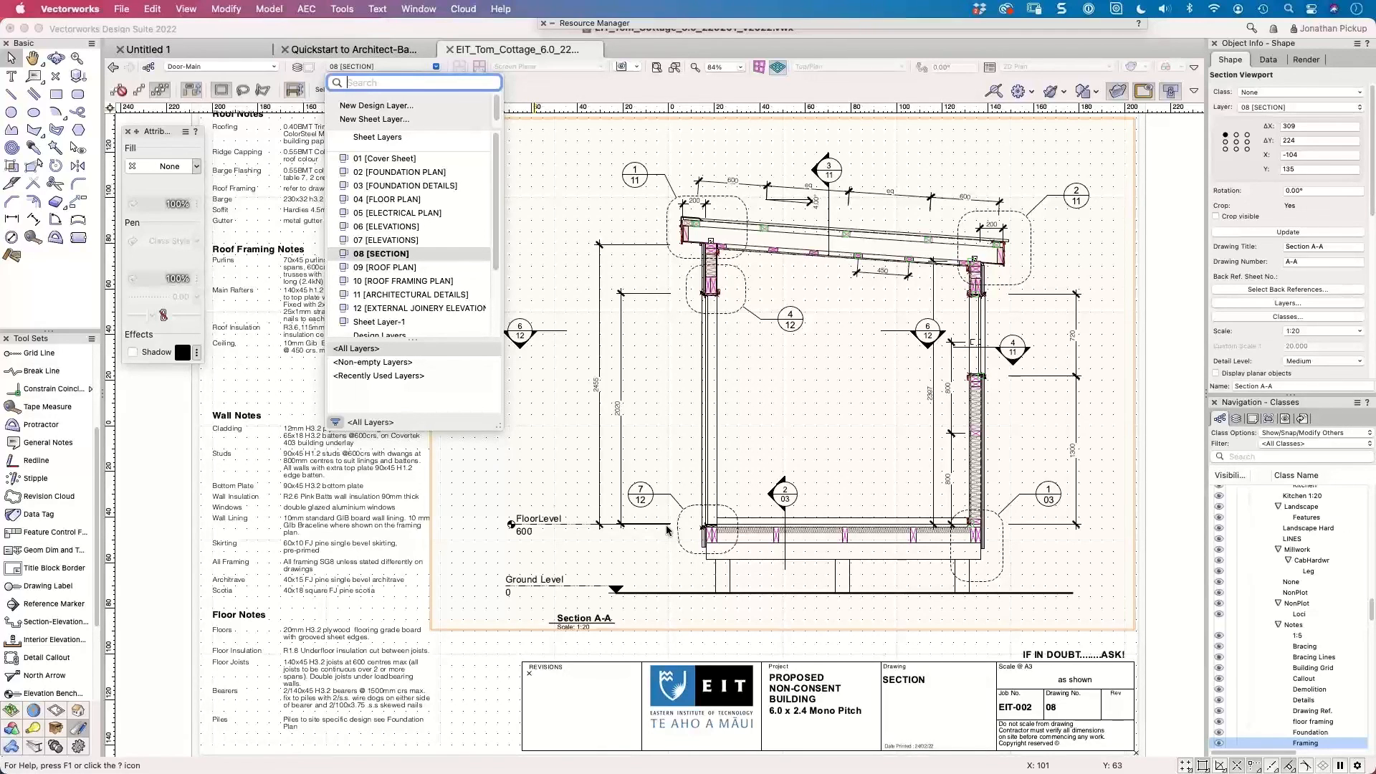
{"action": "left_click", "coordinate": [530, 254]}
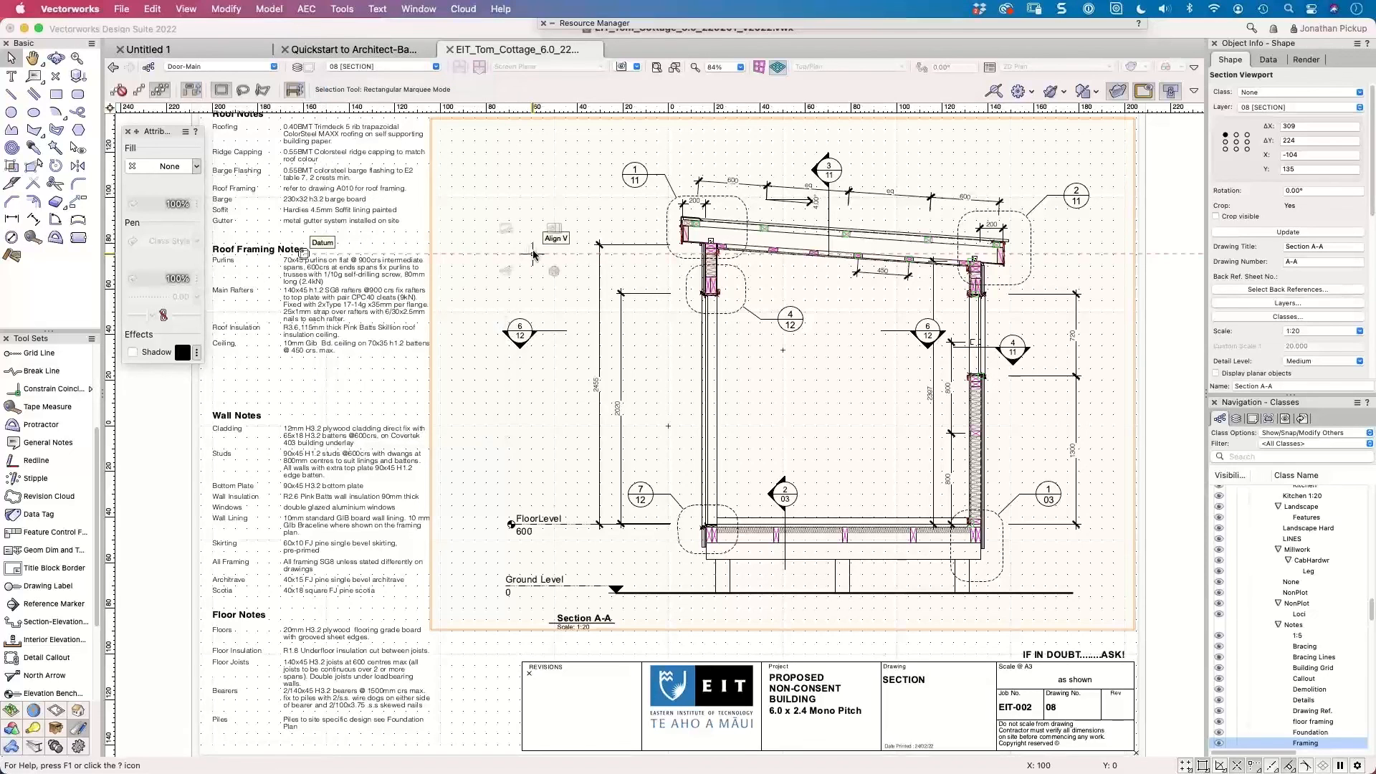
{"action": "scroll", "coordinate": [534, 254], "scroll_direction": "down", "scroll_amount": 1}
{"action": "scroll", "coordinate": [534, 254], "scroll_direction": "down", "scroll_amount": 3}
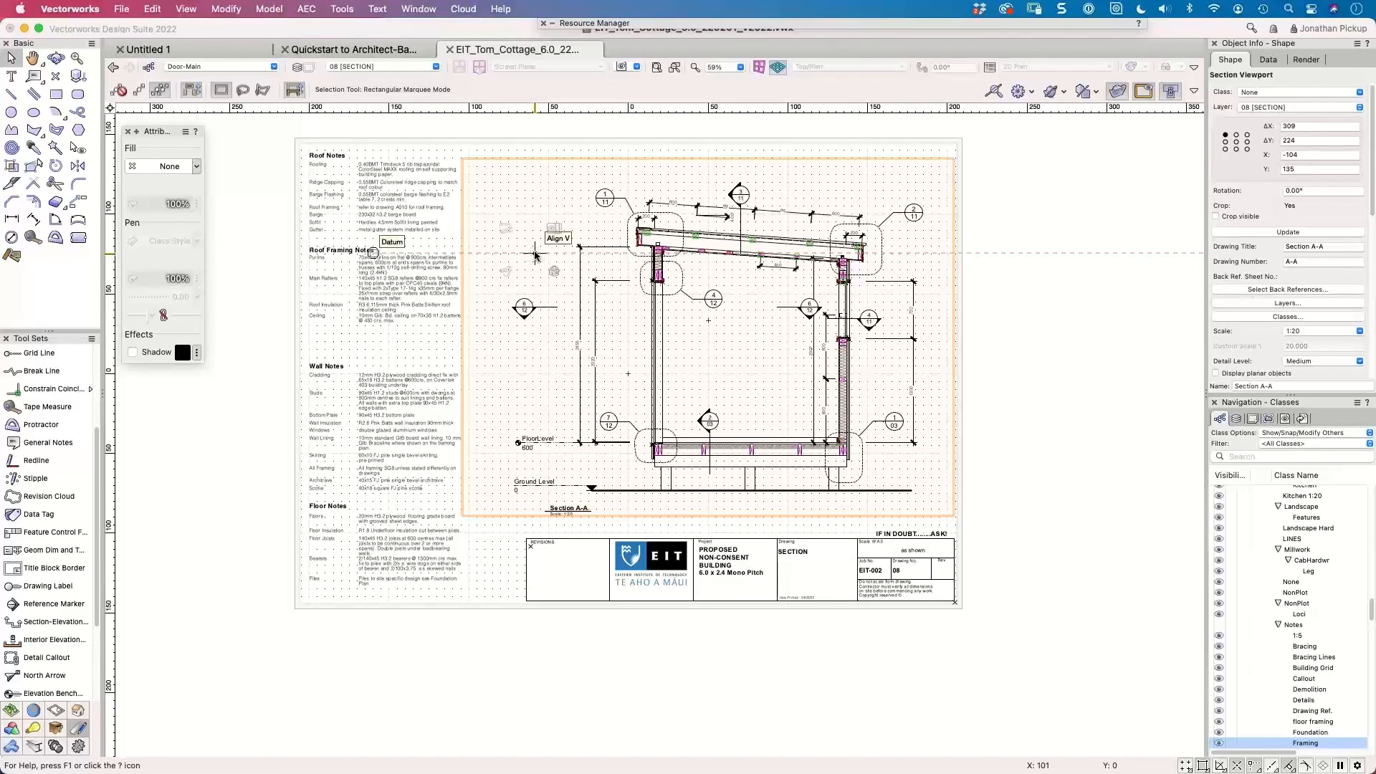
Switch to Safari, view the Vectorworks Foundation Course page in the archoncad knowledgebase, and return to the knowledgebase home page.
{"action": "mouse_move", "coordinate": [506, 228]}
{"action": "key", "text": "super+Tab"}
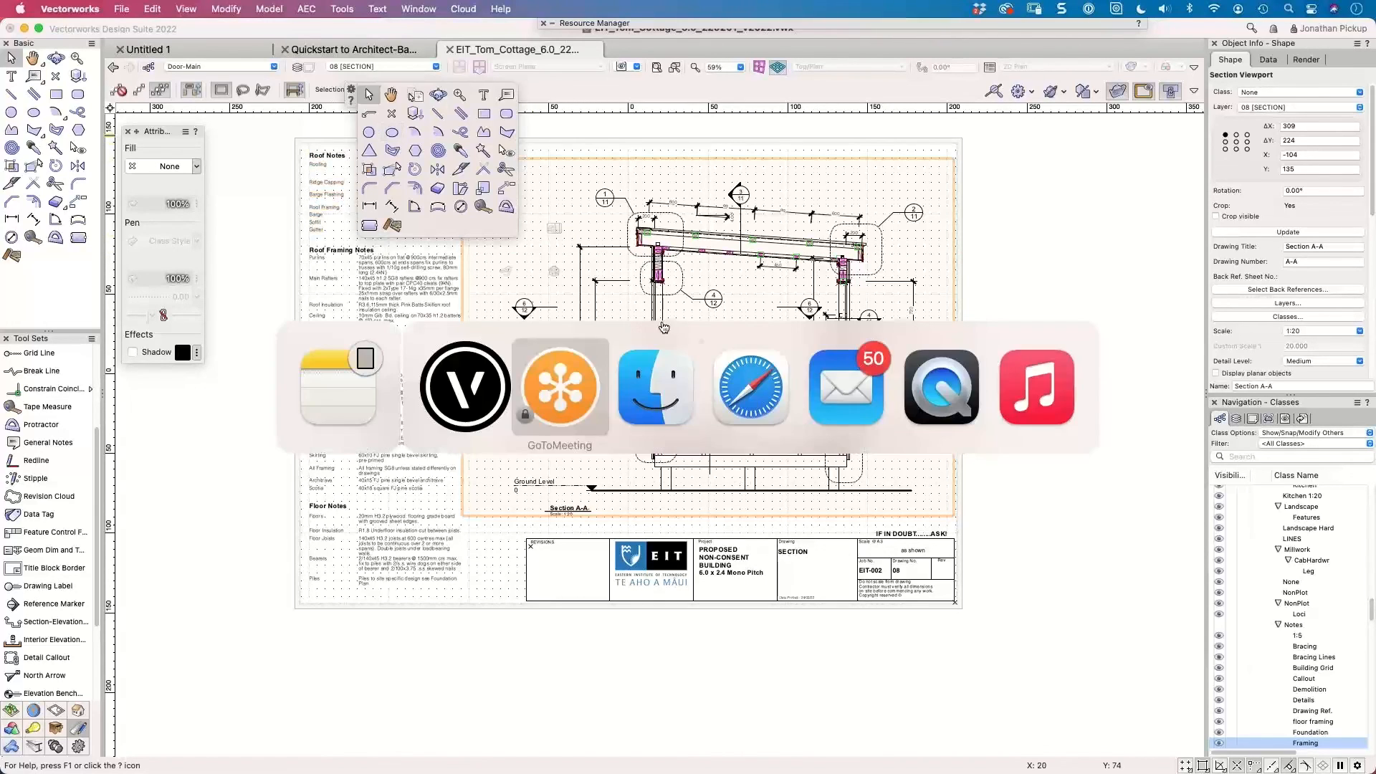
{"action": "left_click", "coordinate": [765, 392]}
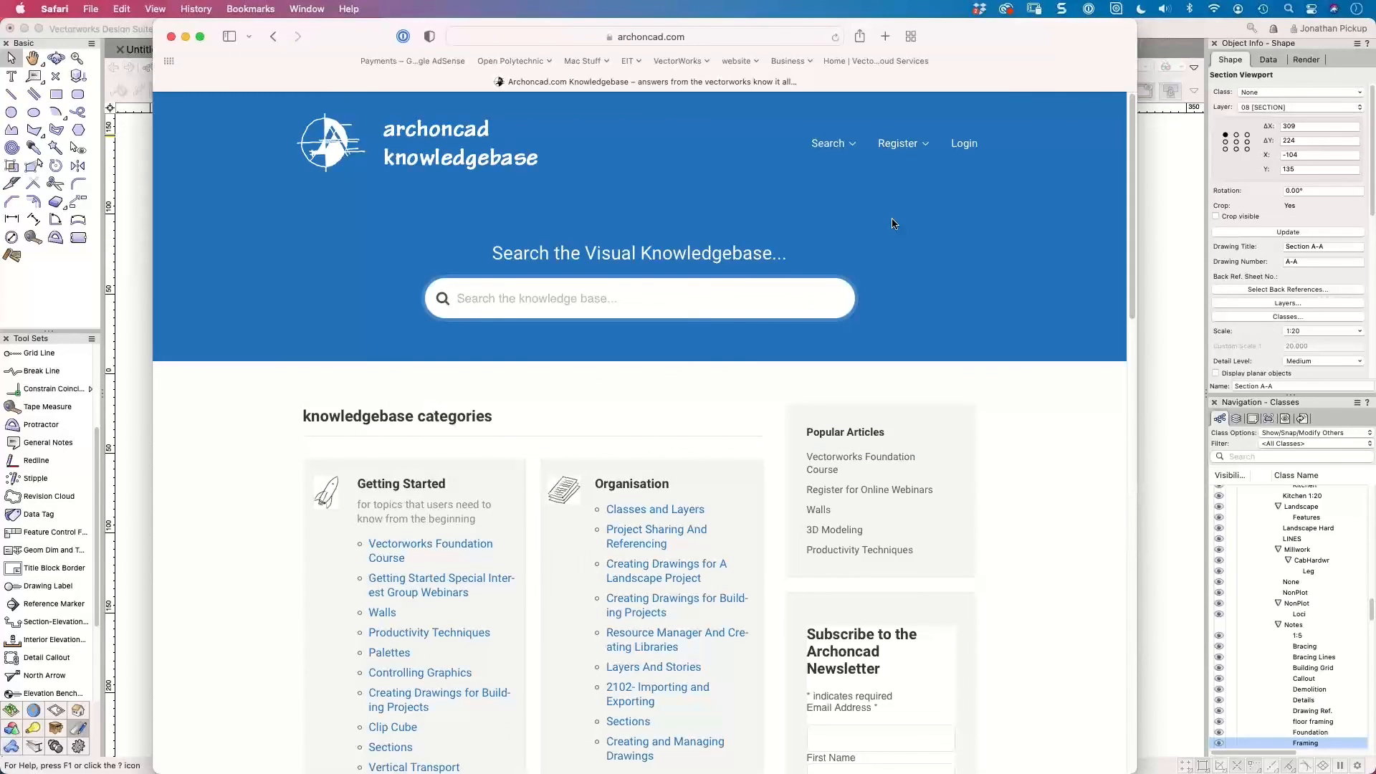
{"action": "scroll", "coordinate": [857, 222], "scroll_direction": "down", "scroll_amount": 1}
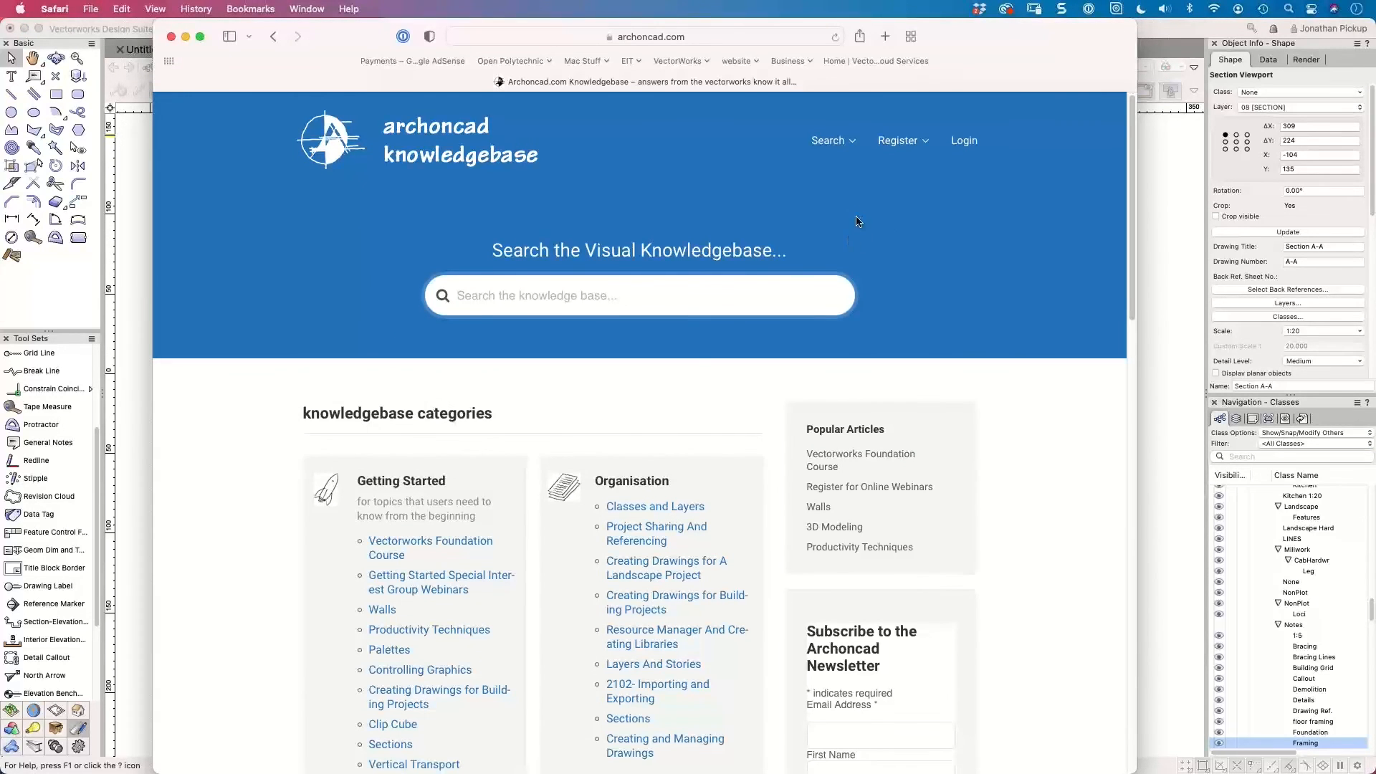
{"action": "scroll", "coordinate": [868, 225], "scroll_direction": "down", "scroll_amount": 1}
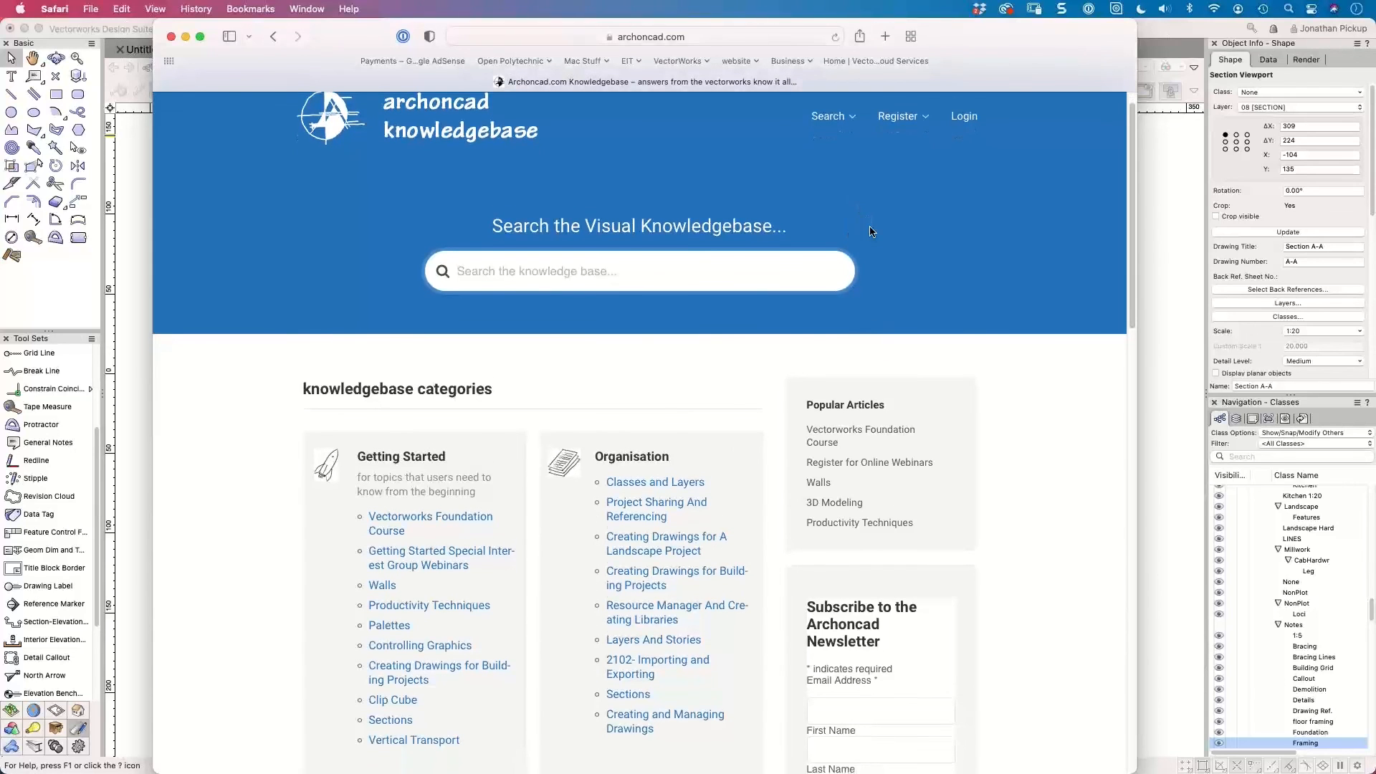
{"action": "scroll", "coordinate": [871, 231], "scroll_direction": "down", "scroll_amount": 2}
{"action": "left_click", "coordinate": [398, 486]}
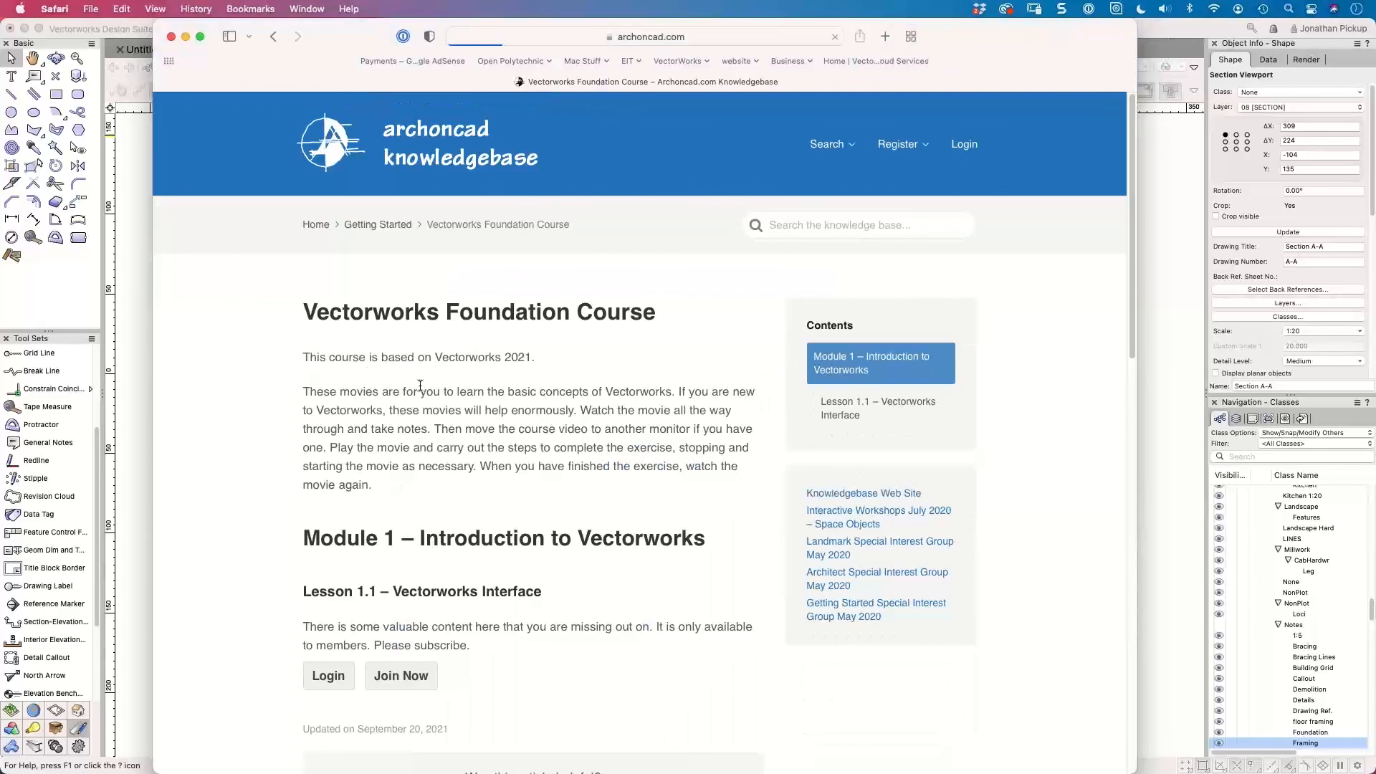
{"action": "left_click", "coordinate": [272, 36]}
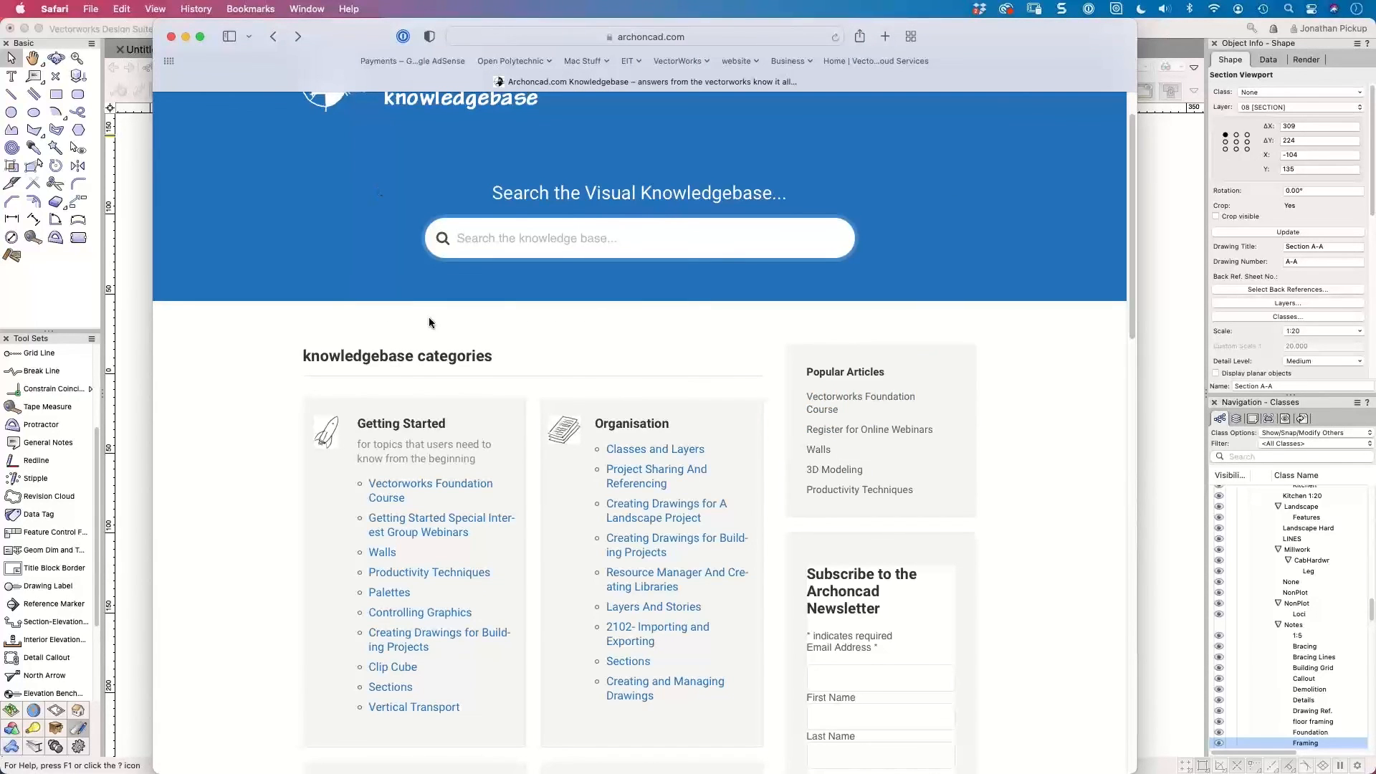
Browse the Architectural, Landscape, Manuals and 3D Modeling categories of the knowledgebase and go back to the page's start.
{"action": "scroll", "coordinate": [460, 371], "scroll_direction": "down", "scroll_amount": 5}
{"action": "scroll", "coordinate": [466, 387], "scroll_direction": "down", "scroll_amount": 4}
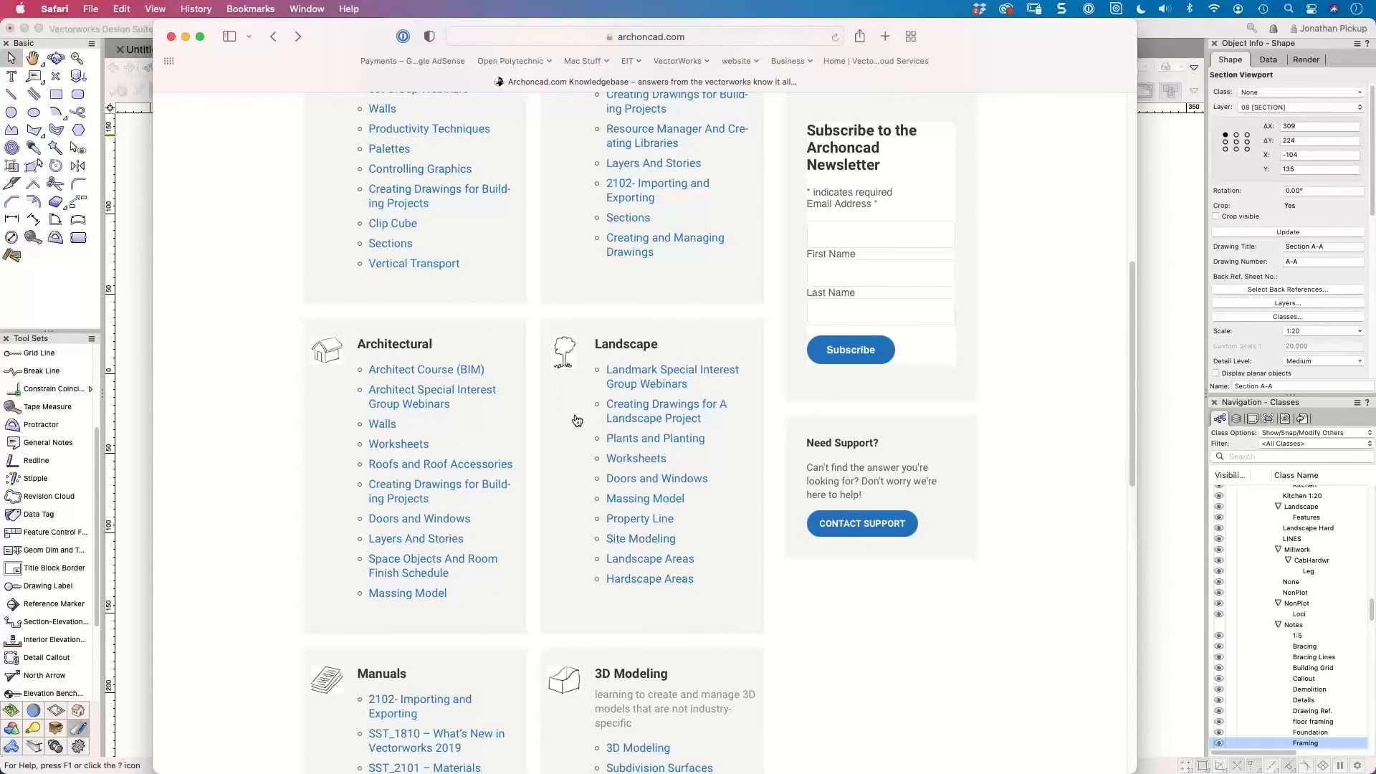
{"action": "scroll", "coordinate": [638, 384], "scroll_direction": "down", "scroll_amount": 3}
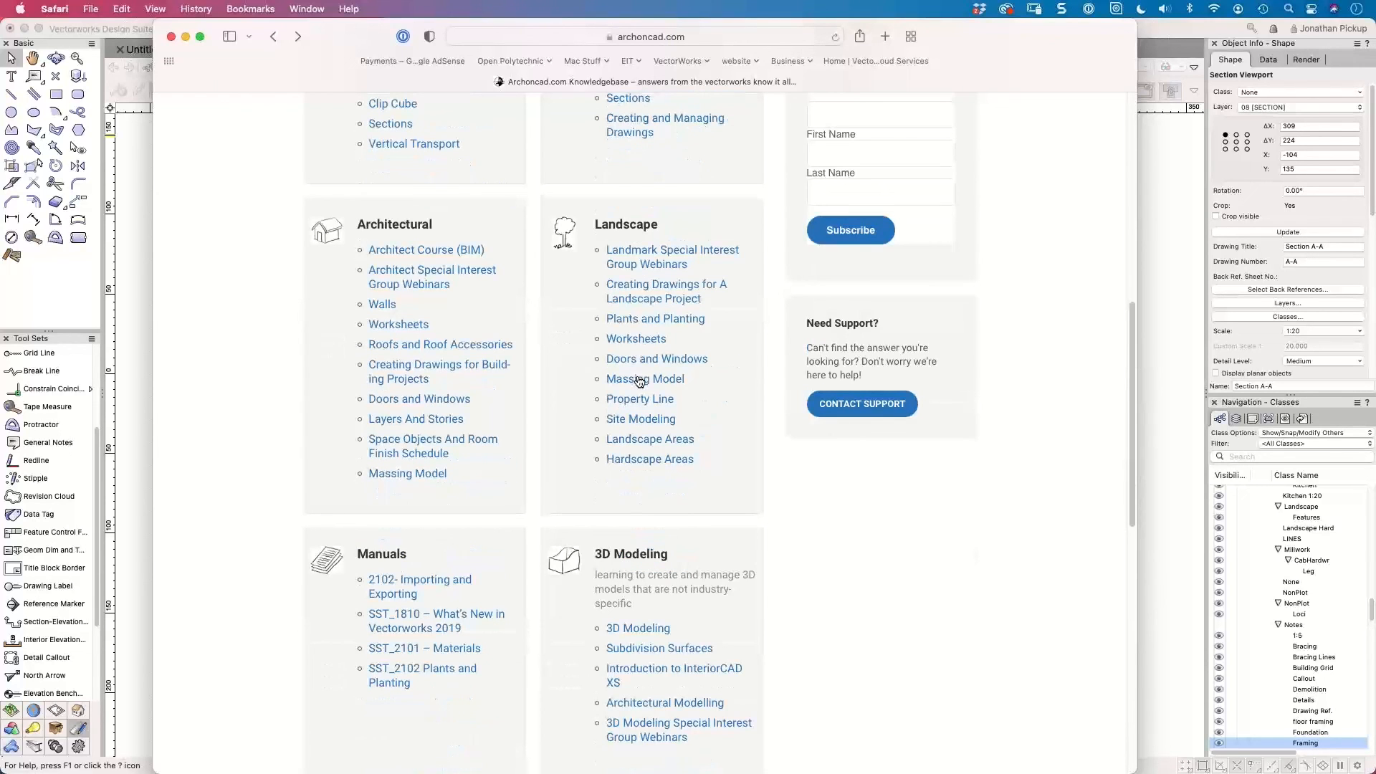
{"action": "scroll", "coordinate": [640, 381], "scroll_direction": "down", "scroll_amount": 2}
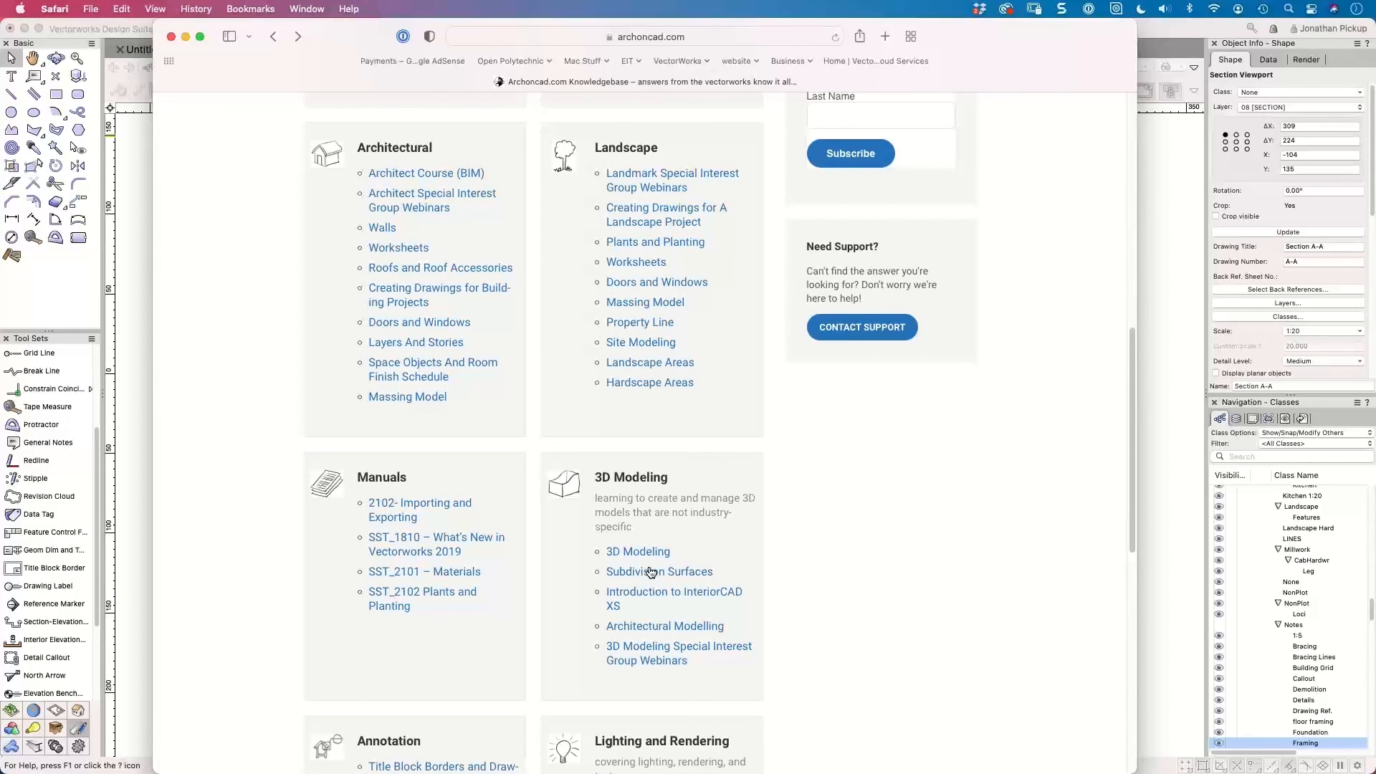
{"action": "scroll", "coordinate": [409, 235], "scroll_direction": "up", "scroll_amount": 2}
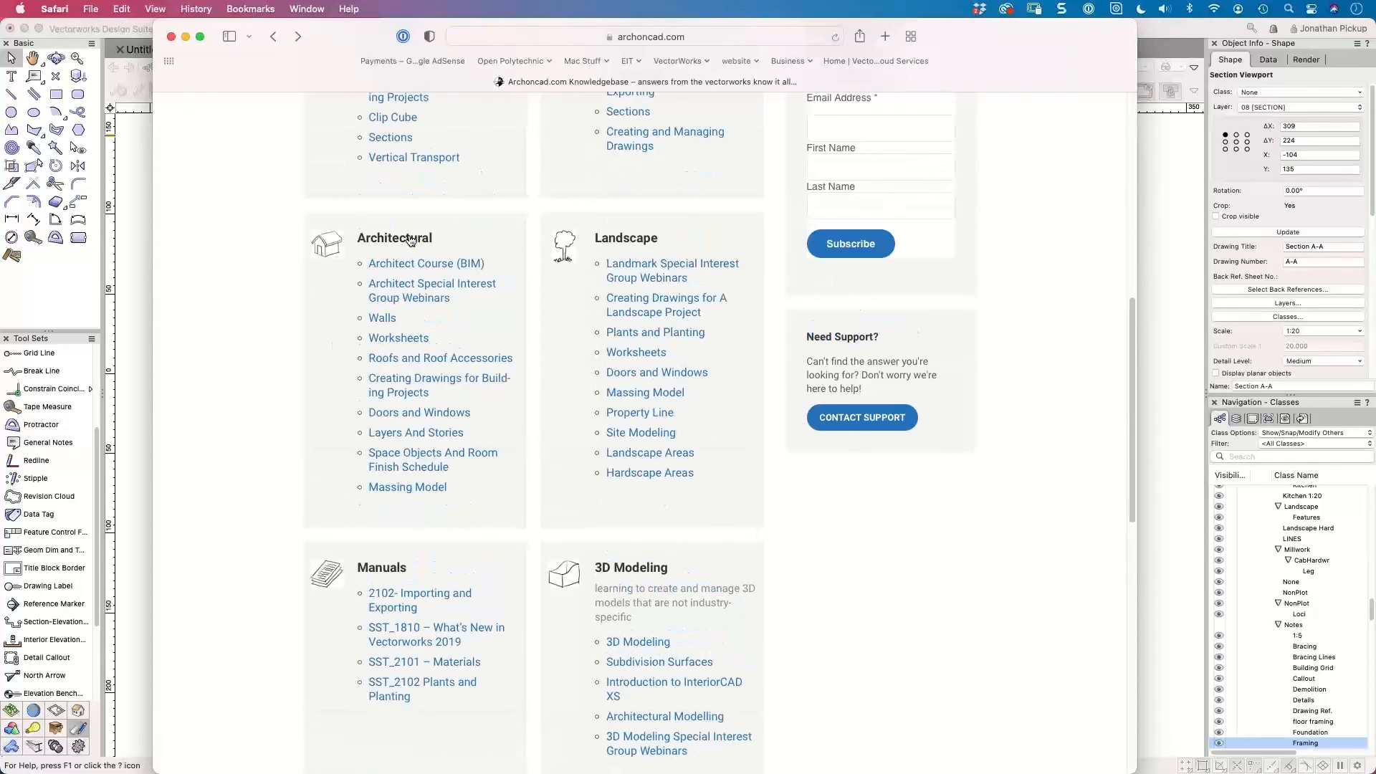
{"action": "scroll", "coordinate": [292, 203], "scroll_direction": "up", "scroll_amount": 14}
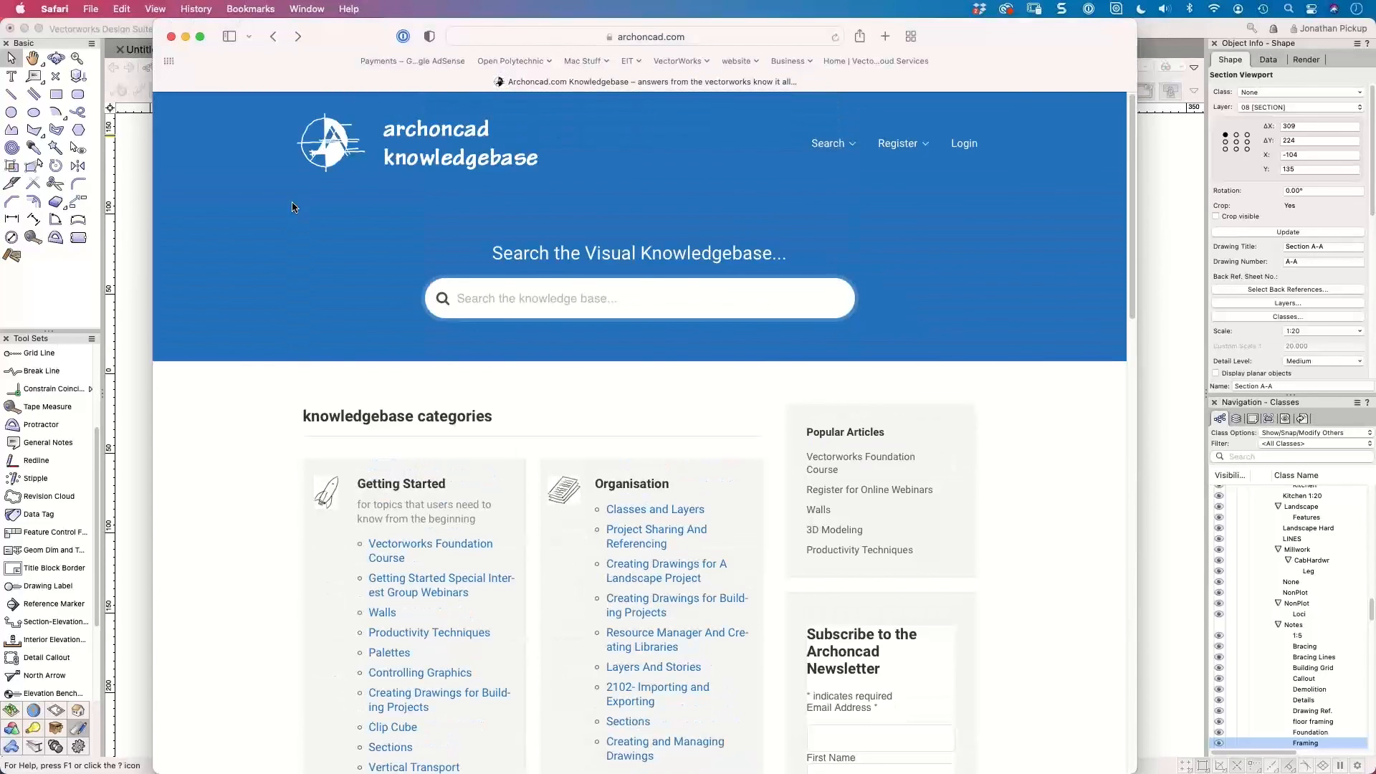